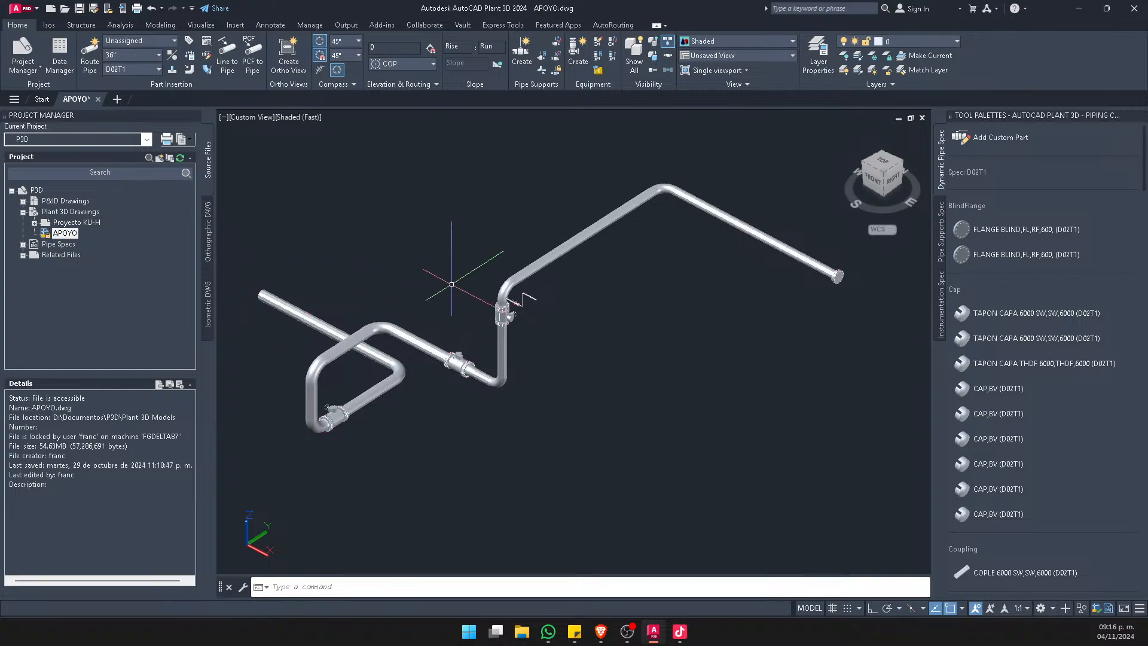
Narrow the Project Manager and the Tool Palettes to enlarge the drawing area
{"action": "middle_click_drag", "start_coordinate": [422, 288], "coordinate": [425, 288]}
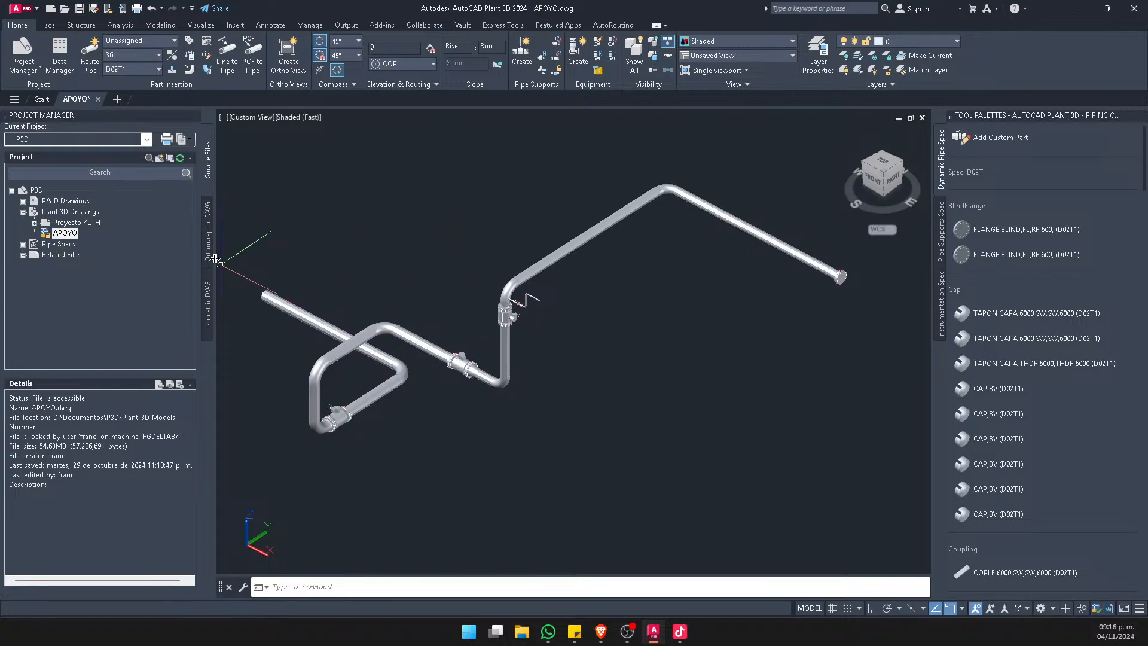
{"action": "left_click_drag", "start_coordinate": [205, 258], "coordinate": [177, 257]}
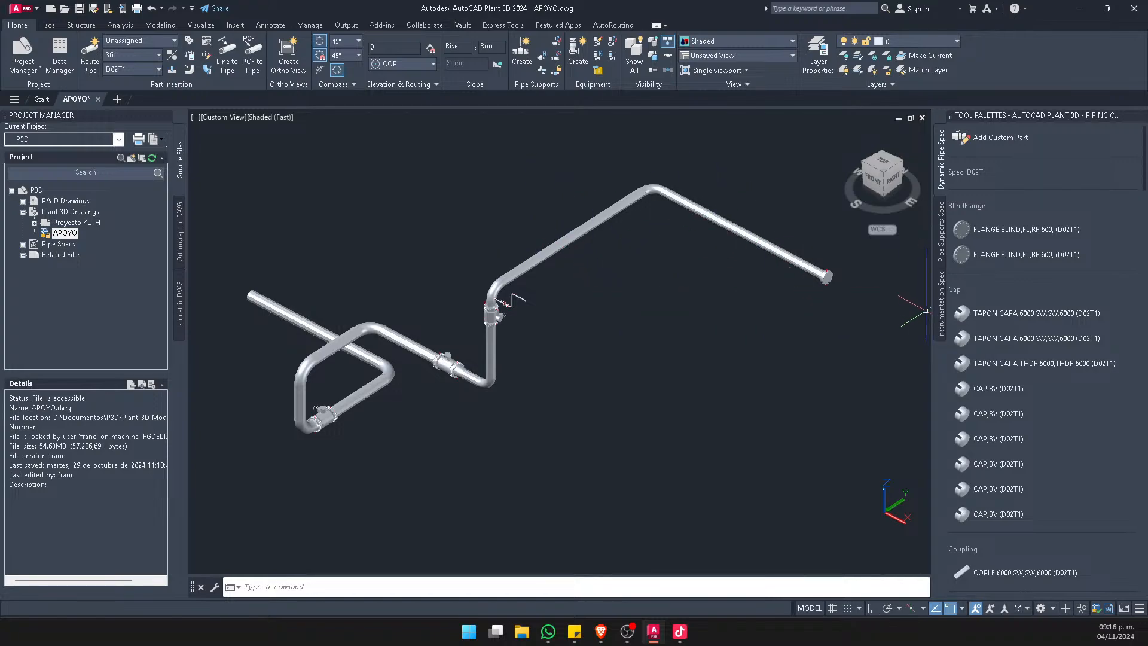
{"action": "left_click_drag", "start_coordinate": [933, 310], "coordinate": [978, 312]}
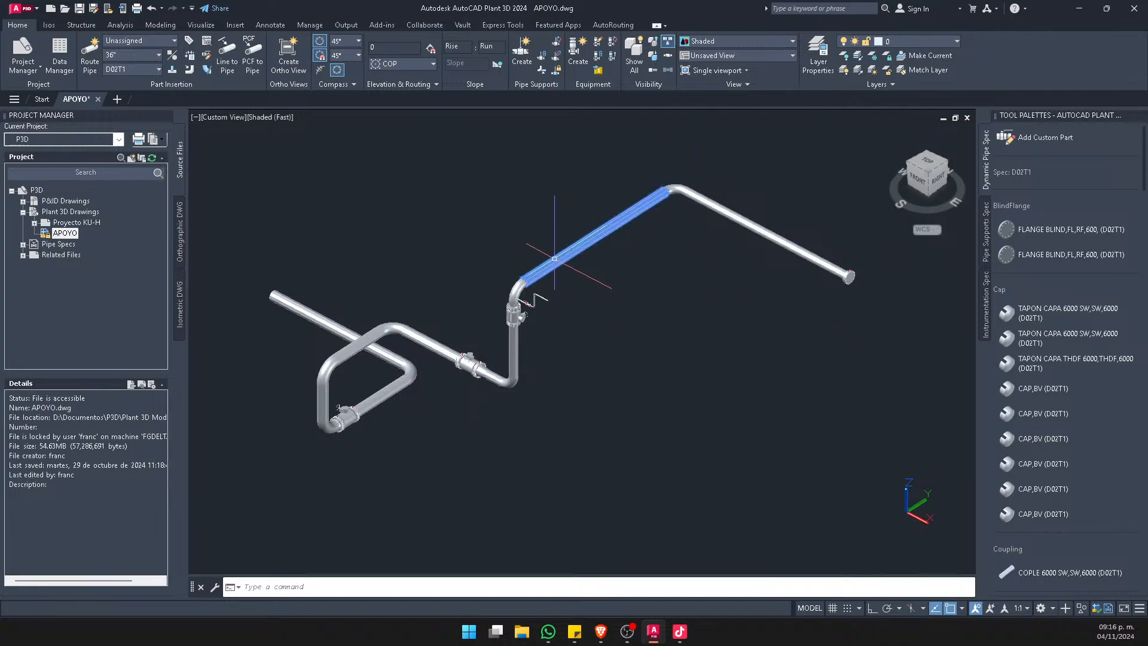
Examine the faceted open end of the 36" pipe and its adjoining elbow and valve from several angles
{"action": "mouse_move", "coordinate": [554, 259]}
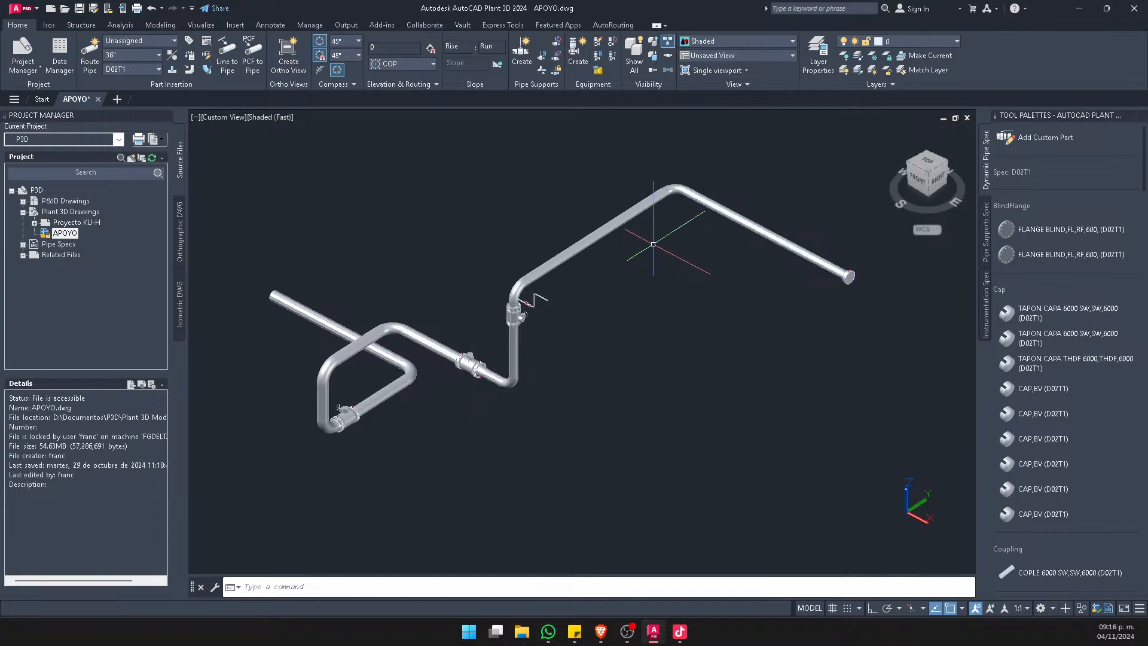
{"action": "scroll", "coordinate": [266, 308], "scroll_direction": "up", "scroll_amount": 5}
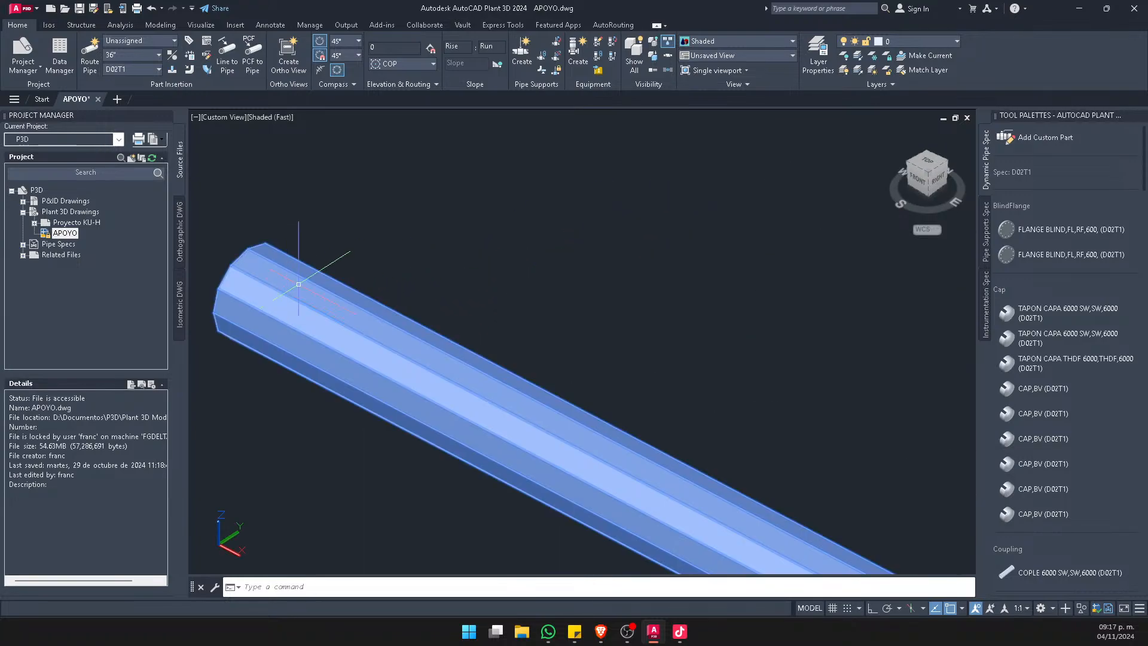
{"action": "middle_click_drag", "start_coordinate": [342, 371], "coordinate": [556, 418], "text": "shift"}
{"action": "scroll", "coordinate": [532, 404], "scroll_direction": "up", "scroll_amount": 8}
{"action": "scroll", "coordinate": [399, 390], "scroll_direction": "down", "scroll_amount": 4}
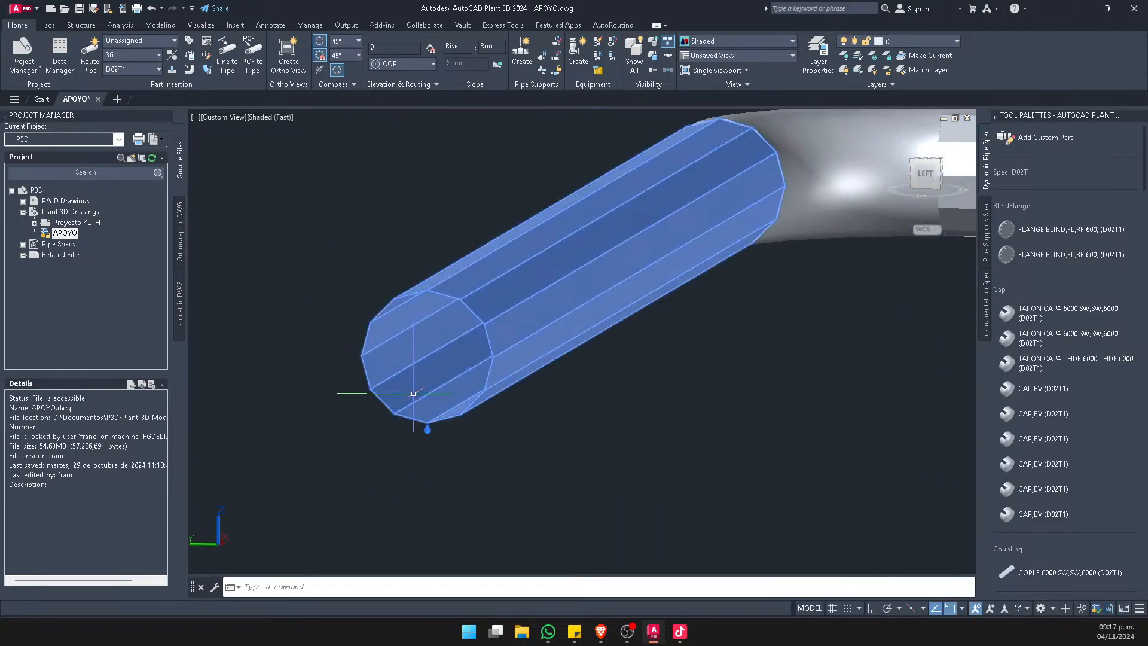
{"action": "middle_click_drag", "start_coordinate": [415, 392], "coordinate": [390, 370], "text": "shift"}
{"action": "left_click", "coordinate": [365, 349]}
{"action": "scroll", "coordinate": [377, 342], "scroll_direction": "up", "scroll_amount": 3}
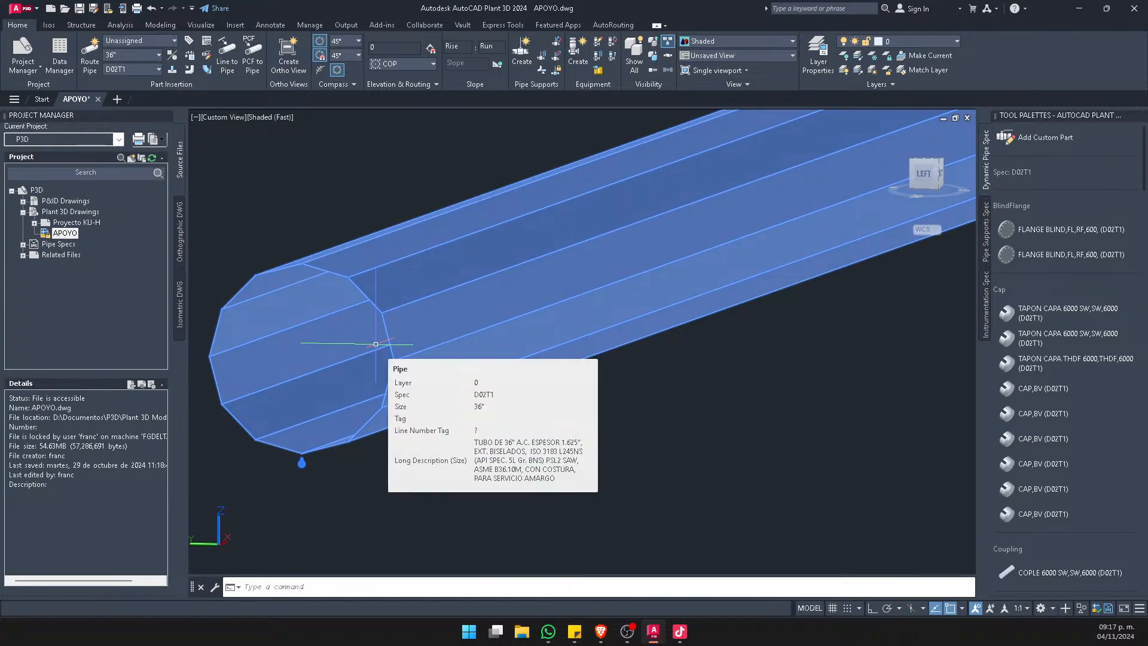
{"action": "scroll", "coordinate": [384, 336], "scroll_direction": "down", "scroll_amount": 3}
{"action": "middle_click_drag", "start_coordinate": [296, 383], "coordinate": [320, 374], "text": "shift"}
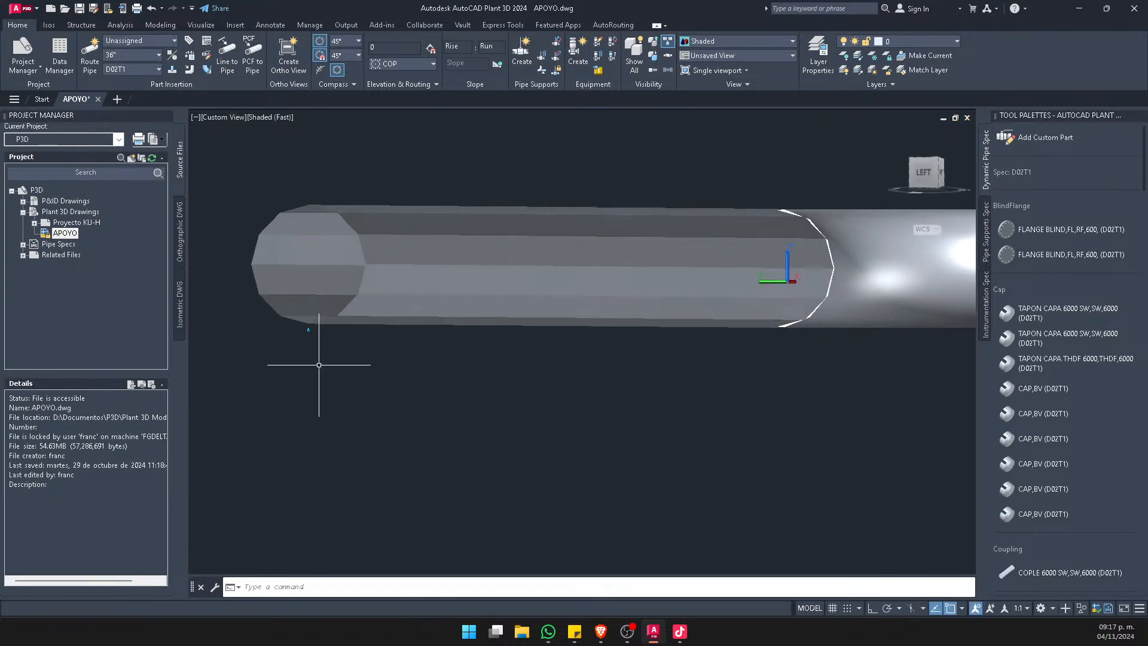
{"action": "scroll", "coordinate": [304, 344], "scroll_direction": "down", "scroll_amount": 5}
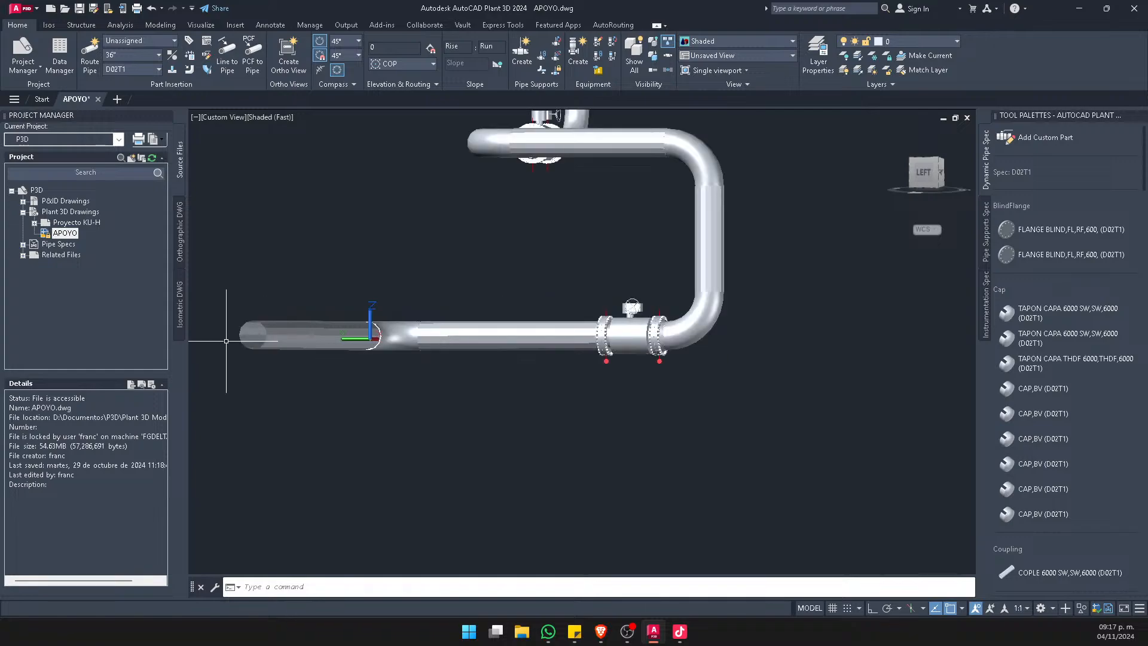
{"action": "middle_click_drag", "start_coordinate": [263, 350], "coordinate": [290, 361], "text": "shift"}
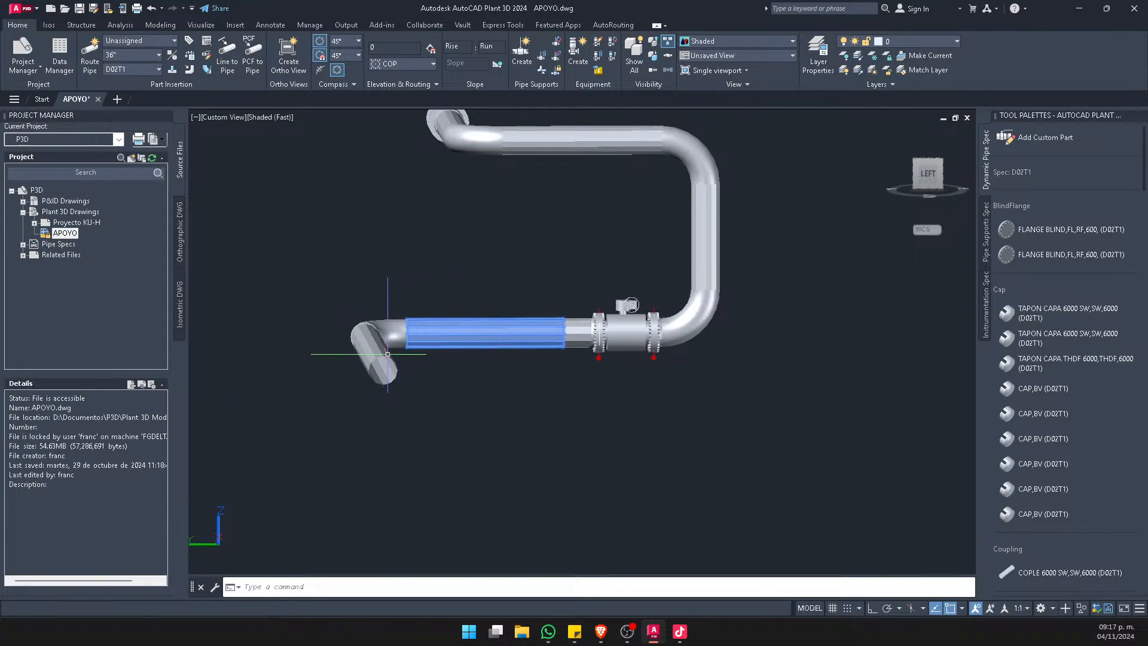
{"action": "scroll", "coordinate": [385, 356], "scroll_direction": "up", "scroll_amount": 8}
{"action": "left_click", "coordinate": [412, 411]}
{"action": "scroll", "coordinate": [412, 411], "scroll_direction": "down", "scroll_amount": 10}
{"action": "key", "text": "Escape"}
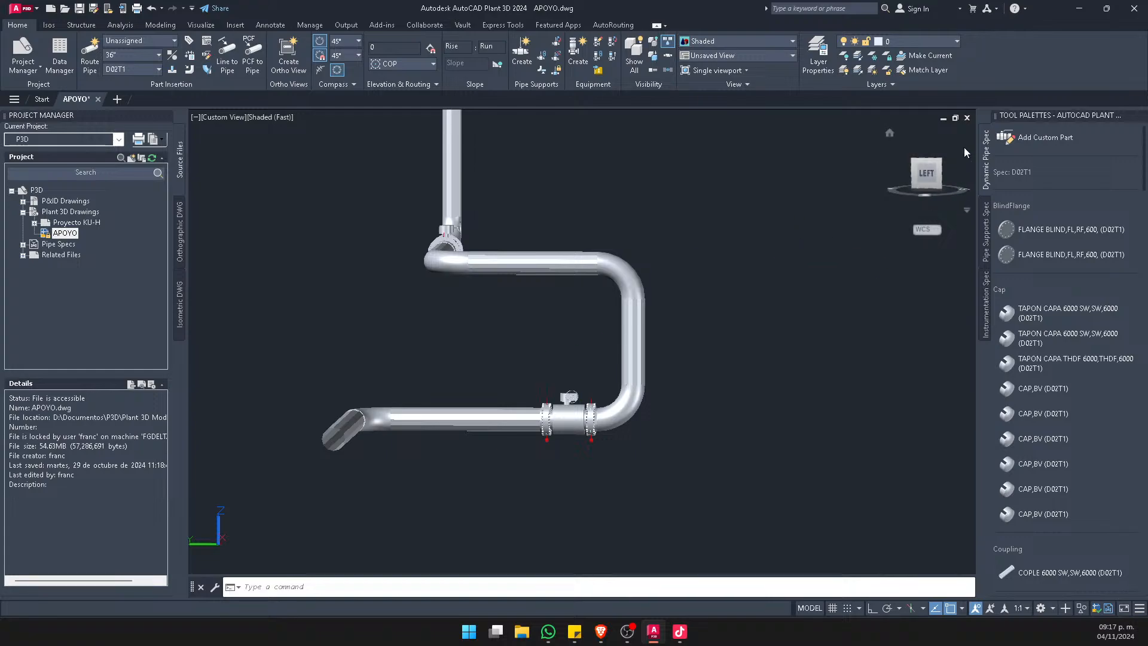
Set the piping model to the SW Isometric view and centre it
{"action": "left_click", "coordinate": [941, 159]}
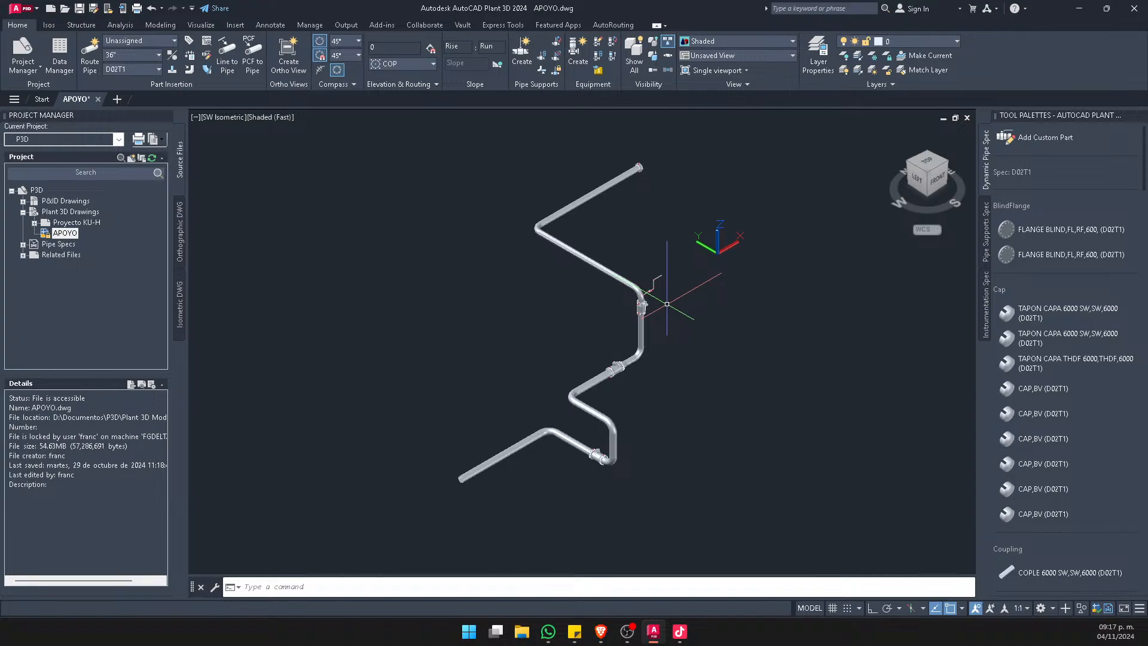
{"action": "middle_click_drag", "start_coordinate": [697, 370], "coordinate": [644, 363]}
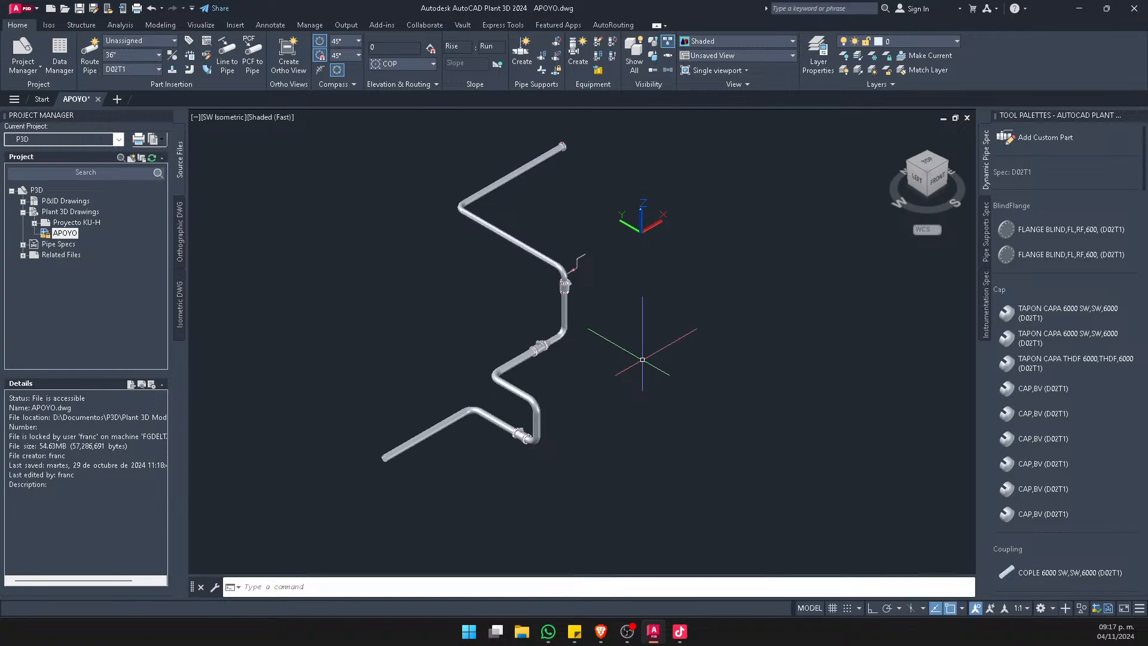
Try to create a Flatshot of the piping as a new block, with obscured lines off and tangential edges included
{"action": "type", "text": "fla"}
{"action": "key", "text": "Return"}
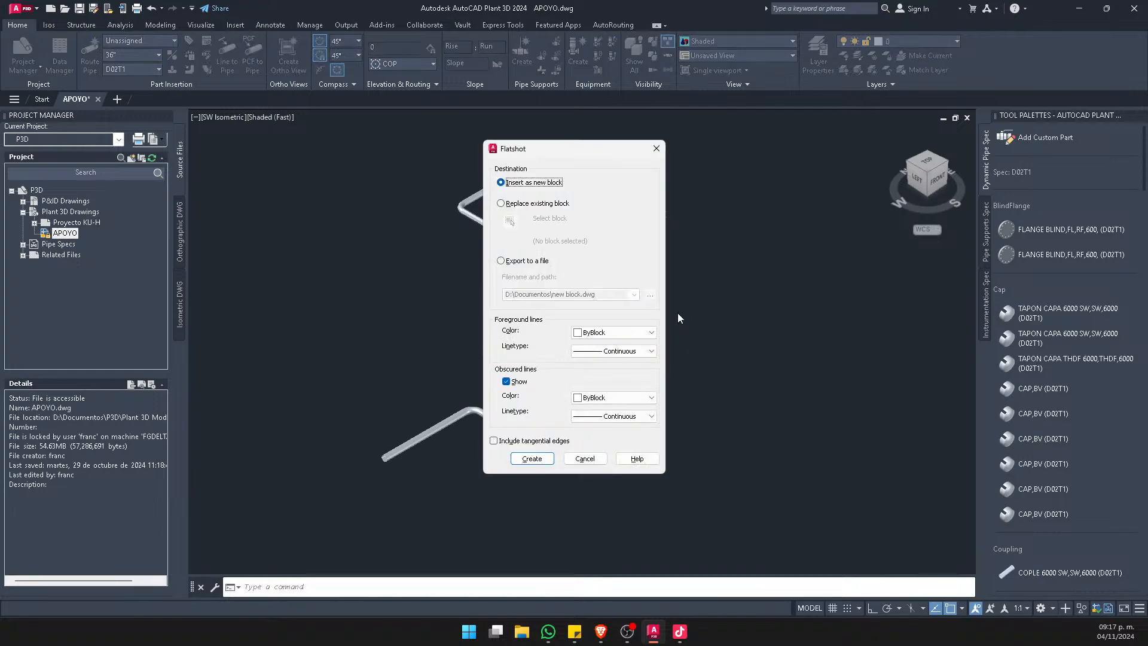
{"action": "left_click", "coordinate": [524, 440]}
{"action": "left_click", "coordinate": [517, 382]}
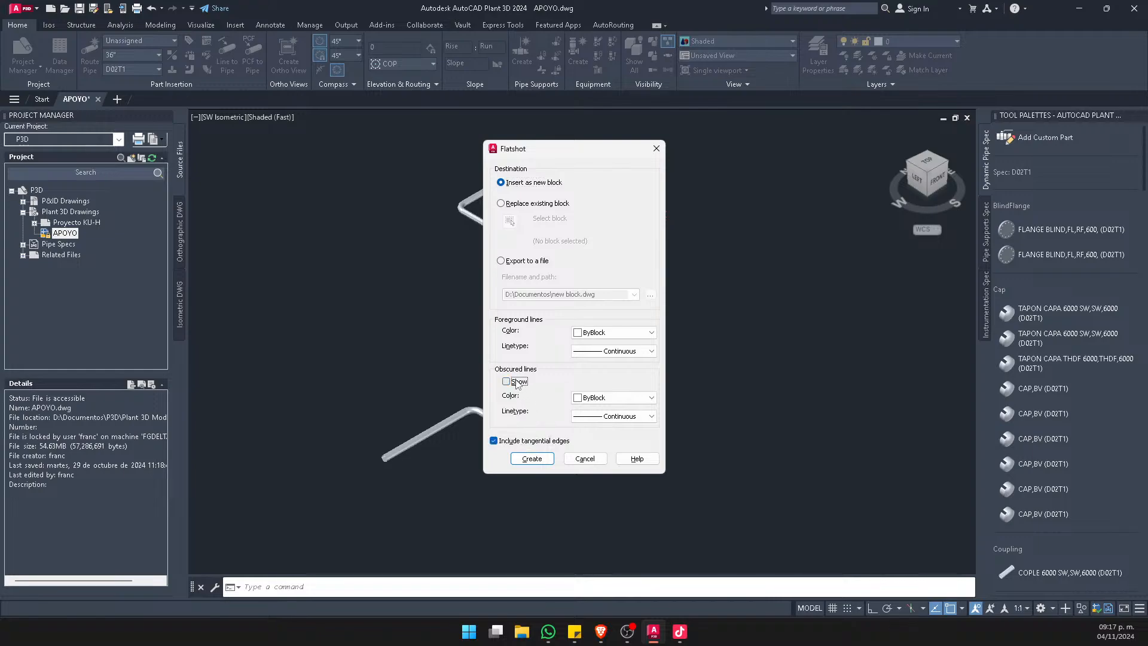
{"action": "left_click", "coordinate": [532, 459]}
{"action": "scroll", "coordinate": [556, 391], "scroll_direction": "down", "scroll_amount": 3}
{"action": "scroll", "coordinate": [502, 378], "scroll_direction": "up", "scroll_amount": 4}
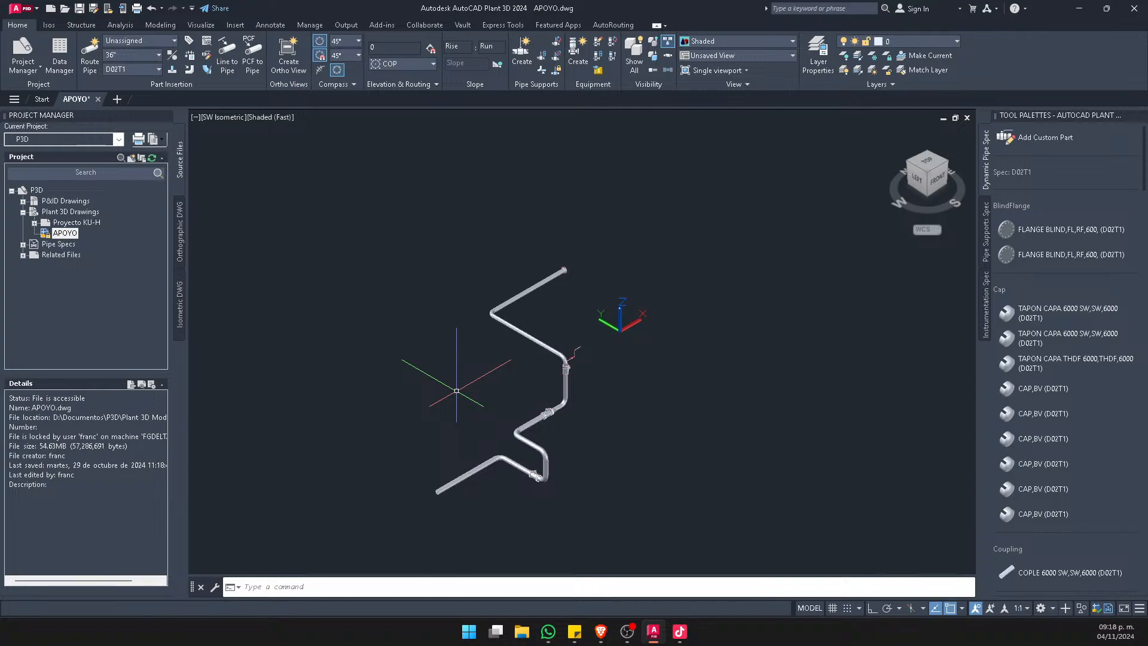
{"action": "scroll", "coordinate": [405, 380], "scroll_direction": "up", "scroll_amount": 1}
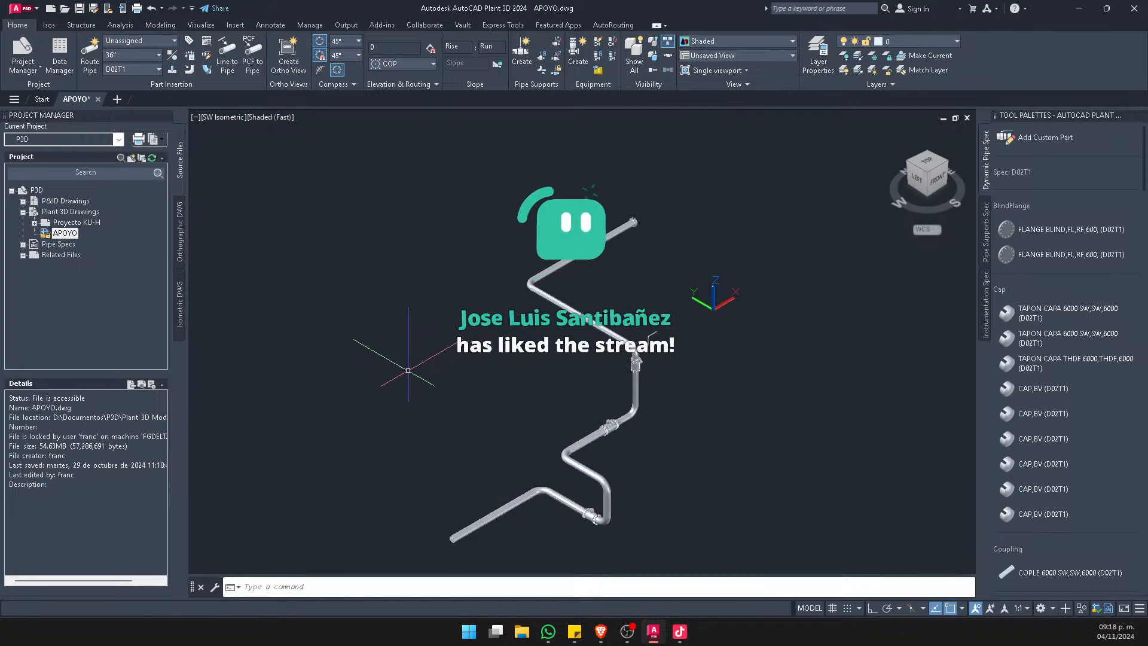
{"action": "middle_click_drag", "start_coordinate": [463, 368], "coordinate": [446, 330]}
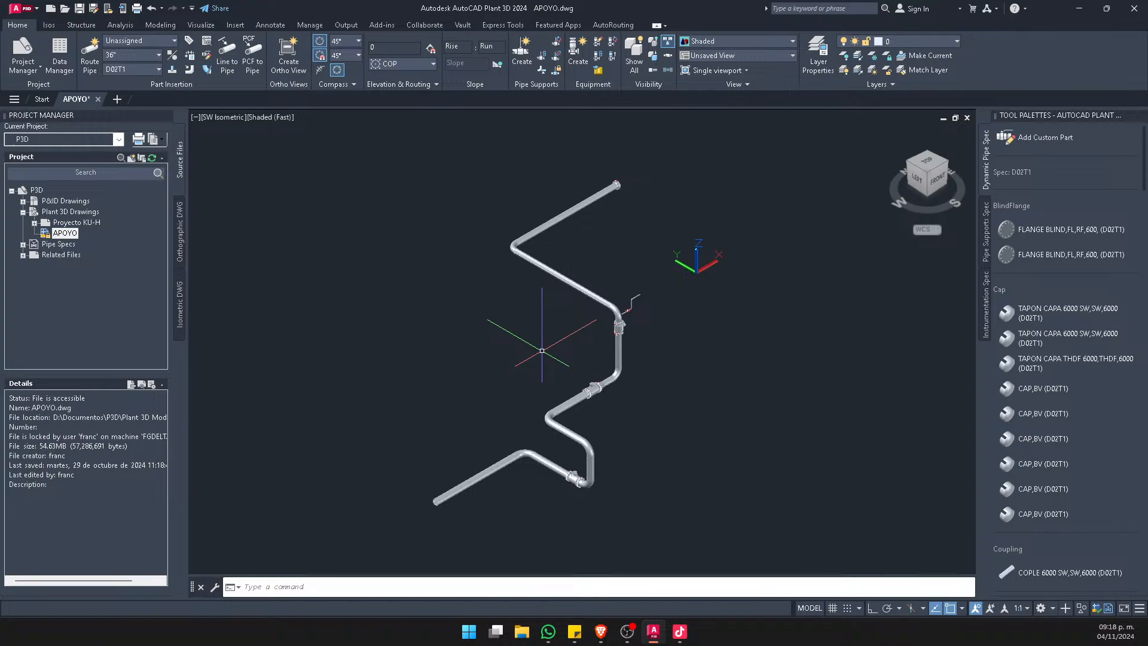
Try to copy the entire pipe run from APOYO into a new blank drawing
{"action": "left_click", "coordinate": [119, 101]}
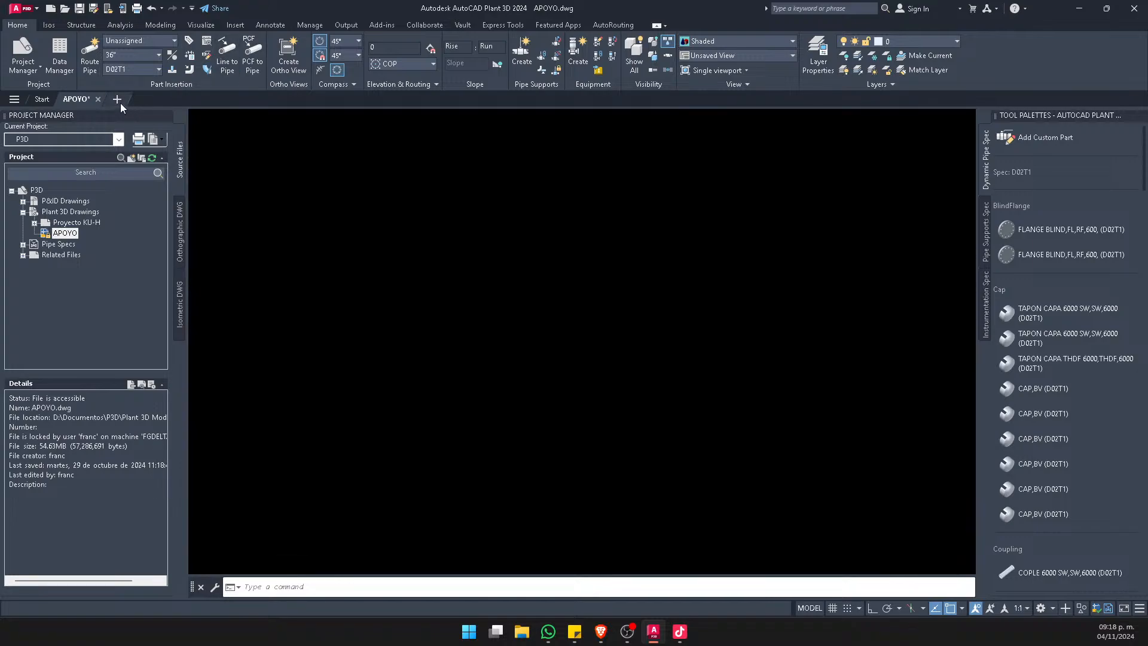
{"action": "left_click", "coordinate": [76, 100]}
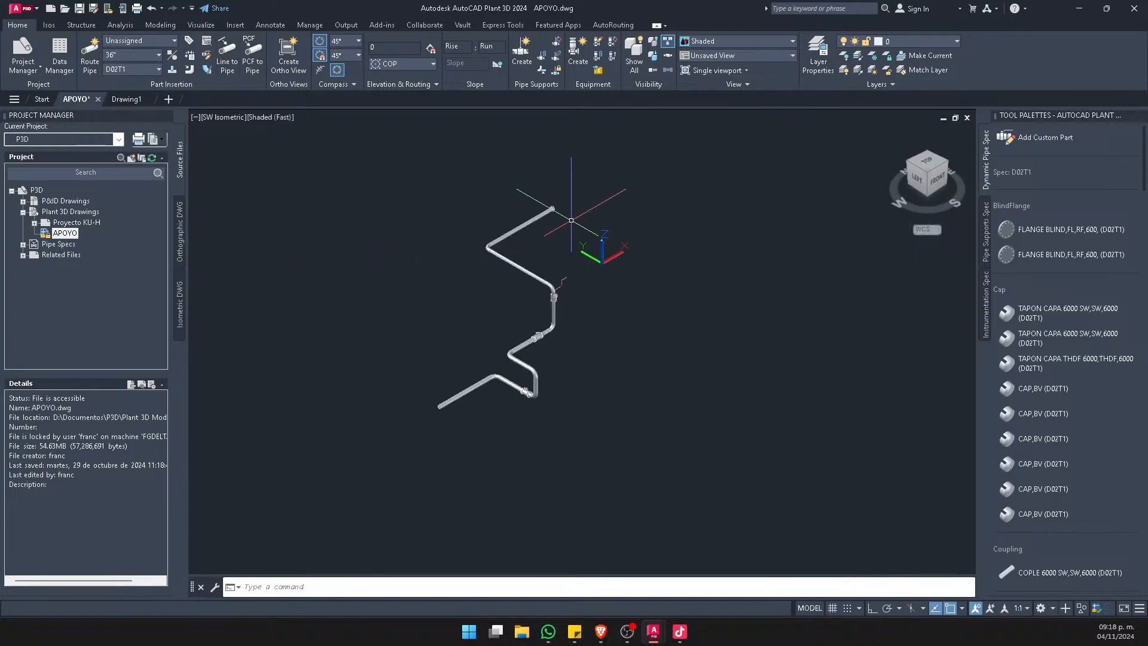
{"action": "left_click_drag", "start_coordinate": [685, 148], "coordinate": [325, 479]}
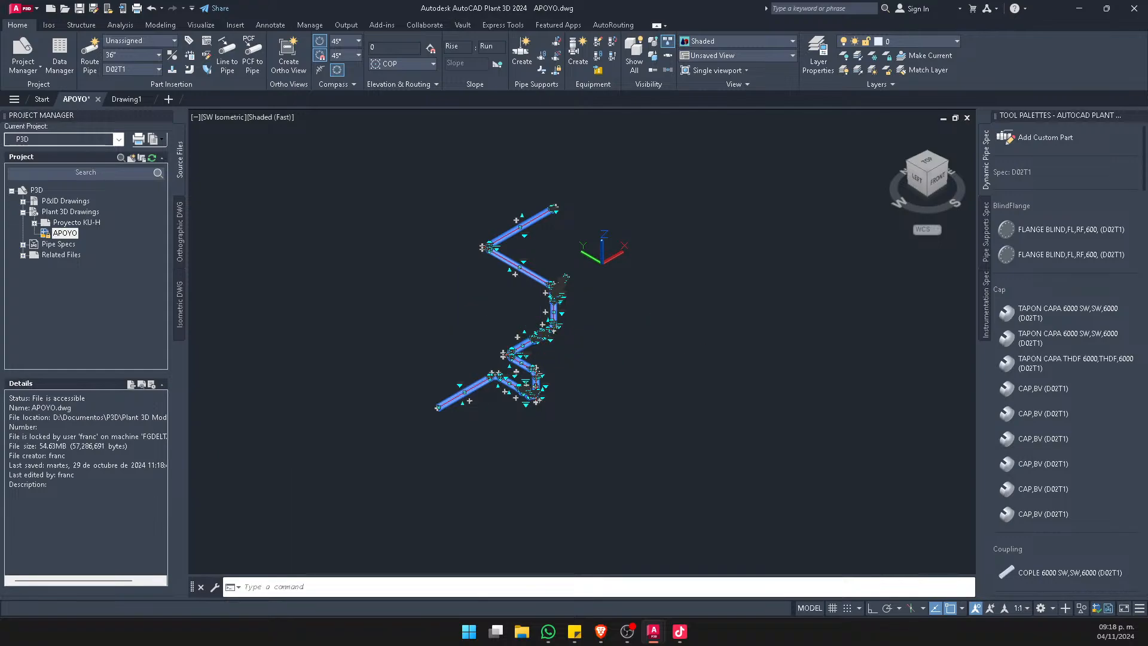
{"action": "left_click", "coordinate": [126, 99]}
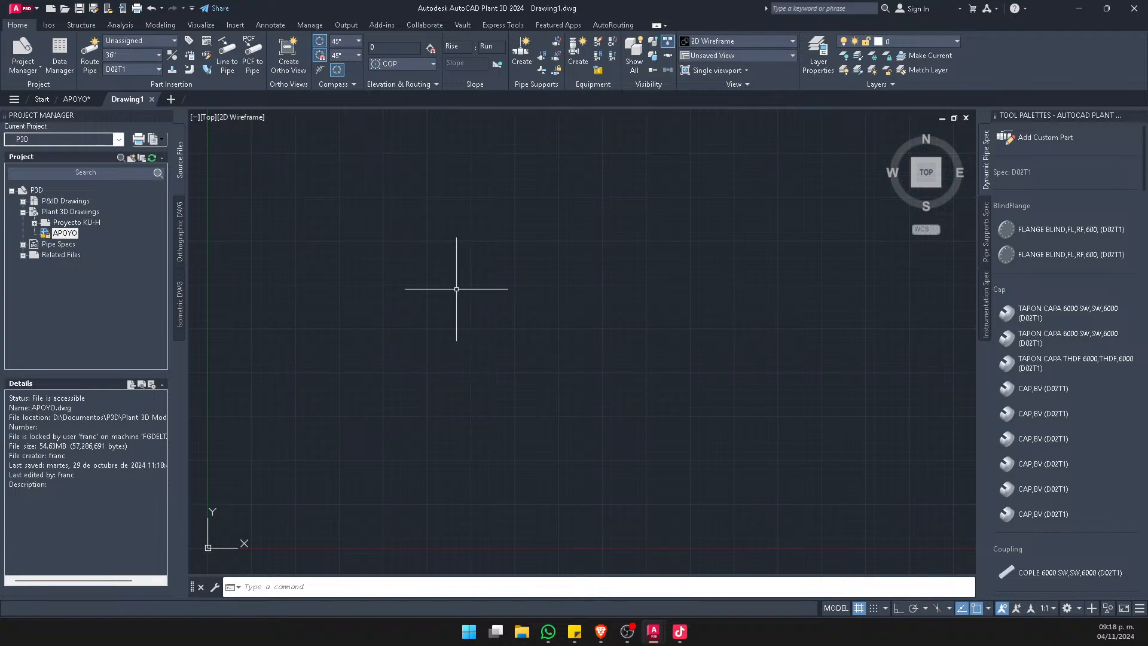
{"action": "key", "text": "ctrl+v"}
{"action": "left_click", "coordinate": [445, 304]}
{"action": "middle_click", "coordinate": [471, 291]}
{"action": "middle_click", "coordinate": [470, 291]}
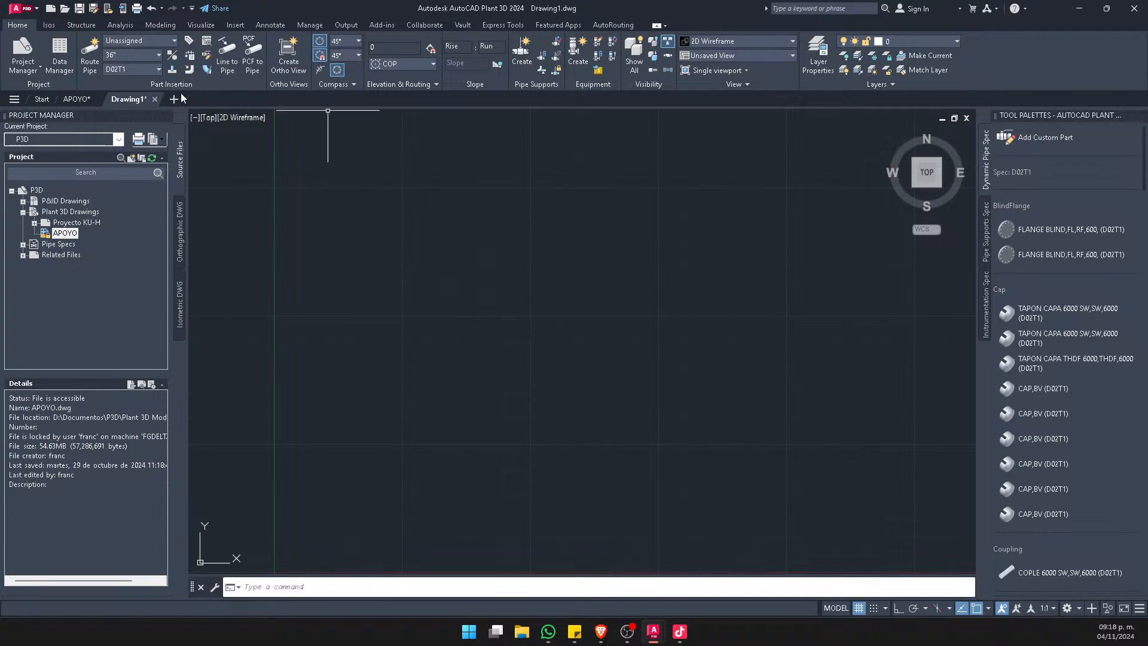
Close the new drawing without saving its changes
{"action": "left_click", "coordinate": [154, 99]}
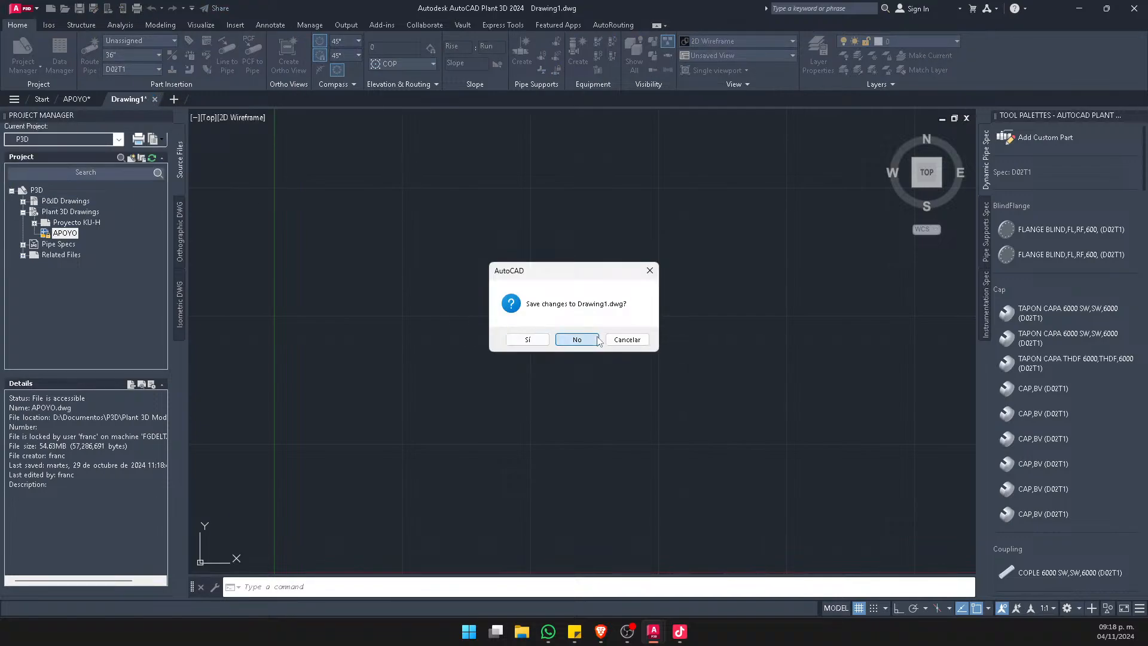
{"action": "left_click", "coordinate": [578, 339]}
{"action": "scroll", "coordinate": [528, 314], "scroll_direction": "up", "scroll_amount": 3}
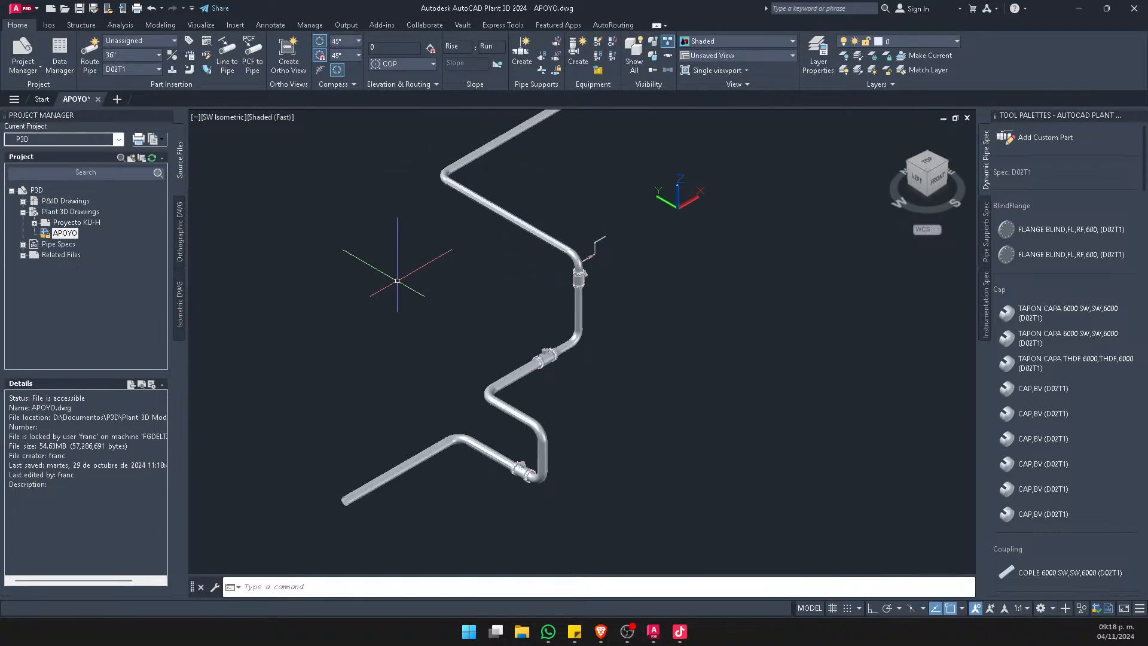
{"action": "scroll", "coordinate": [395, 270], "scroll_direction": "down", "scroll_amount": 2}
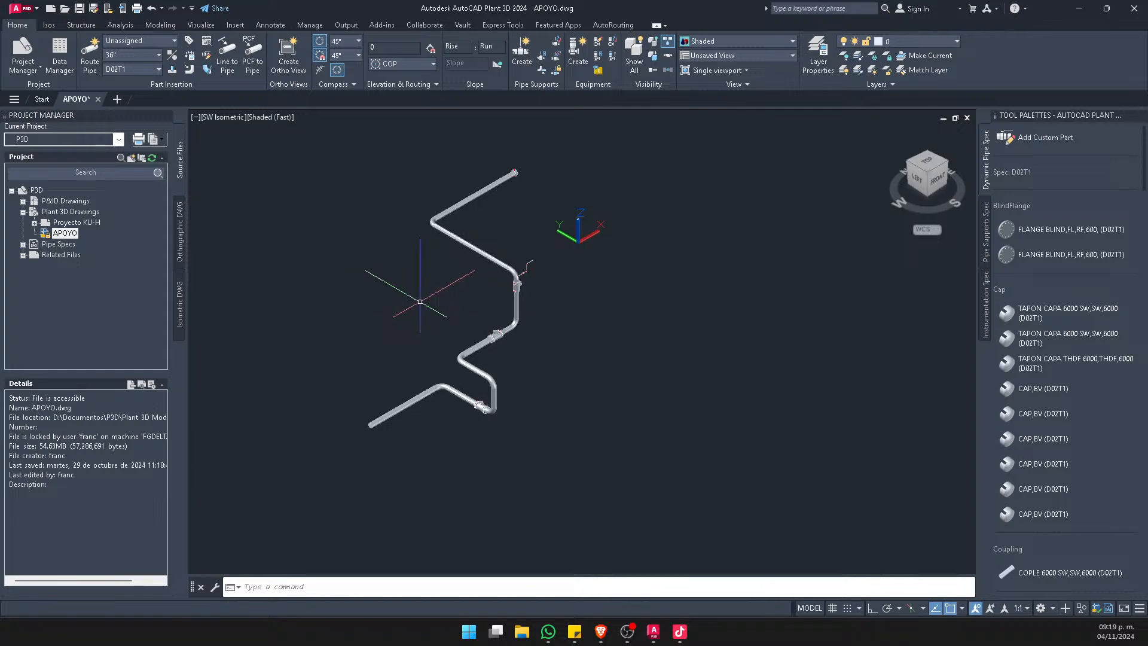
{"action": "scroll", "coordinate": [434, 293], "scroll_direction": "up", "scroll_amount": 1}
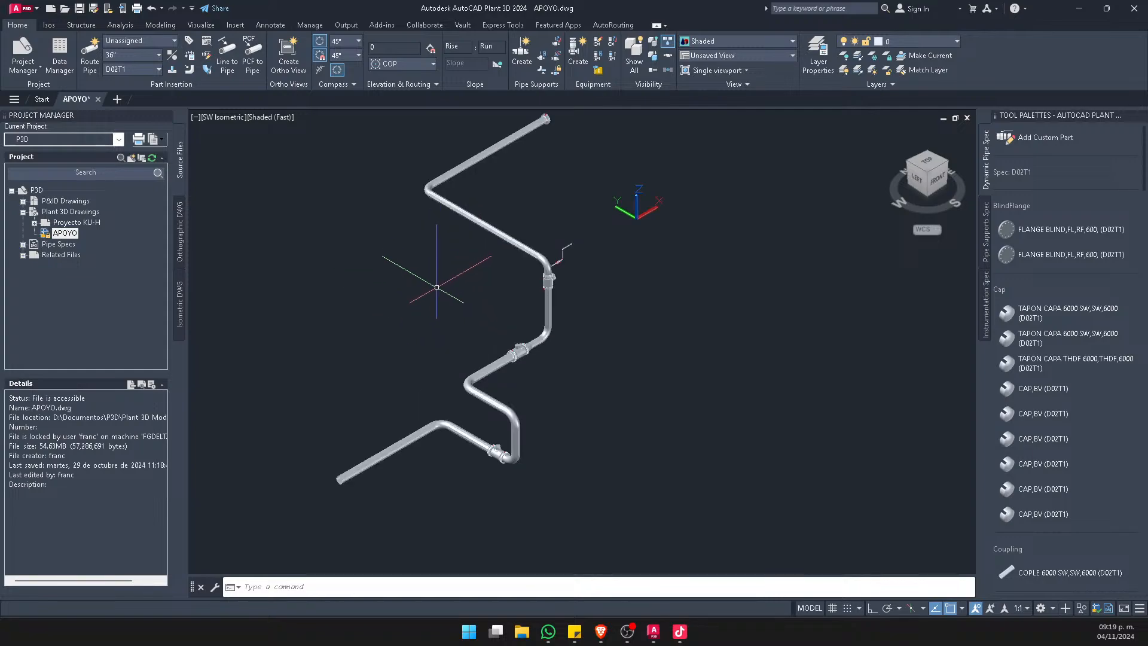
{"action": "middle_click_drag", "start_coordinate": [458, 264], "coordinate": [449, 283]}
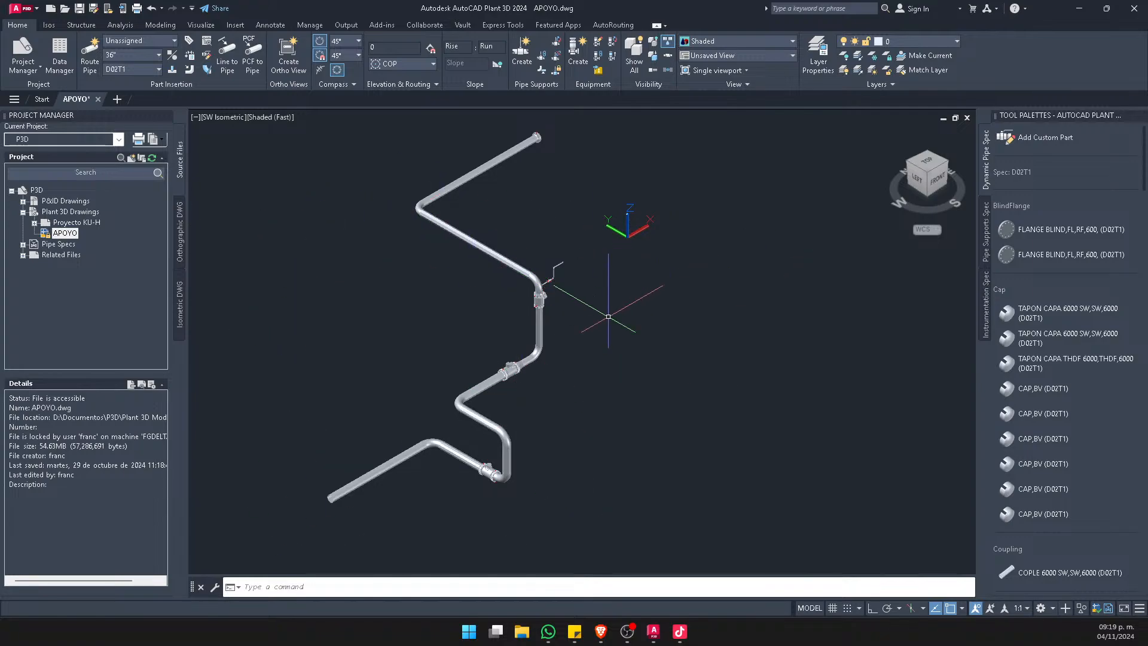
{"action": "scroll", "coordinate": [308, 512], "scroll_direction": "up", "scroll_amount": 3}
{"action": "scroll", "coordinate": [469, 448], "scroll_direction": "up", "scroll_amount": 3}
{"action": "scroll", "coordinate": [249, 408], "scroll_direction": "down", "scroll_amount": 4}
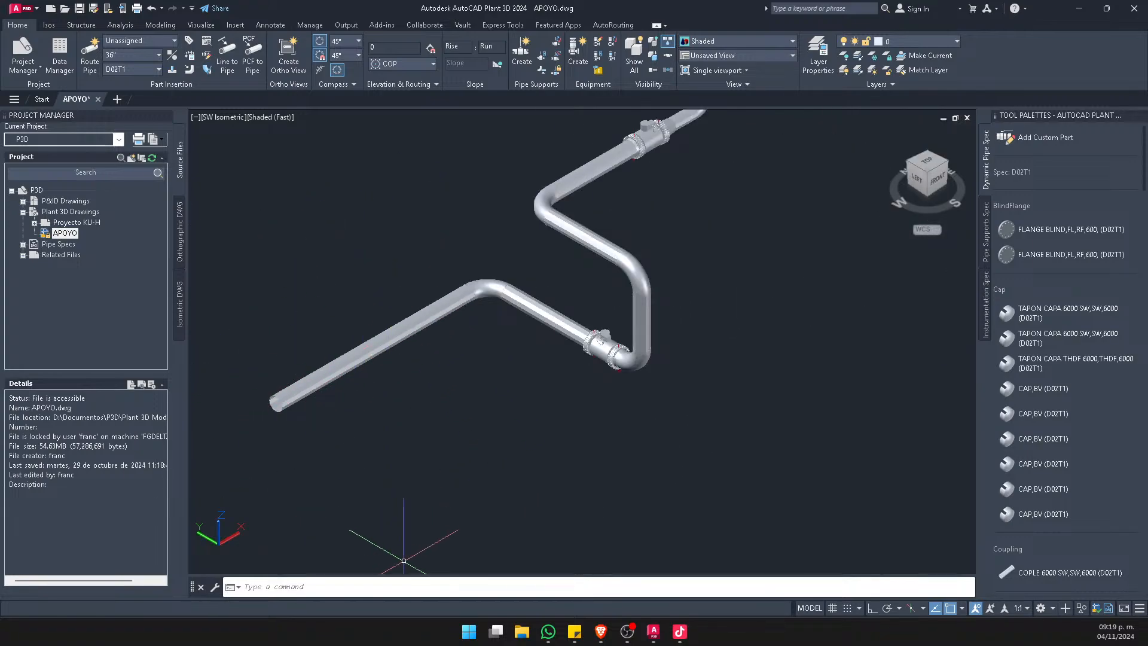
Search the installed applications for "autocad" and launch AutoCAD 2025 - English
{"action": "left_click", "coordinate": [469, 631]}
{"action": "left_click", "coordinate": [479, 203]}
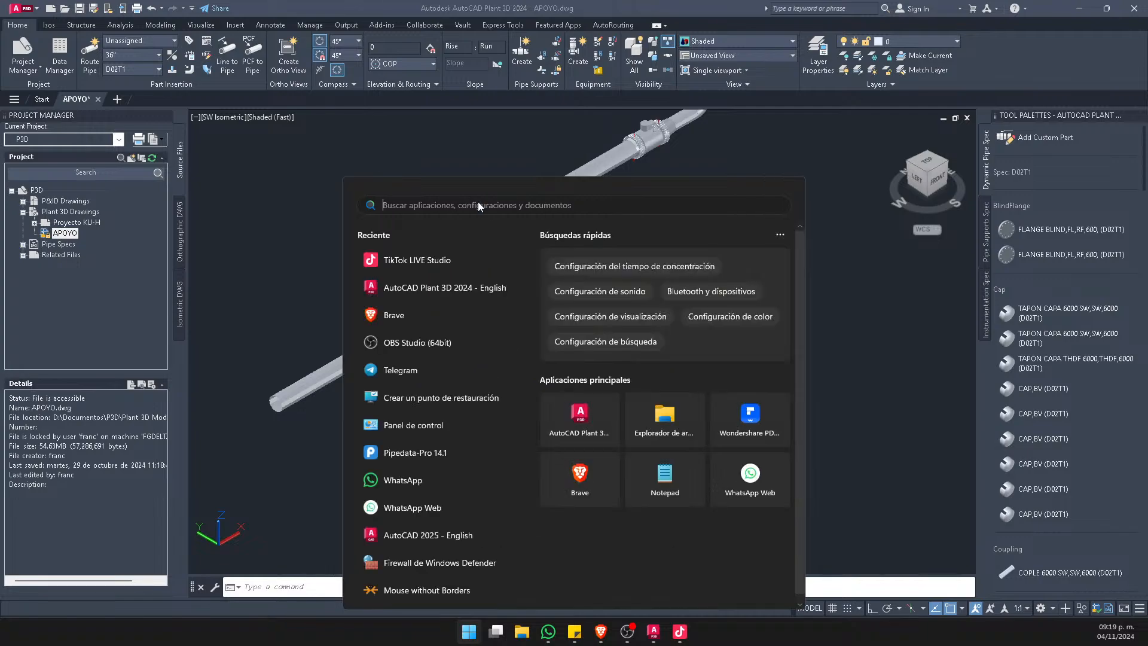
{"action": "type", "text": "autocad"}
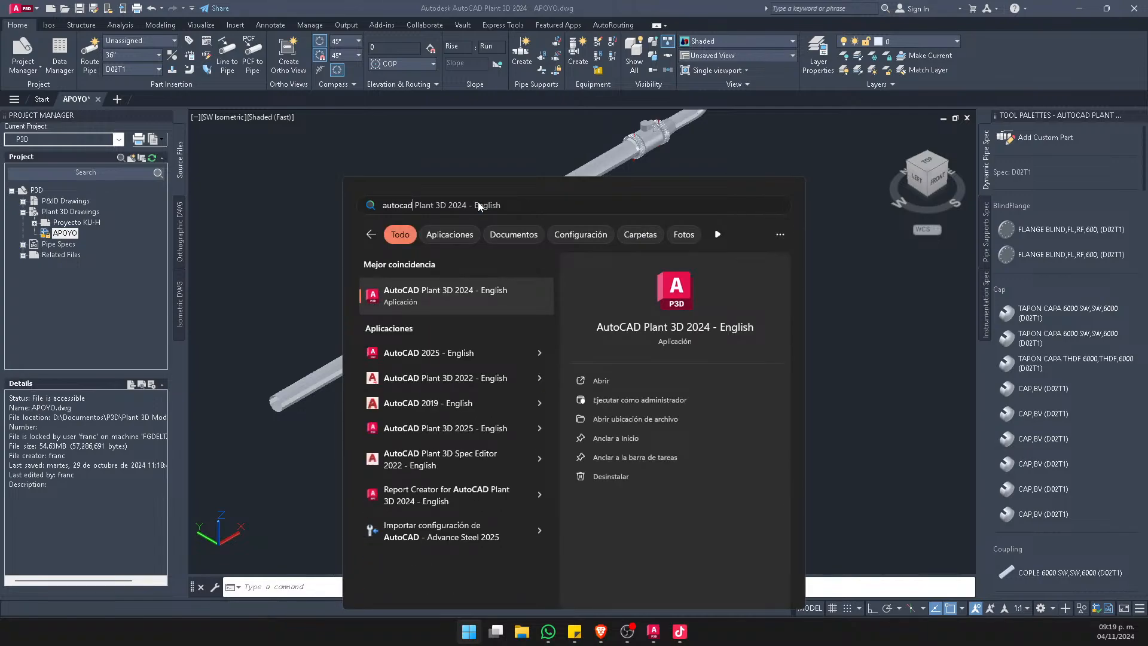
{"action": "left_click", "coordinate": [439, 352]}
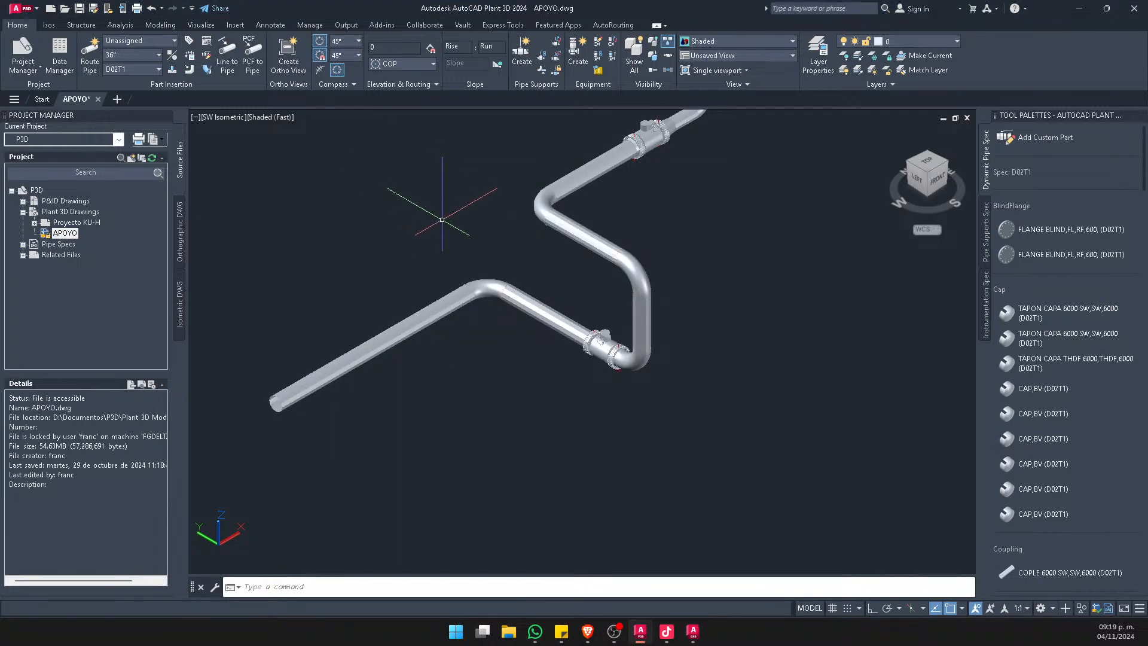
{"action": "scroll", "coordinate": [539, 308], "scroll_direction": "down", "scroll_amount": 2}
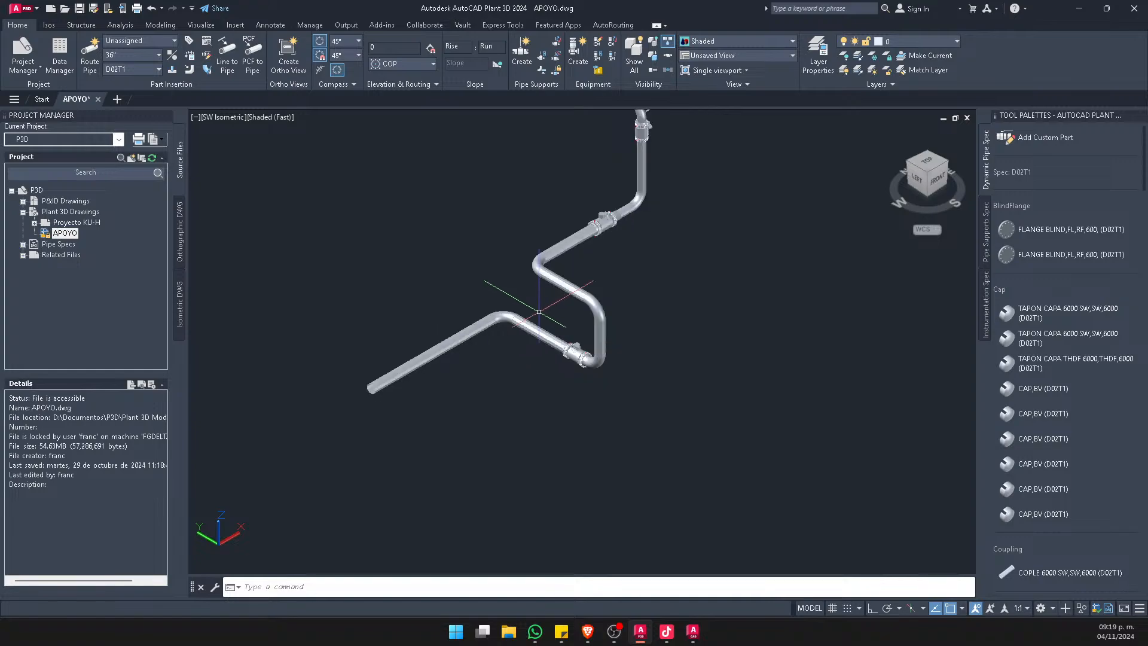
{"action": "middle_click_drag", "start_coordinate": [577, 279], "coordinate": [507, 316]}
{"action": "middle_click_drag", "start_coordinate": [489, 265], "coordinate": [520, 396]}
{"action": "scroll", "coordinate": [487, 312], "scroll_direction": "down", "scroll_amount": 2}
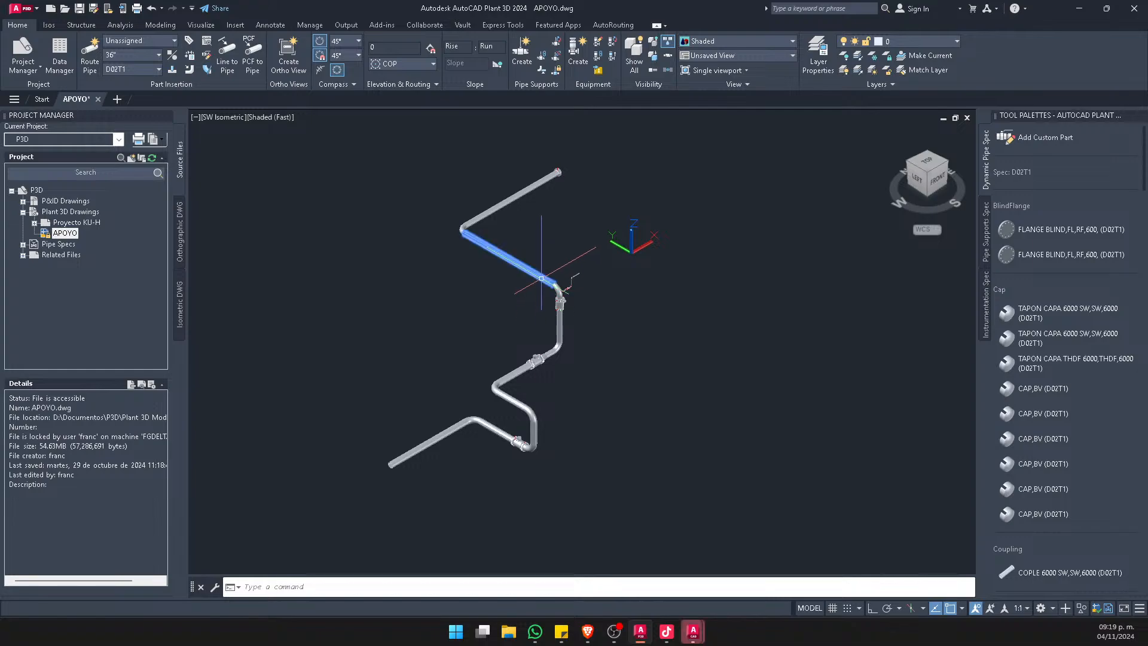
{"action": "scroll", "coordinate": [496, 204], "scroll_direction": "up", "scroll_amount": 3}
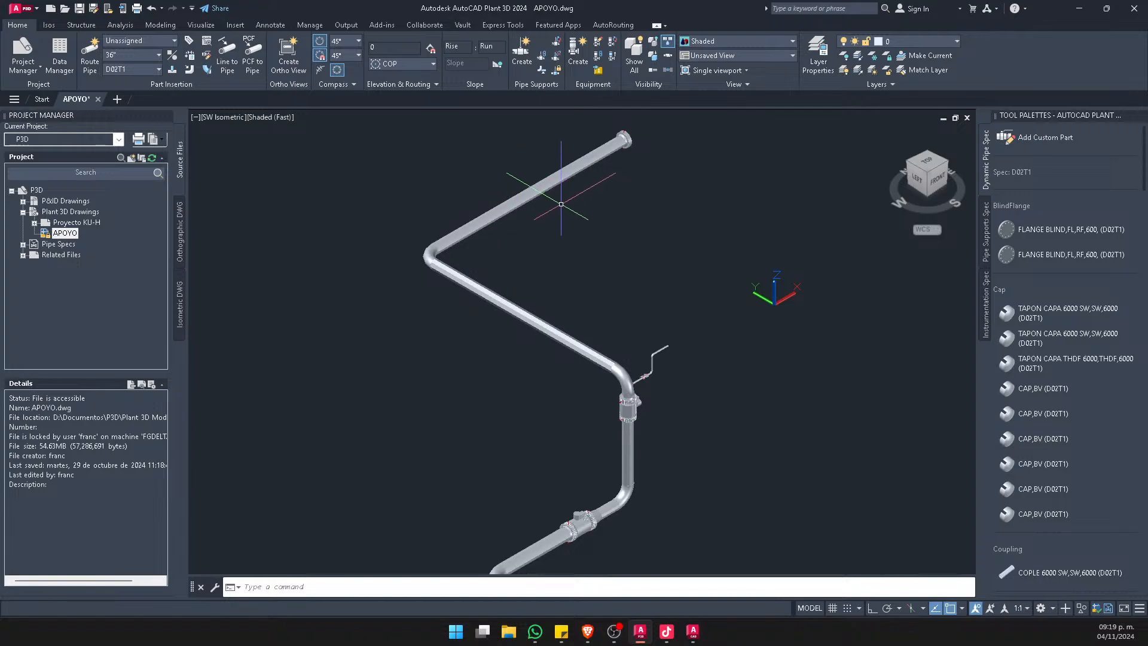
Route a 36" stub-in branch pipe off the middle of the upper pipe run, using spec D02T1
{"action": "scroll", "coordinate": [529, 182], "scroll_direction": "down", "scroll_amount": 2}
{"action": "scroll", "coordinate": [525, 176], "scroll_direction": "up", "scroll_amount": 3}
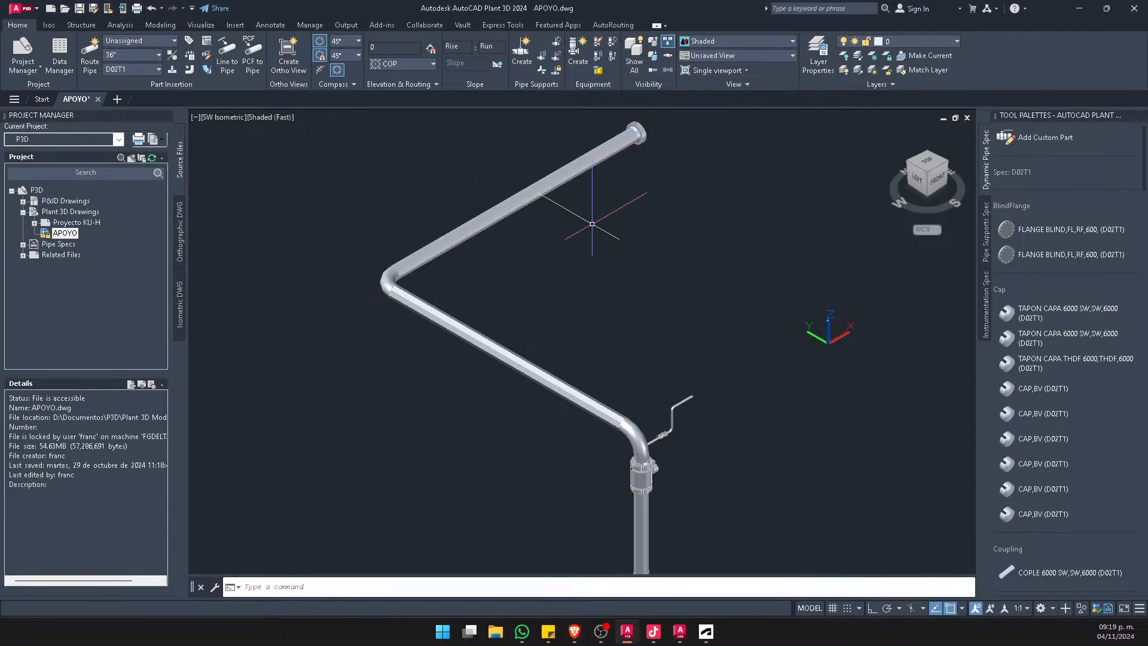
{"action": "scroll", "coordinate": [467, 192], "scroll_direction": "up", "scroll_amount": 3}
{"action": "middle_click_drag", "start_coordinate": [466, 192], "coordinate": [480, 320]}
{"action": "left_click", "coordinate": [481, 320]}
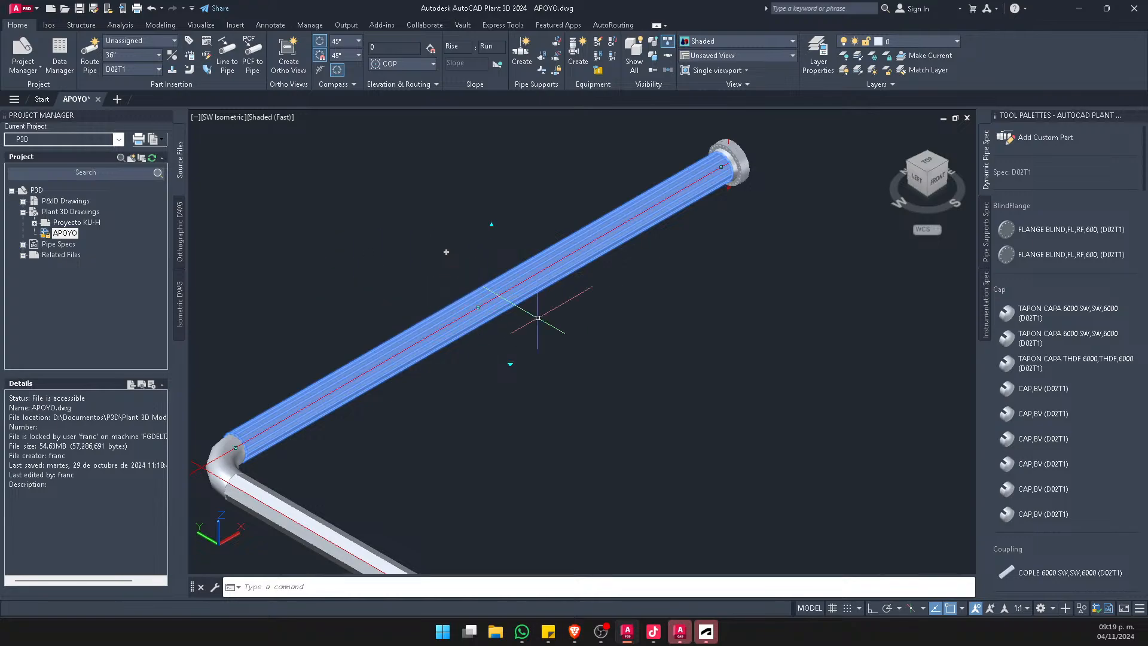
{"action": "left_click", "coordinate": [141, 55]}
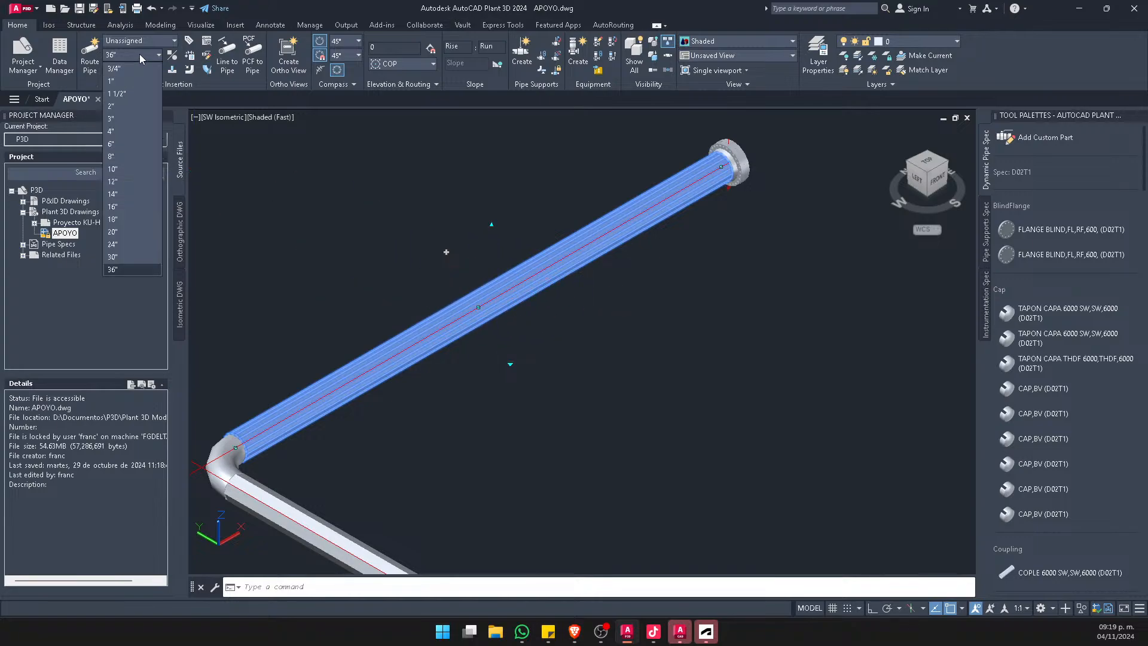
{"action": "left_click", "coordinate": [132, 269]}
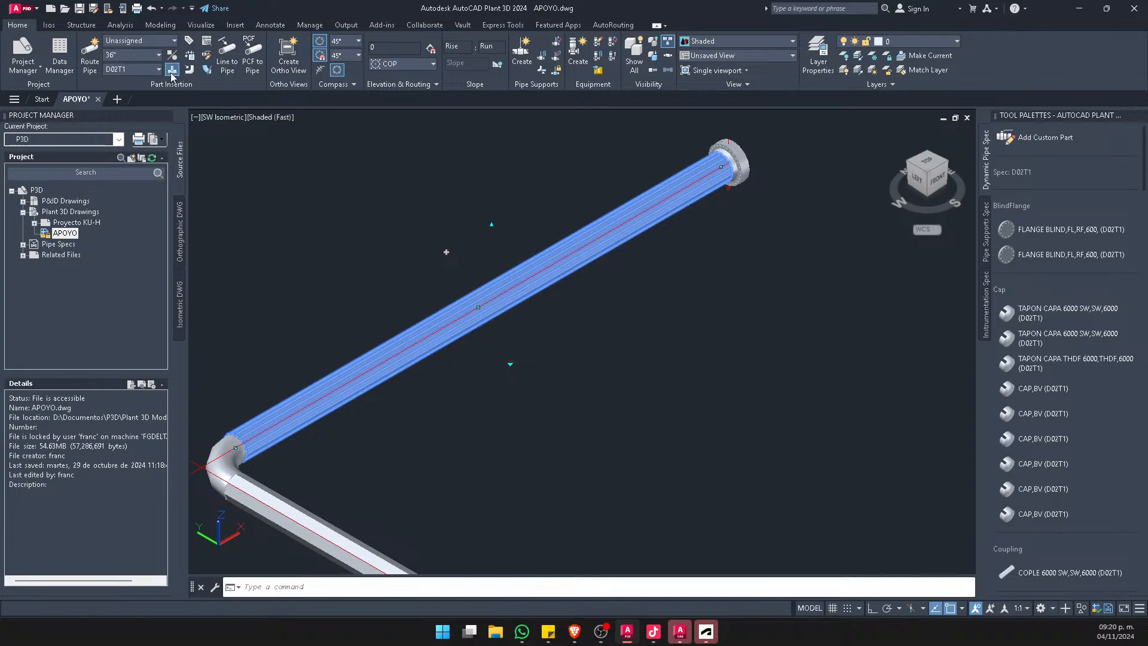
{"action": "left_click", "coordinate": [175, 70]}
{"action": "left_click", "coordinate": [89, 55]}
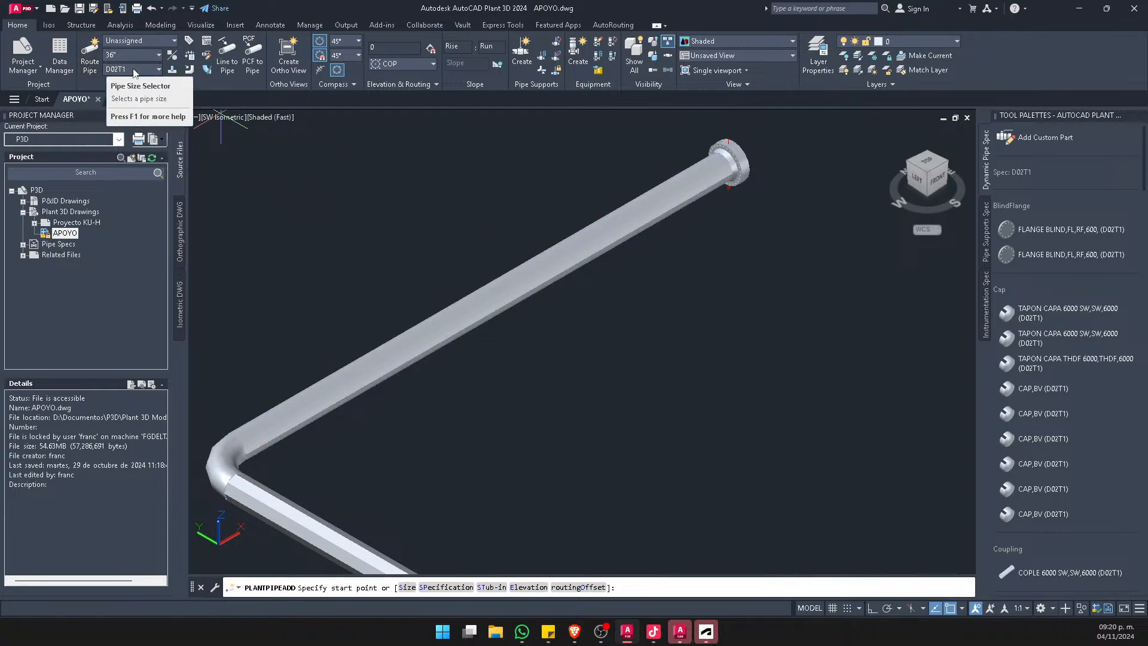
{"action": "left_click", "coordinate": [171, 71]}
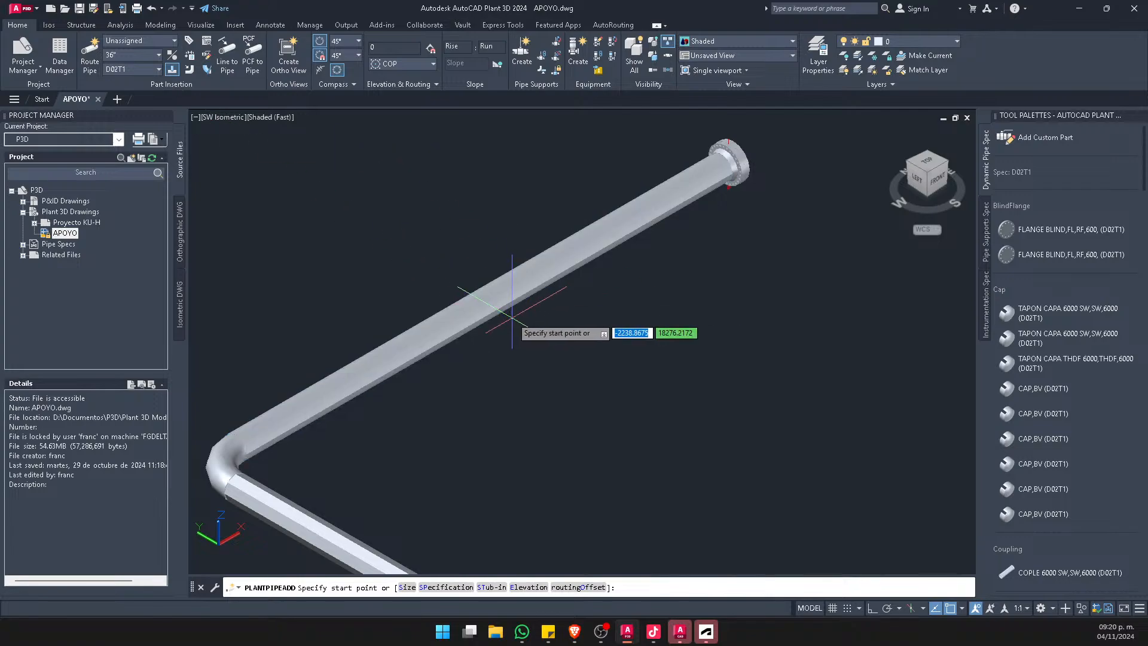
{"action": "left_click", "coordinate": [492, 297]}
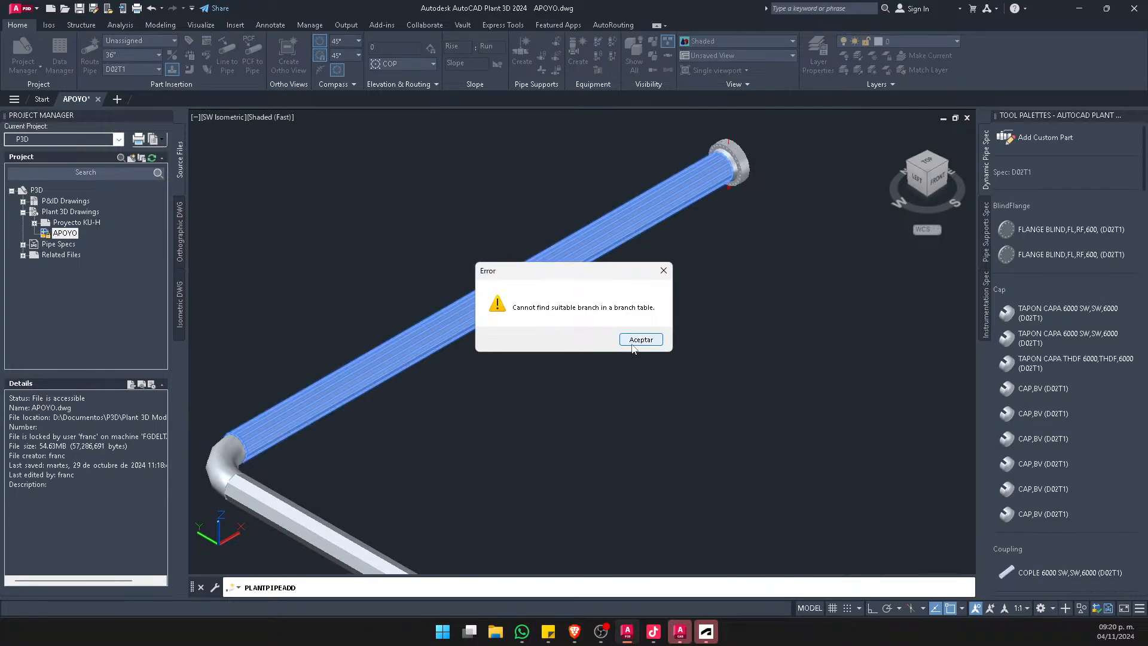
{"action": "left_click", "coordinate": [640, 339]}
{"action": "left_click", "coordinate": [677, 397]}
{"action": "key", "text": "Escape"}
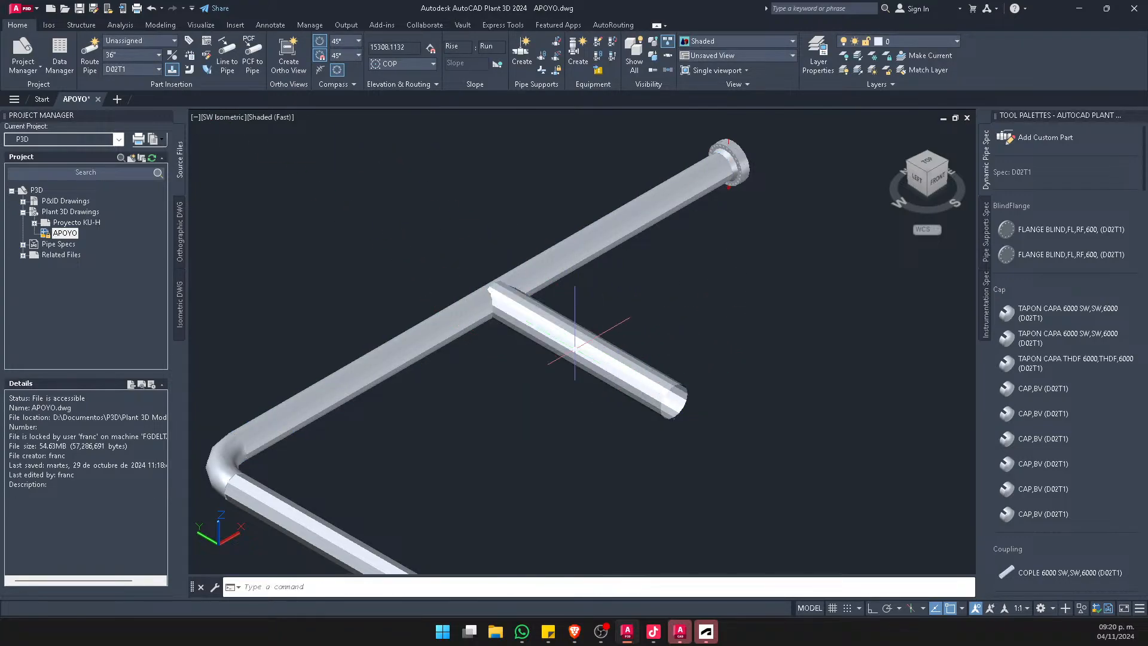
{"action": "scroll", "coordinate": [493, 316], "scroll_direction": "up", "scroll_amount": 3}
{"action": "left_click", "coordinate": [550, 321]}
{"action": "scroll", "coordinate": [487, 314], "scroll_direction": "down", "scroll_amount": 3}
{"action": "key", "text": "Escape"}
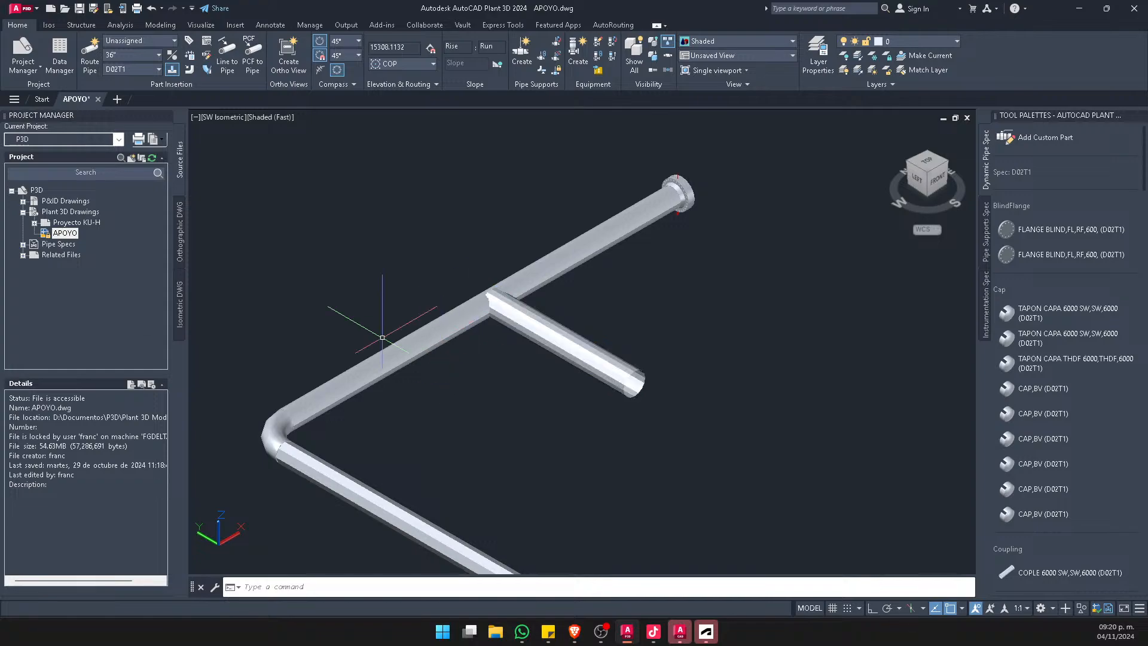
{"action": "key", "text": "alt+Tab"}
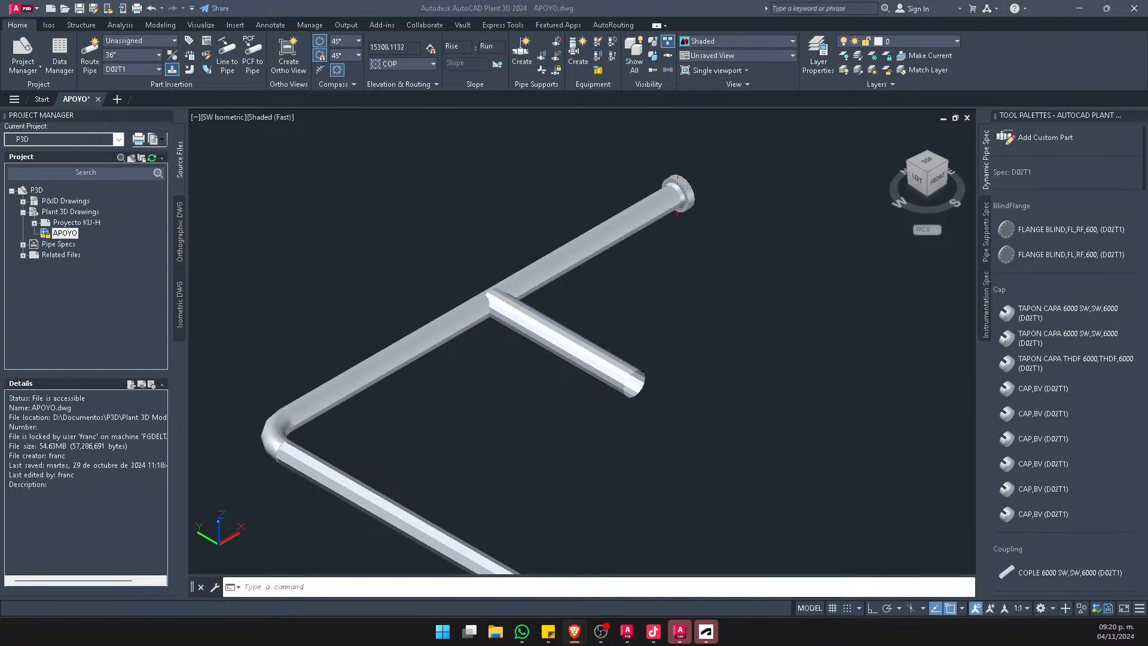
{"action": "left_click", "coordinate": [706, 632]}
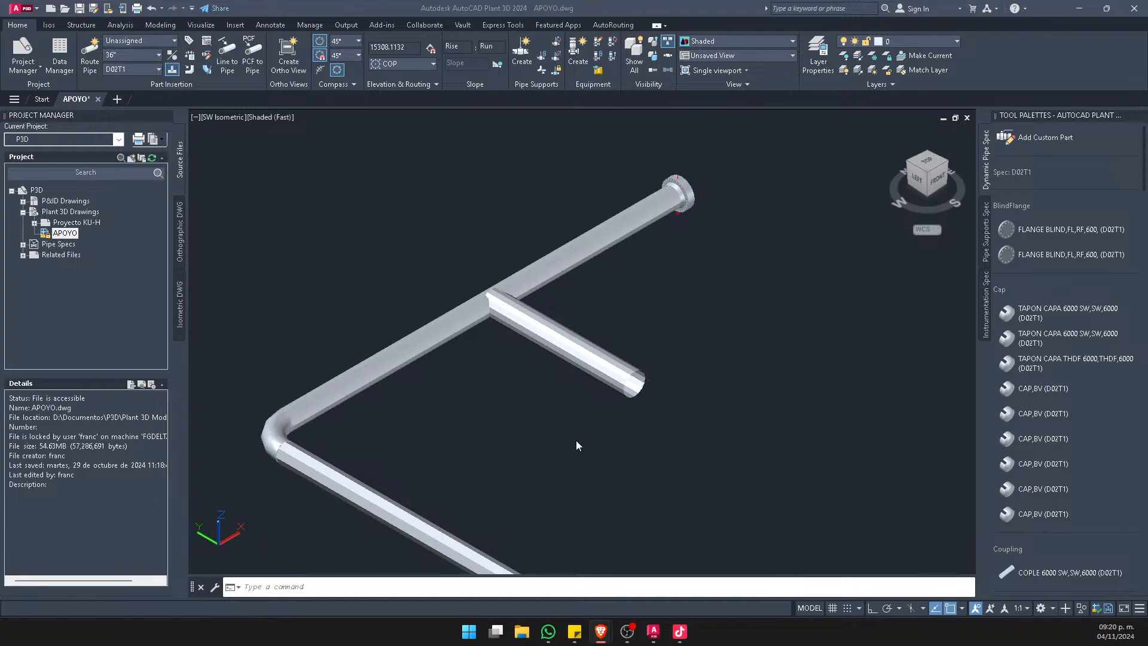
Examine the upper pipe run's properties to check its nominal size against the branch
{"action": "left_click", "coordinate": [532, 417]}
{"action": "scroll", "coordinate": [553, 334], "scroll_direction": "up", "scroll_amount": 3}
{"action": "scroll", "coordinate": [537, 346], "scroll_direction": "down", "scroll_amount": 2}
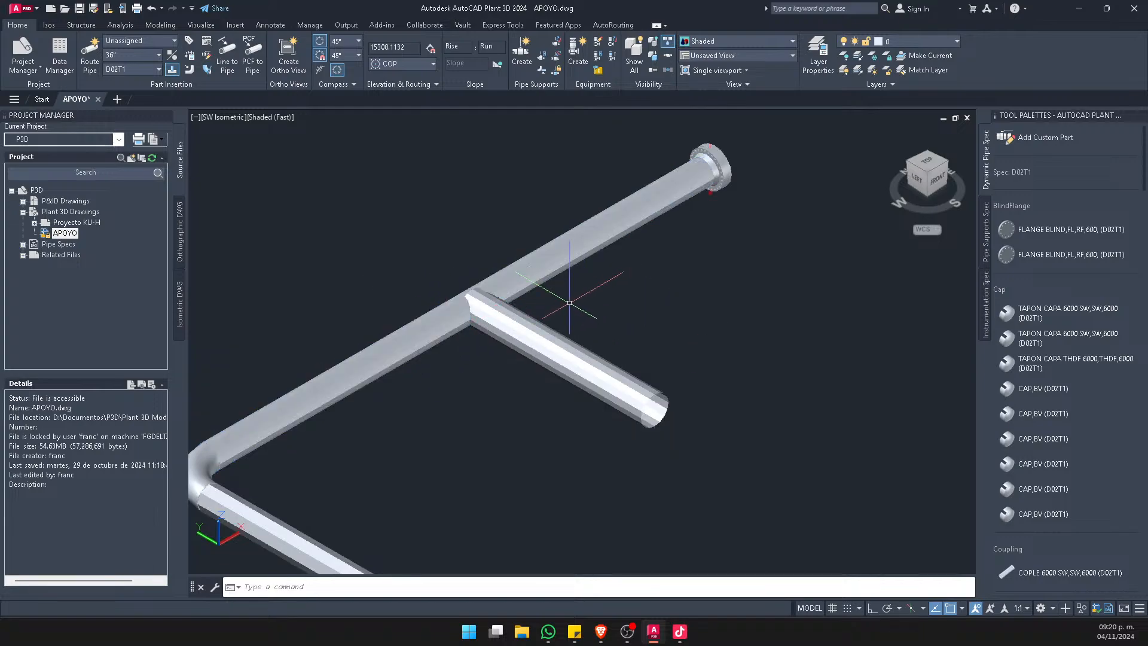
{"action": "scroll", "coordinate": [520, 323], "scroll_direction": "up", "scroll_amount": 2}
{"action": "scroll", "coordinate": [502, 317], "scroll_direction": "down", "scroll_amount": 4}
{"action": "scroll", "coordinate": [514, 335], "scroll_direction": "up", "scroll_amount": 2}
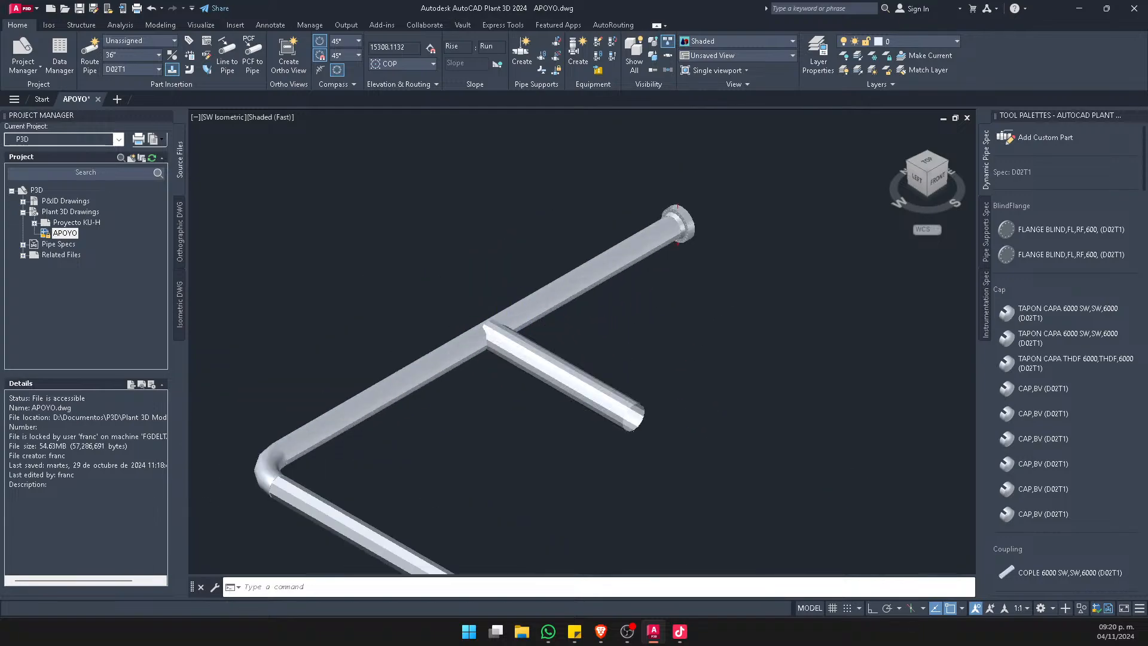
{"action": "scroll", "coordinate": [509, 311], "scroll_direction": "up", "scroll_amount": 3}
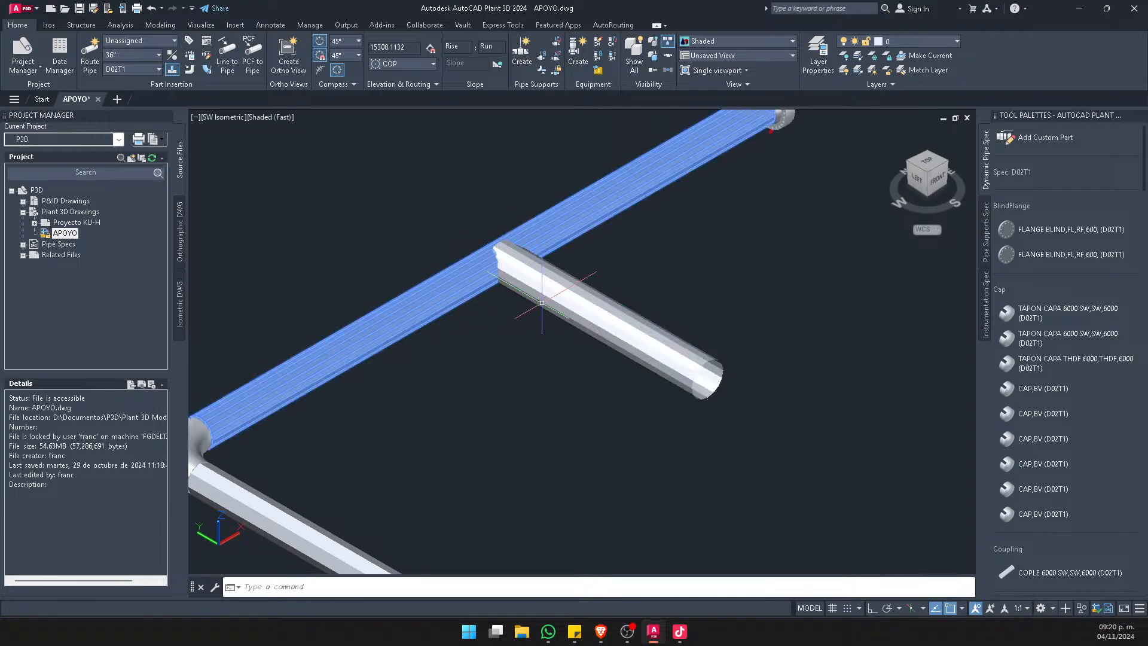
{"action": "left_click", "coordinate": [407, 299]}
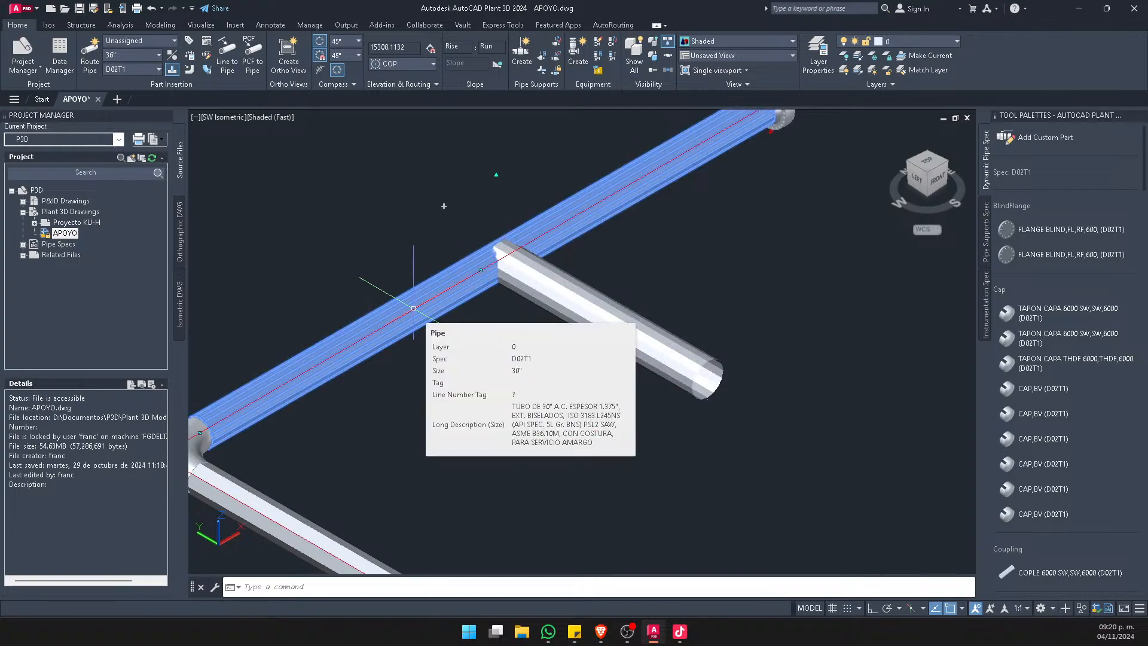
{"action": "key", "text": "Escape"}
Delete the branch pipe and set the pipe routing size to 30"
{"action": "left_click", "coordinate": [551, 288]}
{"action": "key", "text": "Delete"}
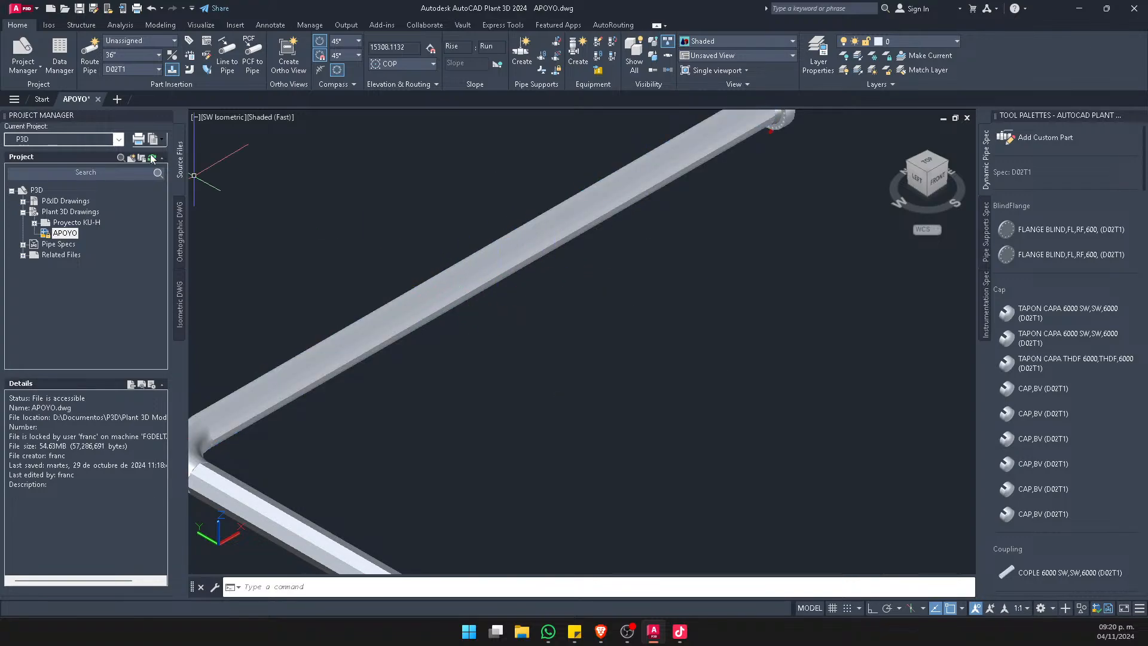
{"action": "left_click", "coordinate": [128, 55]}
{"action": "left_click", "coordinate": [138, 253]}
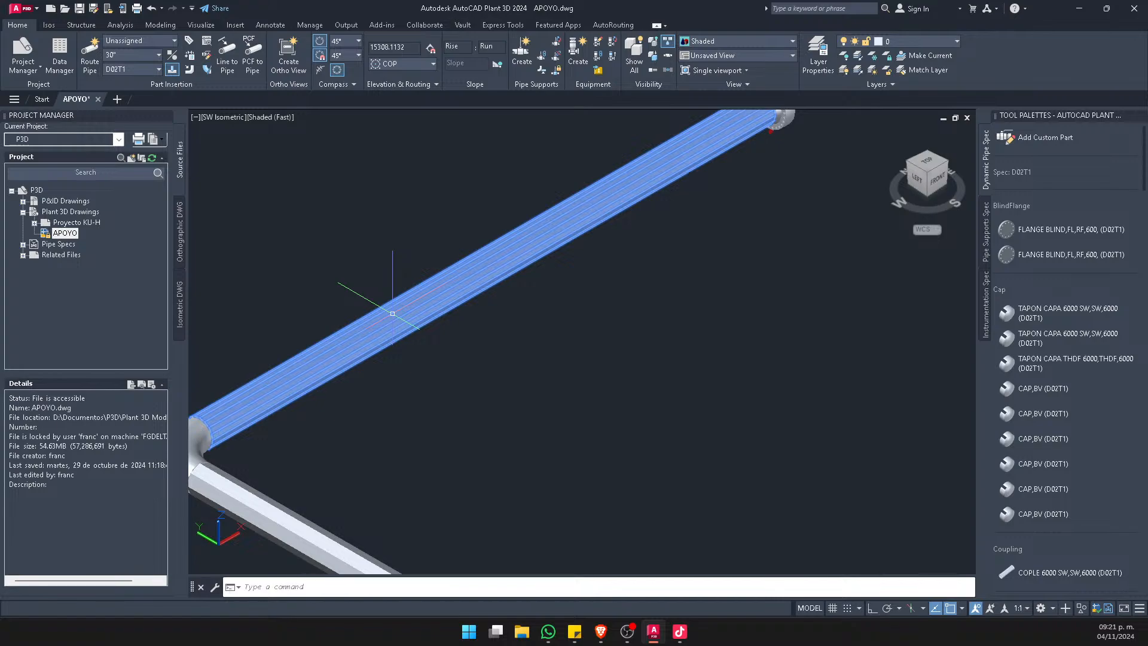
Route a 30" stub-in branch off the middle of the upper pipe run, continuing with an angled second segment
{"action": "mouse_move", "coordinate": [393, 312]}
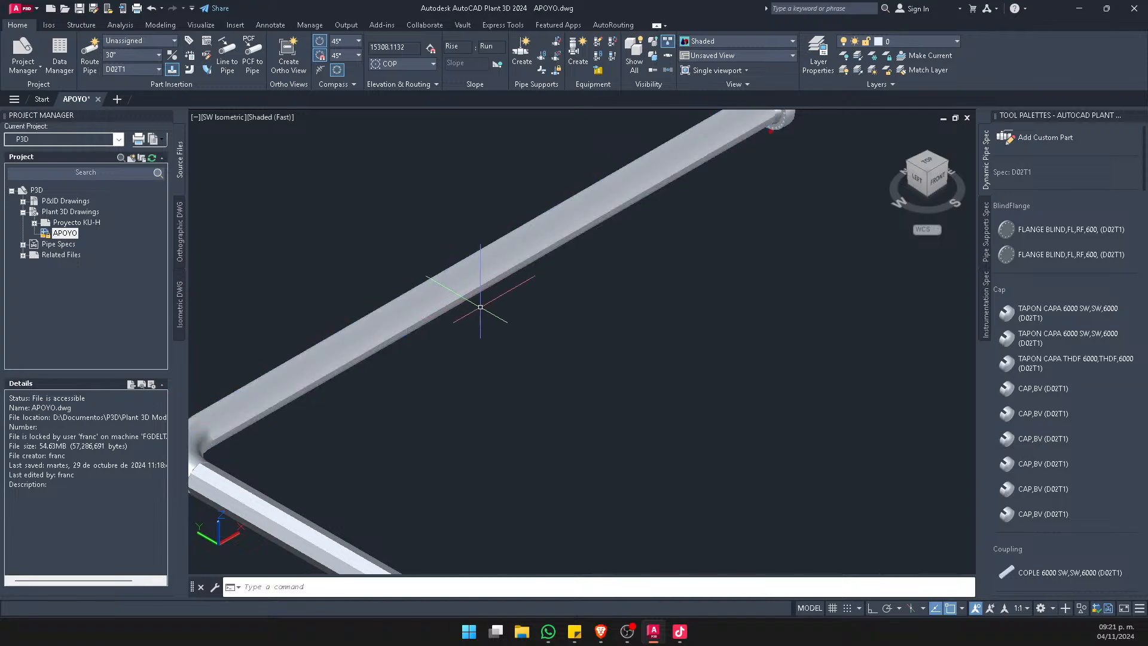
{"action": "scroll", "coordinate": [476, 305], "scroll_direction": "down", "scroll_amount": 5}
{"action": "scroll", "coordinate": [520, 260], "scroll_direction": "up", "scroll_amount": 2}
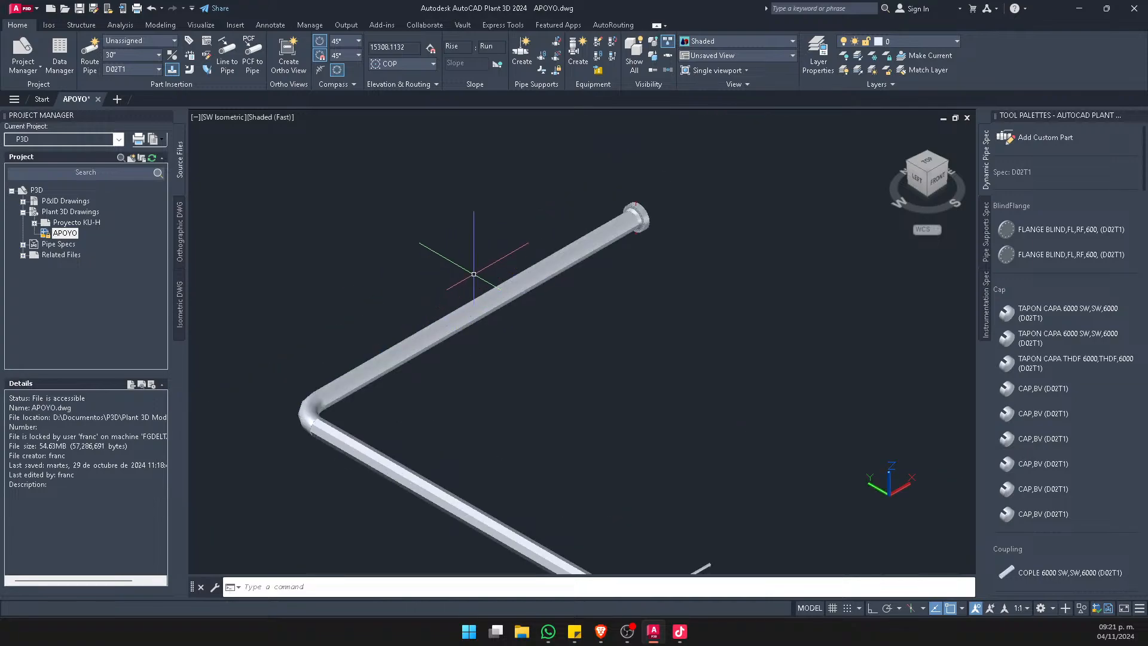
{"action": "scroll", "coordinate": [523, 270], "scroll_direction": "up", "scroll_amount": 3}
{"action": "scroll", "coordinate": [523, 271], "scroll_direction": "down", "scroll_amount": 3}
{"action": "scroll", "coordinate": [524, 323], "scroll_direction": "up", "scroll_amount": 2}
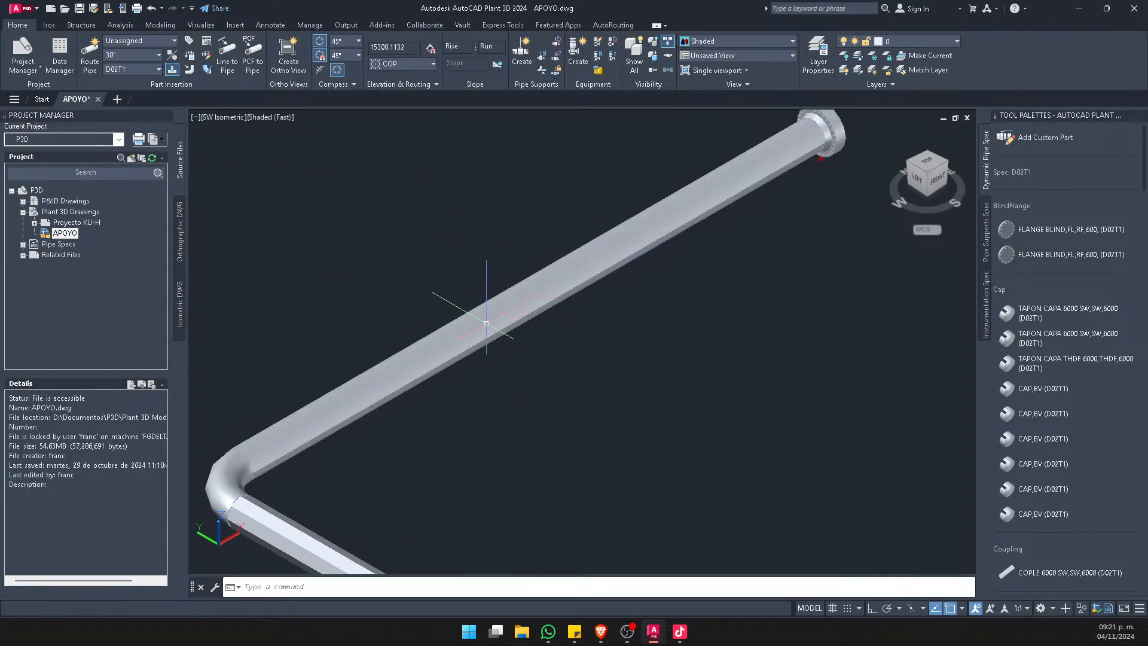
{"action": "mouse_move", "coordinate": [488, 317]}
{"action": "left_click", "coordinate": [89, 50]}
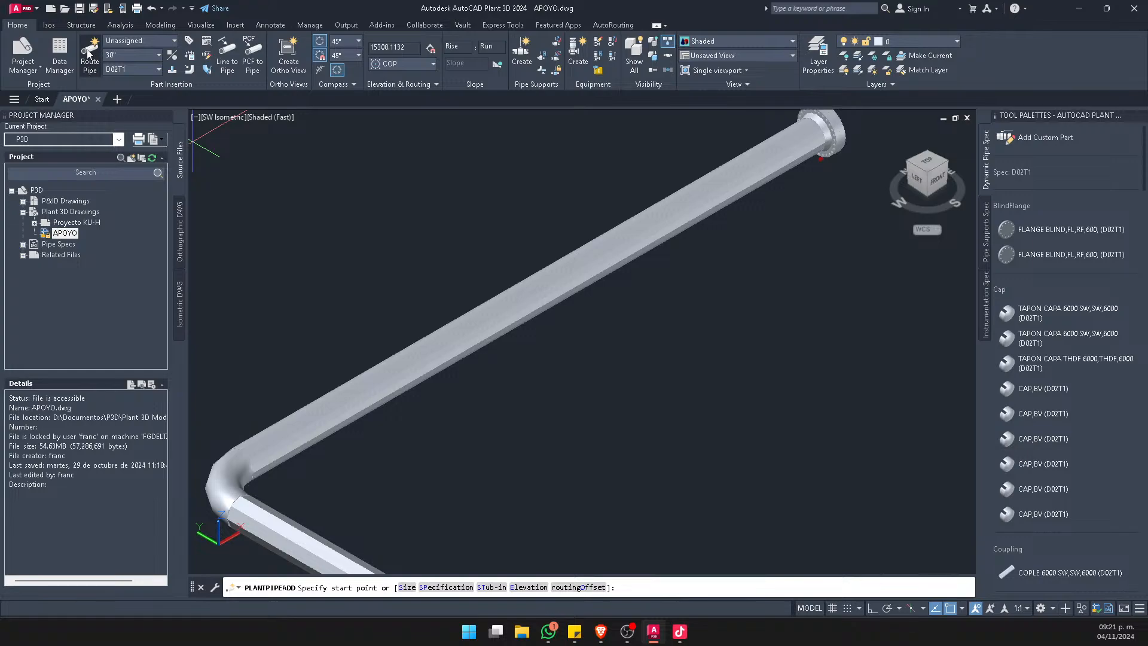
{"action": "left_click", "coordinate": [172, 70]}
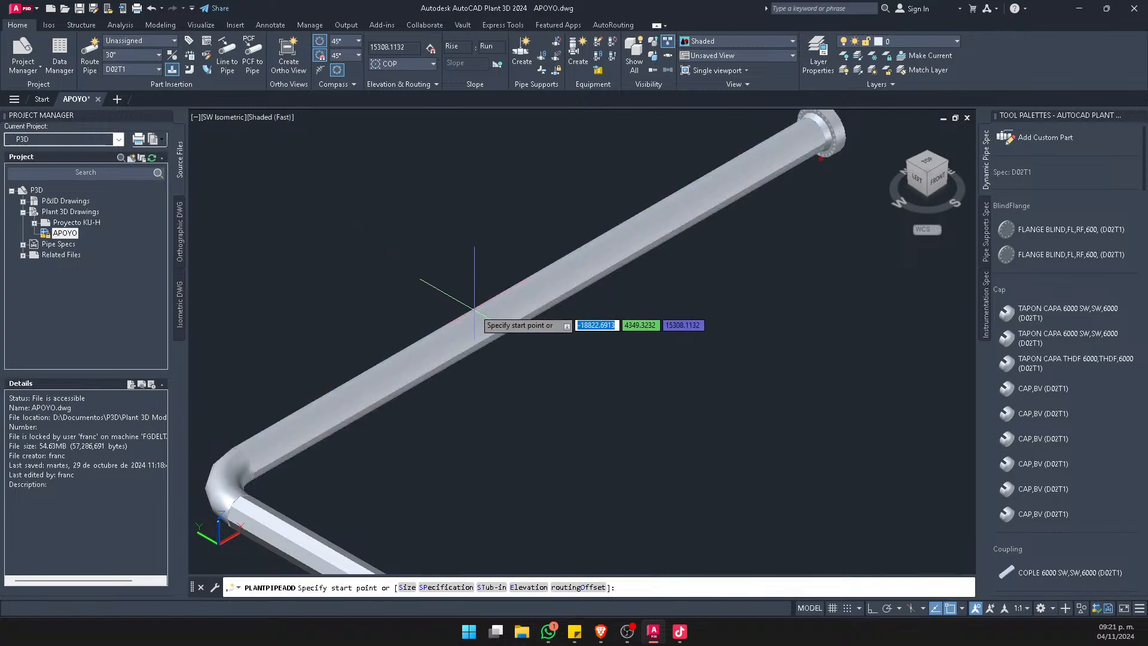
{"action": "left_click", "coordinate": [494, 318]}
{"action": "scroll", "coordinate": [559, 353], "scroll_direction": "down", "scroll_amount": 4}
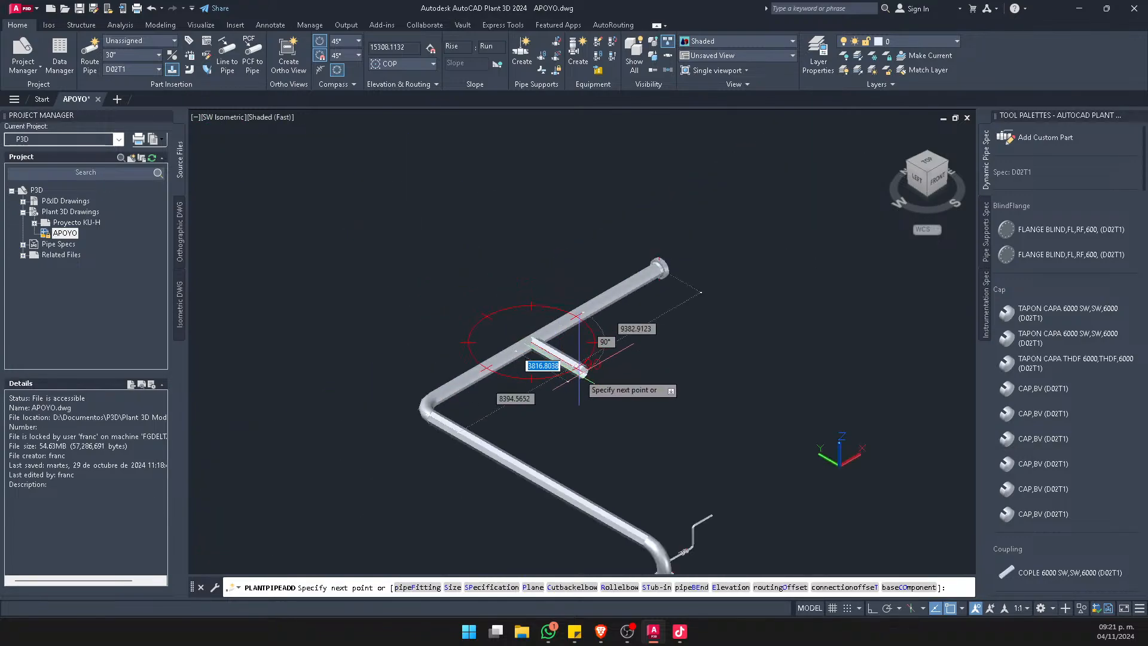
{"action": "left_click", "coordinate": [596, 382]}
{"action": "left_click", "coordinate": [712, 366]}
{"action": "key", "text": "Escape"}
{"action": "scroll", "coordinate": [528, 338], "scroll_direction": "up", "scroll_amount": 6}
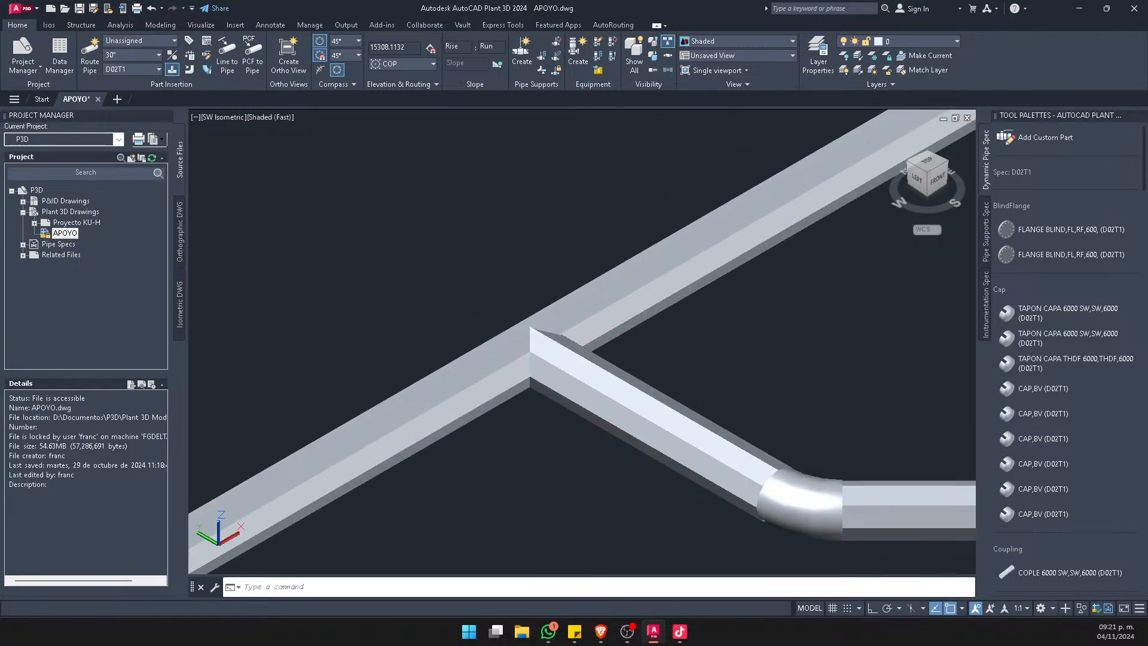
Examine the joint where the new branch meets the upper pipe run from different angles
{"action": "left_click", "coordinate": [583, 376]}
{"action": "scroll", "coordinate": [526, 332], "scroll_direction": "down", "scroll_amount": 2}
{"action": "scroll", "coordinate": [639, 316], "scroll_direction": "up", "scroll_amount": 4}
{"action": "key", "text": "Escape"}
{"action": "scroll", "coordinate": [610, 410], "scroll_direction": "down", "scroll_amount": 6}
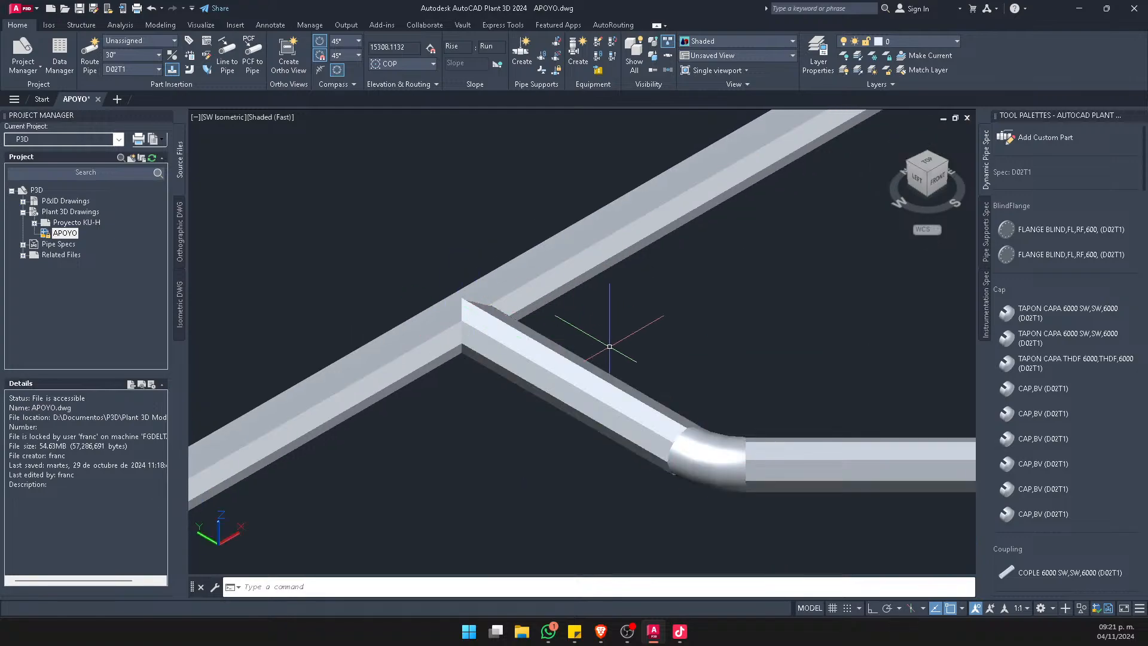
{"action": "middle_click_drag", "start_coordinate": [674, 369], "coordinate": [590, 418], "text": "shift"}
{"action": "middle_click_drag", "start_coordinate": [727, 389], "coordinate": [622, 396]}
Route a separate 30" pipe in the open space beside the branch, ending in a short segment angled toward the upper pipe
{"action": "left_click", "coordinate": [90, 51]}
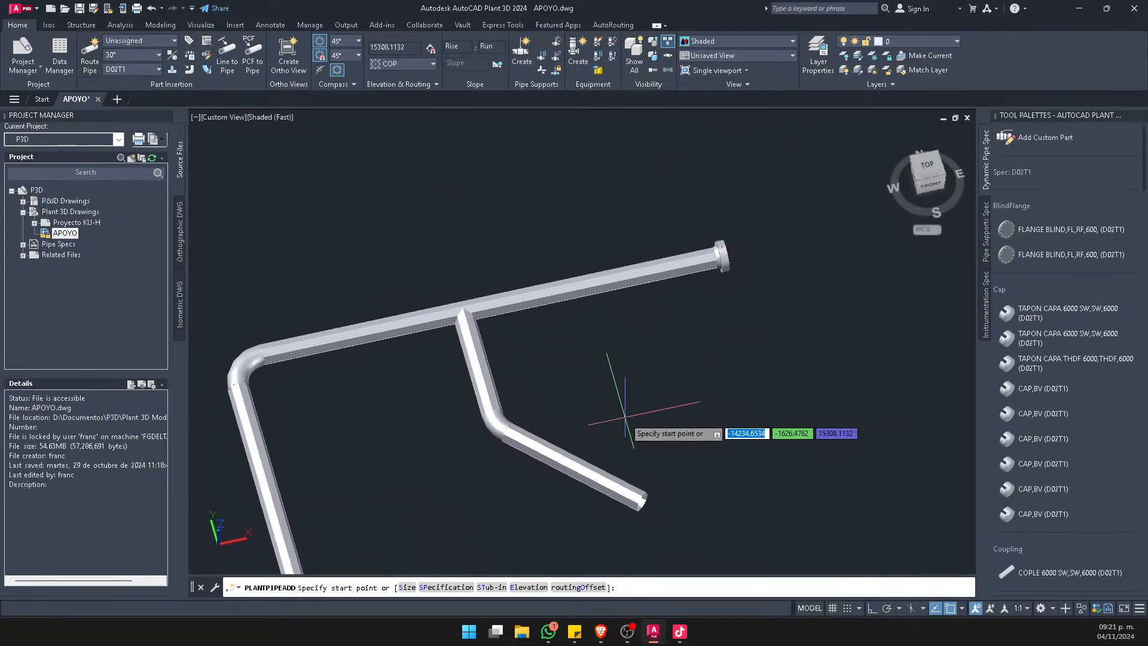
{"action": "scroll", "coordinate": [679, 437], "scroll_direction": "up", "scroll_amount": 2}
{"action": "left_click", "coordinate": [697, 447]}
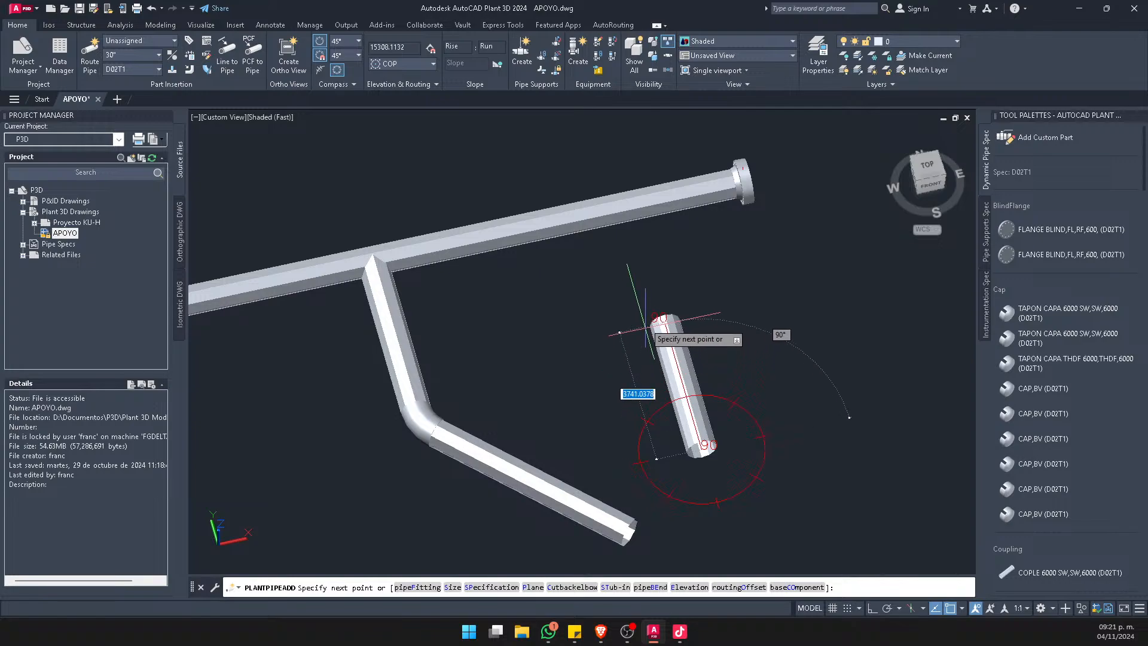
{"action": "scroll", "coordinate": [576, 282], "scroll_direction": "up", "scroll_amount": 2}
{"action": "left_click", "coordinate": [576, 282]}
{"action": "key", "text": "Escape"}
Delete the short end segment beyond the elbow of the separate pipe
{"action": "middle_click_drag", "start_coordinate": [635, 229], "coordinate": [627, 295]}
{"action": "middle_click_drag", "start_coordinate": [623, 369], "coordinate": [656, 335], "text": "shift"}
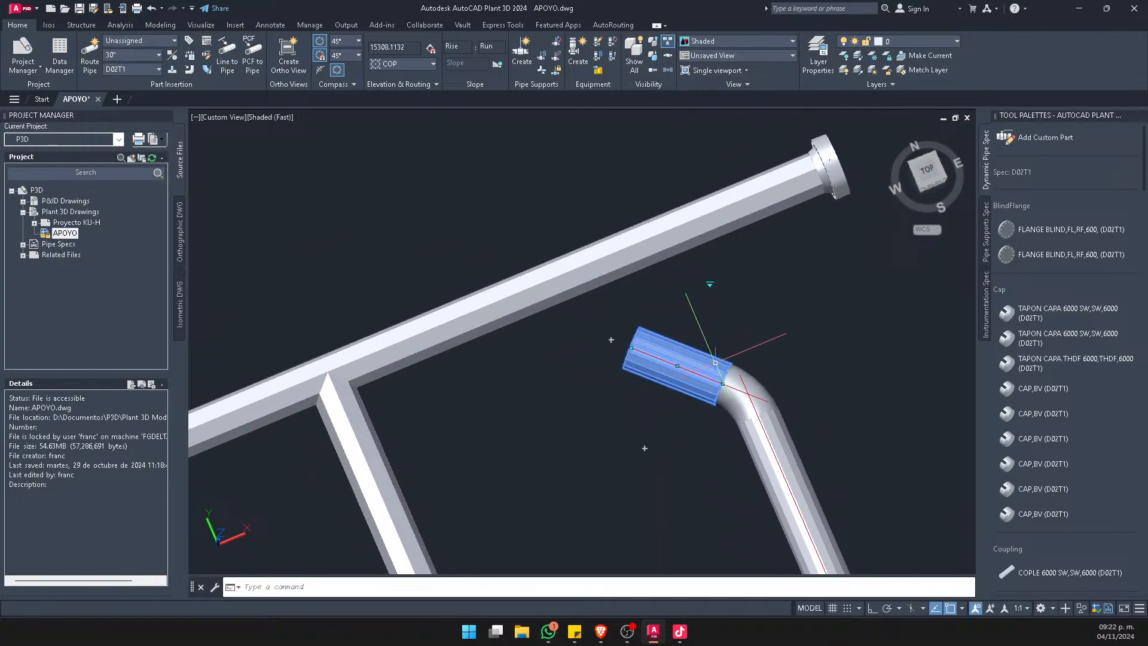
{"action": "left_click", "coordinate": [657, 336]}
{"action": "key", "text": "Delete"}
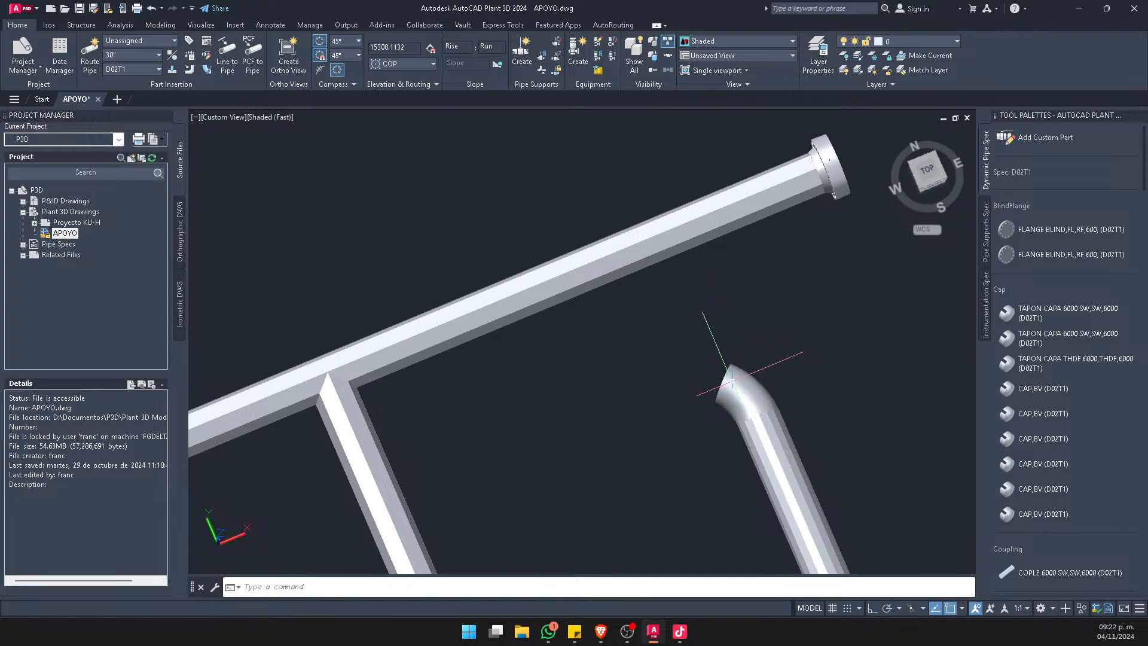
Extend the separate 30" pipe from its elbow's open end with an angled segment joined to the upper pipe as a stub-in
{"action": "left_click", "coordinate": [709, 371]}
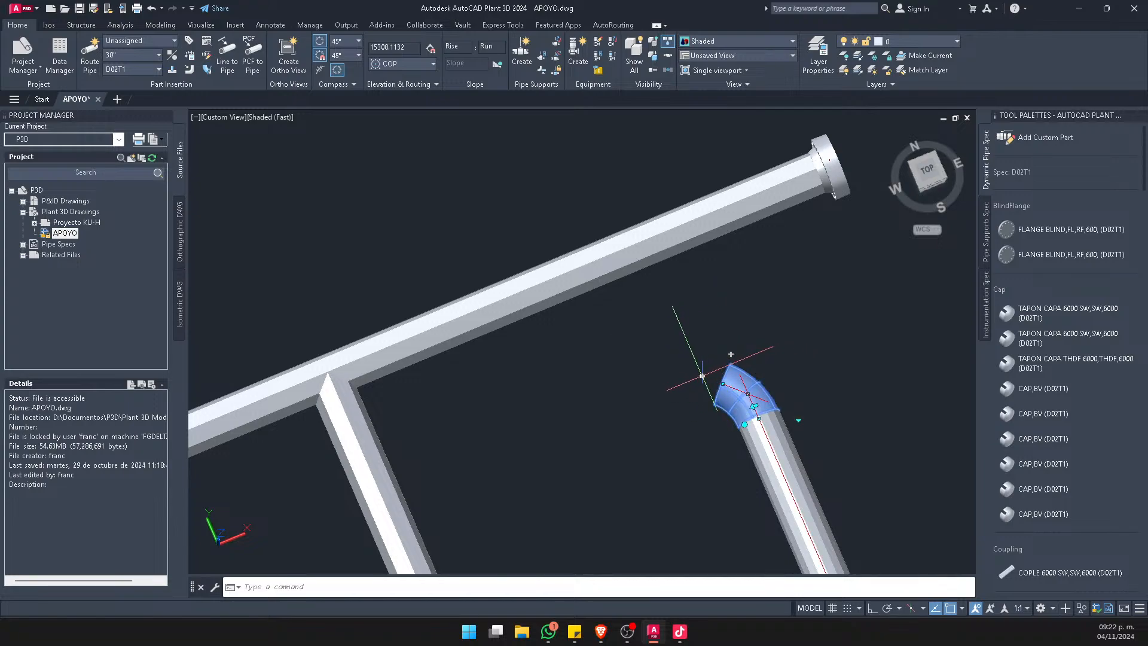
{"action": "left_click", "coordinate": [702, 375]}
{"action": "key", "text": "Escape"}
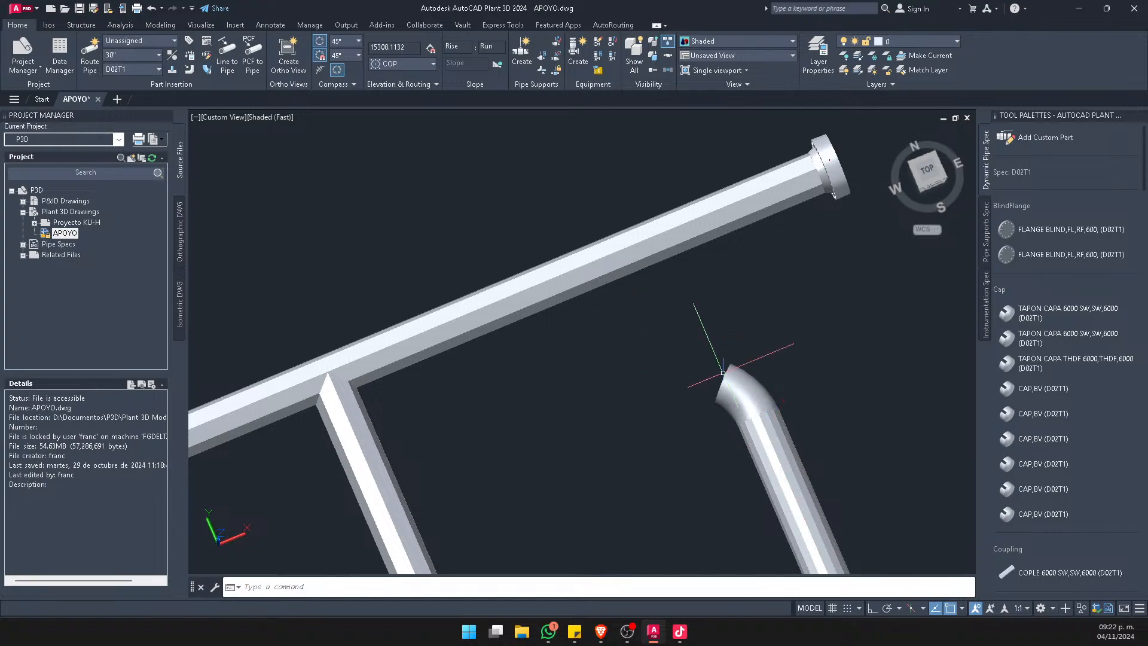
{"action": "left_click", "coordinate": [174, 70]}
{"action": "left_click", "coordinate": [754, 384]}
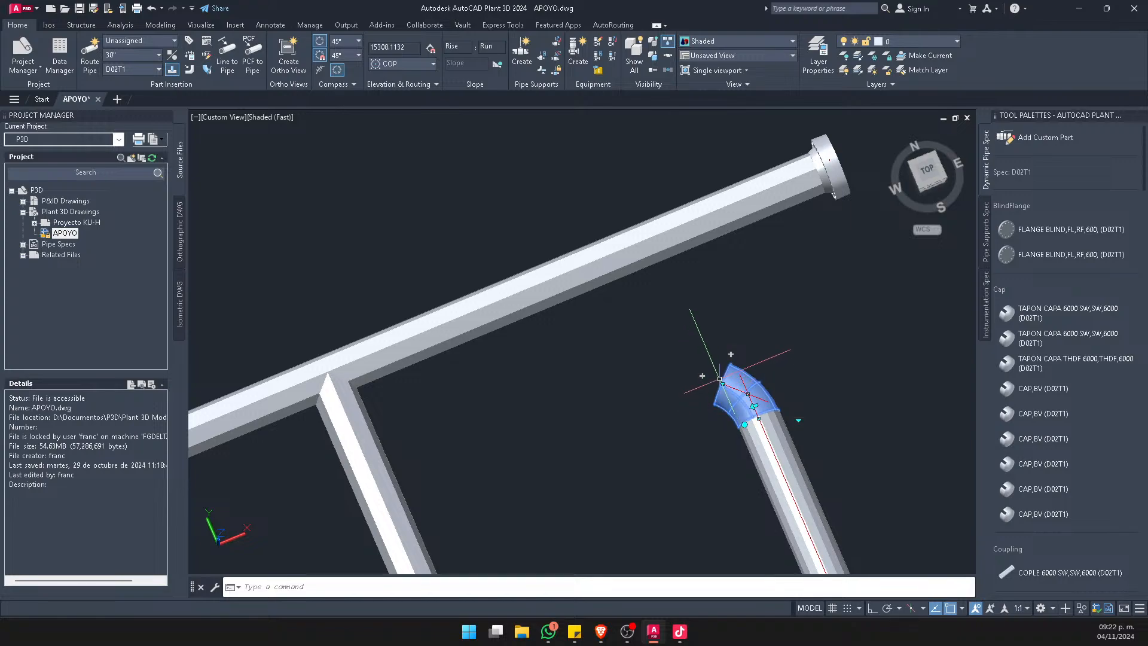
{"action": "left_click", "coordinate": [730, 354]}
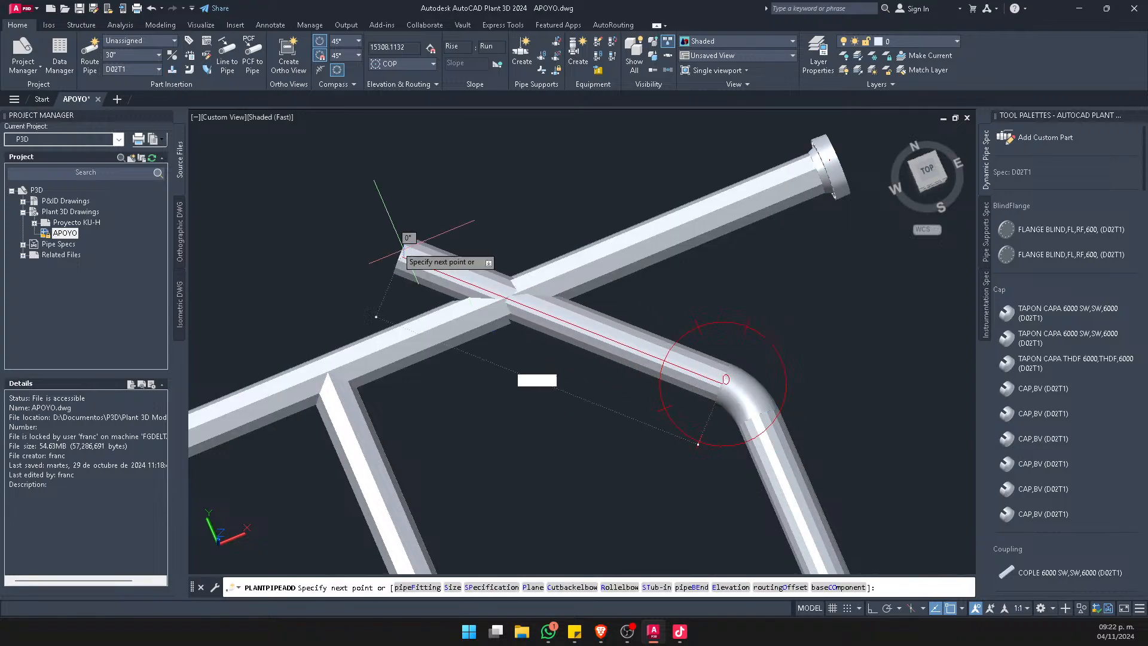
{"action": "left_click", "coordinate": [172, 70]}
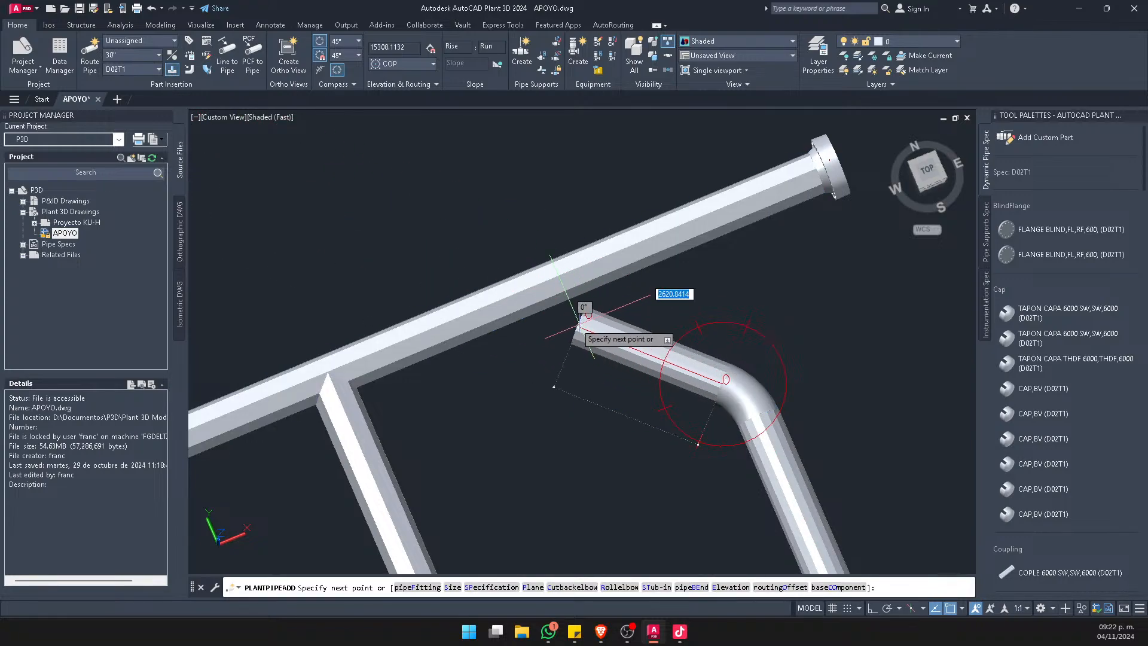
{"action": "left_click", "coordinate": [530, 304]}
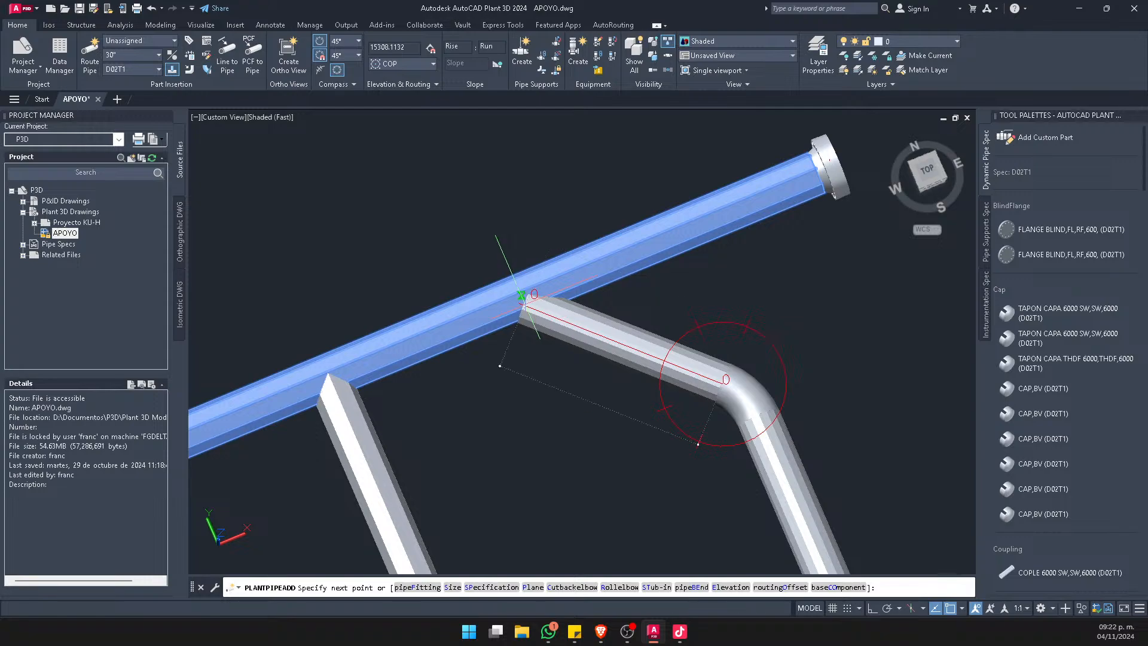
Delete the earlier stub-in branch from the middle of the upper pipe run
{"action": "scroll", "coordinate": [549, 313], "scroll_direction": "down", "scroll_amount": 2}
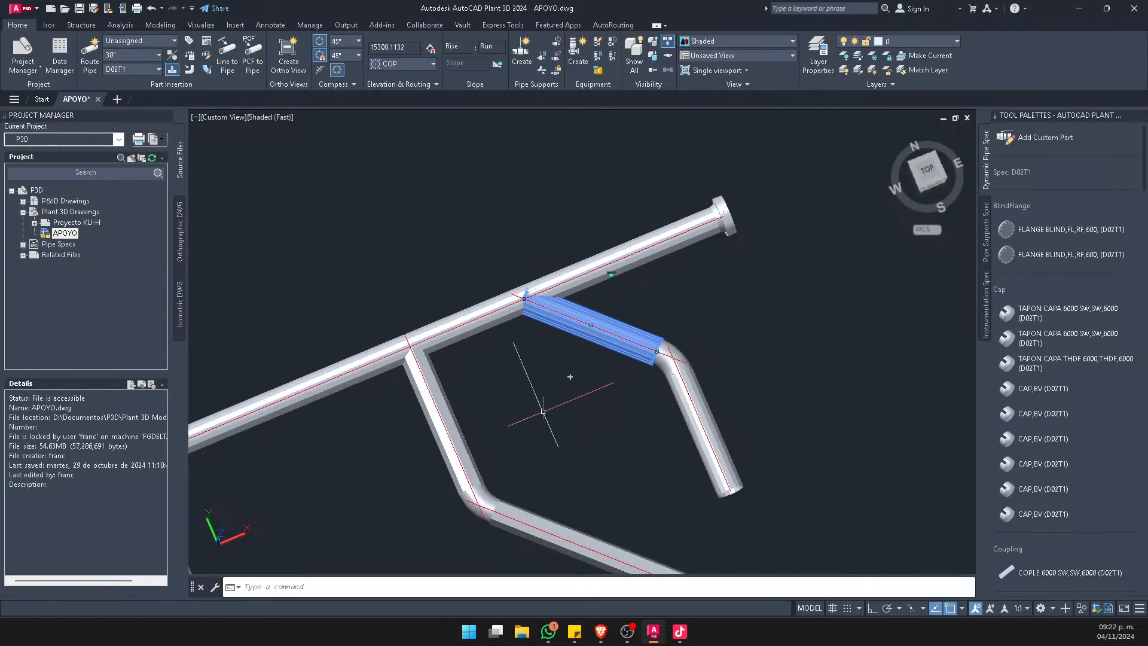
{"action": "key", "text": "Escape"}
{"action": "middle_click_drag", "start_coordinate": [540, 421], "coordinate": [522, 330]}
{"action": "left_click", "coordinate": [459, 413]}
{"action": "key", "text": "Delete"}
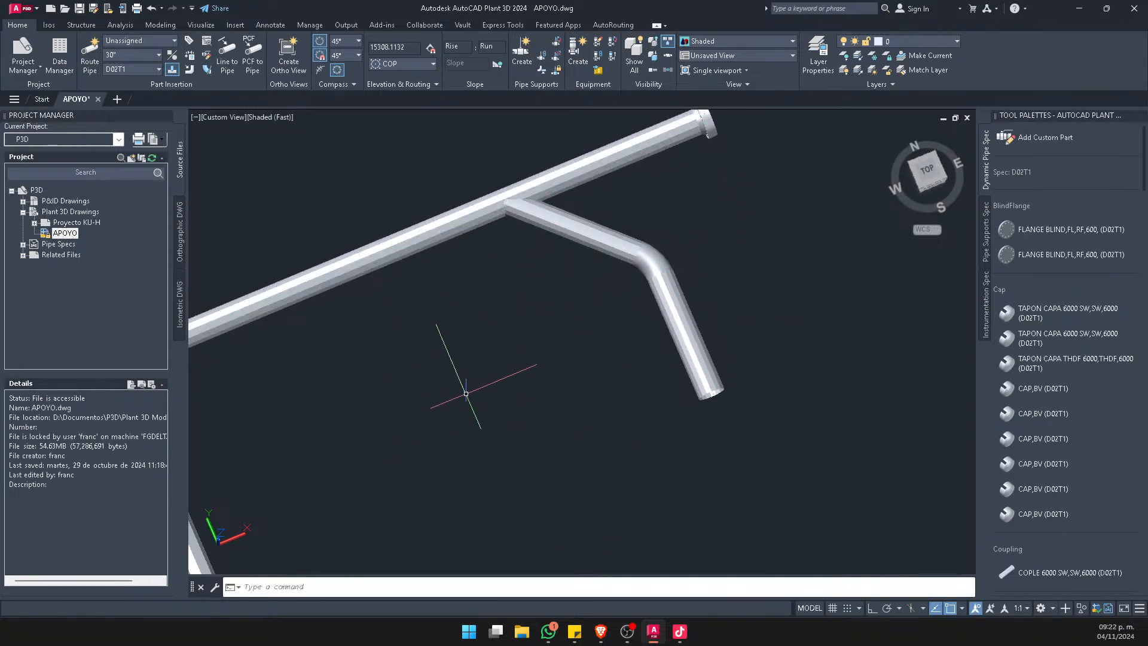
Examine the angled stub-in joint on the upper pipe from several viewpoints
{"action": "scroll", "coordinate": [578, 202], "scroll_direction": "up", "scroll_amount": 4}
{"action": "middle_click_drag", "start_coordinate": [607, 196], "coordinate": [373, 318]}
{"action": "scroll", "coordinate": [460, 352], "scroll_direction": "up", "scroll_amount": 5}
{"action": "scroll", "coordinate": [415, 266], "scroll_direction": "down", "scroll_amount": 6}
{"action": "scroll", "coordinate": [628, 207], "scroll_direction": "up", "scroll_amount": 5}
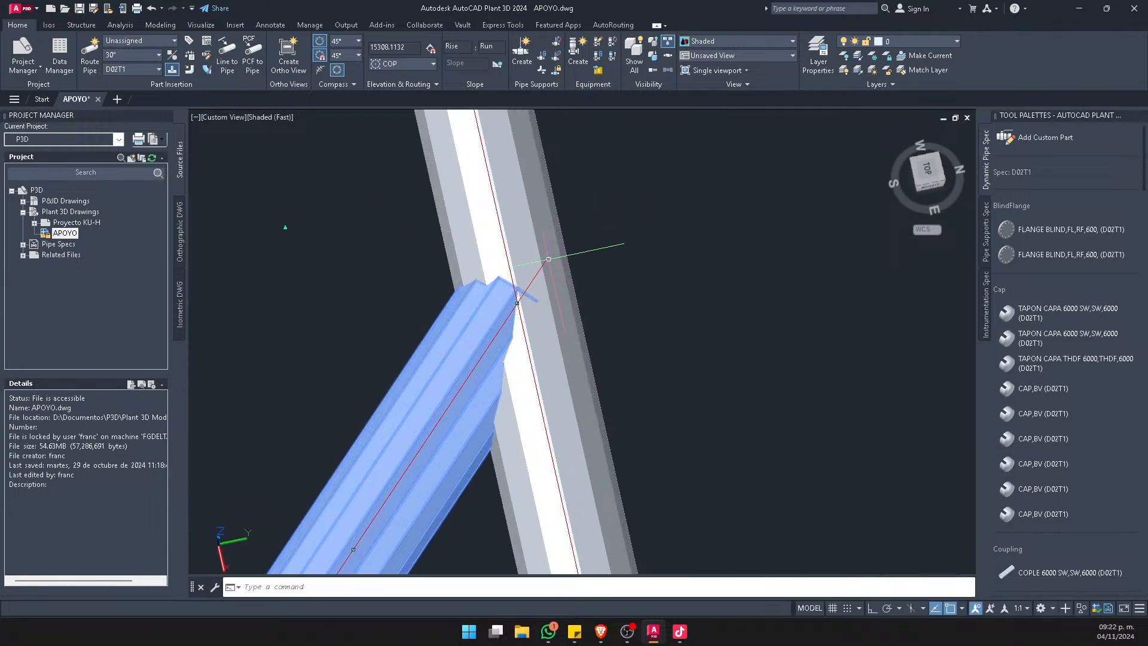
{"action": "key", "text": "Escape"}
{"action": "middle_click_drag", "start_coordinate": [497, 386], "coordinate": [654, 382], "text": "shift"}
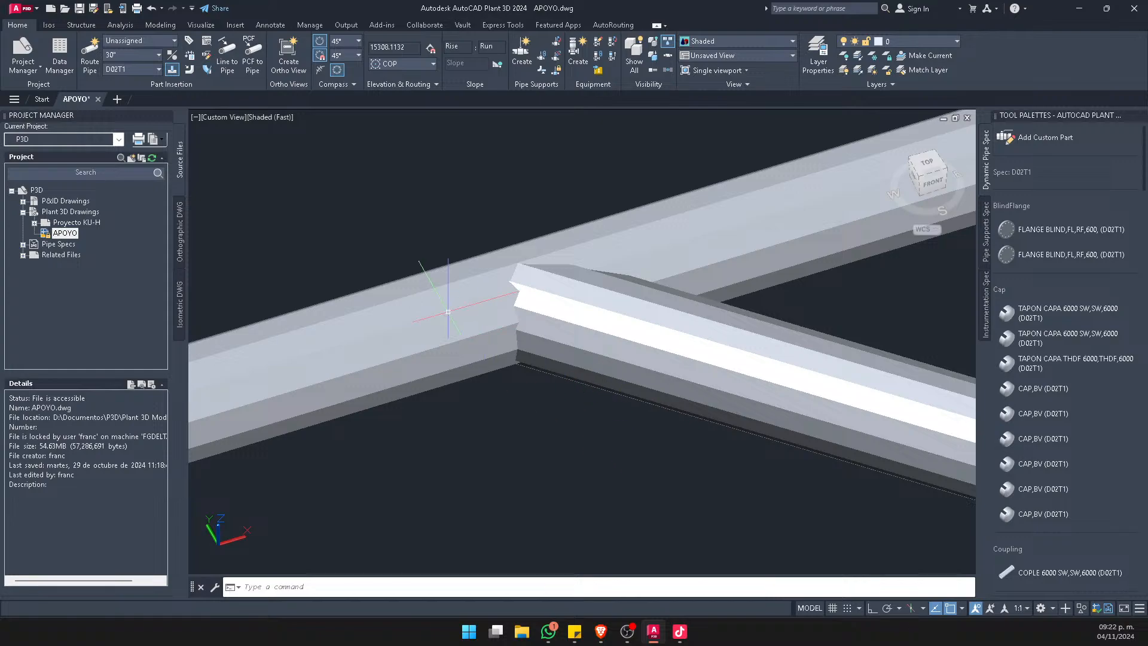
{"action": "scroll", "coordinate": [440, 302], "scroll_direction": "down", "scroll_amount": 4}
Open Pipedata-Pro from the system app search and maximize its window
{"action": "left_click", "coordinate": [469, 631]}
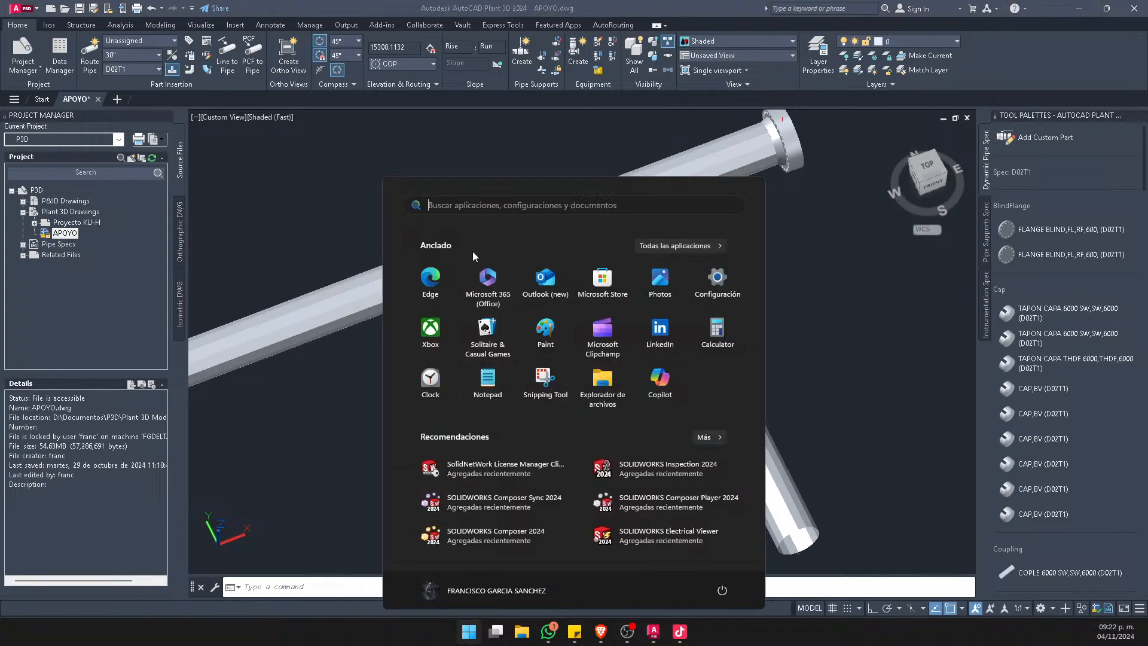
{"action": "type", "text": "pie"}
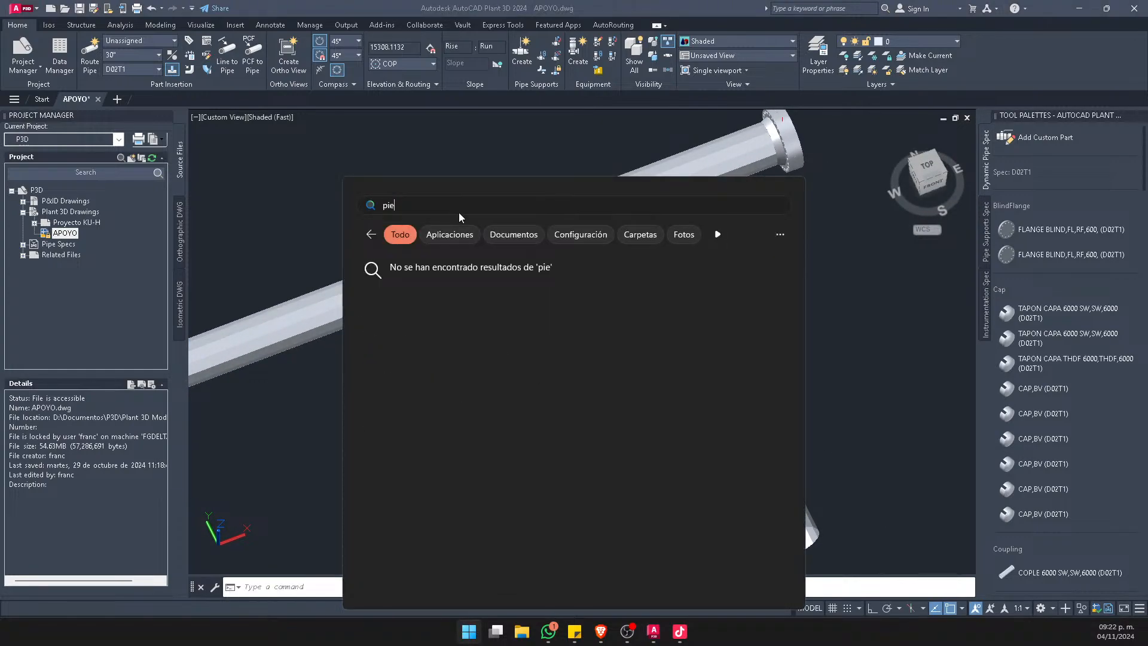
{"action": "key", "text": "BackSpace"}
{"action": "left_click", "coordinate": [411, 301]}
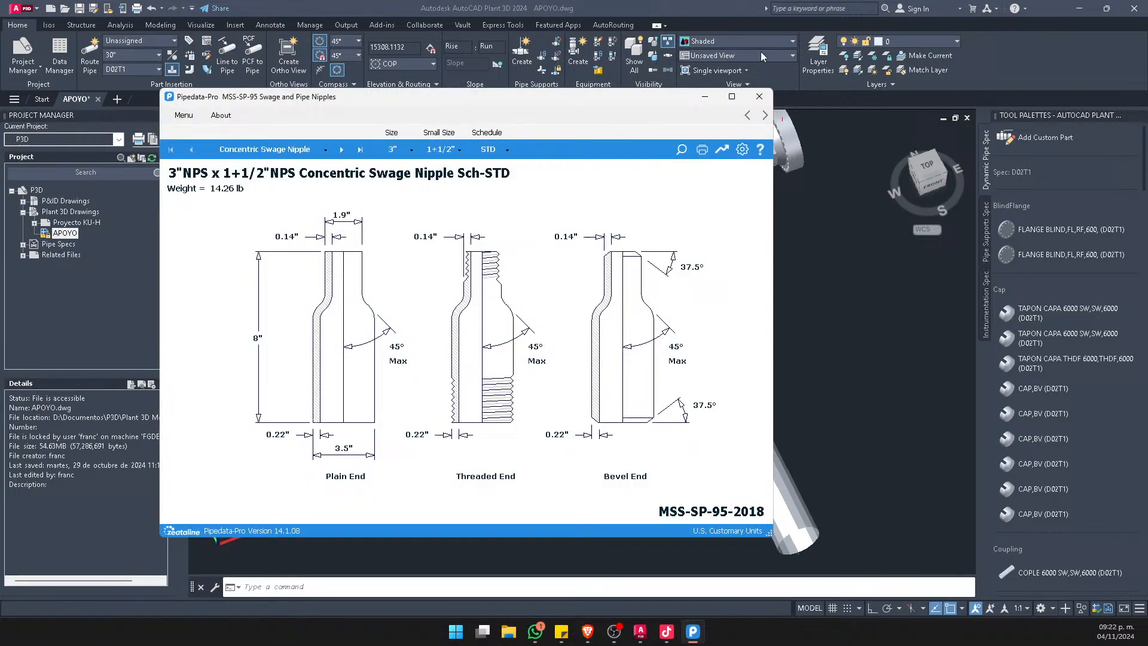
{"action": "left_click", "coordinate": [731, 96]}
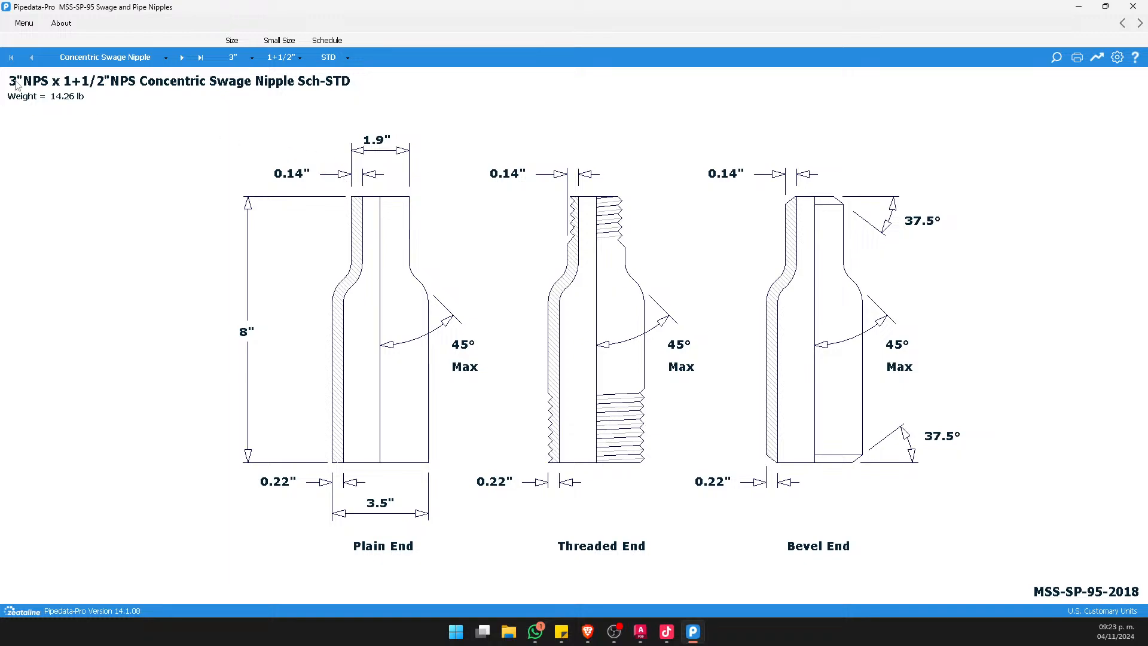
Open the ASME B16.10 flanged valve data and view the gate, globe and ball valve drawings
{"action": "left_click", "coordinate": [21, 27]}
{"action": "mouse_move", "coordinate": [108, 94]}
{"action": "left_click", "coordinate": [177, 98]}
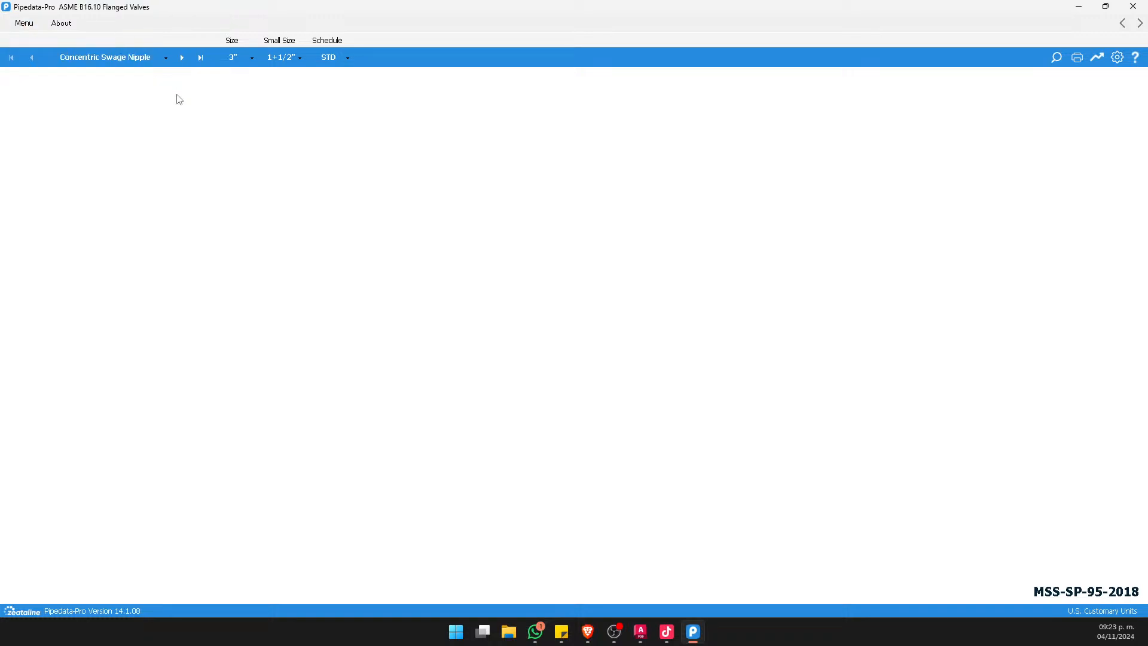
{"action": "left_click", "coordinate": [138, 58]}
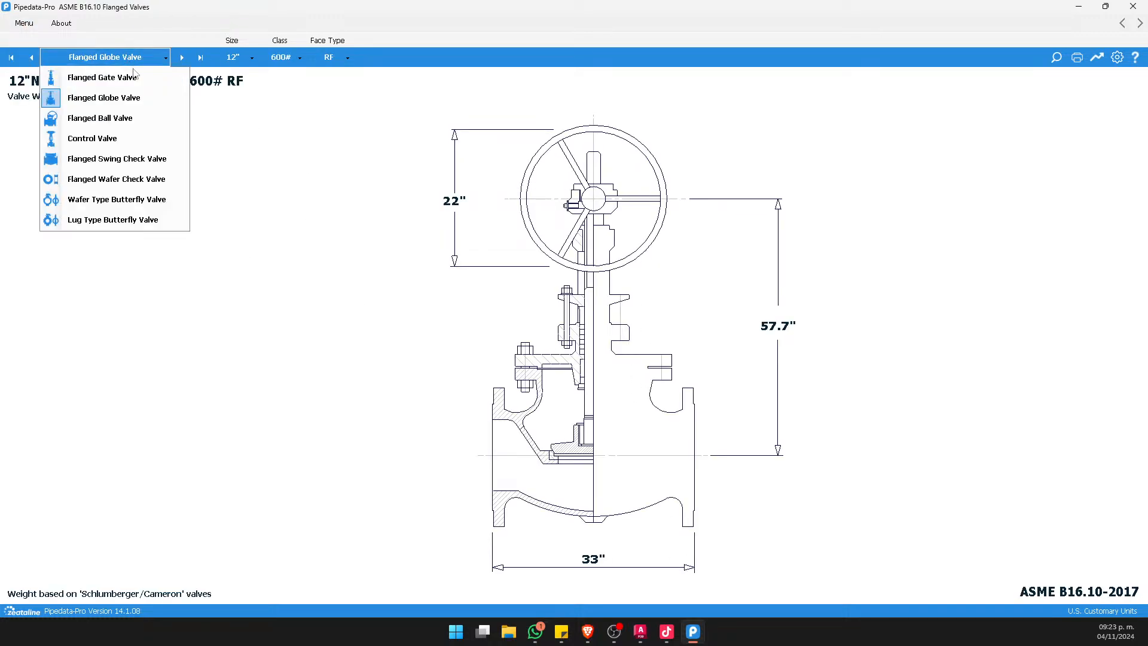
{"action": "left_click", "coordinate": [126, 78]}
{"action": "left_click", "coordinate": [127, 57]}
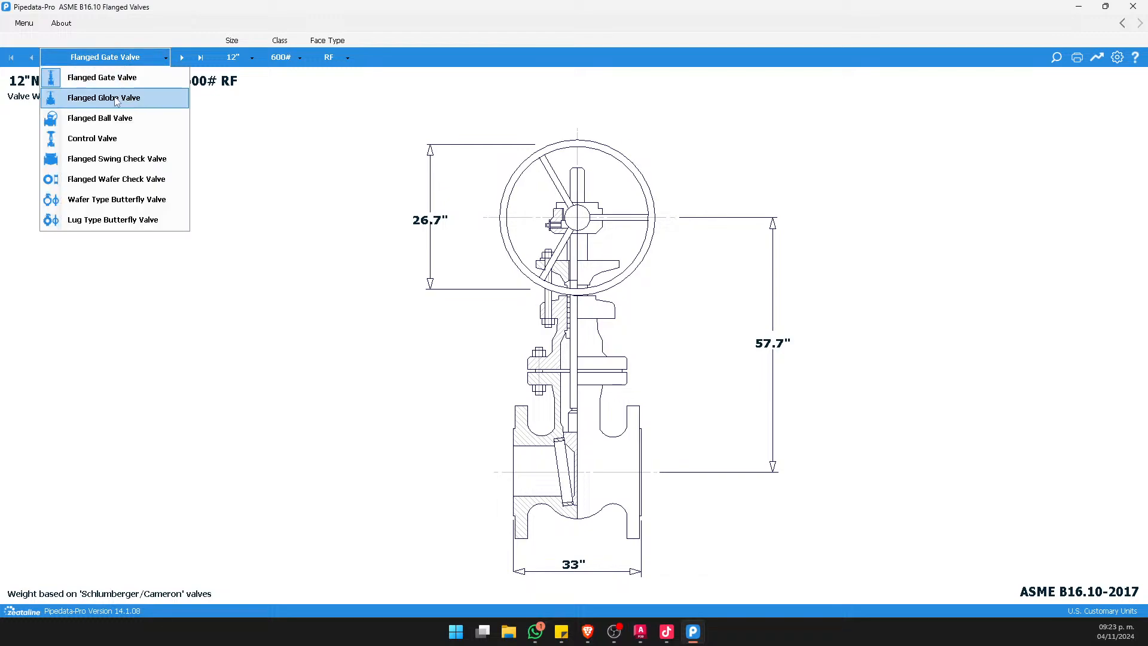
{"action": "left_click", "coordinate": [119, 97]}
{"action": "left_click", "coordinate": [139, 57]}
{"action": "left_click", "coordinate": [144, 118]}
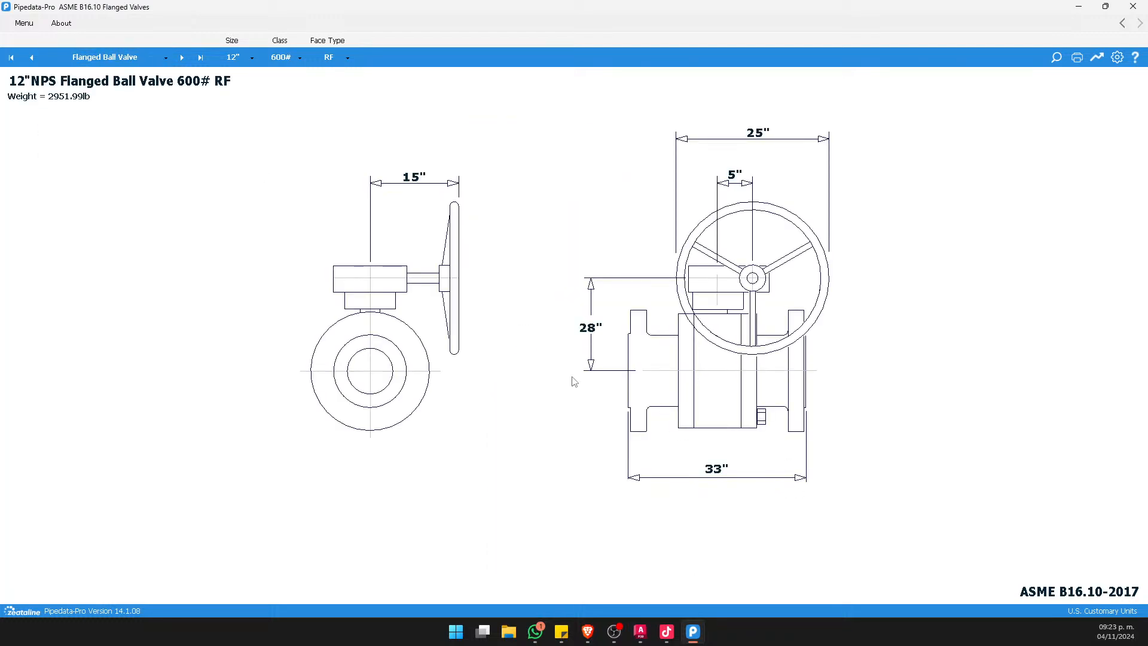
View the control valve data for class 2500#, and return to the Plant 3D model
{"action": "left_click", "coordinate": [82, 58]}
{"action": "left_click", "coordinate": [136, 140]}
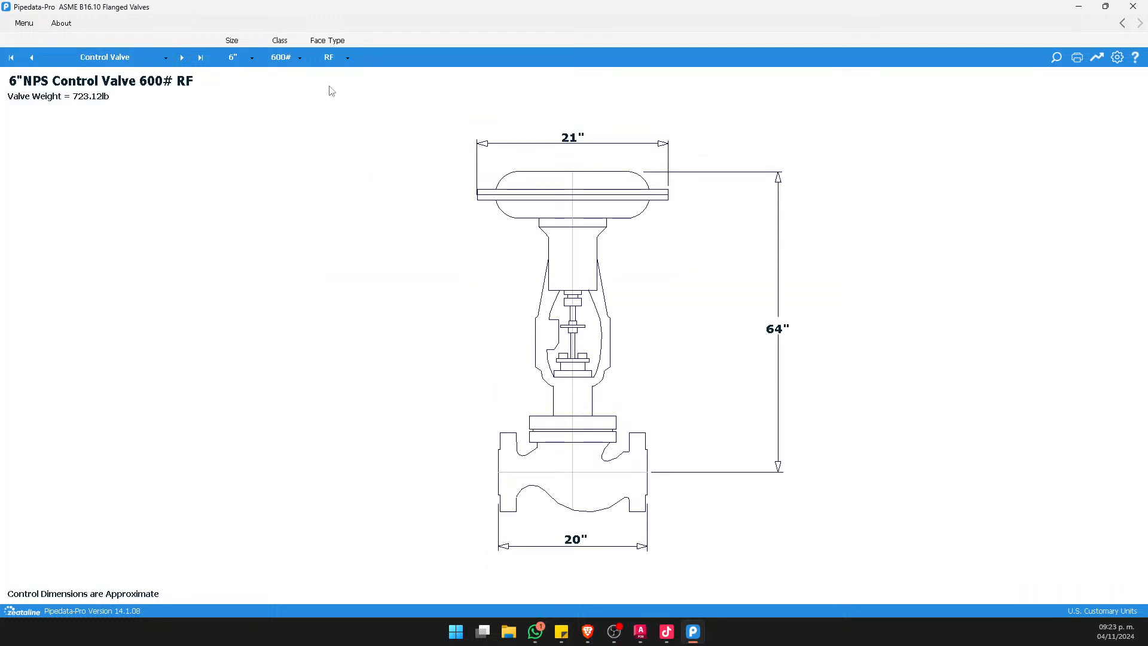
{"action": "left_click", "coordinate": [276, 58]}
{"action": "left_click", "coordinate": [279, 153]}
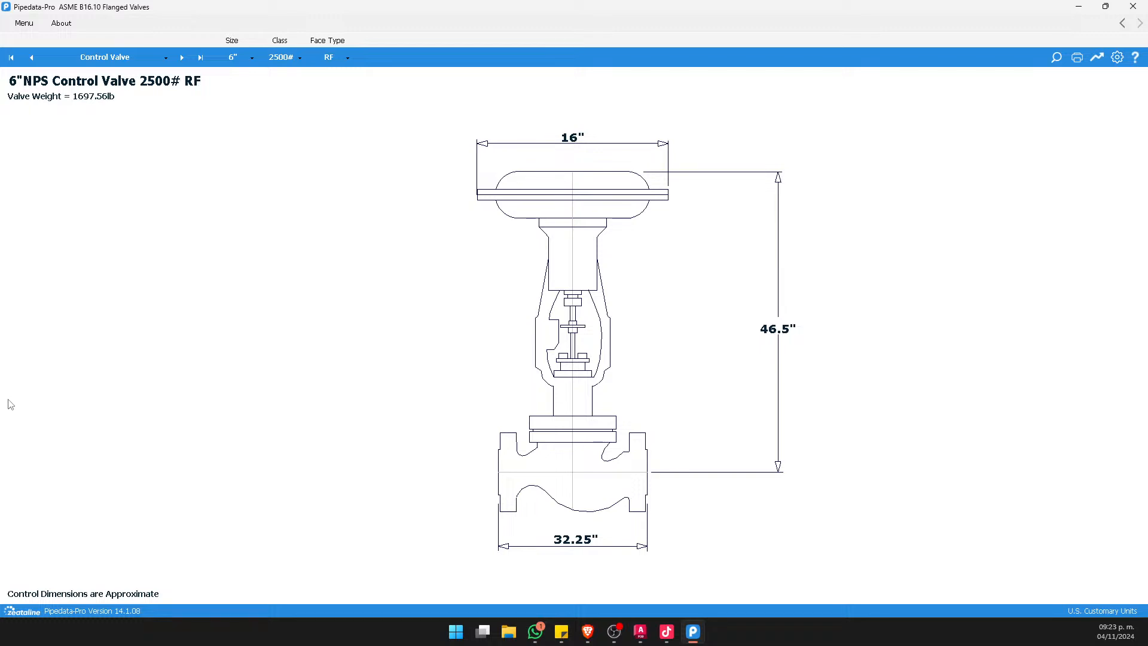
{"action": "left_click", "coordinate": [1078, 7]}
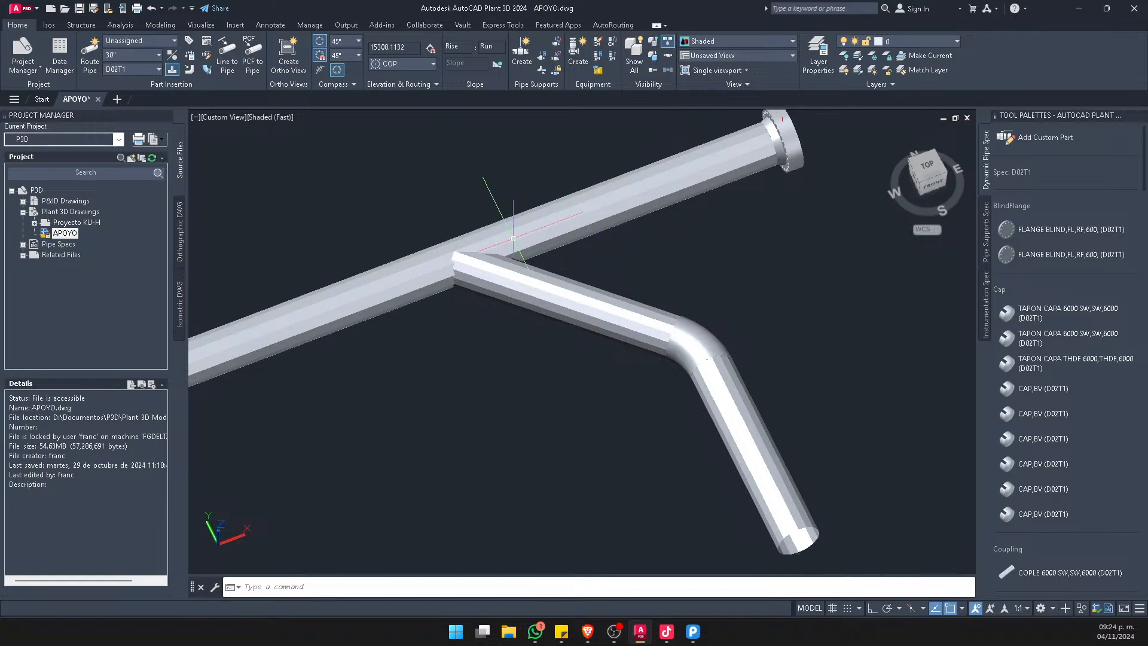
Add a reinforcing pad to the angled stub-in branch where it meets the upper pipe
{"action": "scroll", "coordinate": [479, 281], "scroll_direction": "up", "scroll_amount": 5}
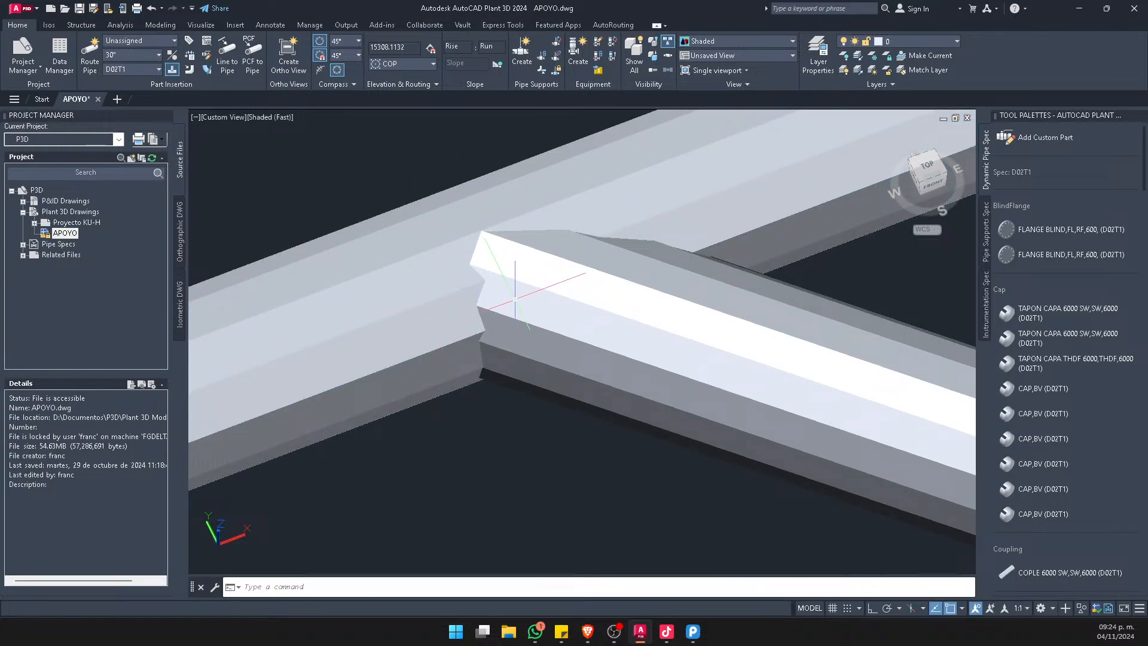
{"action": "left_click", "coordinate": [525, 287]}
{"action": "scroll", "coordinate": [525, 286], "scroll_direction": "down", "scroll_amount": 3}
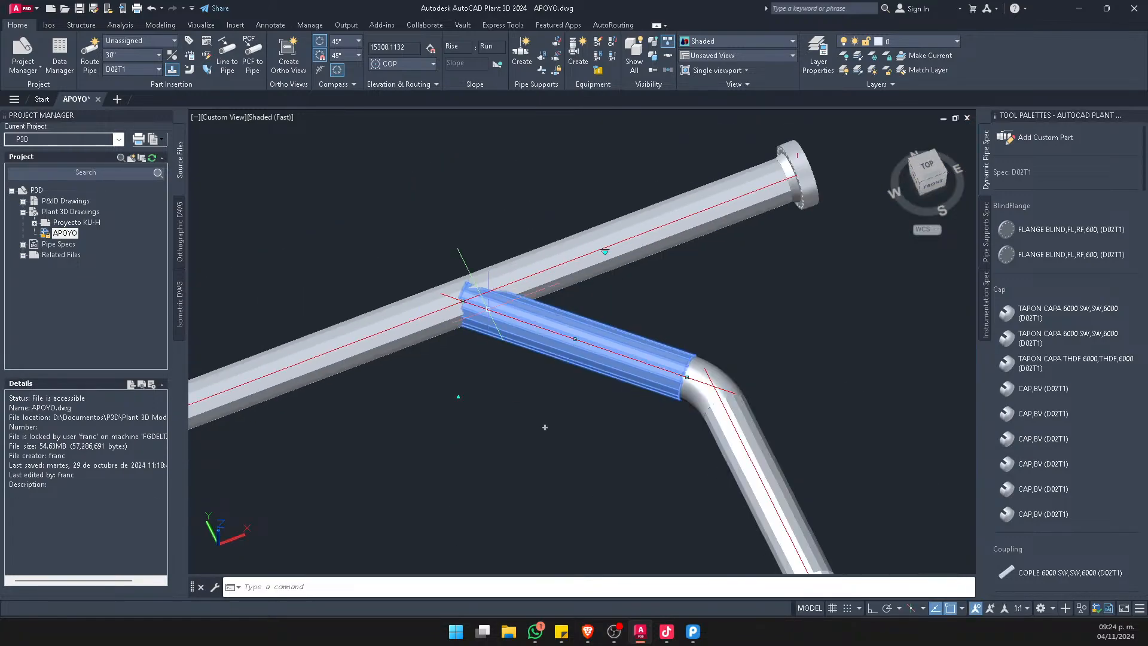
{"action": "scroll", "coordinate": [501, 294], "scroll_direction": "up", "scroll_amount": 3}
{"action": "right_click", "coordinate": [502, 294]}
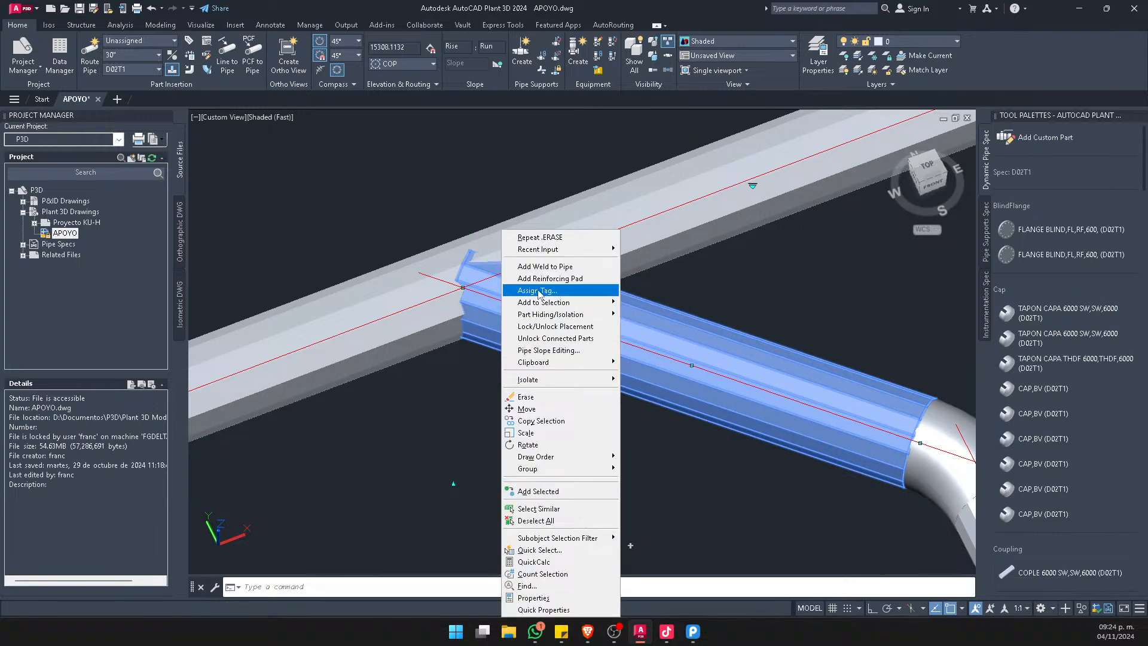
{"action": "left_click", "coordinate": [557, 279]}
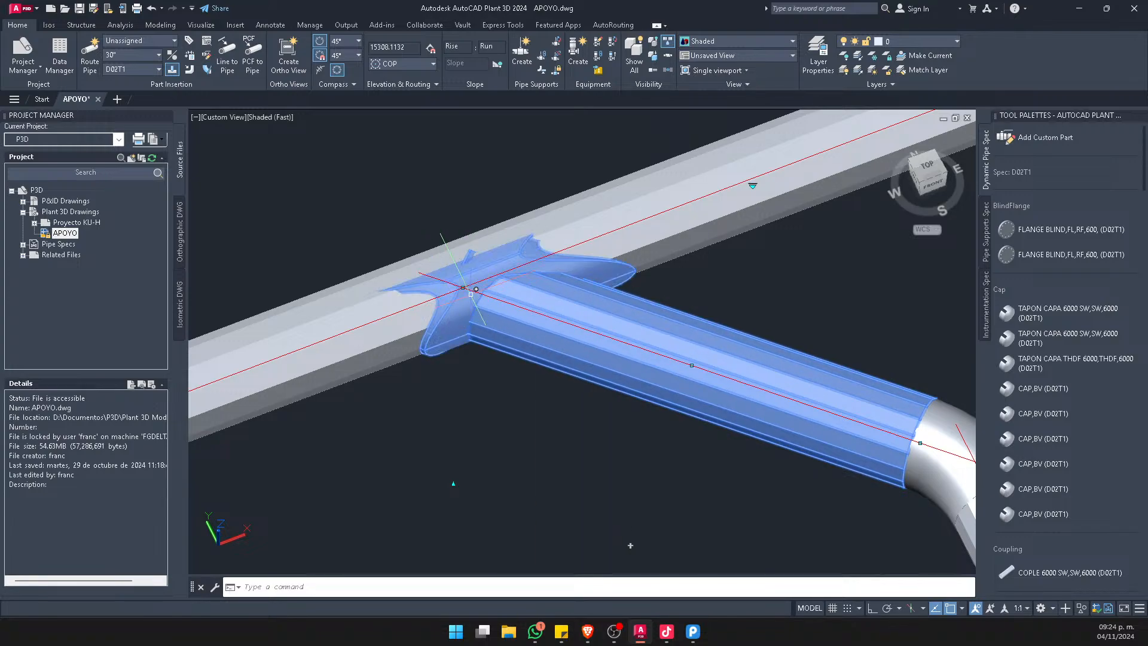
Inspect the reinforcing pad around the stub-in joint from several directions, and clear the pipe selection
{"action": "scroll", "coordinate": [472, 290], "scroll_direction": "up", "scroll_amount": 3}
{"action": "middle_click_drag", "start_coordinate": [480, 371], "coordinate": [540, 303], "text": "shift"}
{"action": "scroll", "coordinate": [540, 303], "scroll_direction": "down", "scroll_amount": 4}
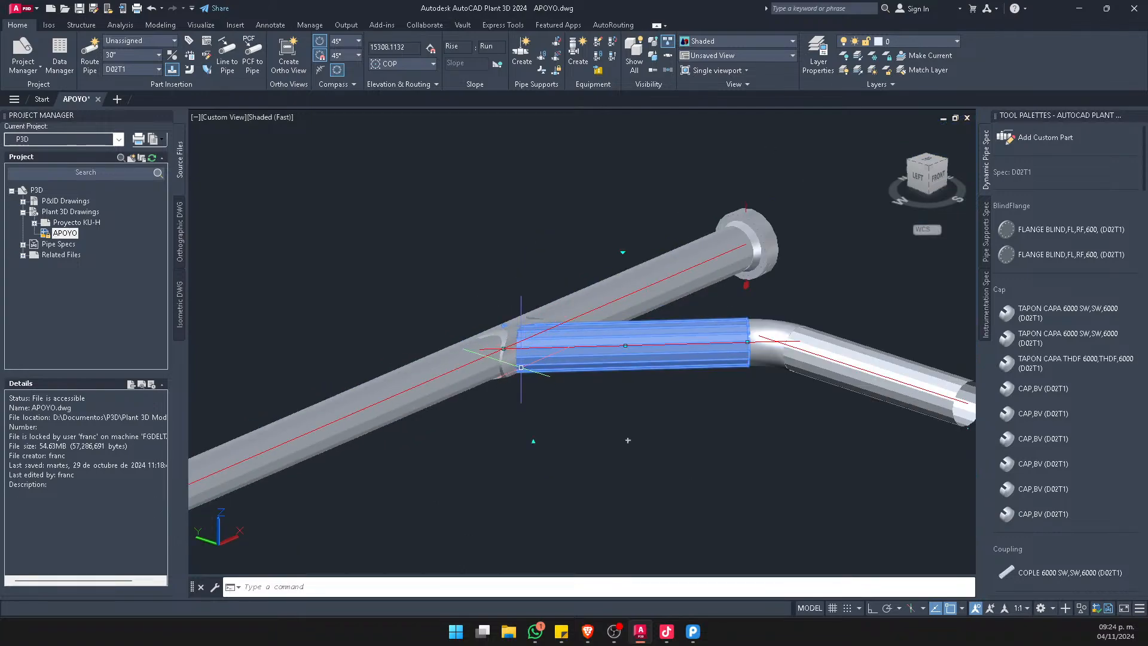
{"action": "scroll", "coordinate": [522, 364], "scroll_direction": "up", "scroll_amount": 4}
{"action": "middle_click_drag", "start_coordinate": [507, 369], "coordinate": [587, 276], "text": "shift"}
{"action": "scroll", "coordinate": [522, 383], "scroll_direction": "down", "scroll_amount": 4}
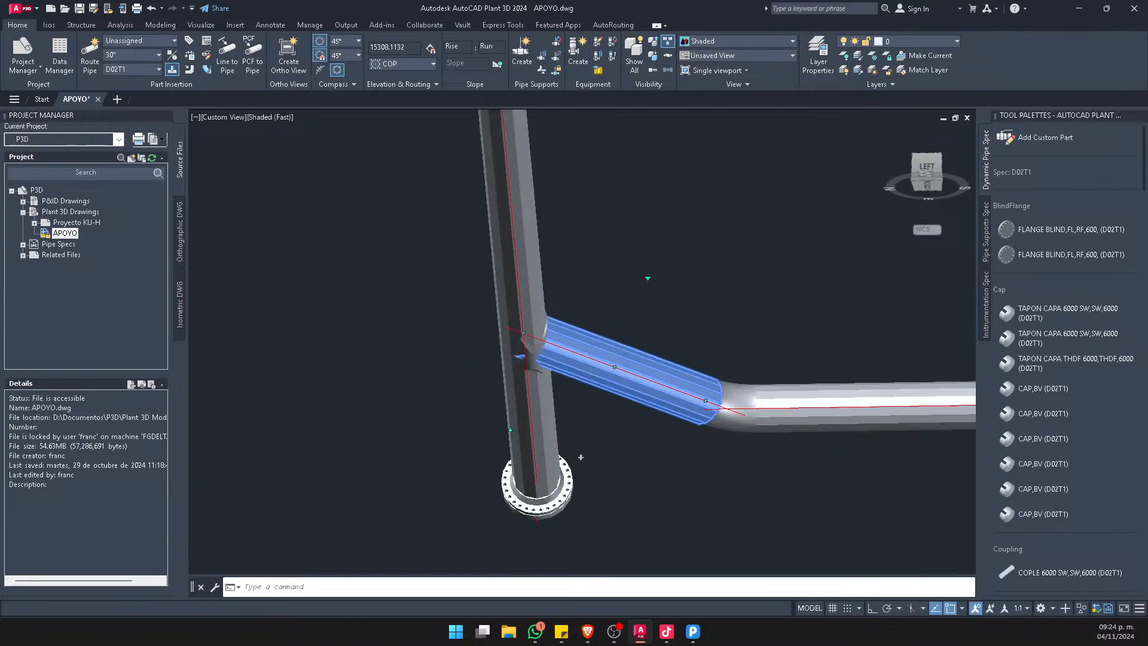
{"action": "scroll", "coordinate": [518, 372], "scroll_direction": "up", "scroll_amount": 1}
{"action": "middle_click_drag", "start_coordinate": [518, 275], "coordinate": [472, 380], "text": "shift"}
{"action": "scroll", "coordinate": [482, 392], "scroll_direction": "down", "scroll_amount": 6}
{"action": "middle_click_drag", "start_coordinate": [471, 429], "coordinate": [520, 197]}
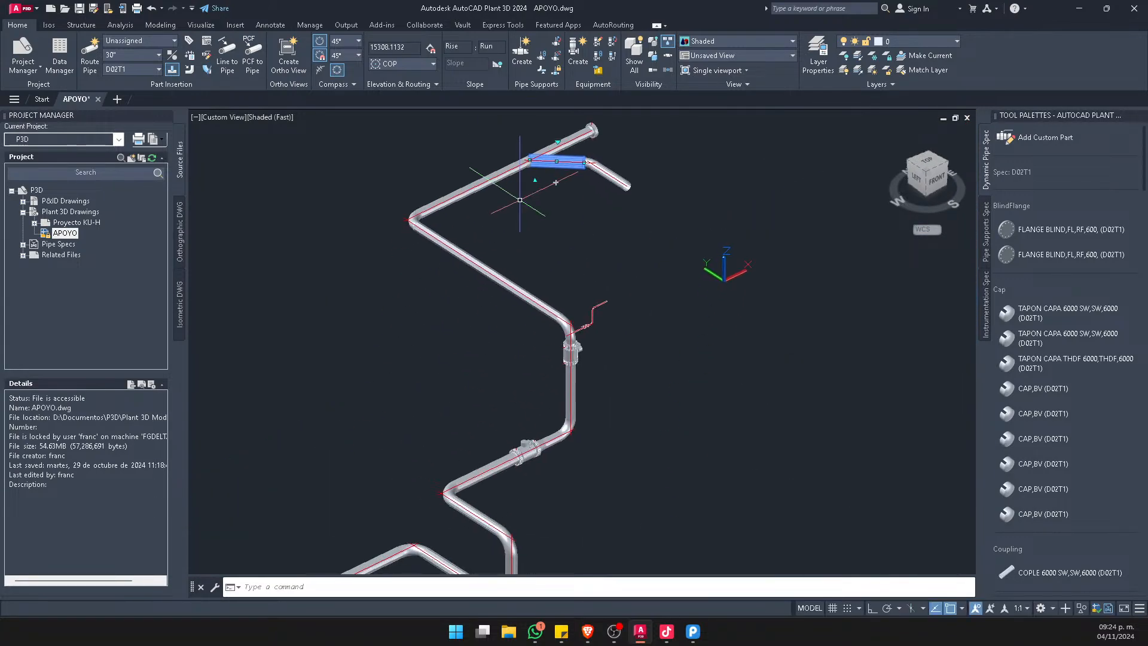
{"action": "key", "text": "Escape"}
Review the whole piping model, including the open end of the lowest pipe run
{"action": "scroll", "coordinate": [541, 278], "scroll_direction": "down", "scroll_amount": 3}
{"action": "middle_click_drag", "start_coordinate": [532, 295], "coordinate": [525, 342]}
{"action": "middle_click_drag", "start_coordinate": [526, 358], "coordinate": [547, 355], "text": "shift"}
{"action": "scroll", "coordinate": [538, 454], "scroll_direction": "up", "scroll_amount": 2}
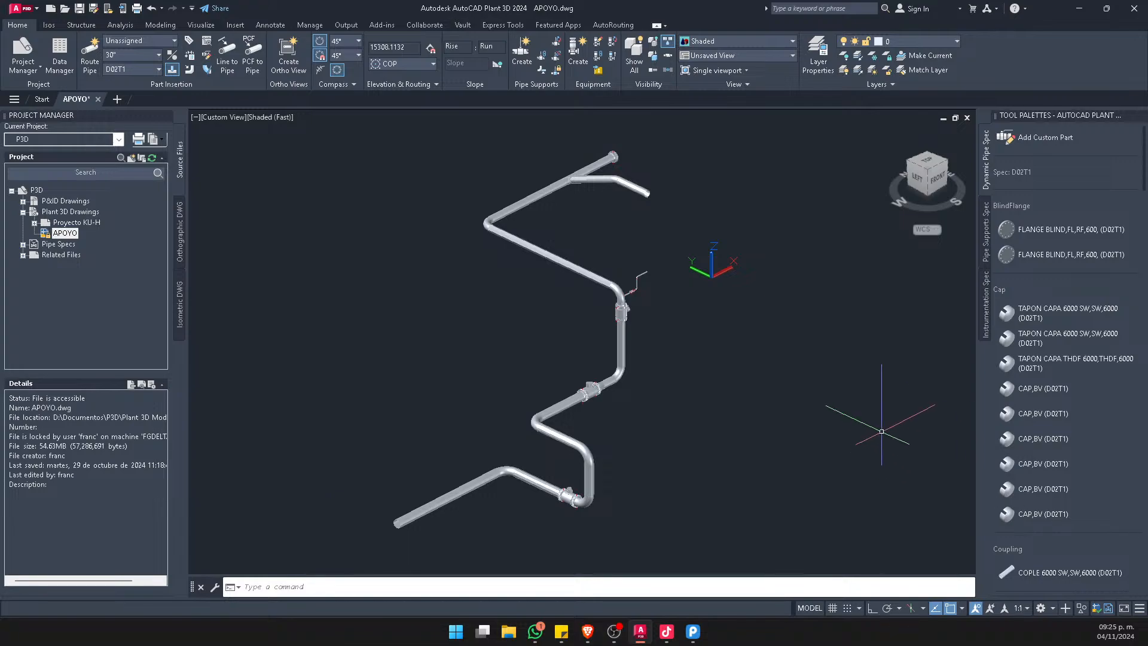
{"action": "middle_click_drag", "start_coordinate": [456, 271], "coordinate": [398, 280]}
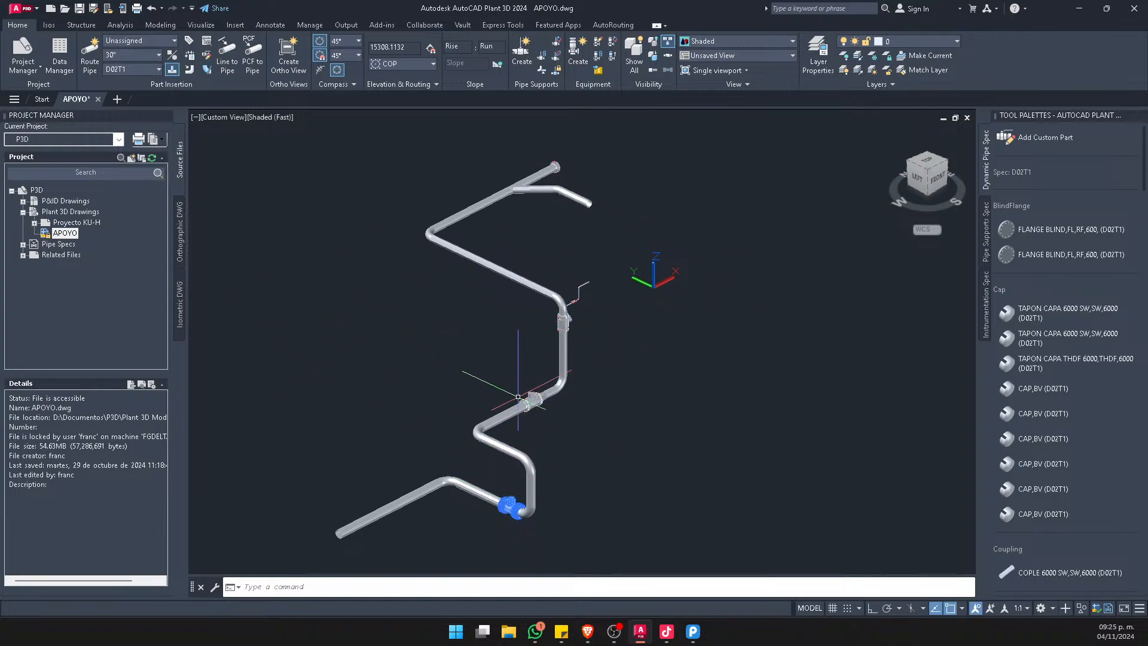
{"action": "scroll", "coordinate": [528, 345], "scroll_direction": "up", "scroll_amount": 12}
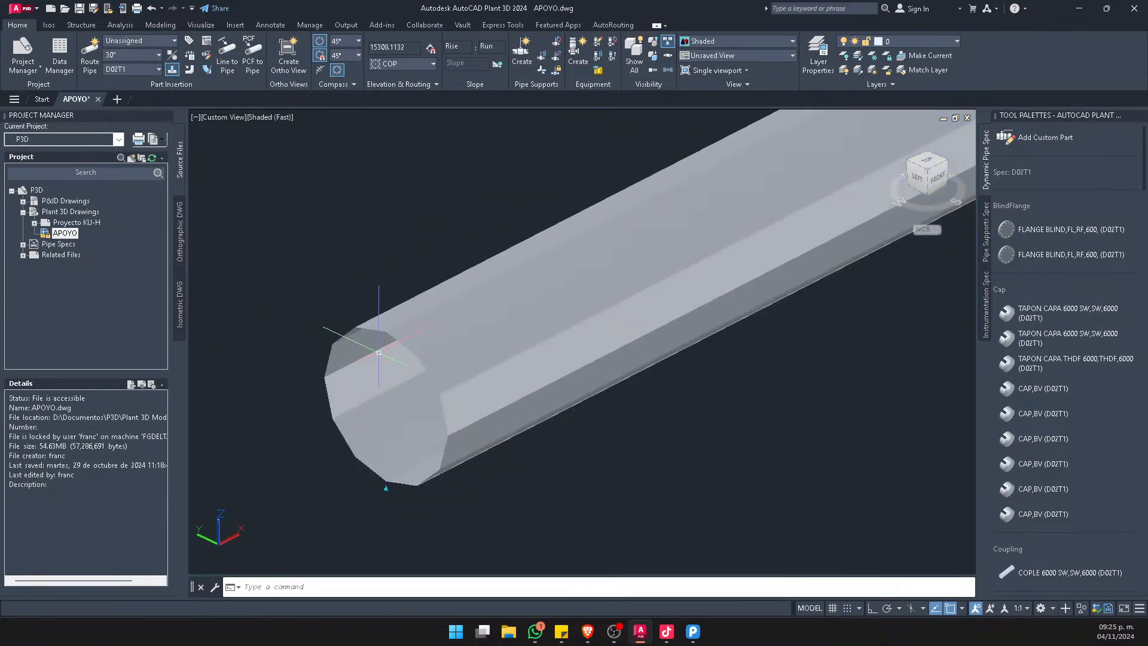
{"action": "mouse_move", "coordinate": [378, 353]}
{"action": "middle_mouse_down", "text": "shift"}
{"action": "mouse_move", "coordinate": [422, 359]}
{"action": "mouse_move", "coordinate": [358, 353]}
{"action": "middle_mouse_up", "text": "shift"}
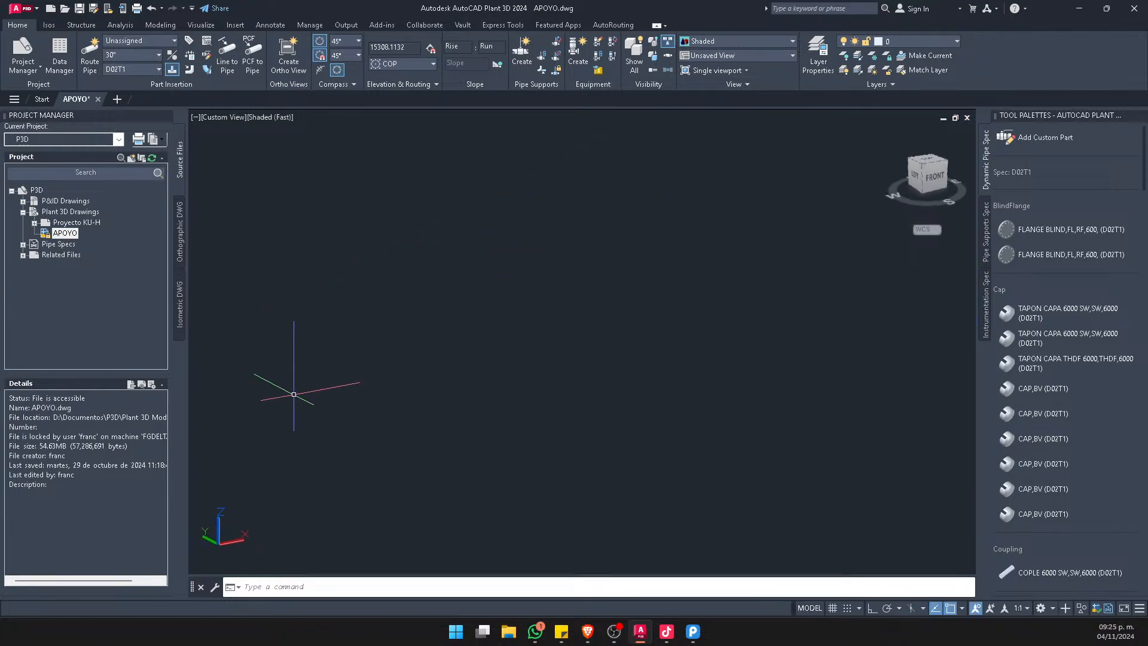
{"action": "scroll", "coordinate": [293, 395], "scroll_direction": "down", "scroll_amount": 8}
{"action": "middle_click_drag", "start_coordinate": [395, 289], "coordinate": [444, 313]}
{"action": "scroll", "coordinate": [443, 312], "scroll_direction": "up", "scroll_amount": 5}
{"action": "scroll", "coordinate": [333, 320], "scroll_direction": "down", "scroll_amount": 7}
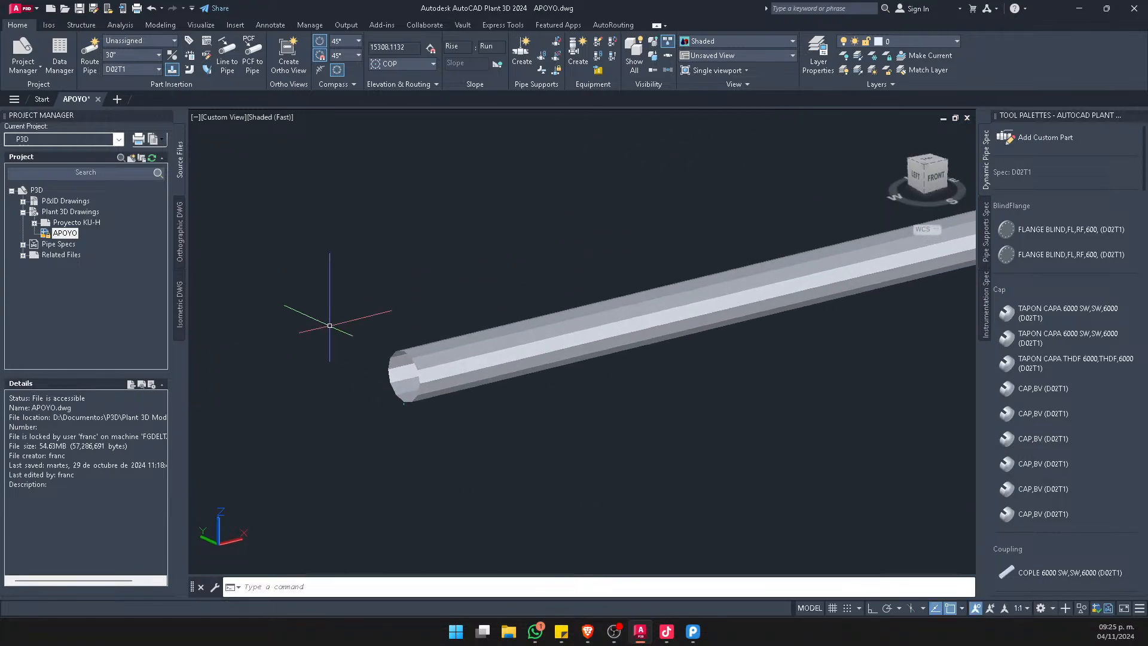
{"action": "scroll", "coordinate": [407, 378], "scroll_direction": "down", "scroll_amount": 3}
{"action": "middle_click_drag", "start_coordinate": [516, 282], "coordinate": [482, 394]}
Start the Export to AutoCAD command for the APOYO model, saving the drawing first
{"action": "type", "text": "expeo"}
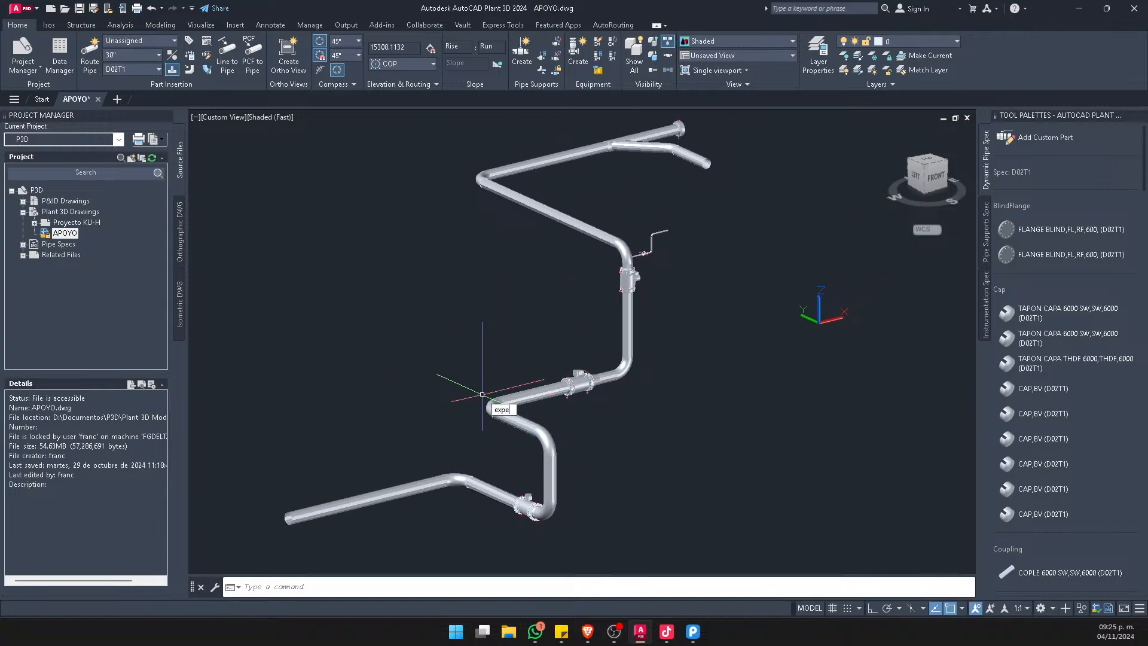
{"action": "key", "text": "BackSpace"}
{"action": "key", "text": "BackSpace"}
{"action": "key", "text": "BackSpace"}
{"action": "key", "text": "BackSpace"}
{"action": "key", "text": "BackSpace"}
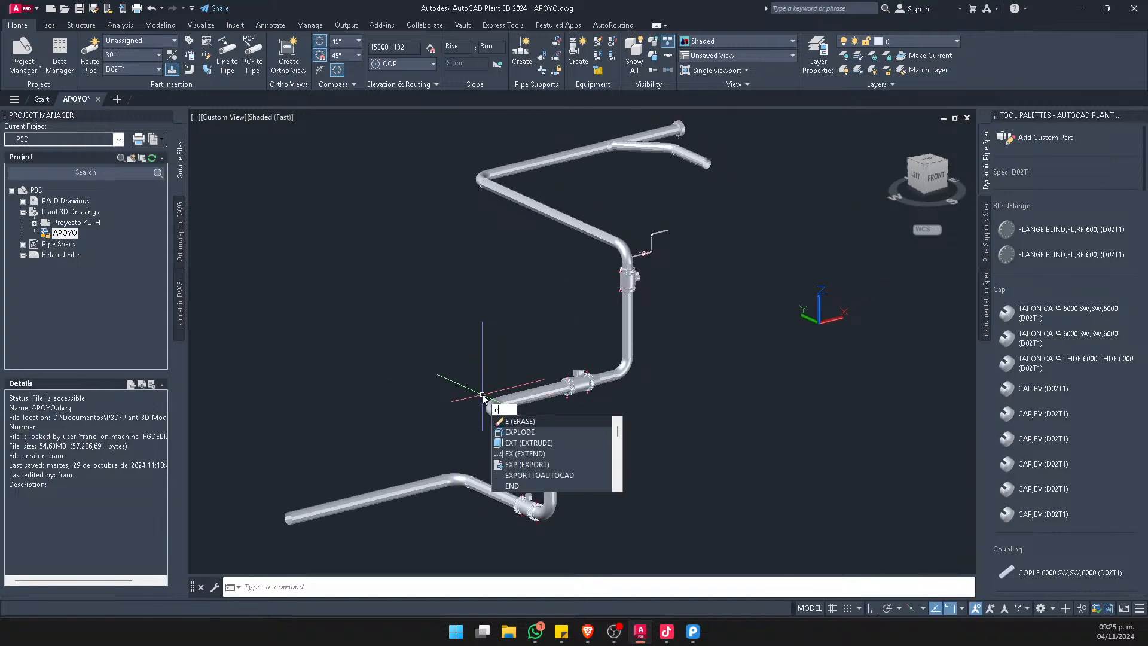
{"action": "type", "text": "autocad"}
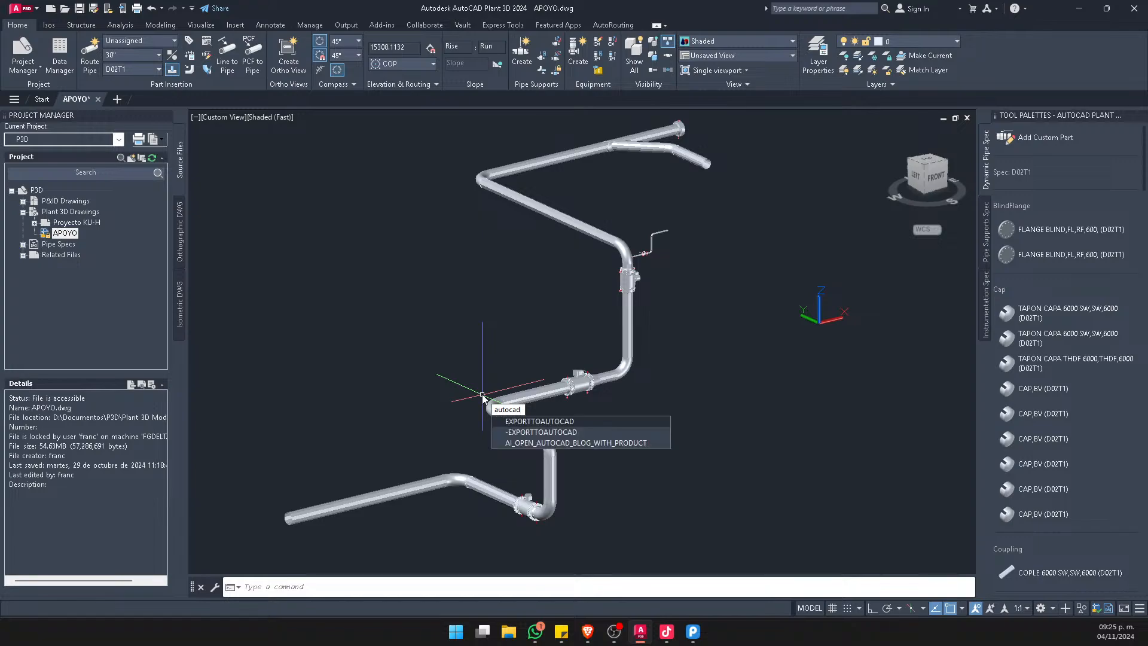
{"action": "left_click", "coordinate": [556, 421]}
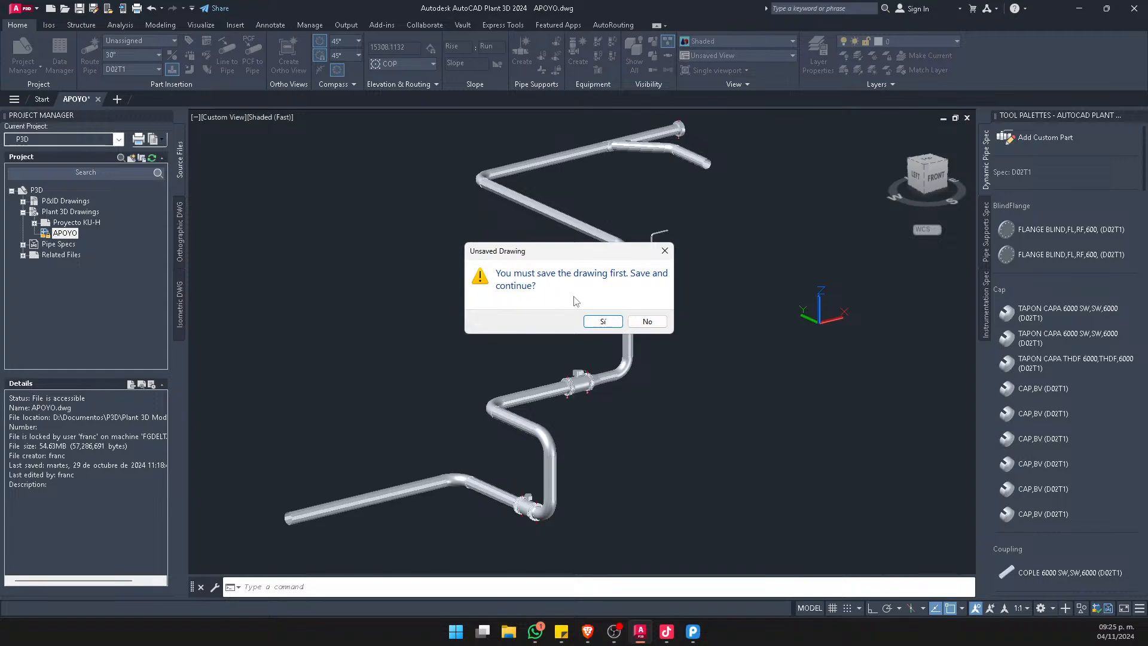
{"action": "left_click", "coordinate": [604, 323]}
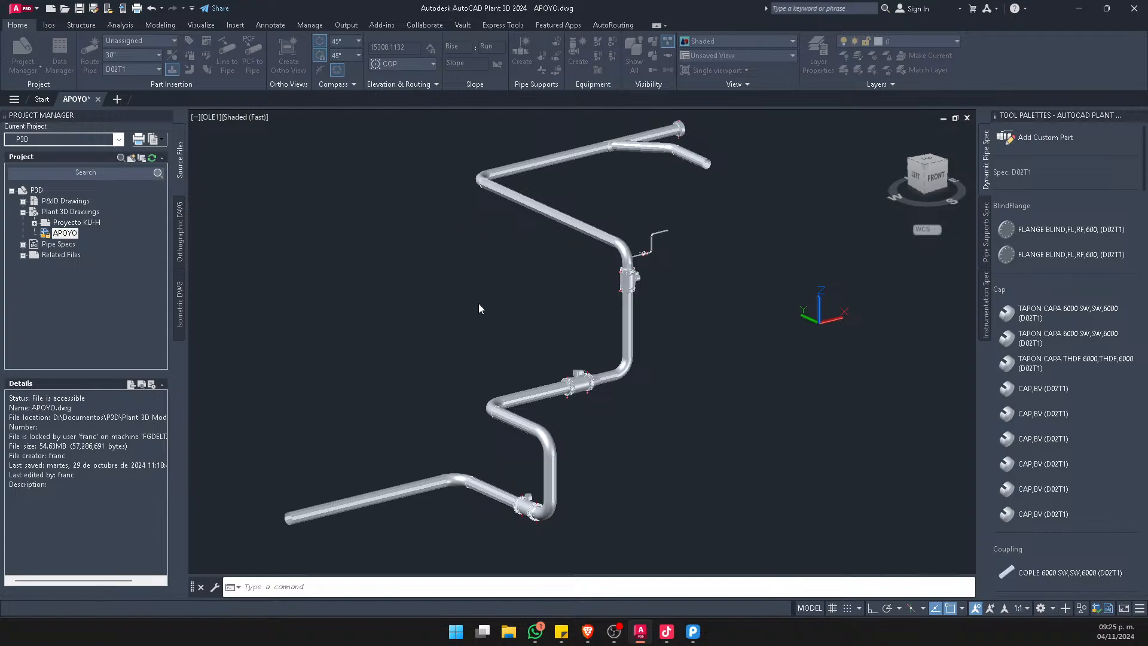
{"action": "key", "text": "ctrl+s"}
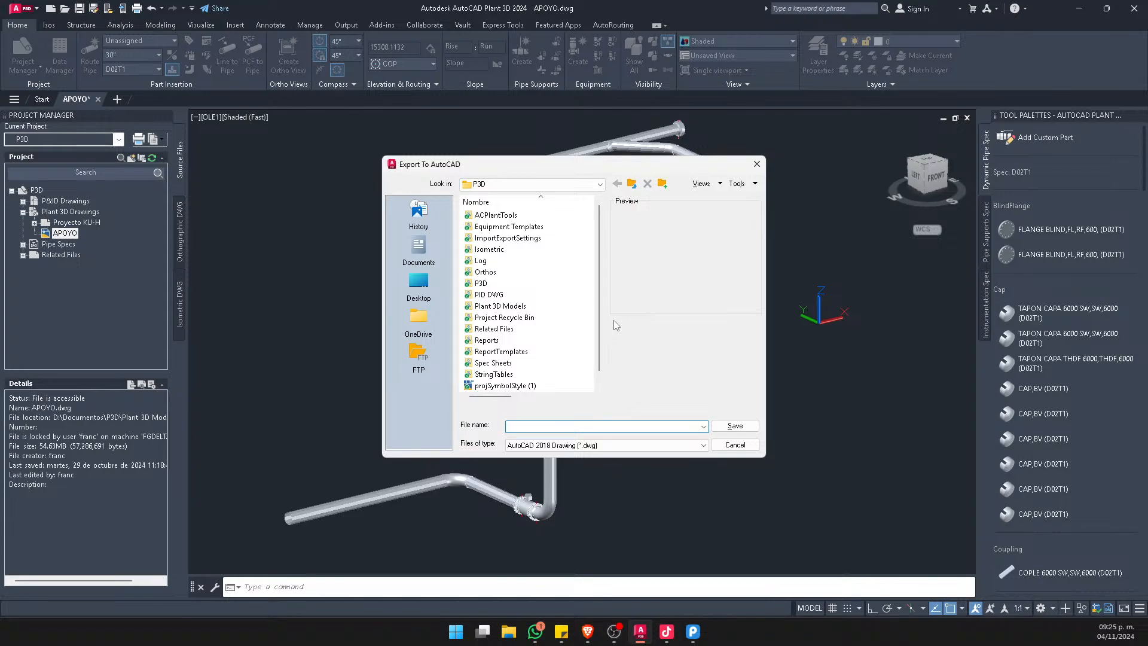
Export the model to the desktop as an AutoCAD 2018 drawing named practica 3d
{"action": "left_click", "coordinate": [418, 282]}
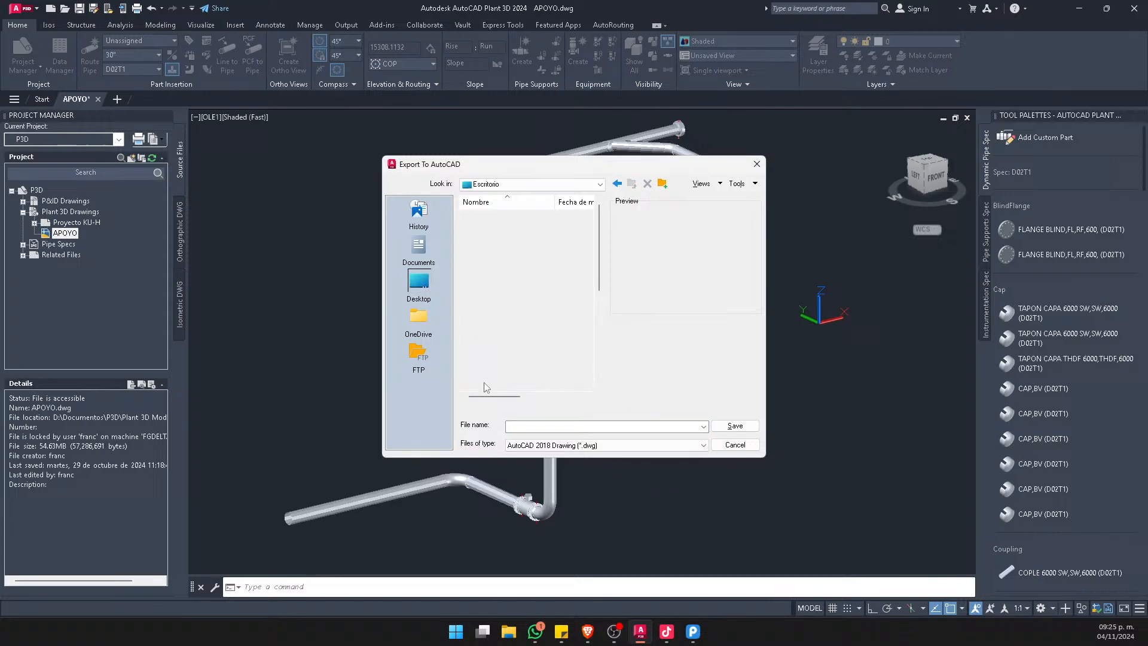
{"action": "left_click", "coordinate": [521, 426]}
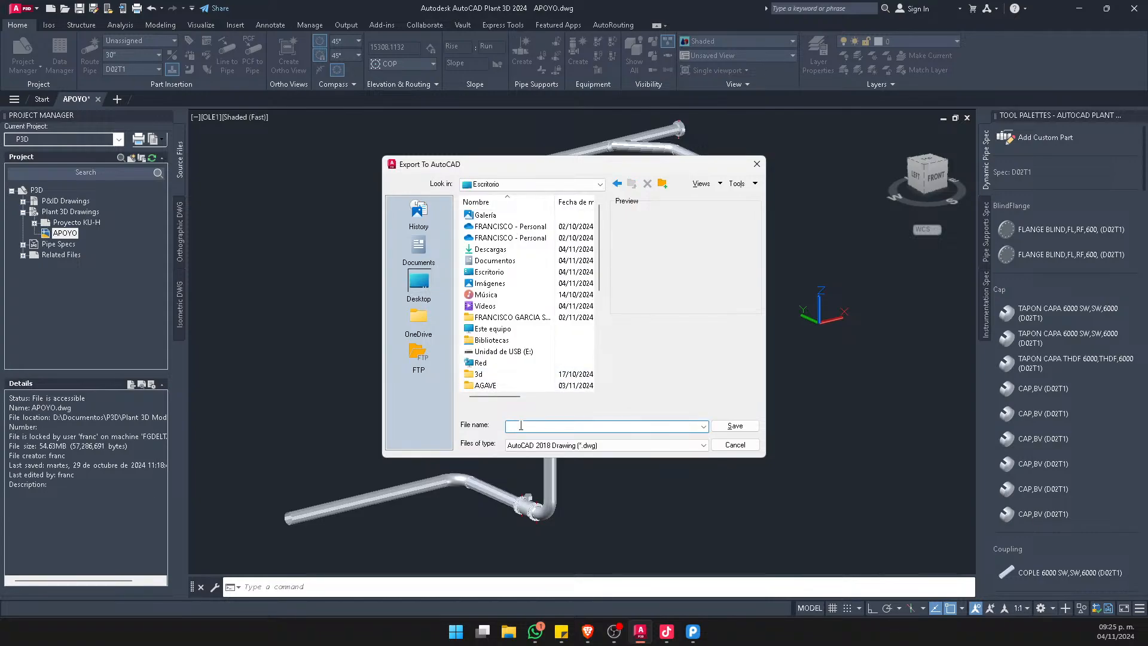
{"action": "type", "text": "practica 3d"}
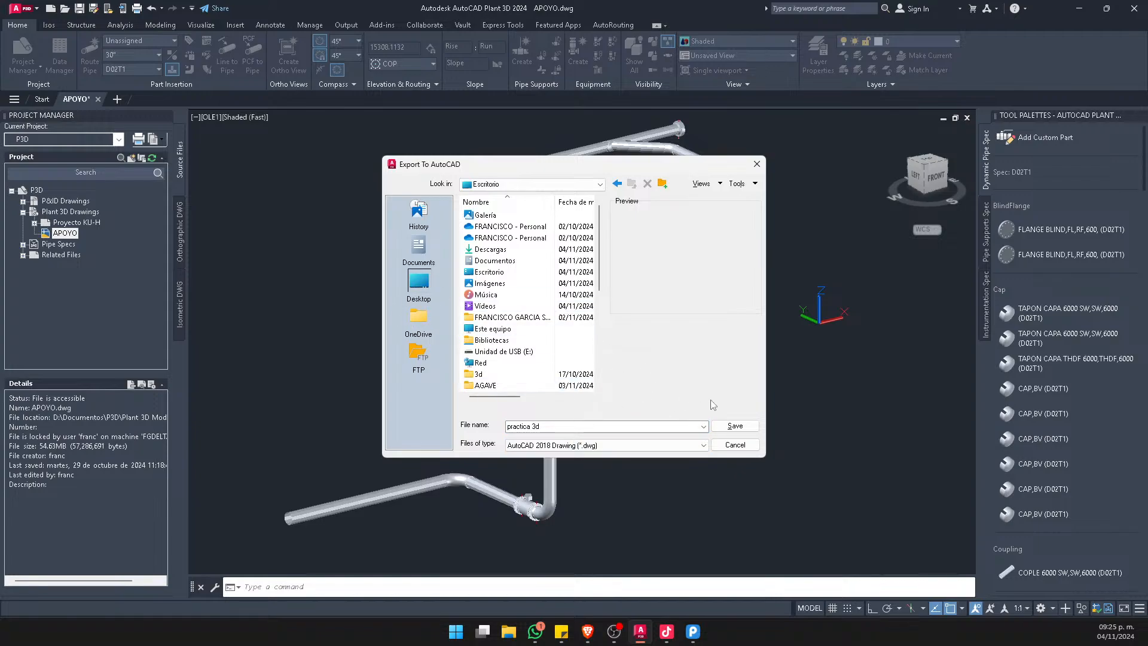
{"action": "left_click", "coordinate": [725, 425]}
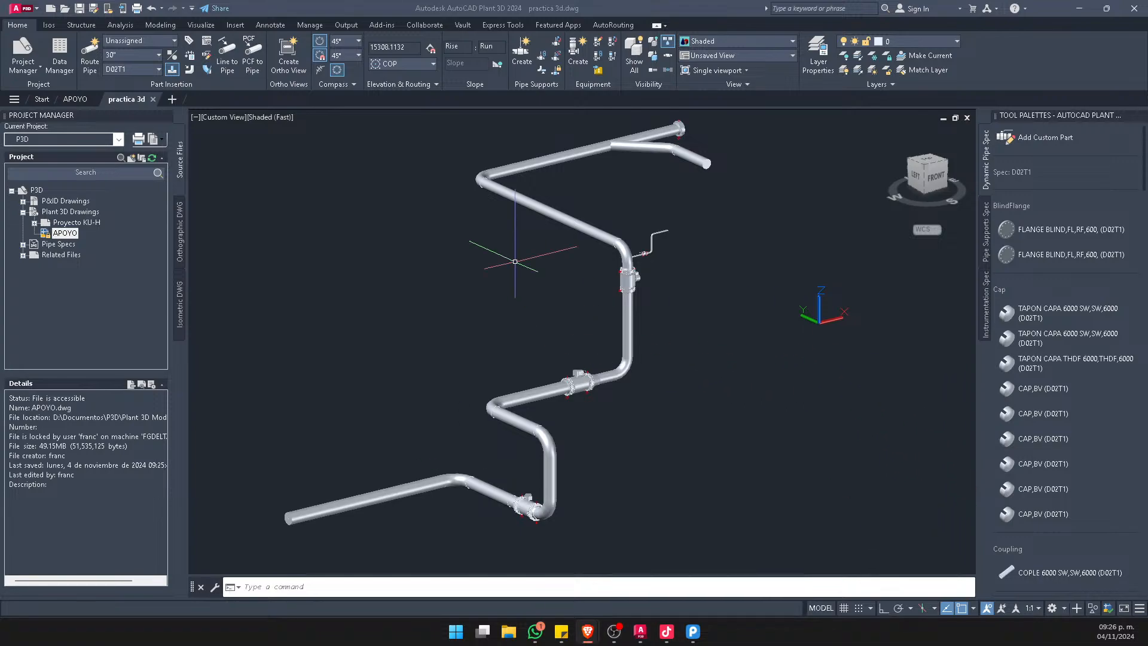
Set the visual style of the exported practica 3d drawing to Realistic
{"action": "scroll", "coordinate": [721, 126], "scroll_direction": "up", "scroll_amount": 6}
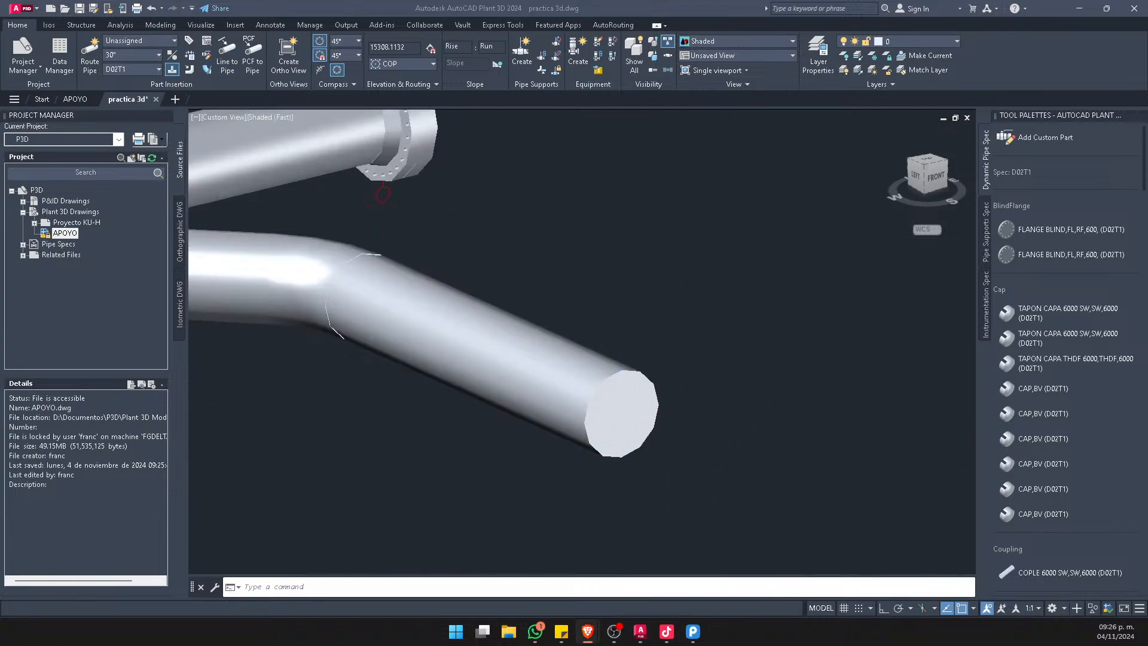
{"action": "scroll", "coordinate": [583, 432], "scroll_direction": "up", "scroll_amount": 2}
{"action": "middle_click_drag", "start_coordinate": [761, 438], "coordinate": [774, 397], "text": "shift"}
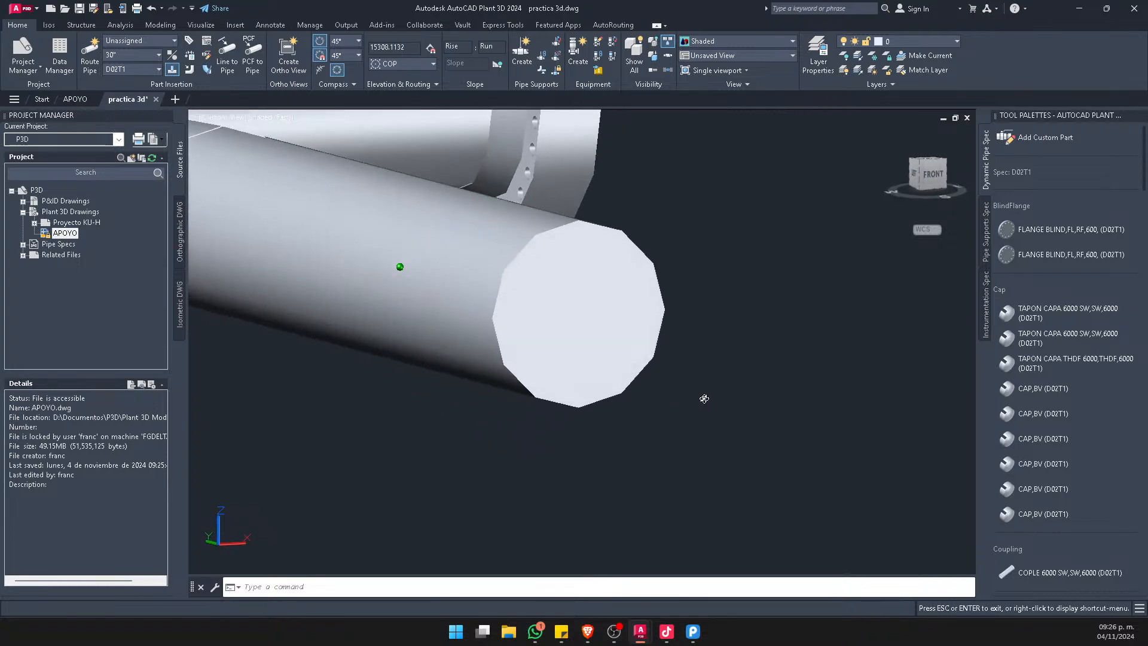
{"action": "type", "text": "sha"}
{"action": "key", "text": "Return"}
{"action": "type", "text": "c"}
{"action": "key", "text": "Return"}
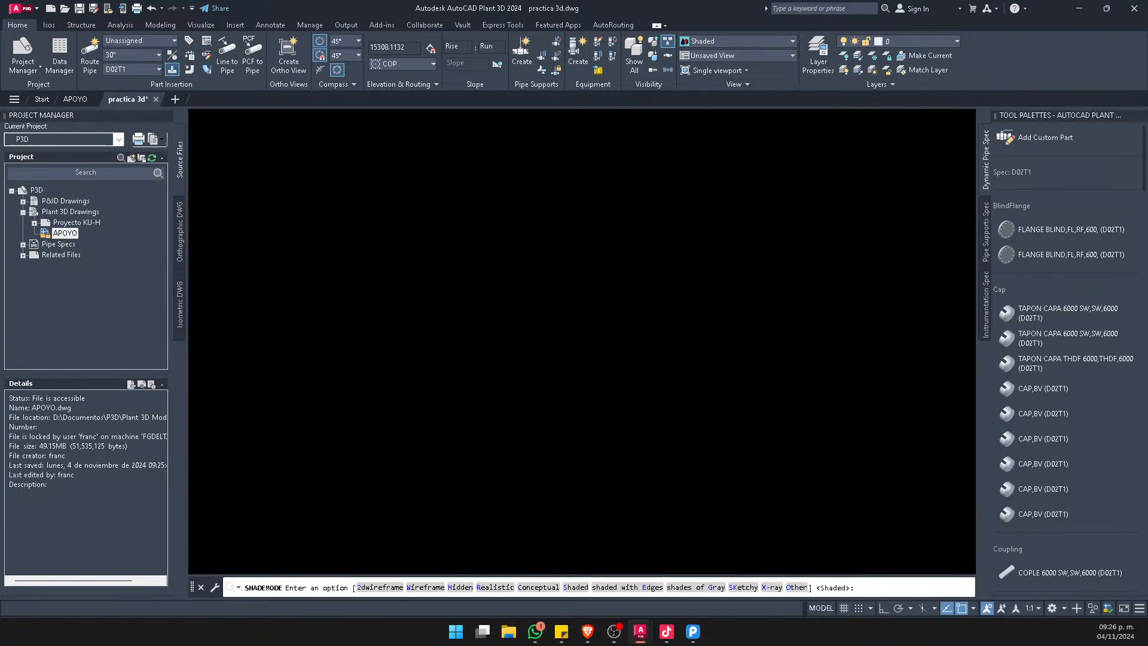
Examine the exported pipes in practica 3d, including the ends of the angled branch and the lowest pipe run
{"action": "scroll", "coordinate": [570, 255], "scroll_direction": "up", "scroll_amount": 6}
{"action": "scroll", "coordinate": [579, 262], "scroll_direction": "down", "scroll_amount": 5}
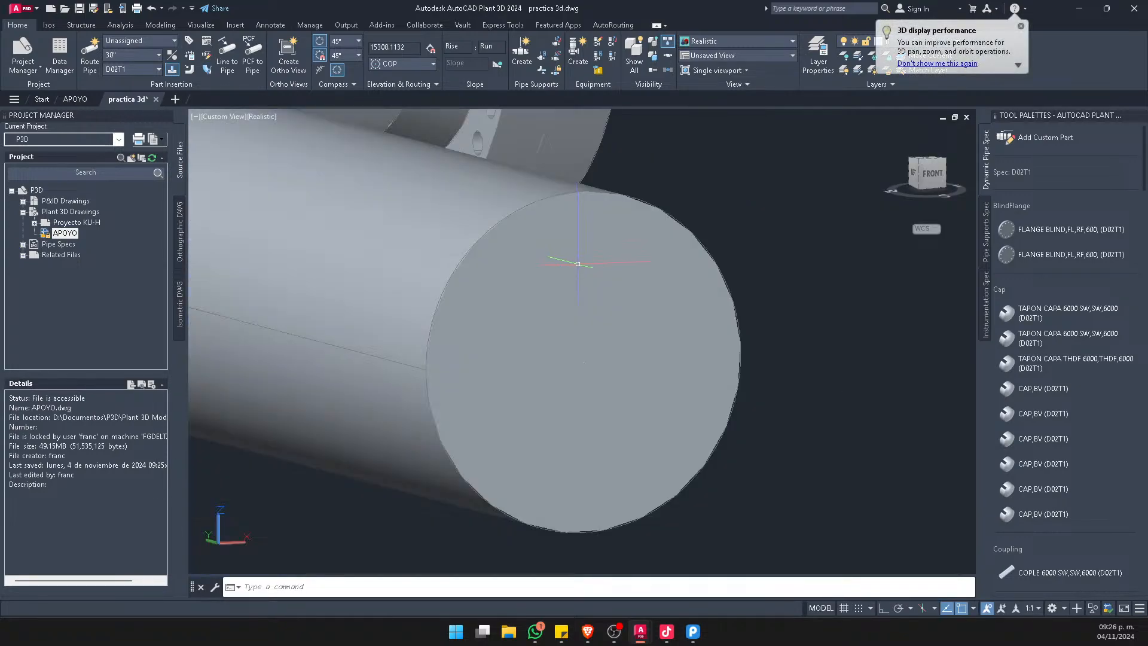
{"action": "mouse_move", "coordinate": [621, 324]}
{"action": "middle_mouse_down", "text": "shift"}
{"action": "mouse_move", "coordinate": [589, 323]}
{"action": "mouse_move", "coordinate": [617, 322]}
{"action": "middle_mouse_up", "text": "shift"}
{"action": "scroll", "coordinate": [793, 253], "scroll_direction": "down", "scroll_amount": 8}
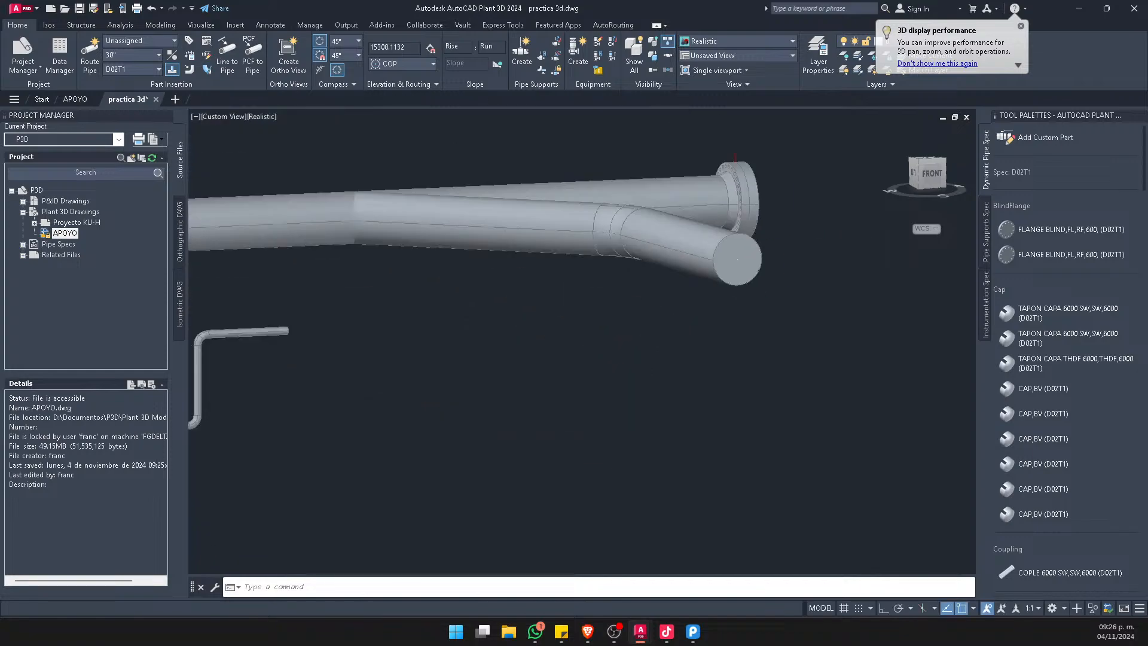
{"action": "middle_click_drag", "start_coordinate": [494, 317], "coordinate": [867, 270]}
{"action": "scroll", "coordinate": [591, 197], "scroll_direction": "down", "scroll_amount": 6}
{"action": "middle_click_drag", "start_coordinate": [613, 457], "coordinate": [619, 282]}
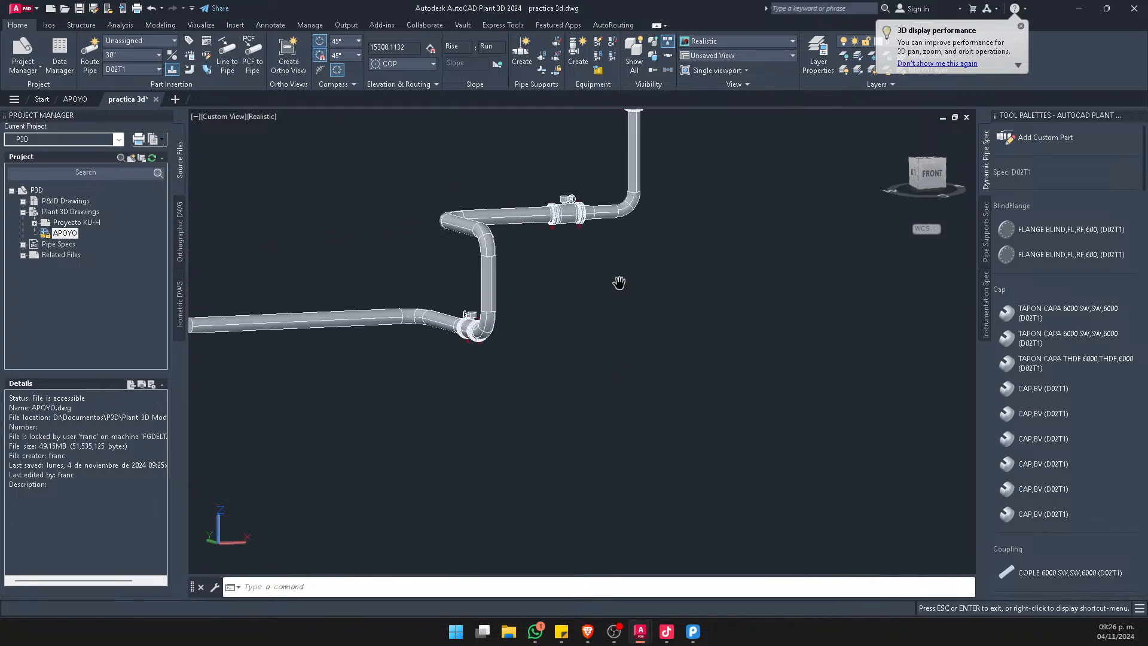
{"action": "middle_click_drag", "start_coordinate": [434, 319], "coordinate": [569, 320]}
{"action": "scroll", "coordinate": [475, 315], "scroll_direction": "up", "scroll_amount": 10}
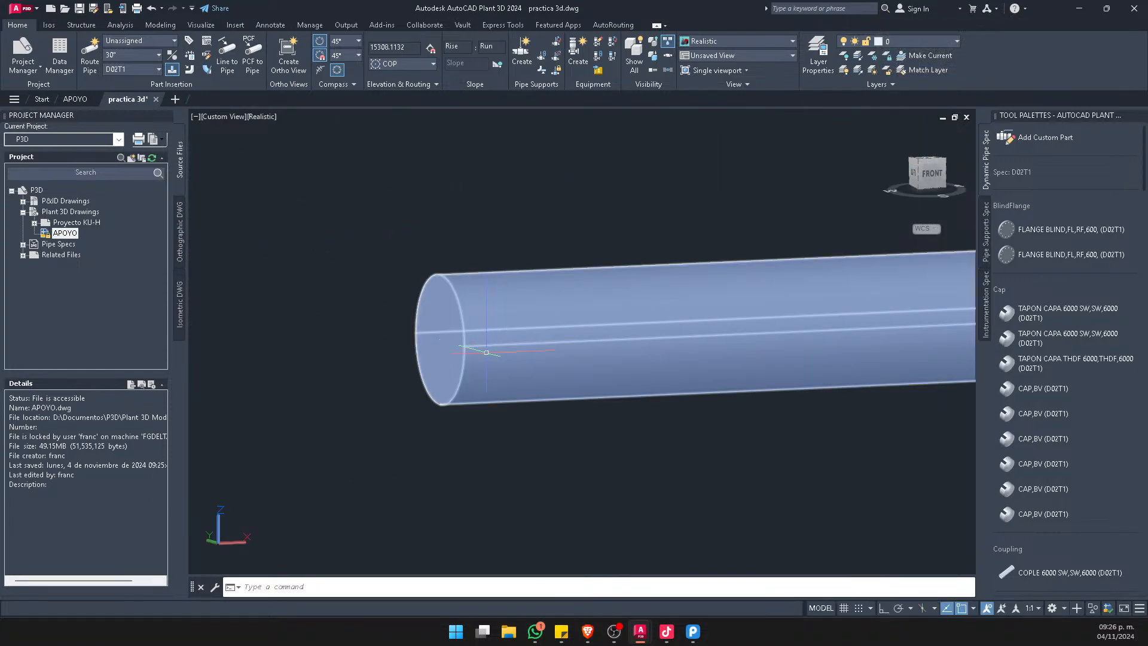
{"action": "middle_click_drag", "start_coordinate": [454, 335], "coordinate": [486, 353], "text": "shift"}
{"action": "scroll", "coordinate": [486, 352], "scroll_direction": "down", "scroll_amount": 10}
{"action": "scroll", "coordinate": [774, 353], "scroll_direction": "up", "scroll_amount": 5}
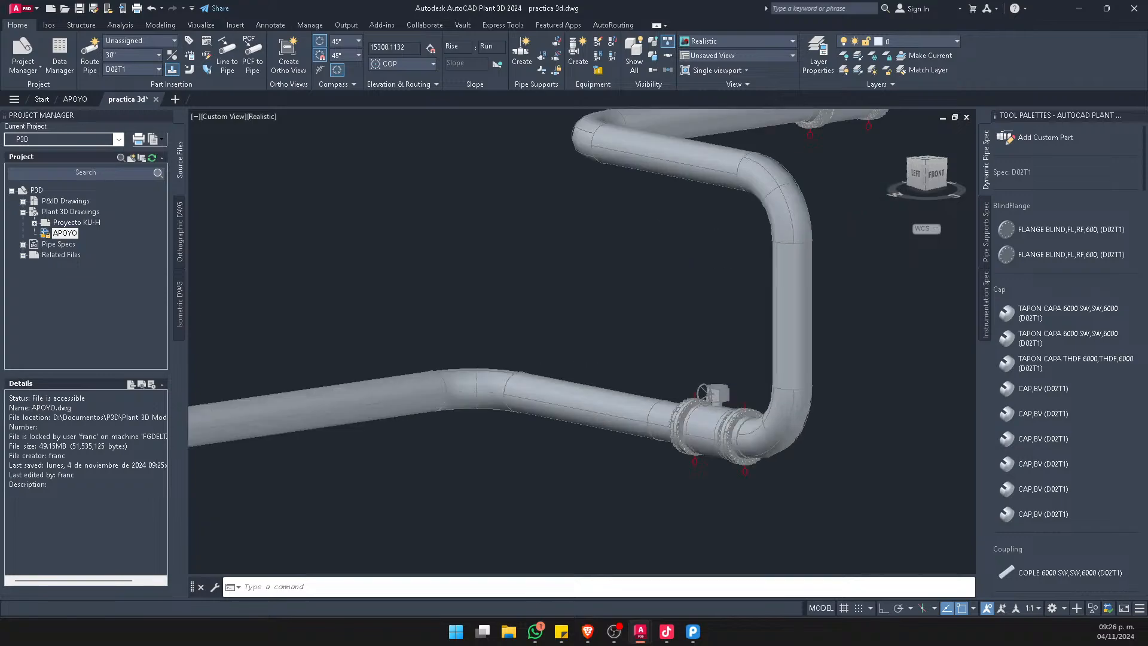
{"action": "left_click", "coordinate": [755, 347]}
{"action": "scroll", "coordinate": [706, 342], "scroll_direction": "down", "scroll_amount": 5}
{"action": "scroll", "coordinate": [706, 342], "scroll_direction": "up", "scroll_amount": 3}
{"action": "key", "text": "Escape"}
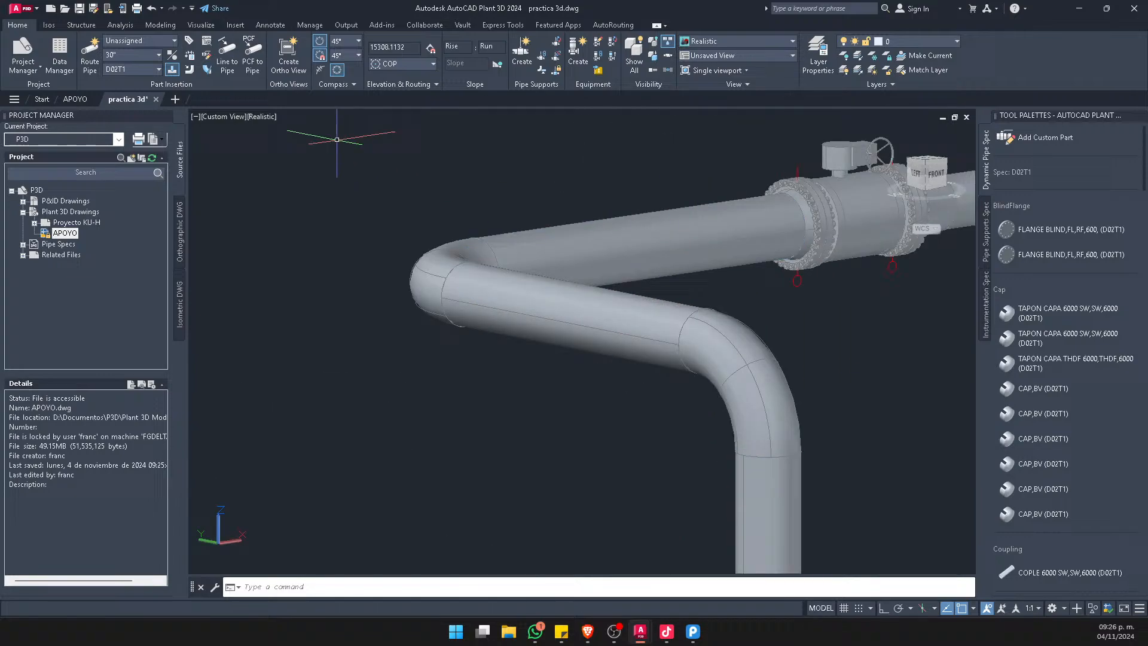
Set the visual style of the APOYO drawing to Realistic and examine the end of its angled branch pipe
{"action": "left_click", "coordinate": [86, 99]}
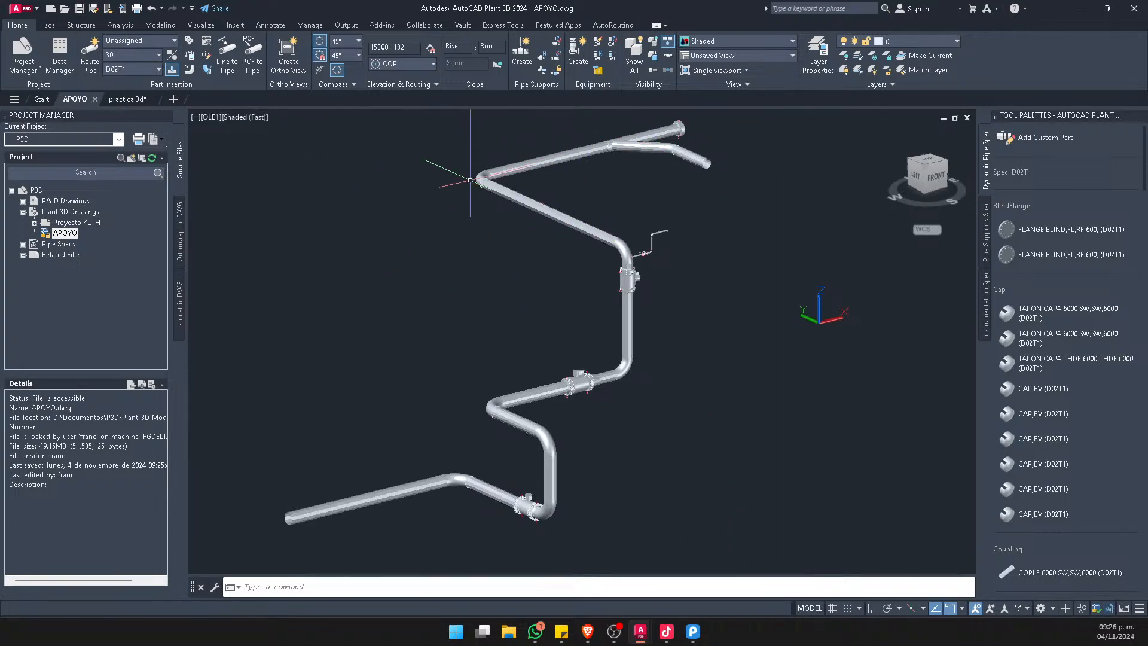
{"action": "type", "text": "sha"}
{"action": "key", "text": "Return"}
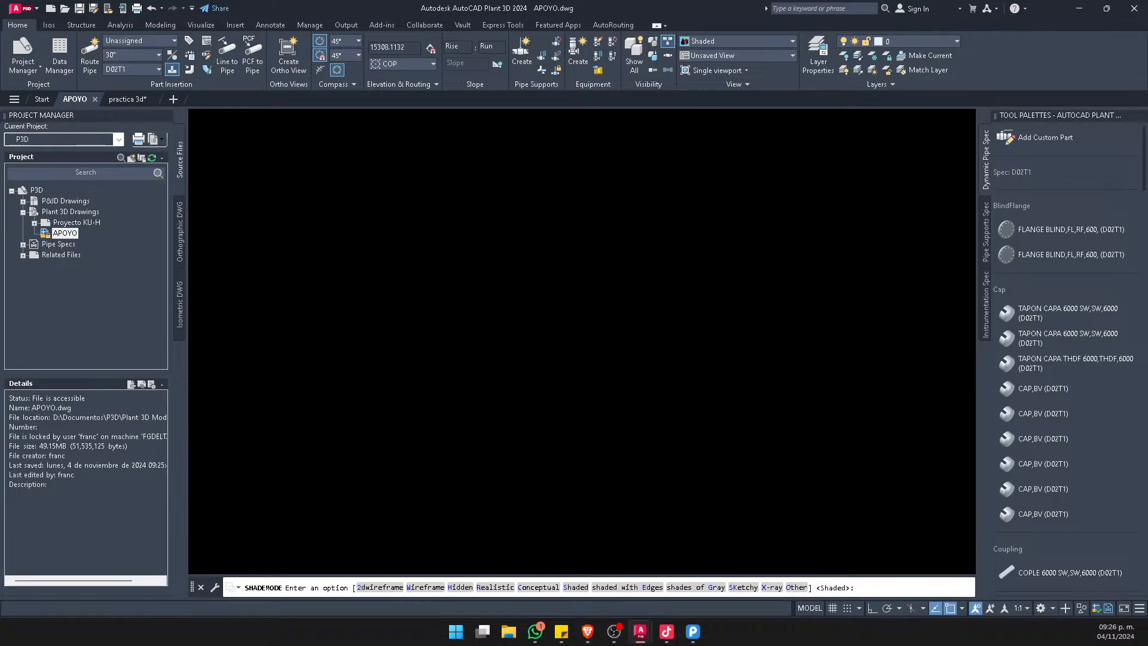
{"action": "type", "text": "r"}
{"action": "key", "text": "Return"}
{"action": "middle_click_drag", "start_coordinate": [553, 285], "coordinate": [581, 246]}
{"action": "scroll", "coordinate": [790, 114], "scroll_direction": "up", "scroll_amount": 2}
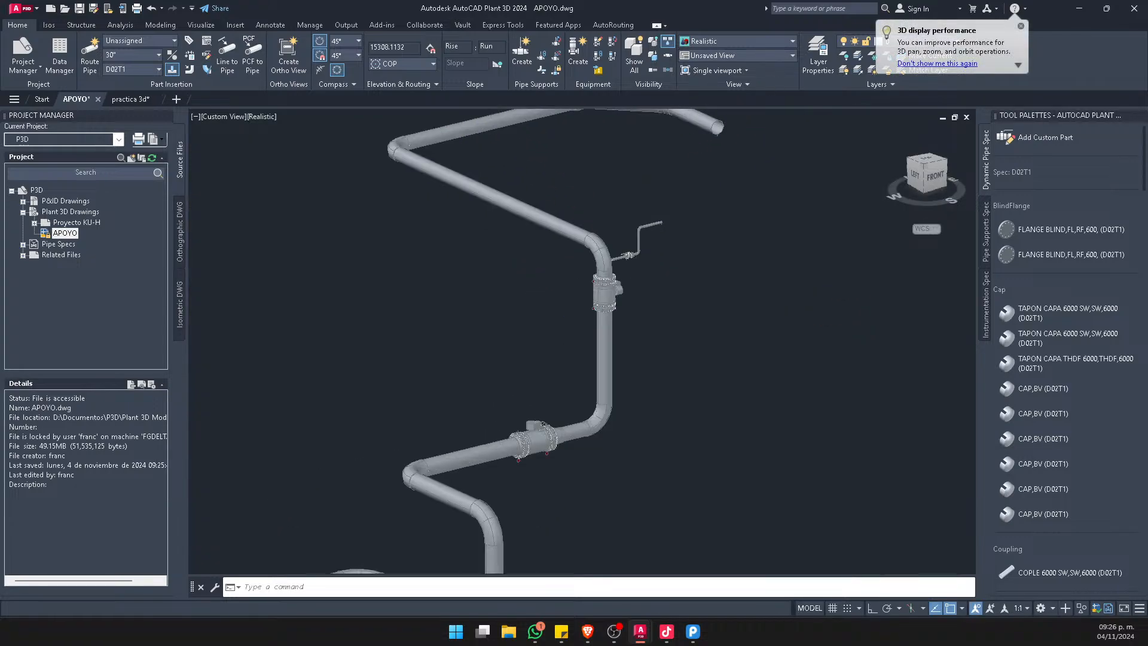
{"action": "scroll", "coordinate": [717, 138], "scroll_direction": "up", "scroll_amount": 8}
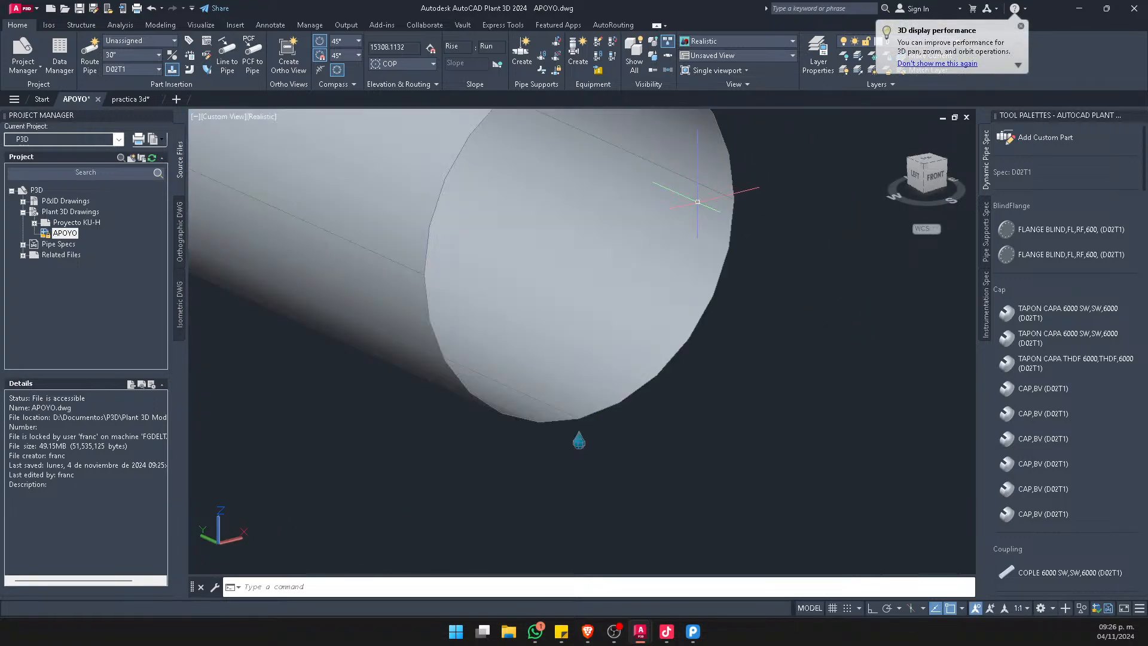
{"action": "middle_click_drag", "start_coordinate": [688, 370], "coordinate": [500, 328], "text": "shift"}
{"action": "scroll", "coordinate": [576, 295], "scroll_direction": "down", "scroll_amount": 9}
Return to the practica 3d drawing and show the whole piping model in the Top view
{"action": "left_click", "coordinate": [130, 98]}
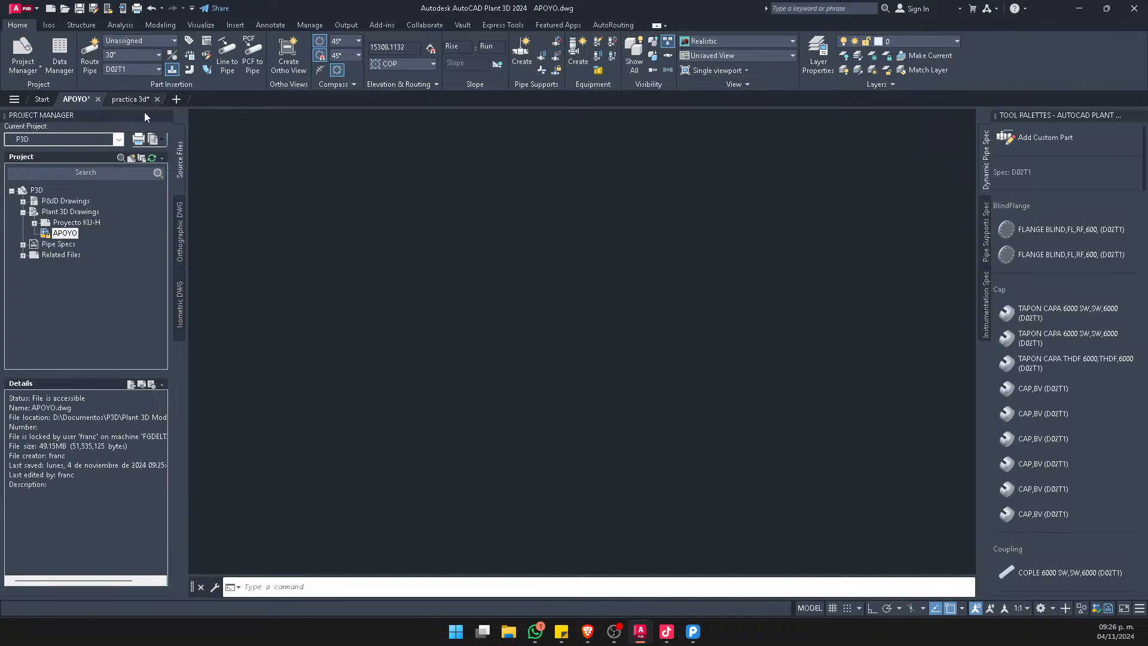
{"action": "scroll", "coordinate": [501, 285], "scroll_direction": "down", "scroll_amount": 5}
{"action": "middle_click_drag", "start_coordinate": [495, 281], "coordinate": [496, 328], "text": "shift"}
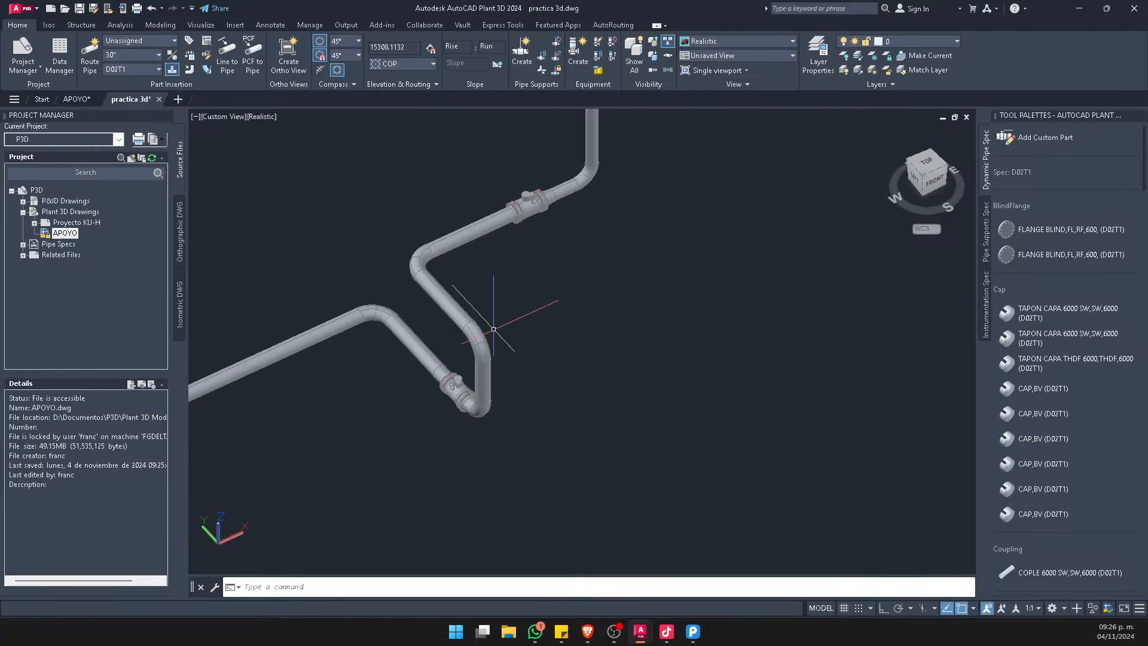
{"action": "scroll", "coordinate": [496, 330], "scroll_direction": "down", "scroll_amount": 6}
{"action": "left_click", "coordinate": [931, 164]}
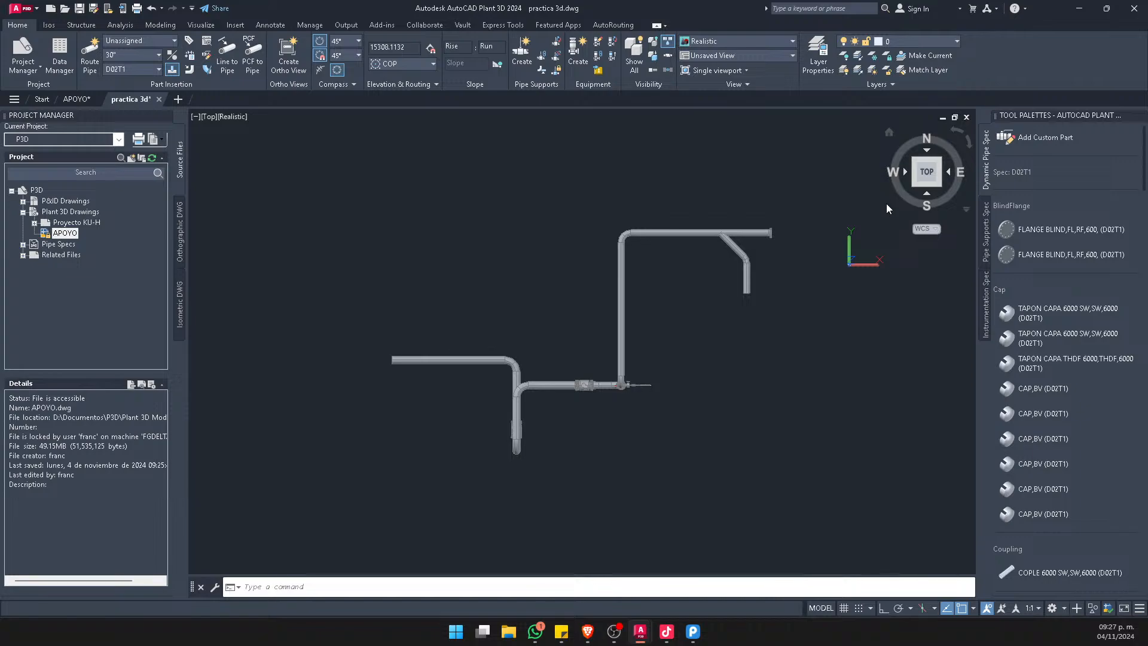
{"action": "middle_click_drag", "start_coordinate": [779, 293], "coordinate": [674, 293]}
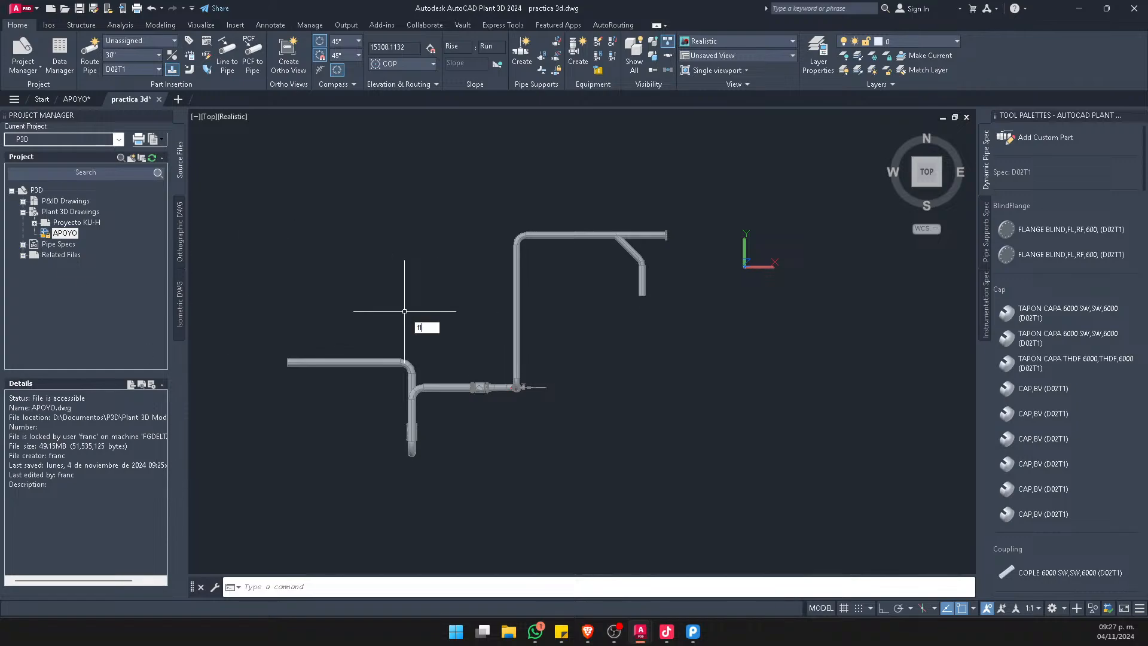
Create a Flatshot of the top view as a new block and place it below the 3D model with default scale and rotation
{"action": "type", "text": "atshot"}
{"action": "key", "text": "Return"}
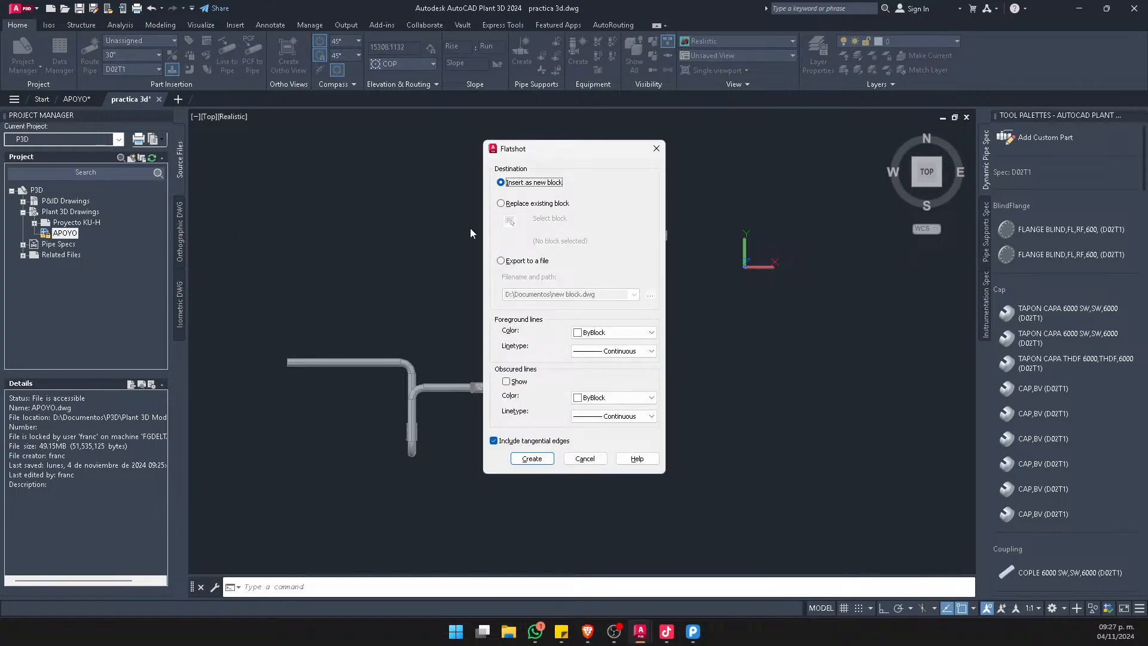
{"action": "left_click", "coordinate": [532, 458]}
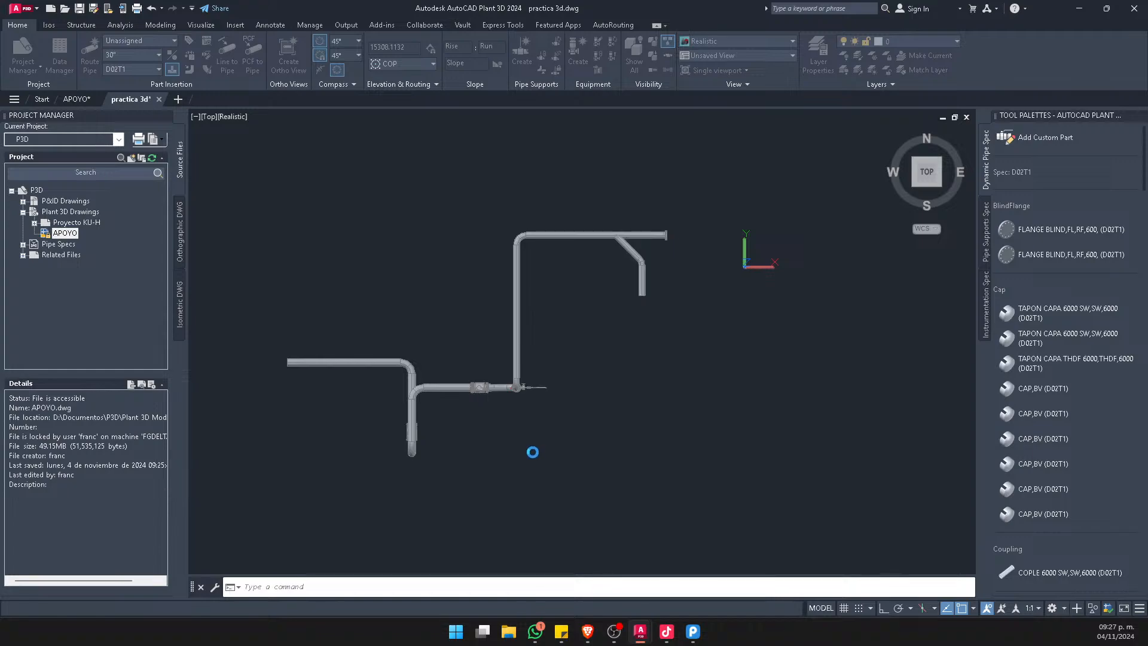
{"action": "scroll", "coordinate": [596, 367], "scroll_direction": "down", "scroll_amount": 5}
{"action": "left_click", "coordinate": [638, 411]}
{"action": "key", "text": "Return"}
{"action": "key", "text": "Return"}
{"action": "key", "text": "Return"}
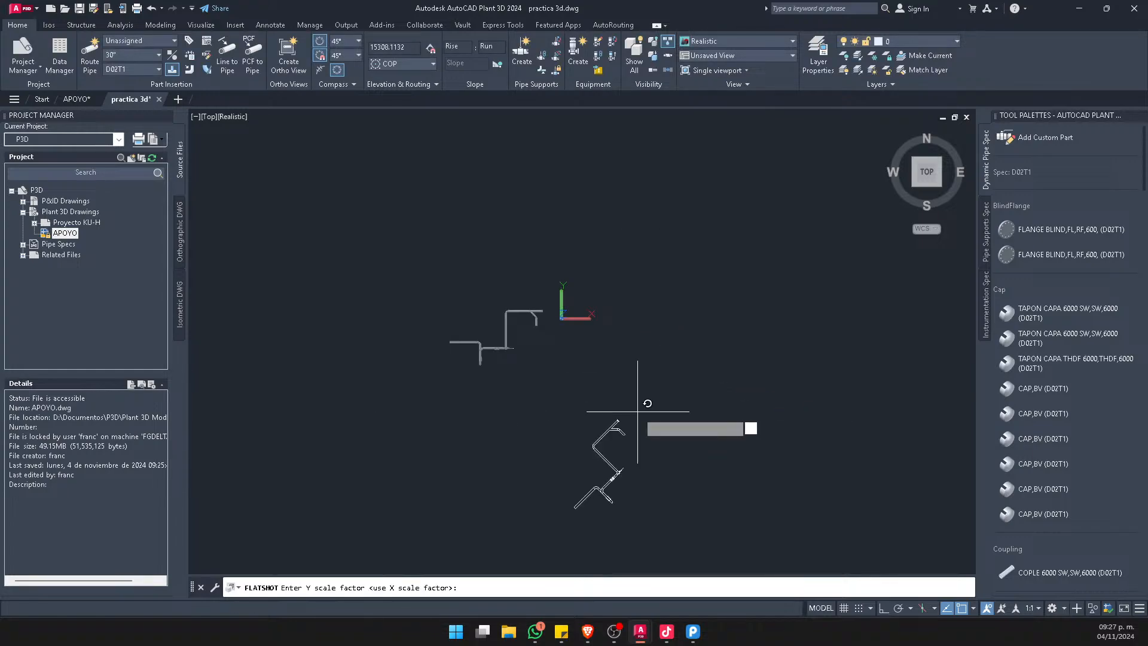
Cut the flattened top-view block out of practica 3d and paste it into a new drawing
{"action": "scroll", "coordinate": [600, 459], "scroll_direction": "up", "scroll_amount": 3}
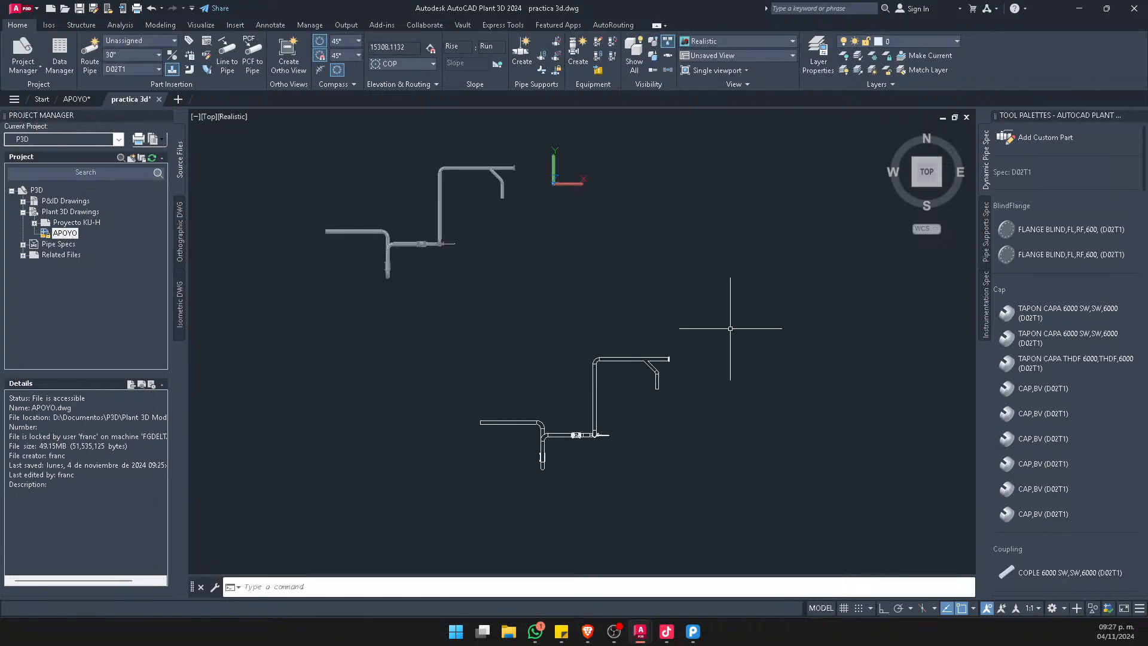
{"action": "left_click", "coordinate": [766, 302]}
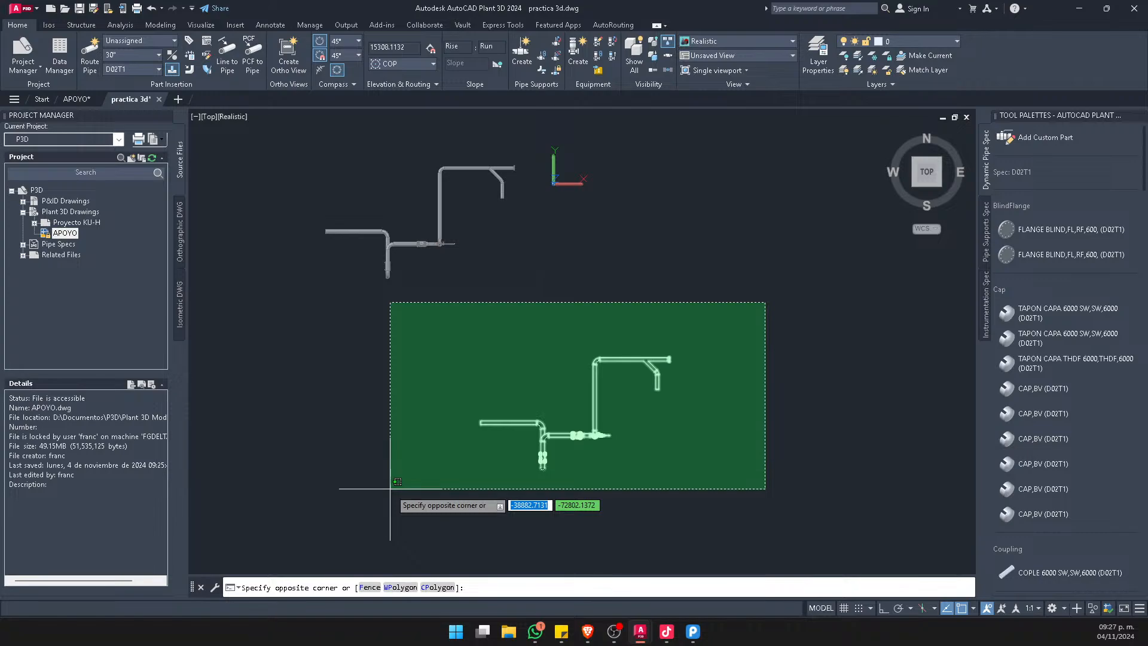
{"action": "left_click", "coordinate": [389, 488]}
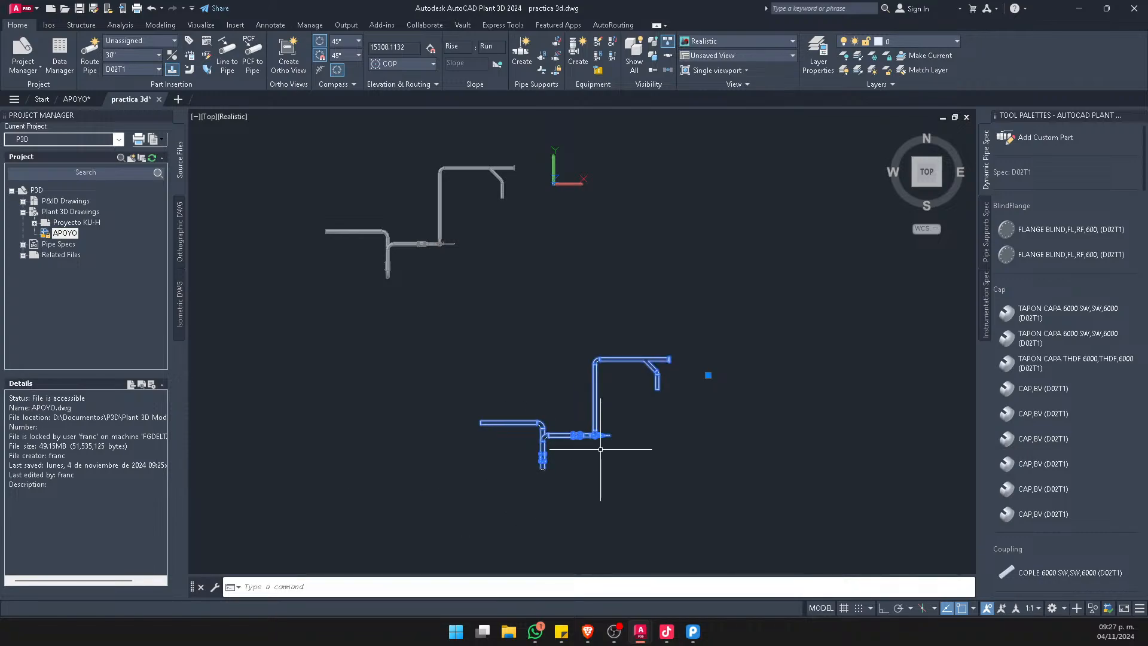
{"action": "key", "text": "ctrl+x"}
{"action": "left_click", "coordinate": [176, 100]}
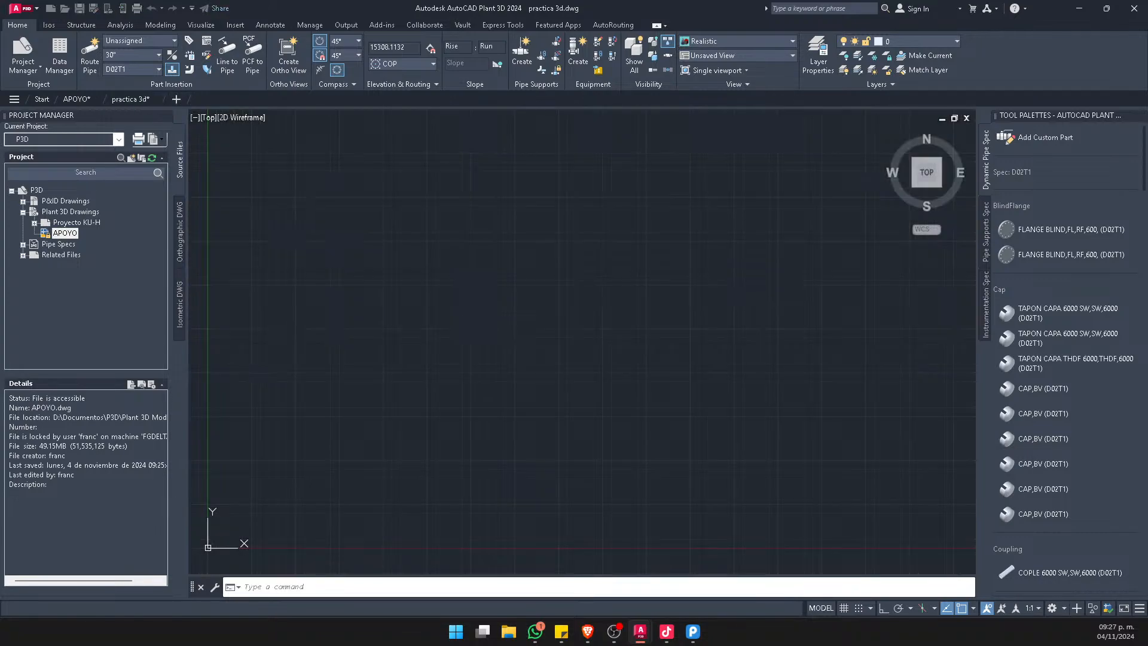
{"action": "key", "text": "ctrl+v"}
{"action": "left_click", "coordinate": [500, 308]}
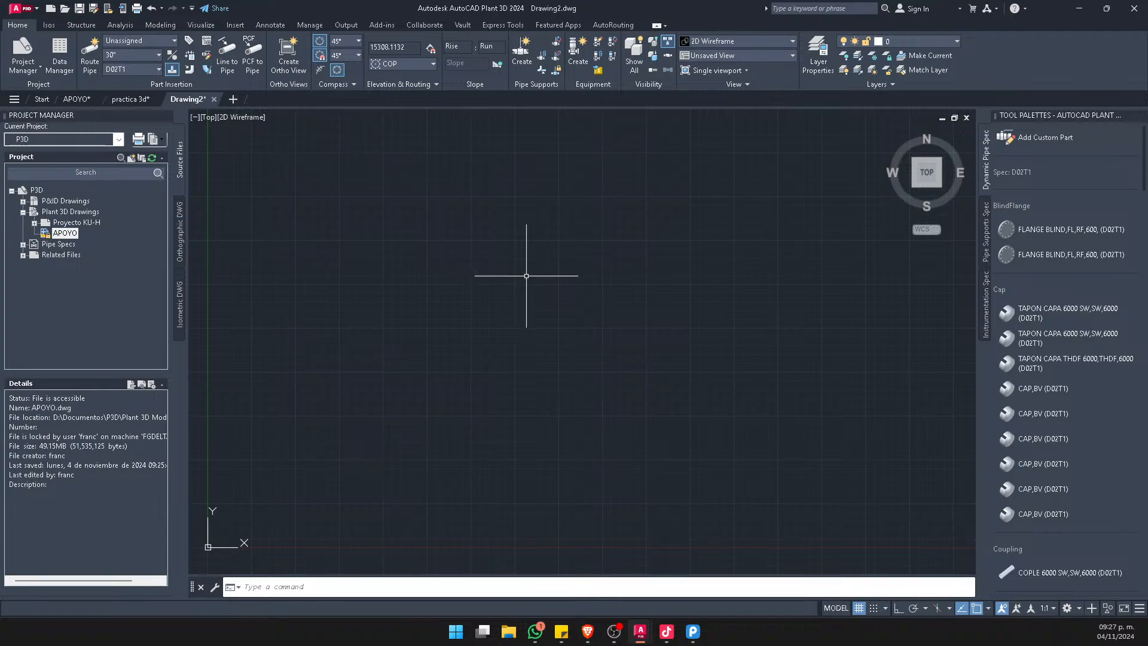
Examine the flattened top view of the piping in the new drawing, including its valves, flanges and angled branch
{"action": "scroll", "coordinate": [526, 276], "scroll_direction": "down", "scroll_amount": 3}
{"action": "scroll", "coordinate": [878, 240], "scroll_direction": "up", "scroll_amount": 5}
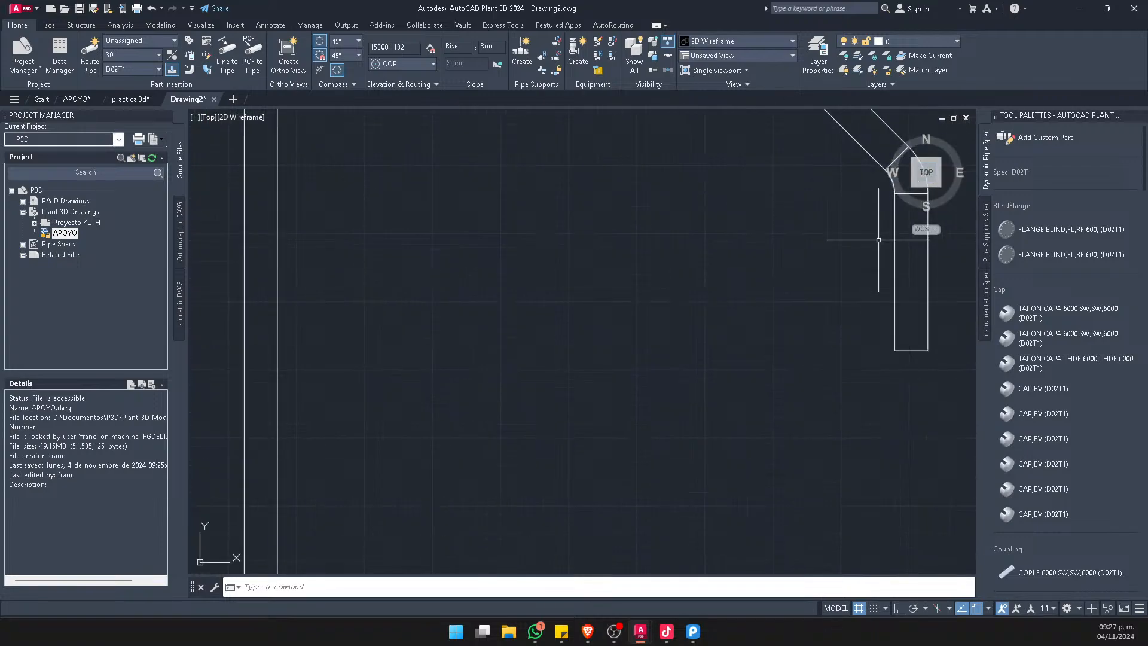
{"action": "scroll", "coordinate": [594, 333], "scroll_direction": "down", "scroll_amount": 5}
{"action": "scroll", "coordinate": [506, 372], "scroll_direction": "up", "scroll_amount": 4}
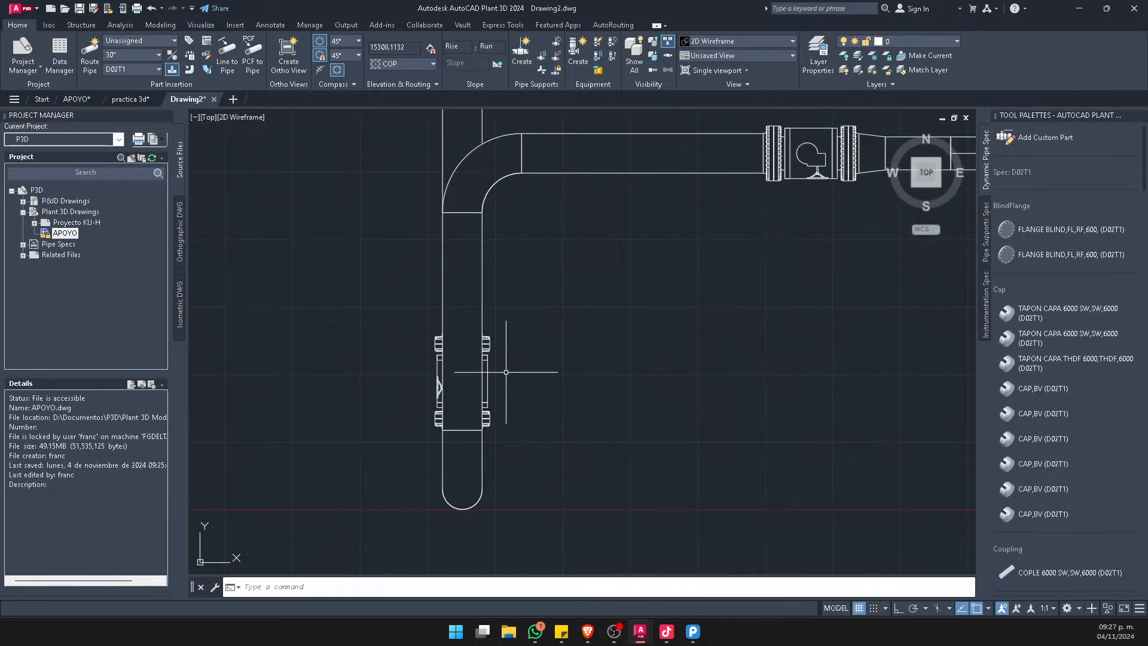
{"action": "scroll", "coordinate": [781, 211], "scroll_direction": "down", "scroll_amount": 3}
{"action": "scroll", "coordinate": [497, 253], "scroll_direction": "up", "scroll_amount": 5}
{"action": "scroll", "coordinate": [661, 292], "scroll_direction": "down", "scroll_amount": 5}
{"action": "scroll", "coordinate": [452, 404], "scroll_direction": "up", "scroll_amount": 4}
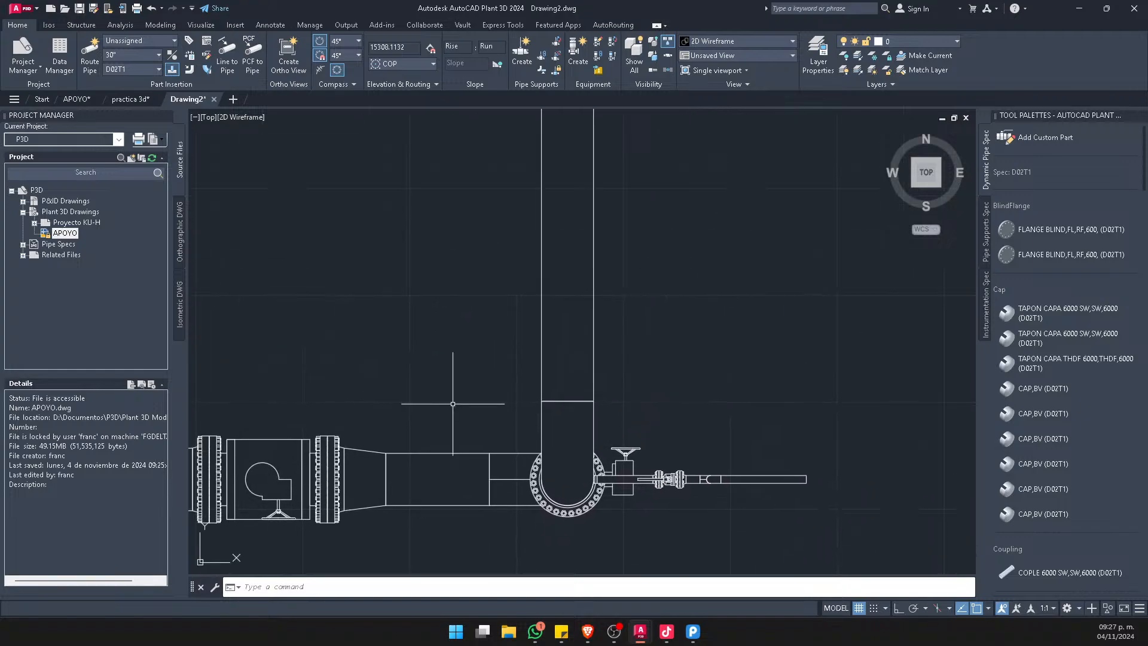
{"action": "scroll", "coordinate": [453, 403], "scroll_direction": "down", "scroll_amount": 5}
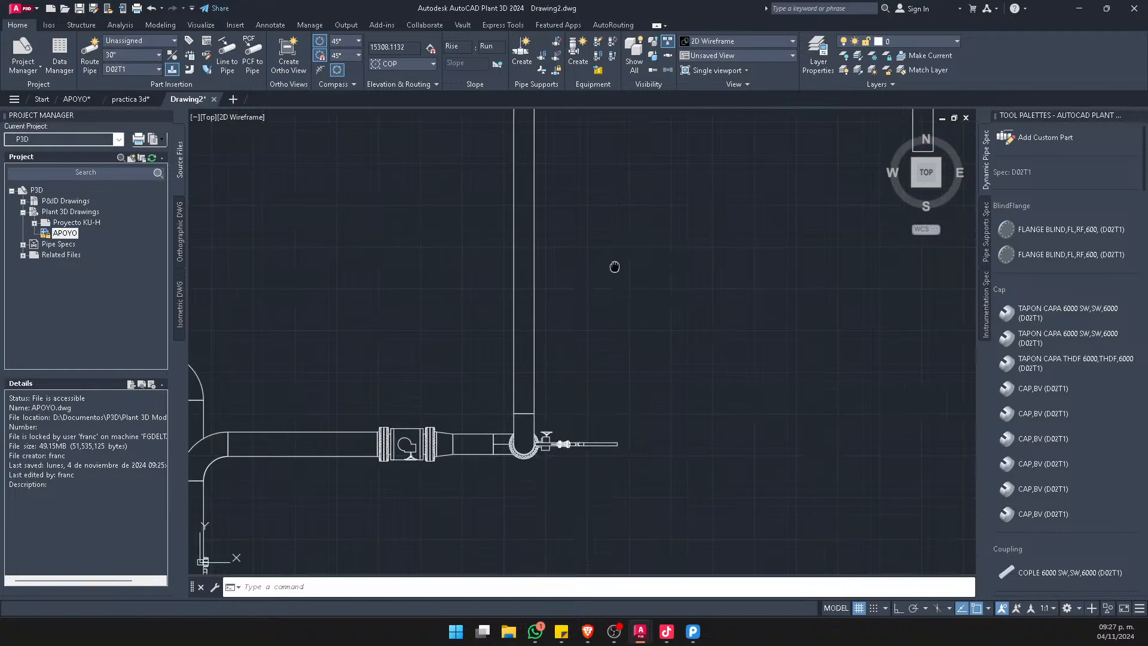
Return to the practica 3d drawing and show the piping model in the Front view
{"action": "left_click", "coordinate": [127, 104]}
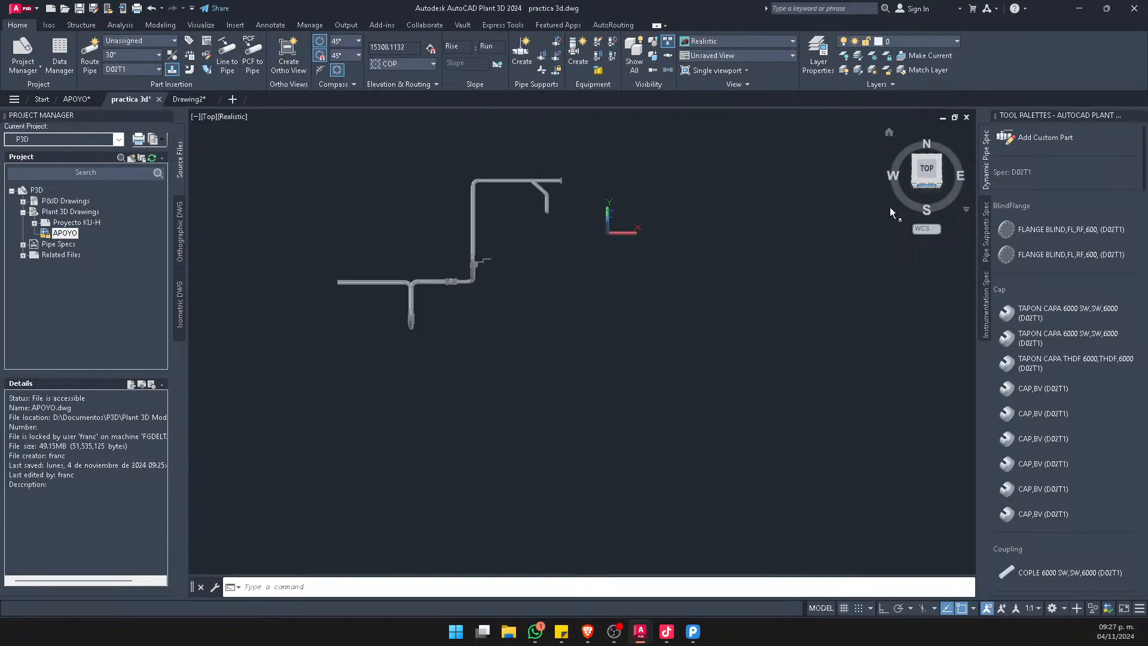
{"action": "scroll", "coordinate": [623, 287], "scroll_direction": "up", "scroll_amount": 4}
{"action": "scroll", "coordinate": [614, 283], "scroll_direction": "down", "scroll_amount": 5}
{"action": "scroll", "coordinate": [614, 262], "scroll_direction": "up", "scroll_amount": 4}
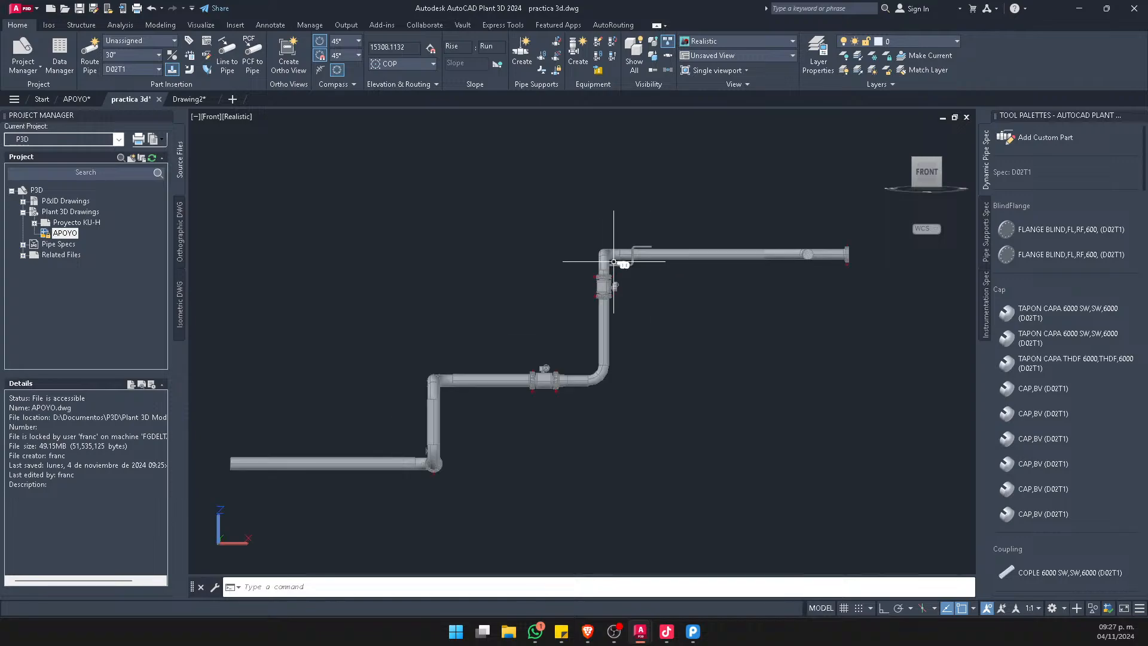
Create a Flatshot of the front view as a block and place it below the model with default scale and rotation
{"action": "type", "text": "flatshot"}
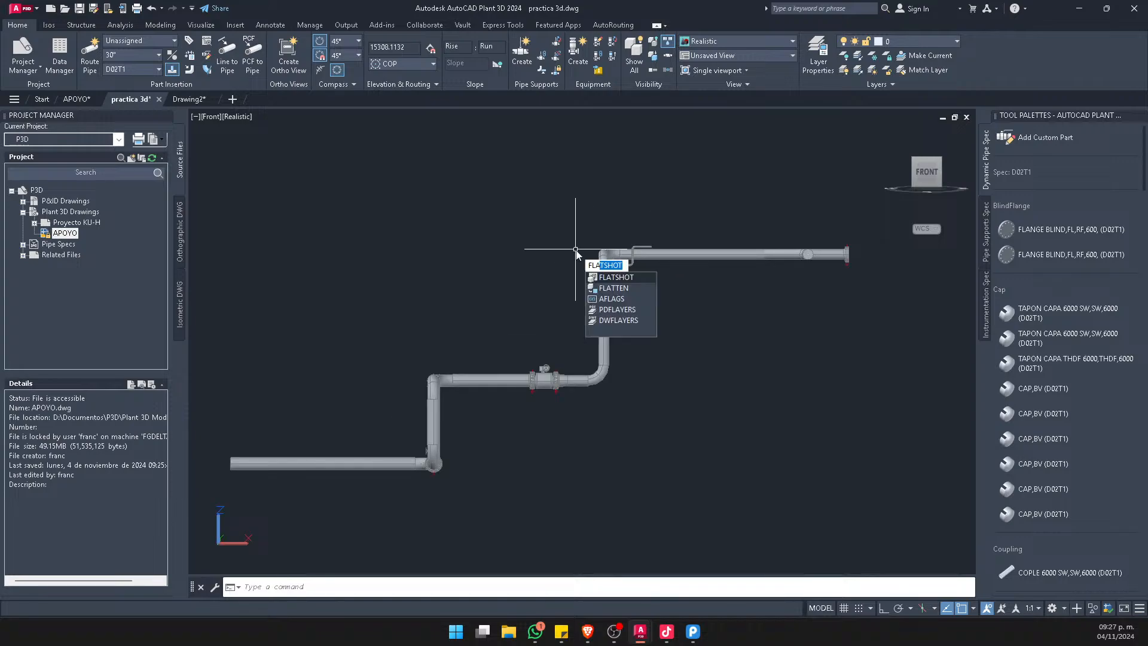
{"action": "key", "text": "Return"}
{"action": "left_click", "coordinate": [532, 458]}
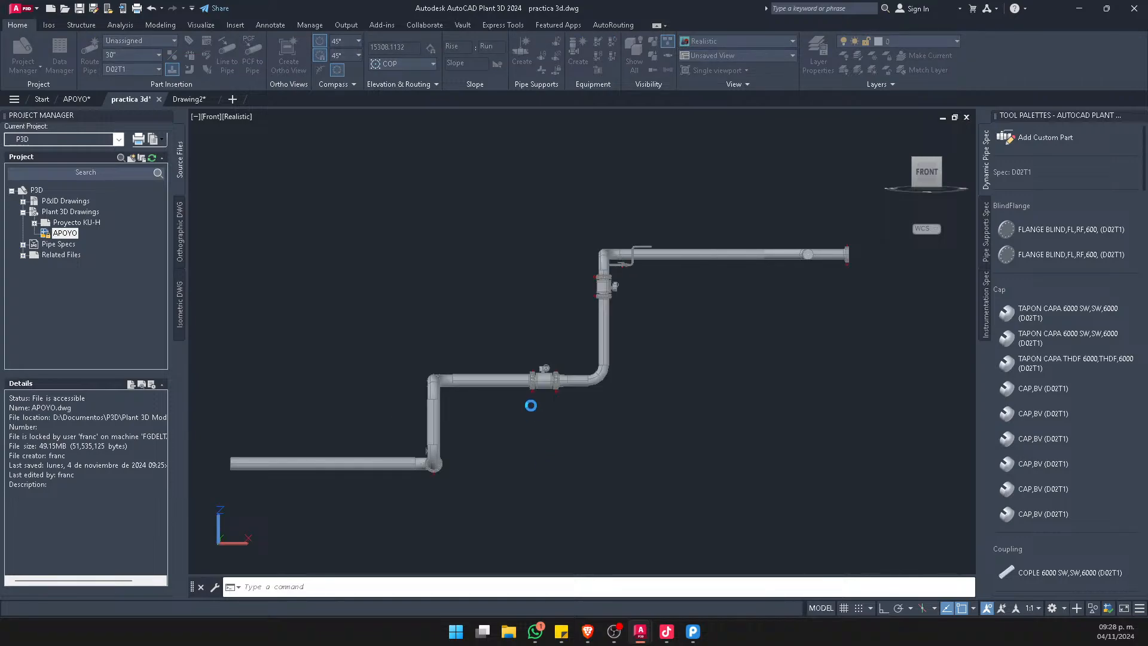
{"action": "scroll", "coordinate": [524, 346], "scroll_direction": "down", "scroll_amount": 3}
{"action": "scroll", "coordinate": [513, 350], "scroll_direction": "down", "scroll_amount": 1}
{"action": "left_click", "coordinate": [514, 423]}
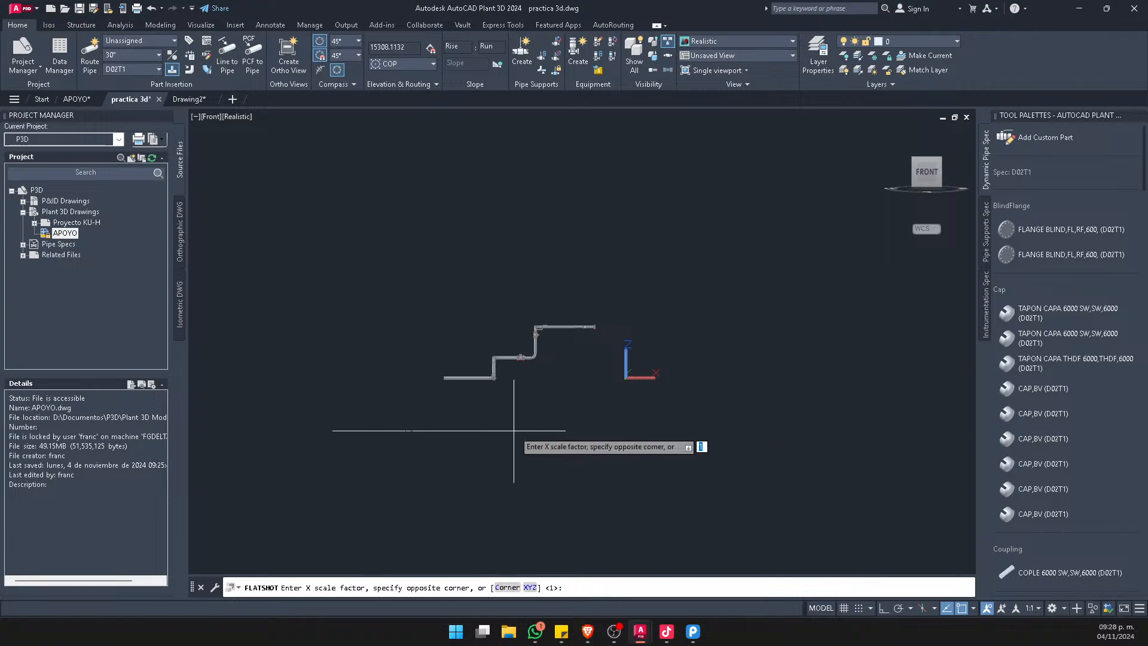
{"action": "key", "text": "Return"}
{"action": "key", "text": "Return"}
{"action": "key", "text": "Return"}
Cut the flattened front-view block out of practica 3d and paste it beside the top view in Drawing2
{"action": "left_click", "coordinate": [533, 405]}
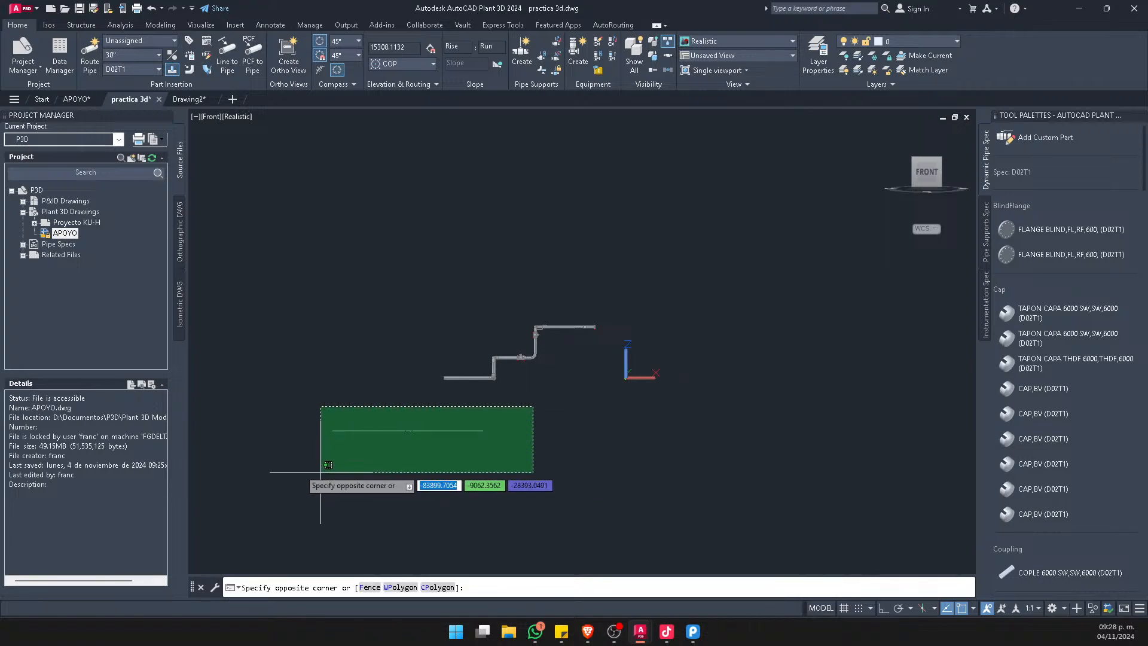
{"action": "left_click", "coordinate": [311, 474]}
{"action": "key", "text": "Delete"}
{"action": "left_click", "coordinate": [188, 99]}
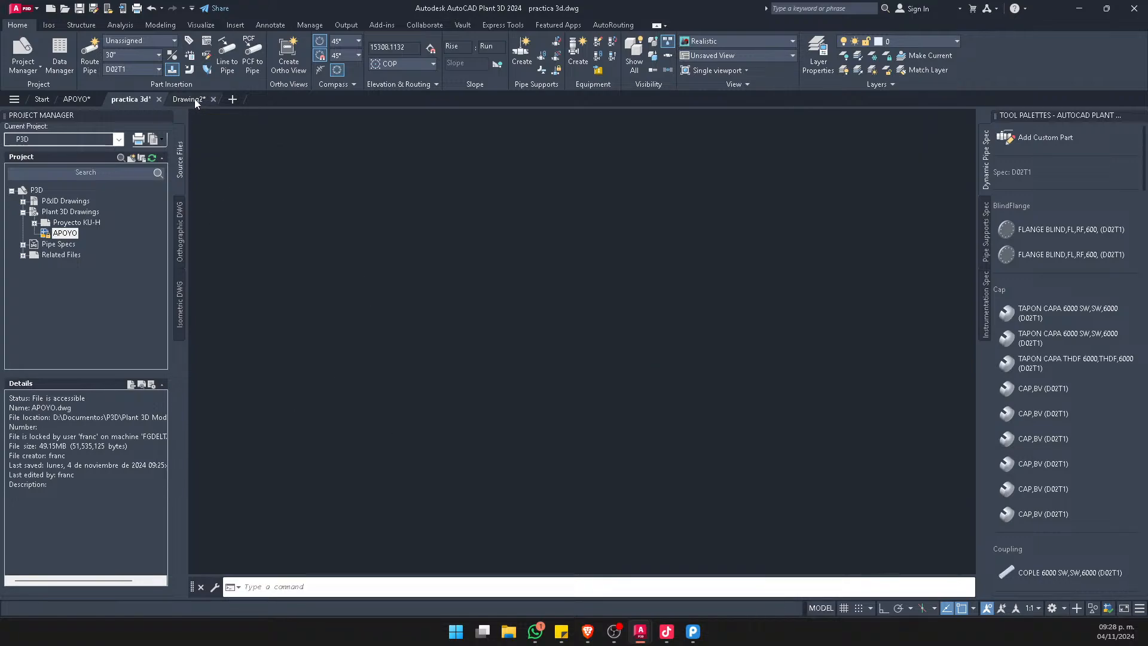
{"action": "key", "text": "ctrl+v"}
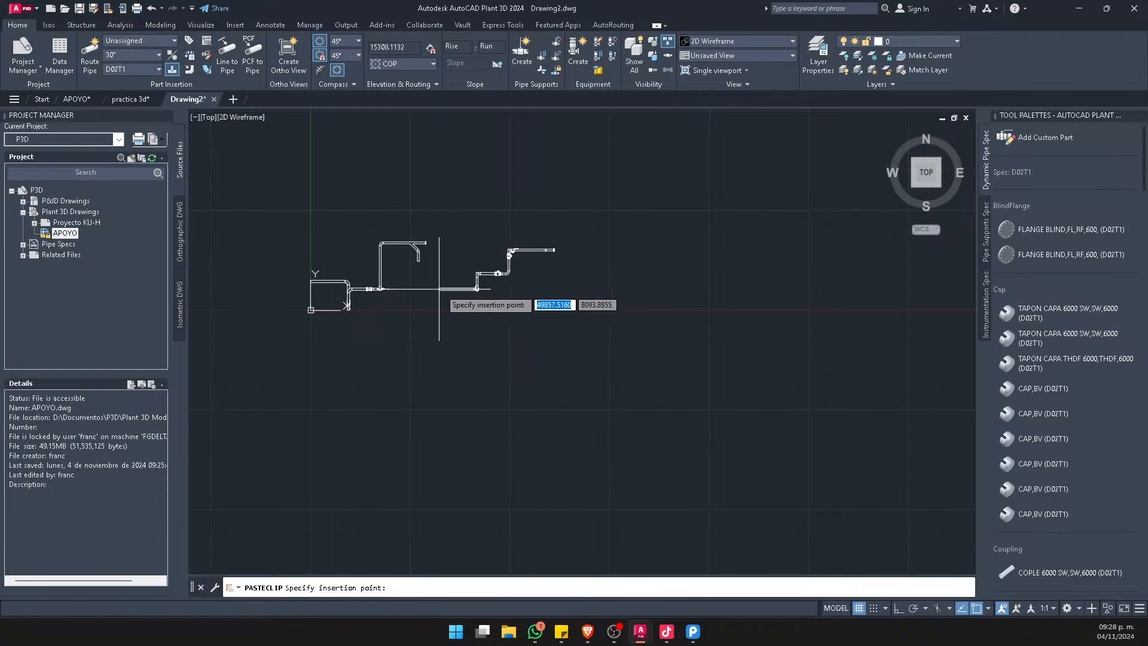
{"action": "left_click", "coordinate": [458, 292]}
Examine the flattened front view in Drawing2 and compare it with the 3D model in practica 3d
{"action": "scroll", "coordinate": [538, 245], "scroll_direction": "up", "scroll_amount": 10}
{"action": "middle_click_drag", "start_coordinate": [384, 248], "coordinate": [395, 297]}
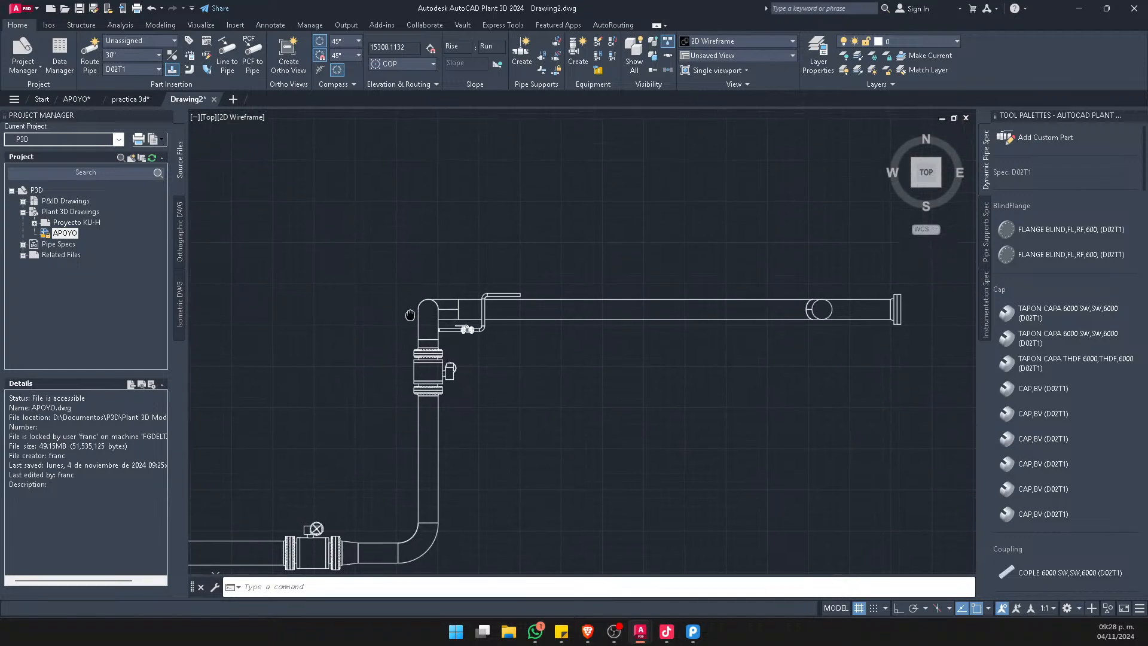
{"action": "scroll", "coordinate": [538, 266], "scroll_direction": "down", "scroll_amount": 4}
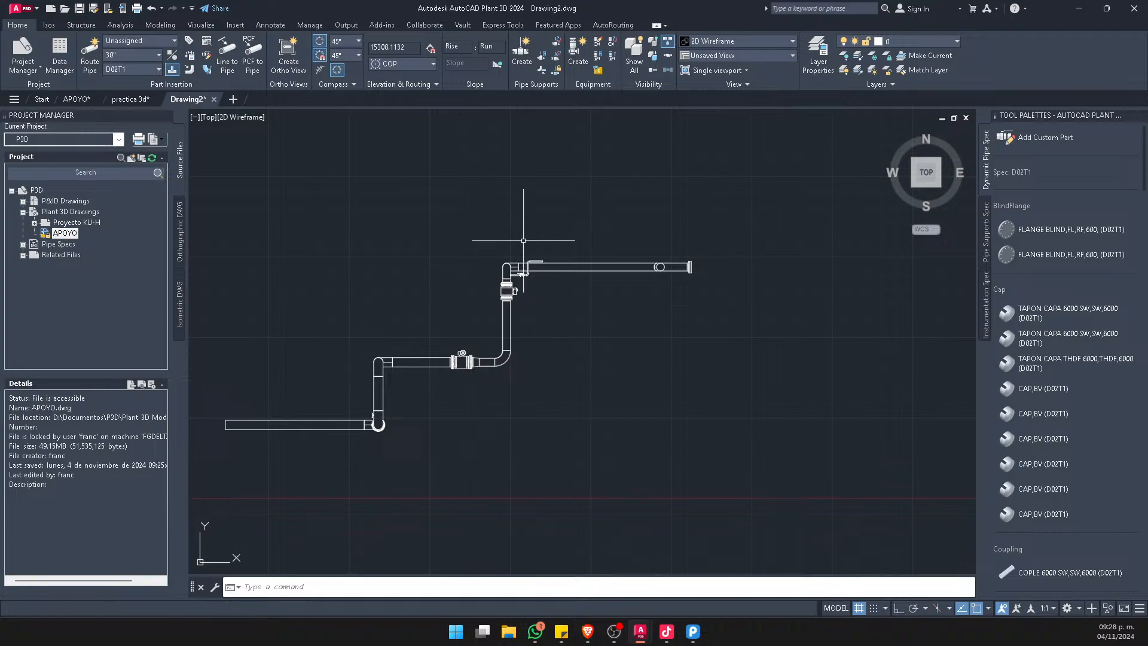
{"action": "scroll", "coordinate": [509, 263], "scroll_direction": "down", "scroll_amount": 4}
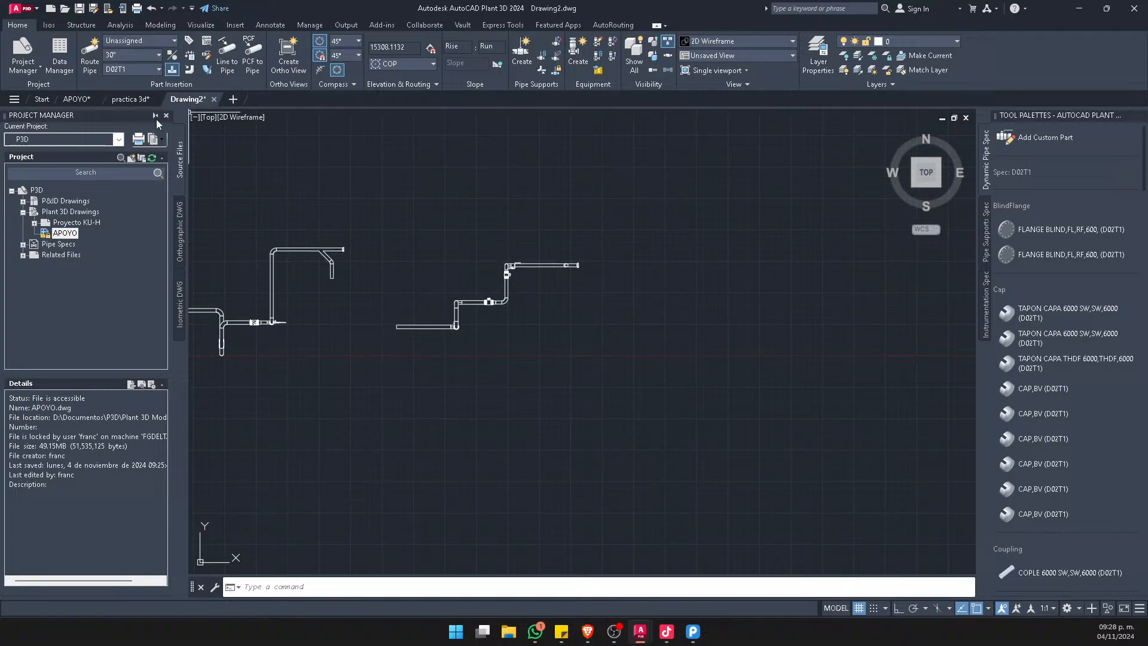
{"action": "left_click", "coordinate": [125, 98]}
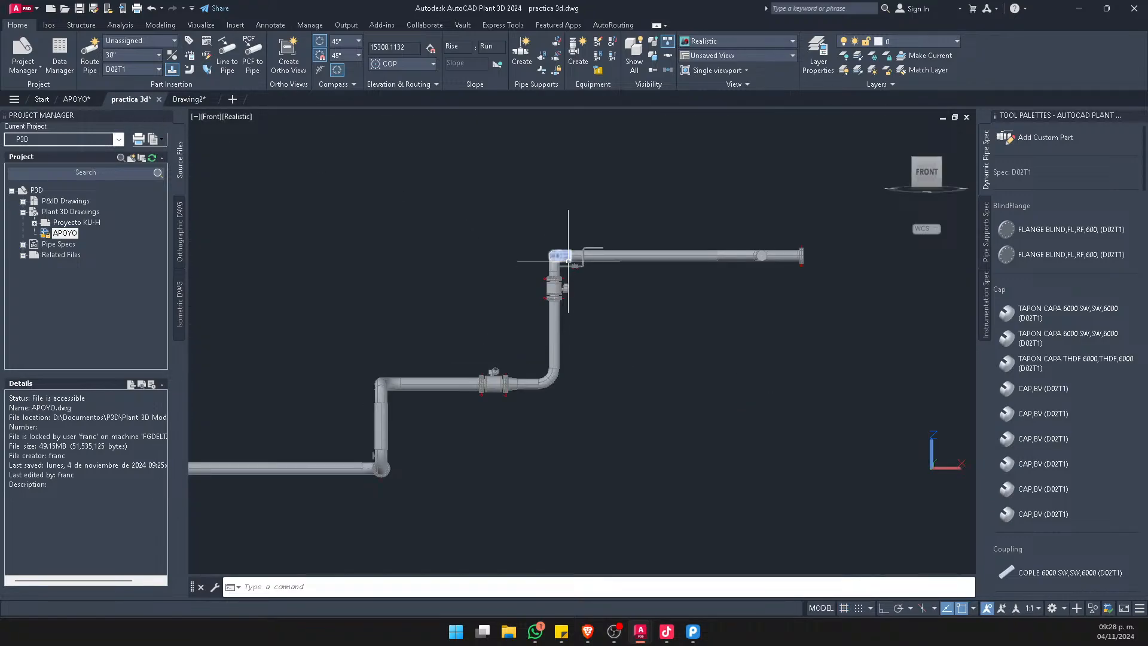
{"action": "key", "text": "ctrl+Tab"}
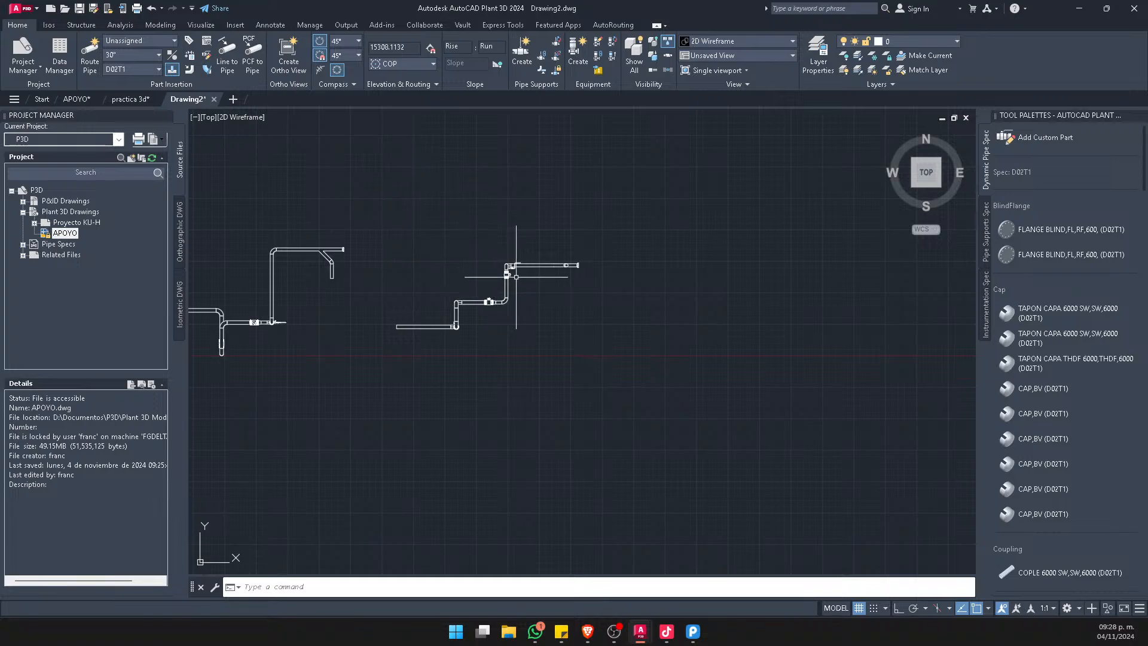
{"action": "scroll", "coordinate": [516, 276], "scroll_direction": "up", "scroll_amount": 2}
{"action": "scroll", "coordinate": [545, 265], "scroll_direction": "down", "scroll_amount": 2}
{"action": "scroll", "coordinate": [592, 249], "scroll_direction": "up", "scroll_amount": 2}
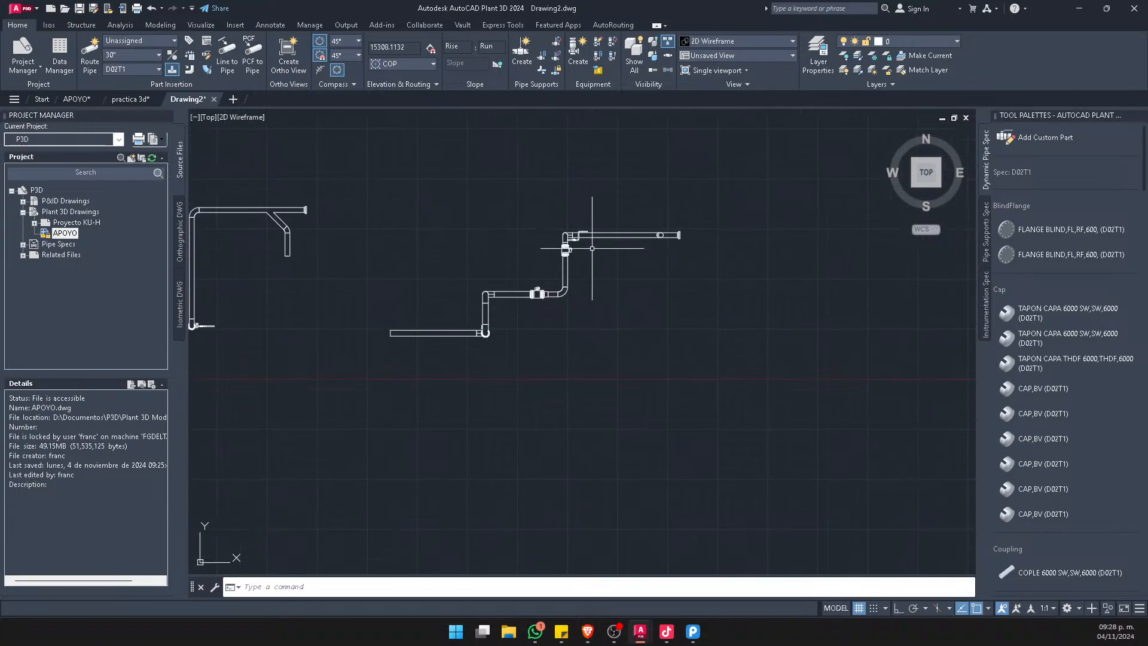
Draw a rectangle below the flattened front view in Drawing2
{"action": "type", "text": "rec"}
{"action": "key", "text": "Return"}
{"action": "left_click", "coordinate": [674, 368]}
{"action": "left_click", "coordinate": [533, 442]}
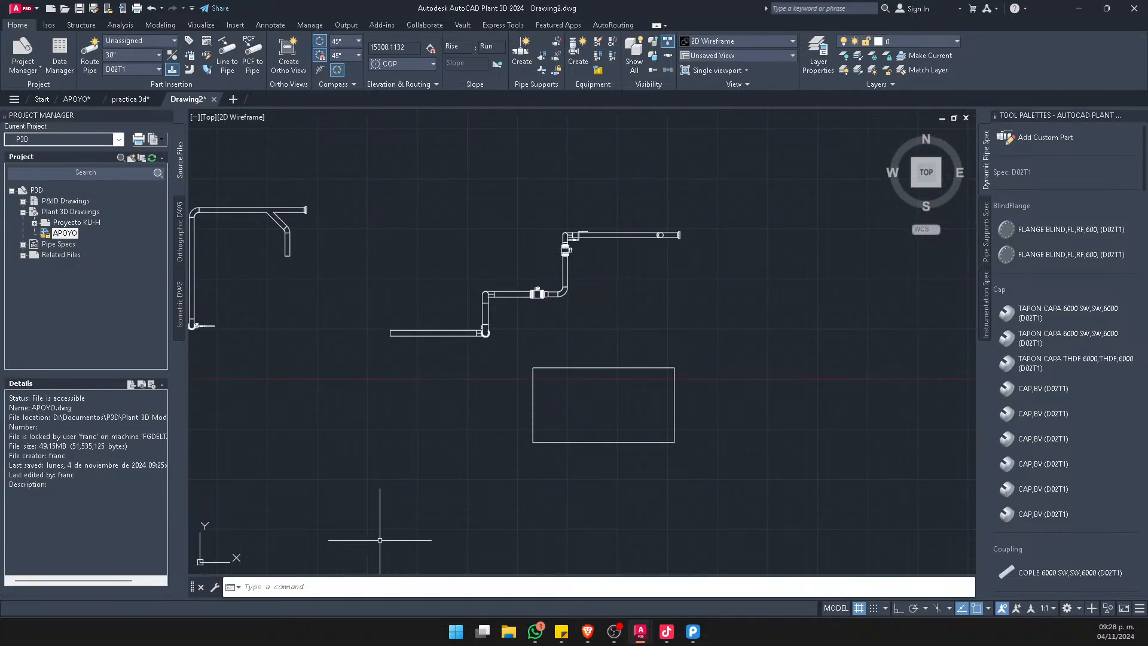
{"action": "scroll", "coordinate": [506, 311], "scroll_direction": "up", "scroll_amount": 2}
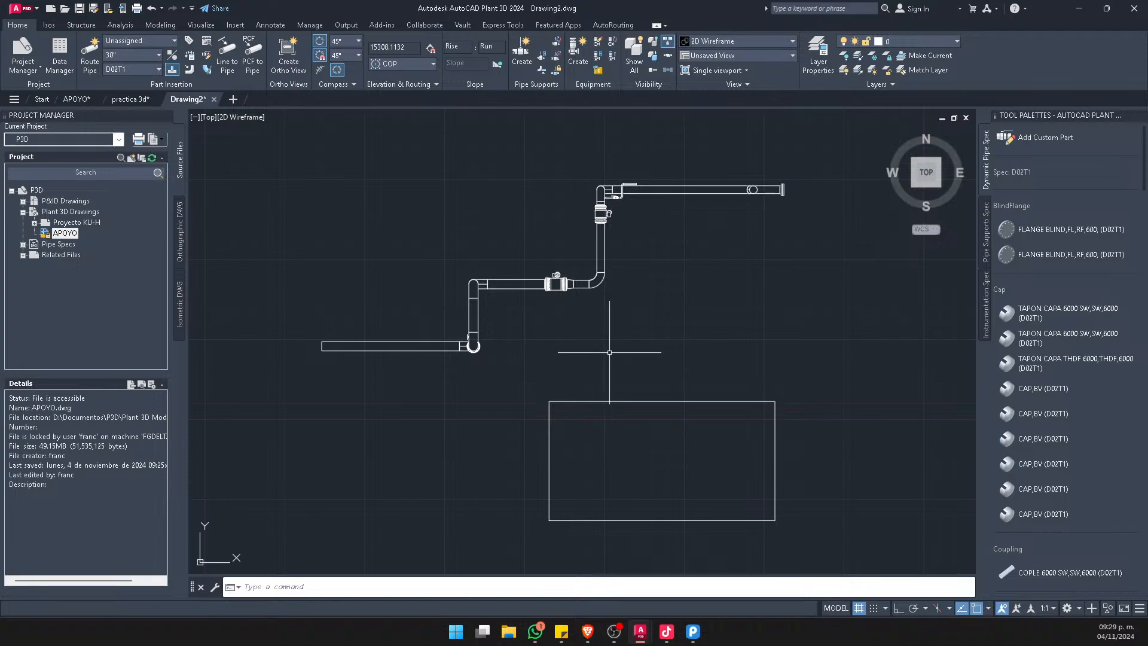
{"action": "scroll", "coordinate": [605, 344], "scroll_direction": "down", "scroll_amount": 3}
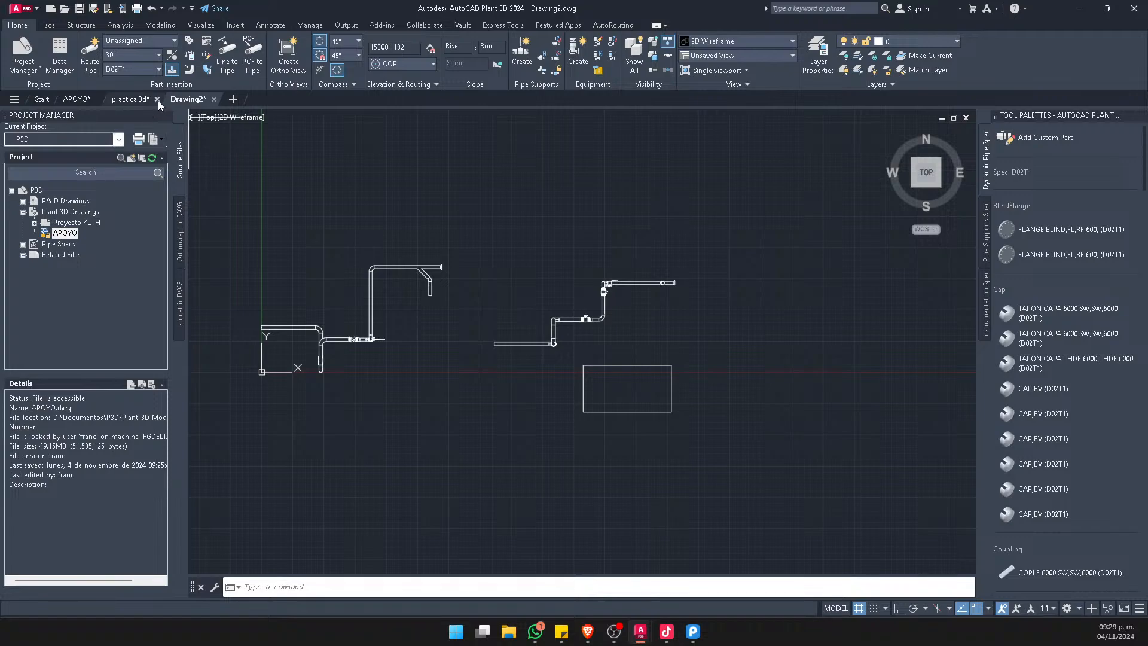
Close practica 3d and Drawing2 without saving their changes
{"action": "left_click", "coordinate": [157, 99]}
{"action": "left_click", "coordinate": [560, 339]}
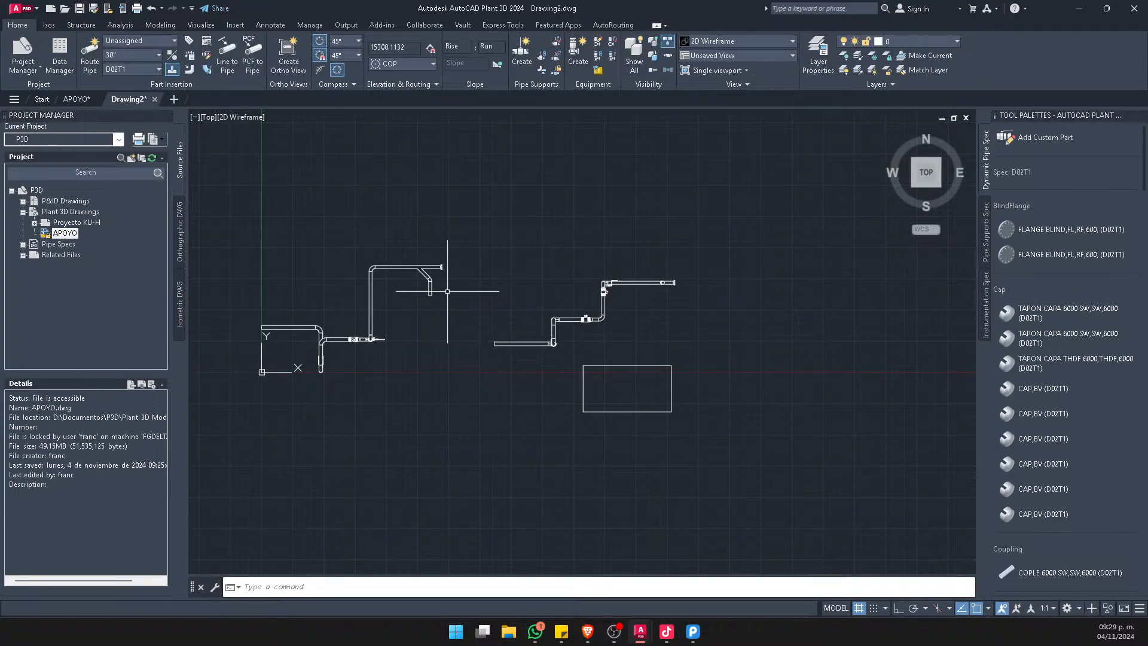
{"action": "left_click", "coordinate": [155, 99]}
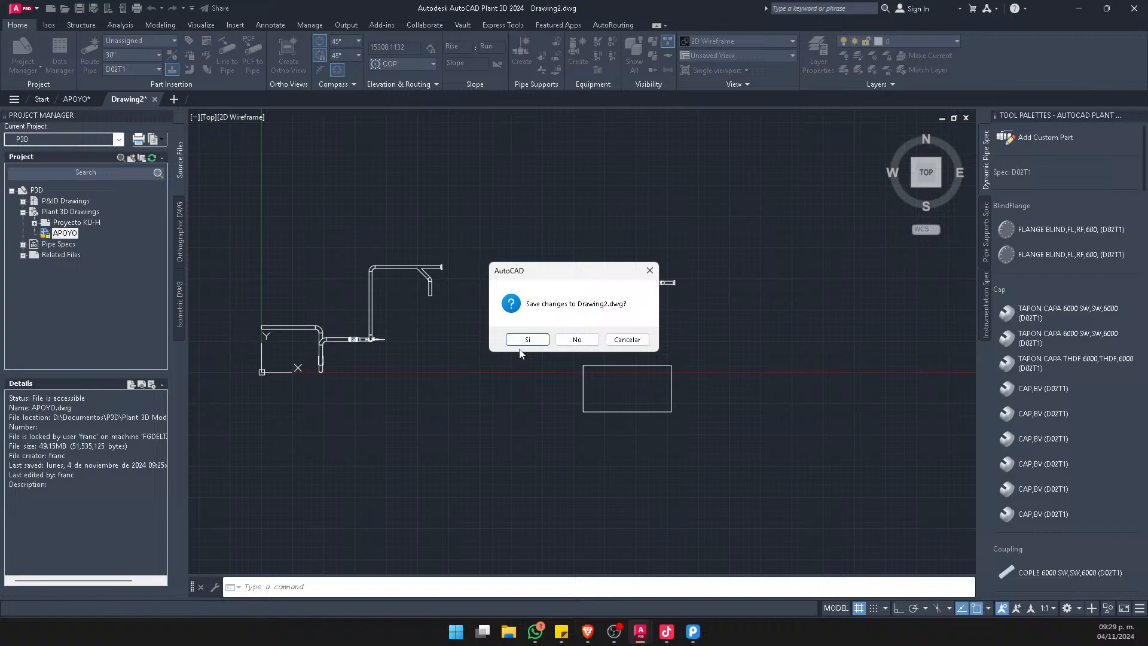
{"action": "left_click", "coordinate": [577, 340]}
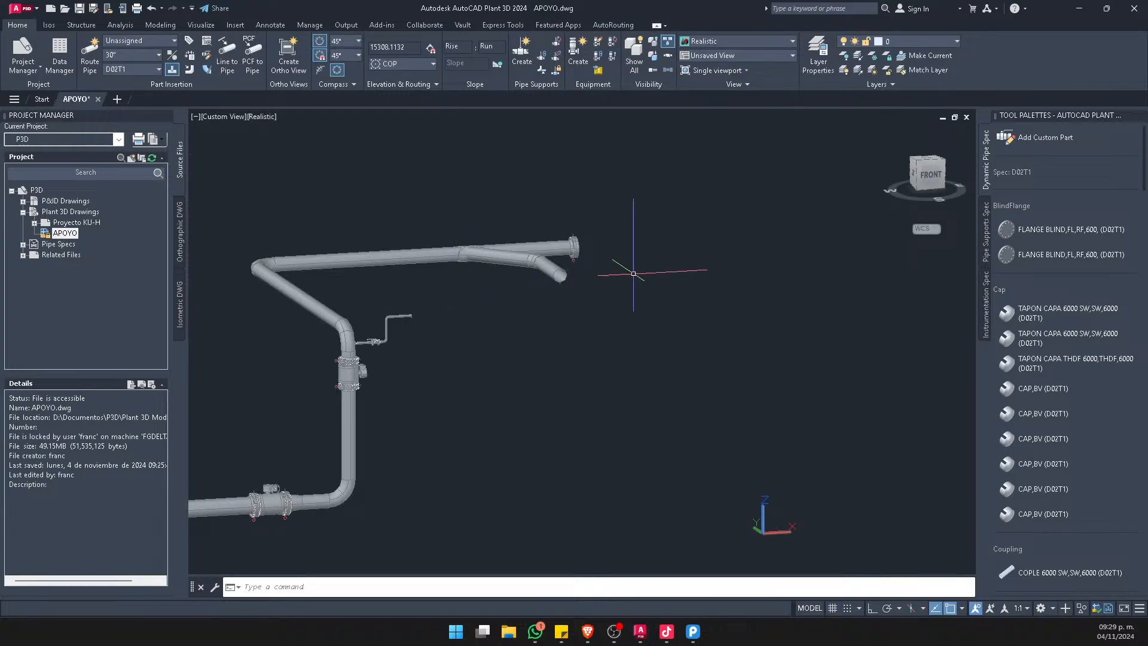
Show the whole APOYO piping model in the SW Isometric view and inspect the details of its 30" upper pipe
{"action": "left_click", "coordinate": [912, 159]}
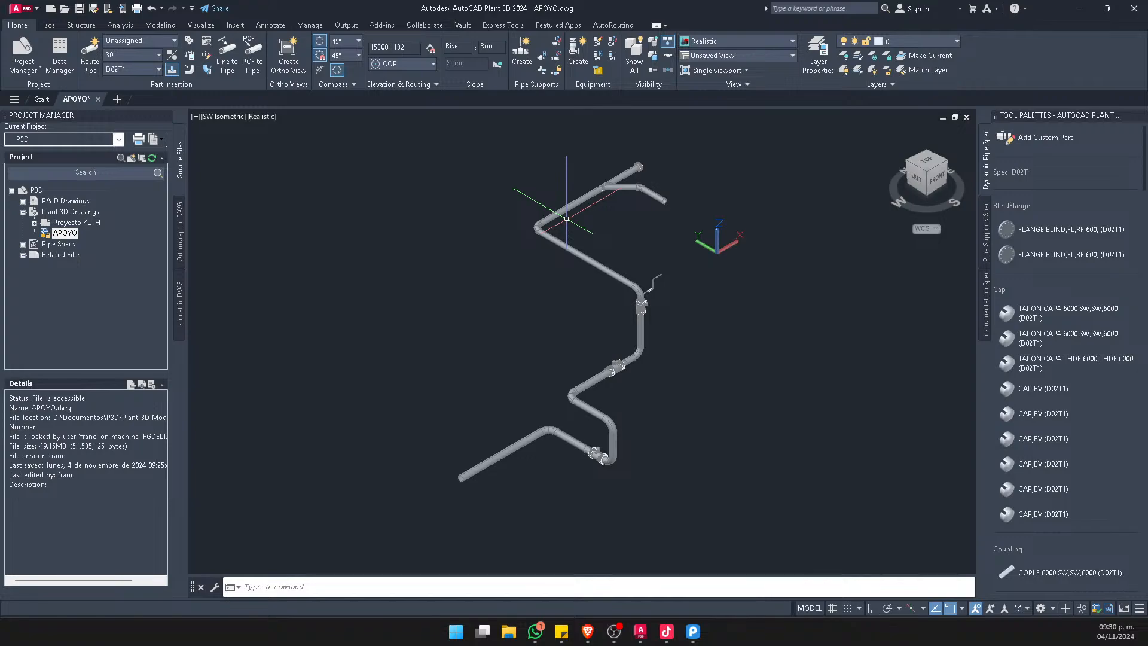
{"action": "mouse_move", "coordinate": [572, 210]}
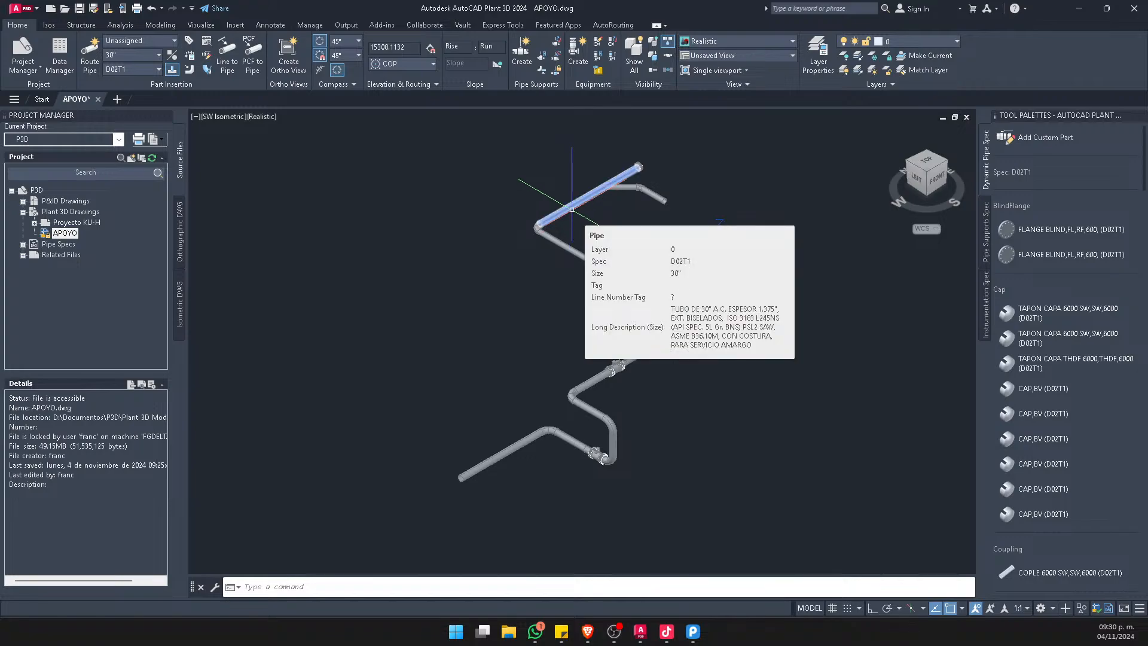
{"action": "middle_click_drag", "start_coordinate": [650, 375], "coordinate": [630, 385]}
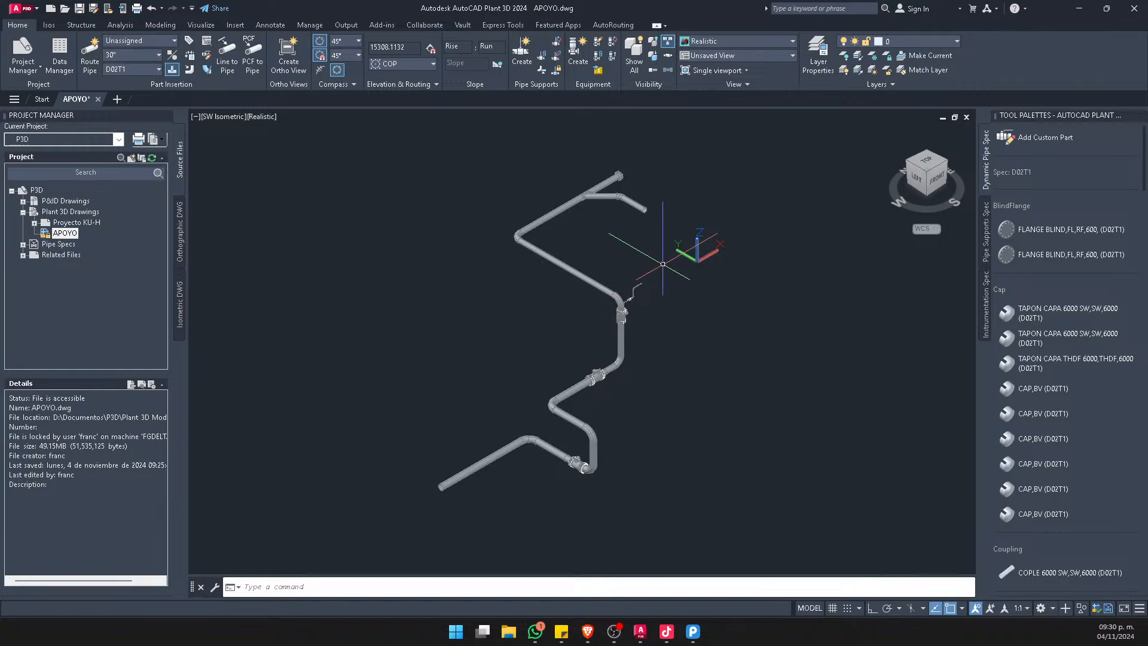
Extend the lowest pipe run from its free end with three more horizontal segments joined by 90° turns
{"action": "left_click", "coordinate": [460, 479]}
{"action": "scroll", "coordinate": [460, 480], "scroll_direction": "up", "scroll_amount": 2}
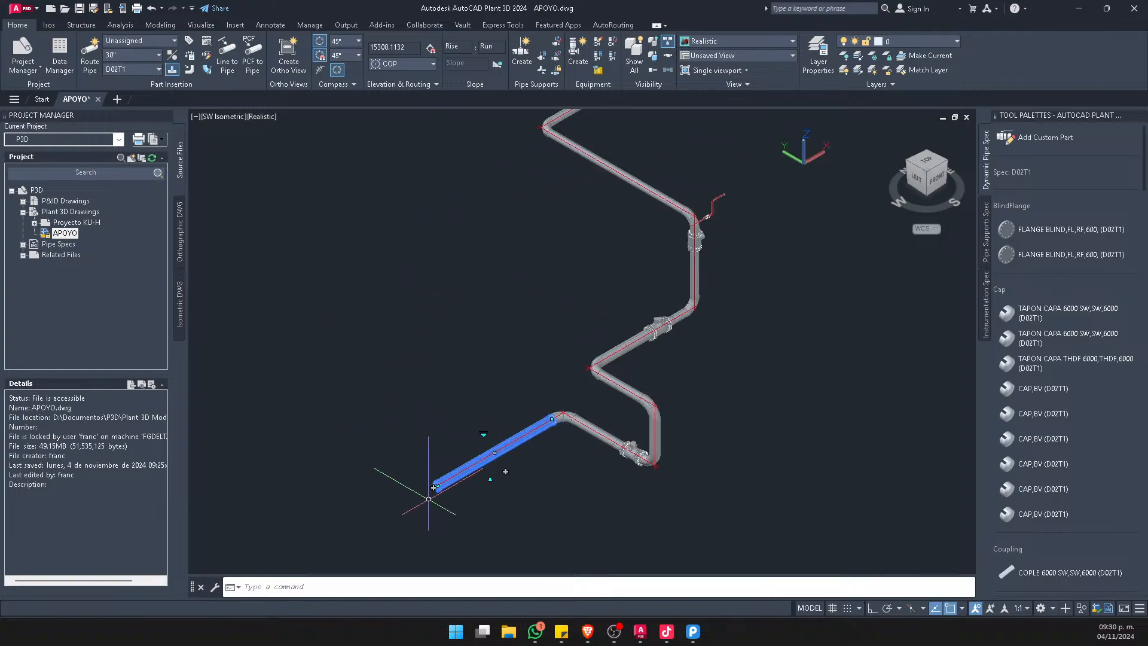
{"action": "left_click", "coordinate": [438, 486]}
{"action": "key", "text": "Escape"}
{"action": "left_click", "coordinate": [434, 488]}
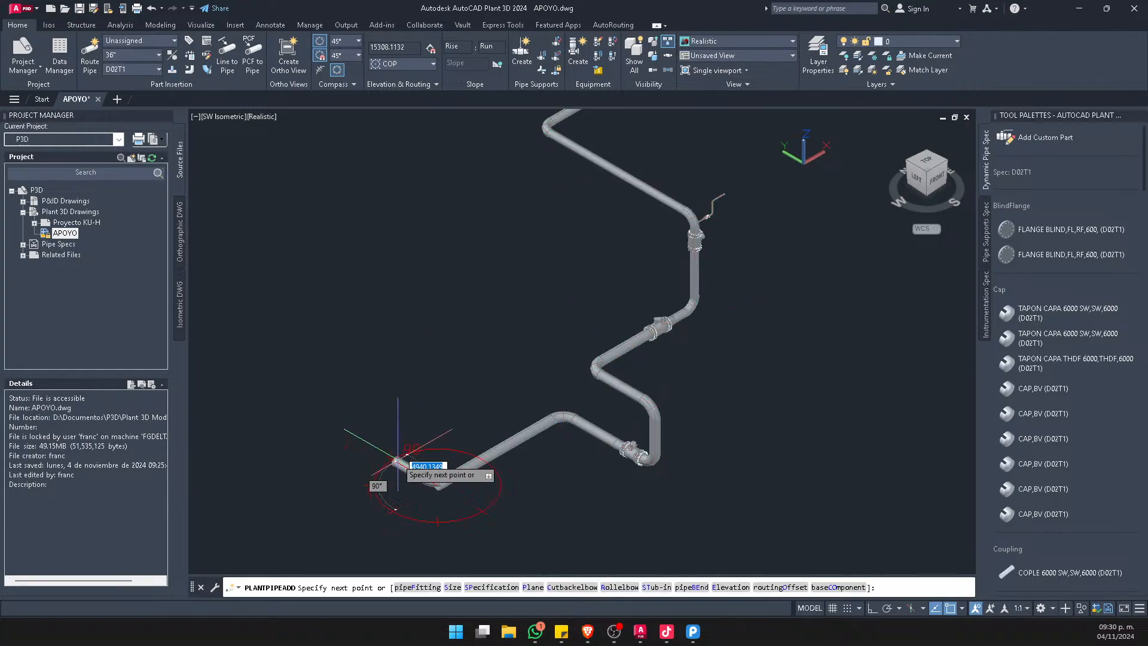
{"action": "left_click", "coordinate": [297, 400]}
{"action": "left_click", "coordinate": [421, 329]}
{"action": "left_click", "coordinate": [225, 215]}
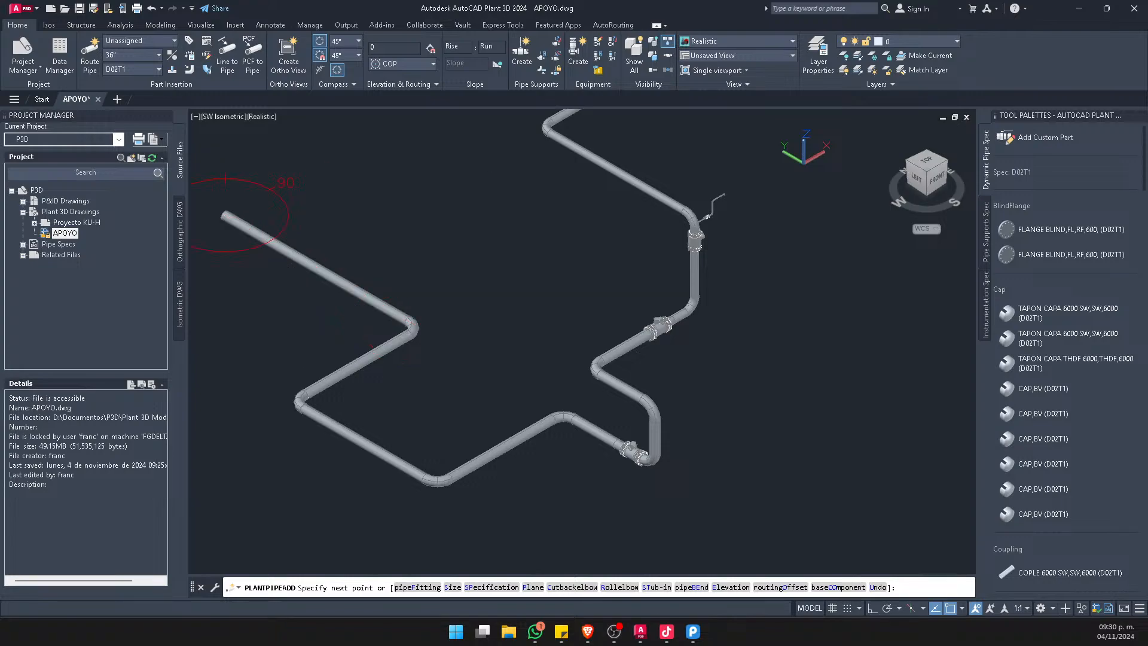
{"action": "key", "text": "Escape"}
Continue the extended pipe run from its new free end with three long segments that loop around the front of the existing piping
{"action": "scroll", "coordinate": [391, 262], "scroll_direction": "down", "scroll_amount": 2}
{"action": "scroll", "coordinate": [393, 259], "scroll_direction": "down", "scroll_amount": 3}
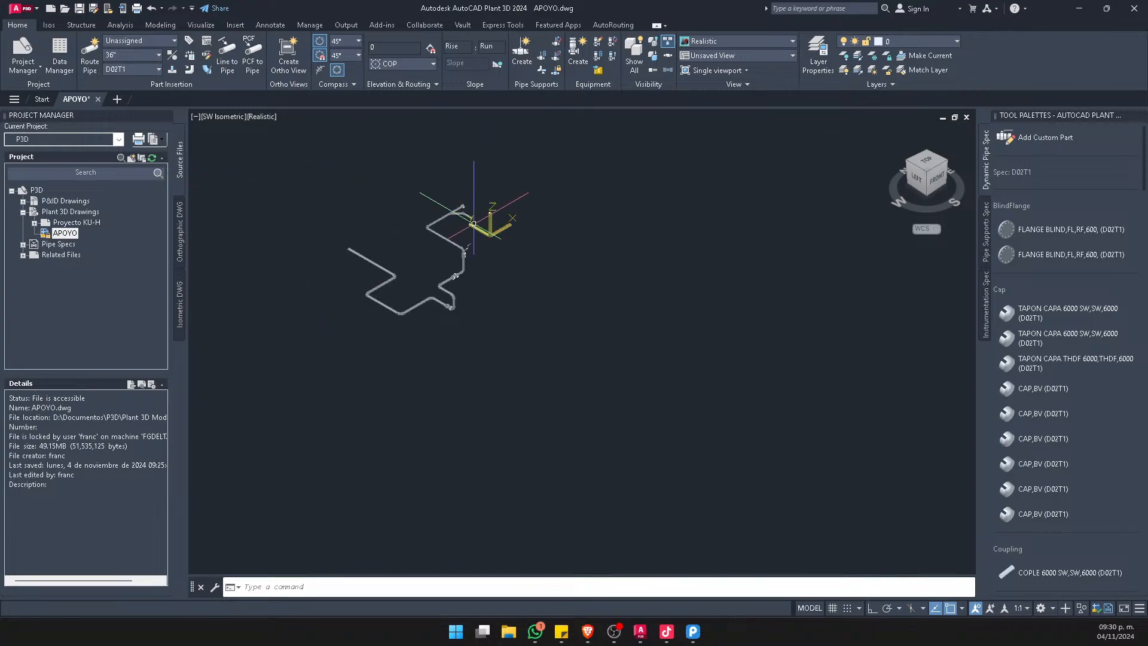
{"action": "middle_click_drag", "start_coordinate": [475, 195], "coordinate": [489, 359], "text": "shift"}
{"action": "scroll", "coordinate": [375, 233], "scroll_direction": "up", "scroll_amount": 4}
{"action": "left_click", "coordinate": [327, 234]}
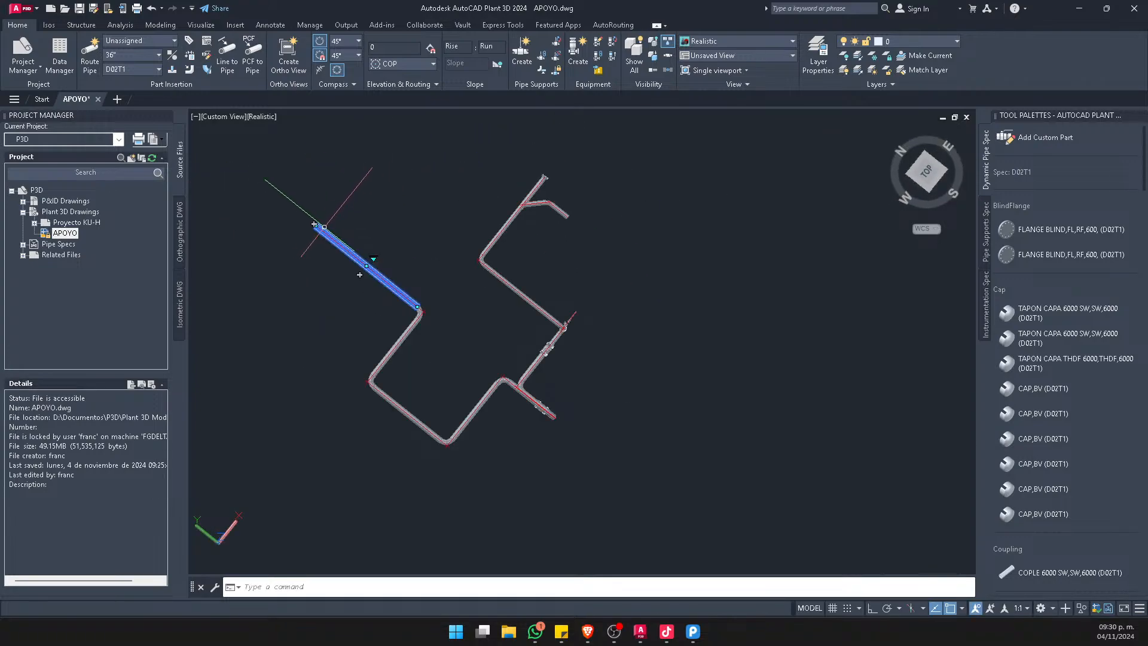
{"action": "left_click", "coordinate": [314, 223]}
{"action": "left_click", "coordinate": [190, 383]}
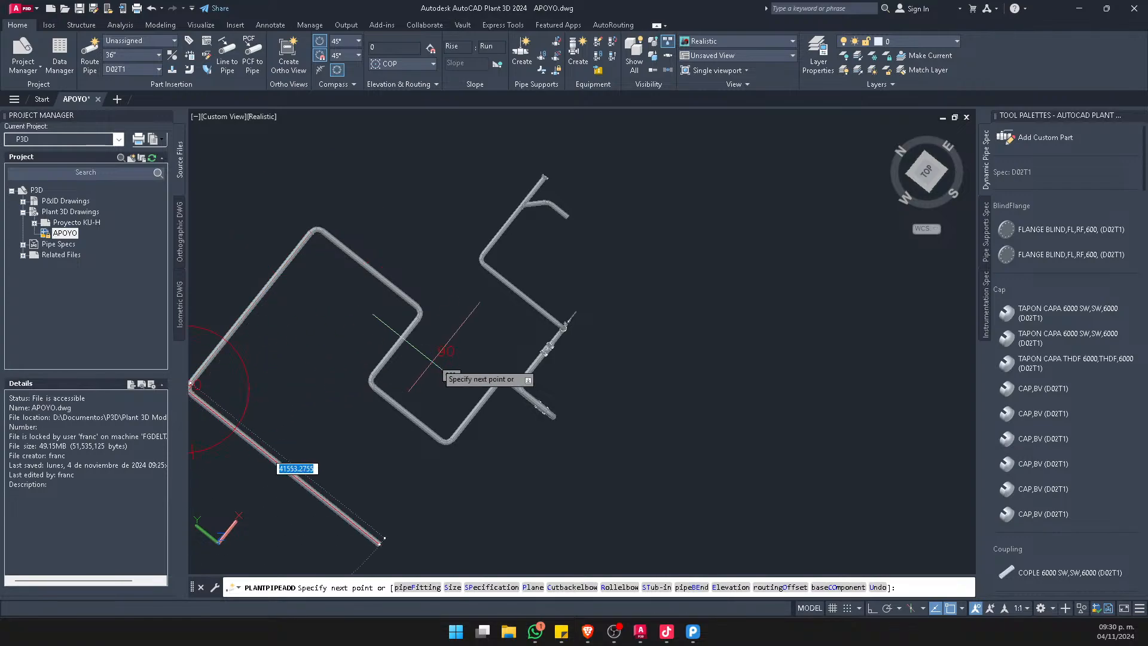
{"action": "scroll", "coordinate": [427, 347], "scroll_direction": "down", "scroll_amount": 2}
{"action": "left_click", "coordinate": [508, 504]}
{"action": "left_click", "coordinate": [622, 373]}
{"action": "key", "text": "Escape"}
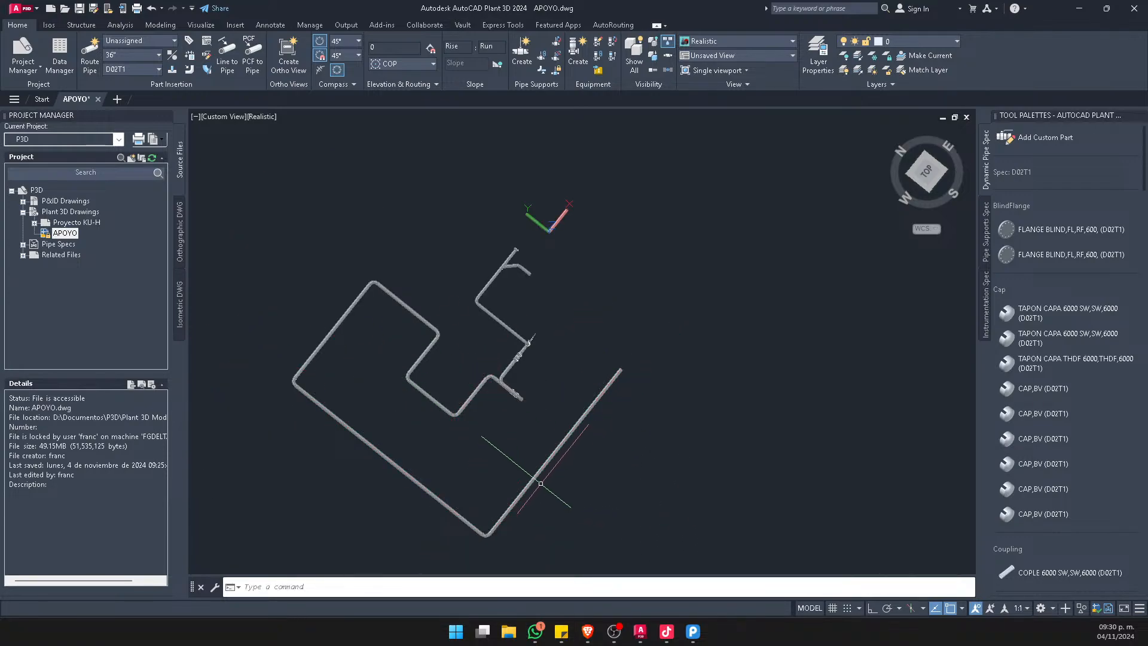
{"action": "middle_click_drag", "start_coordinate": [538, 482], "coordinate": [777, 437], "text": "shift"}
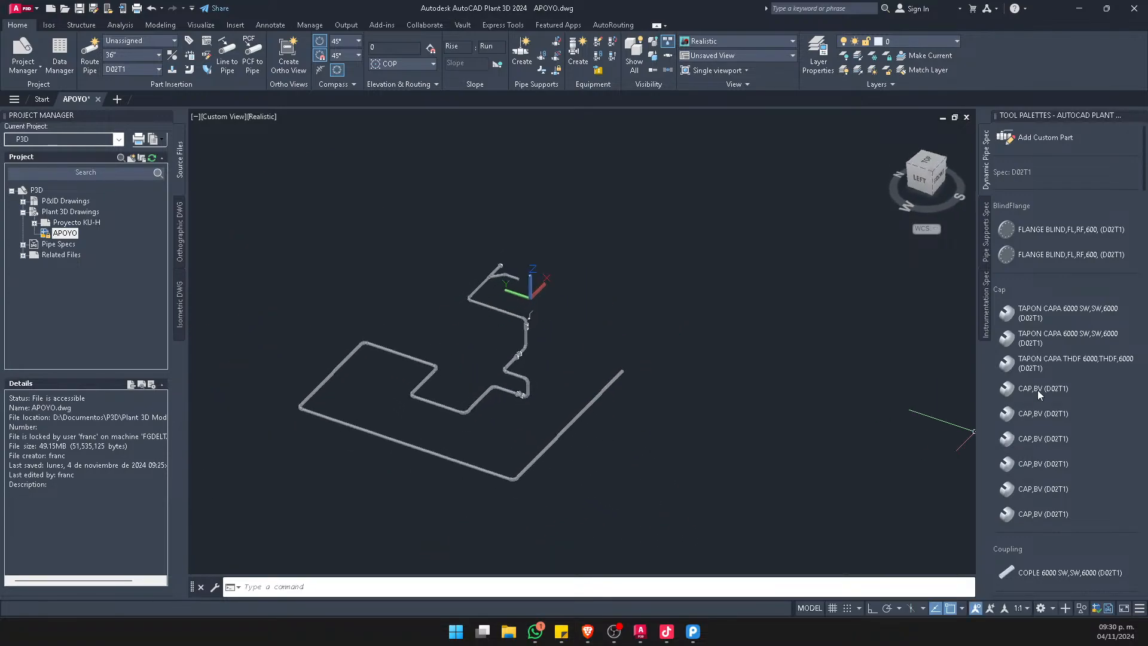
Insert a VALVULA ESFERICA CLASE 600 RF valve into the long front pipe and another into the open-ended long pipe, both at rotation 0
{"action": "scroll", "coordinate": [1038, 389], "scroll_direction": "down", "scroll_amount": 8}
{"action": "scroll", "coordinate": [1077, 458], "scroll_direction": "down", "scroll_amount": 10}
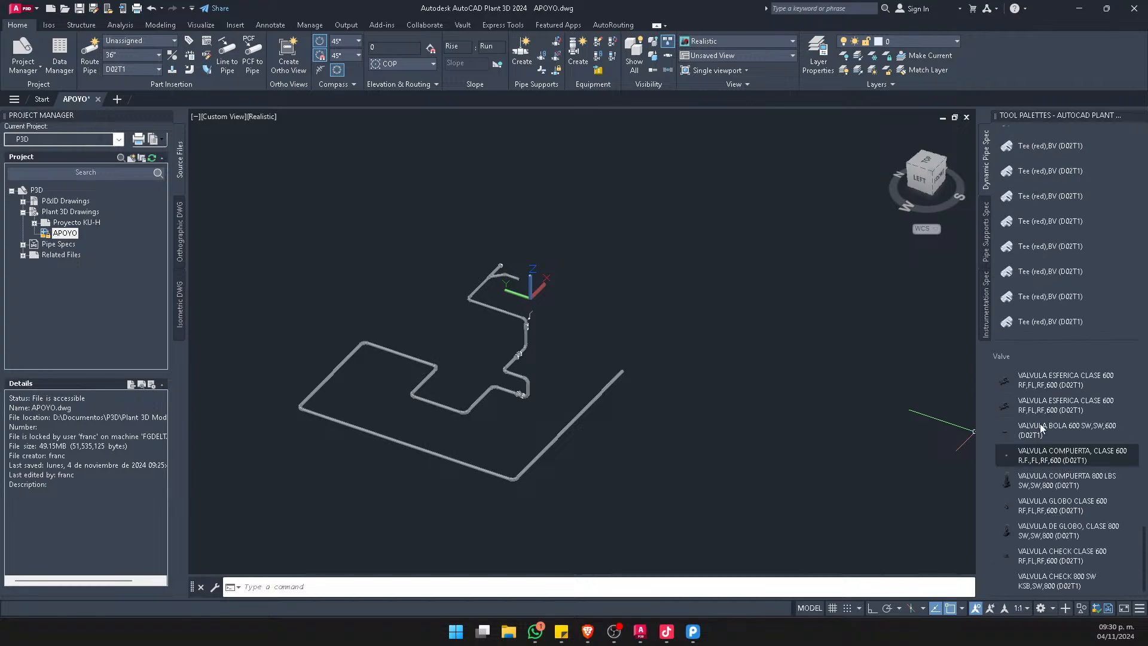
{"action": "left_click", "coordinate": [1041, 384]}
{"action": "scroll", "coordinate": [410, 455], "scroll_direction": "up", "scroll_amount": 4}
{"action": "left_click", "coordinate": [435, 432]}
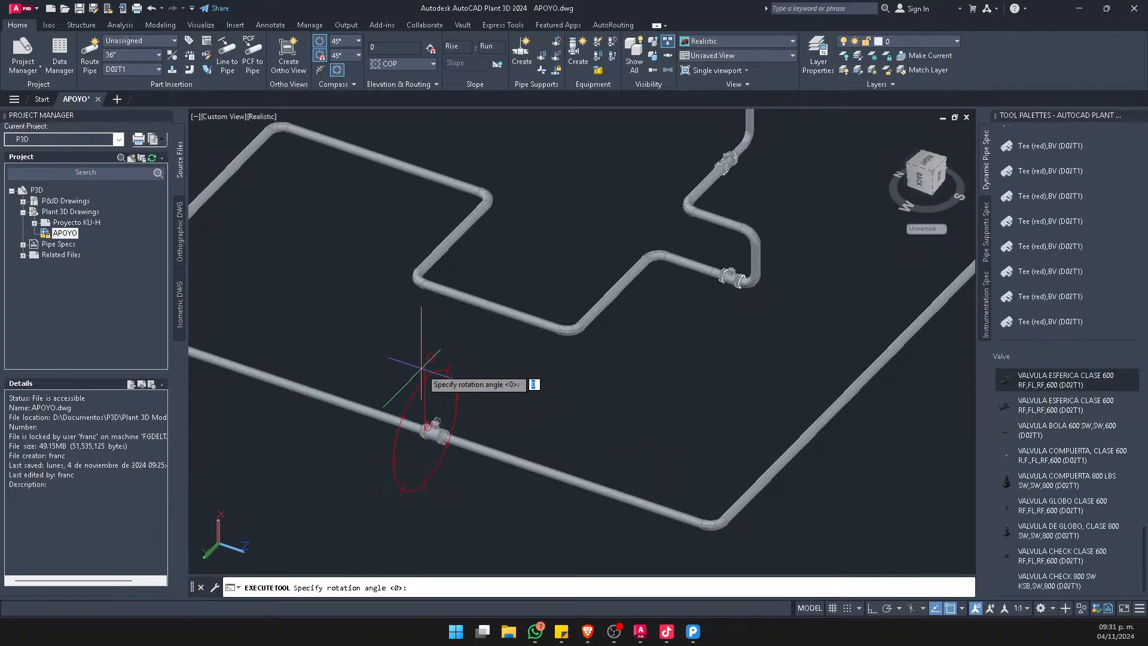
{"action": "key", "text": "Return"}
{"action": "left_click", "coordinate": [861, 376]}
{"action": "key", "text": "Return"}
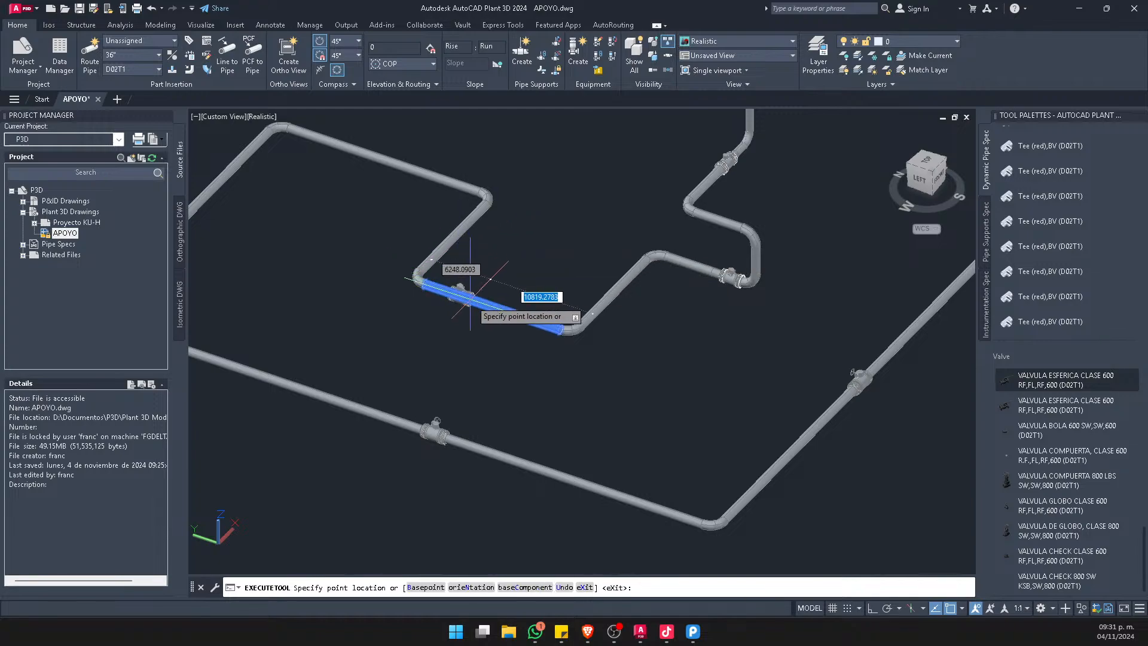
Add the same spherical valve at rotation 0 to three more runs: the inner horizontal pipe, the outer side pipe and the rear pipe
{"action": "left_click", "coordinate": [481, 302]}
{"action": "key", "text": "Return"}
{"action": "middle_click_drag", "start_coordinate": [545, 272], "coordinate": [785, 314]}
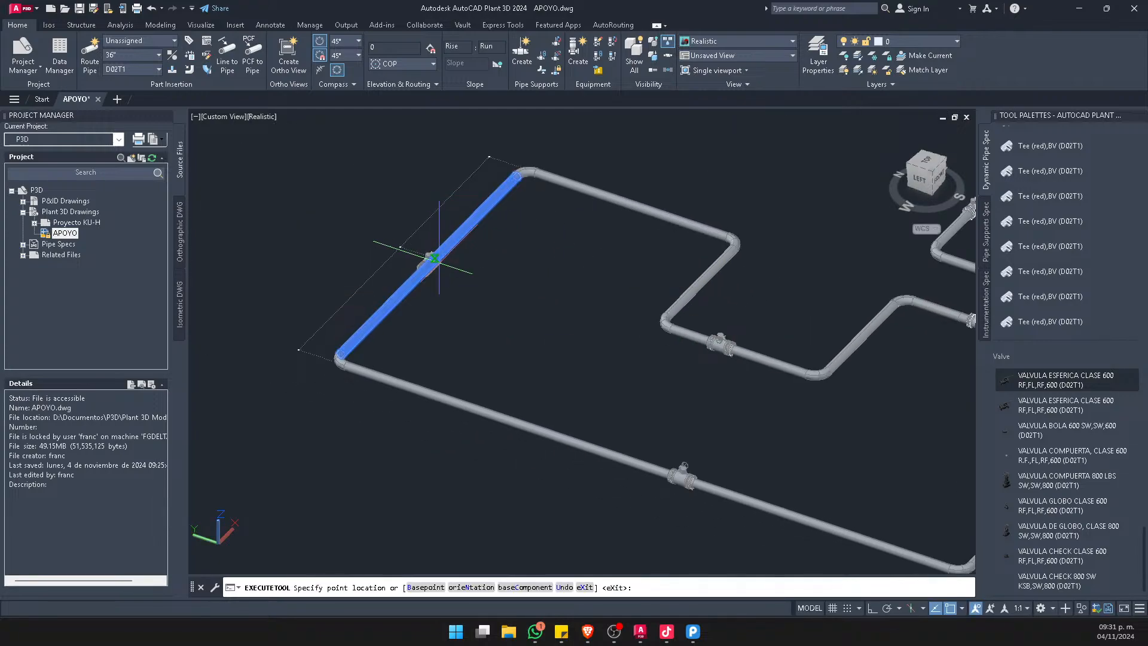
{"action": "left_click", "coordinate": [622, 201]}
{"action": "key", "text": "Return"}
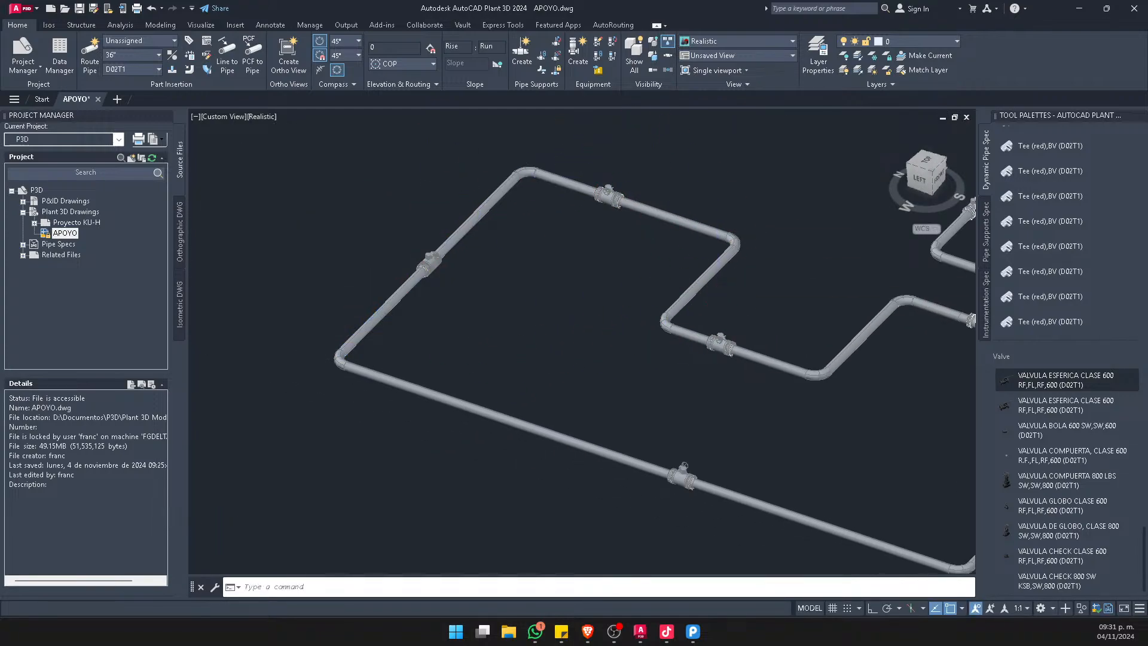
Show the whole extended piping model with its valves in the SW Isometric view
{"action": "scroll", "coordinate": [421, 365], "scroll_direction": "down", "scroll_amount": 6}
{"action": "scroll", "coordinate": [395, 370], "scroll_direction": "down", "scroll_amount": 2}
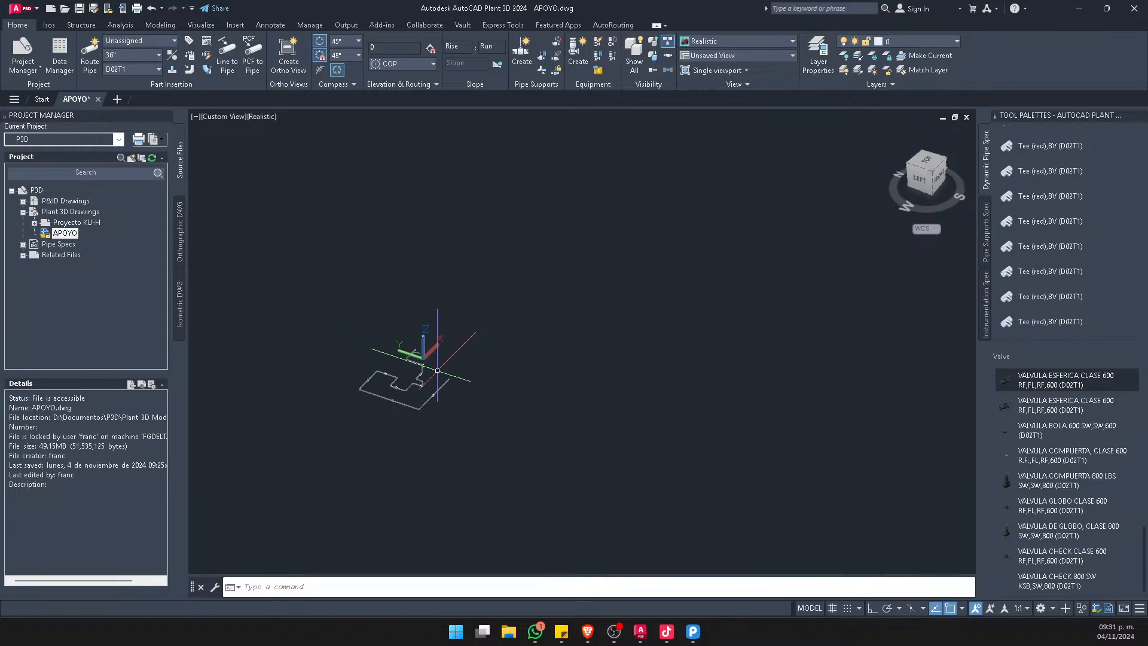
{"action": "scroll", "coordinate": [455, 381], "scroll_direction": "up", "scroll_amount": 6}
{"action": "left_click", "coordinate": [932, 172]}
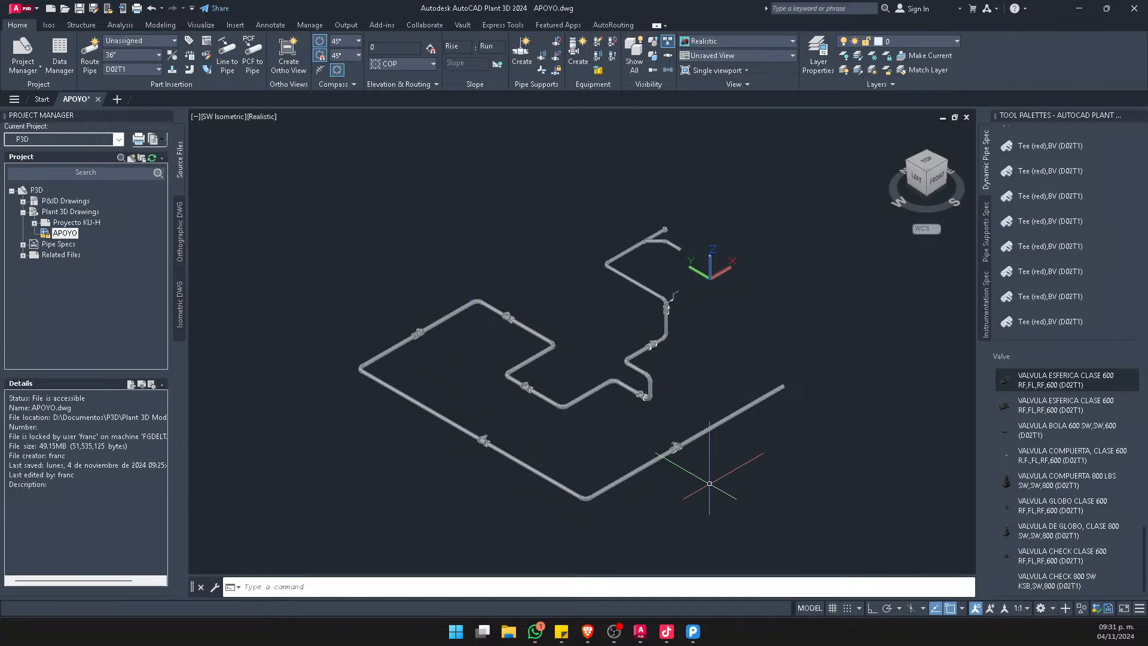
Start an orthographic view of the model in a new orthographic drawing named practica tiktok
{"action": "left_click", "coordinate": [293, 51]}
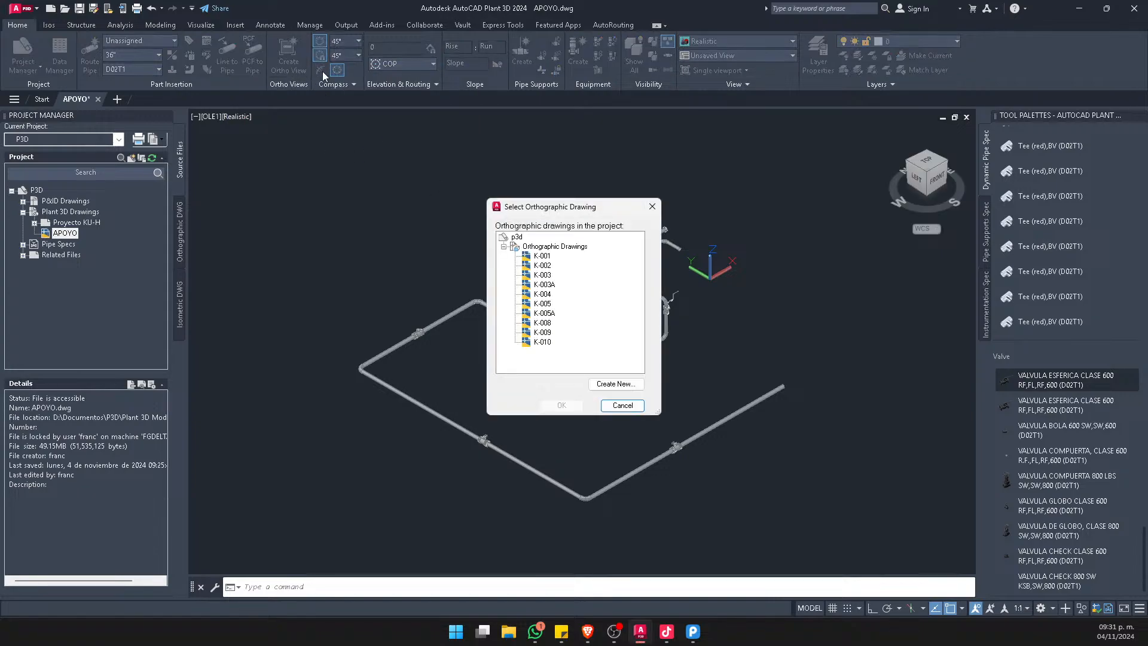
{"action": "left_click", "coordinate": [504, 246]}
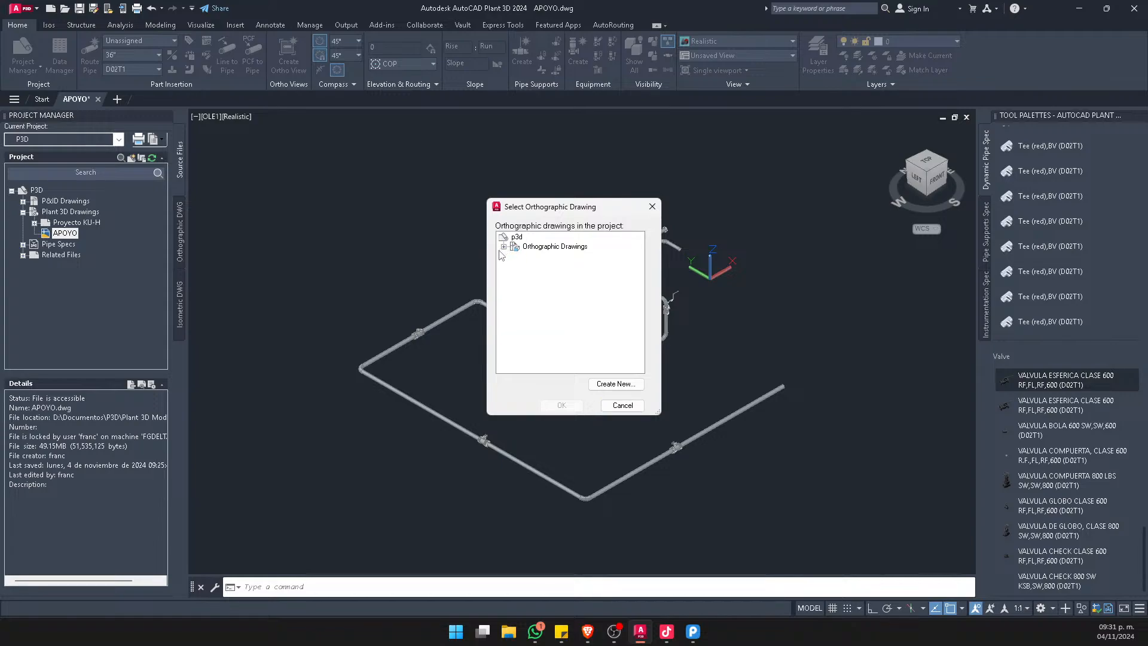
{"action": "left_click", "coordinate": [504, 247]}
{"action": "left_click", "coordinate": [505, 246]}
{"action": "left_click", "coordinate": [611, 383]}
{"action": "left_click_drag", "start_coordinate": [215, 40], "coordinate": [494, 96]}
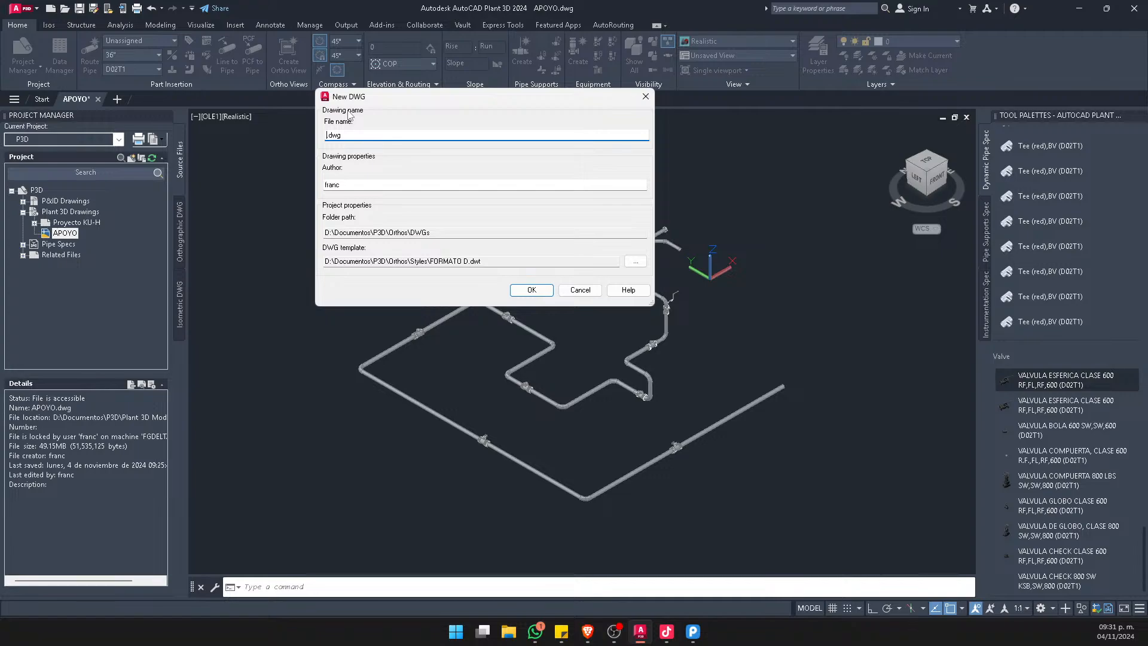
{"action": "type", "text": "practica tiktok"}
Choose the PID ANSI D -Color Dependent Plot Styles template and create the orthographic drawing
{"action": "left_click", "coordinate": [635, 261]}
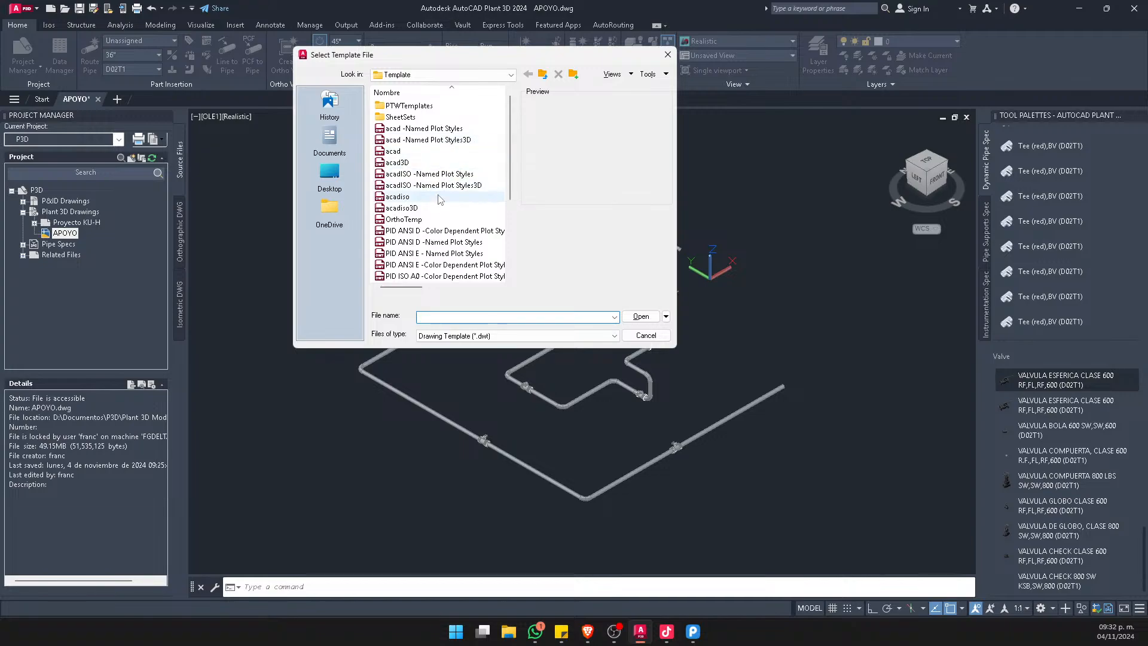
{"action": "left_click", "coordinate": [668, 54]}
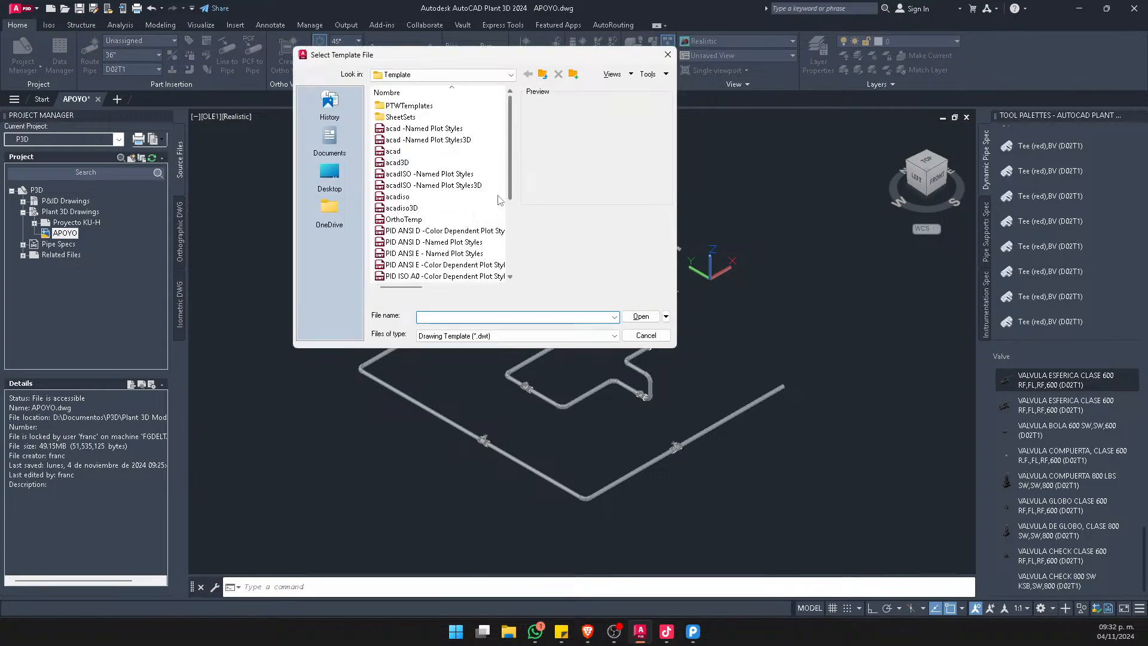
{"action": "left_click", "coordinate": [456, 164]}
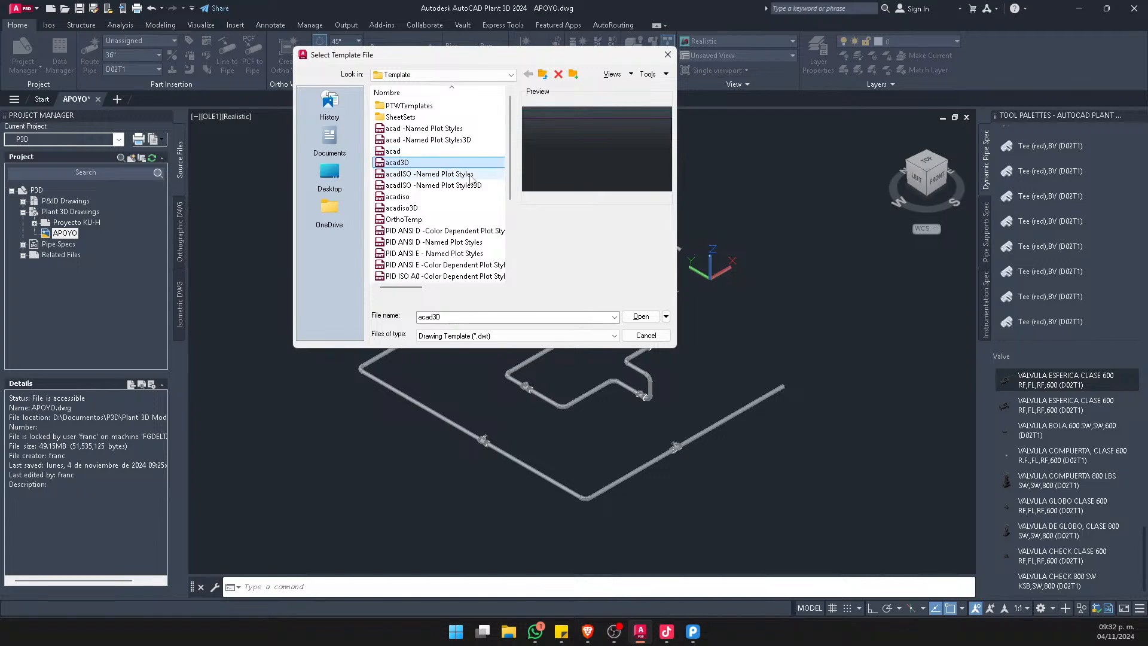
{"action": "left_click_drag", "start_coordinate": [511, 176], "coordinate": [511, 250]}
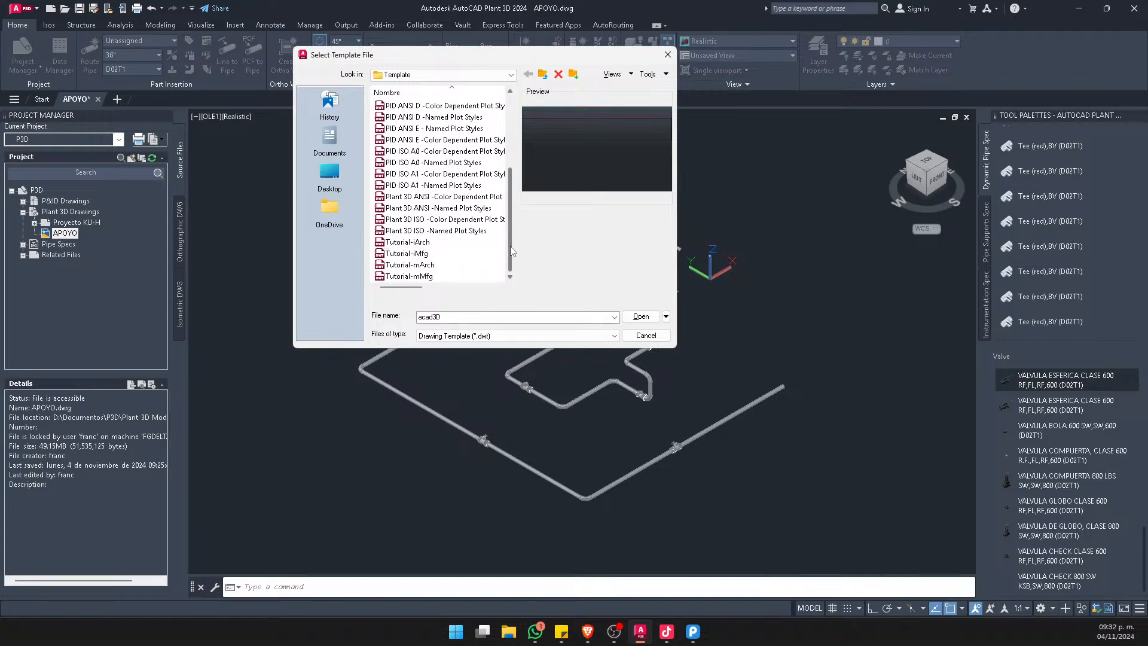
{"action": "scroll", "coordinate": [475, 245], "scroll_direction": "up", "scroll_amount": 2}
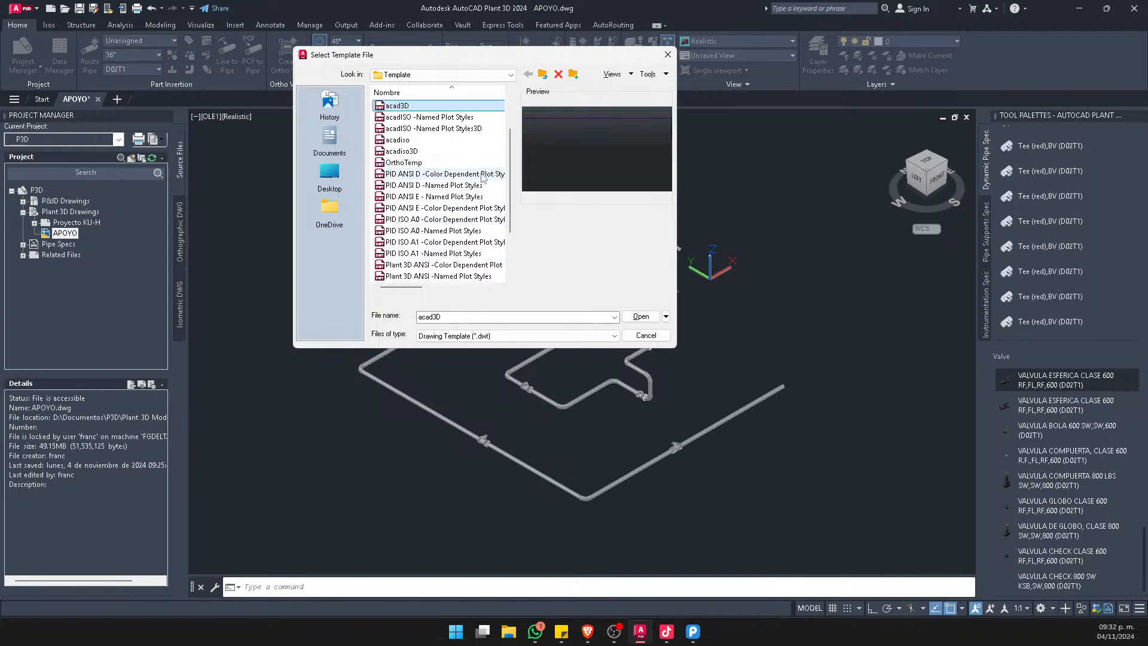
{"action": "left_click", "coordinate": [454, 174]}
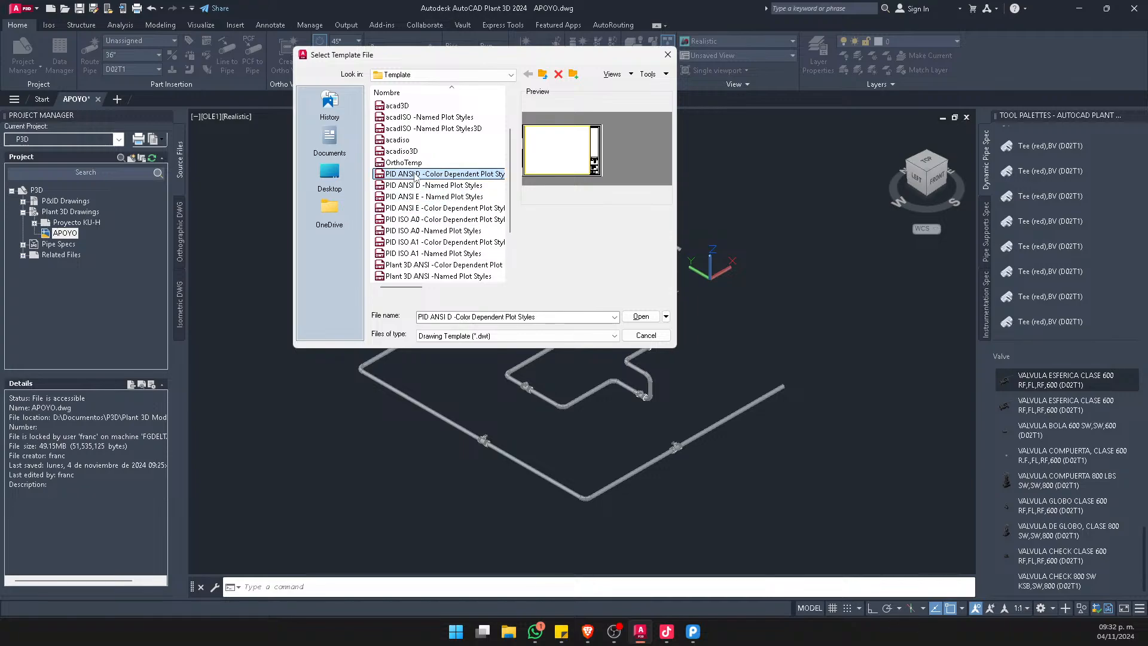
{"action": "left_click", "coordinate": [636, 315]}
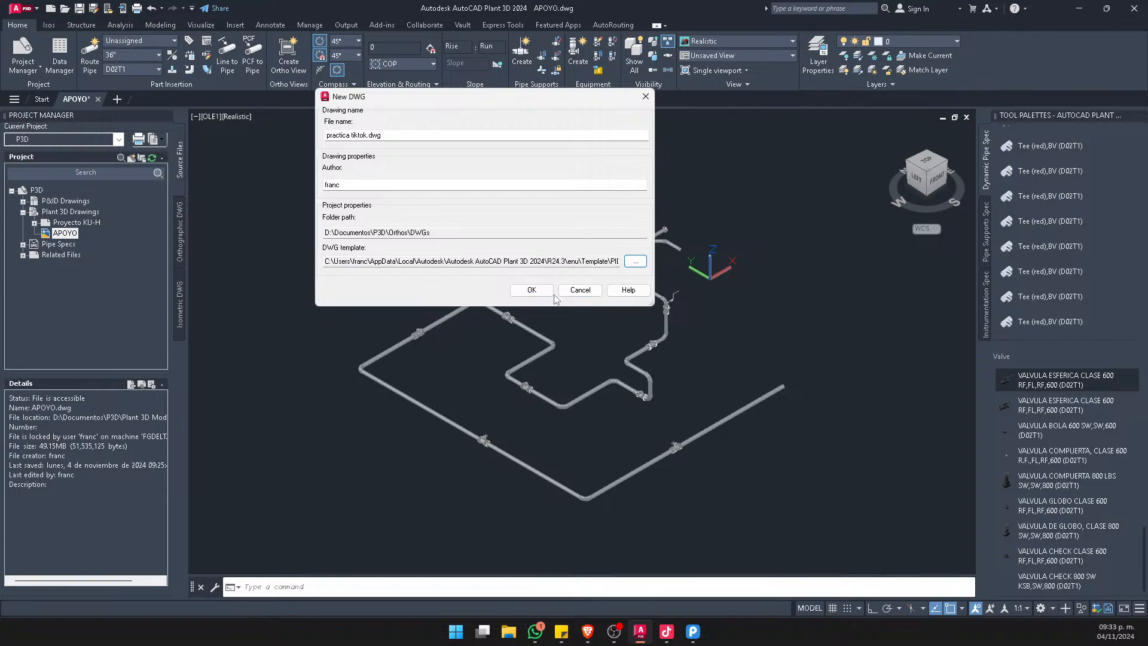
{"action": "left_click", "coordinate": [530, 290]}
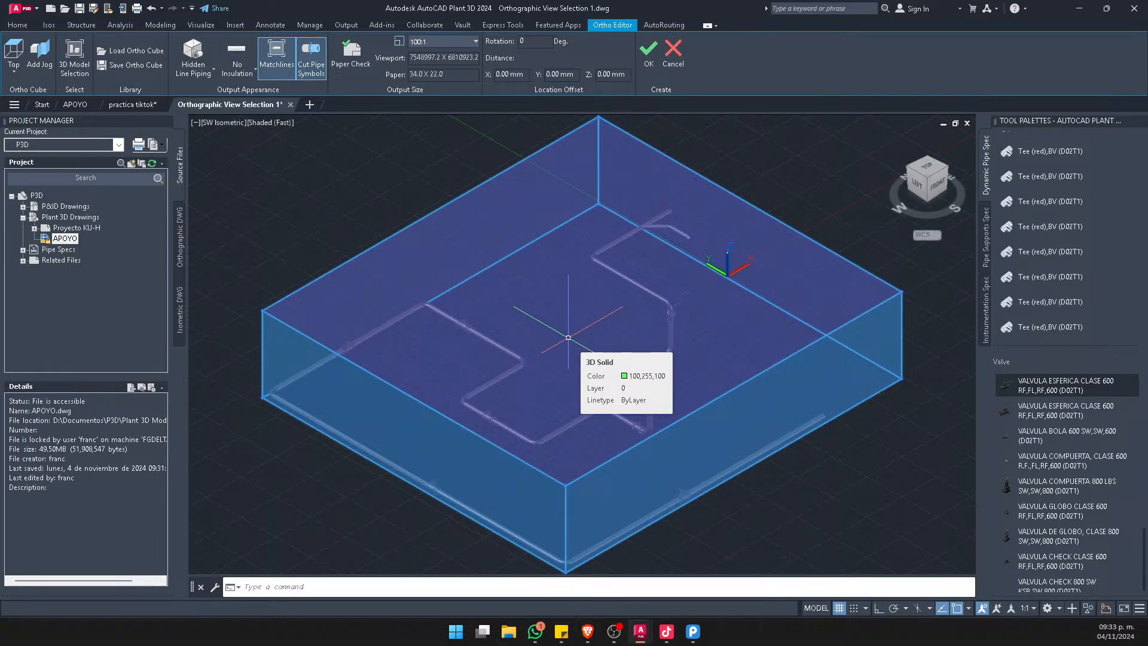
Examine from several angles how the ortho cube encloses the piping model
{"action": "scroll", "coordinate": [568, 337], "scroll_direction": "down", "scroll_amount": 3}
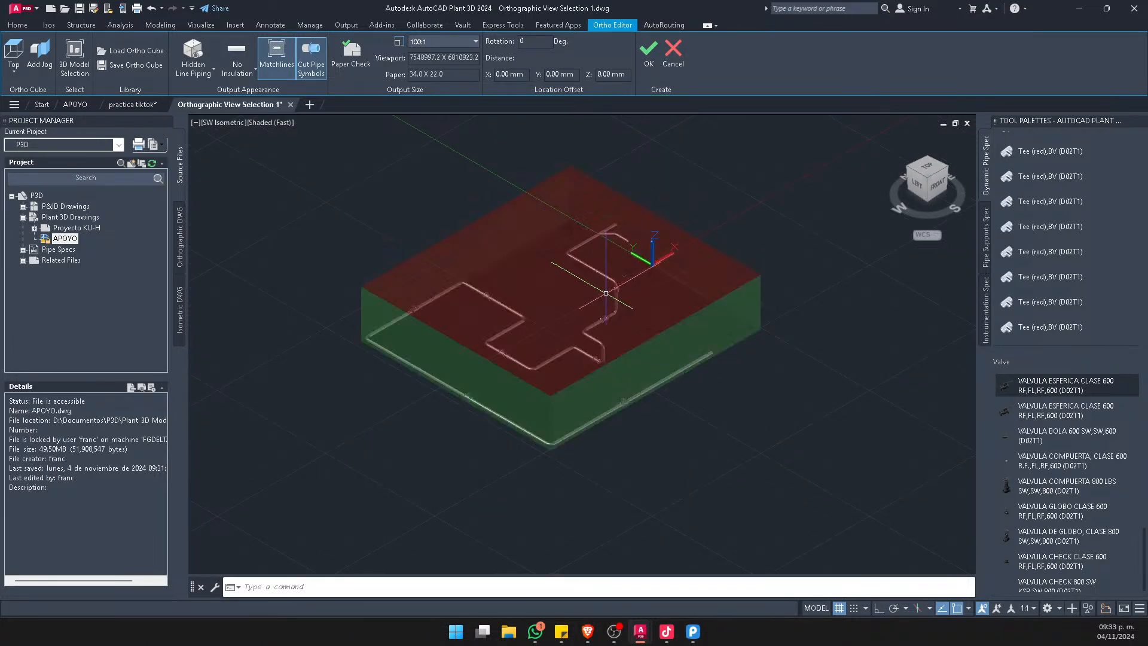
{"action": "middle_click_drag", "start_coordinate": [605, 293], "coordinate": [594, 356], "text": "shift"}
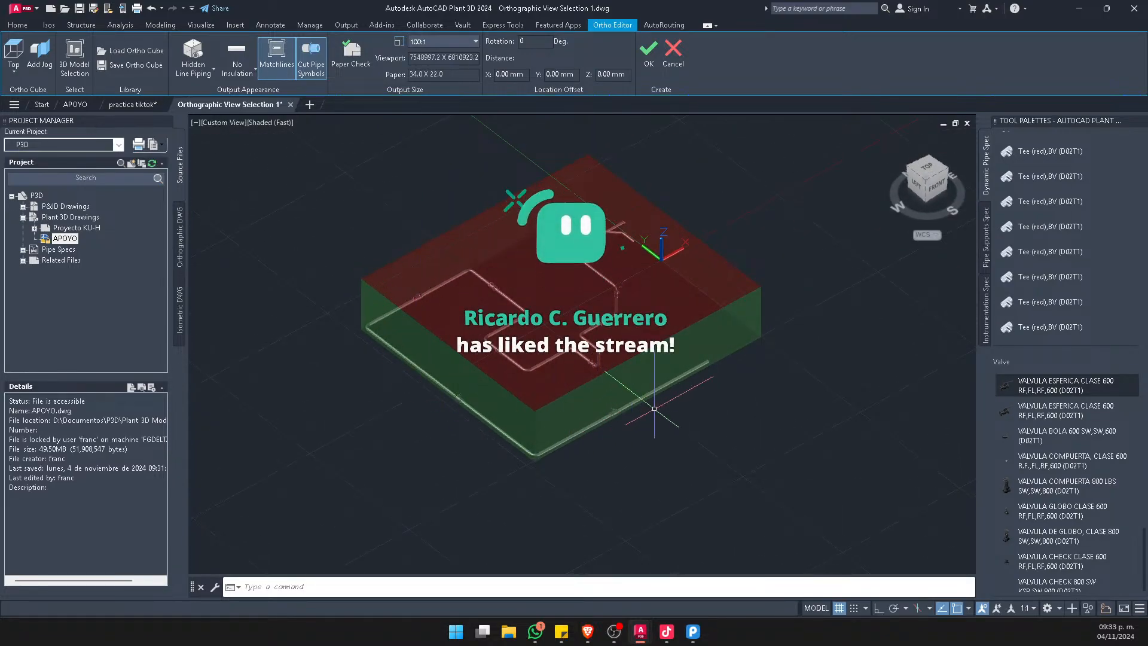
{"action": "scroll", "coordinate": [667, 282], "scroll_direction": "up", "scroll_amount": 2}
{"action": "middle_click_drag", "start_coordinate": [665, 280], "coordinate": [659, 259], "text": "shift"}
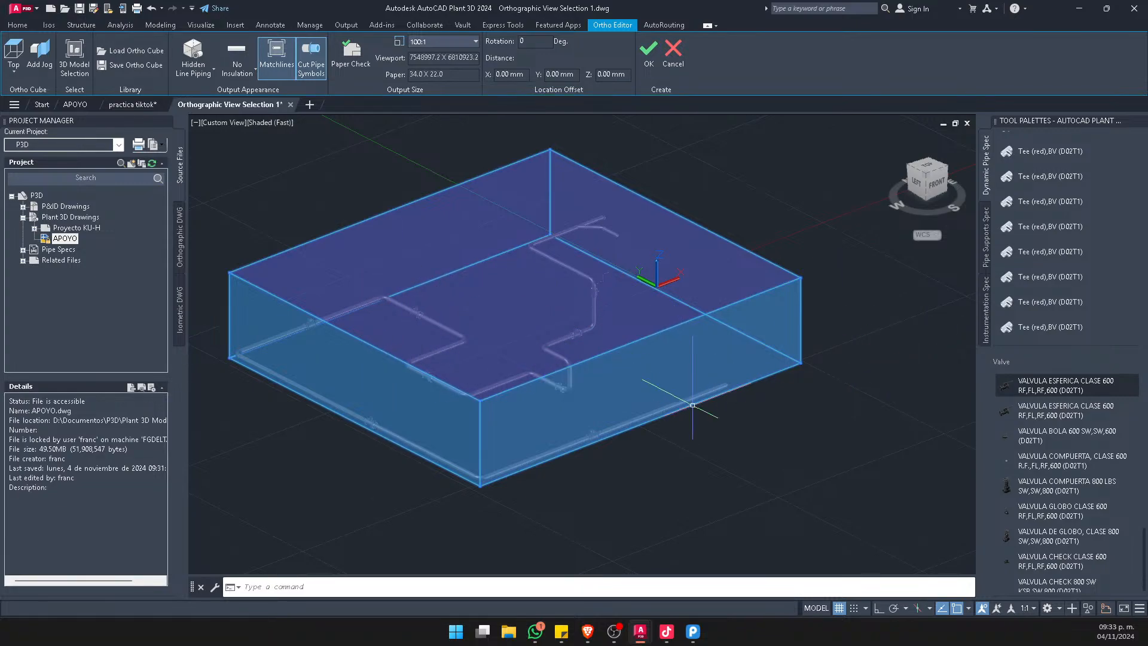
{"action": "middle_click_drag", "start_coordinate": [668, 455], "coordinate": [718, 457]}
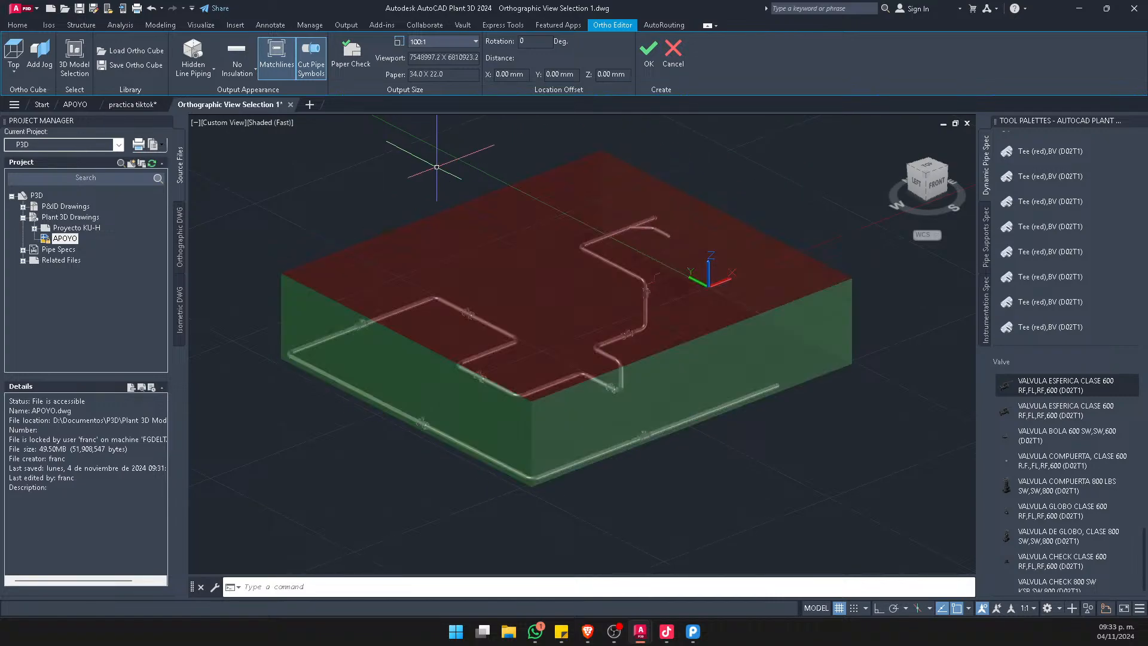
{"action": "middle_click_drag", "start_coordinate": [661, 470], "coordinate": [637, 418]}
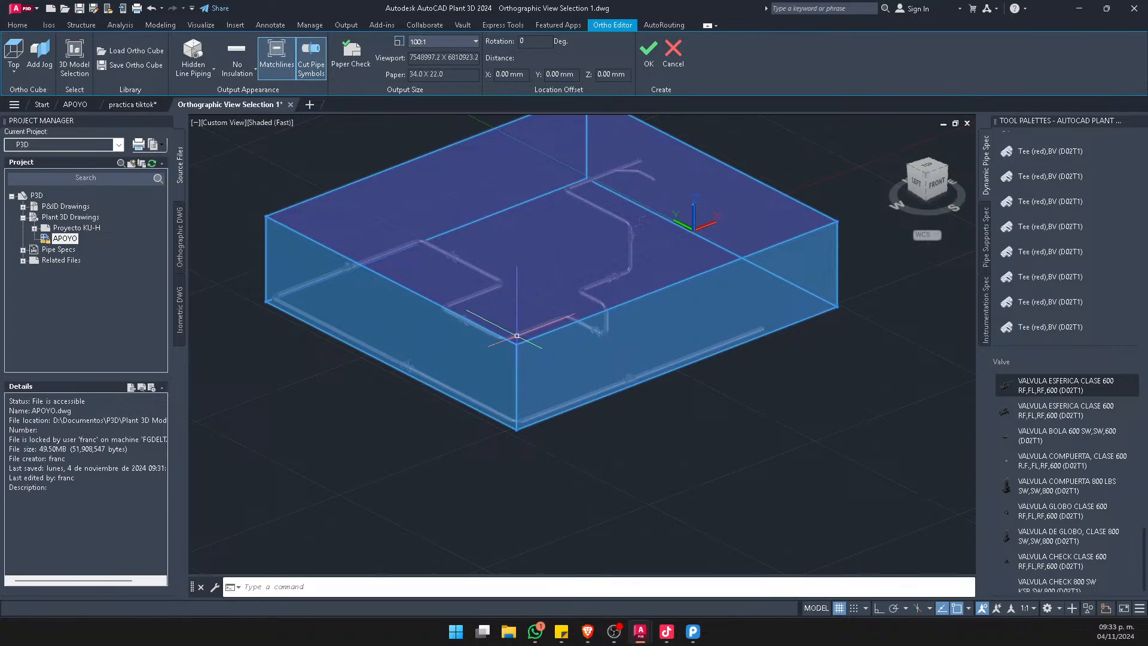
{"action": "mouse_move", "coordinate": [516, 335]}
{"action": "scroll", "coordinate": [600, 370], "scroll_direction": "down", "scroll_amount": 3}
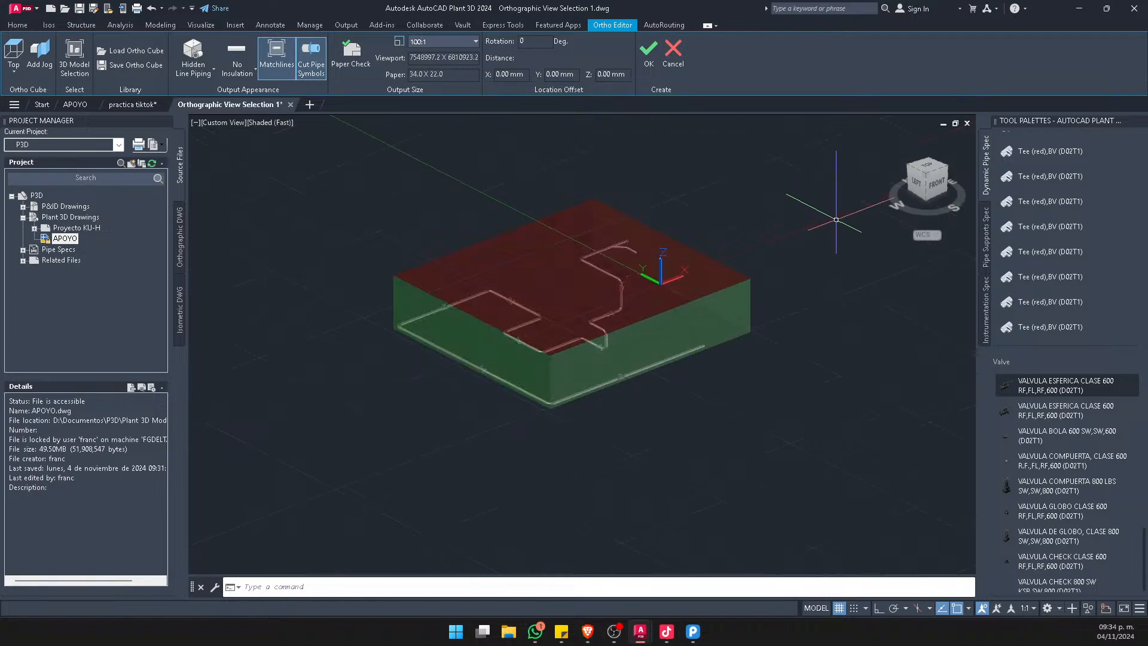
In the Front view, raise the ortho cube's bottom face above the lowest pipe run to exclude it
{"action": "left_click", "coordinate": [937, 186]}
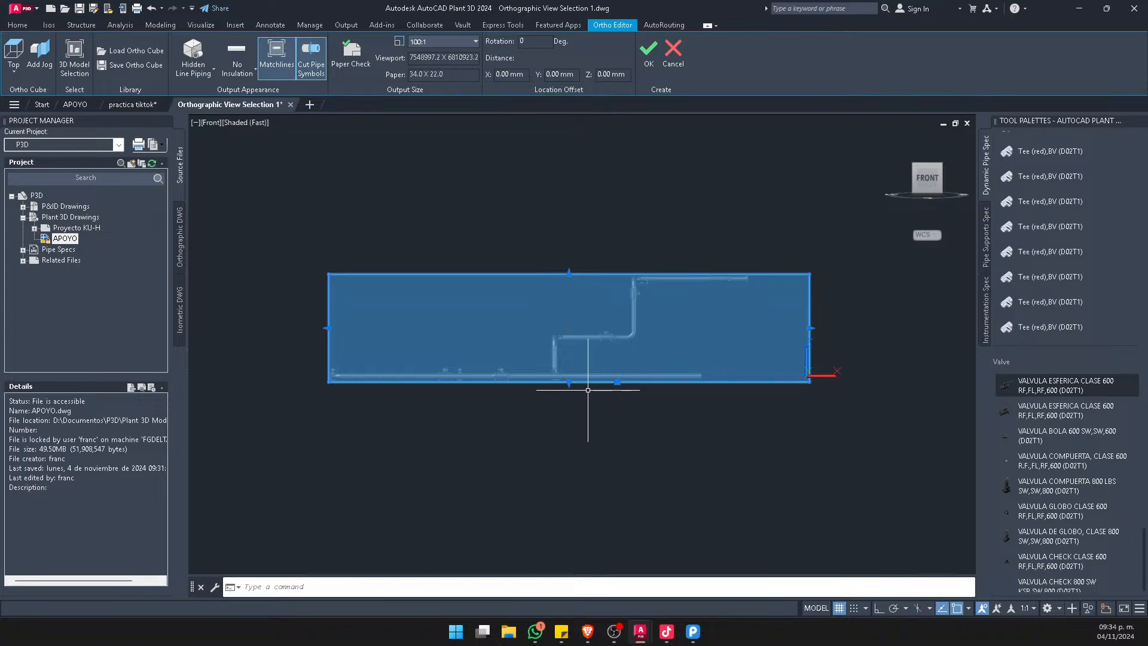
{"action": "left_click", "coordinate": [569, 381]}
{"action": "left_click", "coordinate": [544, 359]}
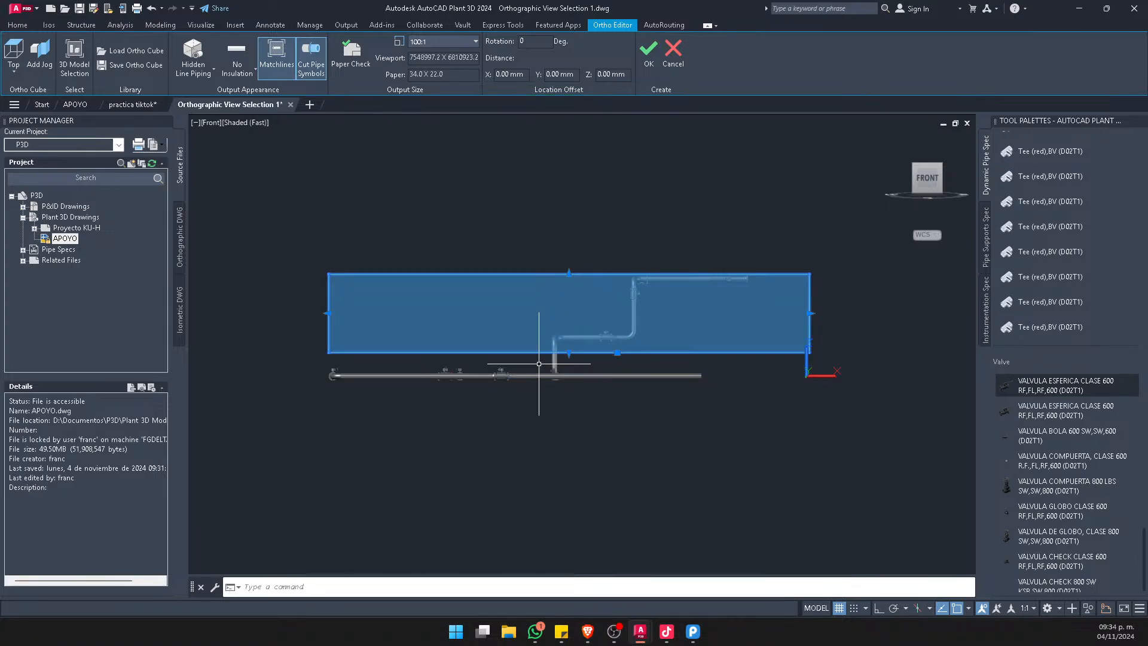
{"action": "scroll", "coordinate": [541, 354], "scroll_direction": "up", "scroll_amount": 5}
{"action": "scroll", "coordinate": [508, 332], "scroll_direction": "down", "scroll_amount": 2}
{"action": "scroll", "coordinate": [485, 341], "scroll_direction": "down", "scroll_amount": 2}
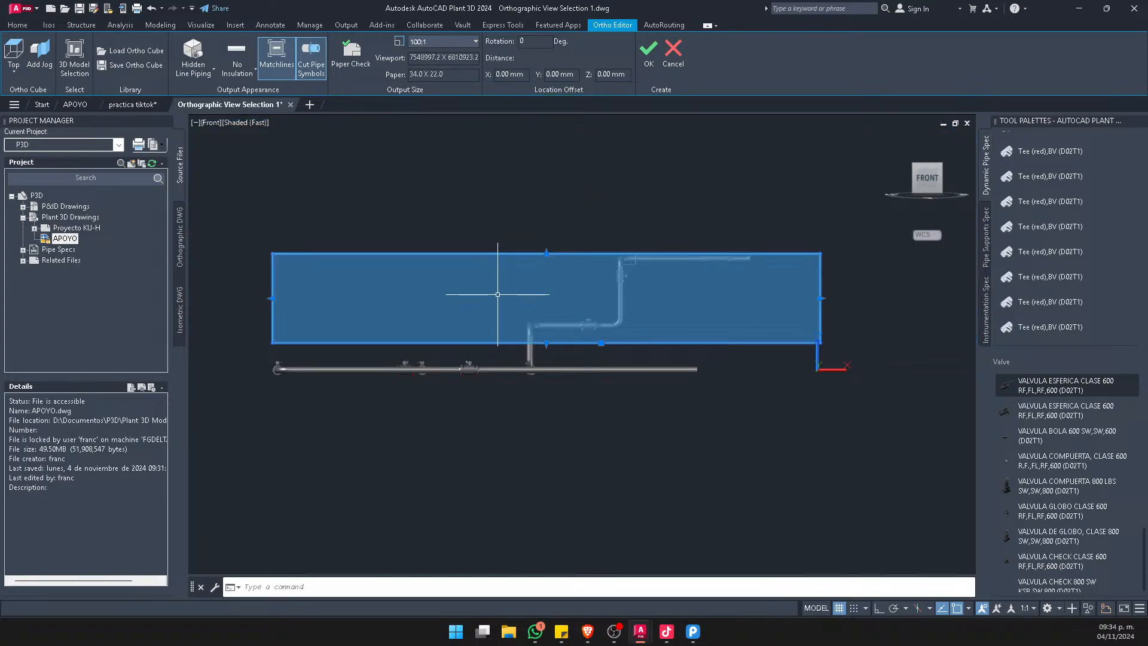
Check the pipes left outside the ortho cube and stretch its bottom face down below the lowest pipe run
{"action": "middle_click_drag", "start_coordinate": [503, 341], "coordinate": [625, 402], "text": "shift"}
{"action": "scroll", "coordinate": [467, 379], "scroll_direction": "up", "scroll_amount": 5}
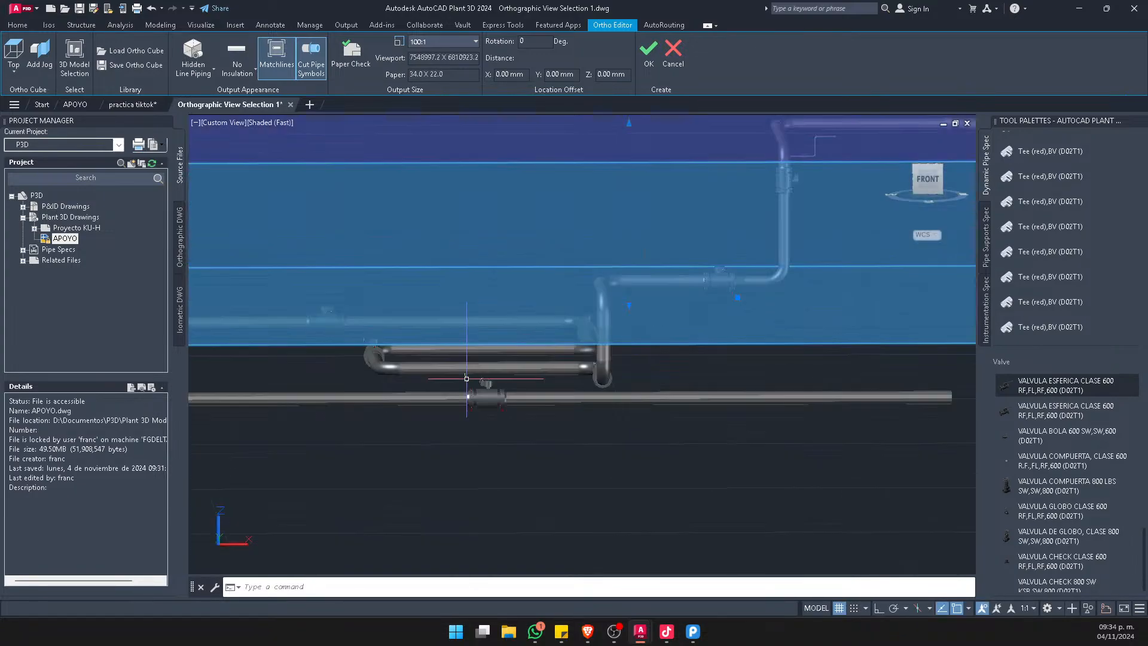
{"action": "middle_click_drag", "start_coordinate": [531, 371], "coordinate": [522, 366], "text": "shift"}
{"action": "scroll", "coordinate": [522, 370], "scroll_direction": "down", "scroll_amount": 3}
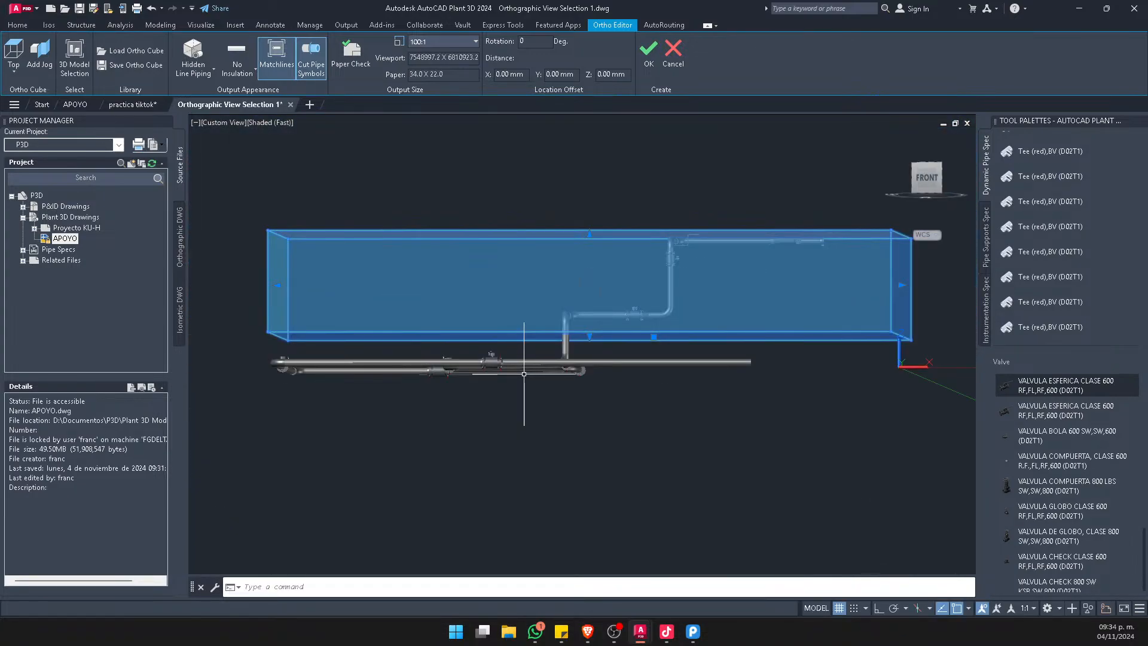
{"action": "left_click", "coordinate": [589, 336]}
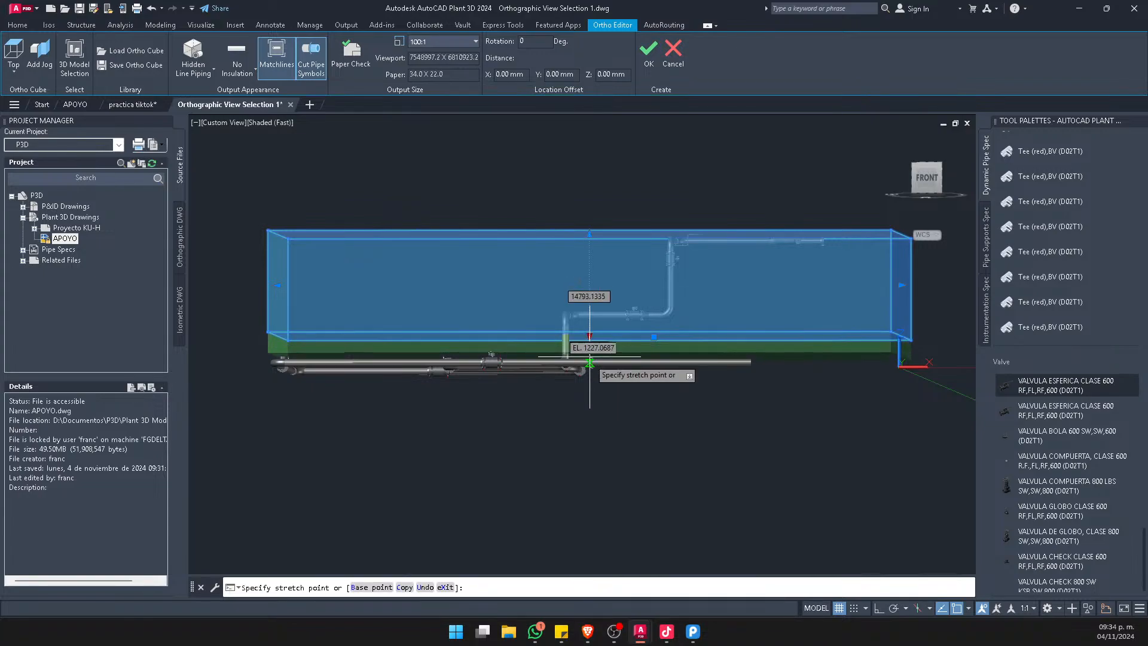
{"action": "left_click", "coordinate": [594, 407]}
Lower the ortho cube's top face below the highest pipe run so the upper piping is left out
{"action": "scroll", "coordinate": [522, 375], "scroll_direction": "down", "scroll_amount": 3}
{"action": "middle_click_drag", "start_coordinate": [762, 357], "coordinate": [635, 433], "text": "shift"}
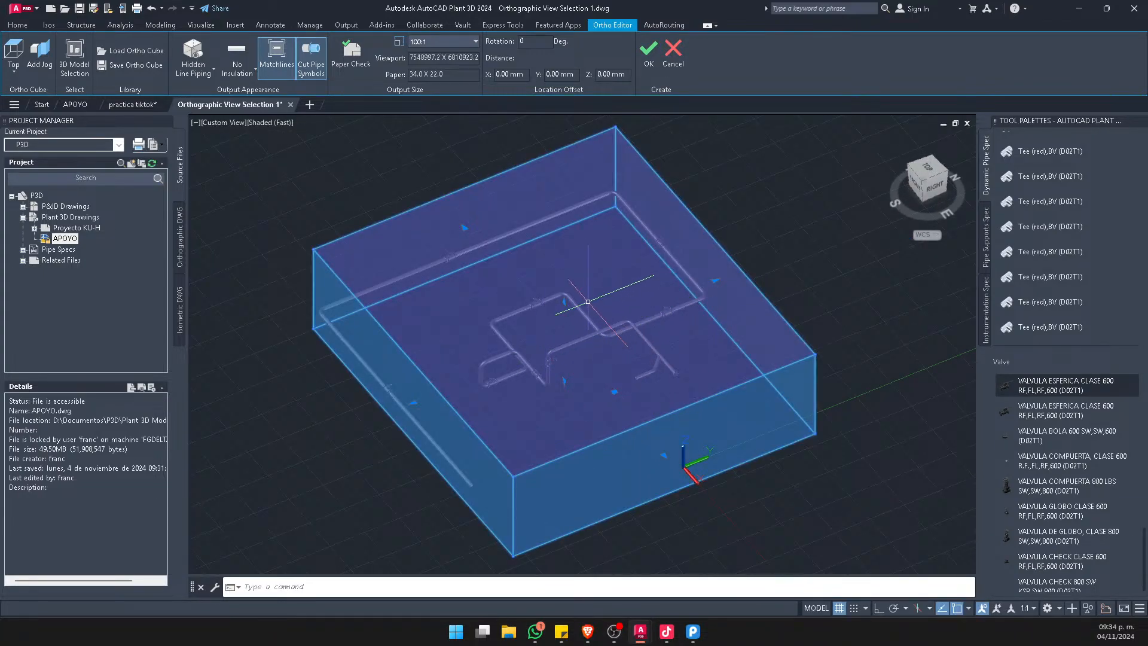
{"action": "middle_click_drag", "start_coordinate": [588, 301], "coordinate": [618, 411], "text": "shift"}
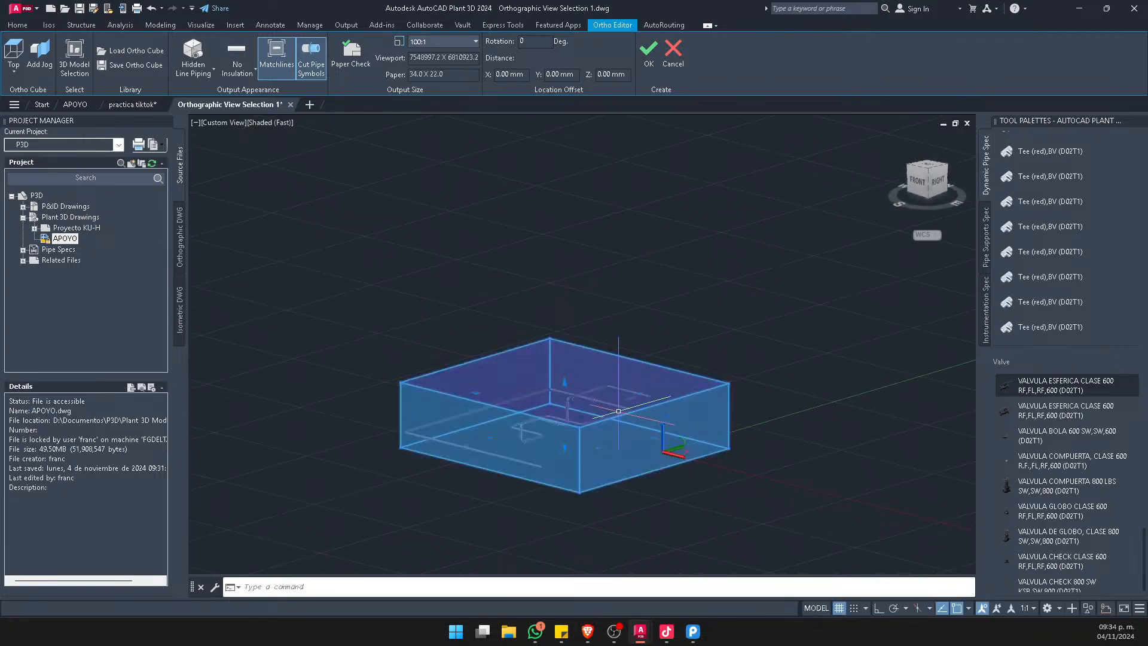
{"action": "mouse_move", "coordinate": [564, 383]}
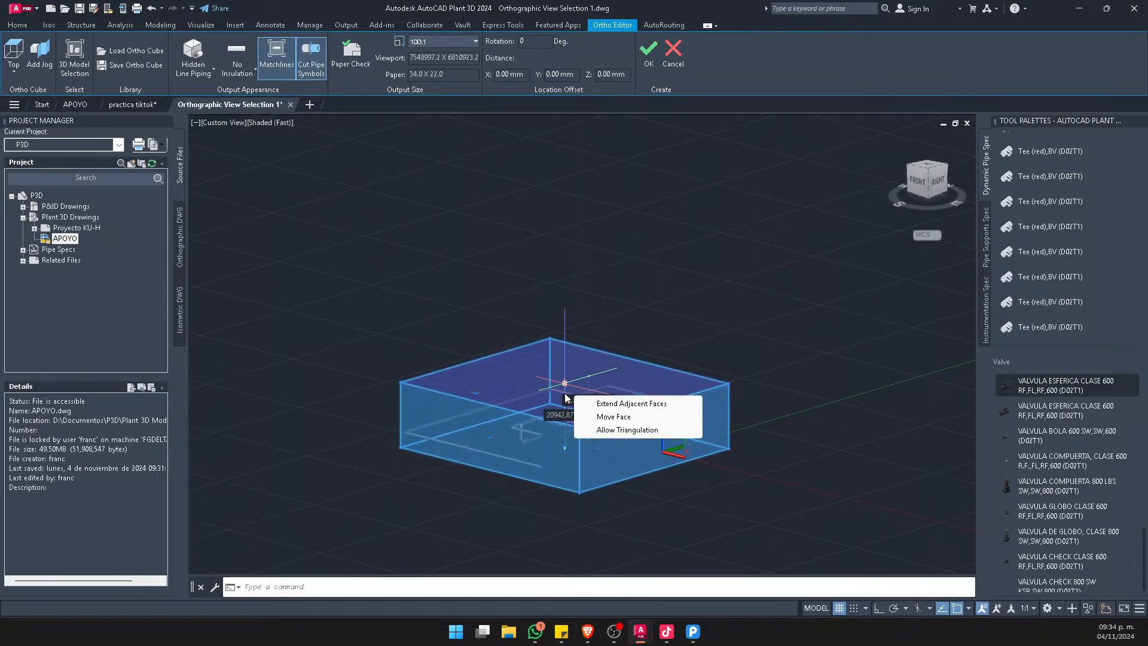
{"action": "left_click", "coordinate": [565, 383]}
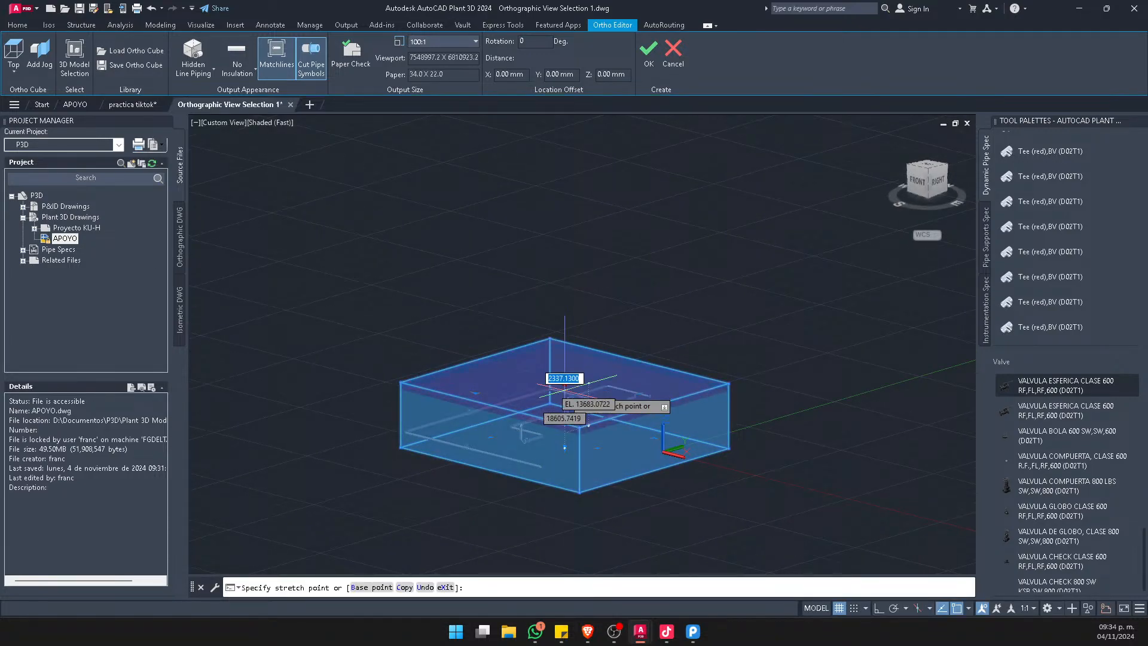
{"action": "left_click", "coordinate": [567, 417]}
Check where the lowered top face cuts the risers and raise it back above the highest pipe run
{"action": "scroll", "coordinate": [567, 418], "scroll_direction": "up", "scroll_amount": 5}
{"action": "middle_click_drag", "start_coordinate": [621, 418], "coordinate": [603, 397], "text": "shift"}
{"action": "scroll", "coordinate": [446, 461], "scroll_direction": "up", "scroll_amount": 8}
{"action": "scroll", "coordinate": [414, 445], "scroll_direction": "up", "scroll_amount": 3}
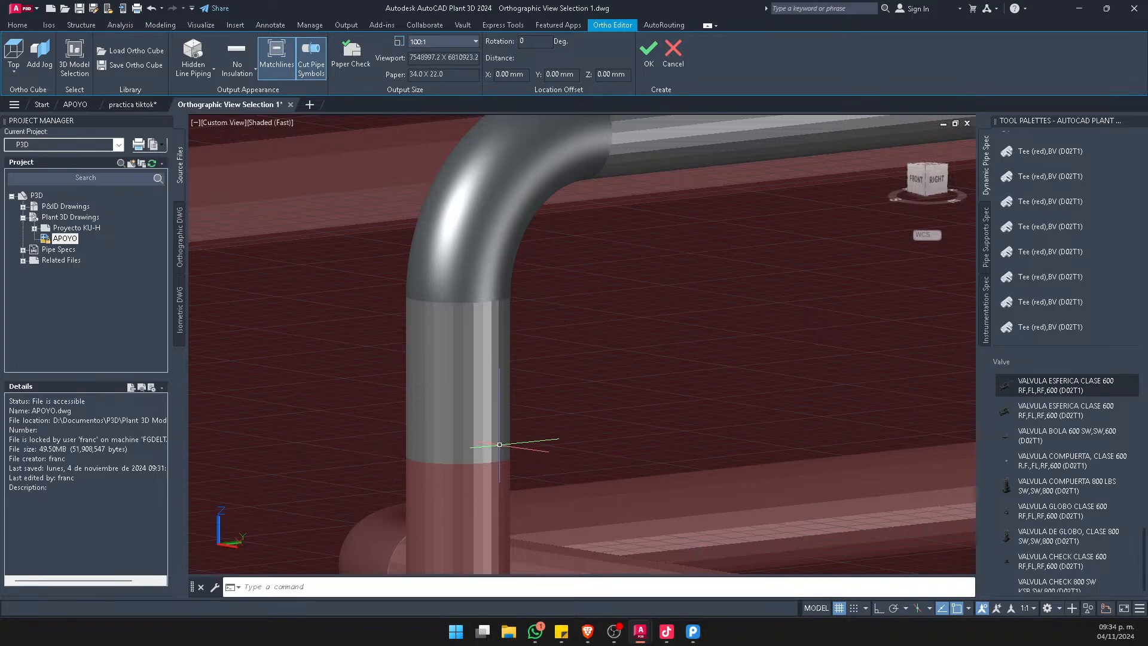
{"action": "mouse_move", "coordinate": [495, 427]}
{"action": "scroll", "coordinate": [495, 427], "scroll_direction": "down", "scroll_amount": 10}
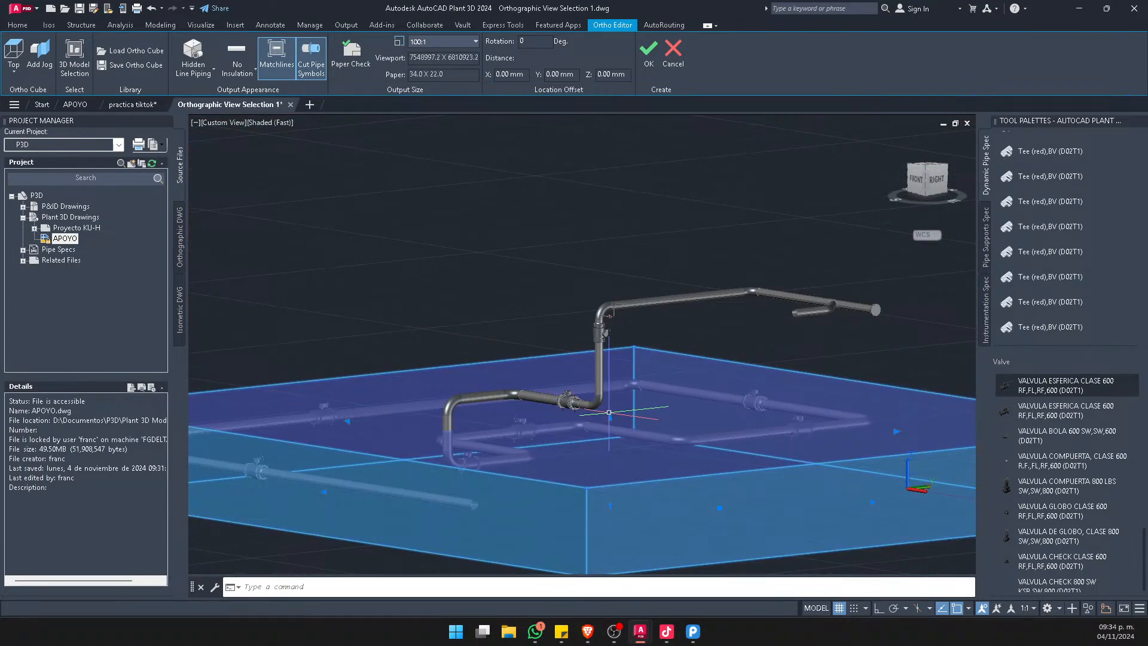
{"action": "mouse_move", "coordinate": [607, 421]}
{"action": "middle_mouse_down", "text": "shift"}
{"action": "mouse_move", "coordinate": [602, 249]}
{"action": "mouse_move", "coordinate": [626, 285]}
{"action": "mouse_move", "coordinate": [595, 303]}
{"action": "mouse_move", "coordinate": [611, 398]}
{"action": "mouse_move", "coordinate": [679, 359]}
{"action": "mouse_move", "coordinate": [632, 358]}
{"action": "middle_mouse_up", "text": "shift"}
In the Top view, pull the ortho cube's west, south and east faces inward around the central pipe loop
{"action": "left_click", "coordinate": [927, 168]}
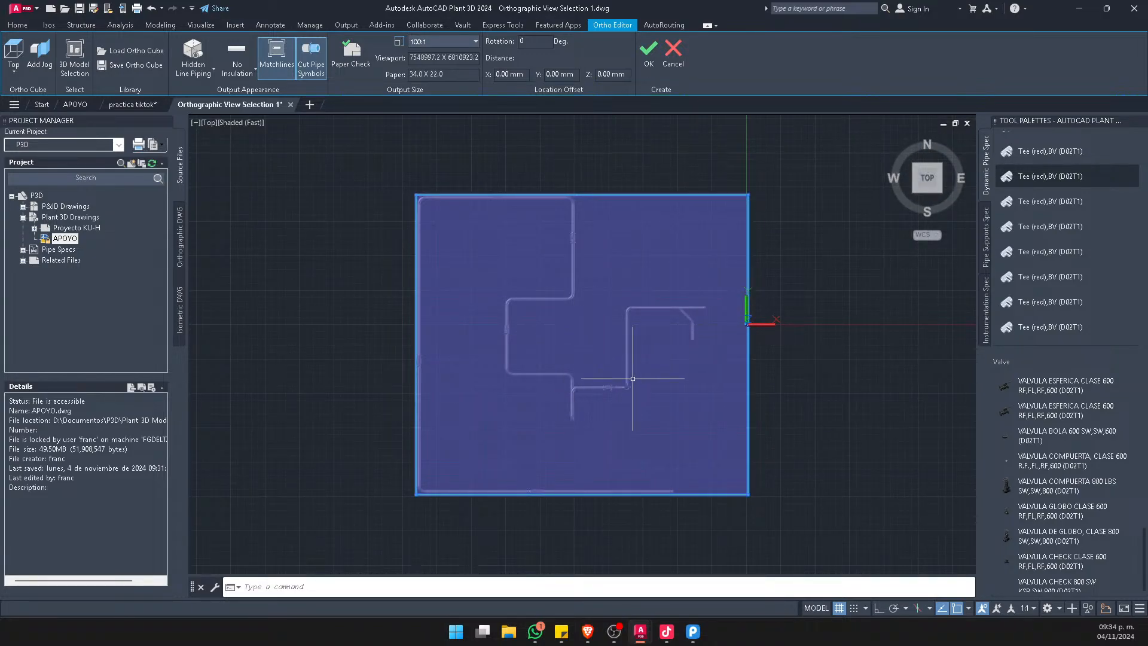
{"action": "left_click", "coordinate": [528, 501]}
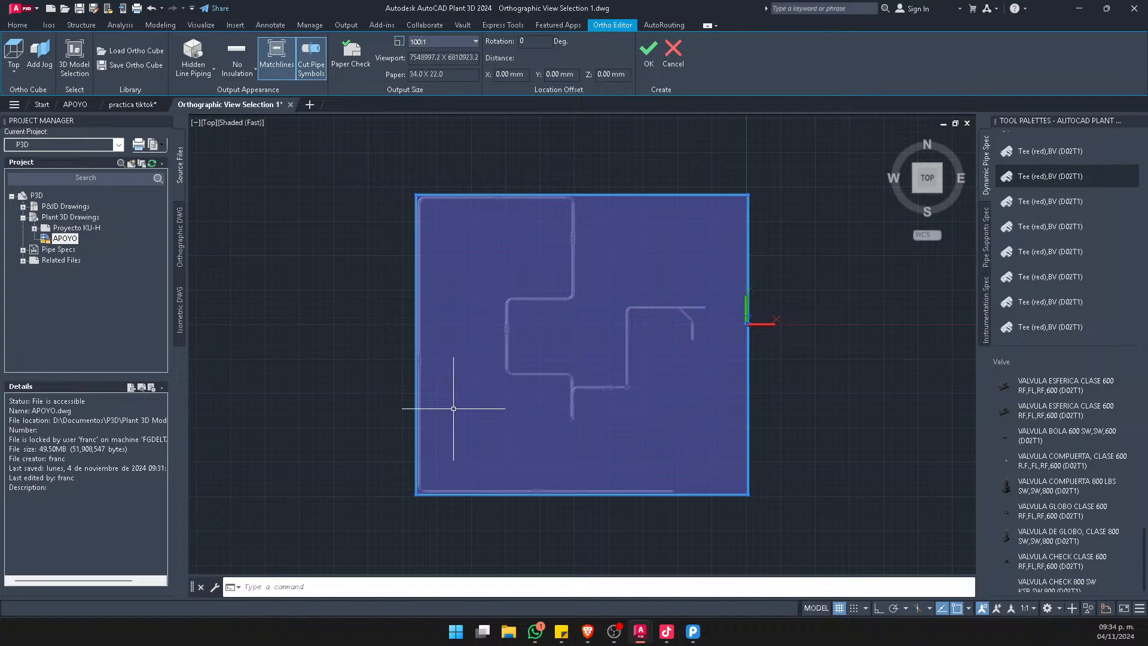
{"action": "left_click", "coordinate": [416, 345]}
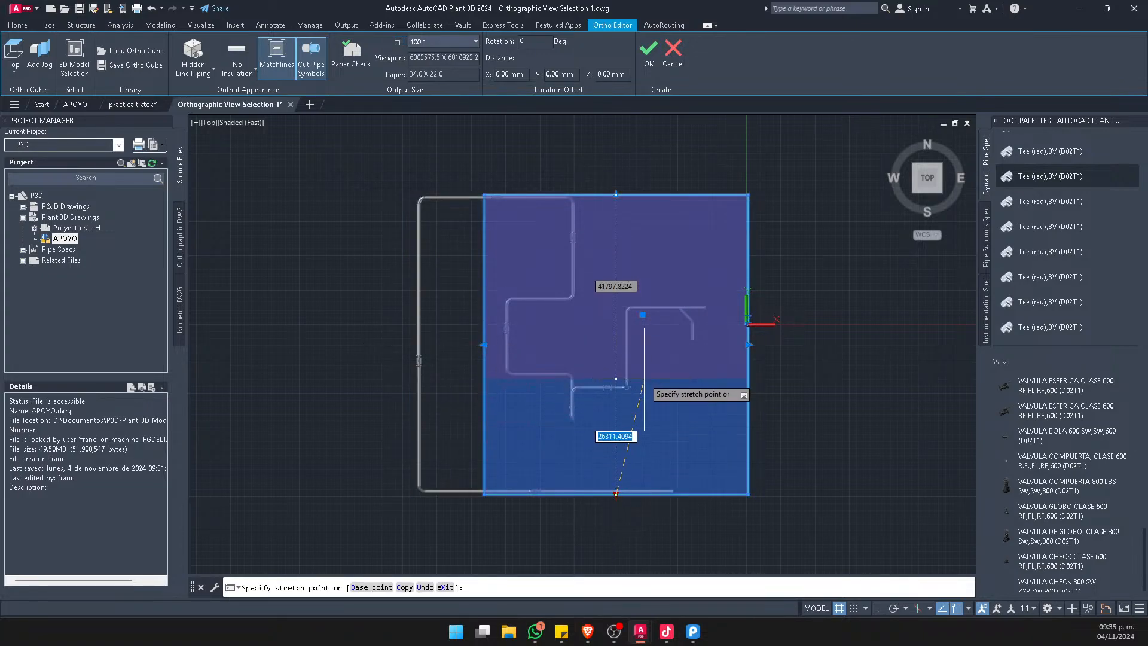
{"action": "left_click", "coordinate": [616, 426]}
{"action": "scroll", "coordinate": [747, 327], "scroll_direction": "up", "scroll_amount": 2}
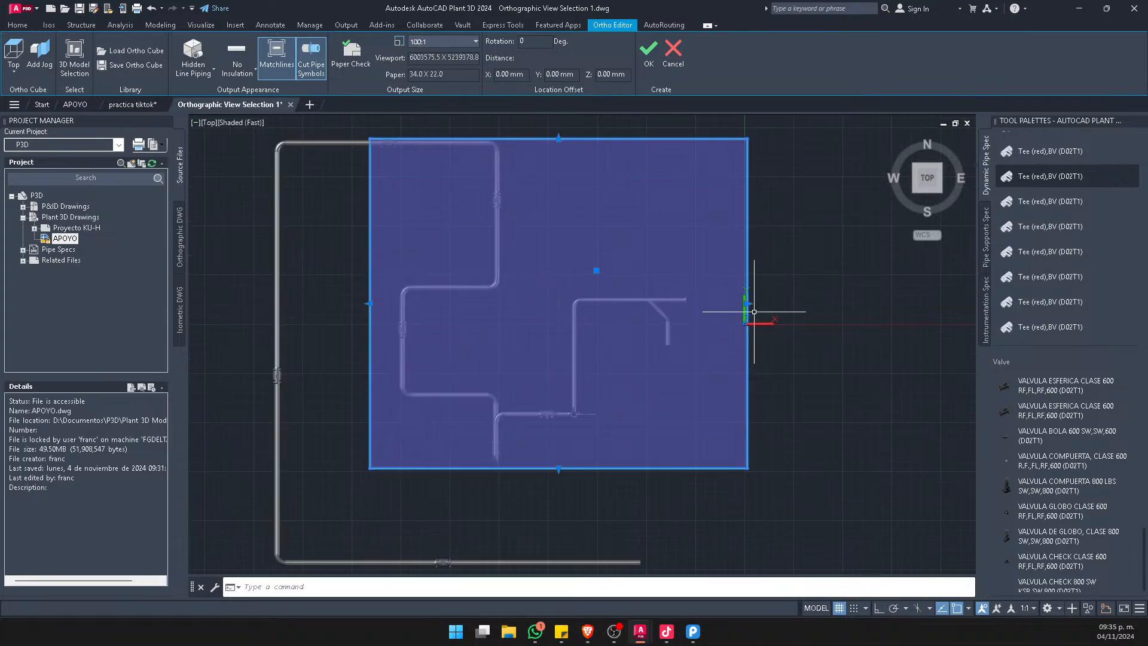
{"action": "left_click", "coordinate": [748, 303]}
{"action": "left_click", "coordinate": [564, 303]}
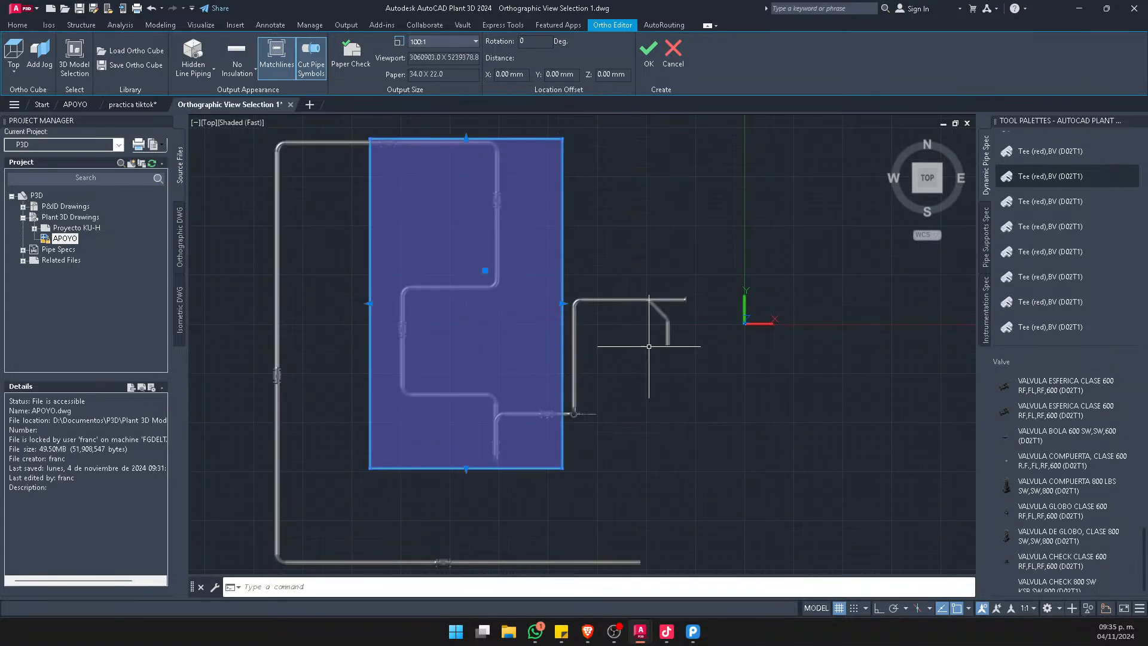
Pull the ortho cube's north face southward past the northernmost pipe run to exclude that run
{"action": "middle_click_drag", "start_coordinate": [469, 369], "coordinate": [516, 347]}
{"action": "scroll", "coordinate": [534, 293], "scroll_direction": "up", "scroll_amount": 3}
{"action": "scroll", "coordinate": [572, 302], "scroll_direction": "down", "scroll_amount": 4}
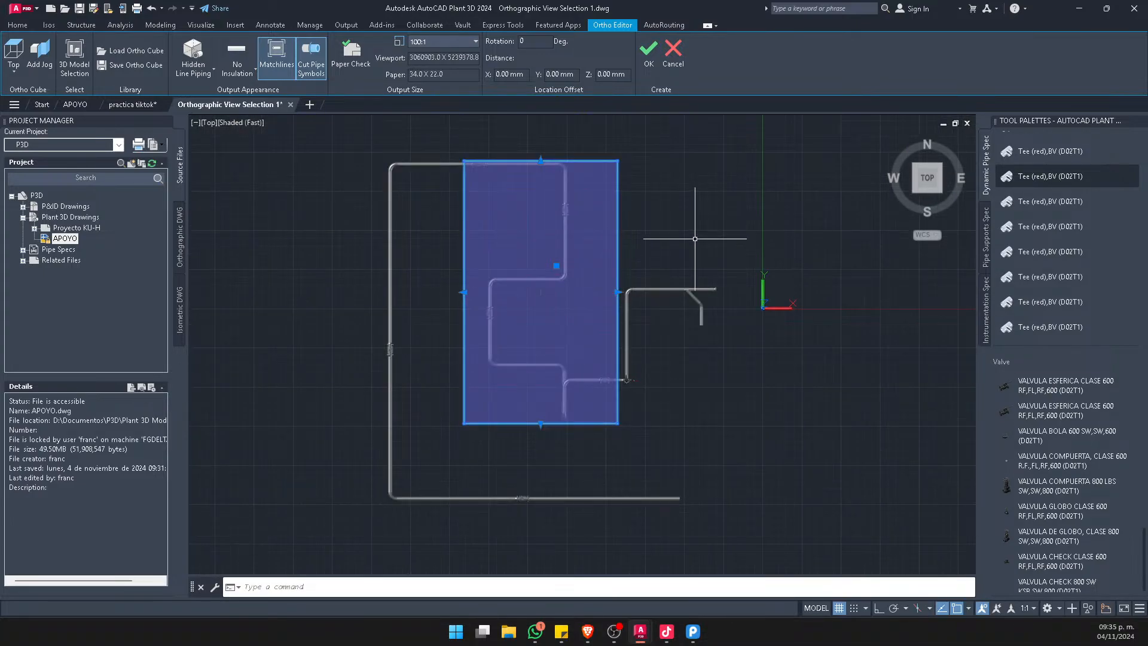
{"action": "middle_click_drag", "start_coordinate": [651, 235], "coordinate": [629, 250]}
{"action": "scroll", "coordinate": [524, 180], "scroll_direction": "up", "scroll_amount": 3}
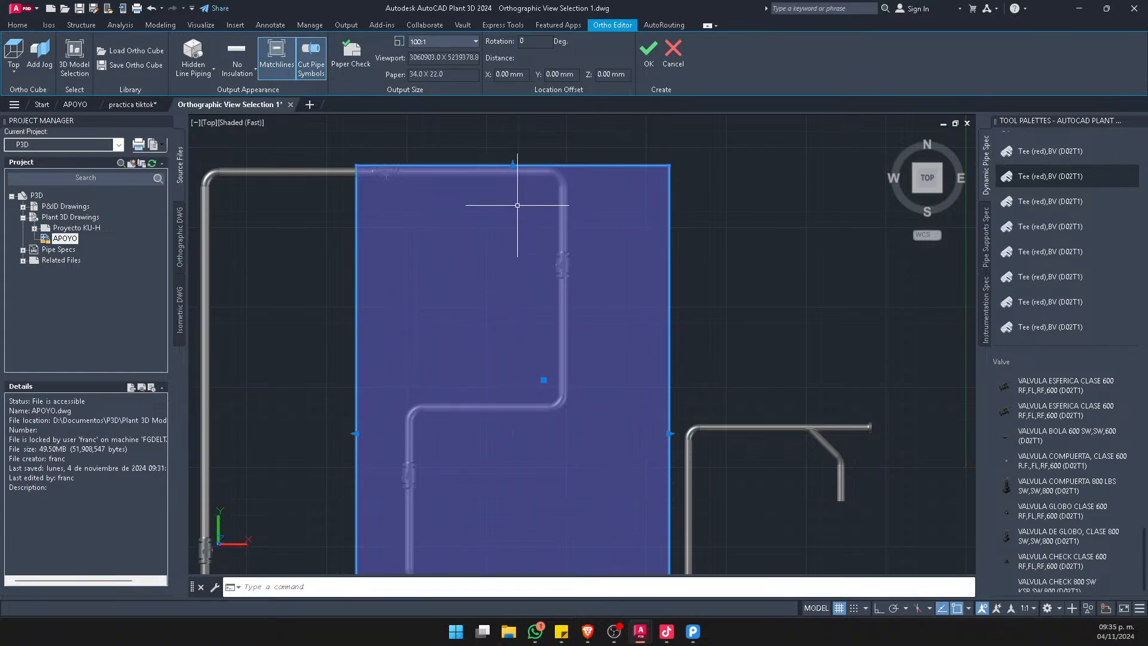
{"action": "left_click", "coordinate": [513, 160]}
{"action": "left_click", "coordinate": [512, 176]}
{"action": "left_click", "coordinate": [513, 165]}
{"action": "left_click", "coordinate": [527, 229]}
{"action": "scroll", "coordinate": [652, 191], "scroll_direction": "down", "scroll_amount": 4}
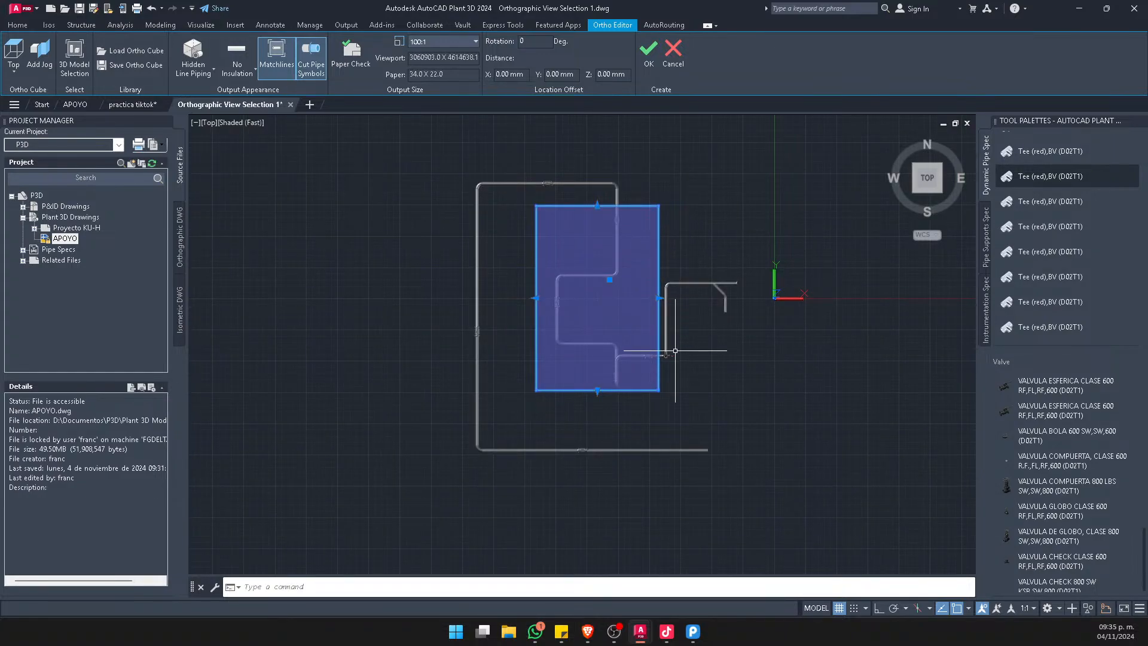
Examine from several angles which pipes lie inside and outside the reduced ortho cube
{"action": "middle_click_drag", "start_coordinate": [675, 351], "coordinate": [531, 307], "text": "shift"}
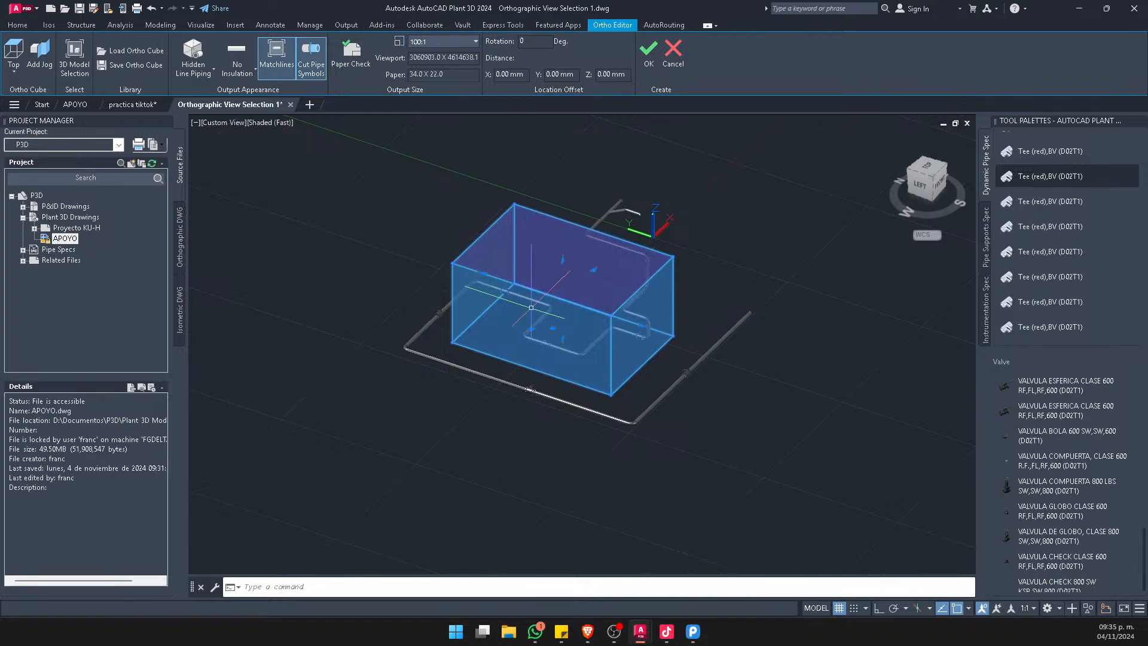
{"action": "scroll", "coordinate": [531, 307], "scroll_direction": "up", "scroll_amount": 4}
{"action": "middle_click_drag", "start_coordinate": [576, 352], "coordinate": [513, 356], "text": "shift"}
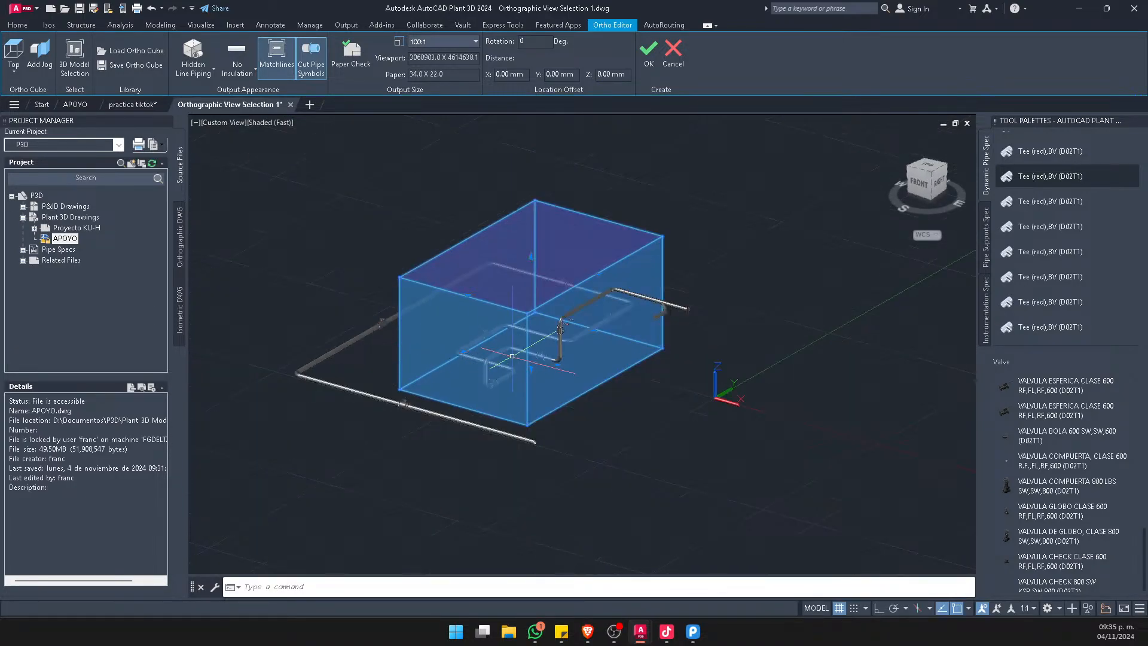
{"action": "middle_click_drag", "start_coordinate": [383, 358], "coordinate": [612, 383], "text": "shift"}
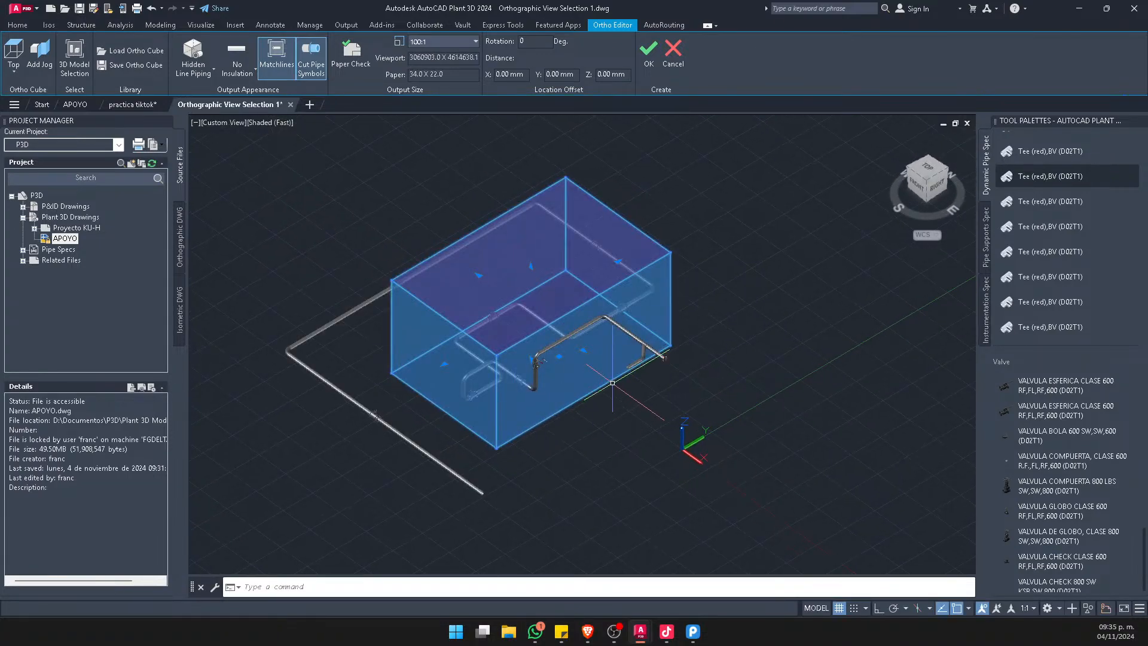
{"action": "scroll", "coordinate": [613, 383], "scroll_direction": "down", "scroll_amount": 3}
{"action": "scroll", "coordinate": [550, 383], "scroll_direction": "up", "scroll_amount": 2}
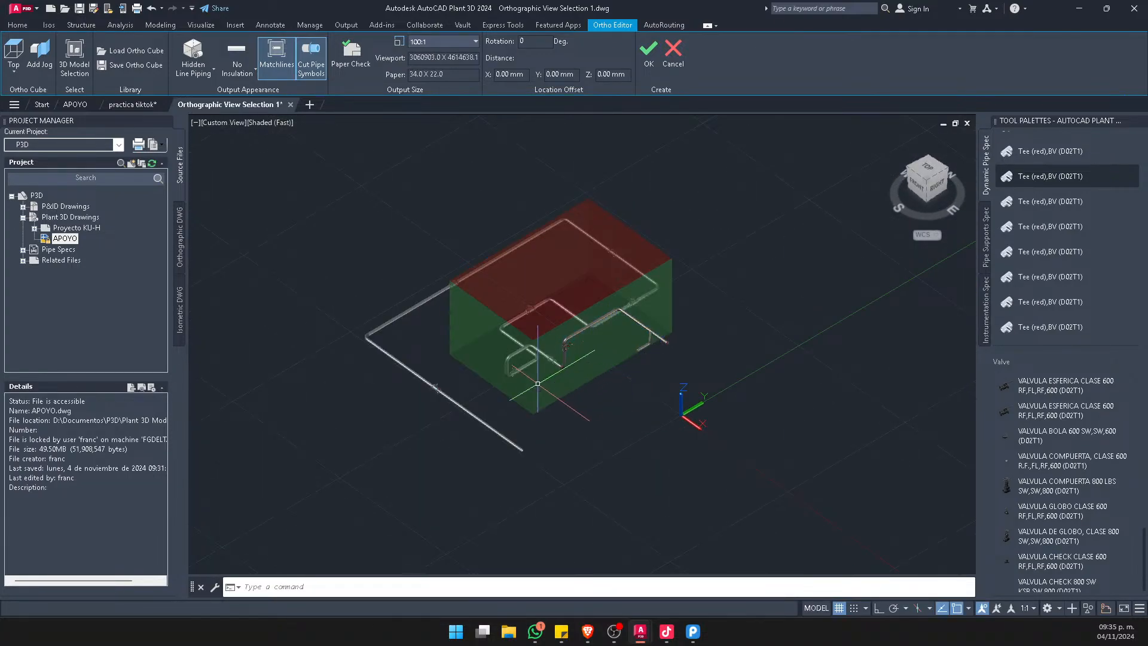
{"action": "middle_click_drag", "start_coordinate": [538, 384], "coordinate": [587, 338], "text": "shift"}
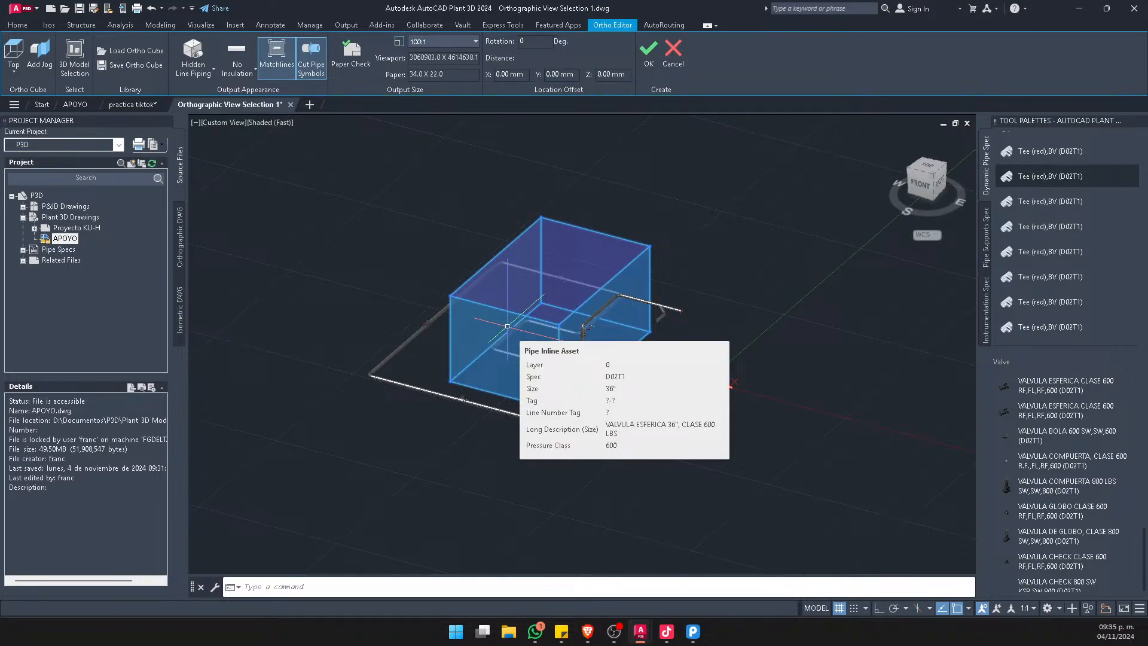
{"action": "scroll", "coordinate": [545, 356], "scroll_direction": "up", "scroll_amount": 2}
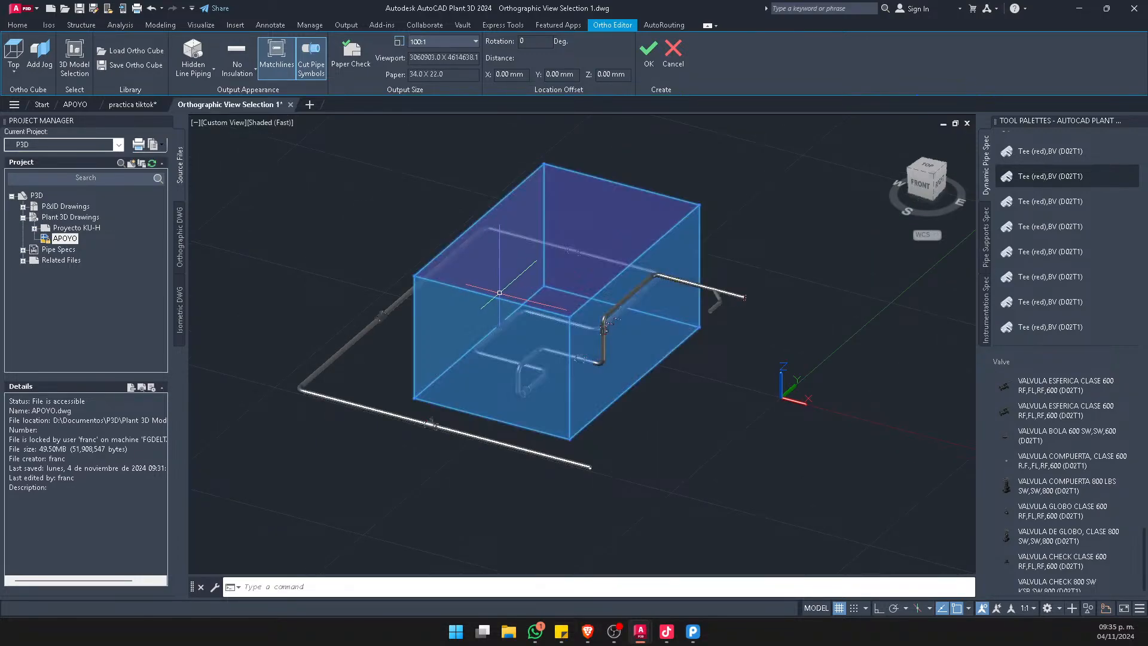
{"action": "middle_click_drag", "start_coordinate": [512, 351], "coordinate": [621, 245]}
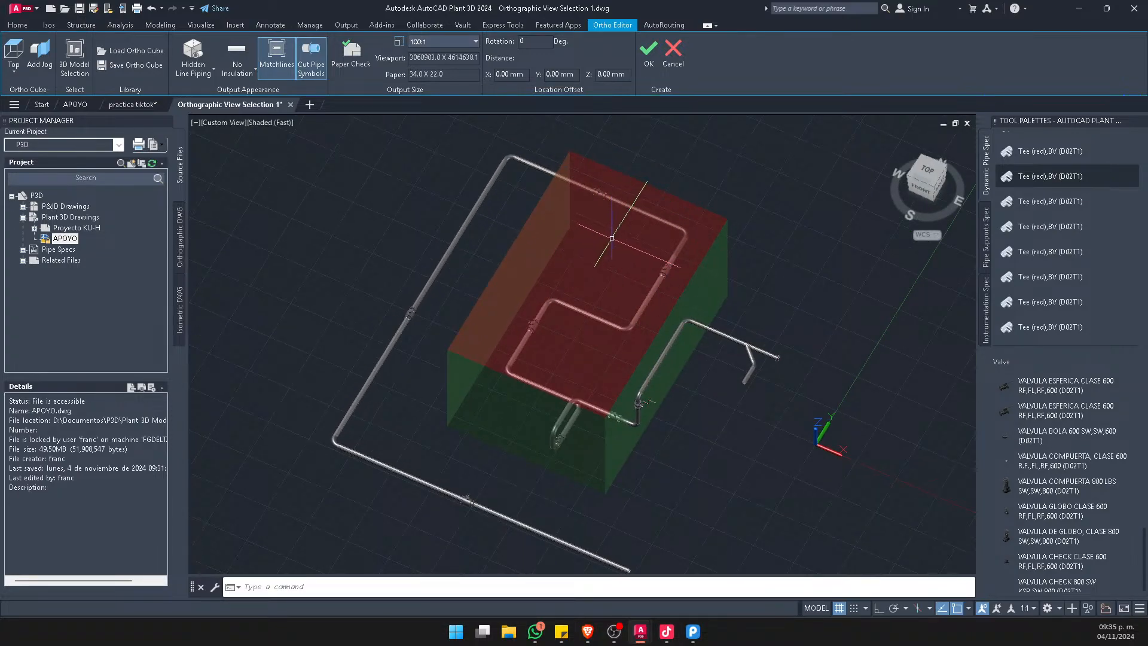
Save the current ortho cube as a view named practica-1
{"action": "left_click", "coordinate": [135, 66]}
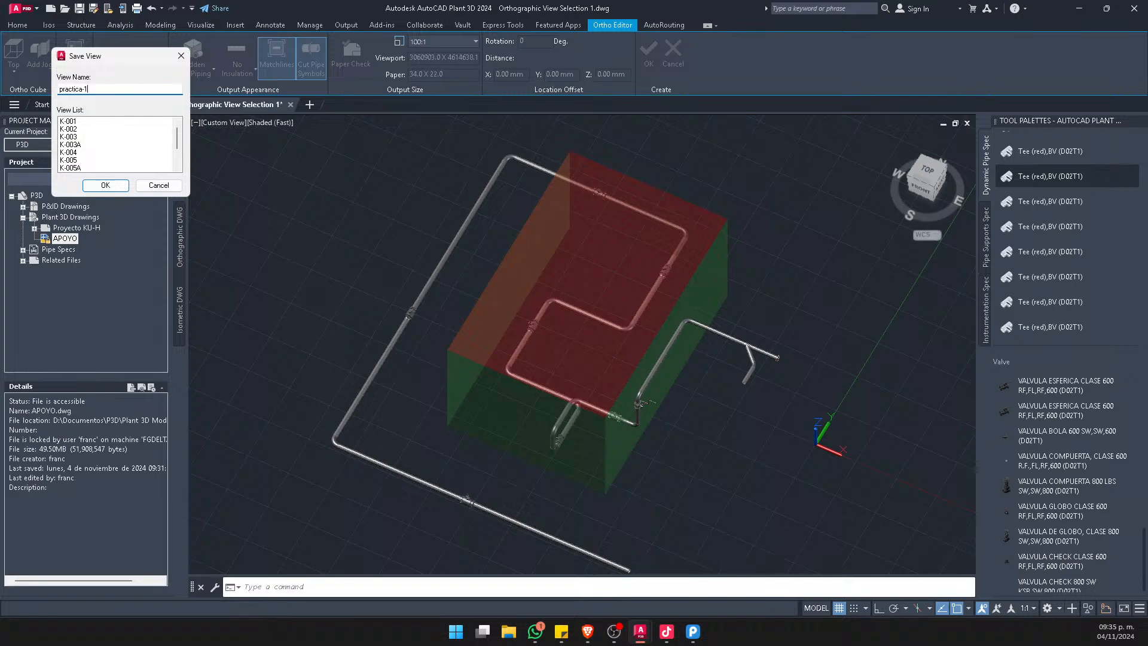
{"action": "left_click", "coordinate": [118, 186]}
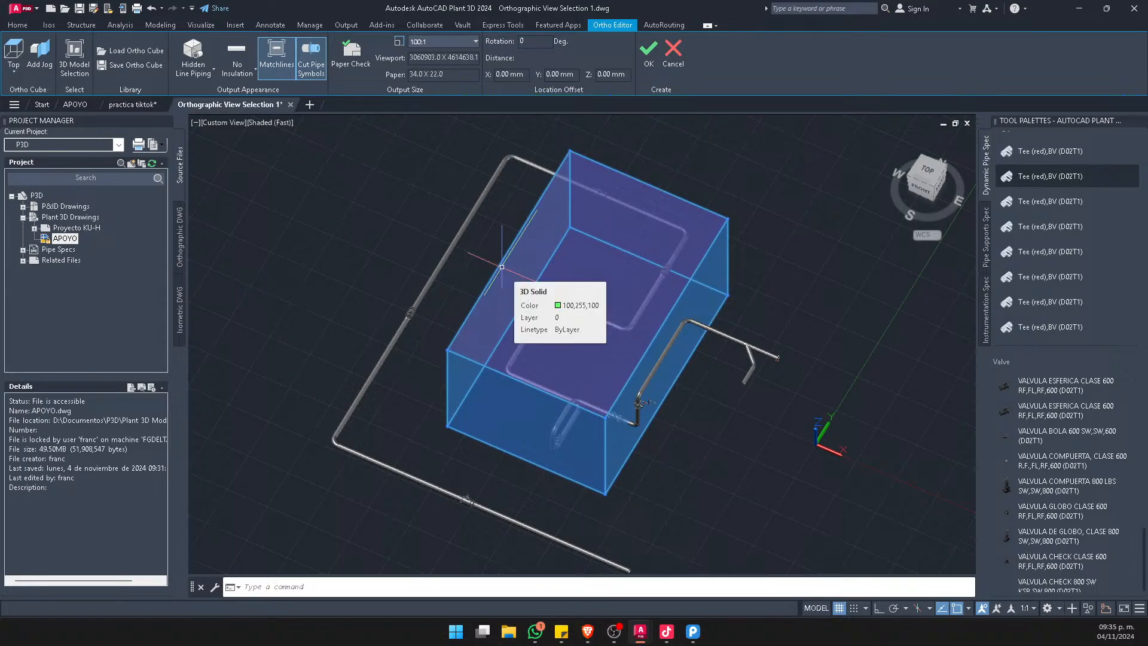
{"action": "scroll", "coordinate": [457, 247], "scroll_direction": "down", "scroll_amount": 3}
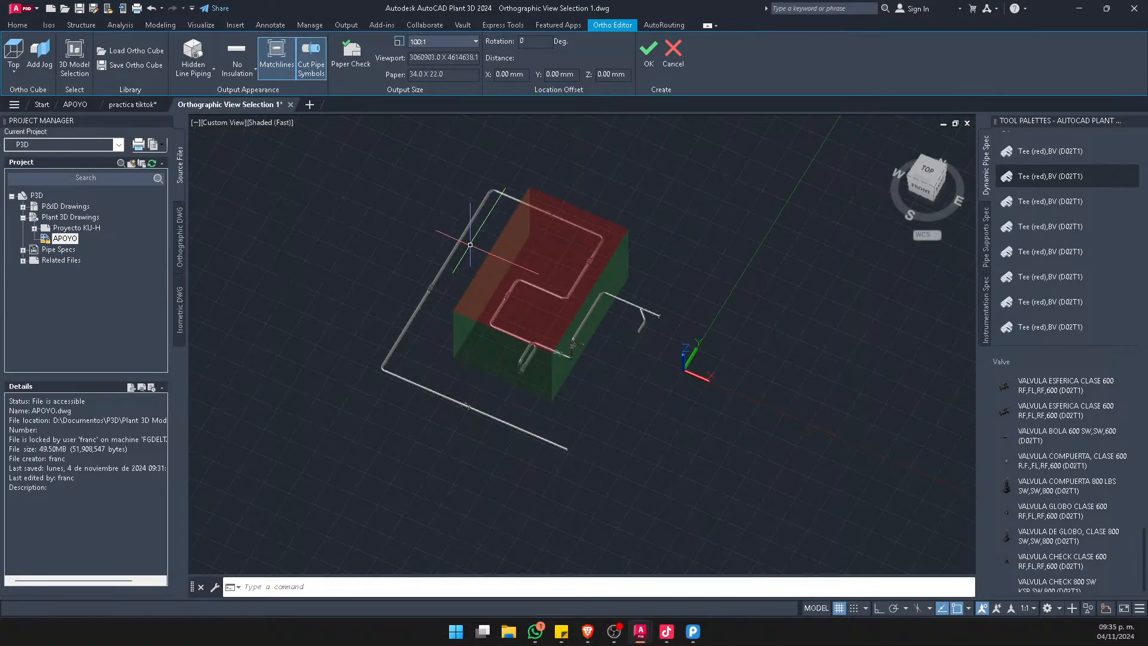
{"action": "scroll", "coordinate": [505, 267], "scroll_direction": "up", "scroll_amount": 2}
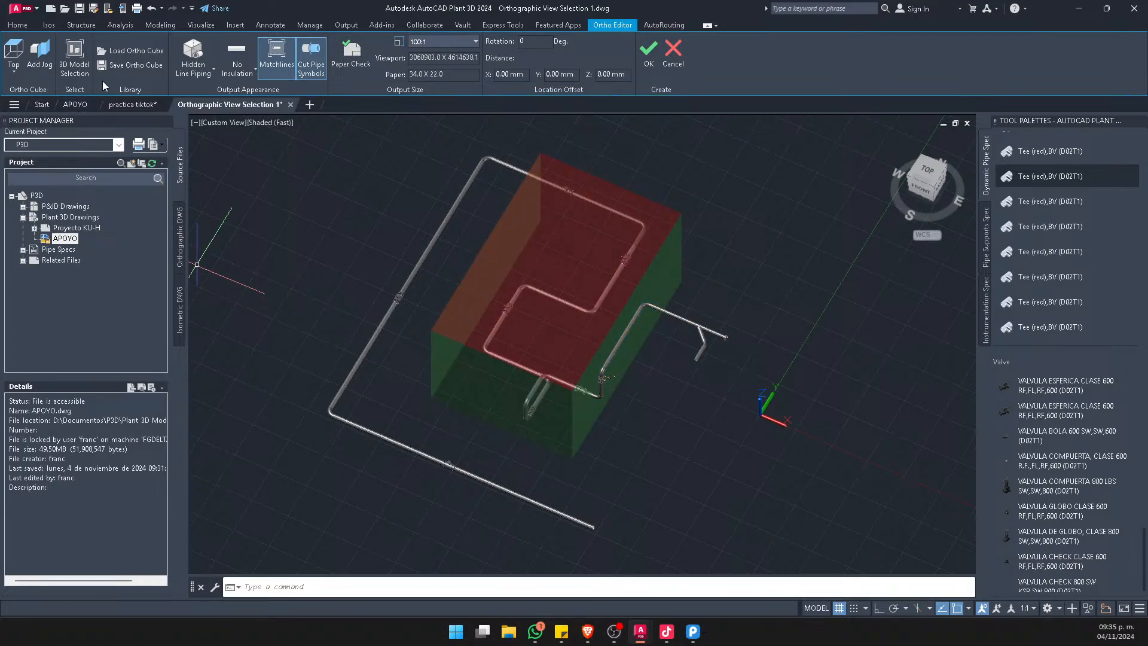
Check the list of saved ortho cube views for practica-1 without saving again
{"action": "left_click", "coordinate": [135, 65]}
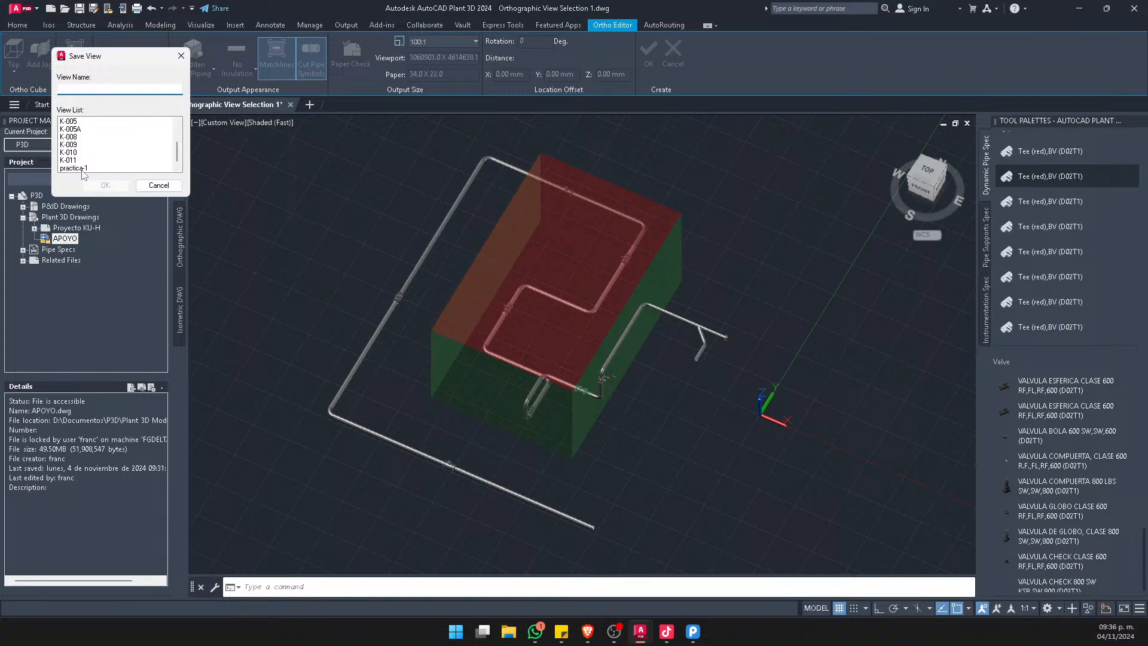
{"action": "left_click", "coordinate": [73, 168]}
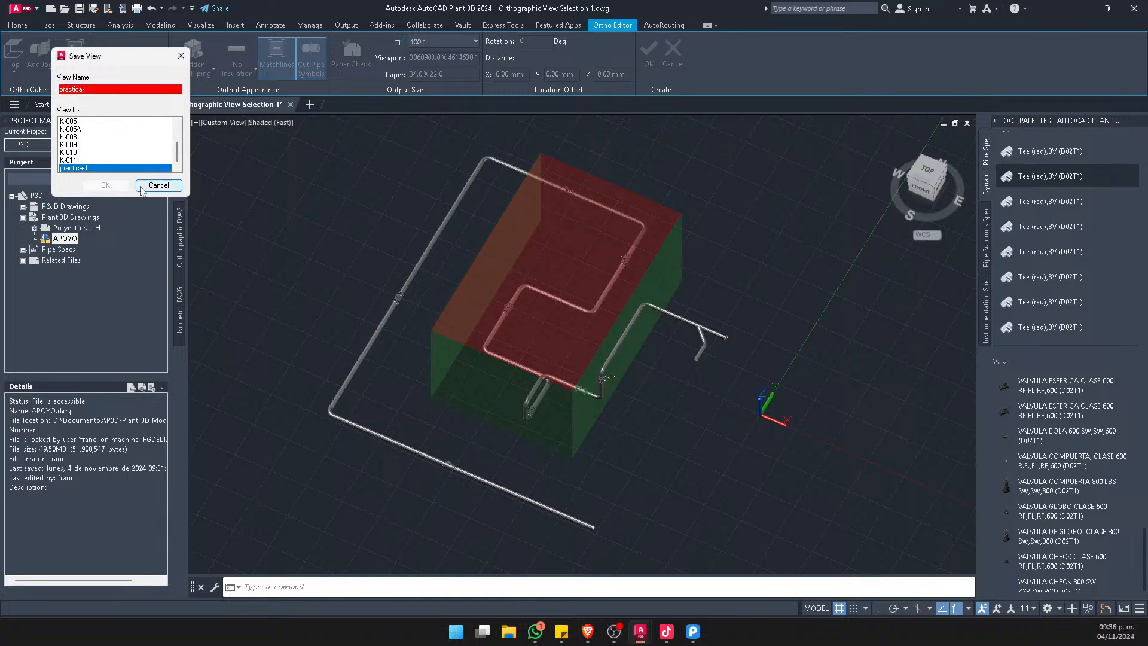
{"action": "left_click", "coordinate": [172, 186]}
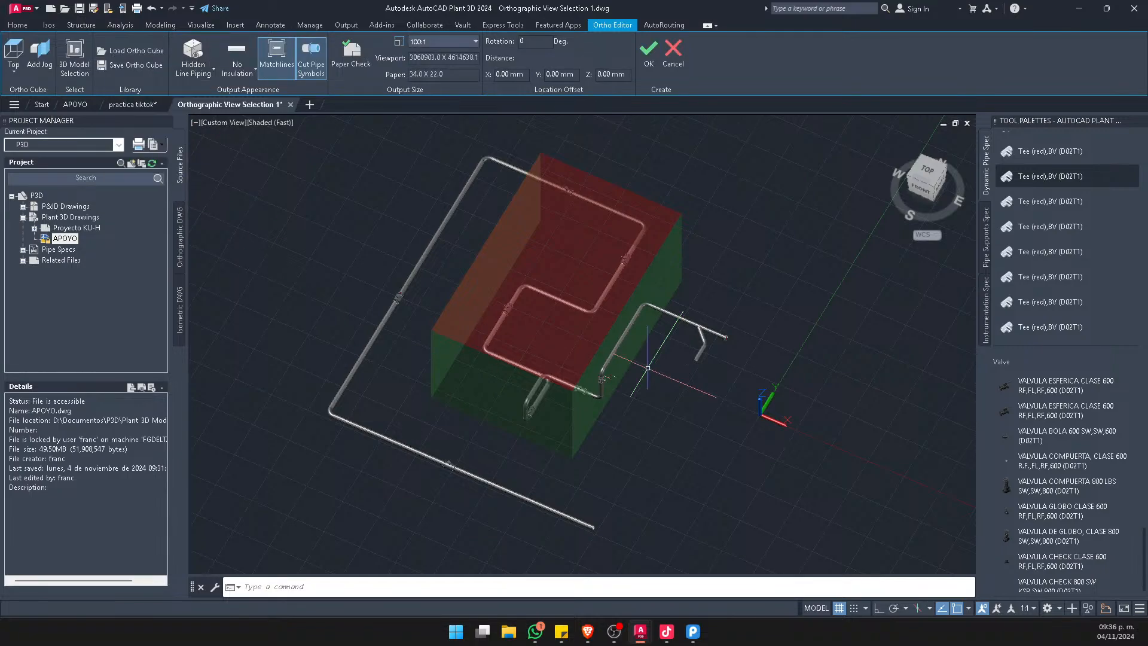
Load the saved ortho cube view practica-1
{"action": "left_click", "coordinate": [134, 53]}
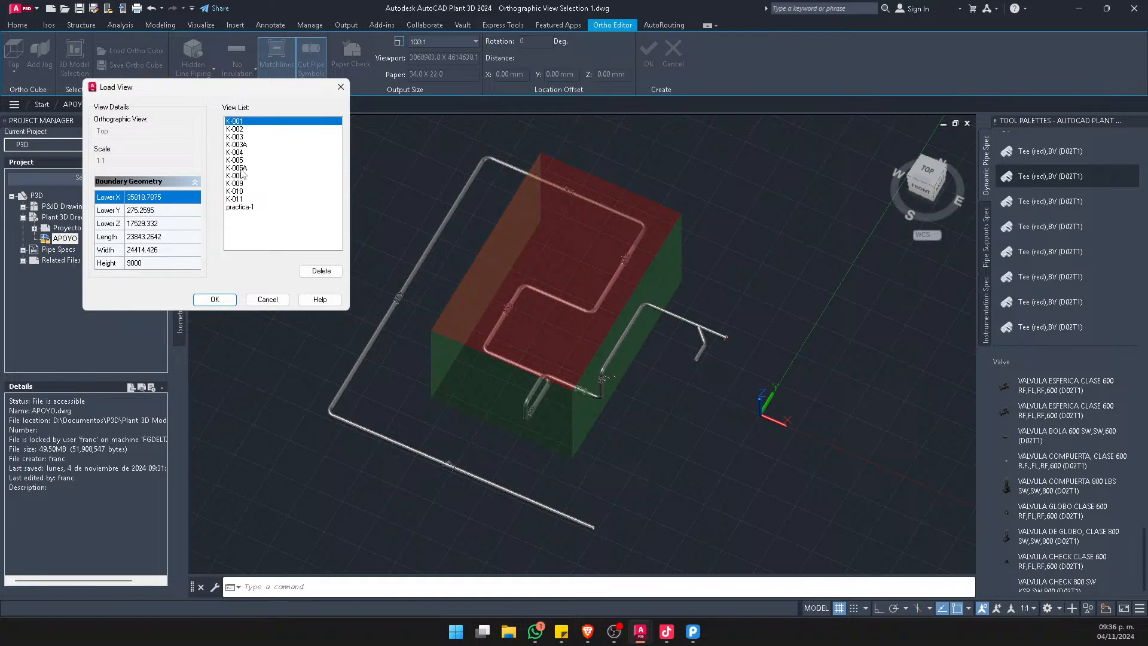
{"action": "left_click", "coordinate": [252, 207]}
{"action": "left_click", "coordinate": [215, 299]}
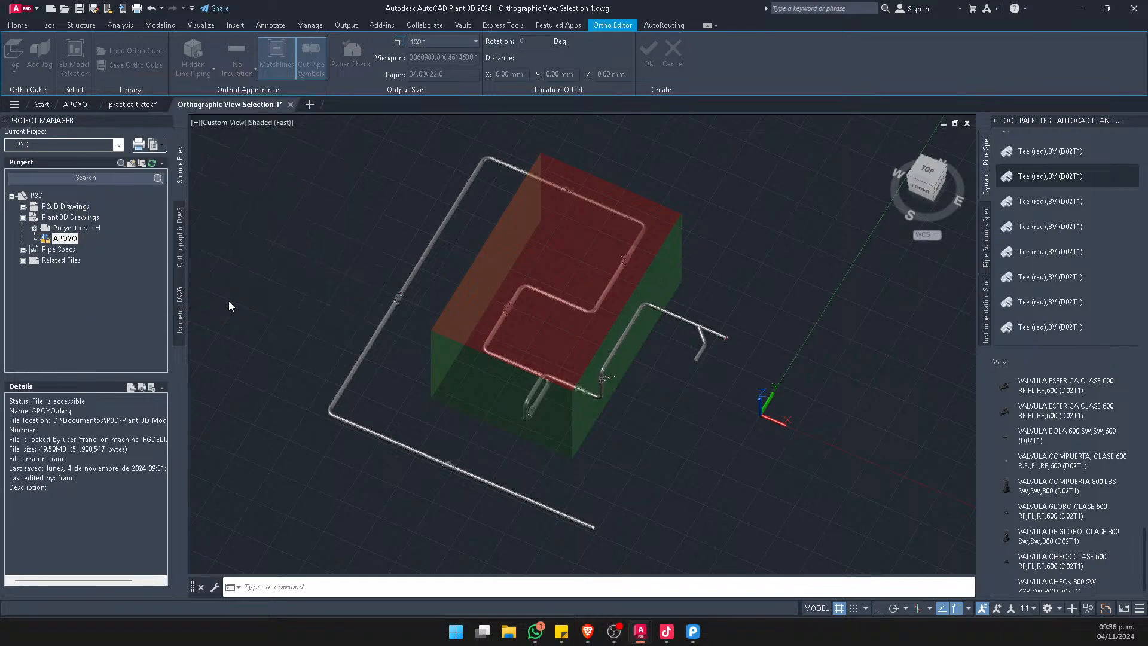
Stretch the ortho cube's side faces outward until it encloses the whole piping model
{"action": "scroll", "coordinate": [476, 240], "scroll_direction": "down", "scroll_amount": 3}
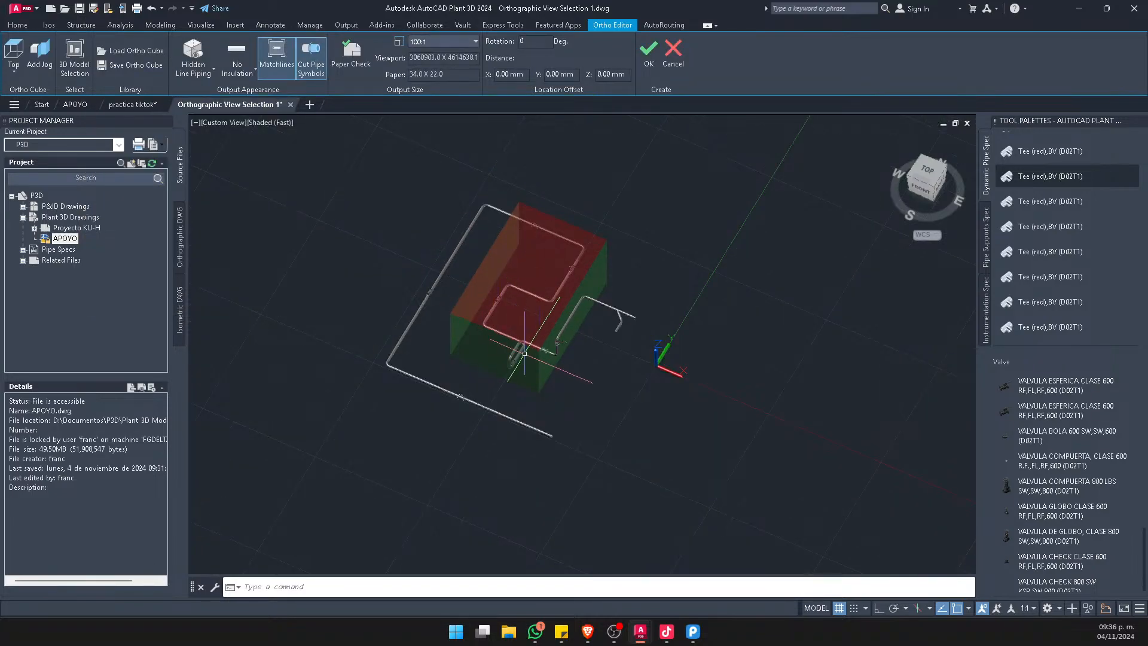
{"action": "left_click", "coordinate": [484, 278]}
{"action": "left_click", "coordinate": [484, 279]}
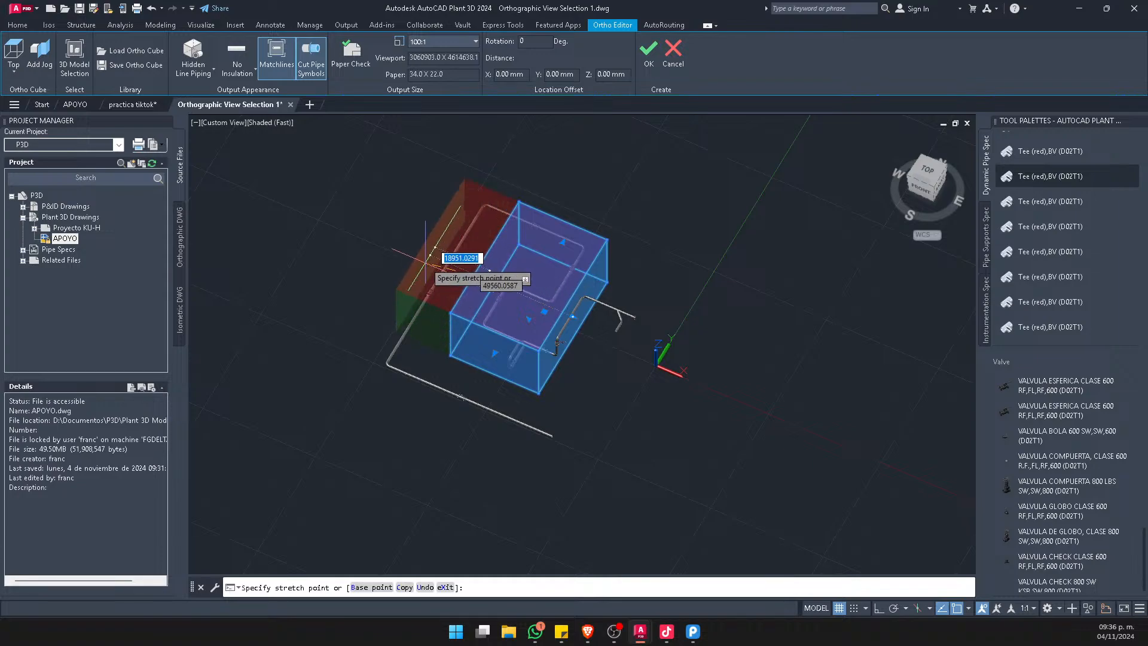
{"action": "left_click", "coordinate": [414, 262]}
{"action": "left_click", "coordinate": [461, 339]}
{"action": "left_click", "coordinate": [421, 389]}
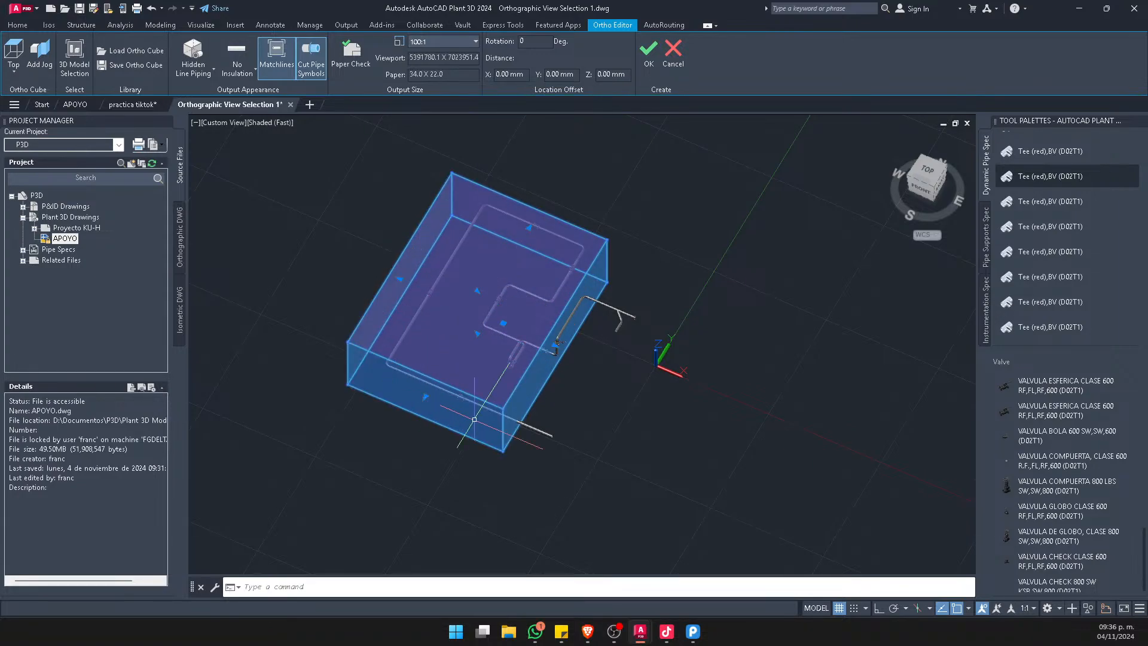
{"action": "left_click", "coordinate": [555, 345]}
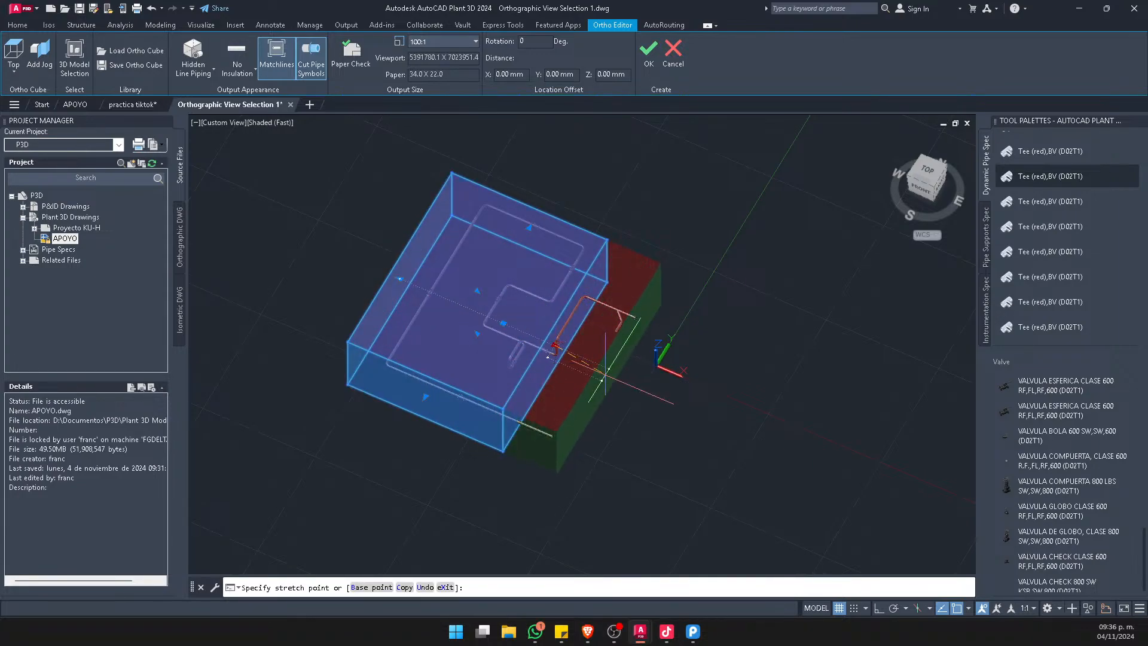
{"action": "left_click", "coordinate": [614, 364]}
{"action": "key", "text": "Escape"}
{"action": "middle_click_drag", "start_coordinate": [570, 255], "coordinate": [544, 296], "text": "shift"}
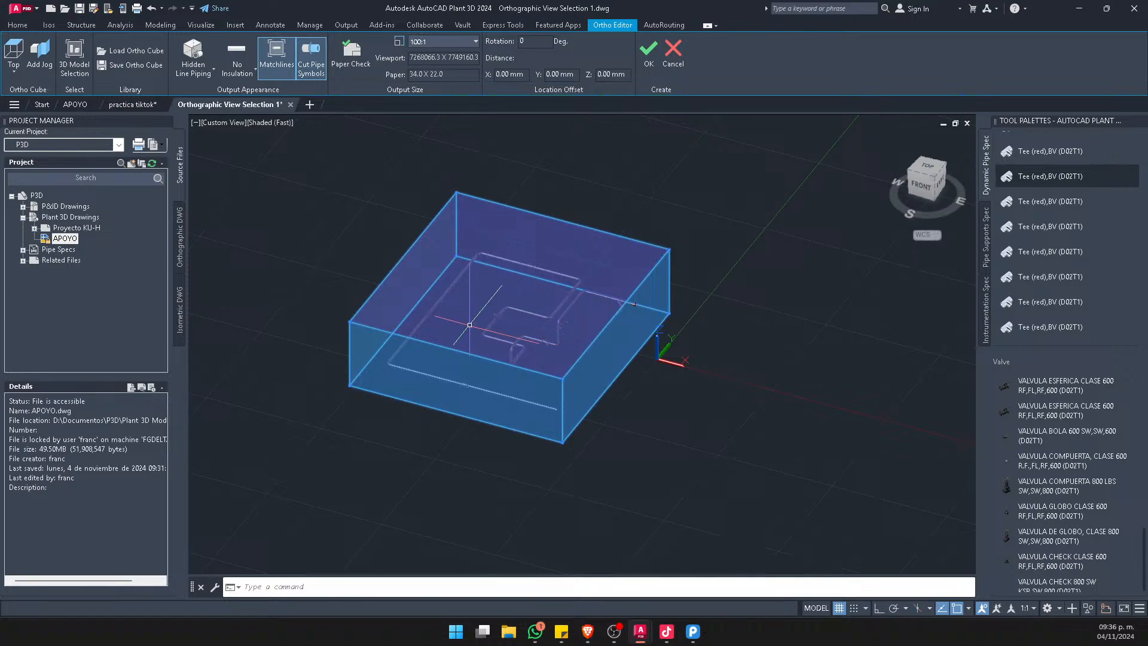
Examine the ortho cube from several angles and from above to check how it encloses the piping model
{"action": "scroll", "coordinate": [548, 291], "scroll_direction": "up", "scroll_amount": 2}
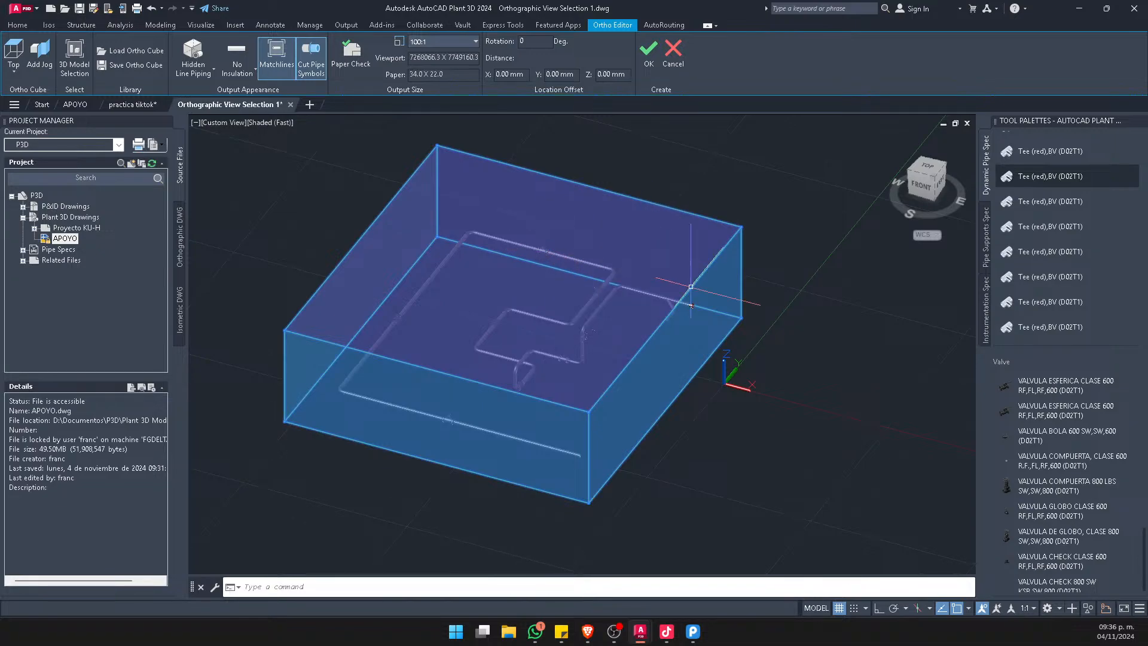
{"action": "scroll", "coordinate": [449, 299], "scroll_direction": "up", "scroll_amount": 2}
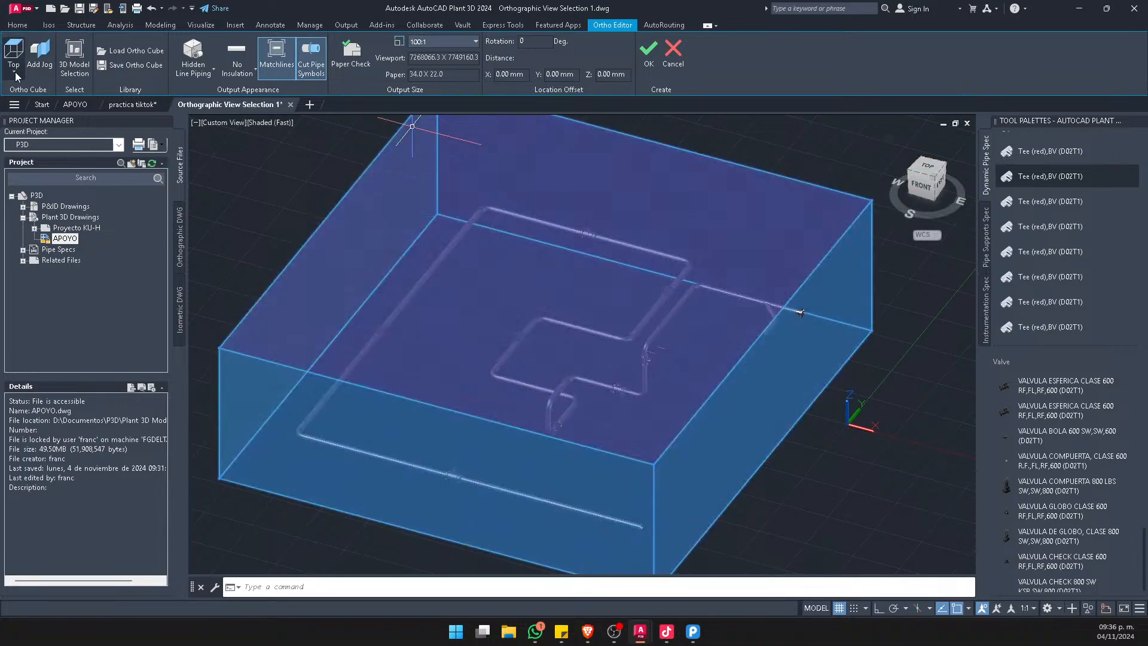
{"action": "left_click", "coordinate": [14, 72]}
{"action": "scroll", "coordinate": [475, 309], "scroll_direction": "down", "scroll_amount": 3}
{"action": "middle_click_drag", "start_coordinate": [526, 380], "coordinate": [513, 311], "text": "shift"}
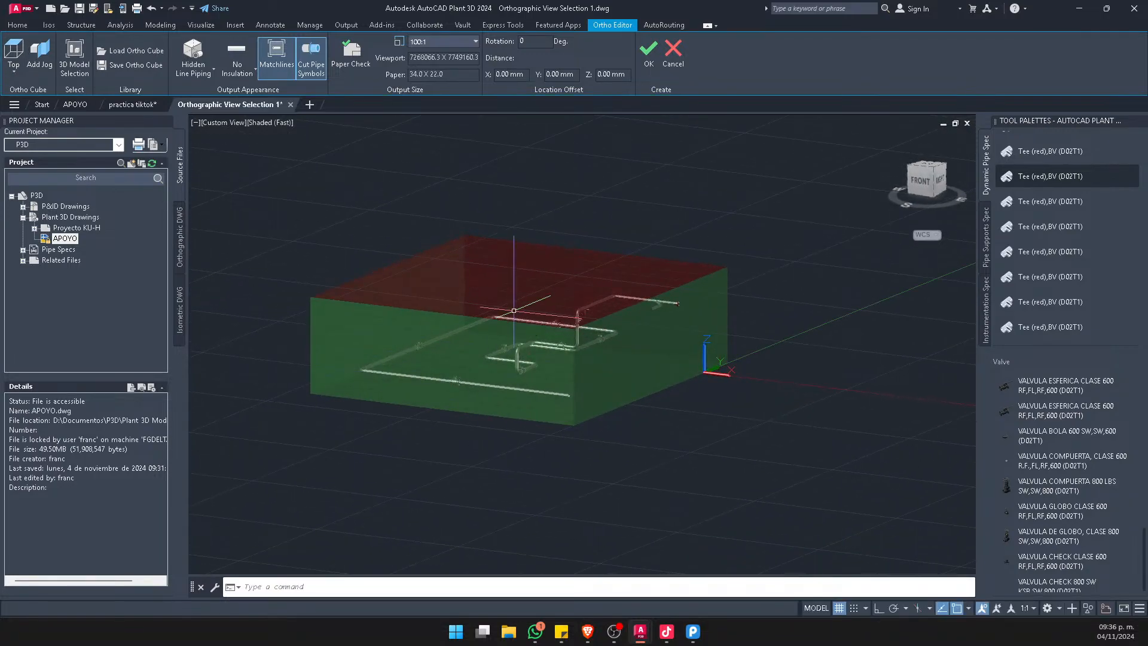
{"action": "scroll", "coordinate": [500, 295], "scroll_direction": "up", "scroll_amount": 5}
{"action": "scroll", "coordinate": [574, 245], "scroll_direction": "down", "scroll_amount": 2}
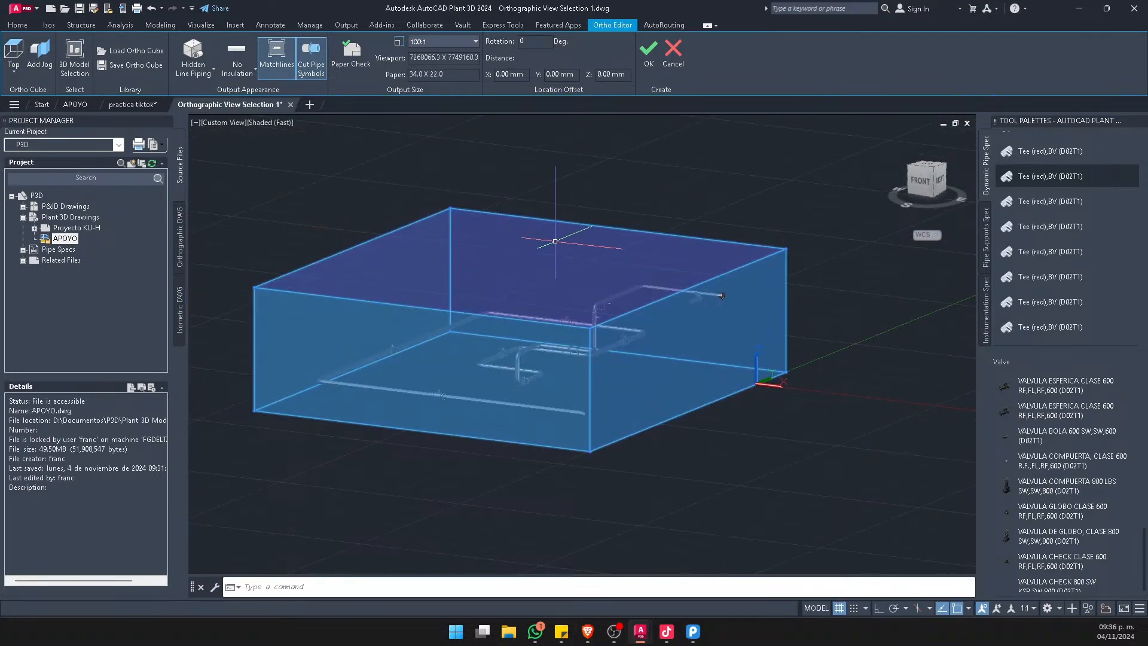
{"action": "left_click", "coordinate": [931, 169]}
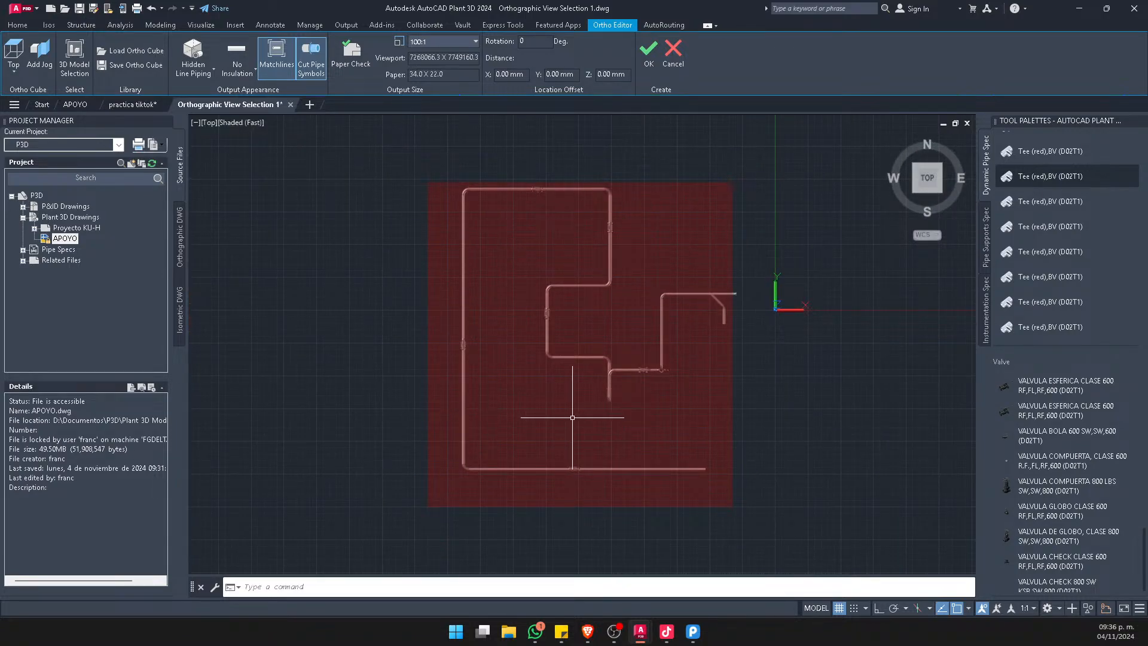
{"action": "middle_click_drag", "start_coordinate": [838, 451], "coordinate": [784, 298], "text": "shift"}
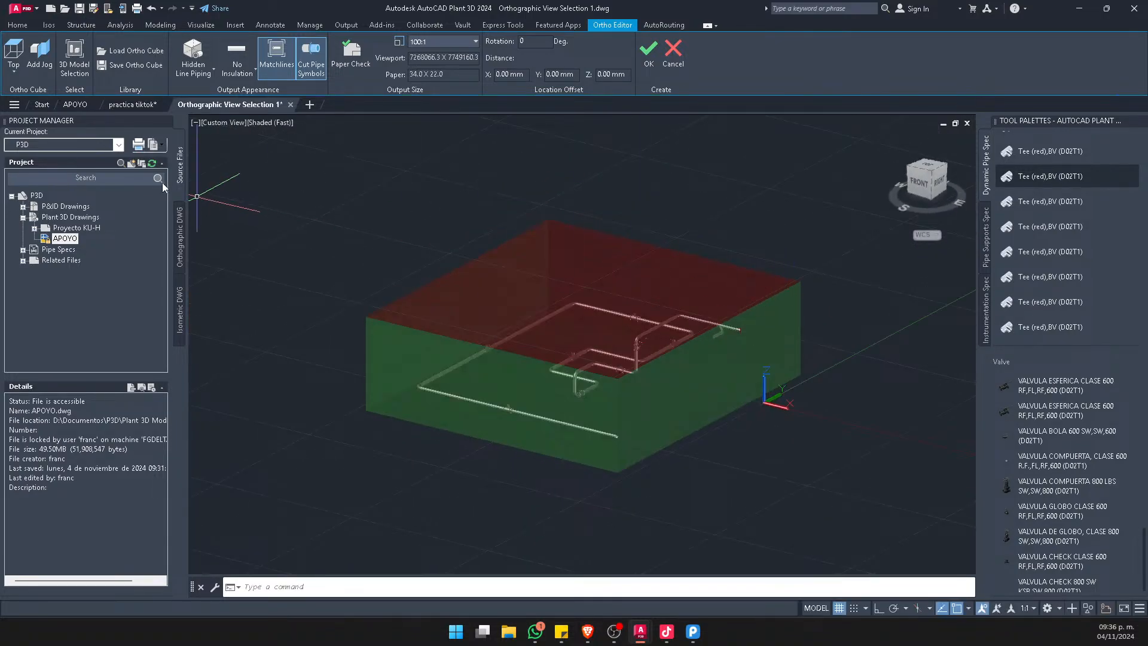
Set the ortho cube's view direction to Left and inspect the highlighted face against the piping
{"action": "left_click", "coordinate": [21, 73]}
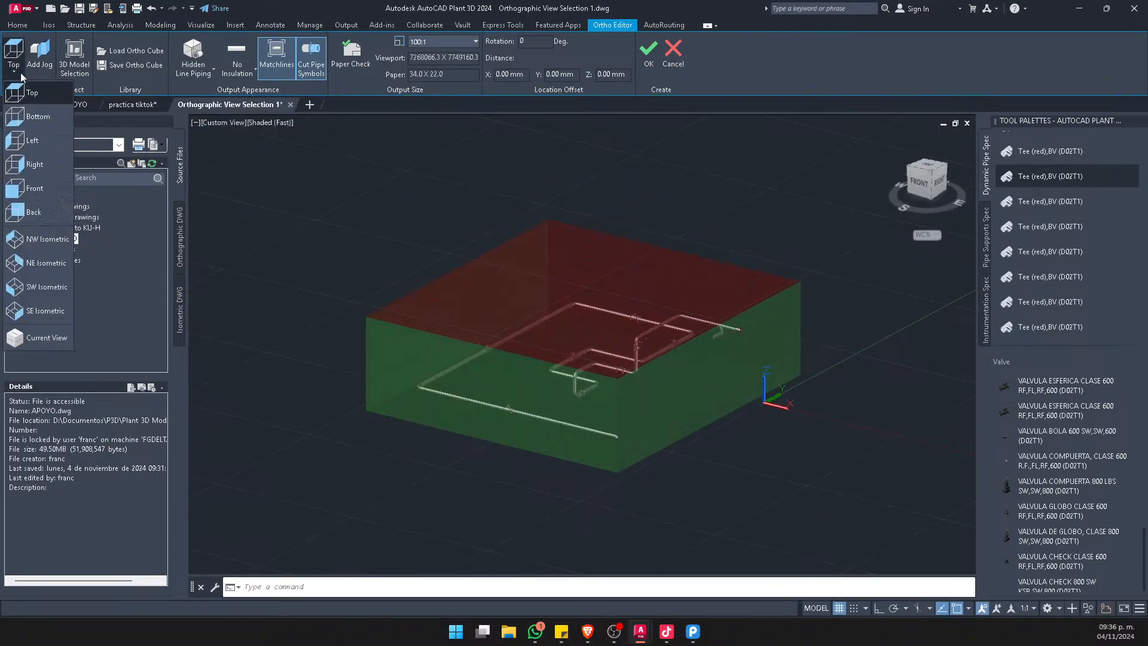
{"action": "left_click", "coordinate": [32, 146]}
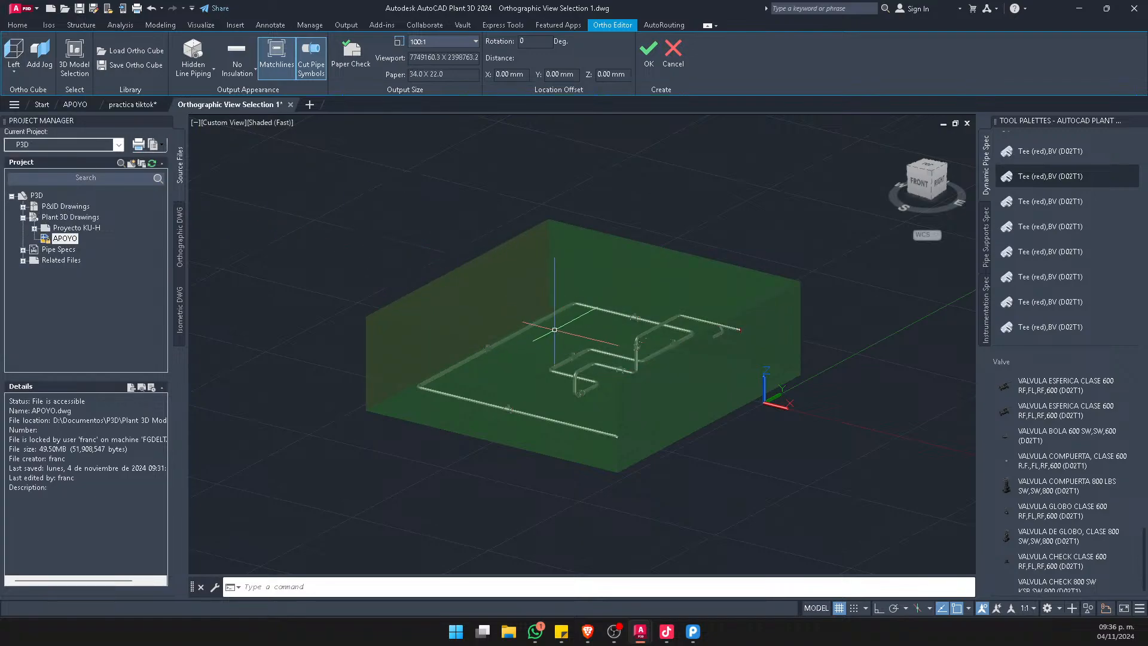
{"action": "middle_click_drag", "start_coordinate": [445, 361], "coordinate": [488, 248], "text": "shift"}
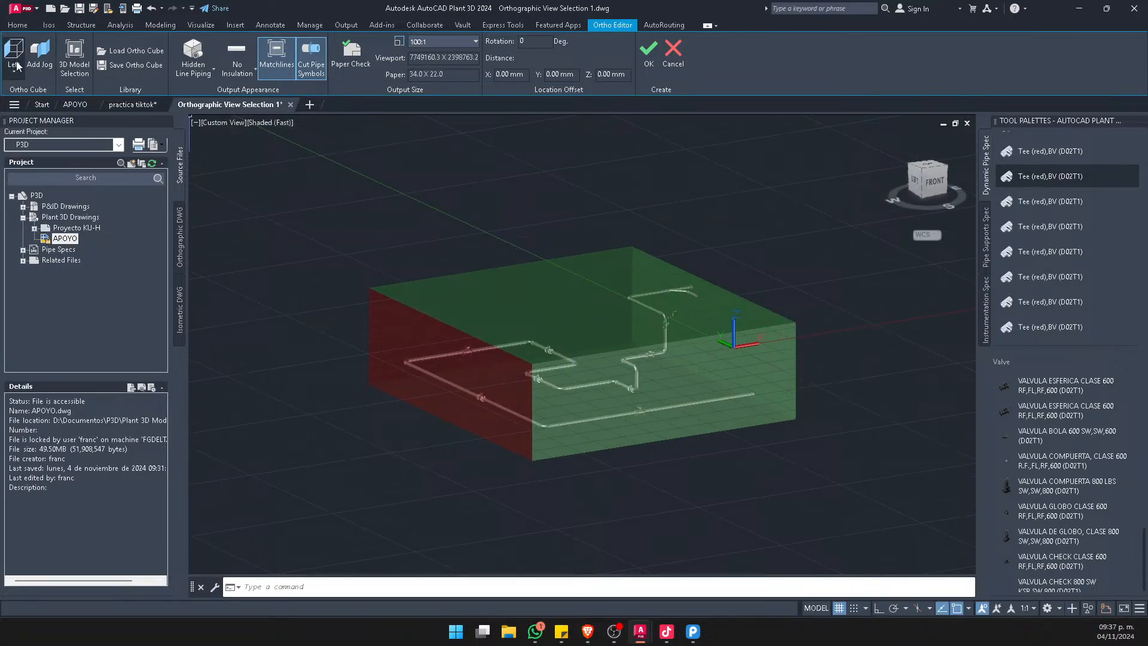
{"action": "scroll", "coordinate": [488, 394], "scroll_direction": "up", "scroll_amount": 5}
{"action": "mouse_move", "coordinate": [489, 365]}
{"action": "middle_mouse_down", "text": "shift"}
{"action": "mouse_move", "coordinate": [585, 379]}
{"action": "mouse_move", "coordinate": [701, 350]}
{"action": "mouse_move", "coordinate": [632, 320]}
{"action": "middle_mouse_up", "text": "shift"}
{"action": "scroll", "coordinate": [633, 321], "scroll_direction": "down", "scroll_amount": 4}
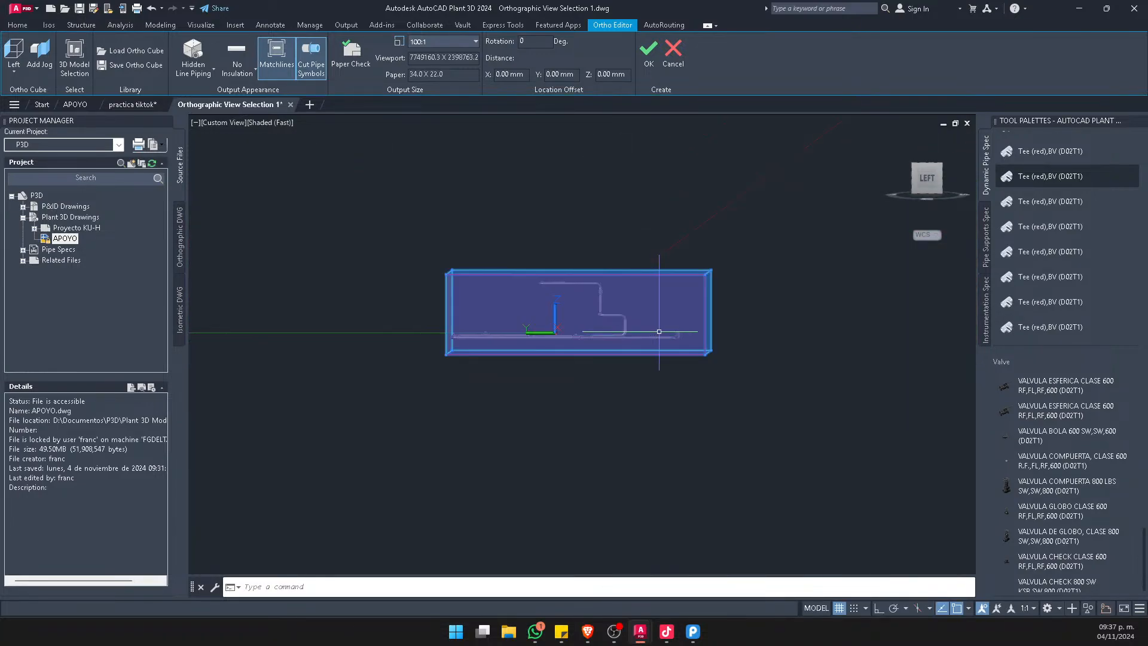
Change the ortho cube's view direction to Right, looking at the opposite side of the piping
{"action": "middle_click_drag", "start_coordinate": [730, 325], "coordinate": [480, 337], "text": "shift"}
{"action": "left_click", "coordinate": [18, 72]}
{"action": "left_click", "coordinate": [47, 167]}
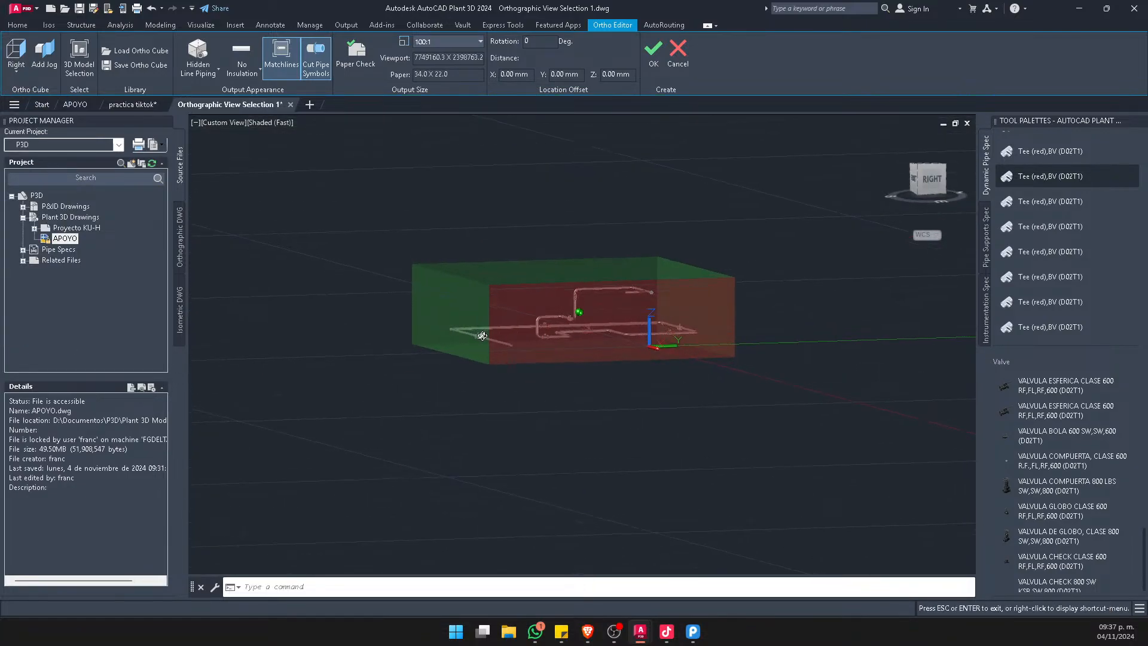
Set the ortho cube's view direction to Top and check its extents around the piping in plan view
{"action": "left_click", "coordinate": [29, 73]}
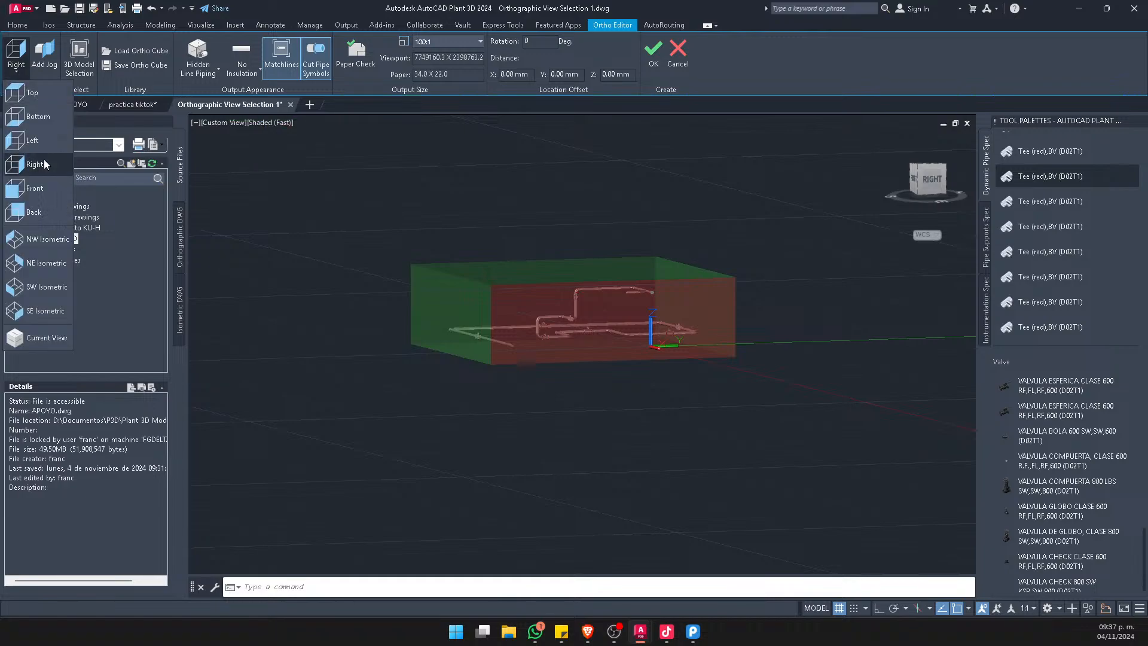
{"action": "left_click", "coordinate": [33, 114]}
{"action": "middle_click_drag", "start_coordinate": [608, 267], "coordinate": [485, 364], "text": "shift"}
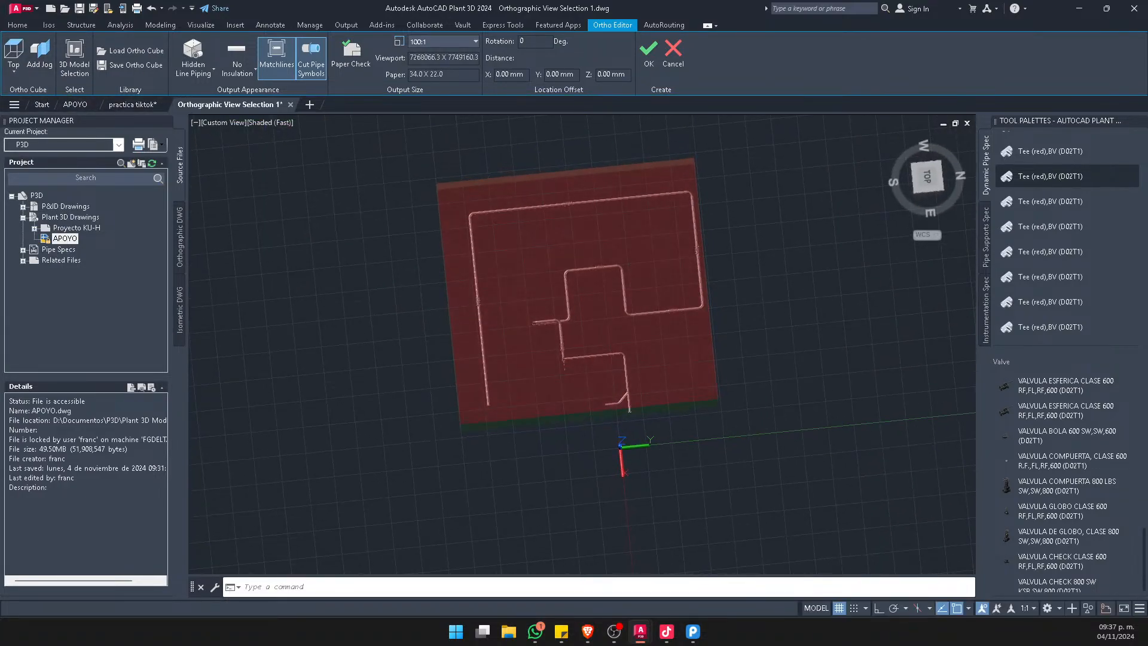
{"action": "left_click", "coordinate": [928, 180]}
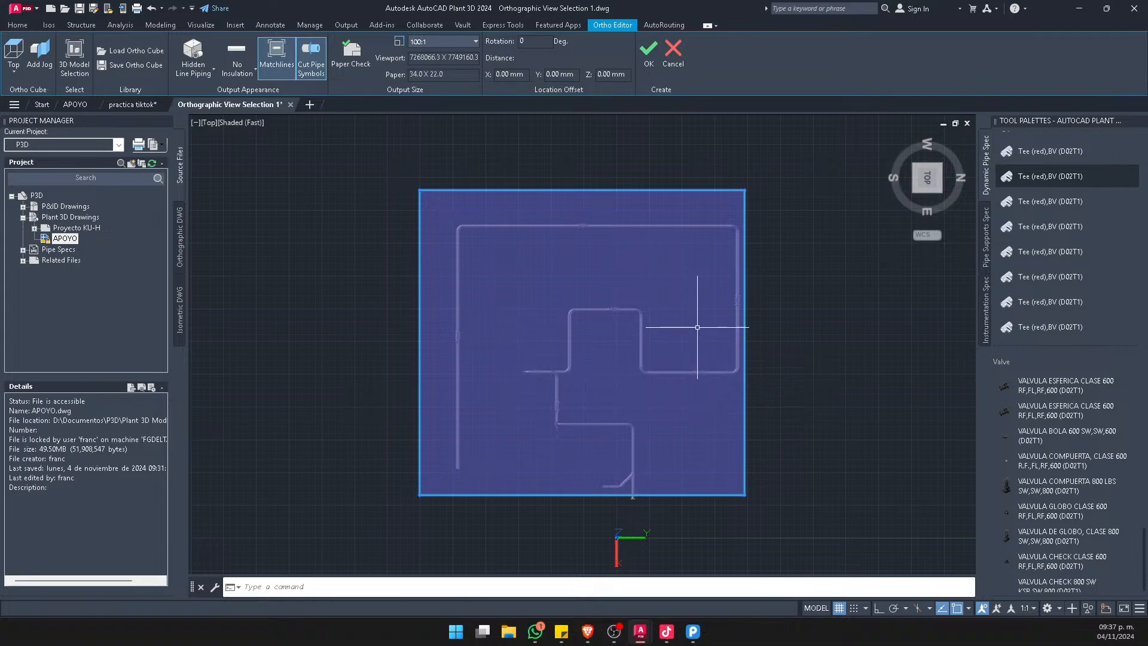
{"action": "middle_click_drag", "start_coordinate": [743, 372], "coordinate": [723, 347]}
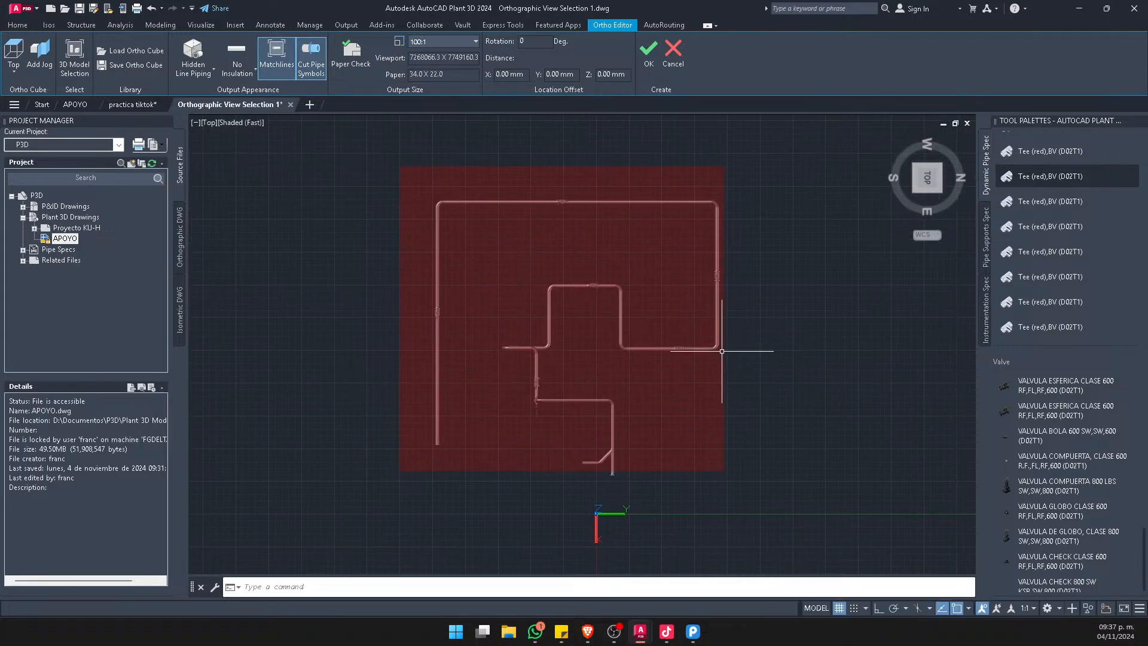
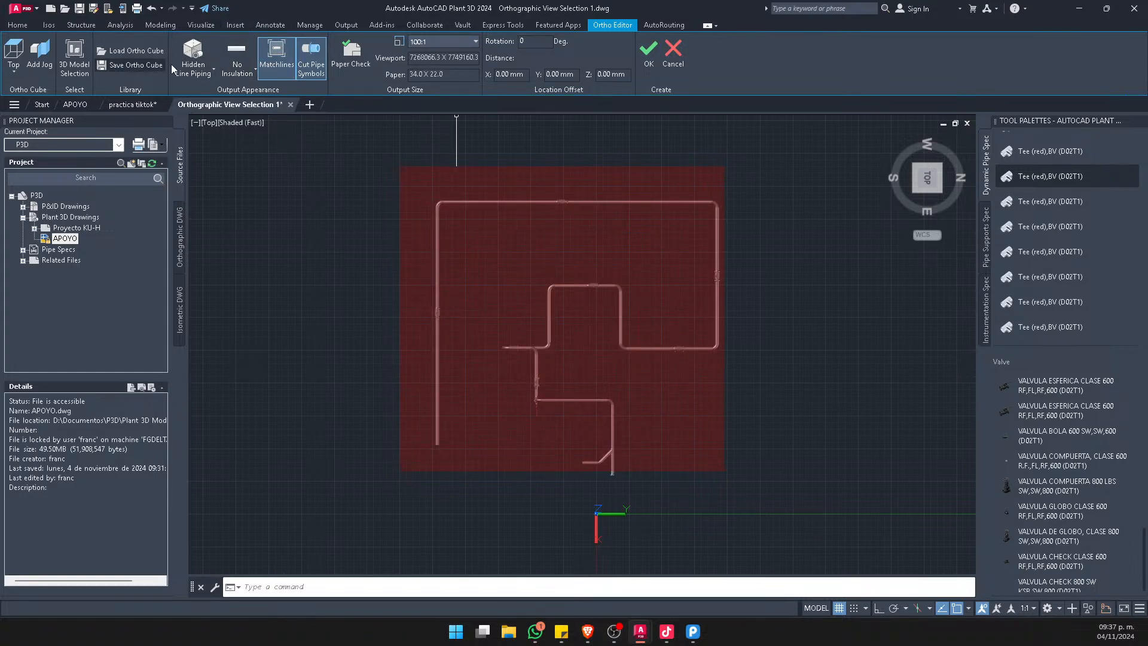
Try the No Hidden Lines output appearance and switch it back to Hidden Line Piping
{"action": "left_click", "coordinate": [193, 68]}
{"action": "left_click", "coordinate": [205, 93]}
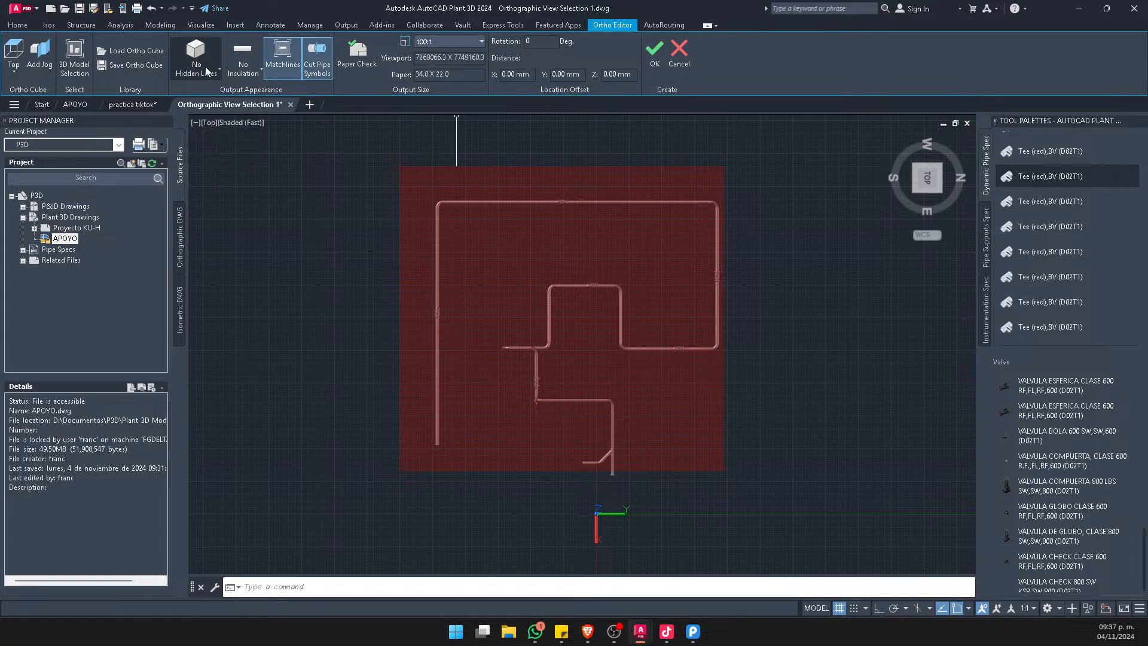
{"action": "left_click", "coordinate": [207, 70]}
{"action": "left_click", "coordinate": [199, 116]}
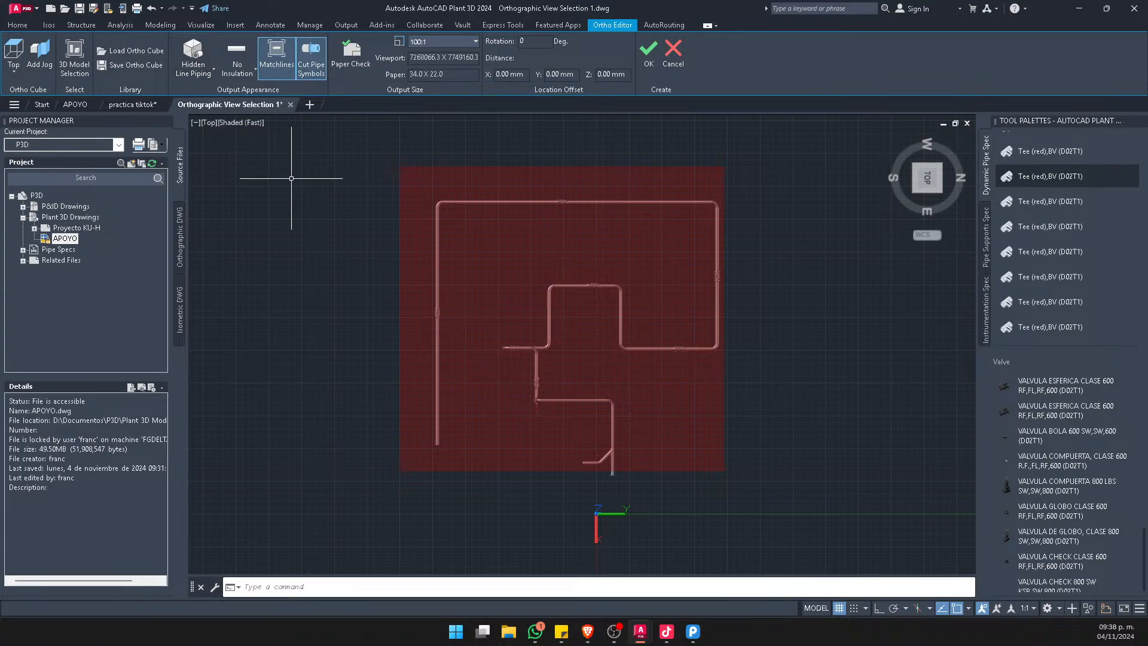
Draw a horizontal line in the empty area beside the ortho cube with Ortho mode on
{"action": "scroll", "coordinate": [522, 345], "scroll_direction": "up", "scroll_amount": 10}
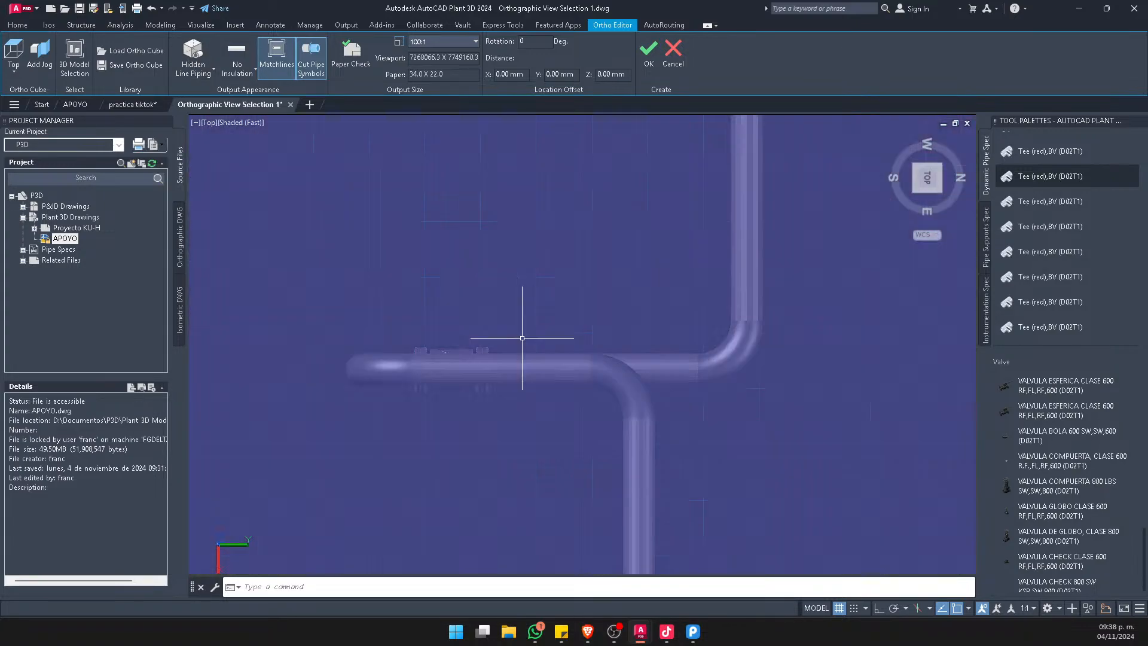
{"action": "scroll", "coordinate": [662, 312], "scroll_direction": "down", "scroll_amount": 11}
{"action": "type", "text": "l"}
{"action": "key", "text": "Return"}
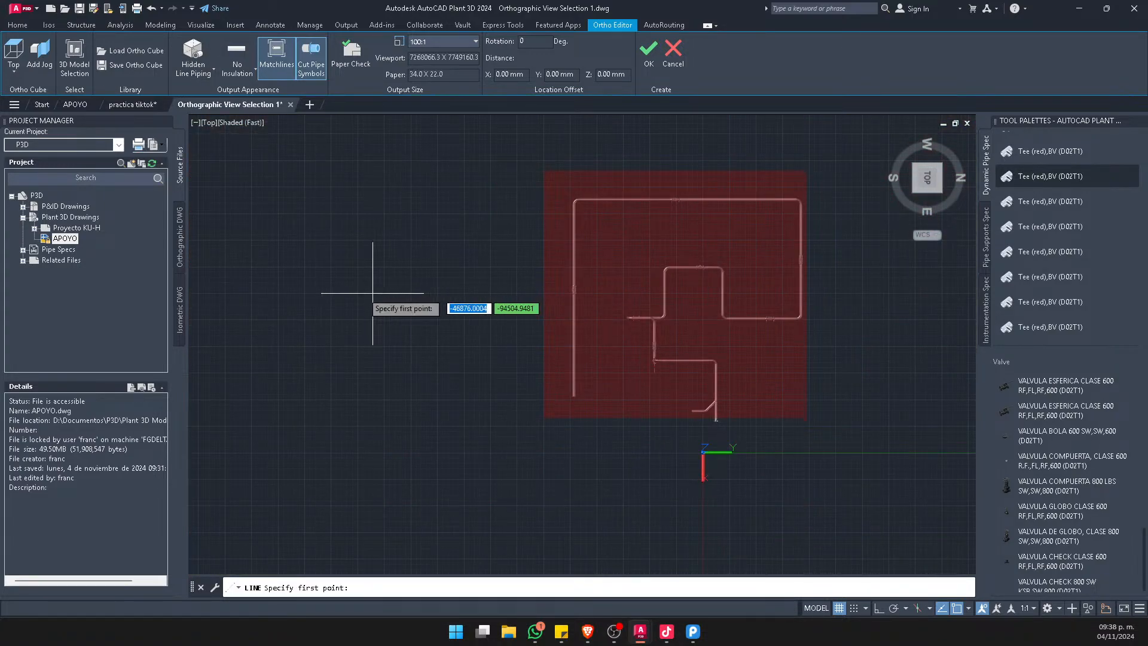
{"action": "left_click", "coordinate": [263, 308]}
{"action": "key", "text": "F8"}
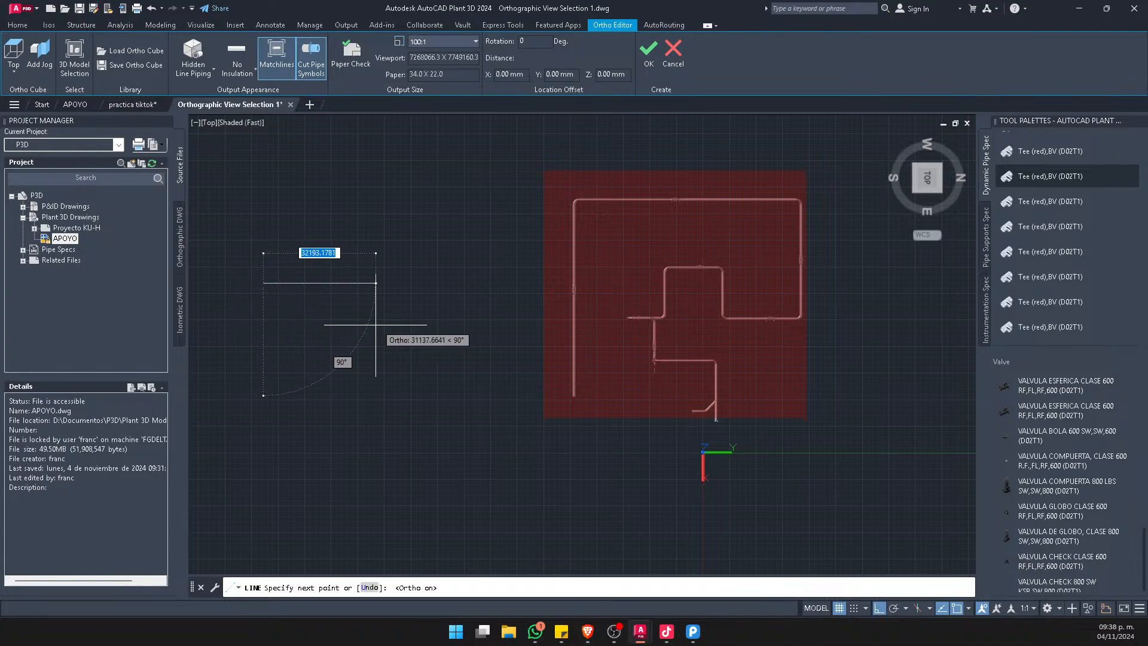
{"action": "left_click", "coordinate": [419, 319]}
{"action": "key", "text": "Escape"}
{"action": "scroll", "coordinate": [334, 247], "scroll_direction": "up", "scroll_amount": 2}
{"action": "left_click", "coordinate": [352, 259]}
{"action": "left_click", "coordinate": [305, 354]}
{"action": "type", "text": "c"}
{"action": "key", "text": "Return"}
{"action": "left_click", "coordinate": [311, 409]}
{"action": "key", "text": "Escape"}
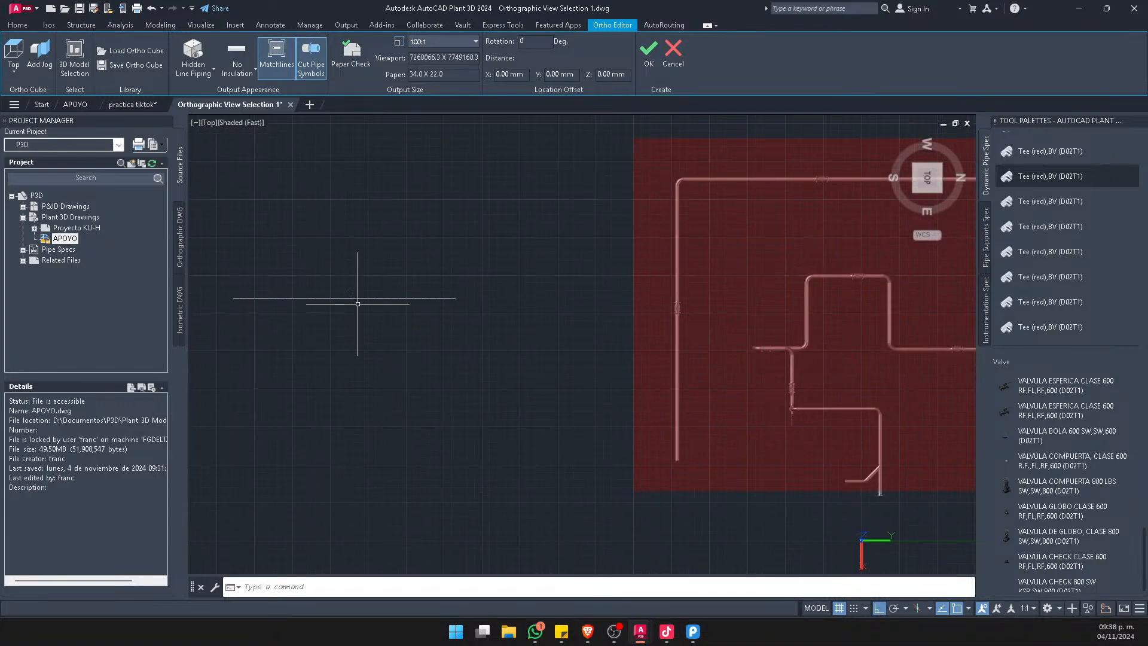
Copy the horizontal line a short distance above the original to form a parallel pair
{"action": "type", "text": "co"}
{"action": "key", "text": "Return"}
{"action": "left_click", "coordinate": [389, 271]}
{"action": "left_click", "coordinate": [351, 313]}
{"action": "key", "text": "Return"}
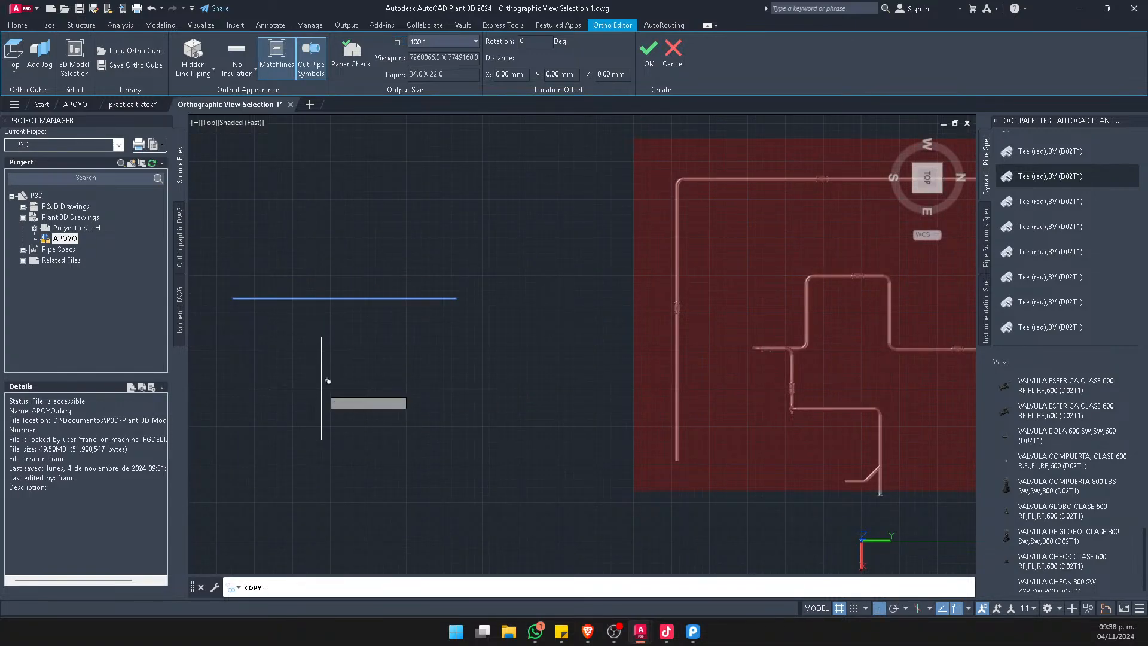
{"action": "left_click", "coordinate": [321, 388]}
{"action": "left_click", "coordinate": [322, 370]}
{"action": "key", "text": "Escape"}
Draw a vertical line crossing both horizontal lines near their left part
{"action": "type", "text": "l"}
{"action": "key", "text": "Return"}
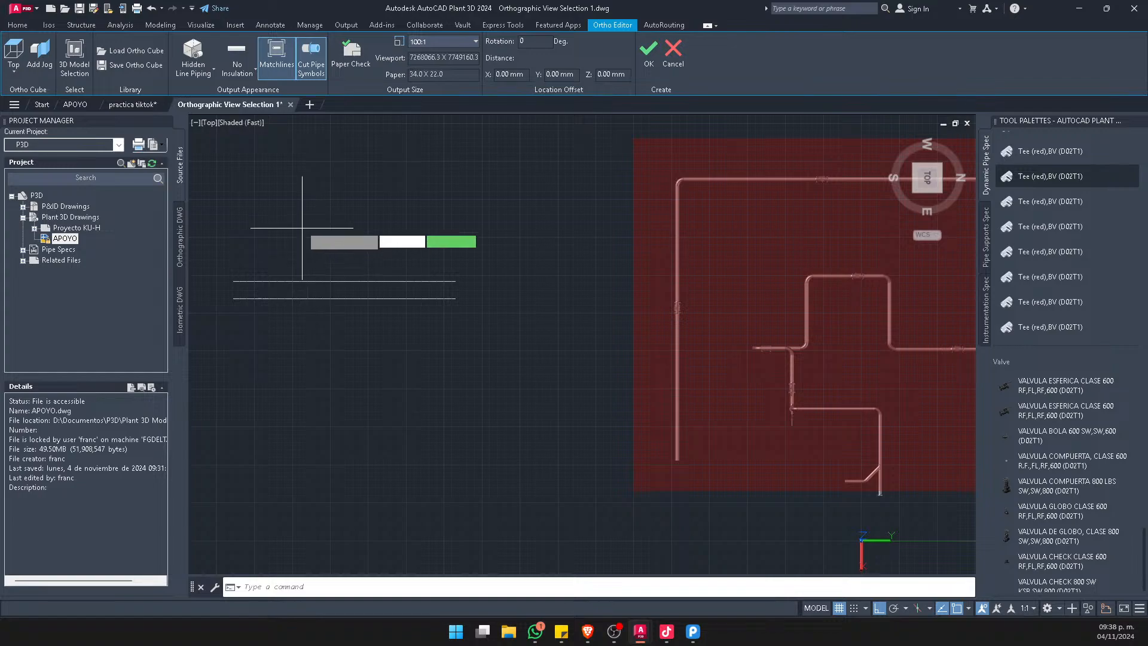
{"action": "left_click", "coordinate": [299, 188]}
{"action": "left_click", "coordinate": [293, 479]}
{"action": "key", "text": "Escape"}
Copy the vertical line a short distance to its right to form a crossing parallel pair
{"action": "left_click", "coordinate": [300, 233]}
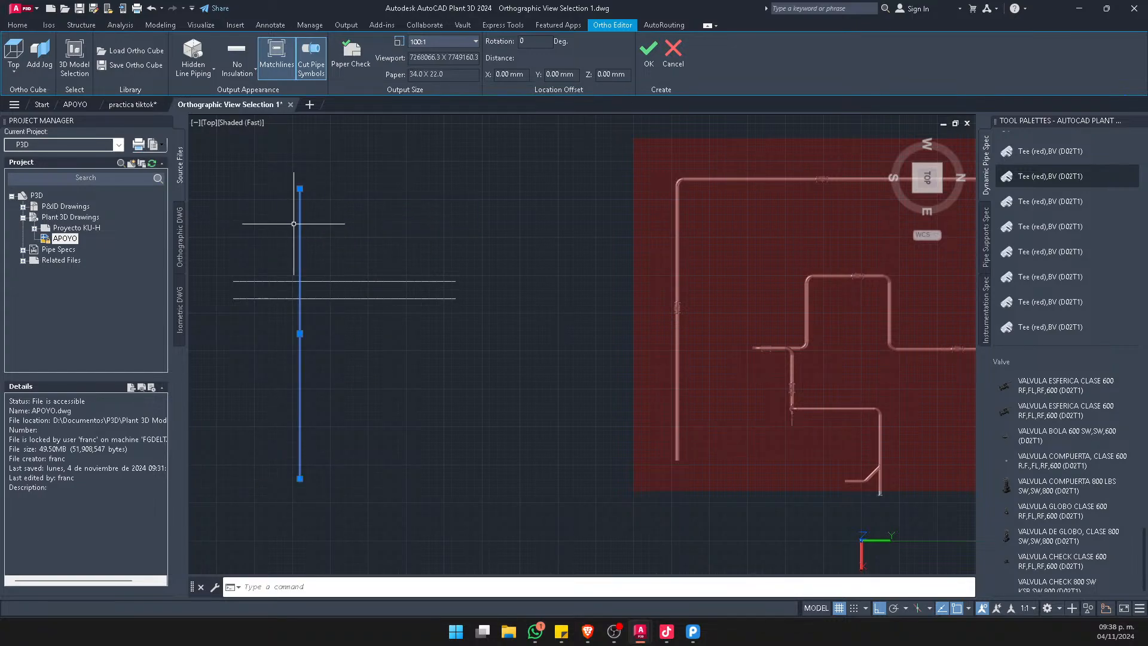
{"action": "type", "text": "co"}
{"action": "key", "text": "Return"}
{"action": "left_click", "coordinate": [380, 219]}
{"action": "left_click", "coordinate": [398, 225]}
{"action": "key", "text": "Escape"}
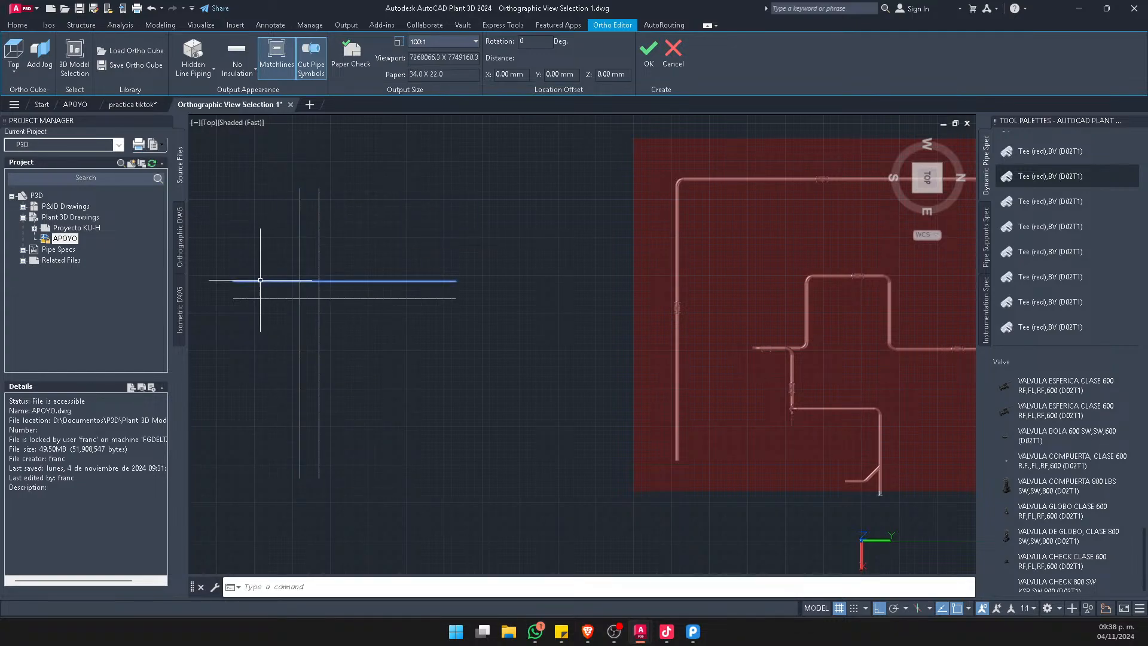
Choose Hidden Line Piping as the ortho view's hidden line appearance
{"action": "scroll", "coordinate": [284, 285], "scroll_direction": "up", "scroll_amount": 7}
{"action": "middle_click_drag", "start_coordinate": [407, 266], "coordinate": [421, 328]}
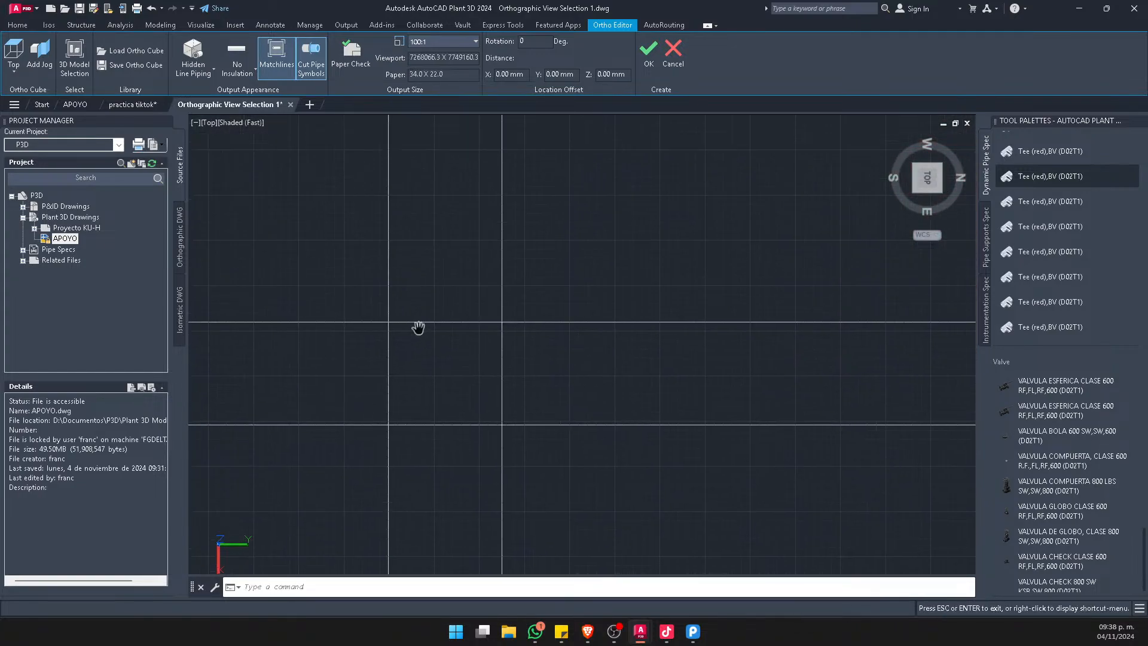
{"action": "left_click", "coordinate": [197, 71]}
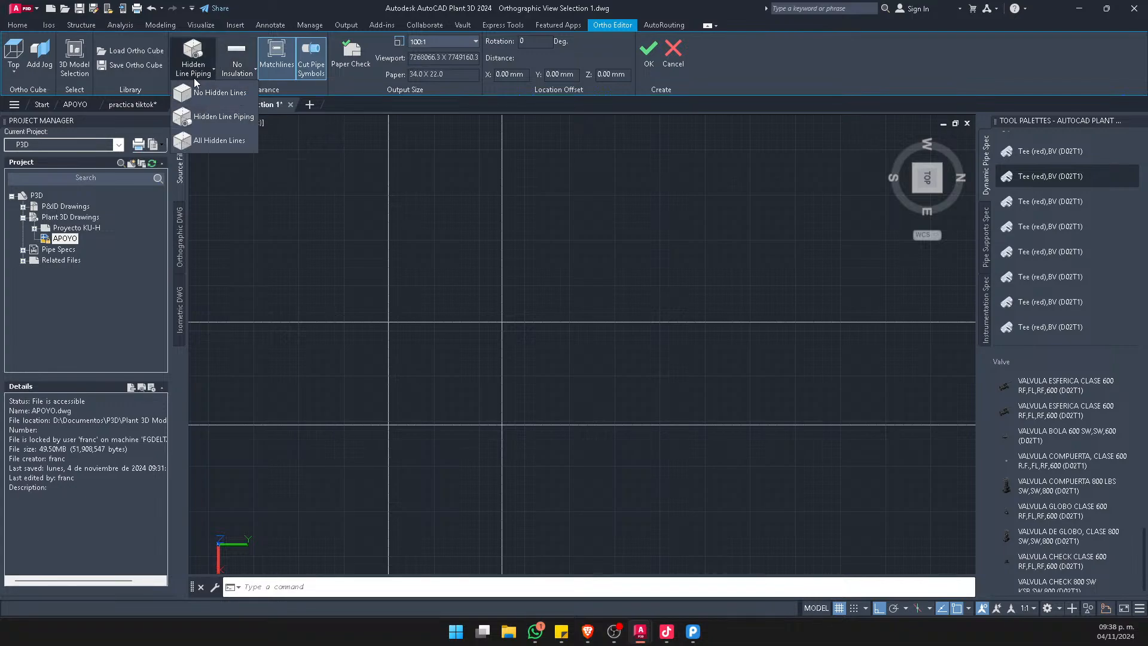
{"action": "left_click", "coordinate": [197, 117]}
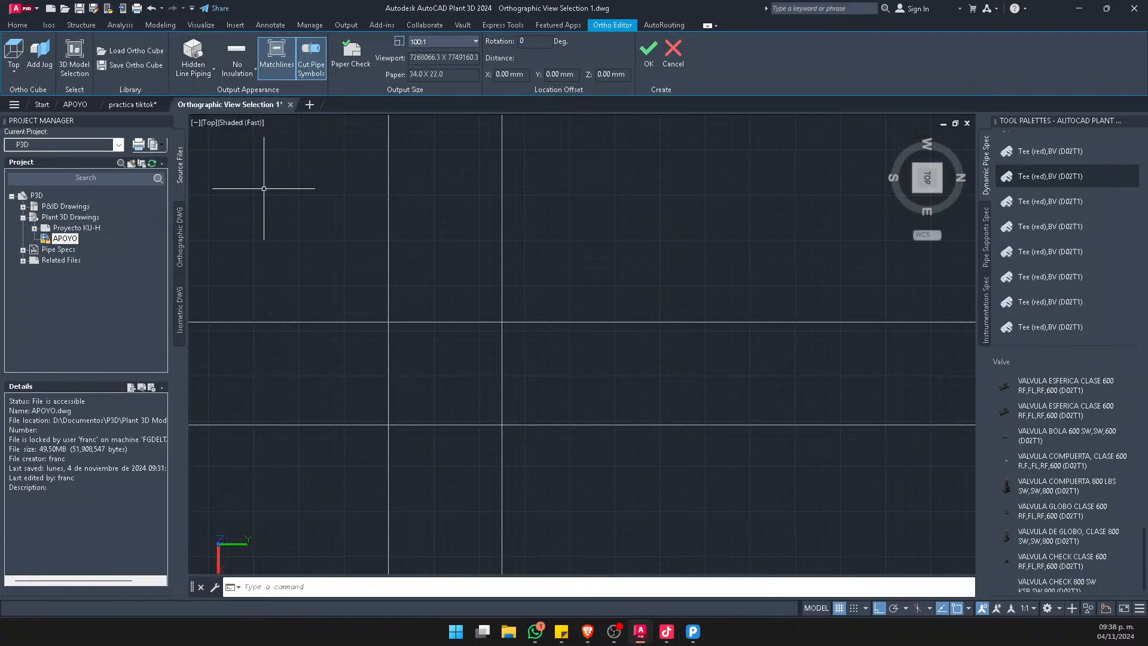
Break the left vertical line just above the upper horizontal line and just below the lower one
{"action": "scroll", "coordinate": [366, 401], "scroll_direction": "up", "scroll_amount": 5}
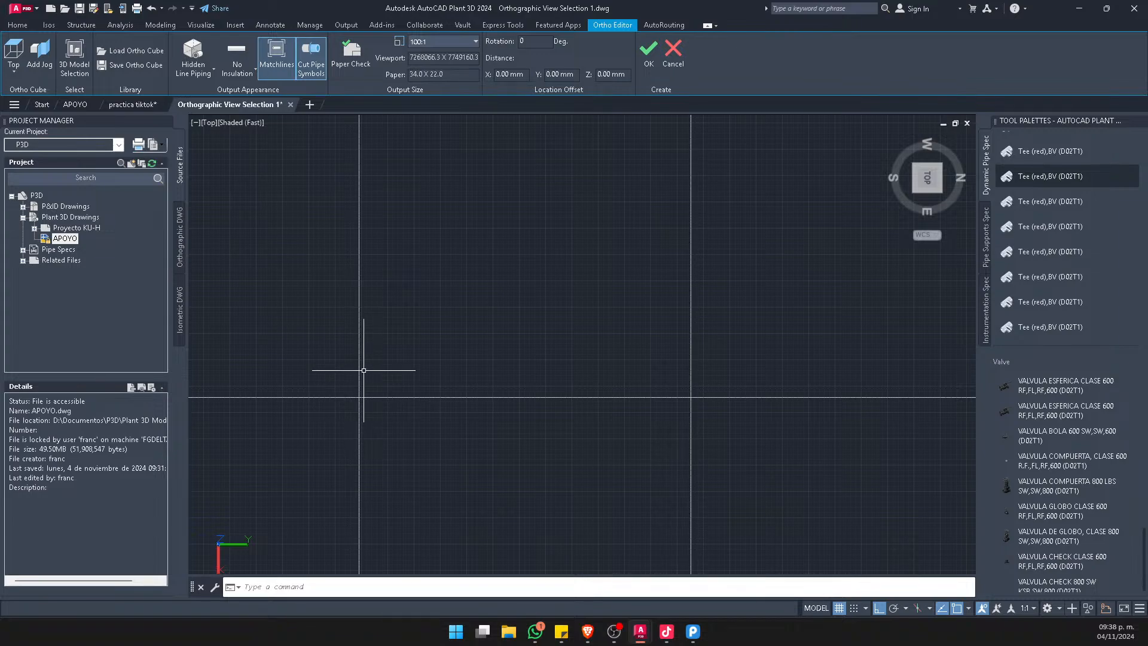
{"action": "scroll", "coordinate": [358, 388], "scroll_direction": "up", "scroll_amount": 2}
{"action": "scroll", "coordinate": [355, 377], "scroll_direction": "down", "scroll_amount": 4}
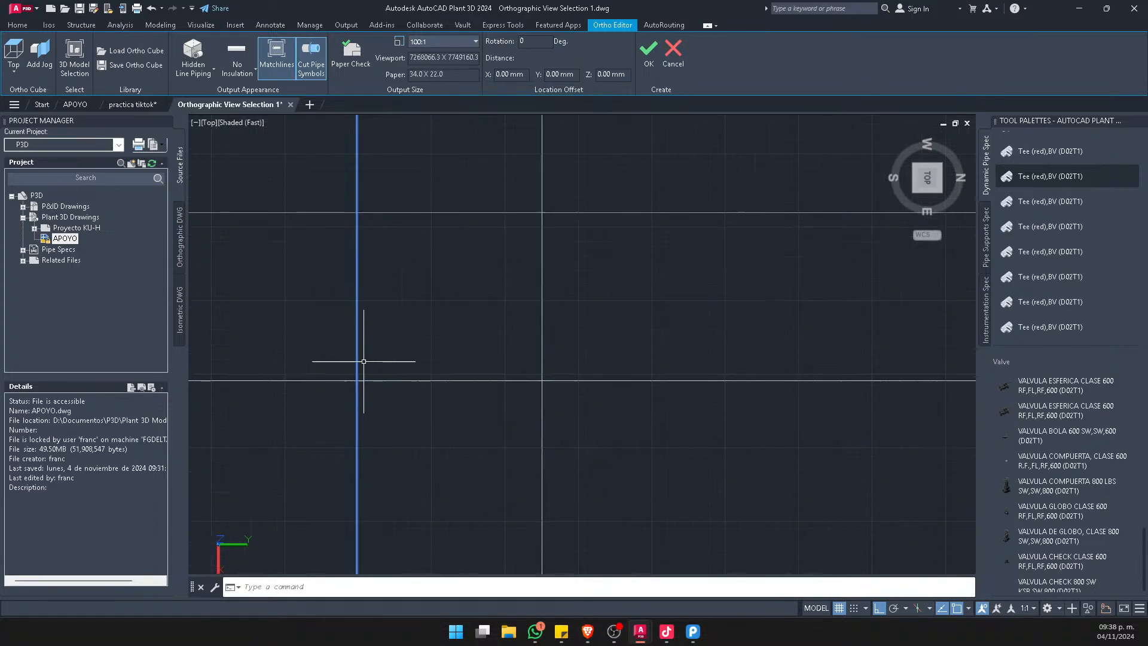
{"action": "type", "text": "br"}
{"action": "key", "text": "space"}
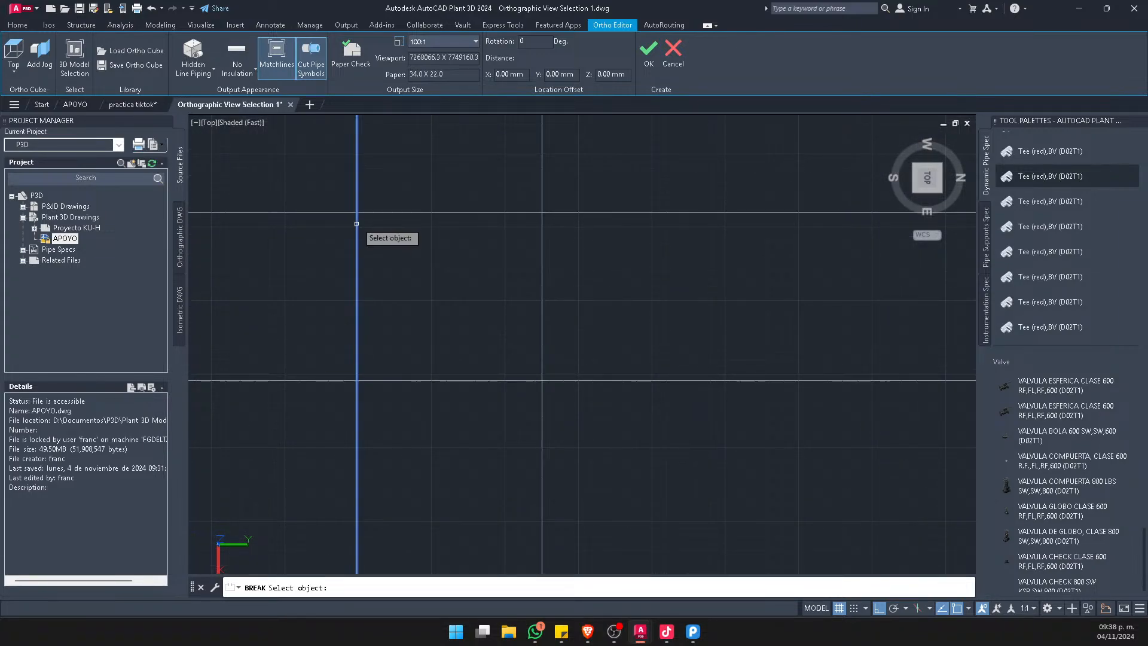
{"action": "left_click", "coordinate": [356, 196]}
{"action": "left_click", "coordinate": [357, 203]}
{"action": "key", "text": "space"}
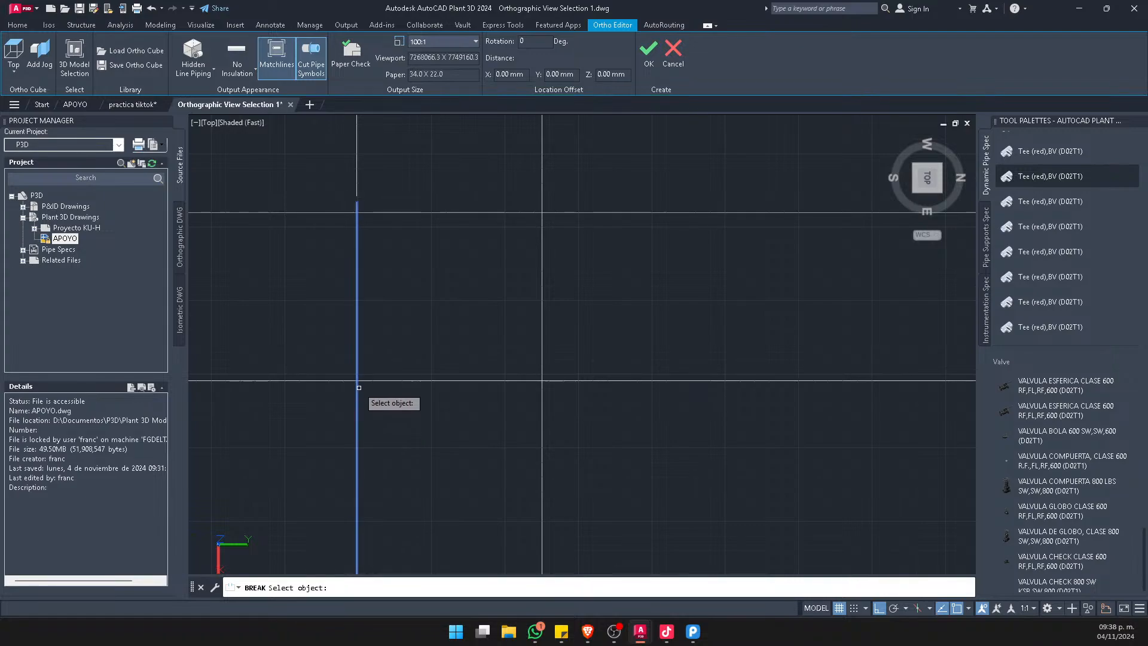
{"action": "left_click", "coordinate": [357, 396]}
Break the right vertical line just below the lower horizontal line and just above the upper one
{"action": "left_click", "coordinate": [541, 392]}
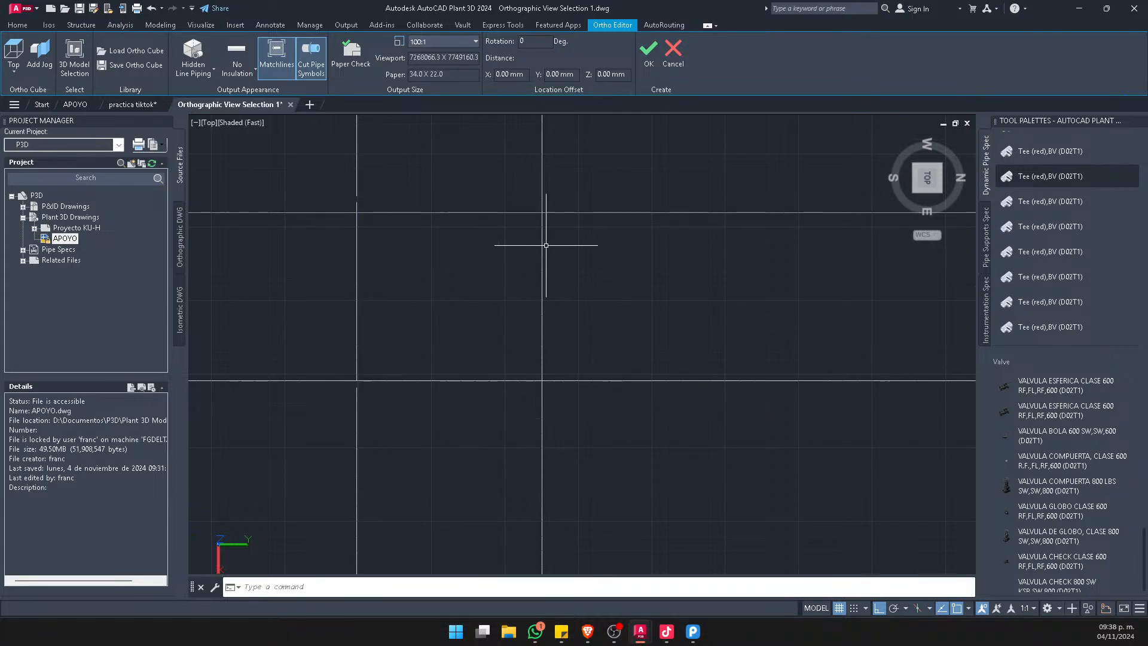
{"action": "key", "text": "space"}
{"action": "left_click", "coordinate": [543, 193]}
{"action": "left_click", "coordinate": [542, 201]}
Set the linetype of the two vertical segments between the horizontal lines to PHANTOM2
{"action": "left_click", "coordinate": [594, 302]}
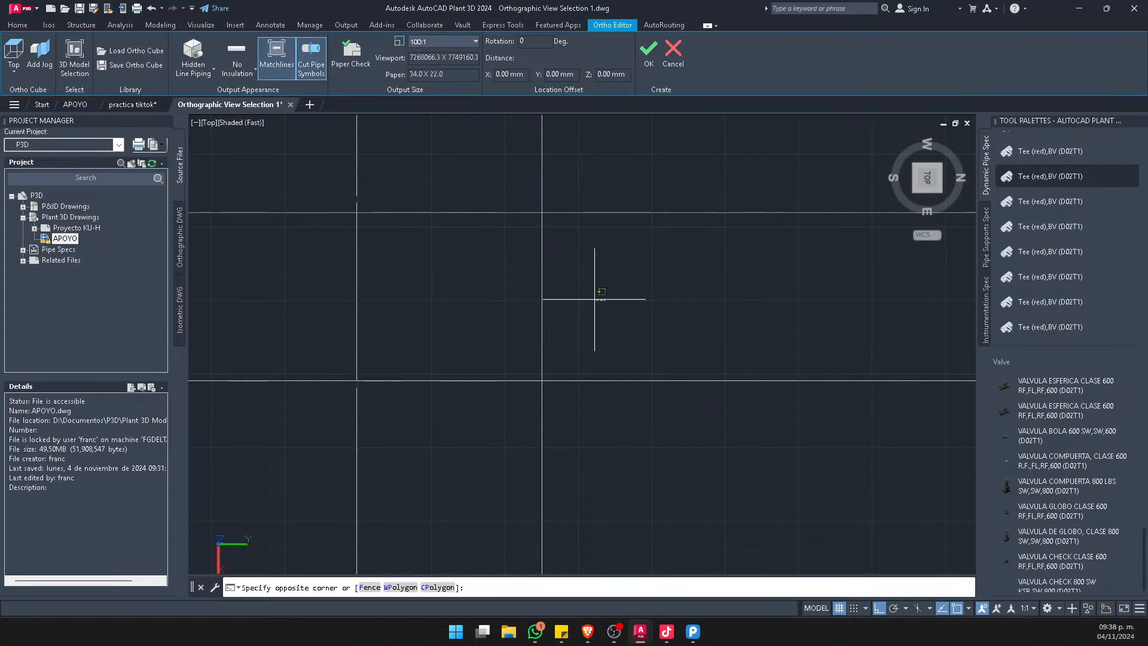
{"action": "left_click", "coordinate": [283, 230]}
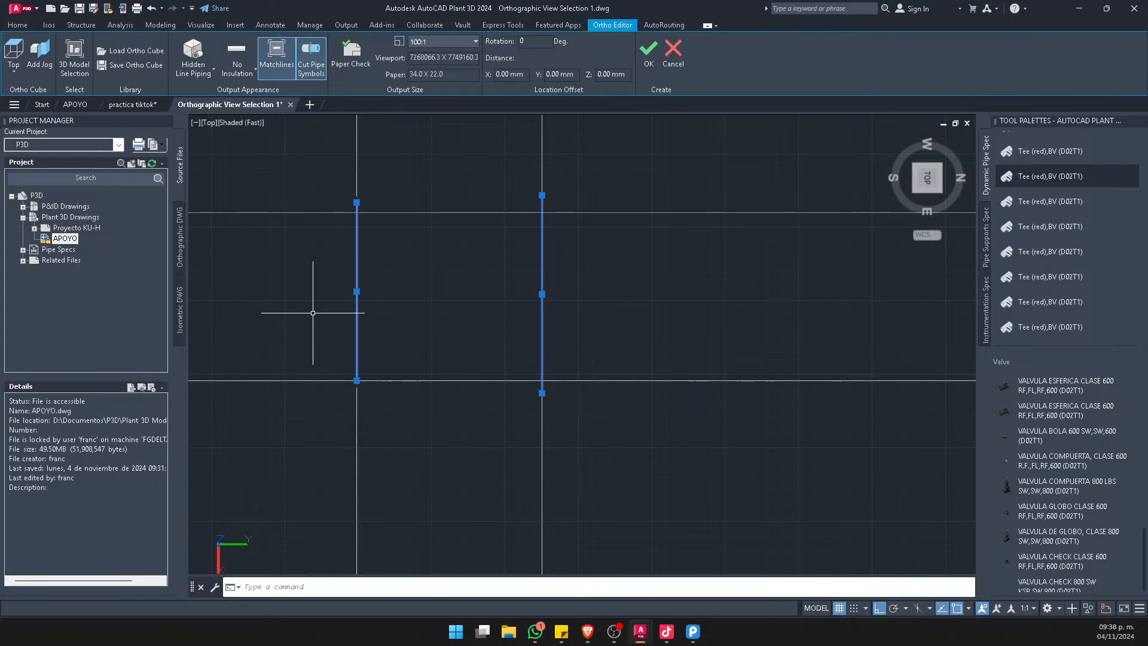
{"action": "key", "text": "ctrl+1"}
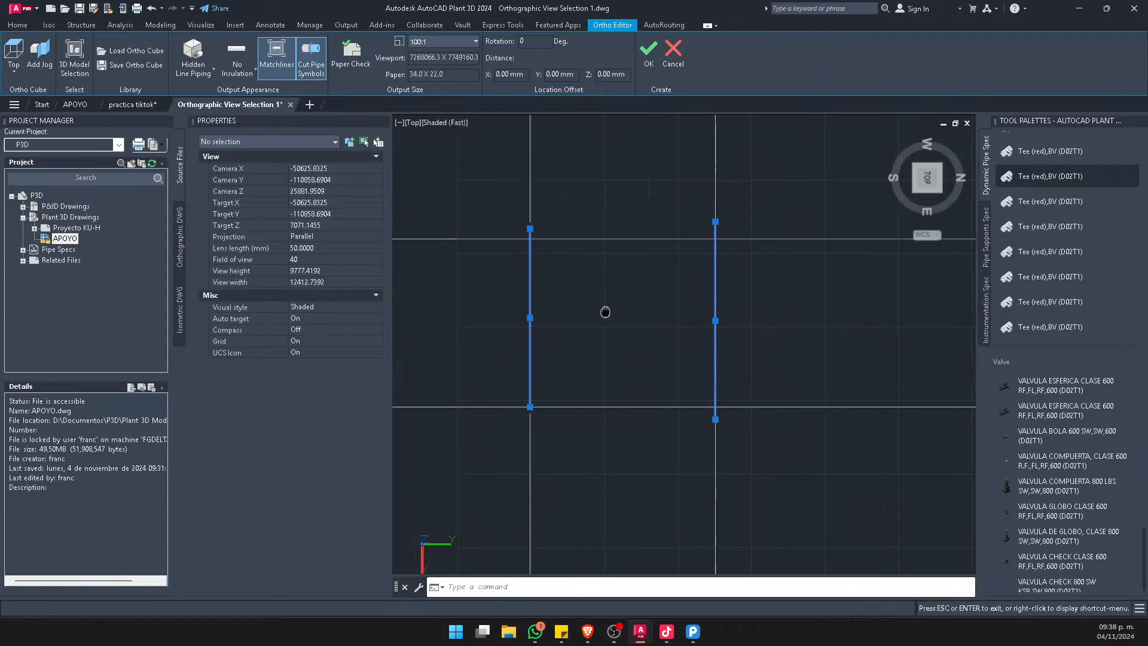
{"action": "scroll", "coordinate": [688, 317], "scroll_direction": "down", "scroll_amount": 3}
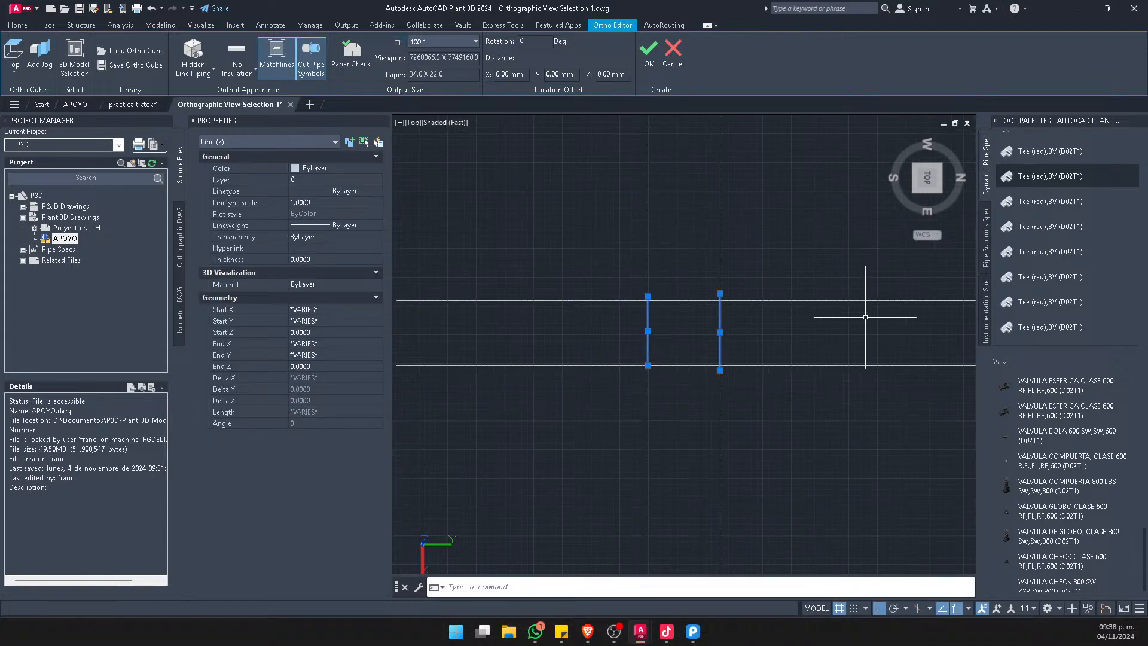
{"action": "left_click", "coordinate": [335, 191]}
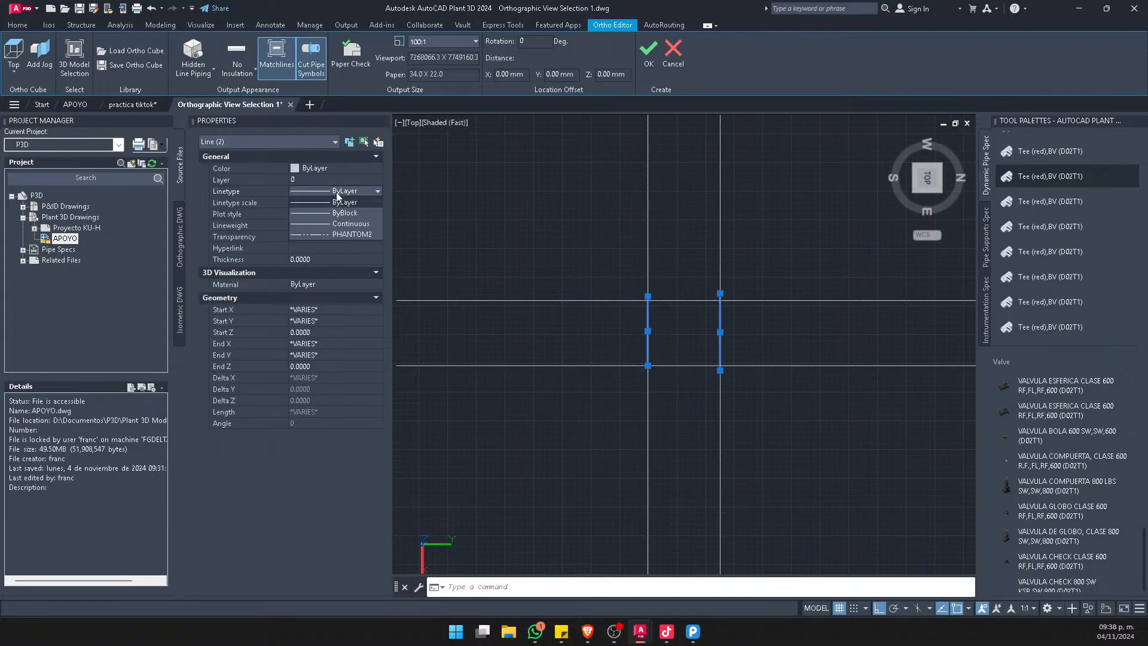
{"action": "left_click", "coordinate": [352, 233]}
Edit the linetype scale of the two middle vertical segments and close their properties
{"action": "scroll", "coordinate": [705, 330], "scroll_direction": "up", "scroll_amount": 5}
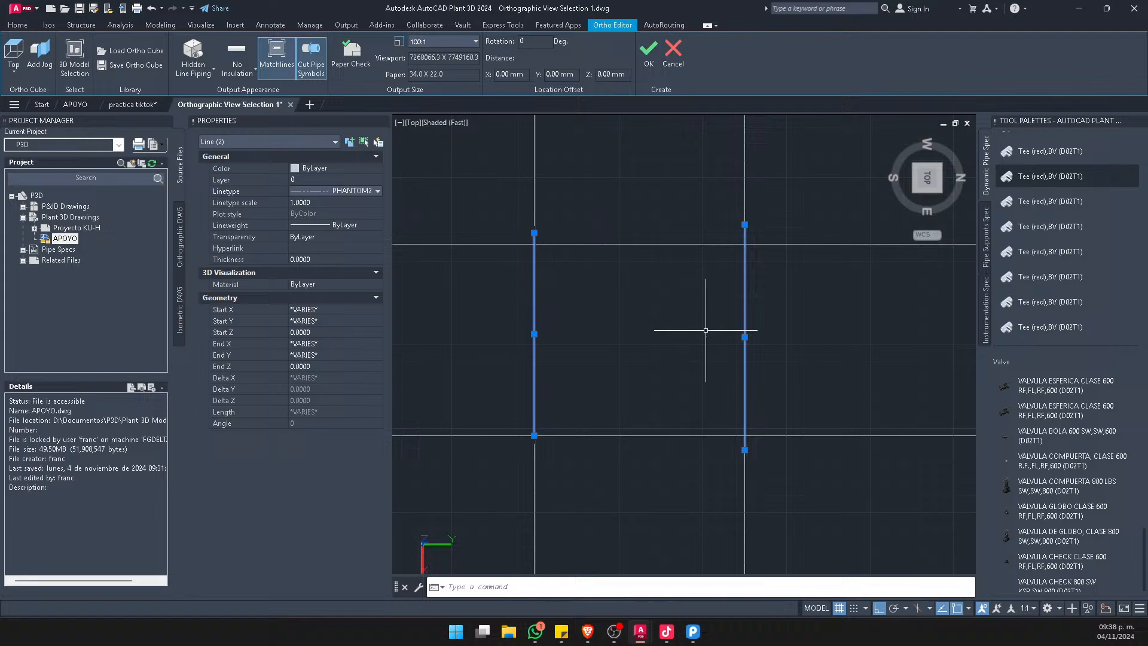
{"action": "left_click", "coordinate": [308, 203]}
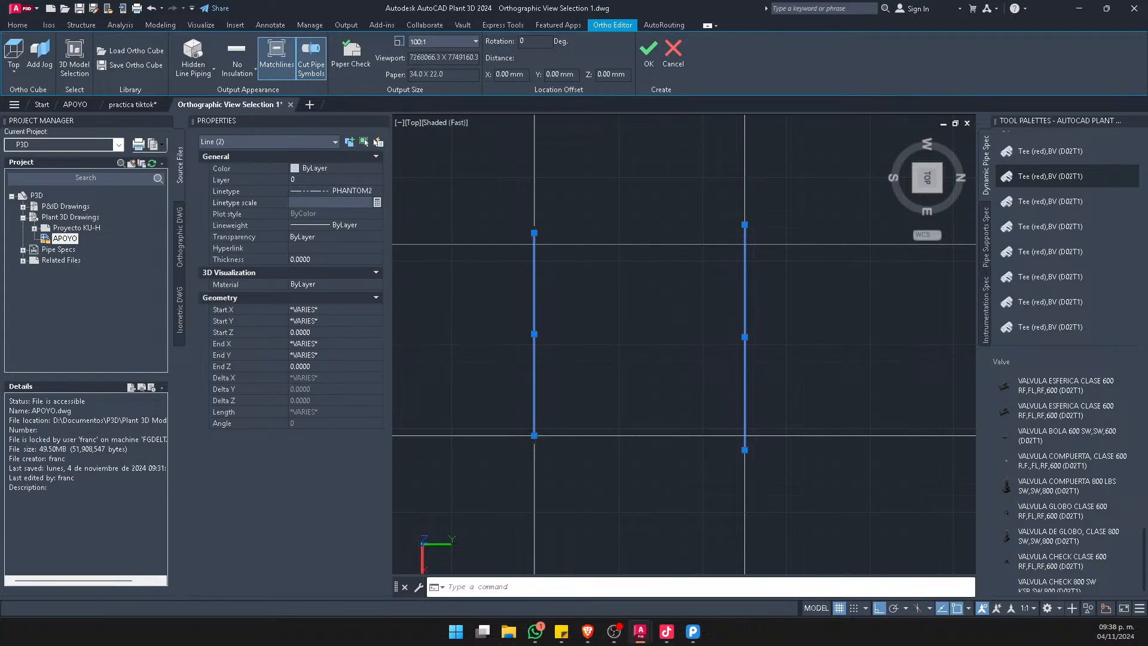
{"action": "key", "text": "Return"}
{"action": "key", "text": "Escape"}
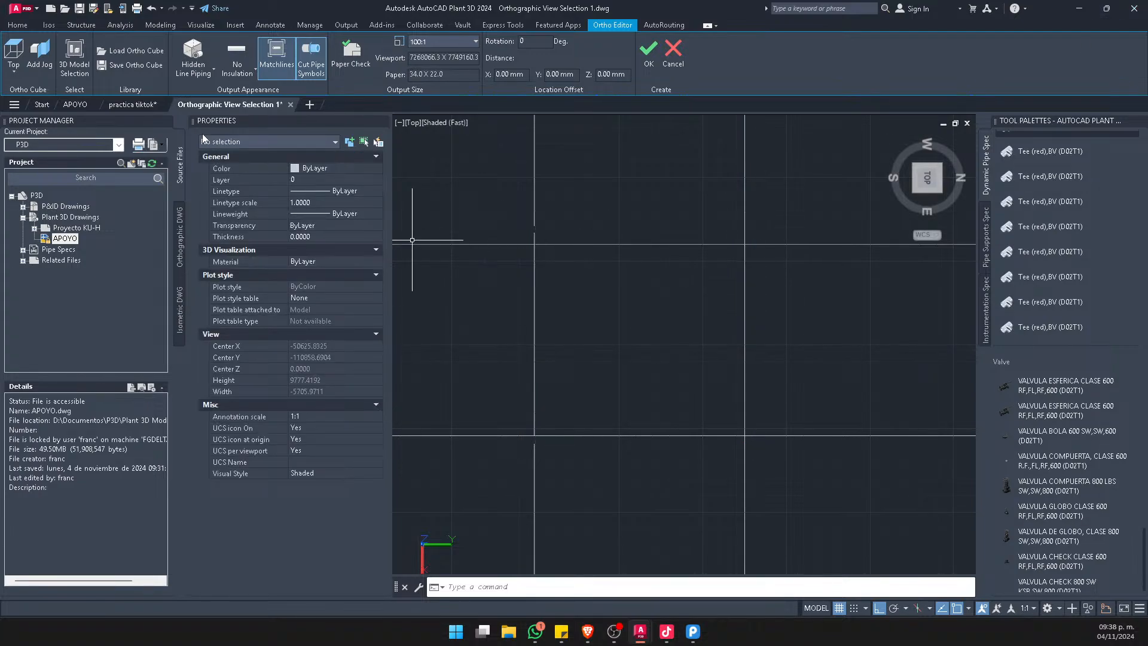
{"action": "key", "text": "ctrl+1"}
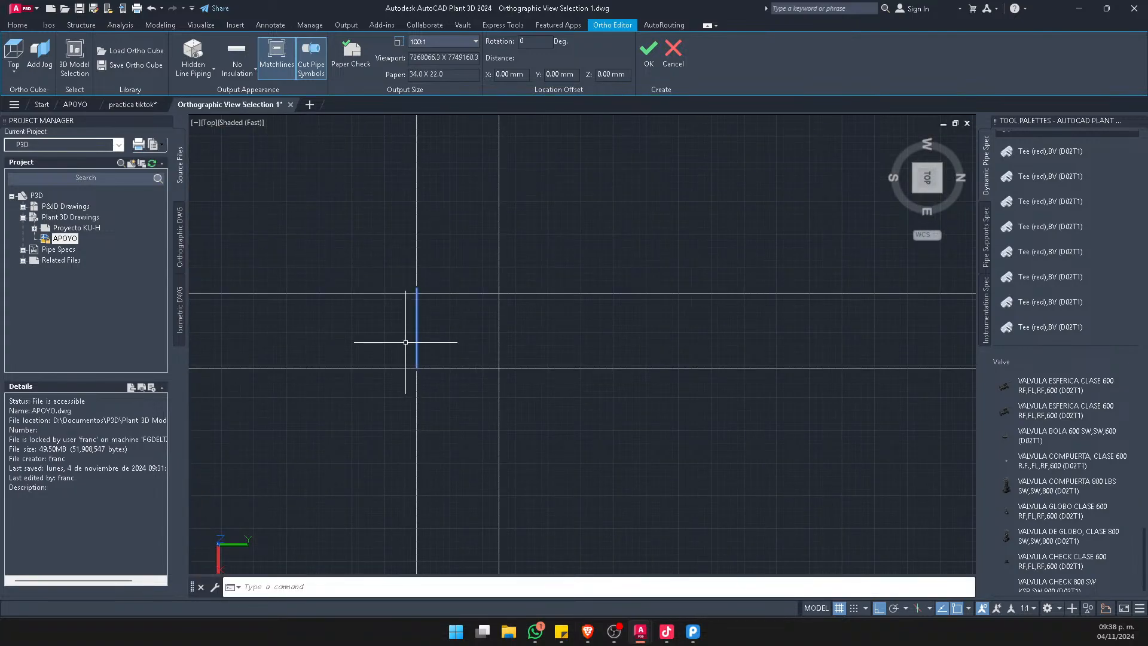
Try to copy the outer vertical segments above and below the horizontal pair
{"action": "left_click", "coordinate": [608, 170]}
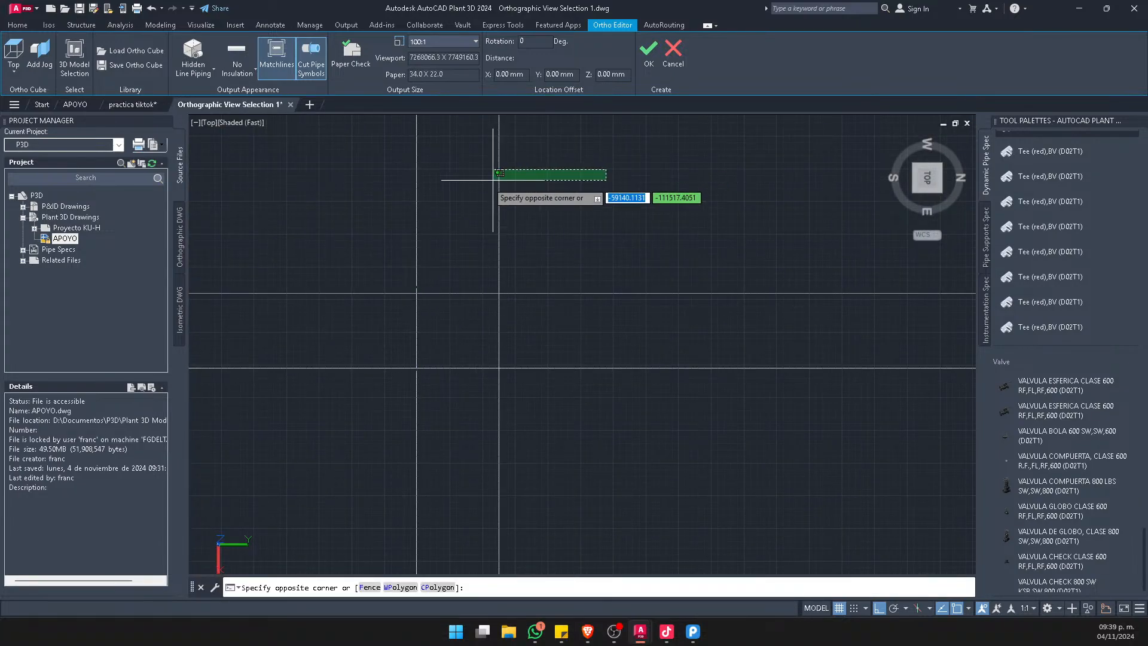
{"action": "left_click", "coordinate": [495, 181]}
{"action": "left_click", "coordinate": [602, 159]}
{"action": "left_click", "coordinate": [410, 201]}
{"action": "left_click", "coordinate": [626, 499]}
{"action": "left_click", "coordinate": [265, 438]}
{"action": "middle_click_drag", "start_coordinate": [413, 466], "coordinate": [181, 422]}
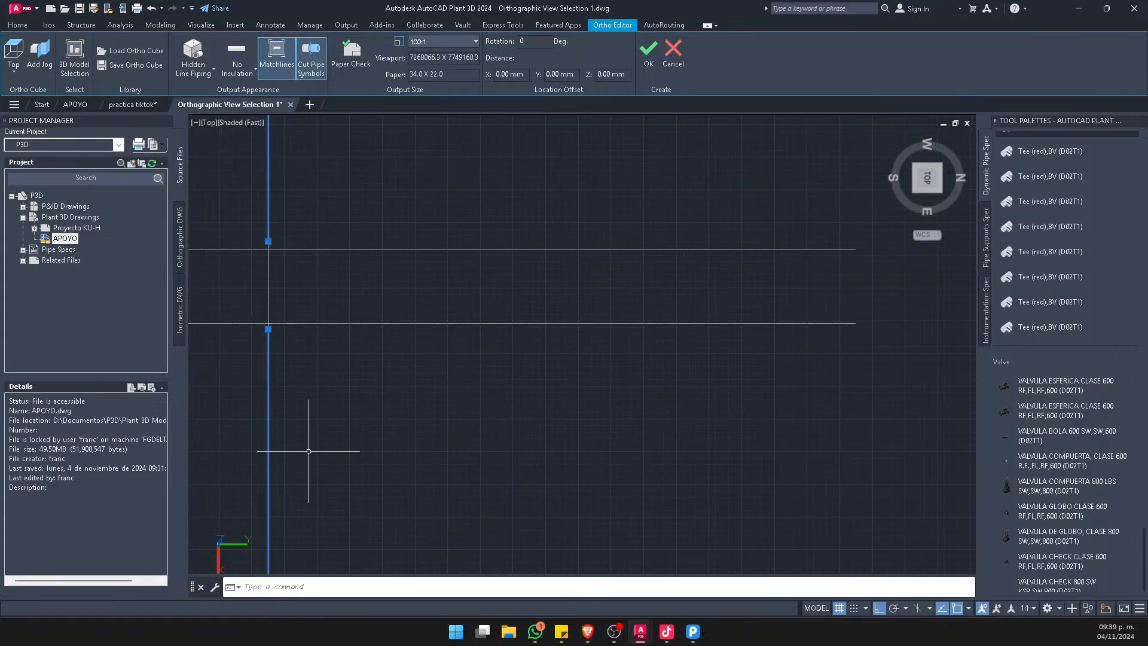
{"action": "type", "text": "c"}
{"action": "key", "text": "space"}
{"action": "middle_click_drag", "start_coordinate": [315, 437], "coordinate": [487, 465]}
{"action": "key", "text": "Escape"}
Preview a copy of the upper outer vertical segments to the right of the originals
{"action": "left_click", "coordinate": [552, 223]}
{"action": "left_click", "coordinate": [239, 179]}
{"action": "left_click", "coordinate": [640, 505]}
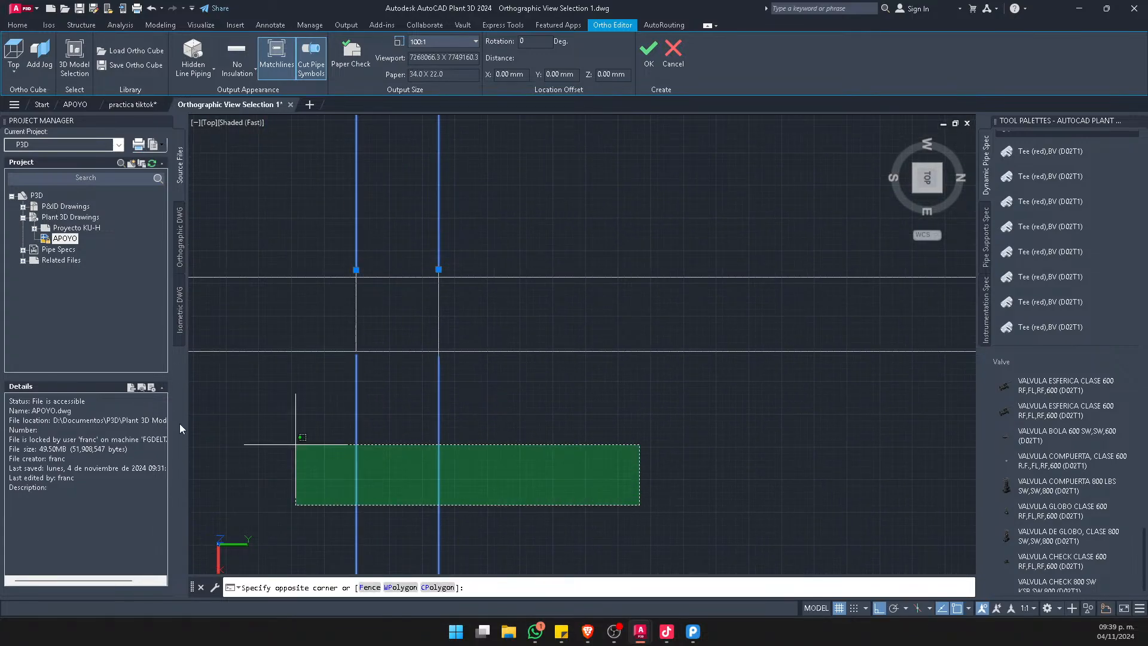
{"action": "type", "text": "co"}
{"action": "key", "text": "space"}
{"action": "left_click", "coordinate": [515, 461]}
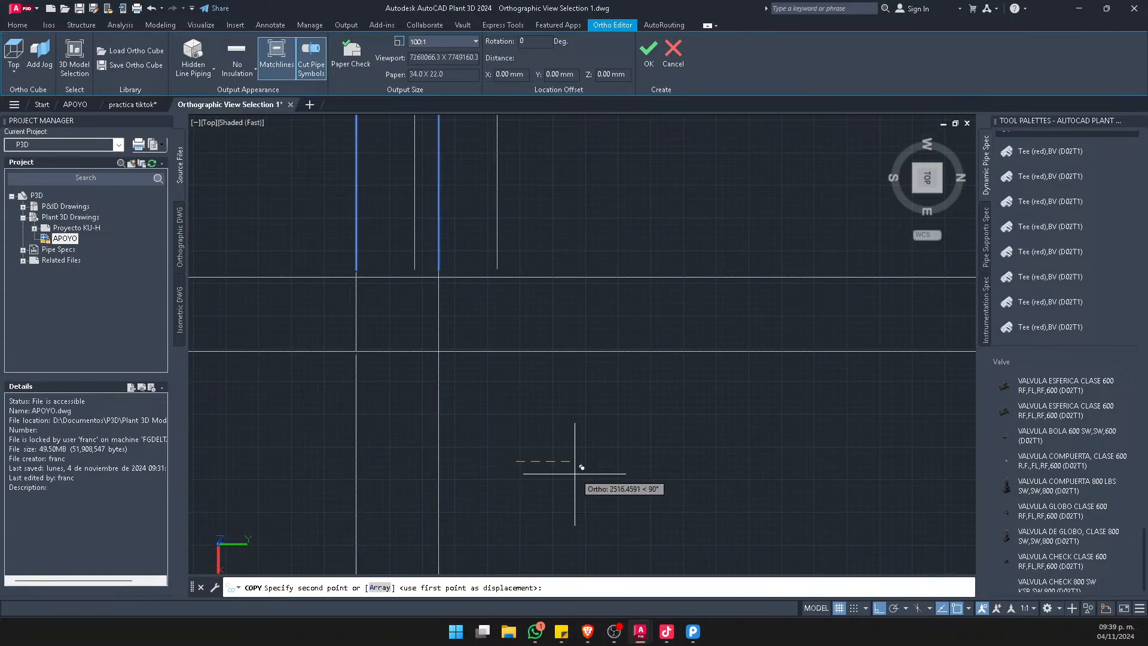
{"action": "key", "text": "Escape"}
{"action": "left_click", "coordinate": [633, 488]}
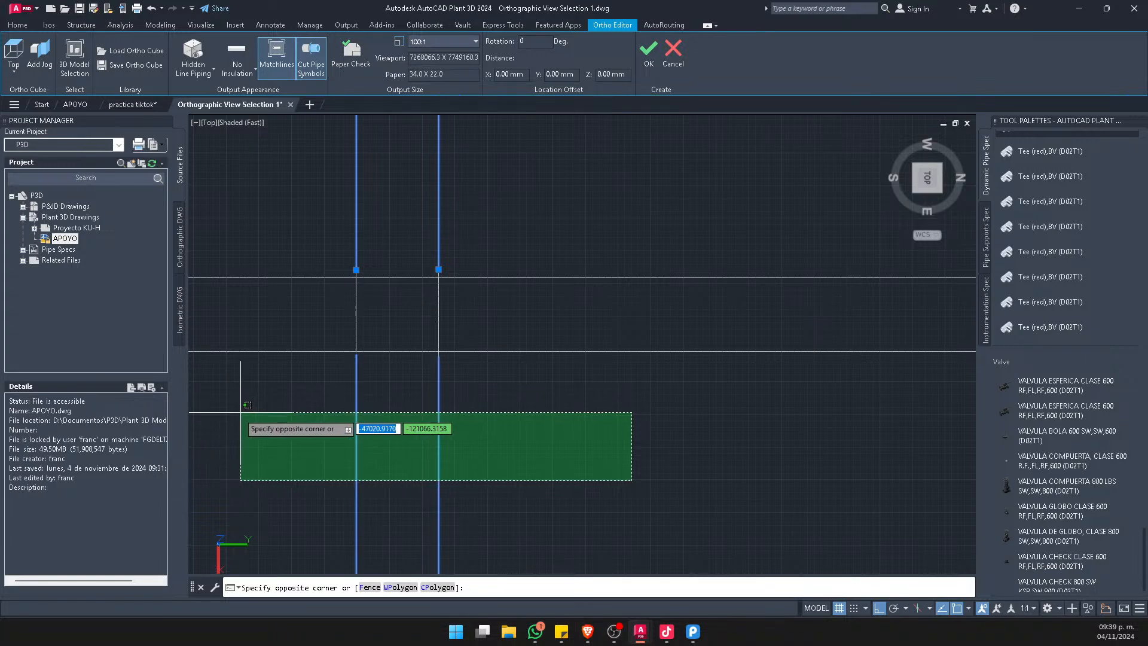
{"action": "type", "text": "co"}
{"action": "key", "text": "space"}
{"action": "key", "text": "Escape"}
{"action": "left_click", "coordinate": [539, 434]}
{"action": "left_click", "coordinate": [142, 387]}
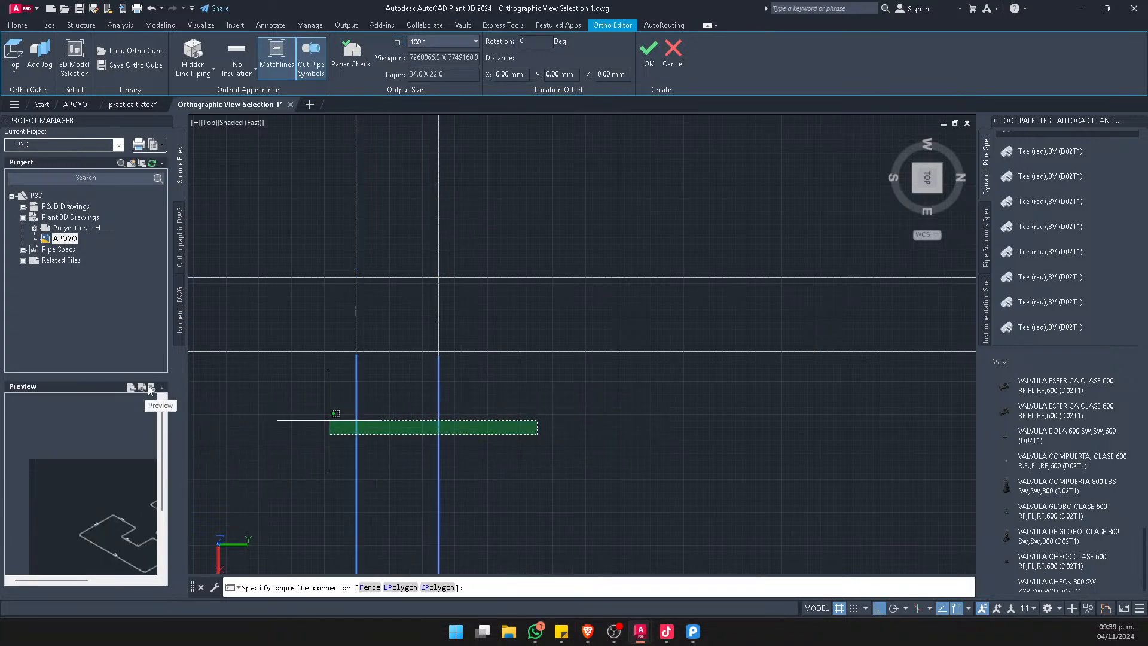
{"action": "left_click", "coordinate": [518, 182]}
{"action": "type", "text": "co"}
{"action": "key", "text": "space"}
{"action": "key", "text": "Escape"}
{"action": "key", "text": "Escape"}
Copy the vertical segments above and below the horizontal pair to the right of the originals
{"action": "left_click", "coordinate": [542, 460]}
{"action": "left_click", "coordinate": [221, 461]}
{"action": "left_click", "coordinate": [570, 238]}
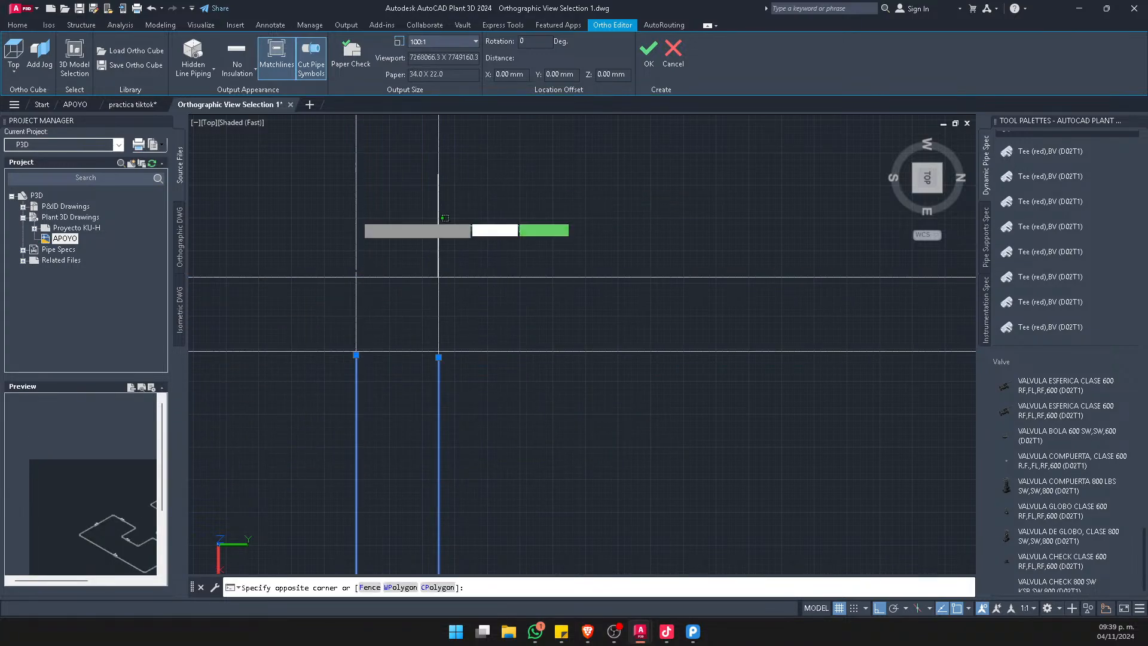
{"action": "left_click", "coordinate": [264, 205]}
{"action": "type", "text": "co"}
{"action": "key", "text": "space"}
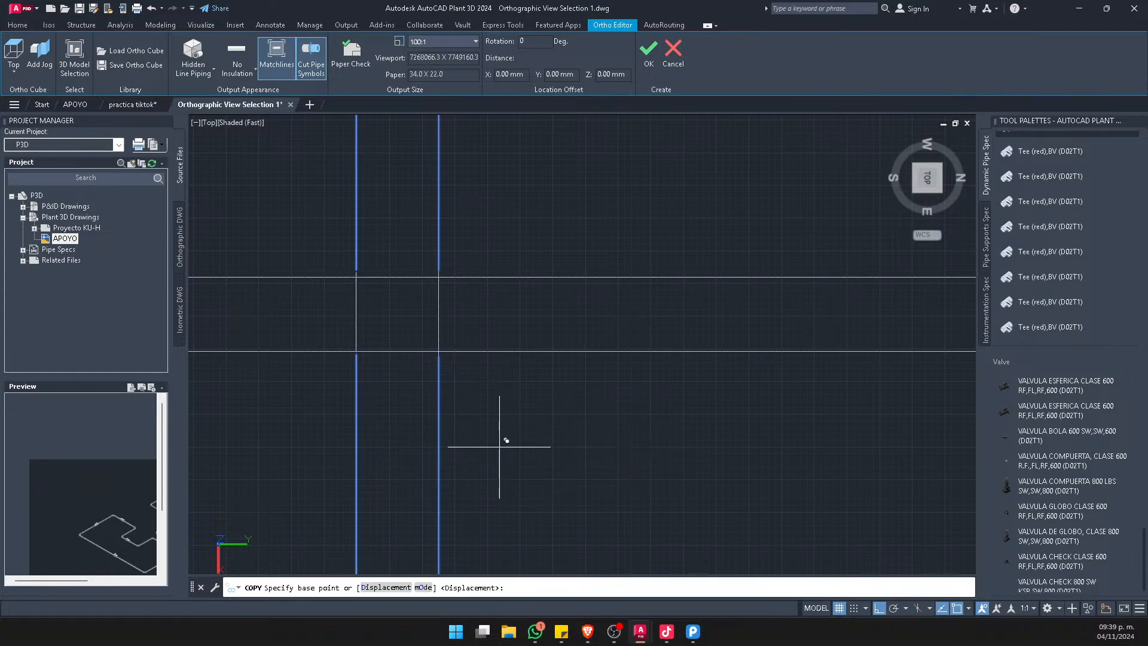
{"action": "left_click", "coordinate": [499, 447]}
{"action": "key", "text": "Escape"}
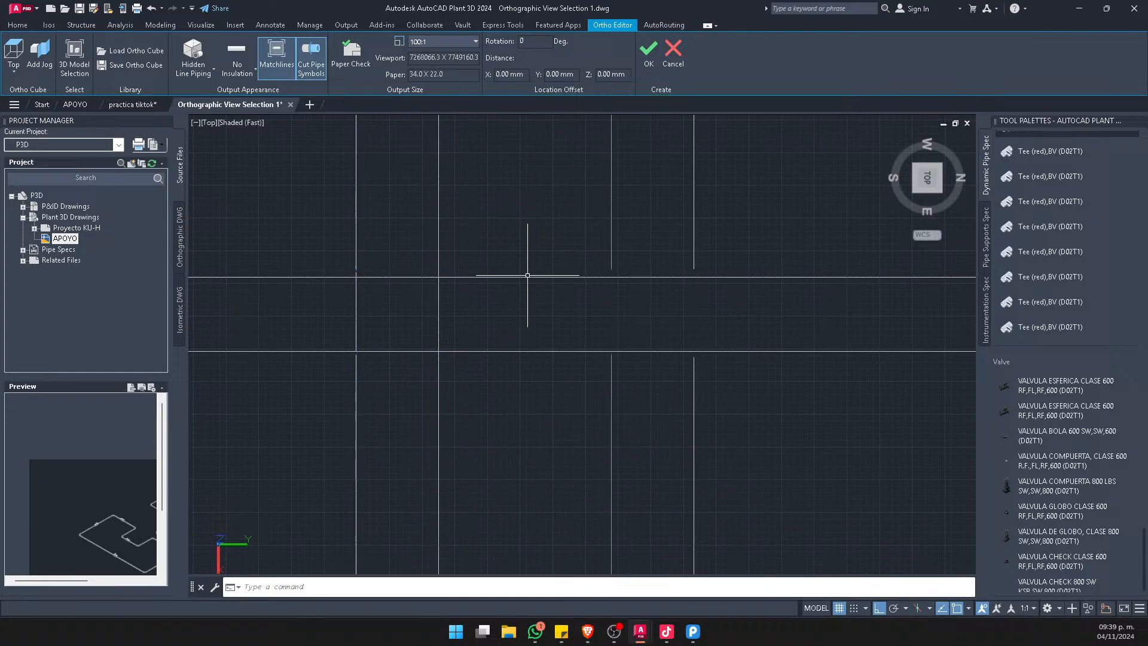
Set the ortho view's piping output appearance to No Hidden Lines
{"action": "left_click", "coordinate": [192, 60]}
{"action": "left_click", "coordinate": [187, 83]}
{"action": "left_click", "coordinate": [193, 73]}
{"action": "left_click", "coordinate": [200, 93]}
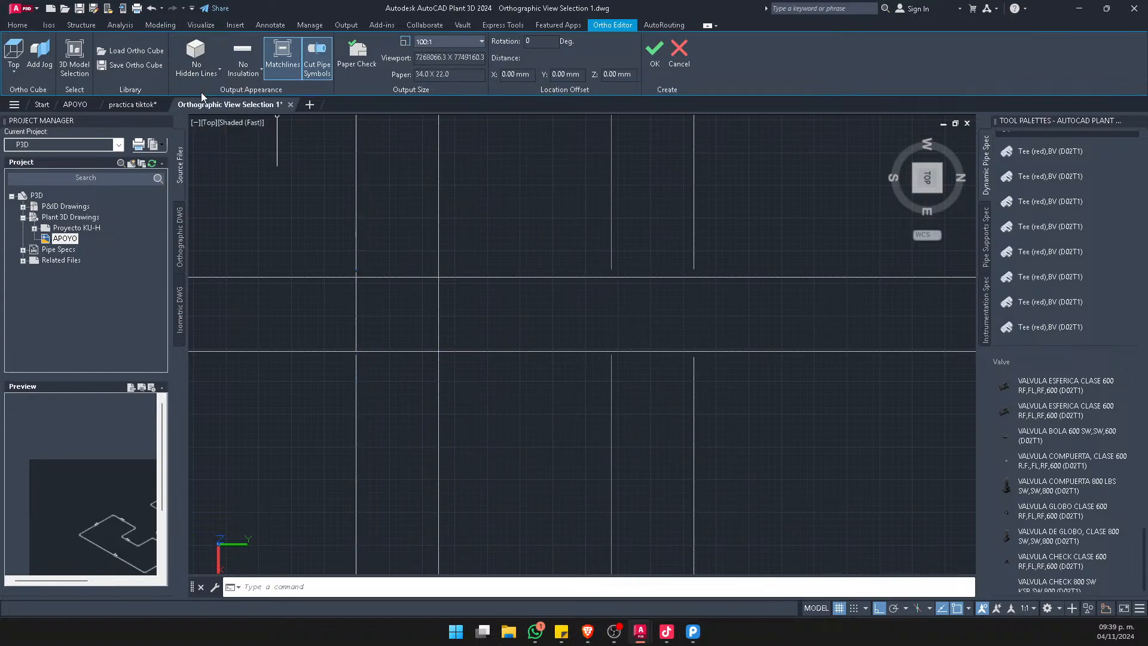
Delete the entire sketch of crossing lines beside the ortho cube
{"action": "scroll", "coordinate": [547, 302], "scroll_direction": "down", "scroll_amount": 5}
{"action": "scroll", "coordinate": [604, 317], "scroll_direction": "up", "scroll_amount": 5}
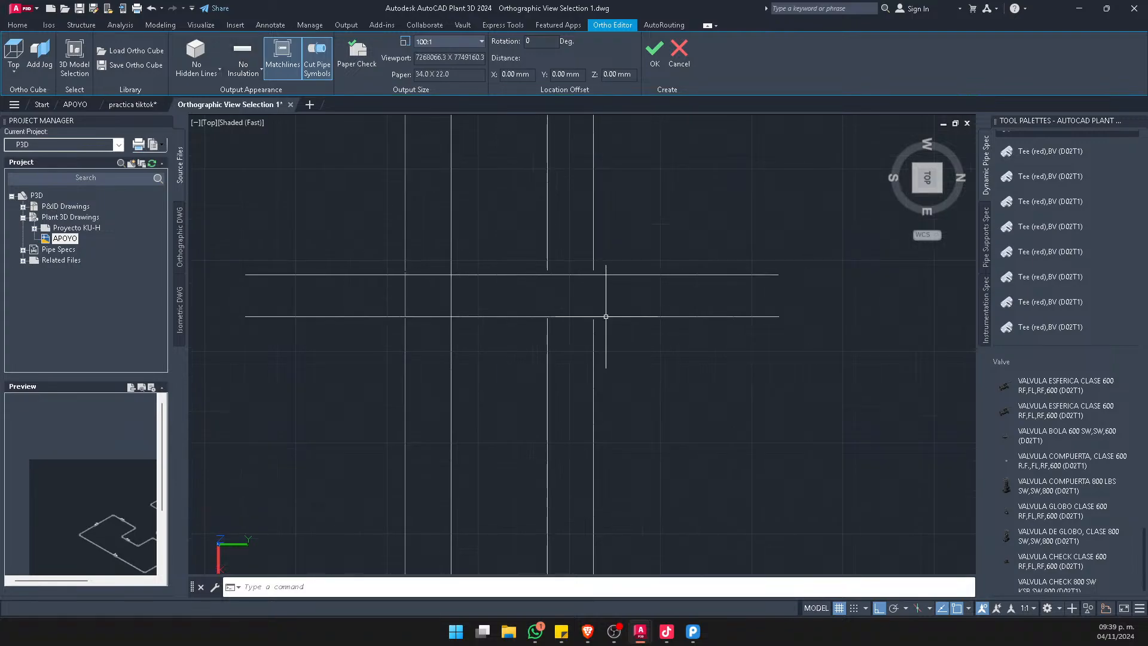
{"action": "middle_click_drag", "start_coordinate": [508, 215], "coordinate": [513, 313]}
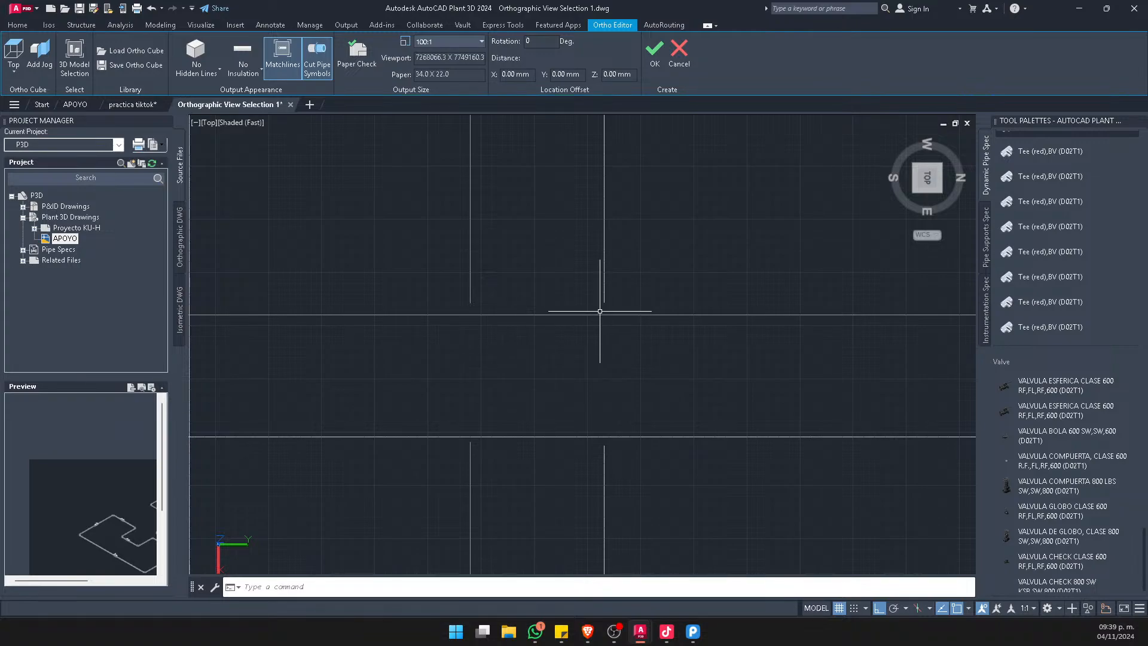
{"action": "scroll", "coordinate": [826, 365], "scroll_direction": "down", "scroll_amount": 4}
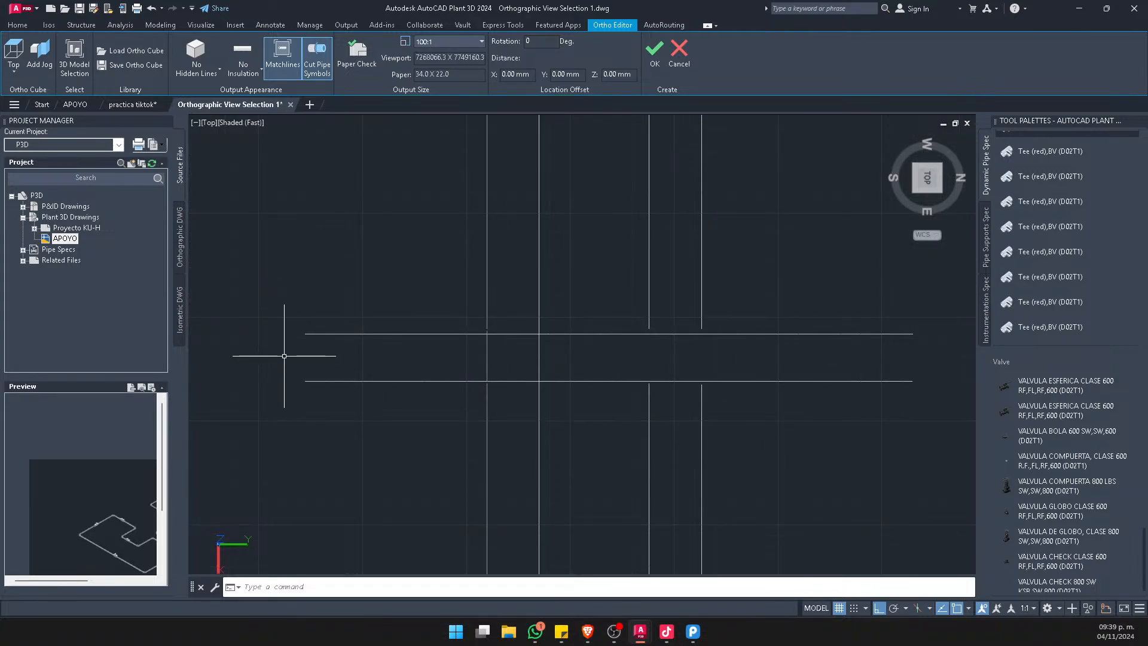
{"action": "scroll", "coordinate": [652, 393], "scroll_direction": "down", "scroll_amount": 3}
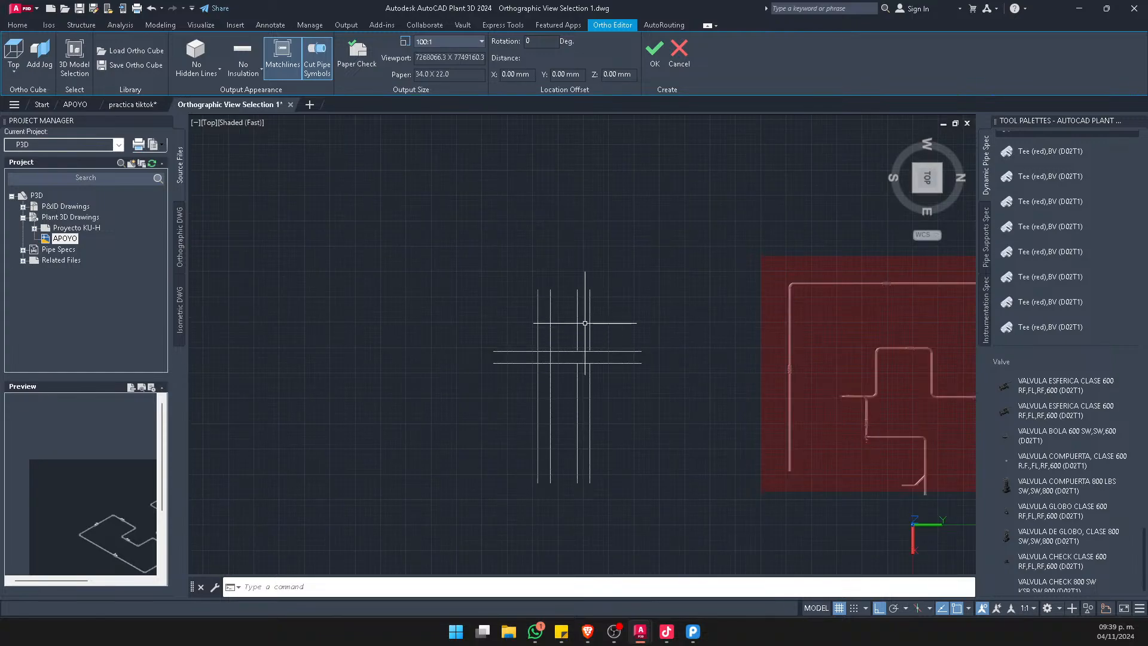
{"action": "left_click_drag", "start_coordinate": [688, 275], "coordinate": [478, 478]}
{"action": "key", "text": "Delete"}
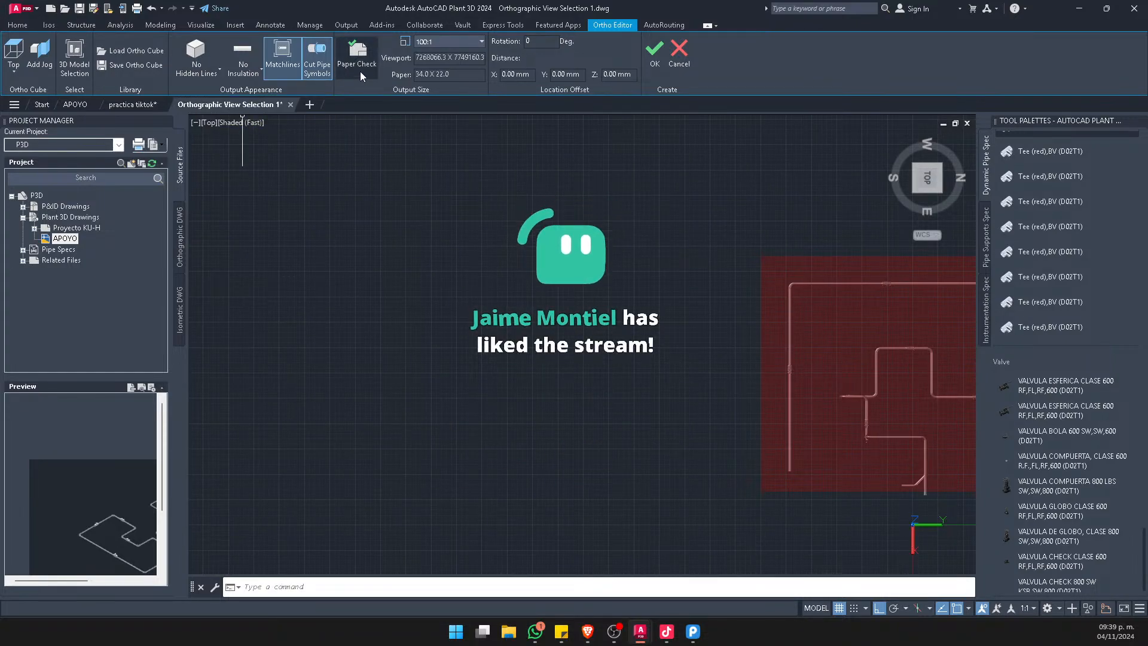
Set the ortho view's output scale to 1:50
{"action": "scroll", "coordinate": [308, 121], "scroll_direction": "down", "scroll_amount": 2}
{"action": "middle_click_drag", "start_coordinate": [680, 279], "coordinate": [529, 284]}
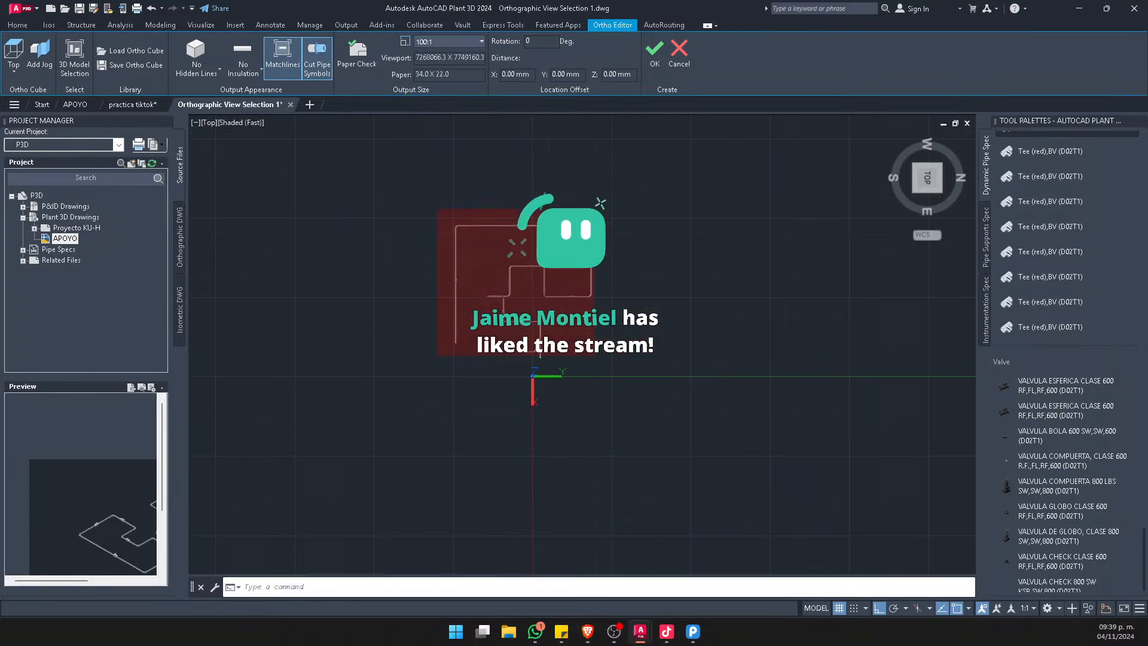
{"action": "scroll", "coordinate": [527, 283], "scroll_direction": "up", "scroll_amount": 3}
{"action": "left_click", "coordinate": [481, 41]}
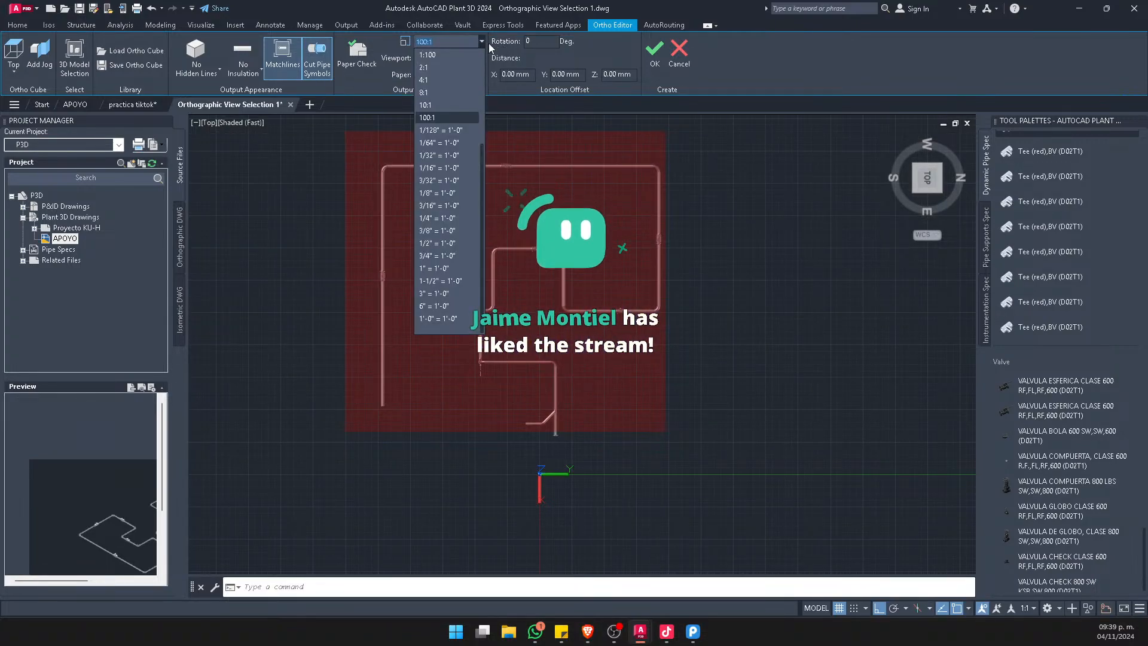
{"action": "scroll", "coordinate": [462, 59], "scroll_direction": "up", "scroll_amount": 3}
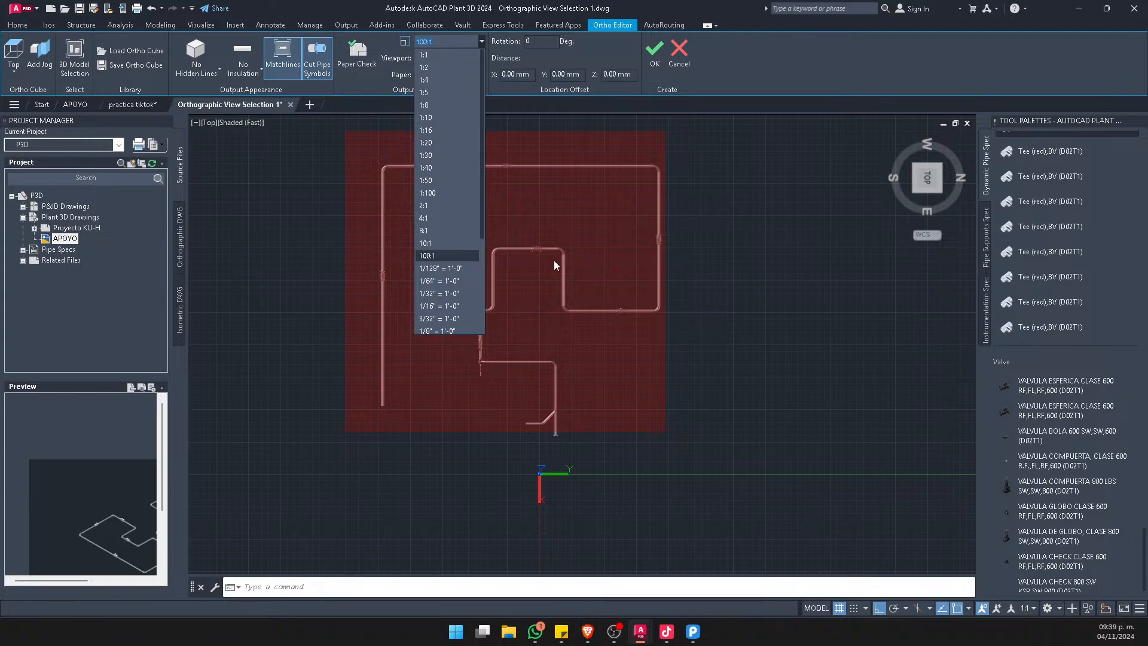
{"action": "left_click", "coordinate": [445, 180]}
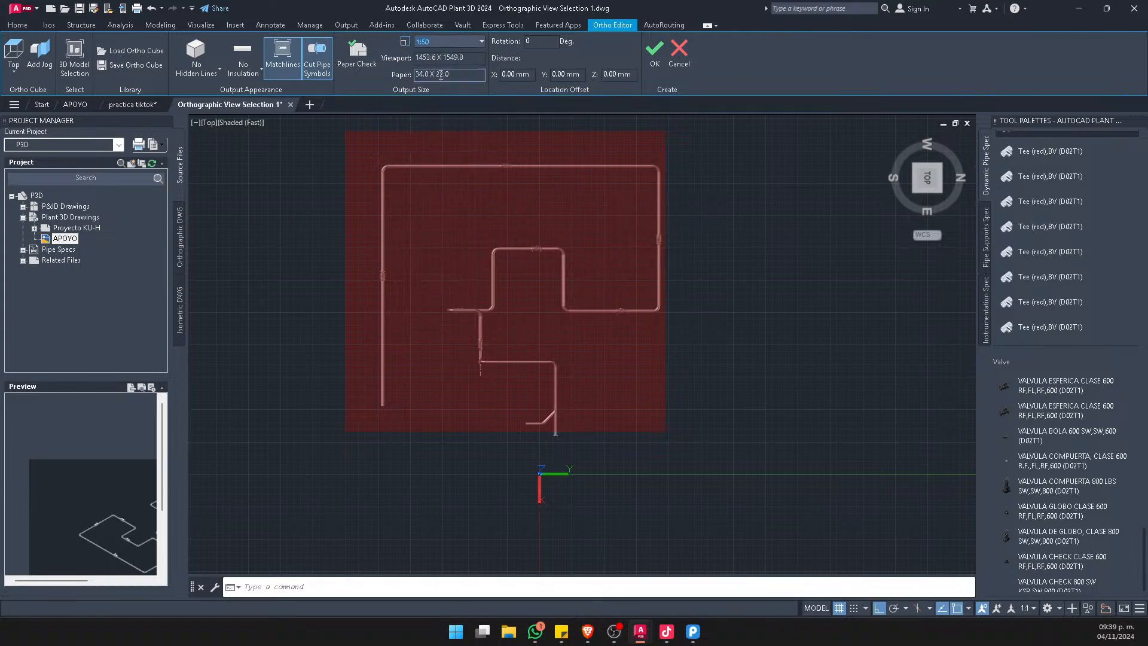
Create the ortho view and place its viewport beside the title block sheet in practica tiktok
{"action": "left_click", "coordinate": [654, 54]}
{"action": "scroll", "coordinate": [565, 345], "scroll_direction": "down", "scroll_amount": 5}
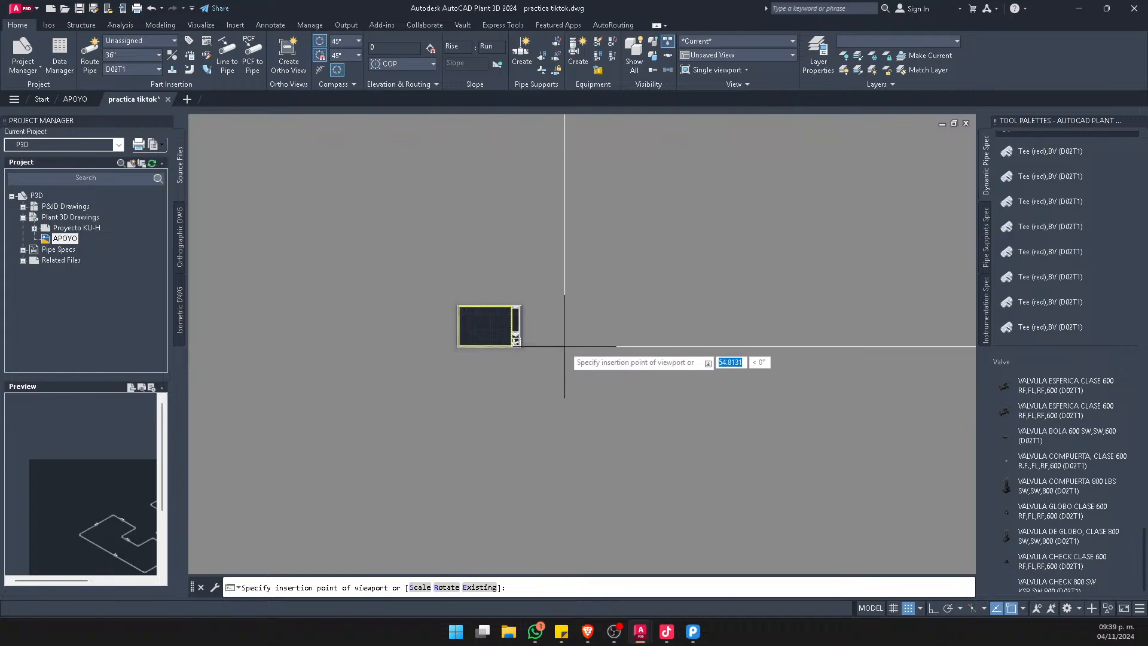
{"action": "left_click", "coordinate": [565, 346]}
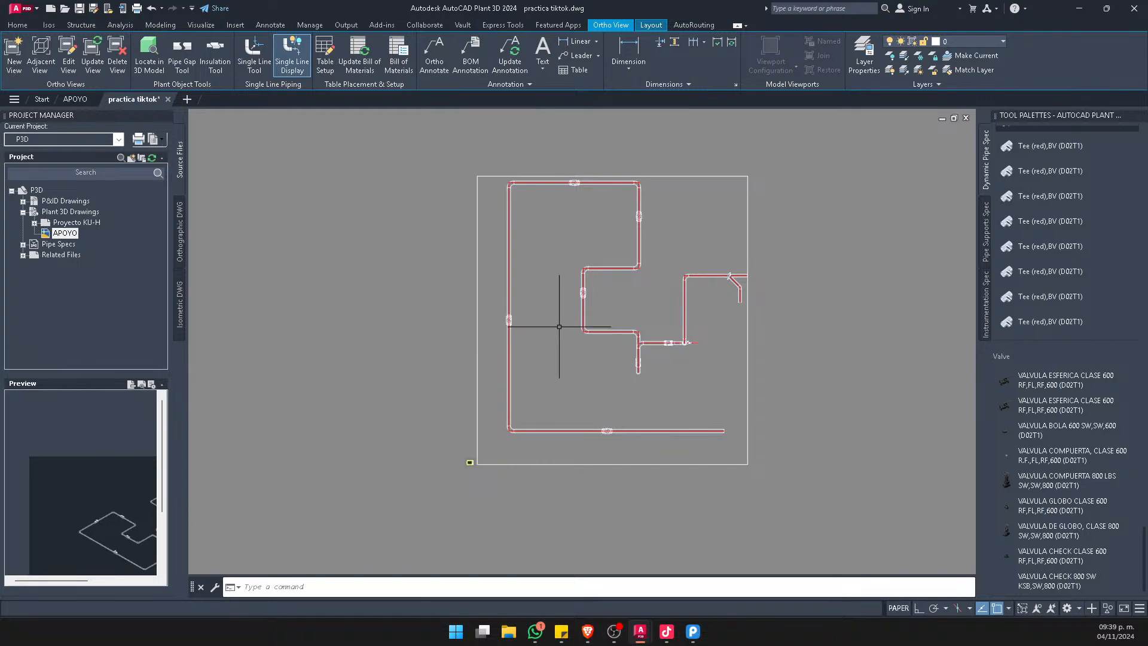
Set the placed viewport's scale to 1:100 and try 1:10 for comparison
{"action": "left_click", "coordinate": [547, 463]}
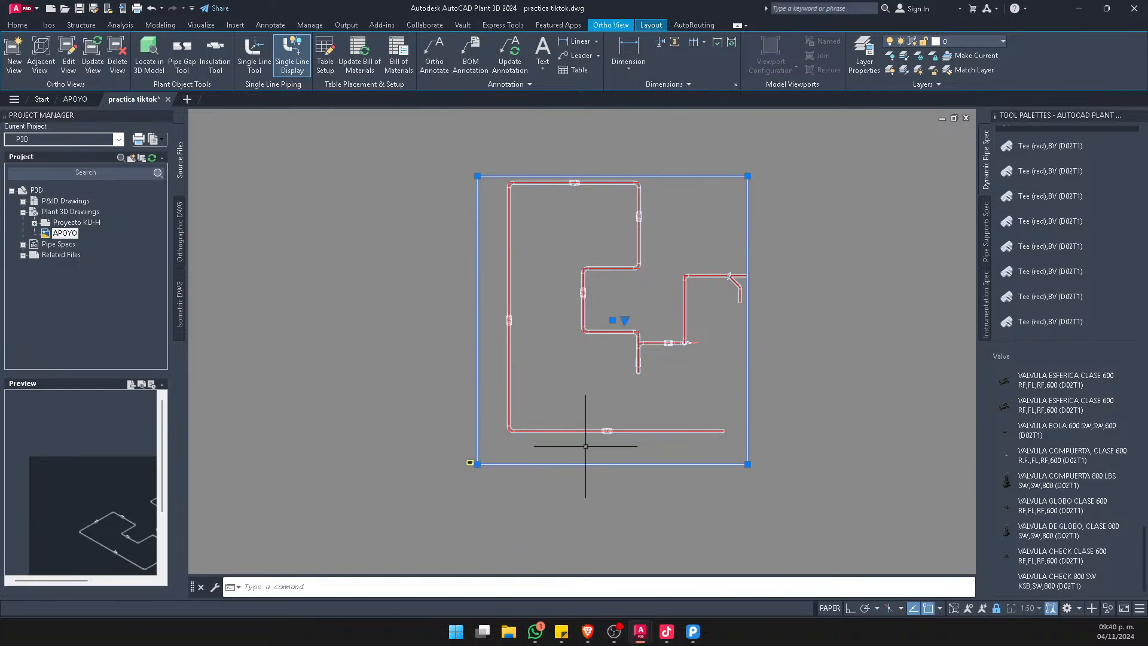
{"action": "left_click", "coordinate": [624, 320]}
{"action": "left_click", "coordinate": [658, 331]}
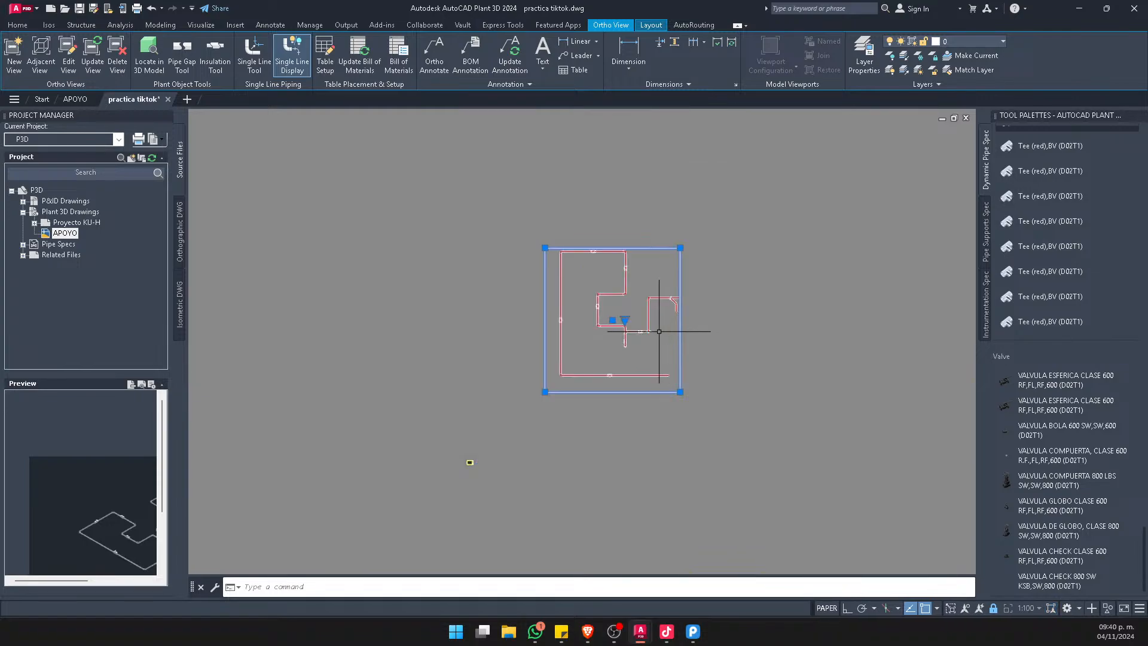
{"action": "left_click", "coordinate": [625, 322]}
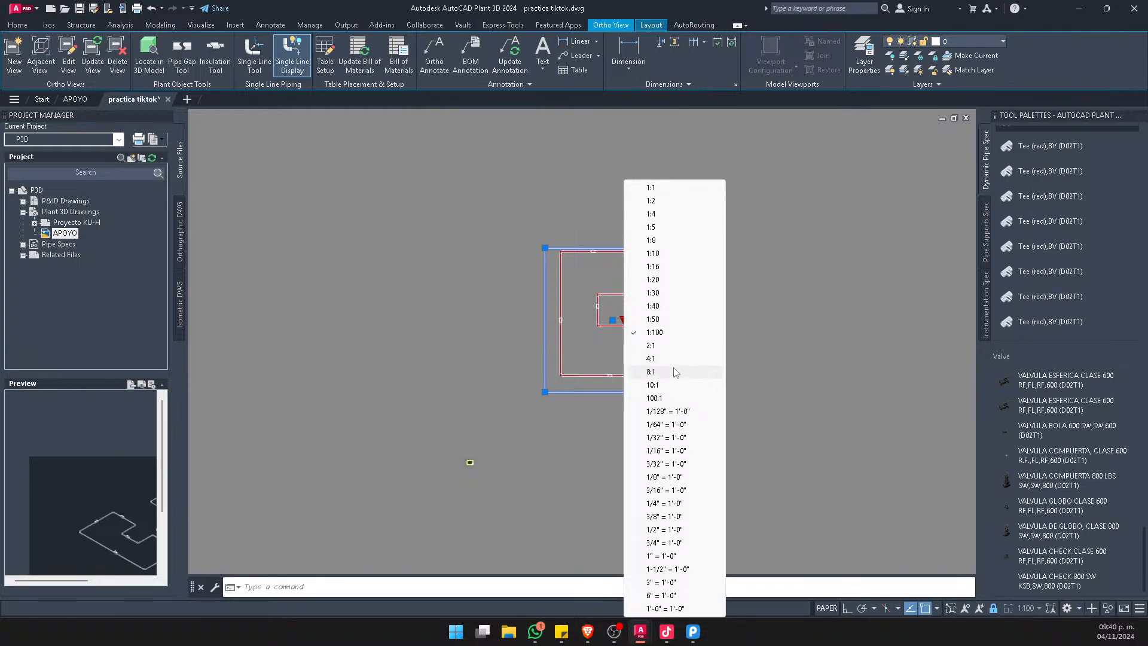
{"action": "left_click", "coordinate": [670, 253]}
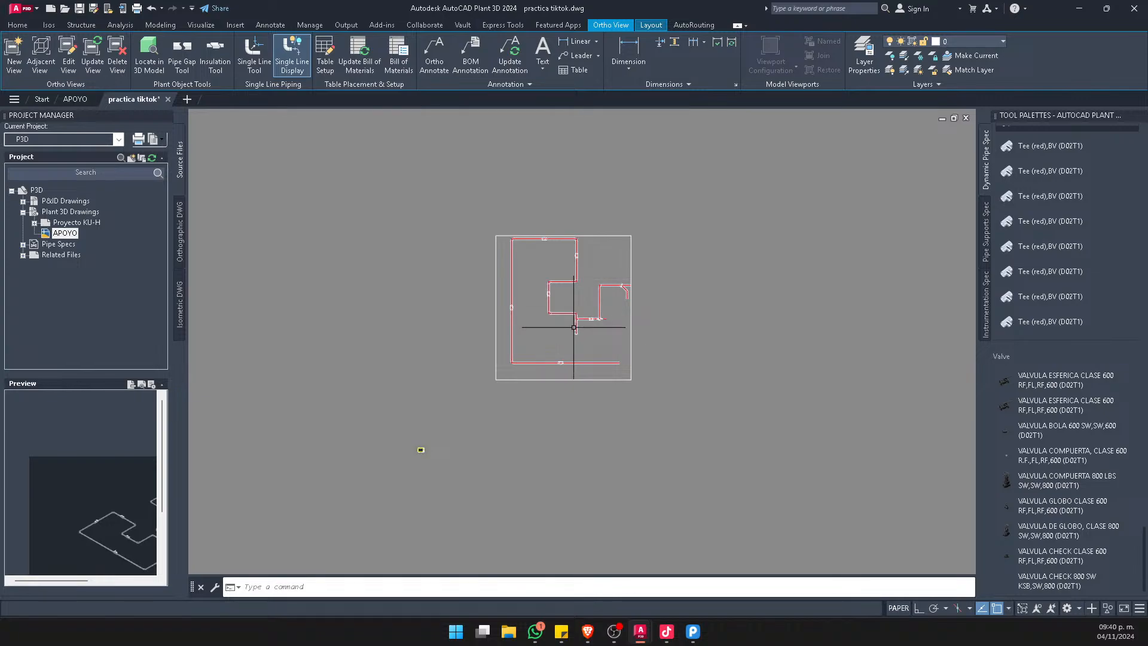
Add a custom drawing scale named 1:300 with 1 paper unit equal to 3000 drawing units
{"action": "left_click", "coordinate": [635, 271]}
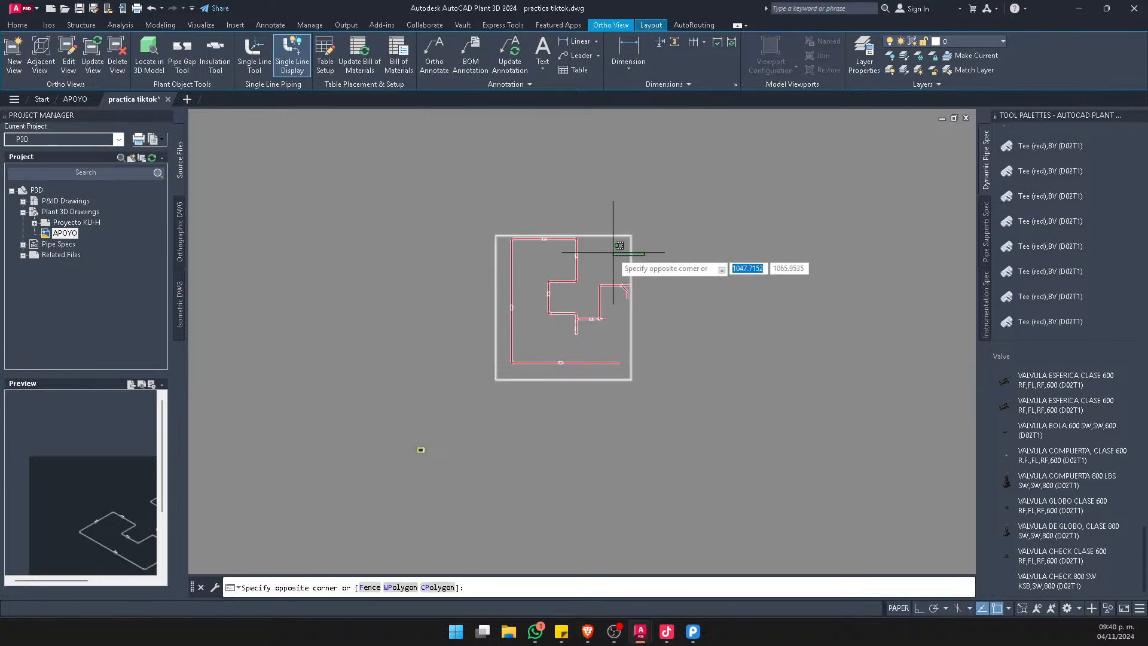
{"action": "left_click", "coordinate": [623, 258]}
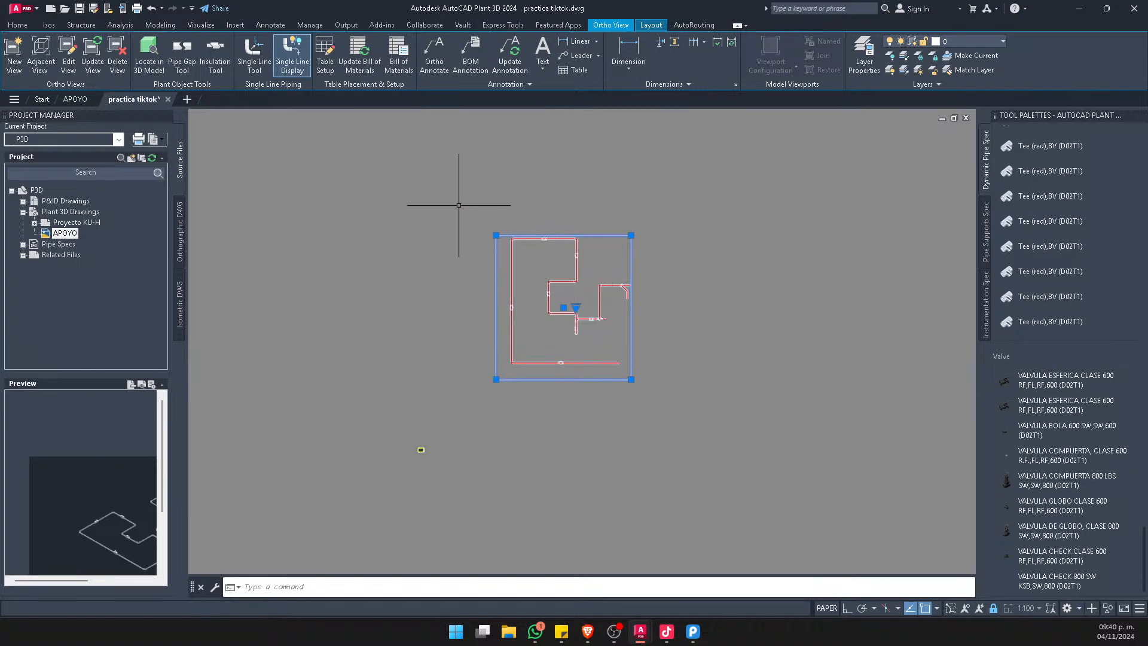
{"action": "left_click", "coordinate": [993, 609]}
{"action": "left_click", "coordinate": [1035, 607]}
{"action": "scroll", "coordinate": [1028, 595], "scroll_direction": "down", "scroll_amount": 4}
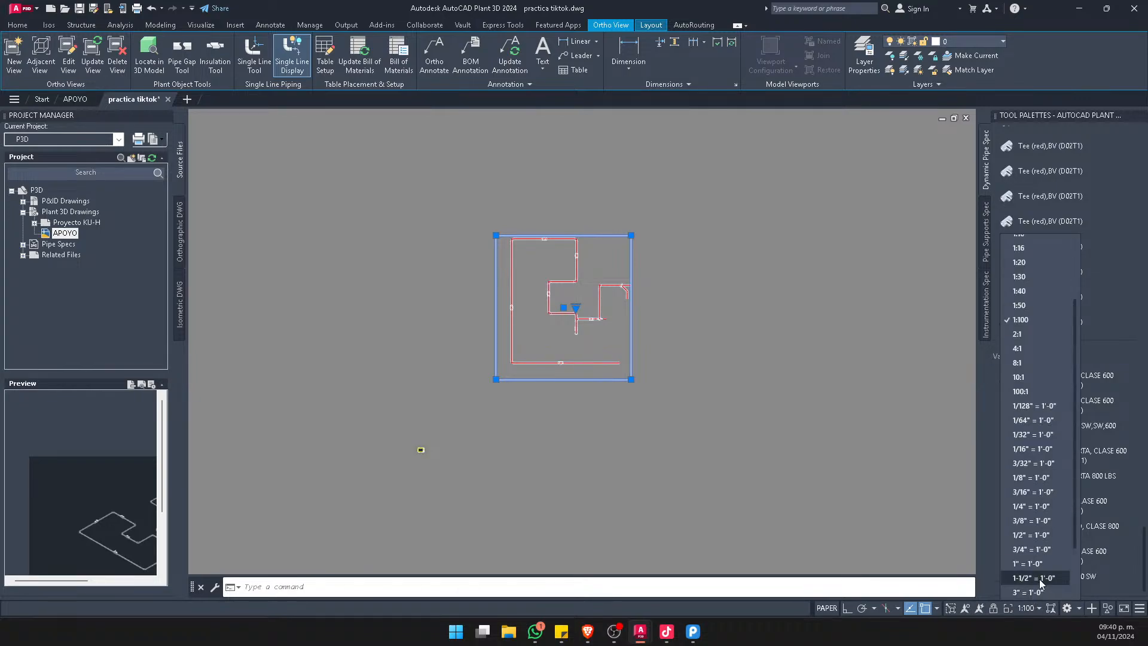
{"action": "left_click", "coordinate": [1042, 563]}
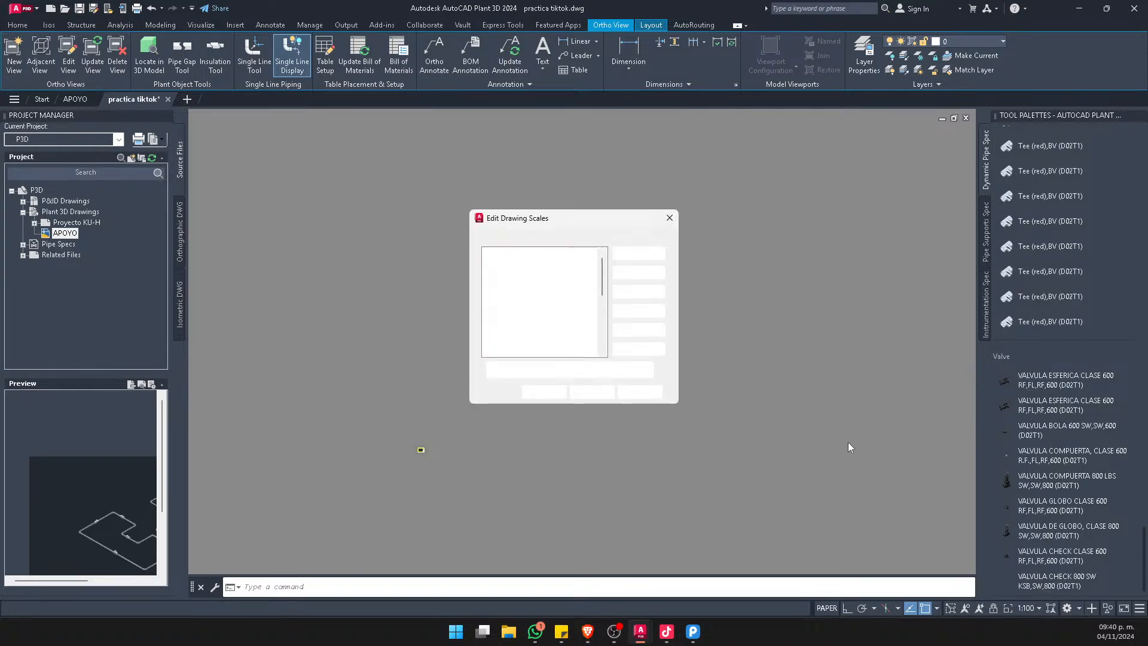
{"action": "left_click", "coordinate": [640, 254]}
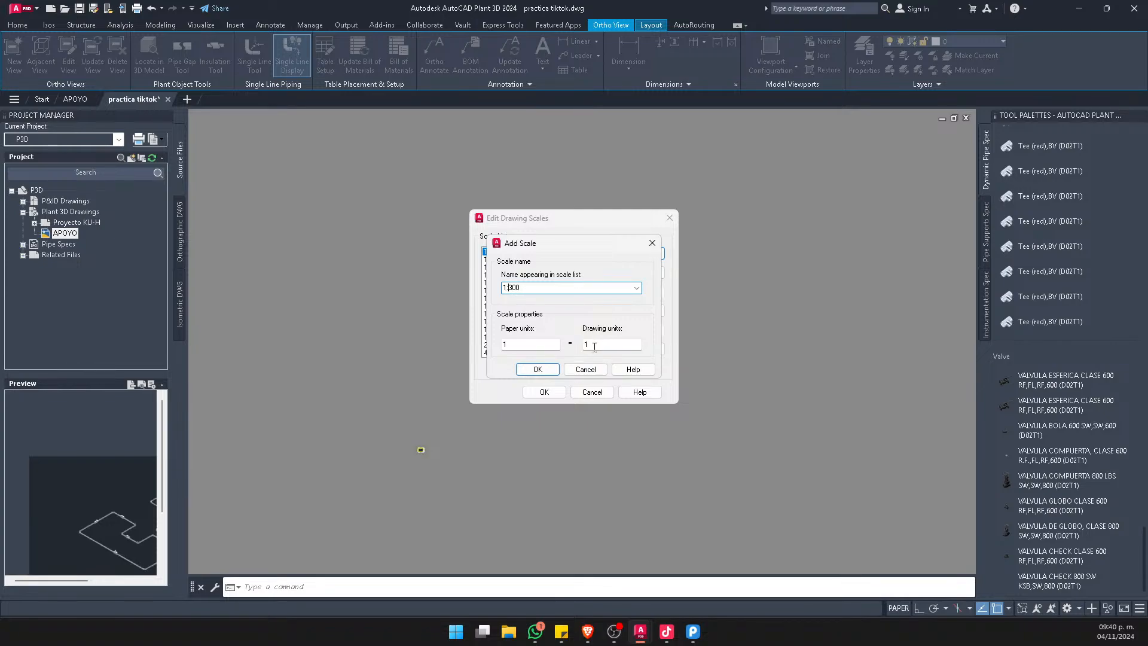
{"action": "left_click_drag", "start_coordinate": [594, 347], "coordinate": [521, 344]}
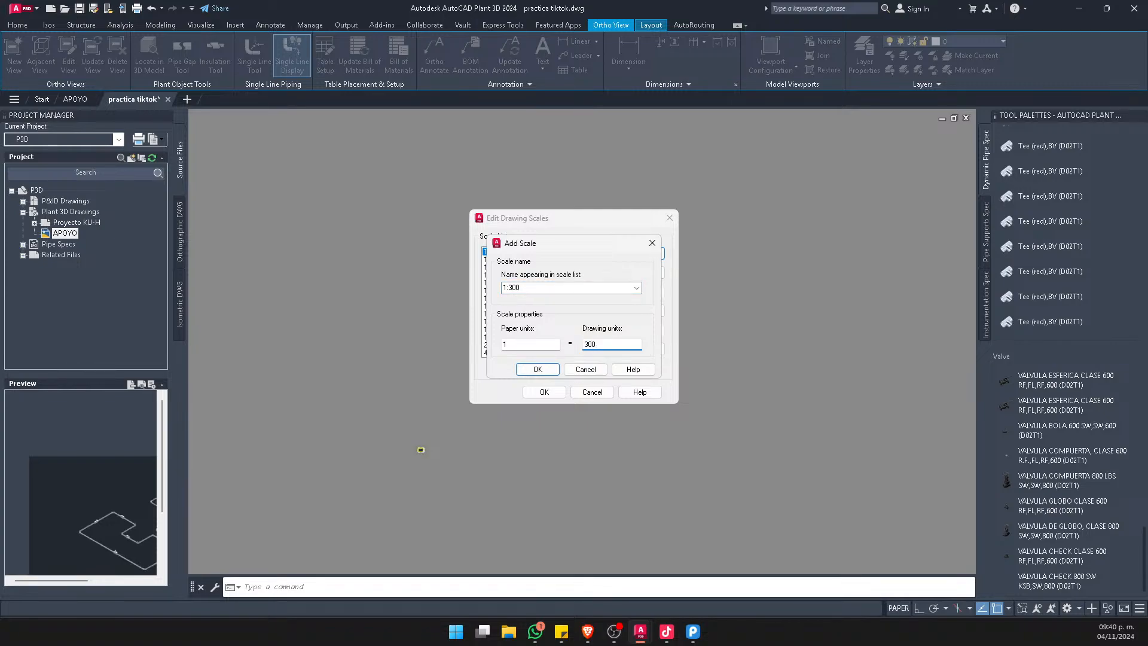
{"action": "left_click", "coordinate": [537, 370]}
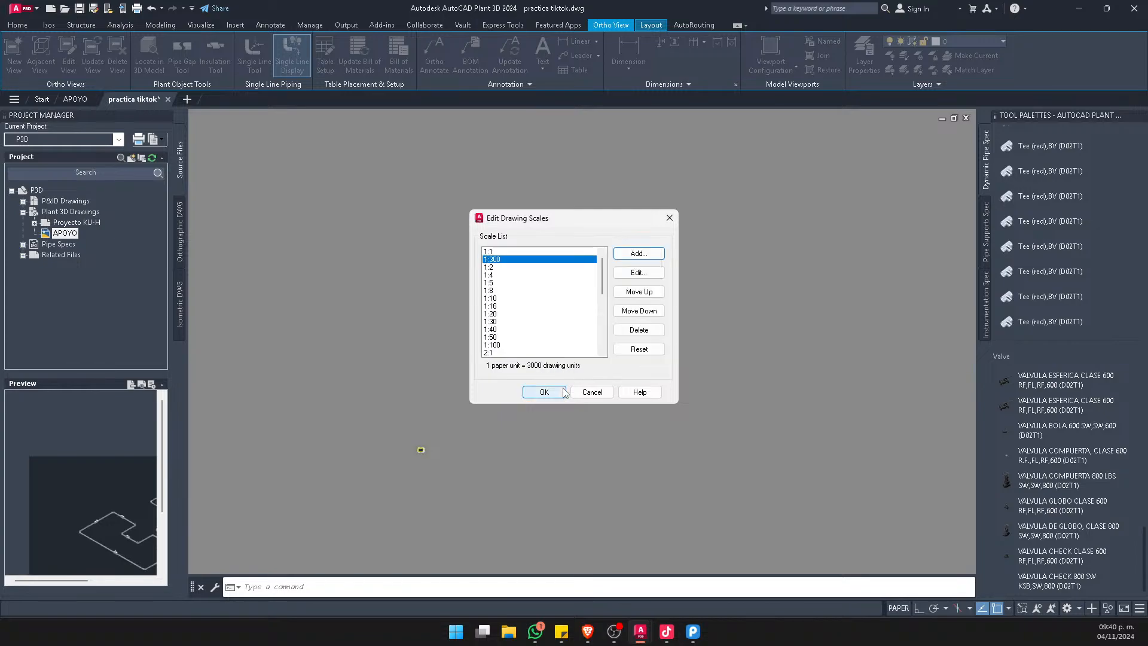
{"action": "left_click", "coordinate": [544, 392]}
Apply the custom 1:300 scale to the ortho viewport and deselect it
{"action": "left_click", "coordinate": [601, 378]}
{"action": "left_click", "coordinate": [583, 332]}
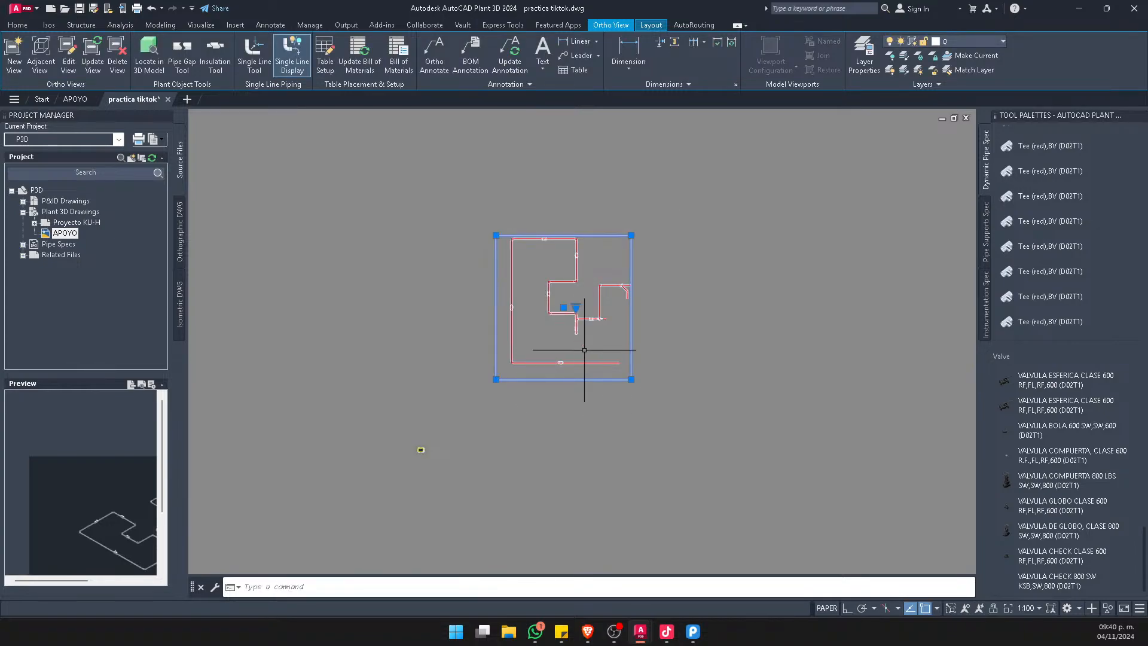
{"action": "scroll", "coordinate": [574, 333], "scroll_direction": "up", "scroll_amount": 5}
{"action": "left_click", "coordinate": [579, 228]}
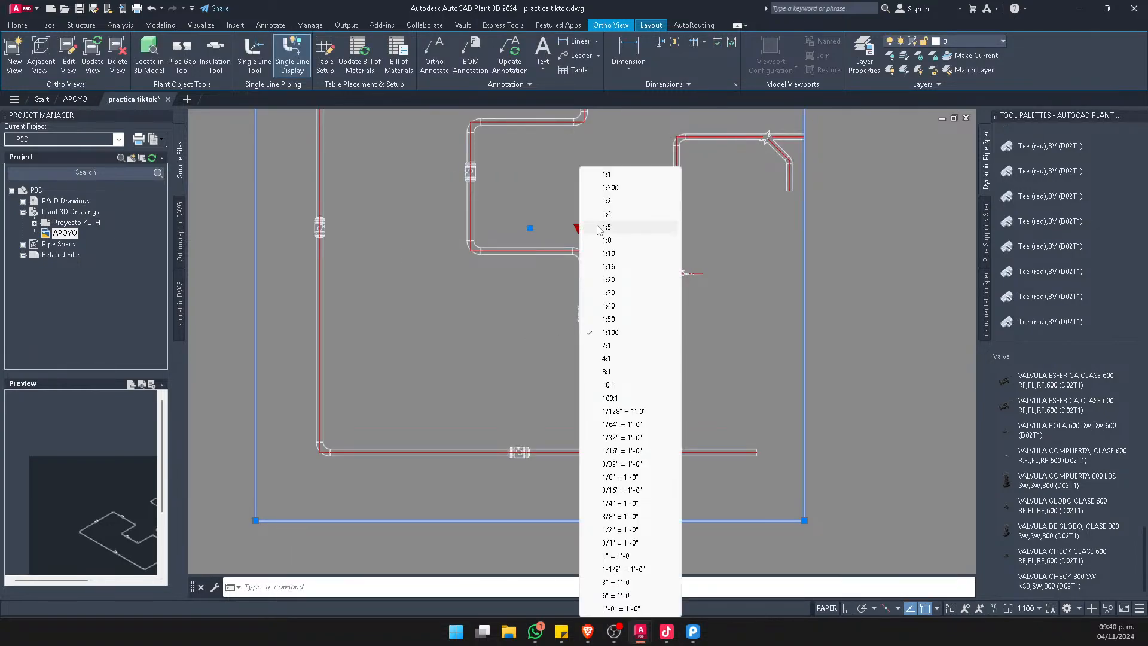
{"action": "left_click", "coordinate": [622, 186]}
{"action": "scroll", "coordinate": [652, 287], "scroll_direction": "down", "scroll_amount": 4}
{"action": "key", "text": "Escape"}
Move the ortho viewport onto the title block sheet
{"action": "left_click", "coordinate": [638, 235]}
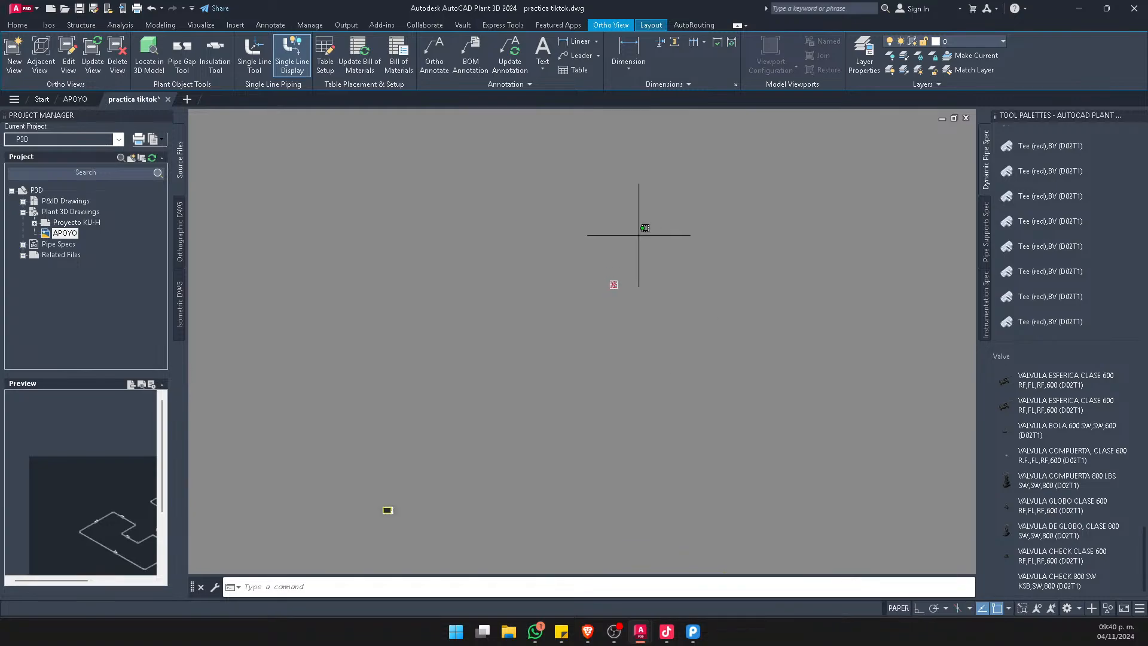
{"action": "left_click", "coordinate": [553, 324]}
{"action": "type", "text": "m"}
{"action": "key", "text": "space"}
{"action": "left_click", "coordinate": [628, 256]}
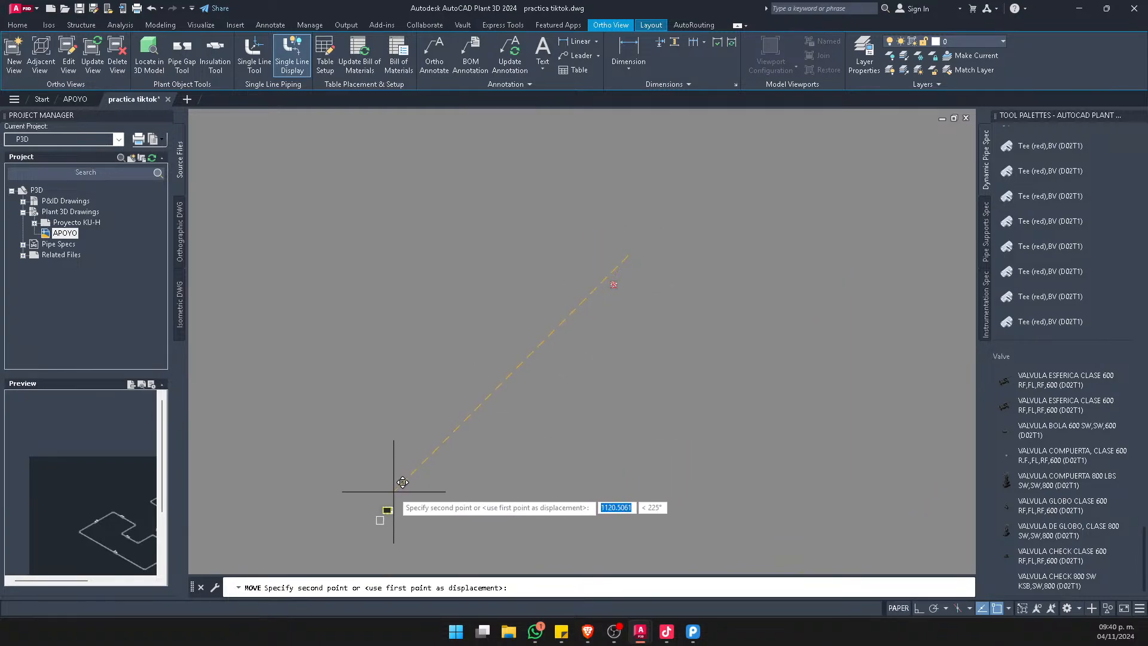
{"action": "scroll", "coordinate": [418, 472], "scroll_direction": "up", "scroll_amount": 4}
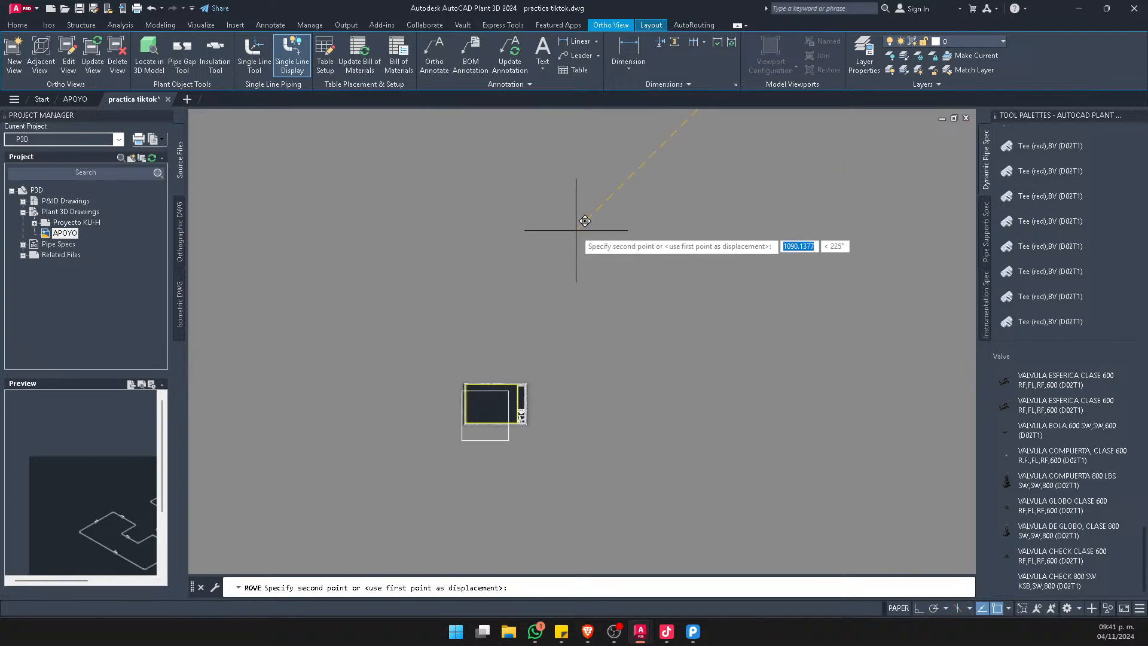
{"action": "left_click", "coordinate": [544, 236]}
{"action": "scroll", "coordinate": [538, 359], "scroll_direction": "up", "scroll_amount": 4}
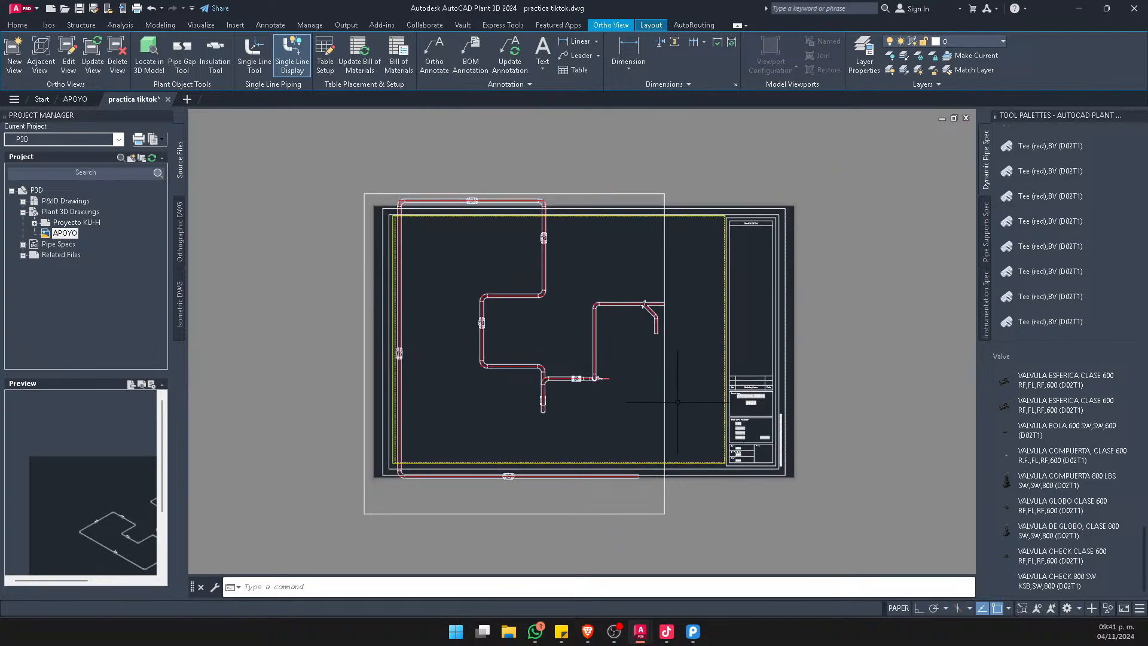
Move the ortho viewport off the sheet to the empty area left of the title block
{"action": "left_click", "coordinate": [665, 402]}
{"action": "scroll", "coordinate": [589, 378], "scroll_direction": "down", "scroll_amount": 2}
{"action": "type", "text": "m"}
{"action": "key", "text": "Return"}
{"action": "left_click", "coordinate": [758, 542]}
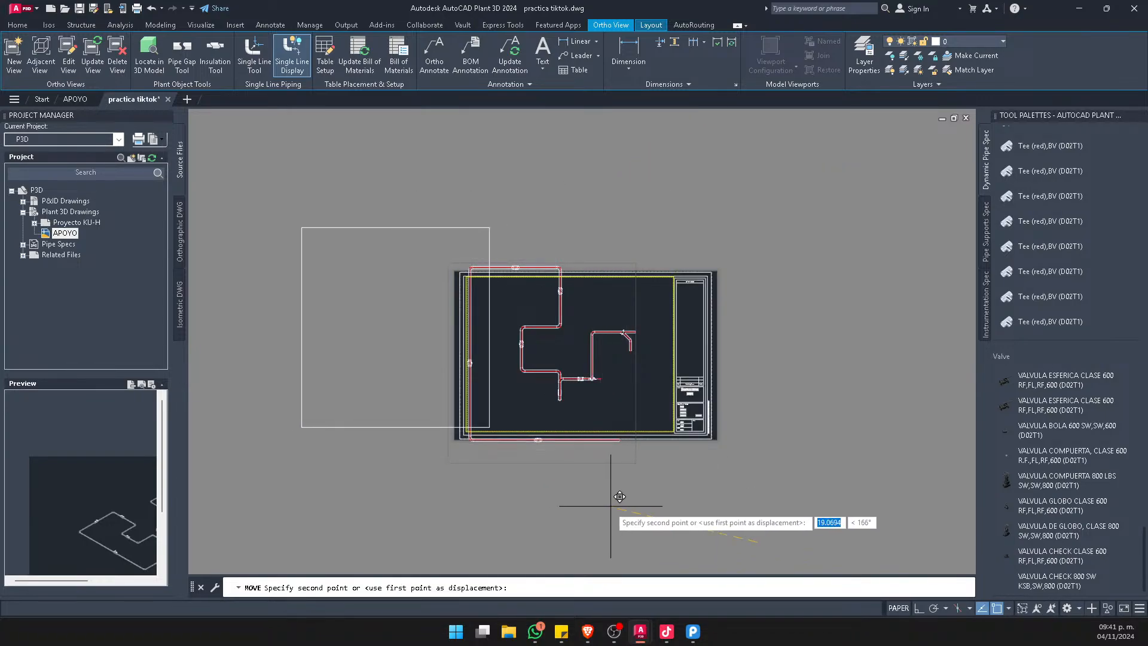
{"action": "left_click", "coordinate": [562, 495]}
{"action": "middle_click_drag", "start_coordinate": [431, 359], "coordinate": [691, 415]}
{"action": "middle_click_drag", "start_coordinate": [634, 446], "coordinate": [484, 382]}
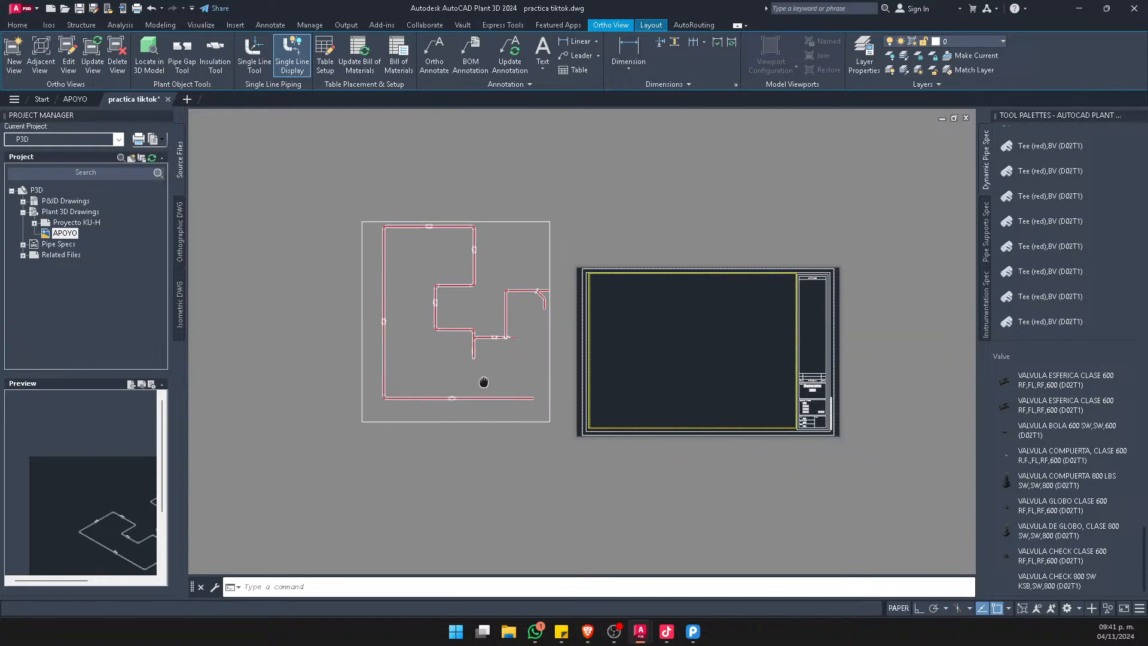
{"action": "scroll", "coordinate": [455, 311], "scroll_direction": "up", "scroll_amount": 2}
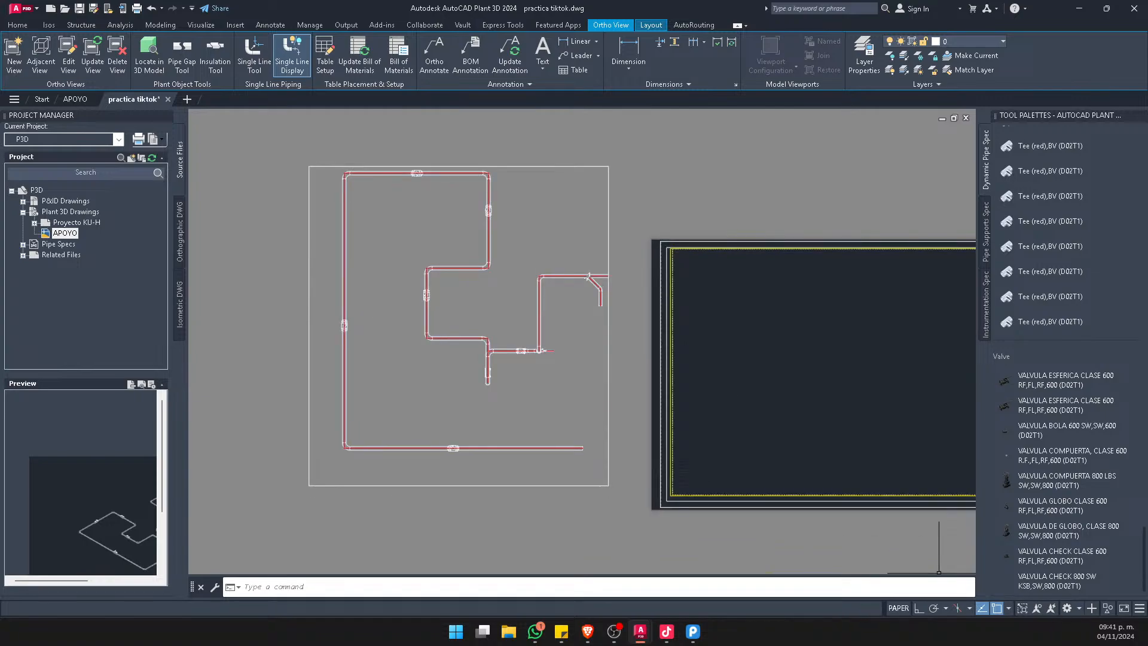
Add a custom drawing scale named 1:500 with 1 paper unit equal to 5000 drawing units
{"action": "left_click", "coordinate": [609, 448]}
{"action": "left_click", "coordinate": [1027, 608]}
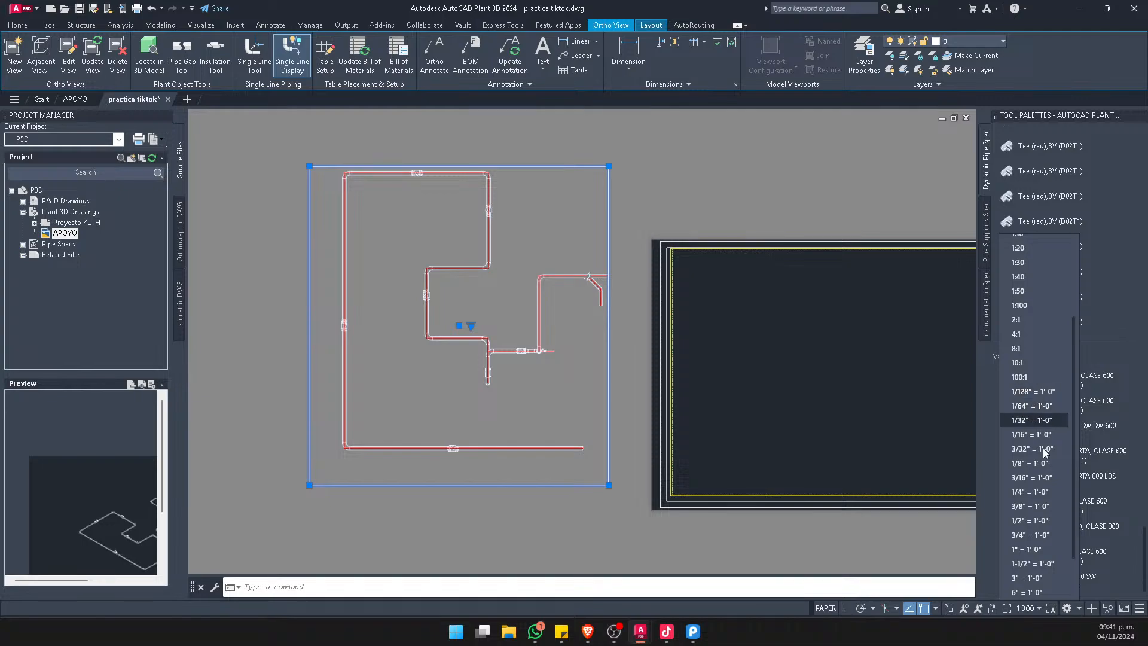
{"action": "scroll", "coordinate": [1037, 556], "scroll_direction": "down", "scroll_amount": 2}
{"action": "left_click", "coordinate": [1026, 561]}
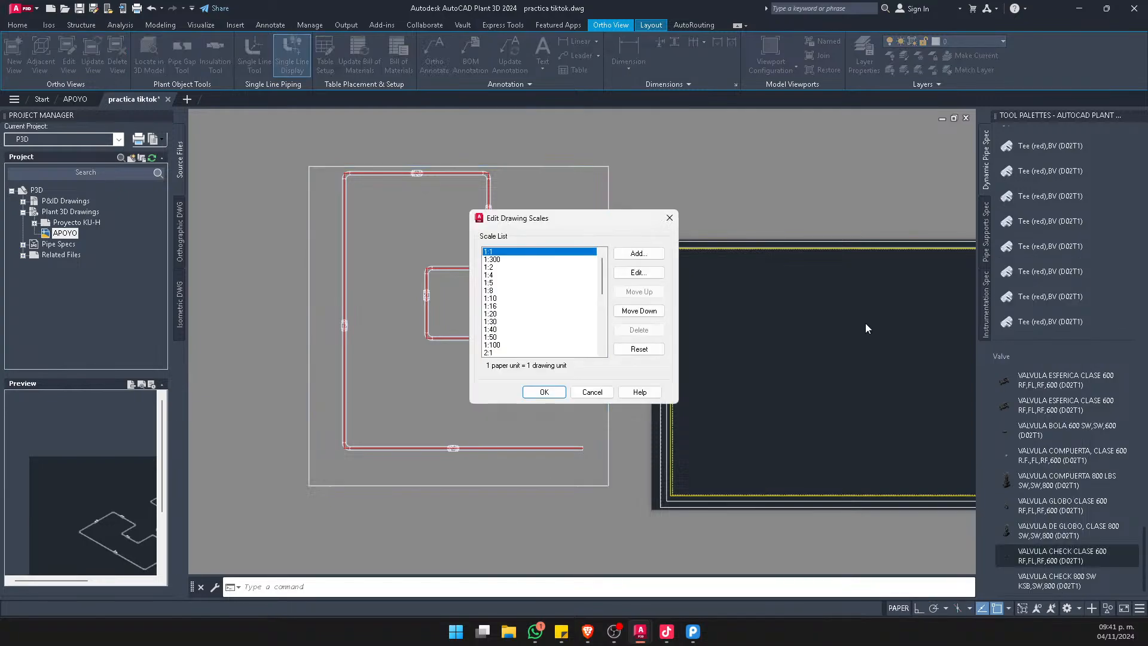
{"action": "left_click", "coordinate": [653, 255]}
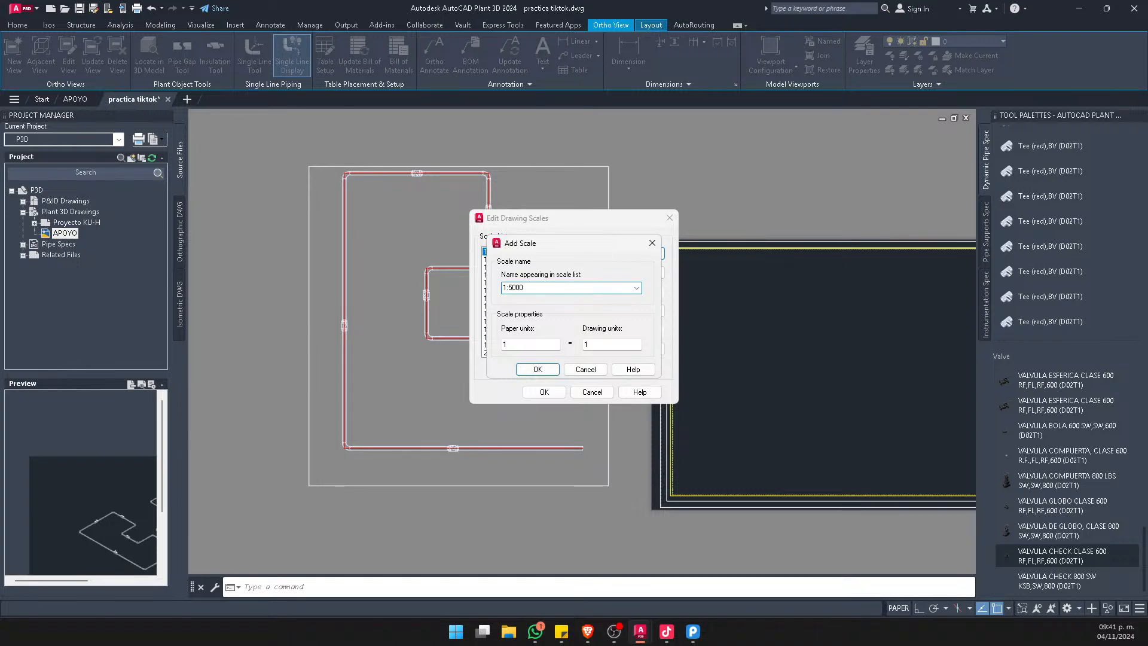
{"action": "left_click", "coordinate": [594, 344]}
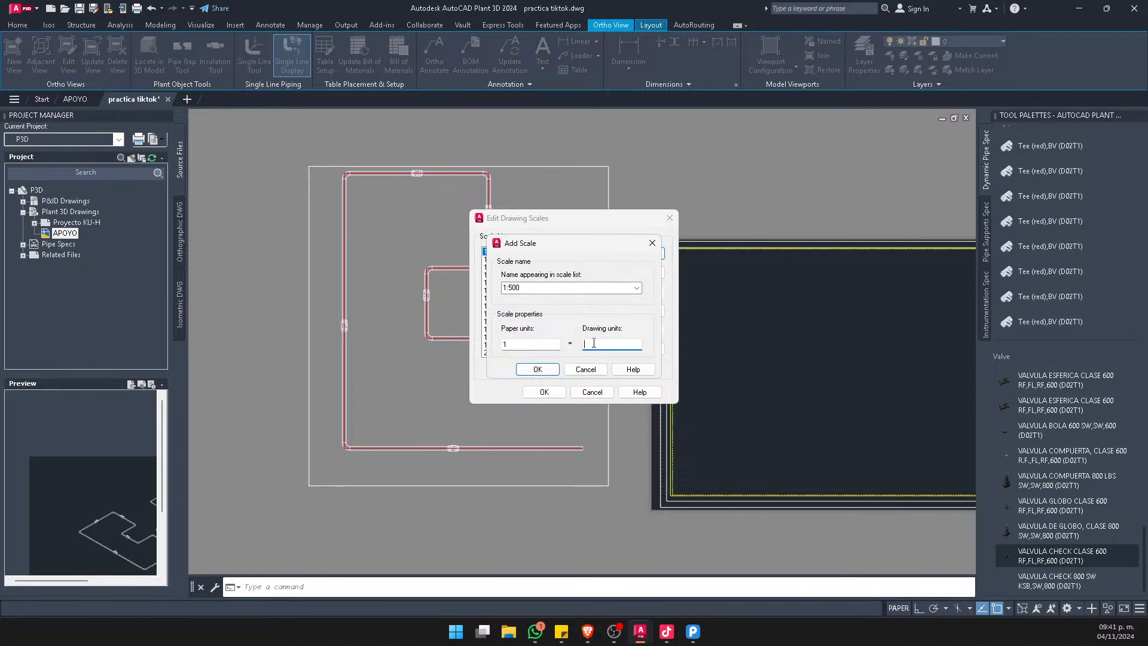
{"action": "left_click", "coordinate": [538, 369]}
{"action": "left_click", "coordinate": [544, 391]}
Apply the custom 1:500 scale to the top-view ortho viewport and deselect it
{"action": "left_click", "coordinate": [607, 381]}
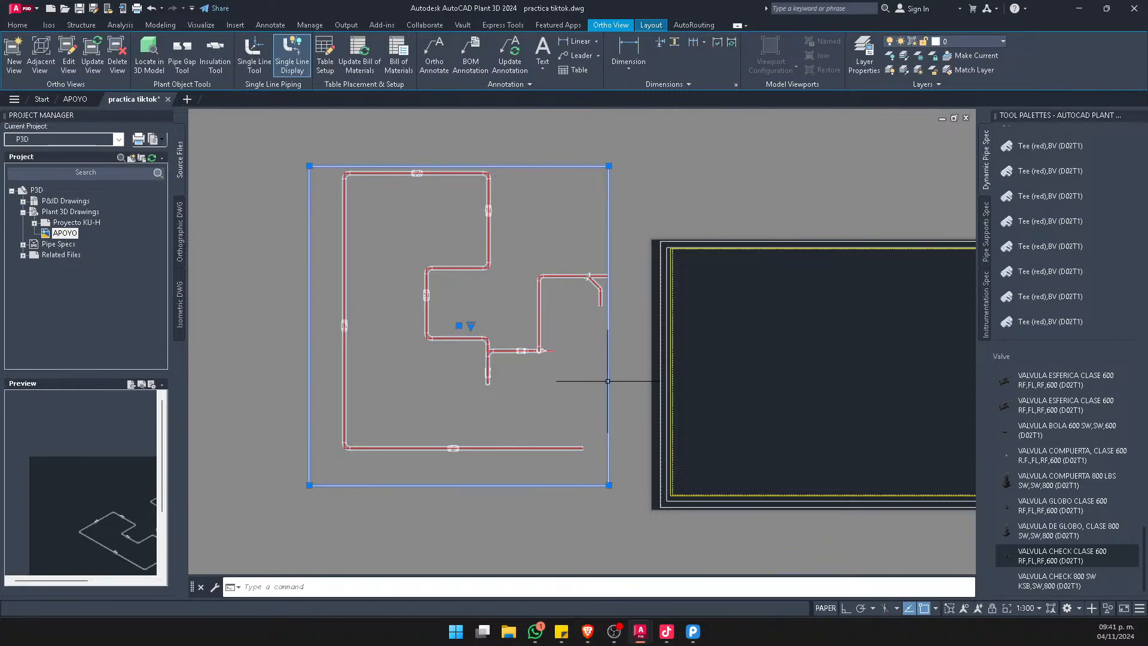
{"action": "left_click", "coordinate": [470, 326]}
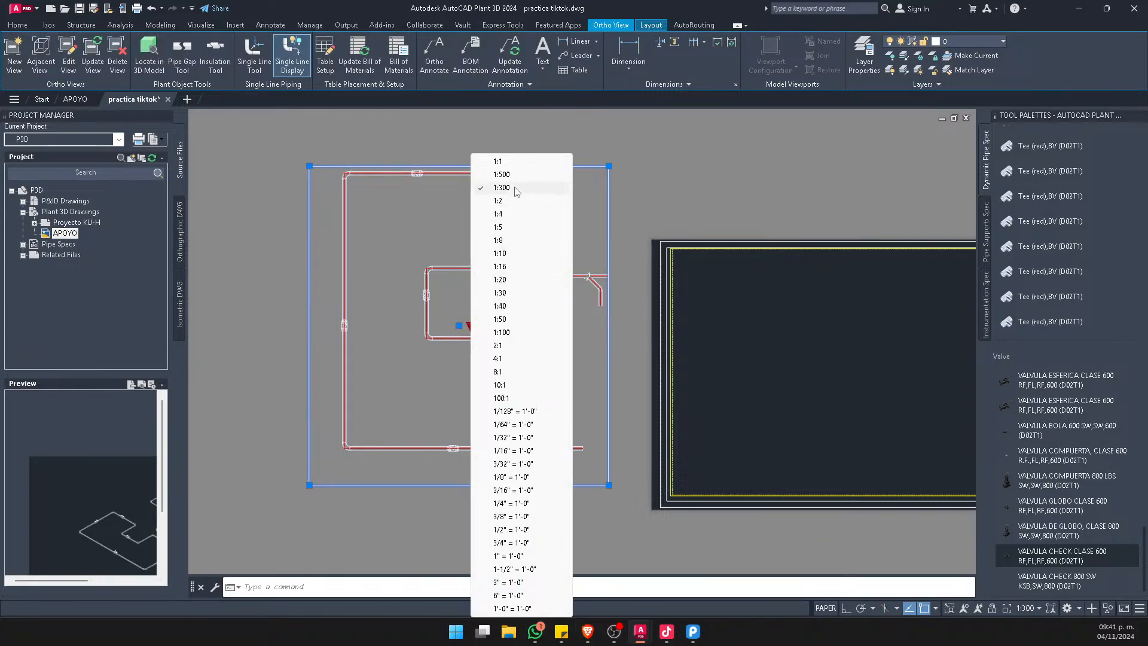
{"action": "left_click", "coordinate": [489, 244]}
{"action": "key", "text": "Escape"}
Move the rescaled top-view viewport from outside the sheet into the title block's drawing area
{"action": "left_click", "coordinate": [543, 202]}
{"action": "left_click", "coordinate": [378, 430]}
{"action": "scroll", "coordinate": [284, 374], "scroll_direction": "down", "scroll_amount": 4}
{"action": "type", "text": "m"}
{"action": "key", "text": "space"}
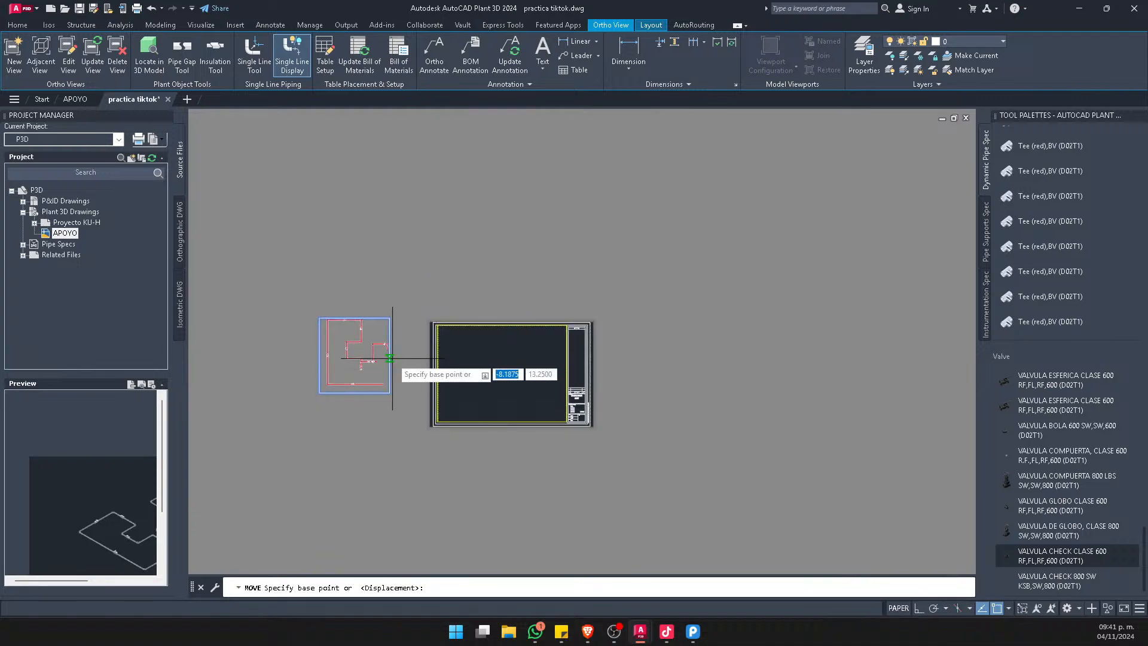
{"action": "left_click", "coordinate": [395, 357]}
{"action": "scroll", "coordinate": [460, 377], "scroll_direction": "up", "scroll_amount": 4}
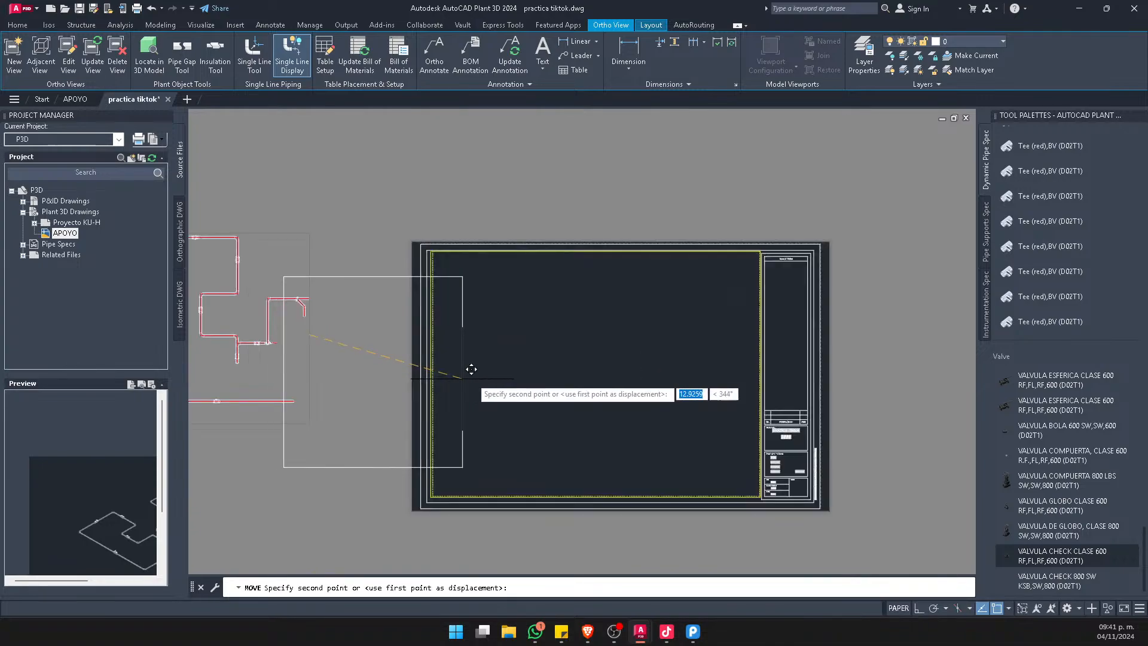
{"action": "left_click", "coordinate": [628, 359]}
Shrink the top-view viewport around the piping by pulling in its lower-right and upper-left corners
{"action": "scroll", "coordinate": [524, 372], "scroll_direction": "up", "scroll_amount": 2}
{"action": "scroll", "coordinate": [523, 373], "scroll_direction": "up", "scroll_amount": 2}
{"action": "scroll", "coordinate": [584, 238], "scroll_direction": "down", "scroll_amount": 2}
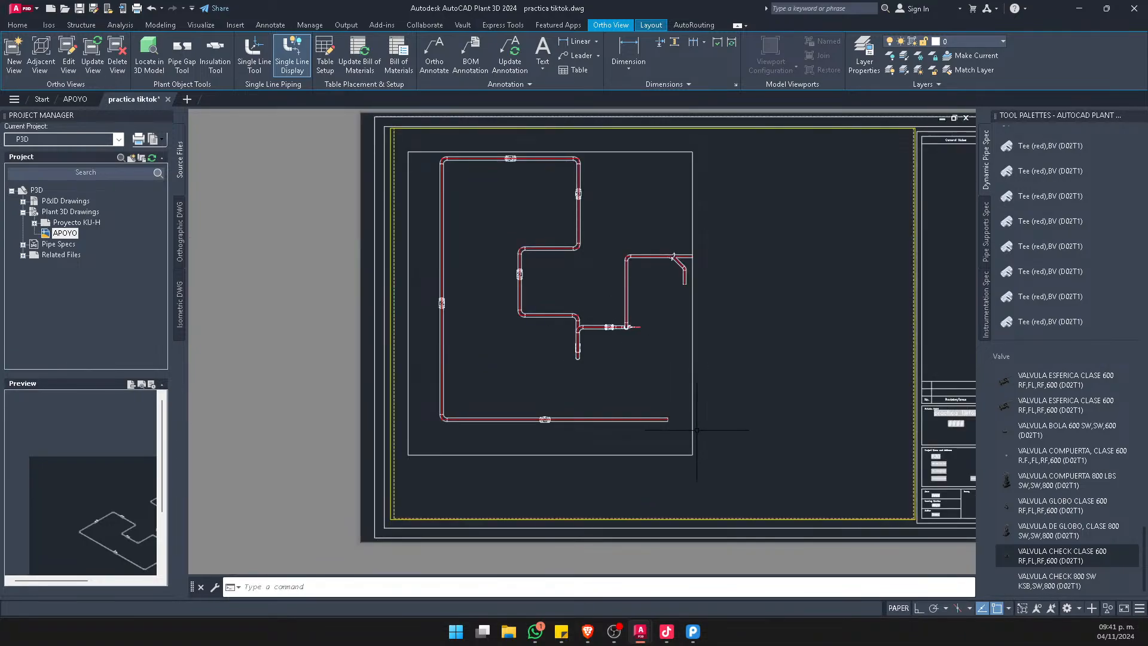
{"action": "scroll", "coordinate": [696, 429], "scroll_direction": "up", "scroll_amount": 2}
{"action": "left_click", "coordinate": [689, 440]}
{"action": "left_click", "coordinate": [690, 465]}
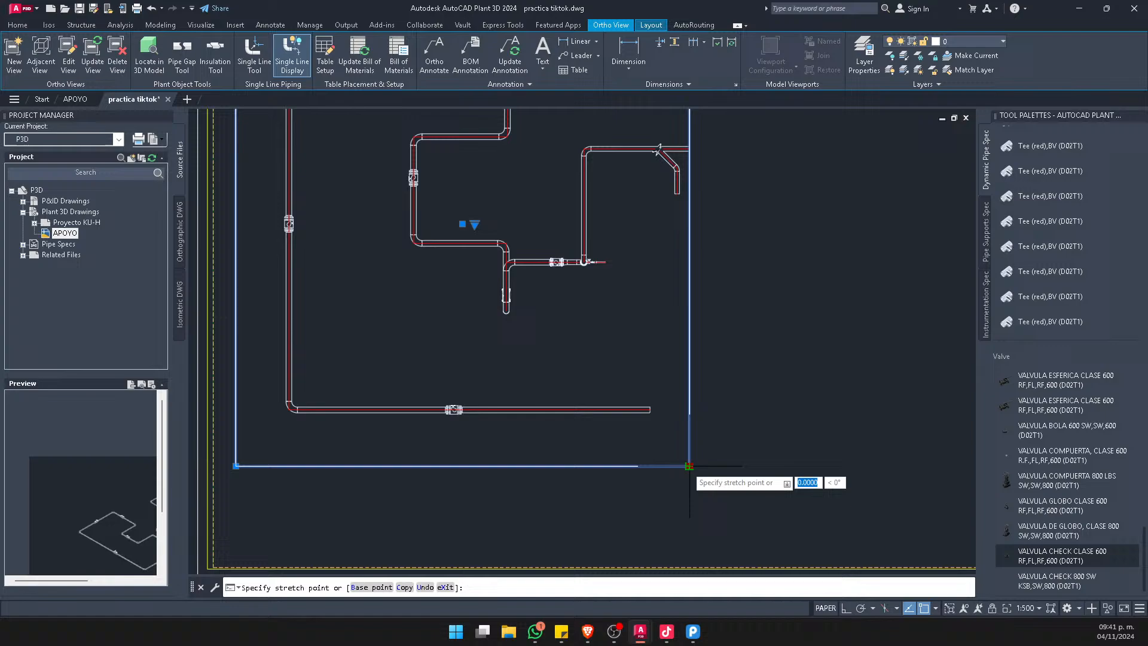
{"action": "left_click", "coordinate": [697, 429]}
{"action": "scroll", "coordinate": [660, 451], "scroll_direction": "down", "scroll_amount": 4}
{"action": "scroll", "coordinate": [514, 261], "scroll_direction": "up", "scroll_amount": 4}
{"action": "left_click", "coordinate": [454, 287]}
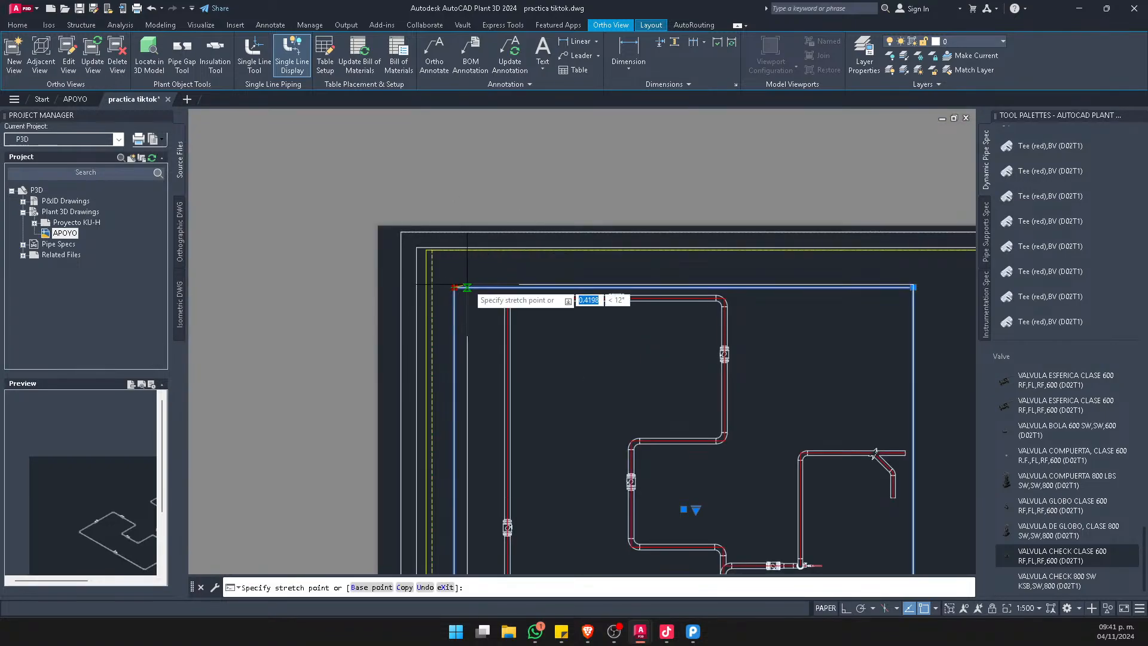
{"action": "left_click", "coordinate": [489, 287]}
{"action": "key", "text": "Escape"}
{"action": "scroll", "coordinate": [497, 242], "scroll_direction": "down", "scroll_amount": 4}
{"action": "scroll", "coordinate": [606, 323], "scroll_direction": "up", "scroll_amount": 2}
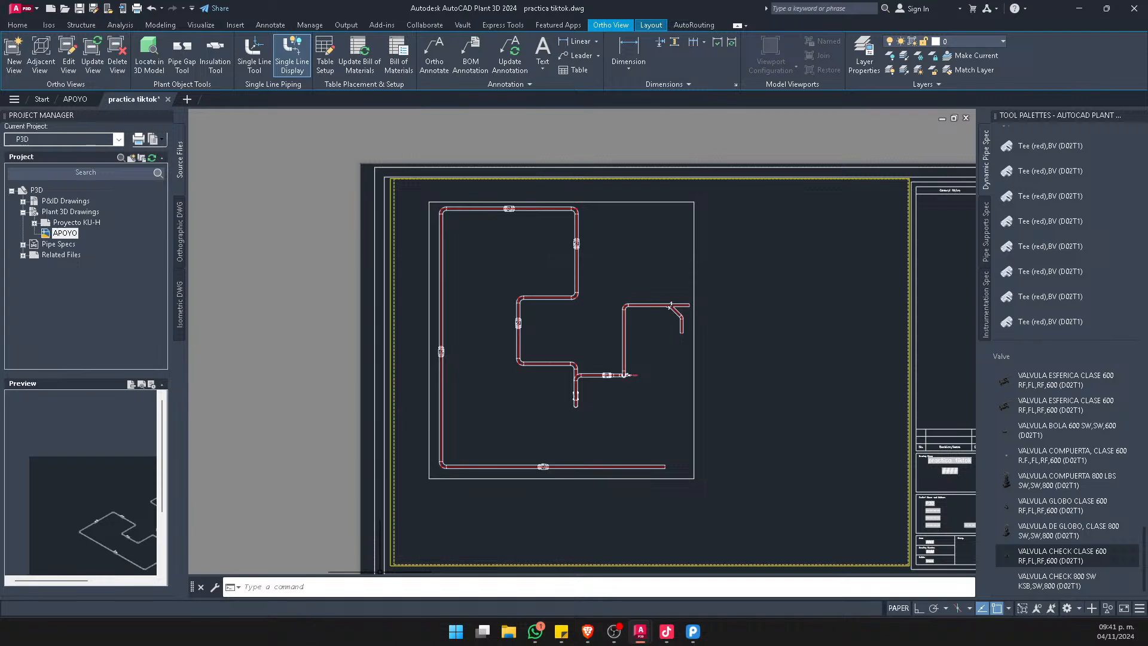
{"action": "left_click", "coordinate": [798, 310]}
{"action": "left_click", "coordinate": [797, 310]}
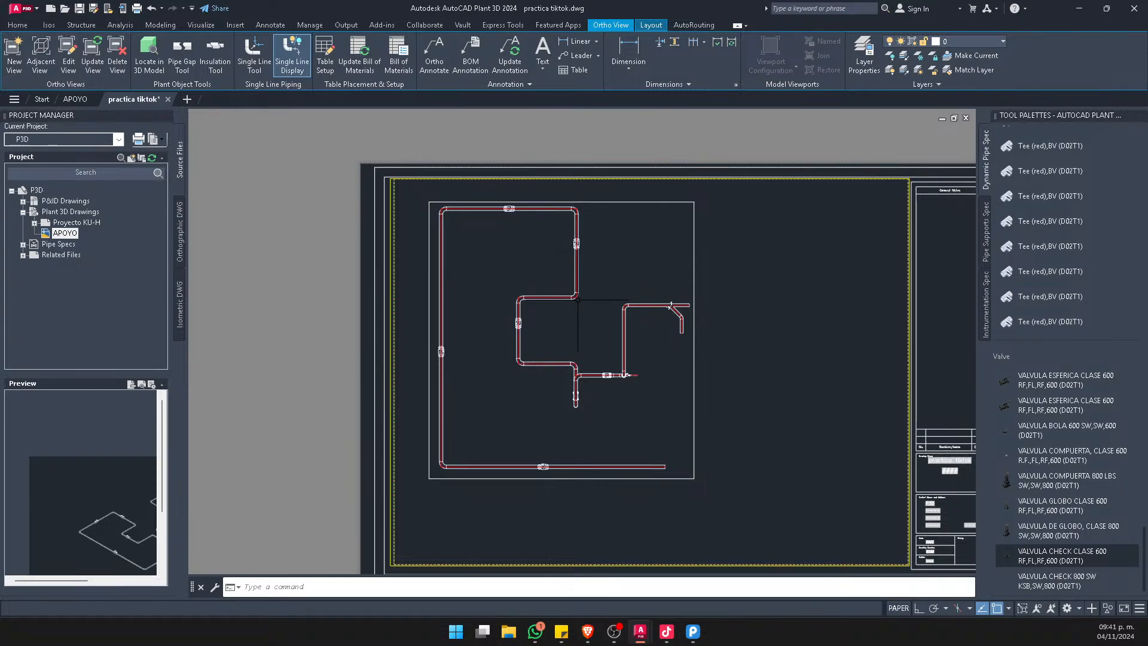
{"action": "middle_click_drag", "start_coordinate": [662, 363], "coordinate": [659, 328]}
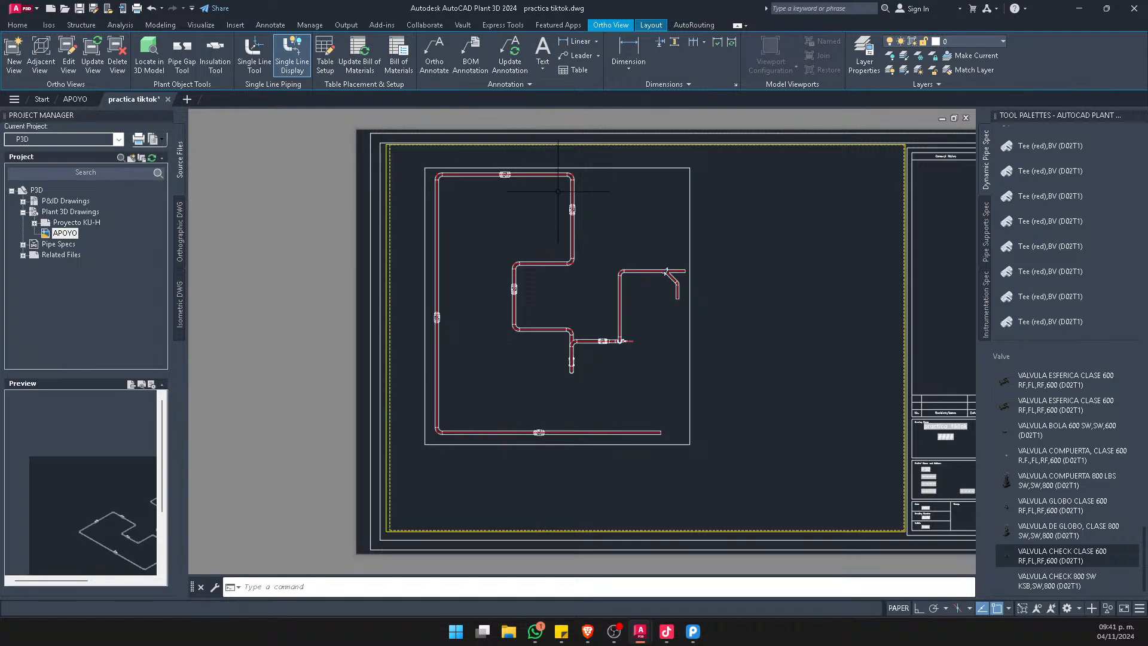
Create an adjacent Right view from the top view and place it to the right of the sheet
{"action": "left_click", "coordinate": [692, 192]}
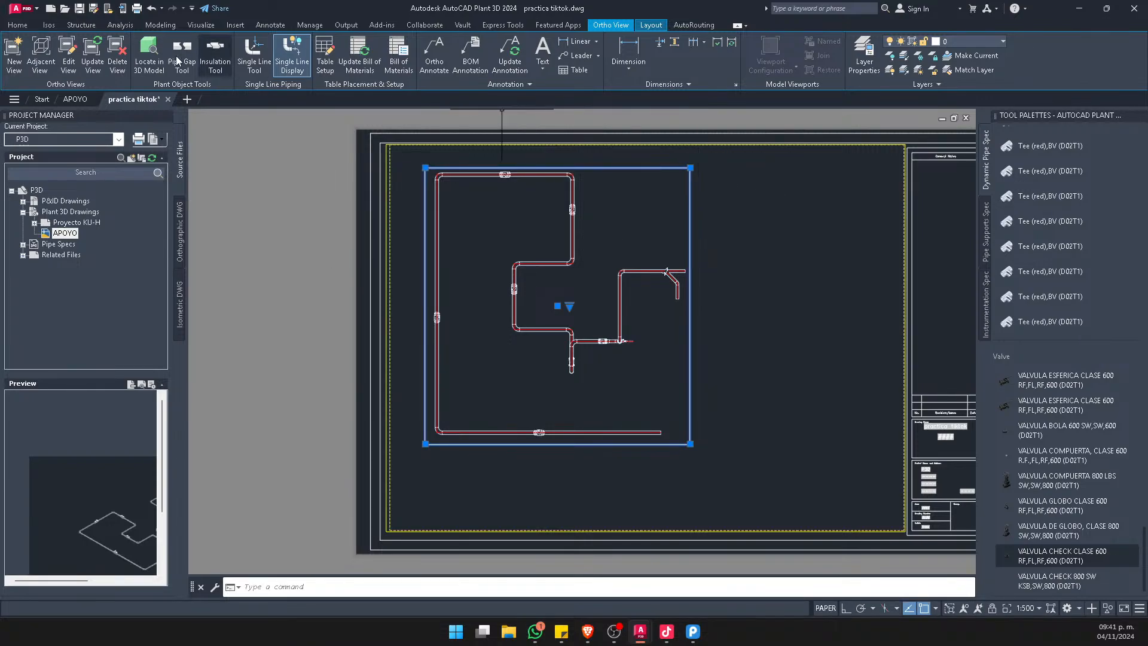
{"action": "left_click", "coordinate": [43, 54]}
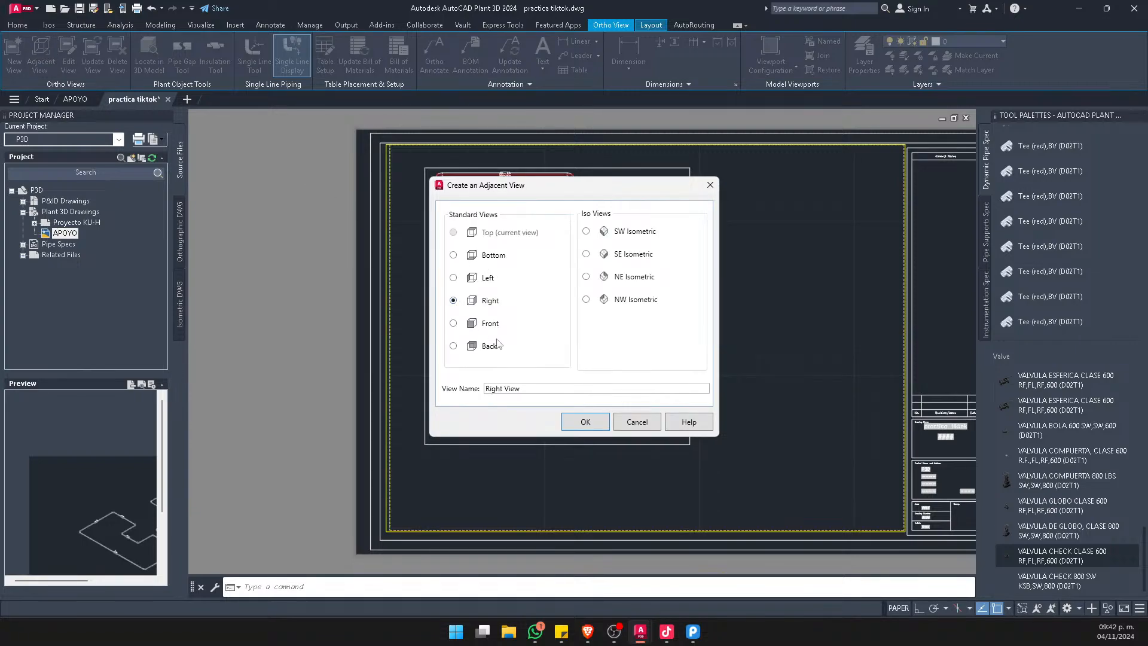
{"action": "left_click", "coordinate": [585, 422]}
{"action": "scroll", "coordinate": [437, 332], "scroll_direction": "down", "scroll_amount": 3}
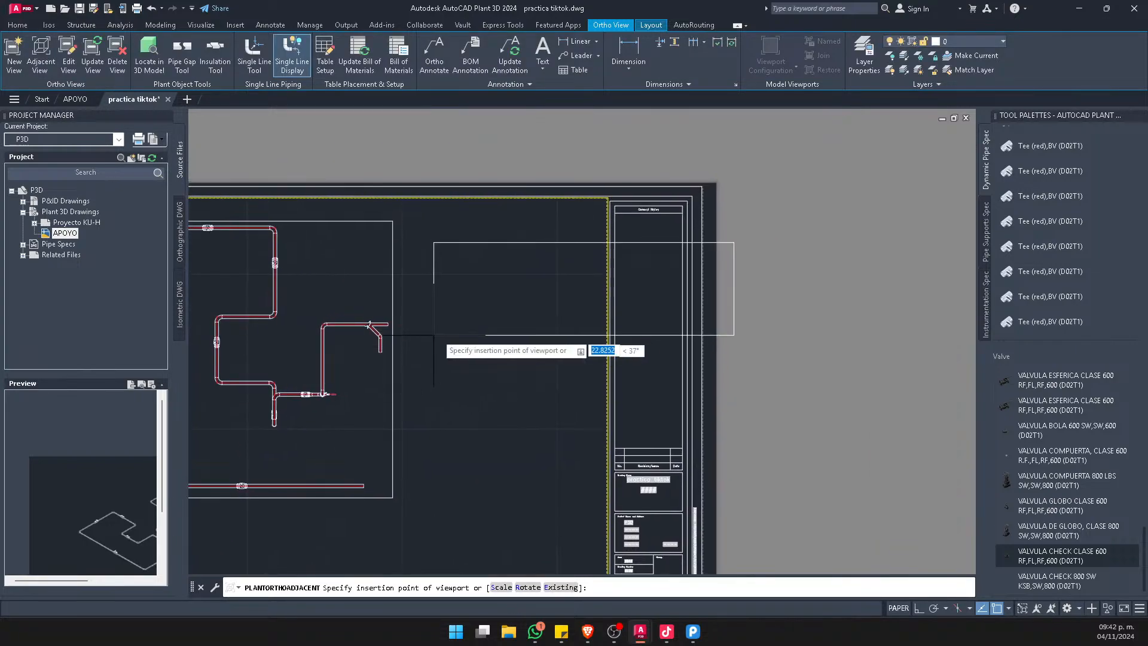
{"action": "left_click", "coordinate": [665, 308]}
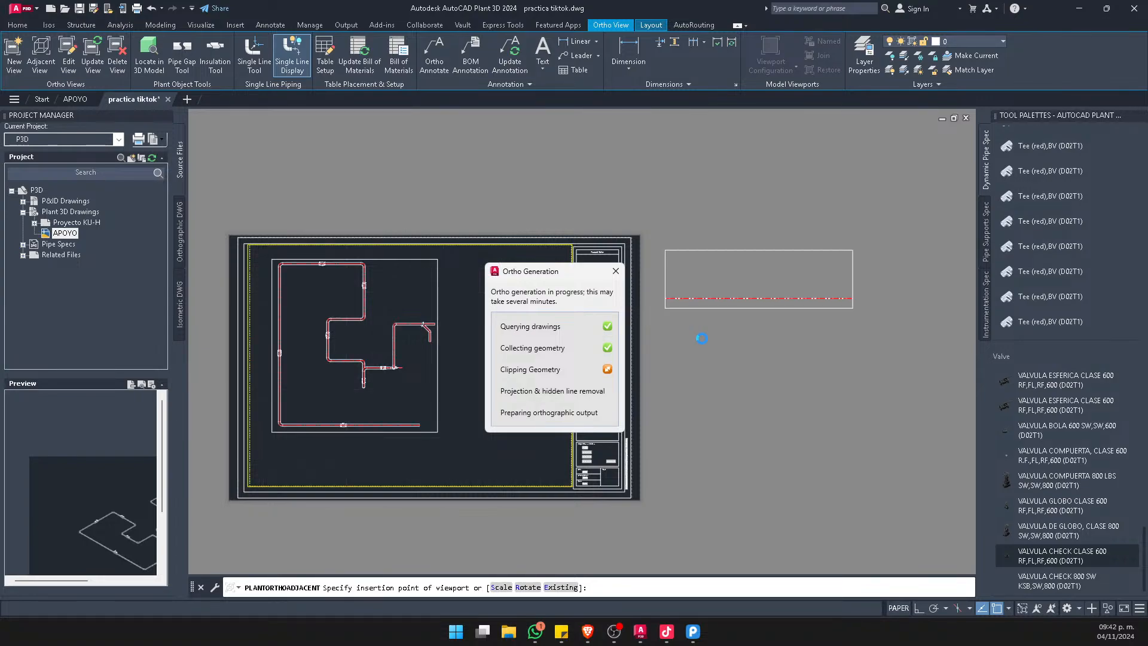
{"action": "middle_click_drag", "start_coordinate": [482, 319], "coordinate": [624, 321]}
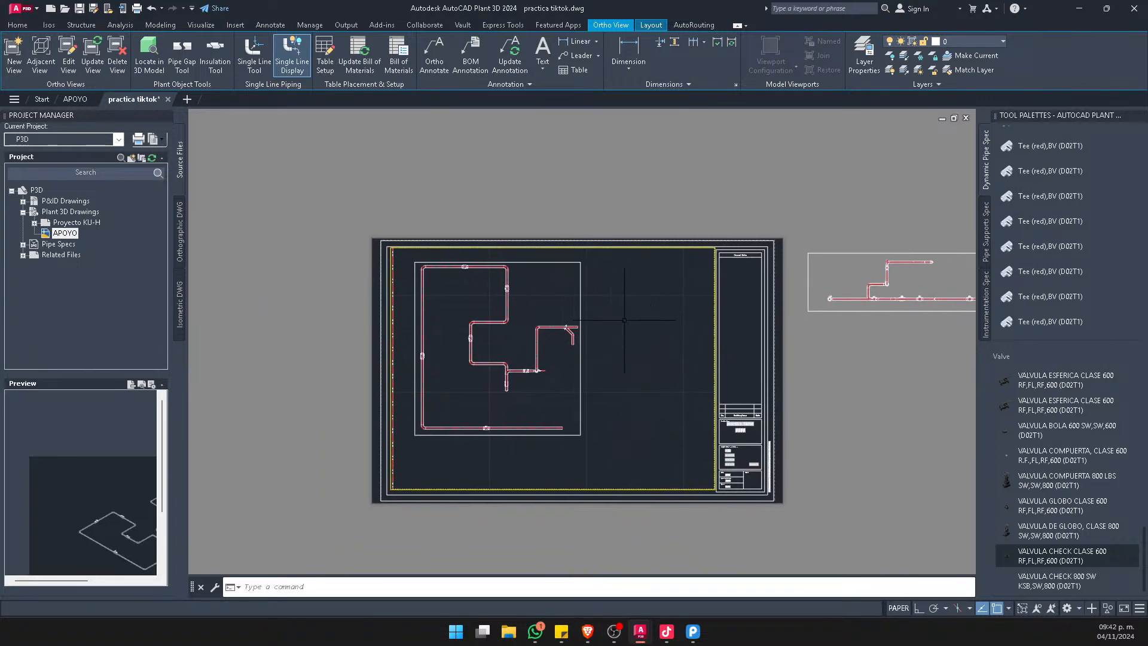
Move the top-view viewport closer to the upper-left corner of the sheet's drawing area
{"action": "scroll", "coordinate": [604, 334], "scroll_direction": "up", "scroll_amount": 4}
{"action": "left_click", "coordinate": [546, 333]}
{"action": "scroll", "coordinate": [588, 333], "scroll_direction": "down", "scroll_amount": 4}
{"action": "type", "text": "m"}
{"action": "key", "text": "Return"}
{"action": "scroll", "coordinate": [488, 428], "scroll_direction": "up", "scroll_amount": 2}
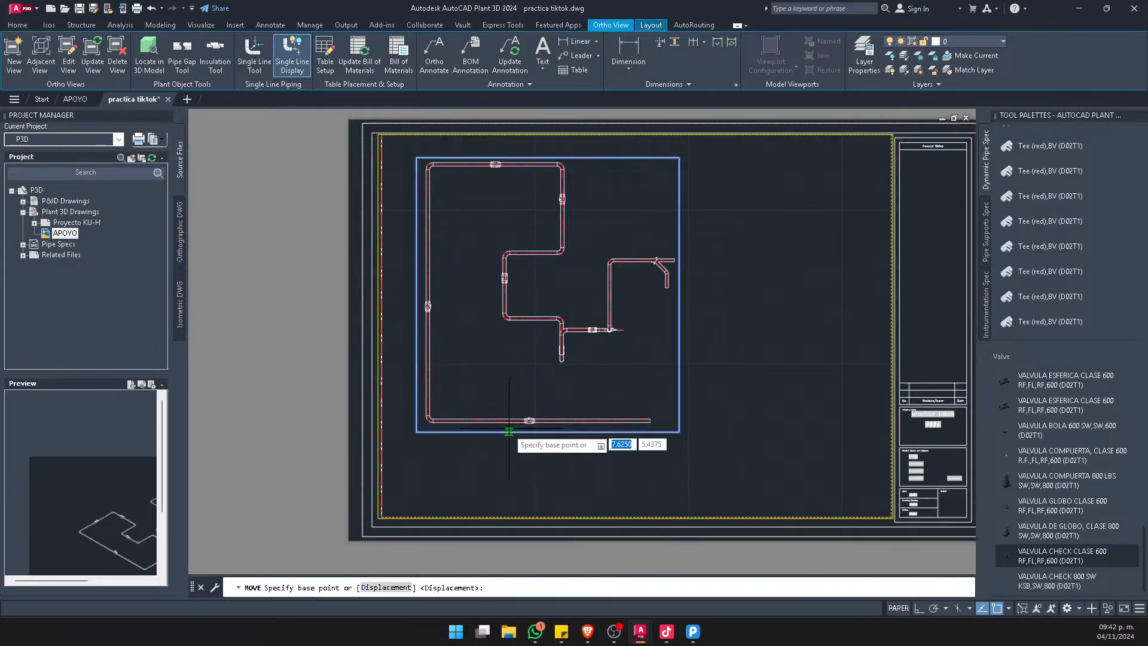
{"action": "left_click", "coordinate": [526, 477]}
{"action": "left_click", "coordinate": [513, 462]}
Move the Right view viewport from outside the sheet into the upper drawing area beside the top view
{"action": "scroll", "coordinate": [513, 462], "scroll_direction": "down", "scroll_amount": 4}
{"action": "left_click", "coordinate": [820, 393]}
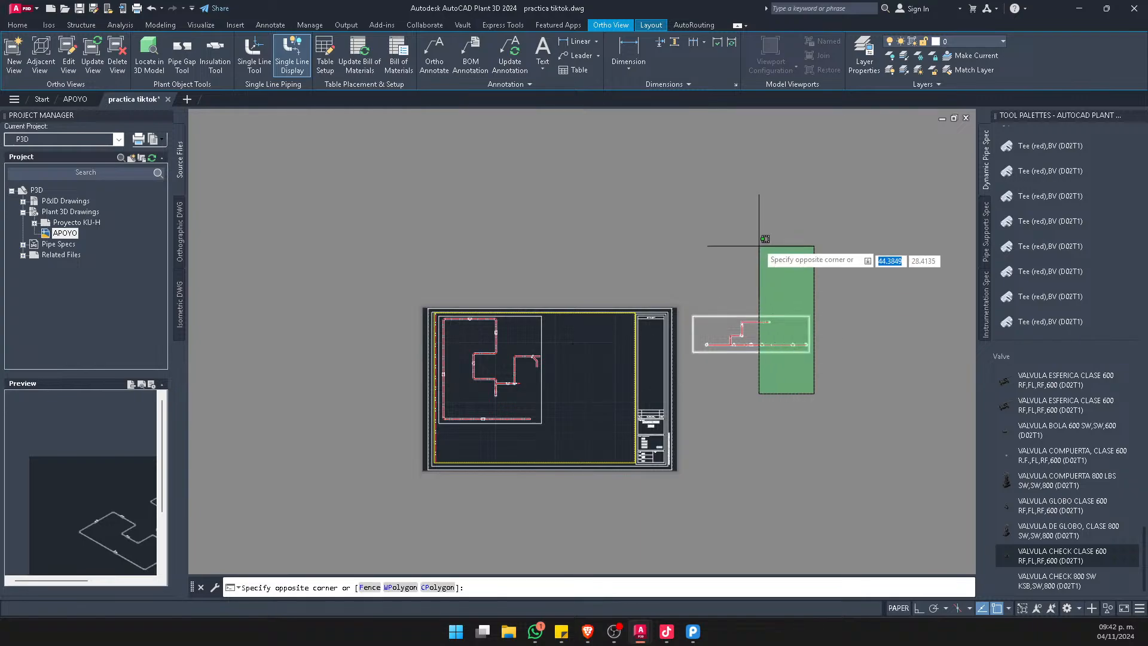
{"action": "left_click", "coordinate": [763, 249]}
{"action": "scroll", "coordinate": [766, 335], "scroll_direction": "up", "scroll_amount": 3}
{"action": "type", "text": "m"}
{"action": "key", "text": "Return"}
{"action": "left_click", "coordinate": [747, 337]}
{"action": "scroll", "coordinate": [579, 339], "scroll_direction": "up", "scroll_amount": 3}
{"action": "scroll", "coordinate": [486, 336], "scroll_direction": "up", "scroll_amount": 3}
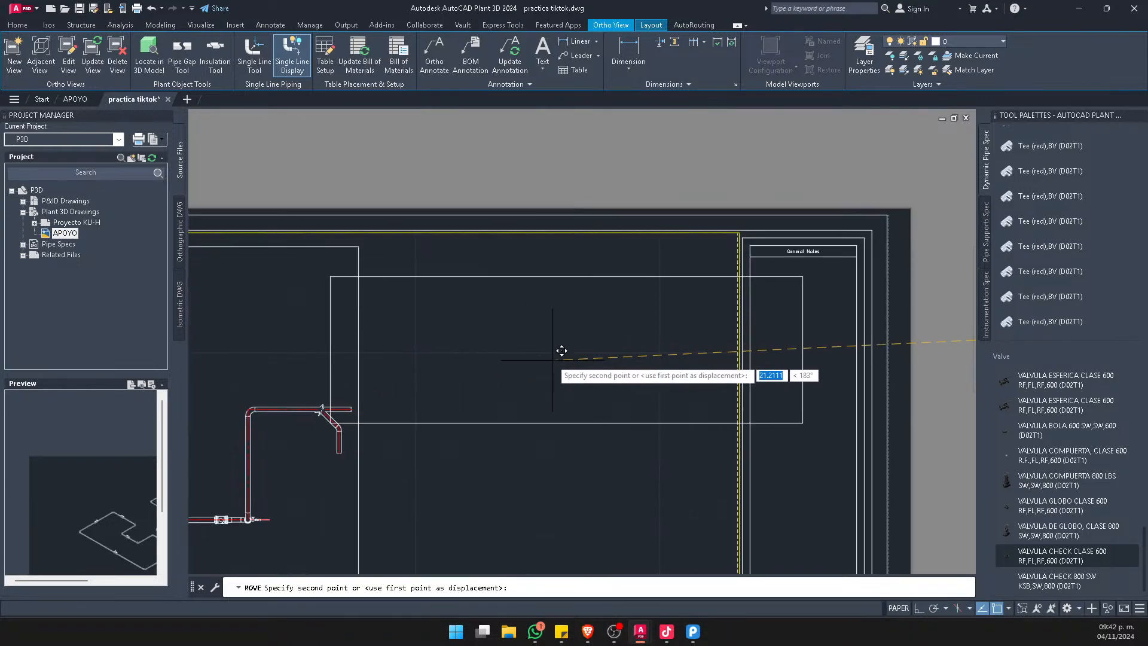
{"action": "left_click", "coordinate": [592, 339]}
Pull the left edge of the Right view viewport inward, close to the end of the piping
{"action": "left_click", "coordinate": [419, 266]}
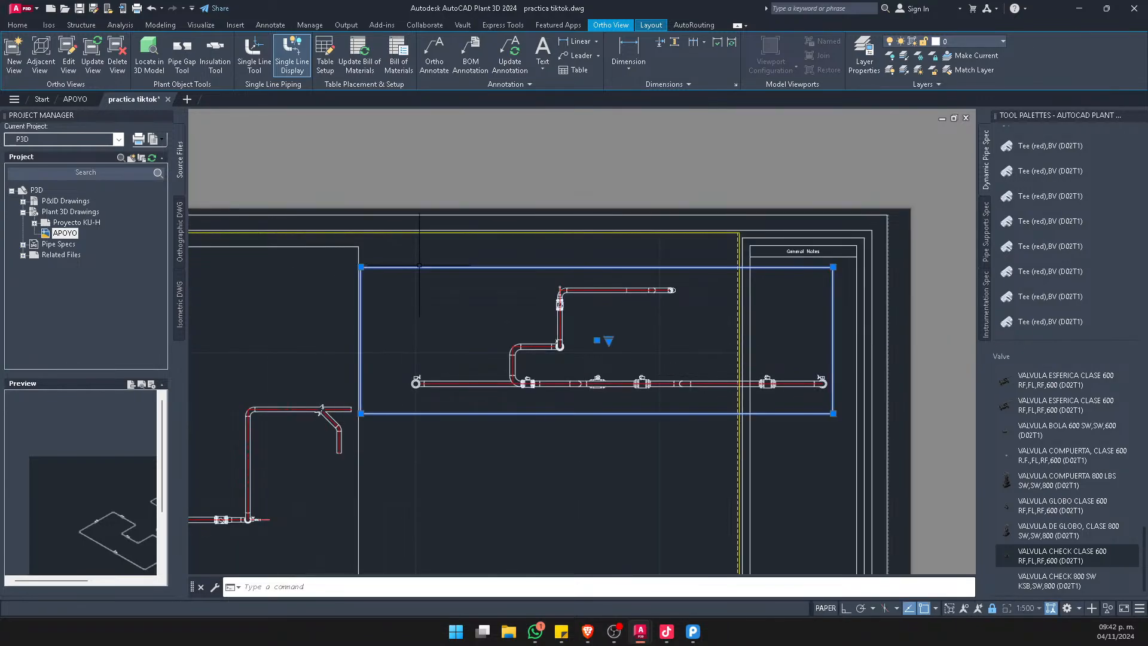
{"action": "left_click", "coordinate": [360, 267]}
{"action": "left_click", "coordinate": [402, 268]}
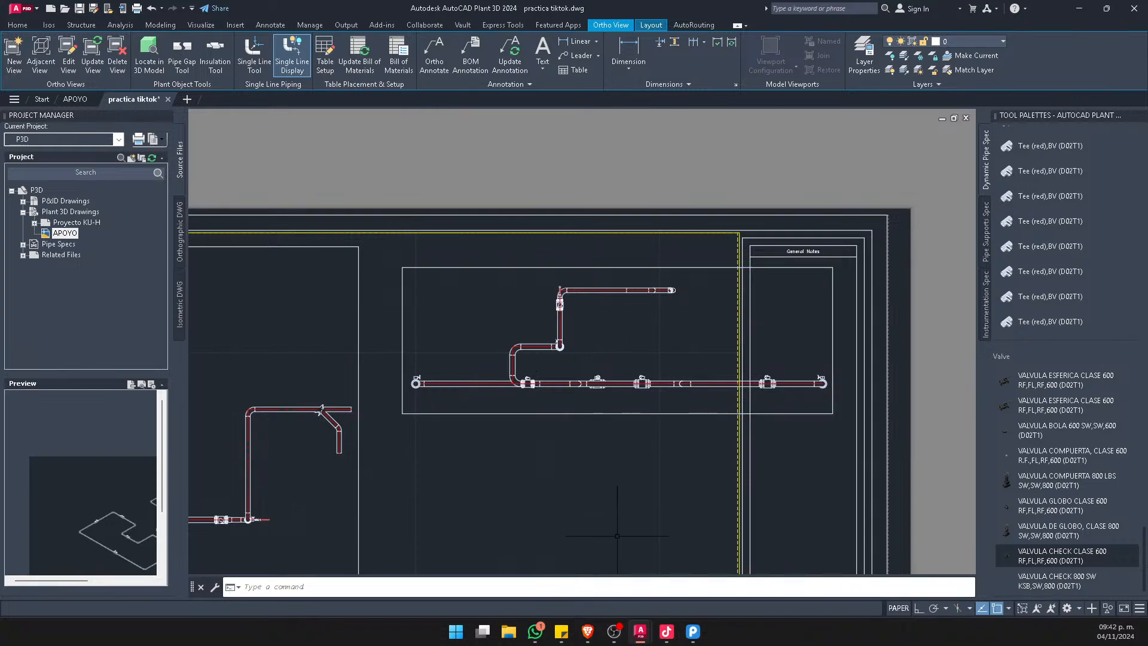
Shift the Right view viewport left so it fits inside the sheet's yellow border, clear of the notes column
{"action": "type", "text": "m"}
{"action": "key", "text": "space"}
{"action": "left_click", "coordinate": [651, 485]}
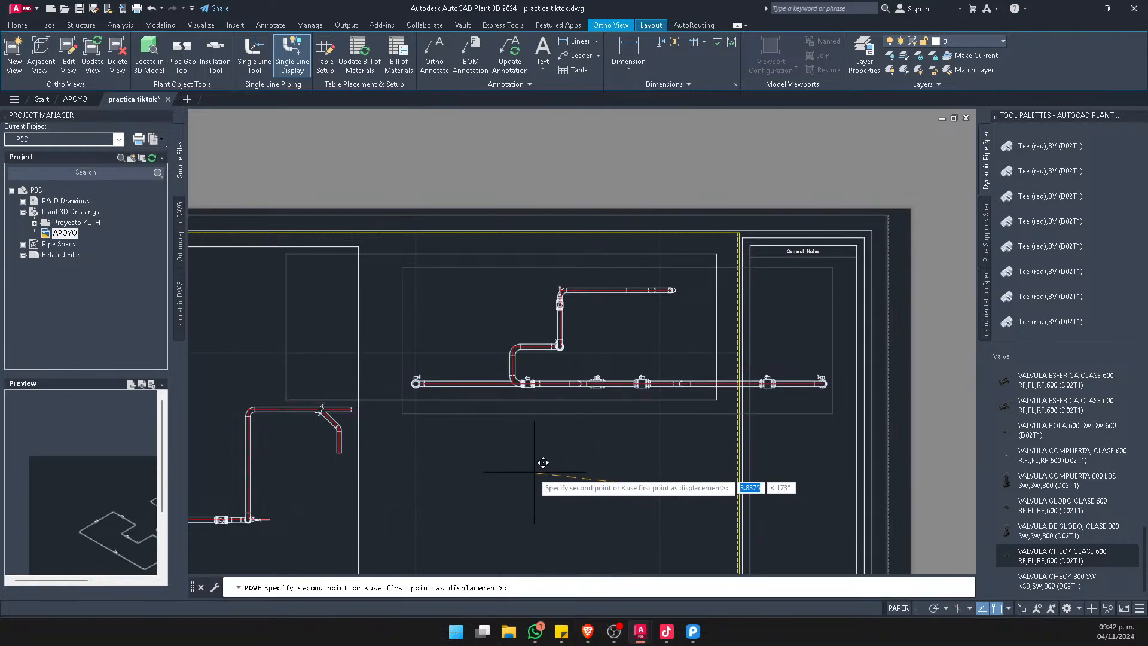
{"action": "left_click", "coordinate": [536, 468]}
{"action": "scroll", "coordinate": [536, 444], "scroll_direction": "down", "scroll_amount": 4}
{"action": "scroll", "coordinate": [538, 413], "scroll_direction": "up", "scroll_amount": 2}
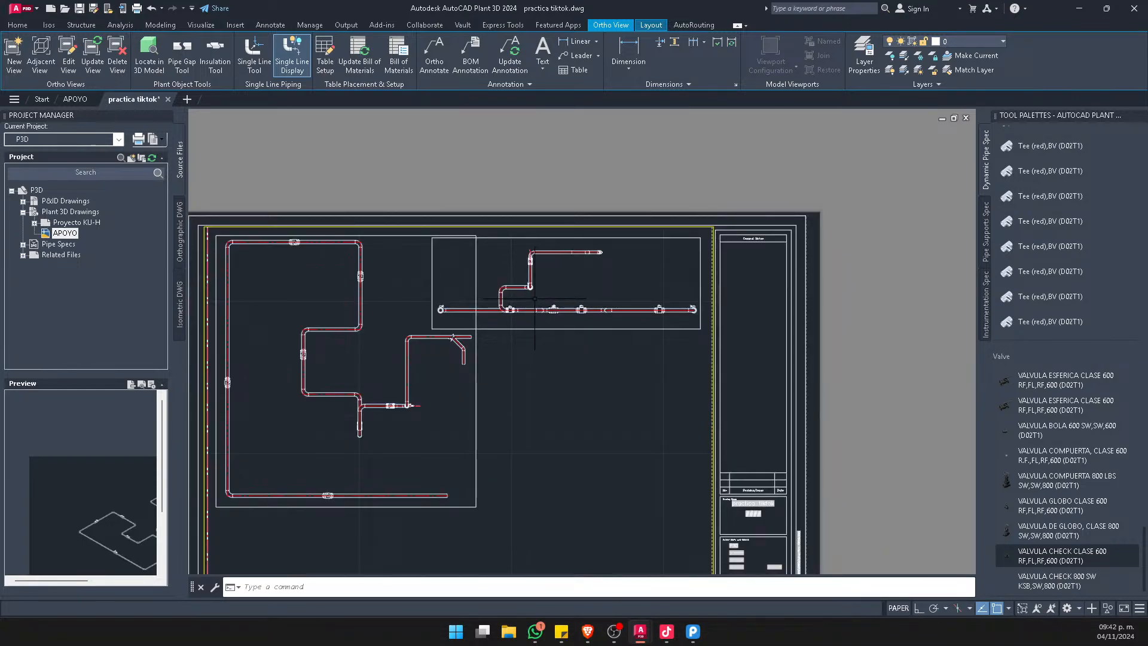
Create an adjacent SW Isometric view from the top view and place it to the right of the sheet
{"action": "left_click", "coordinate": [41, 60]}
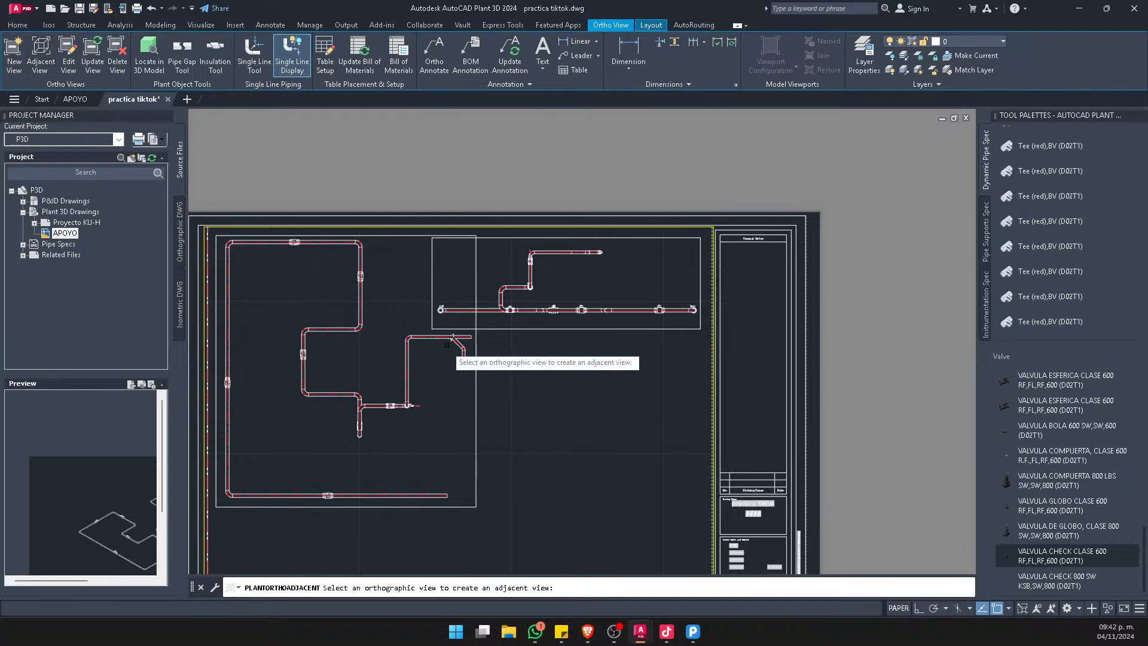
{"action": "left_click", "coordinate": [476, 385]}
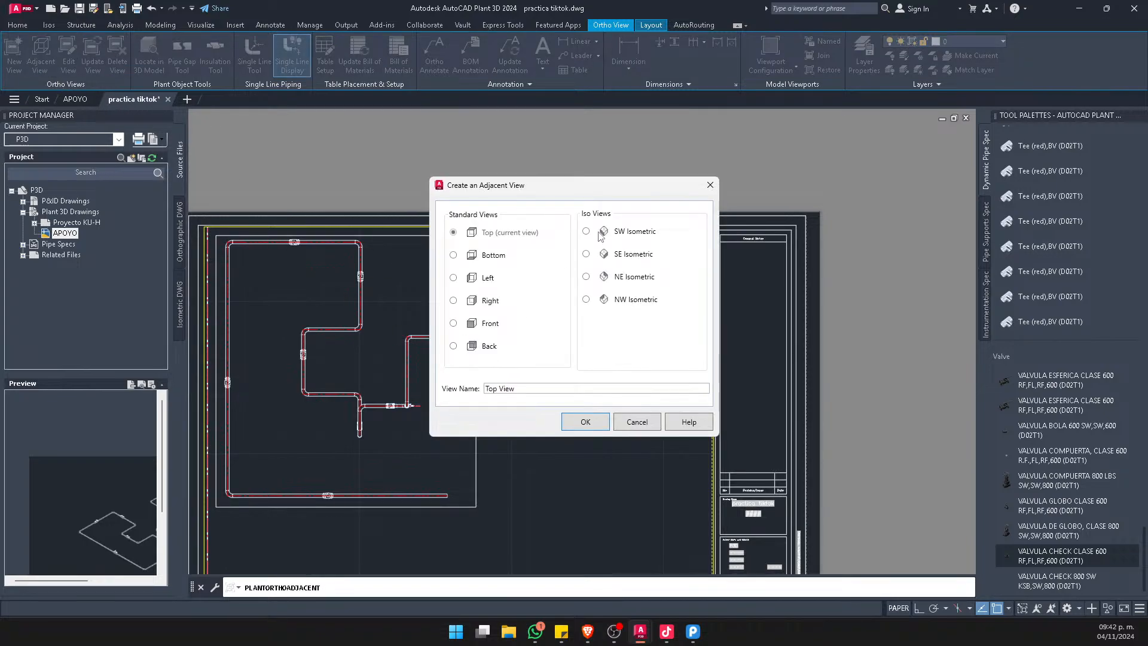
{"action": "left_click", "coordinate": [586, 423]}
{"action": "scroll", "coordinate": [556, 413], "scroll_direction": "down", "scroll_amount": 6}
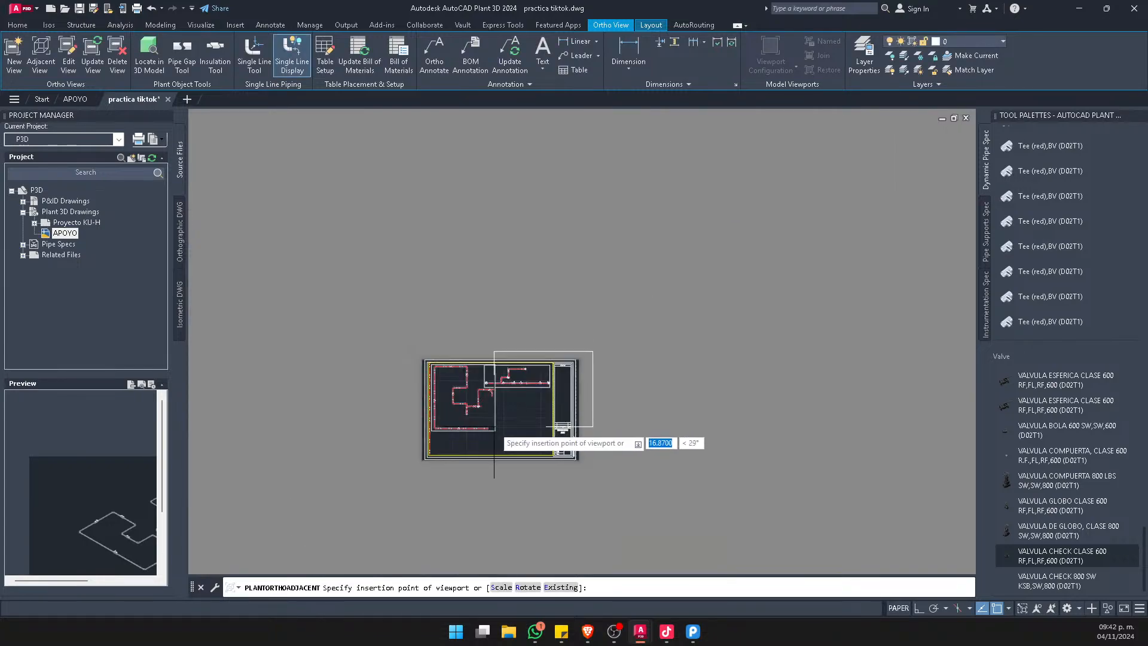
{"action": "left_click", "coordinate": [606, 437]}
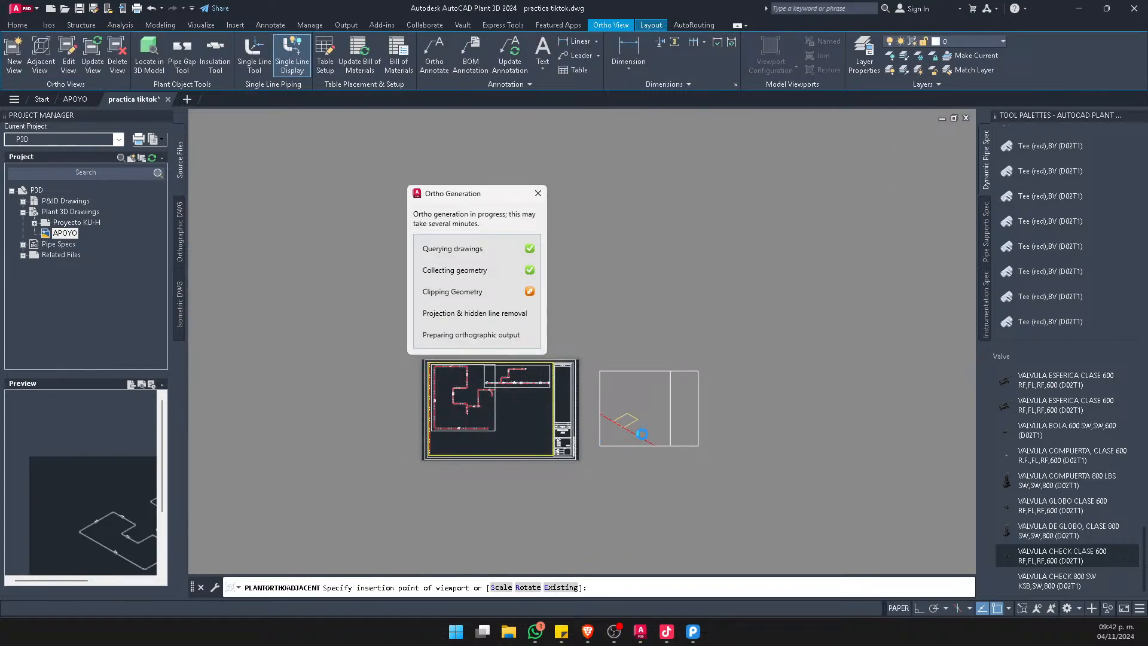
Inspect the piping, elbows, valves and branch connection in the generated isometric view
{"action": "scroll", "coordinate": [664, 413], "scroll_direction": "up", "scroll_amount": 8}
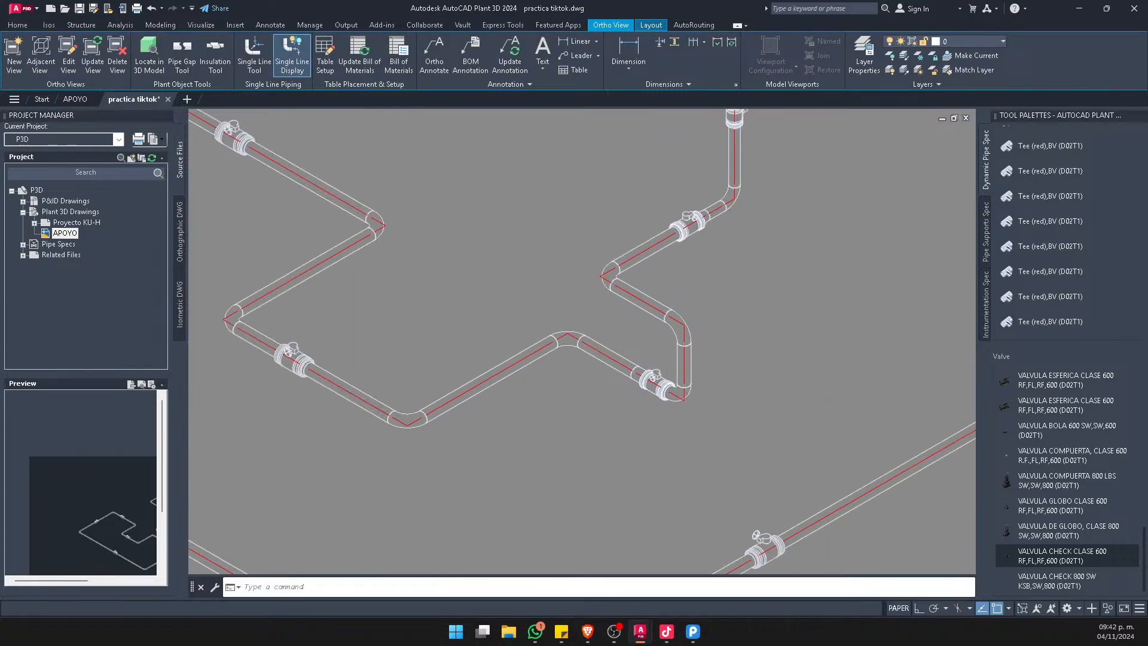
{"action": "middle_click_drag", "start_coordinate": [682, 281], "coordinate": [607, 536]}
{"action": "scroll", "coordinate": [646, 287], "scroll_direction": "up", "scroll_amount": 4}
{"action": "scroll", "coordinate": [685, 377], "scroll_direction": "up", "scroll_amount": 6}
{"action": "scroll", "coordinate": [707, 449], "scroll_direction": "down", "scroll_amount": 7}
{"action": "middle_click_drag", "start_coordinate": [705, 225], "coordinate": [693, 635]}
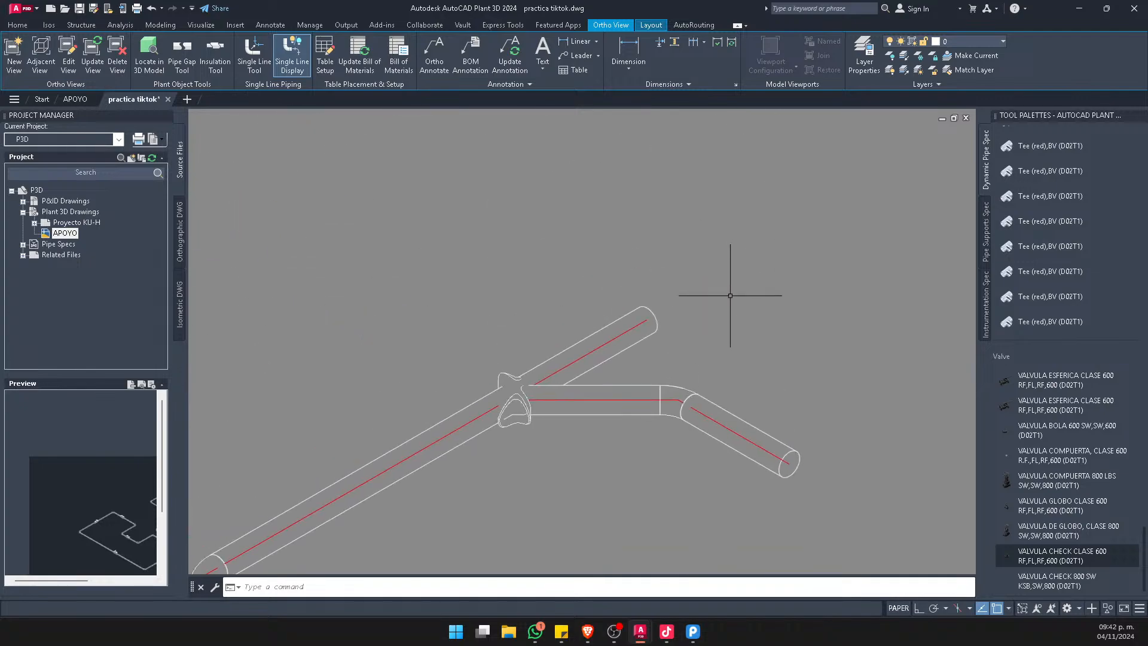
{"action": "scroll", "coordinate": [511, 422], "scroll_direction": "up", "scroll_amount": 6}
{"action": "scroll", "coordinate": [729, 272], "scroll_direction": "down", "scroll_amount": 12}
{"action": "scroll", "coordinate": [464, 446], "scroll_direction": "up", "scroll_amount": 2}
{"action": "middle_click_drag", "start_coordinate": [463, 446], "coordinate": [674, 257]}
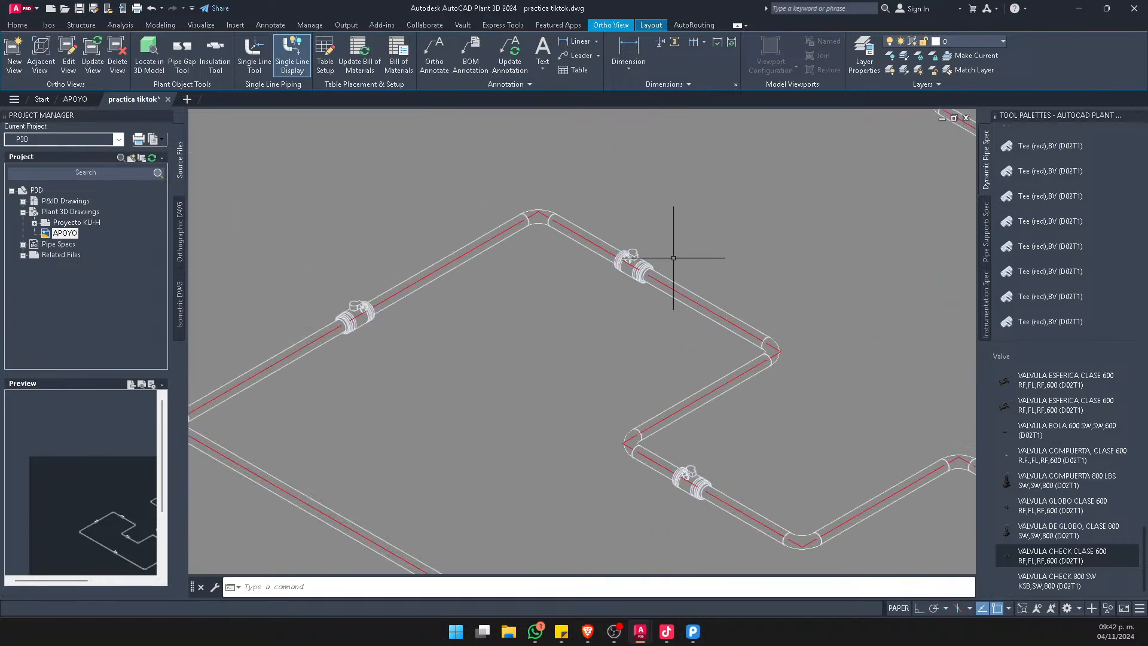
{"action": "scroll", "coordinate": [673, 258], "scroll_direction": "up", "scroll_amount": 5}
{"action": "scroll", "coordinate": [687, 281], "scroll_direction": "down", "scroll_amount": 8}
{"action": "scroll", "coordinate": [732, 412], "scroll_direction": "up", "scroll_amount": 7}
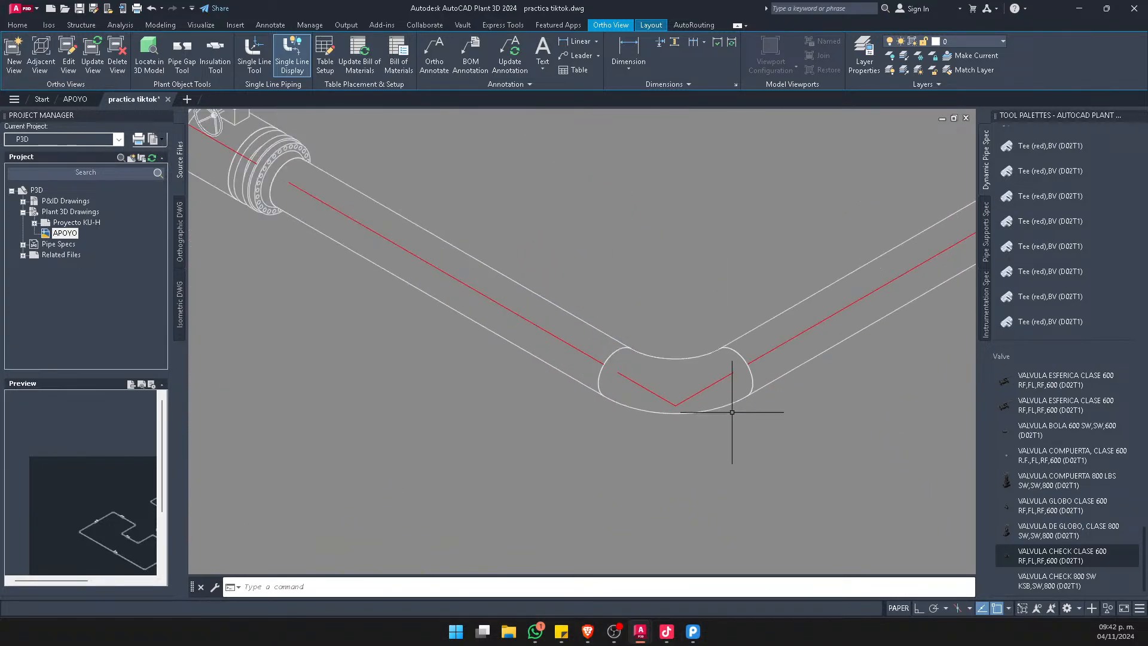
{"action": "scroll", "coordinate": [846, 391], "scroll_direction": "down", "scroll_amount": 8}
{"action": "scroll", "coordinate": [809, 318], "scroll_direction": "up", "scroll_amount": 5}
{"action": "scroll", "coordinate": [852, 406], "scroll_direction": "down", "scroll_amount": 4}
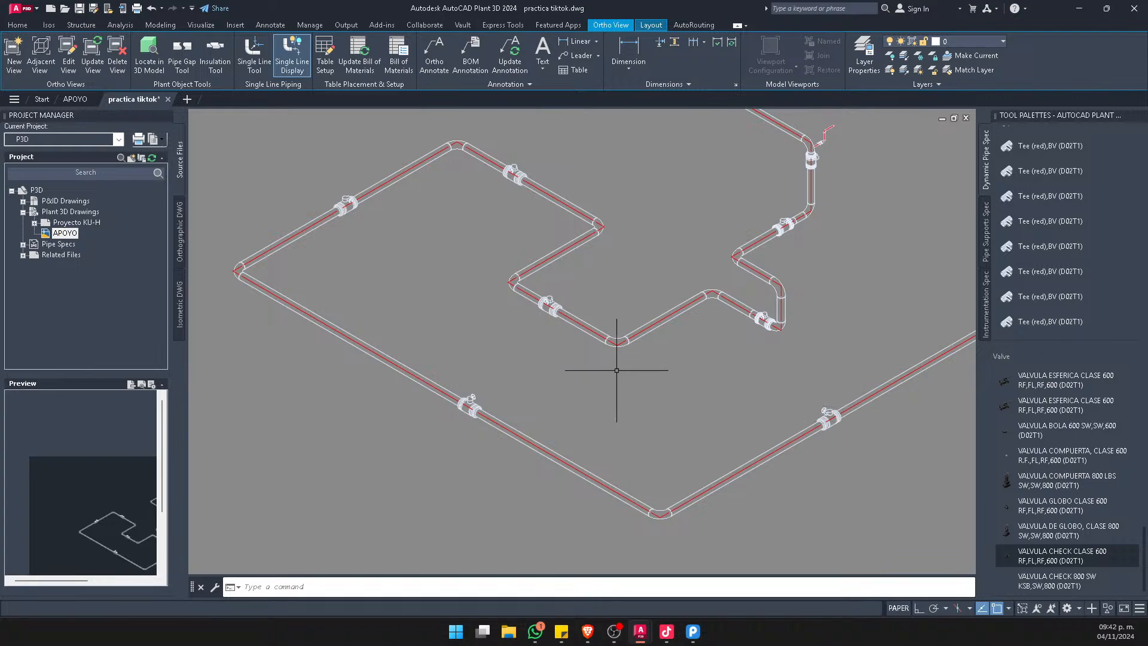
Create an adjacent Left view from the top view and place it in the sheet's lower area, beside the title block
{"action": "scroll", "coordinate": [462, 326], "scroll_direction": "down", "scroll_amount": 8}
{"action": "scroll", "coordinate": [464, 278], "scroll_direction": "up", "scroll_amount": 7}
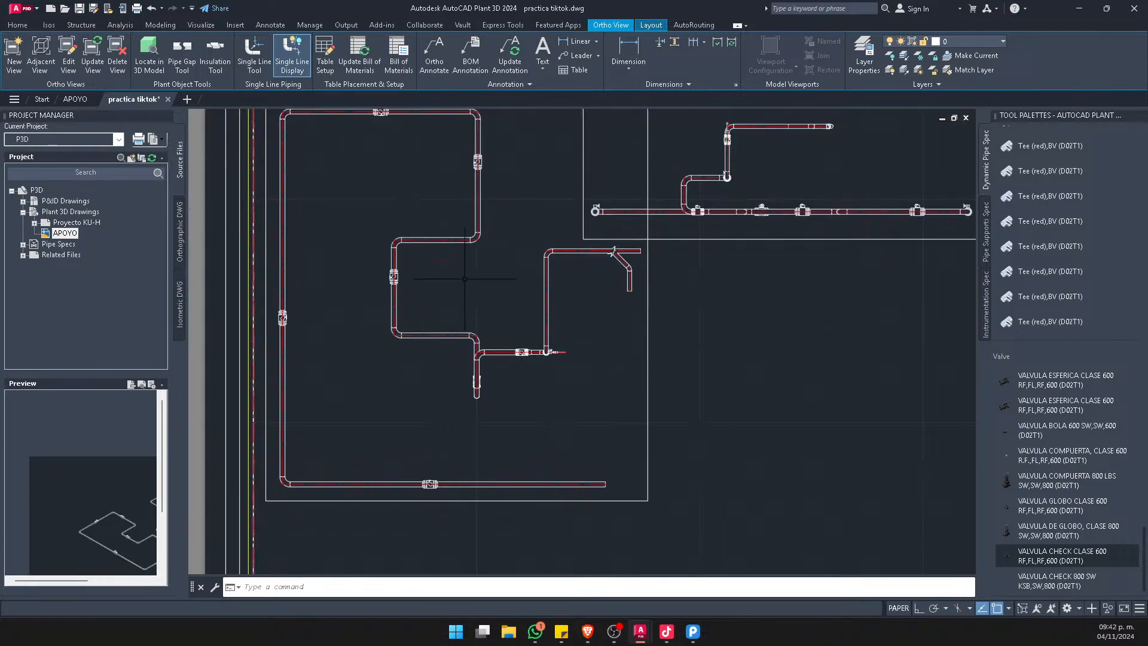
{"action": "scroll", "coordinate": [465, 278], "scroll_direction": "down", "scroll_amount": 8}
{"action": "left_click", "coordinate": [40, 66]}
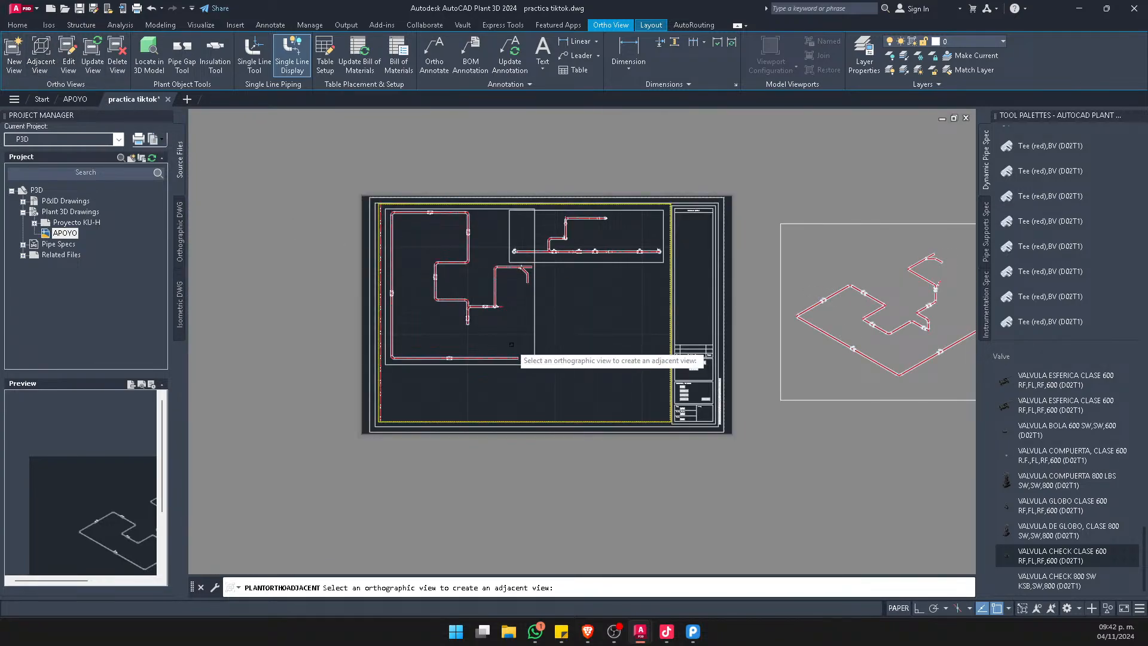
{"action": "left_click", "coordinate": [529, 327]}
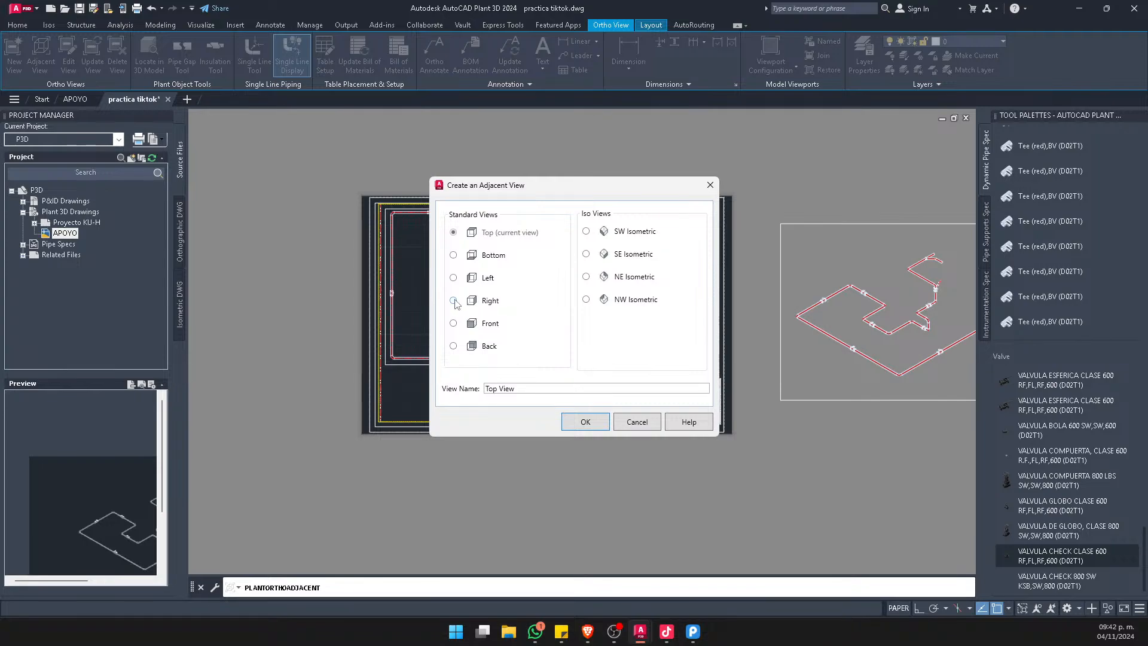
{"action": "left_click", "coordinate": [585, 421]}
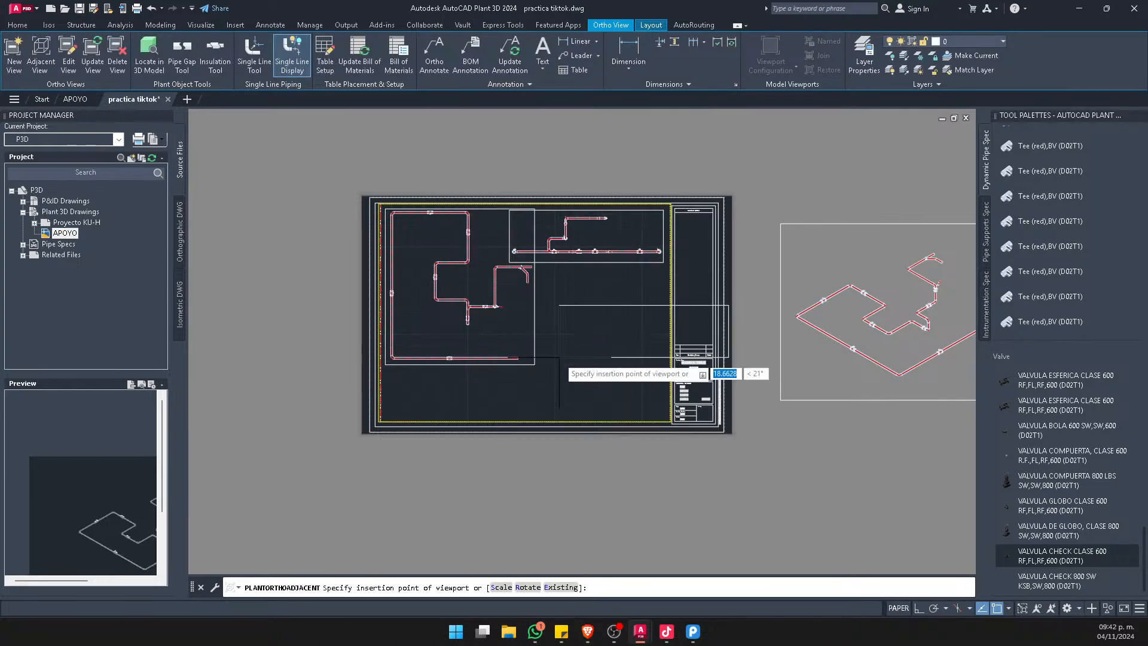
{"action": "scroll", "coordinate": [553, 364], "scroll_direction": "up", "scroll_amount": 3}
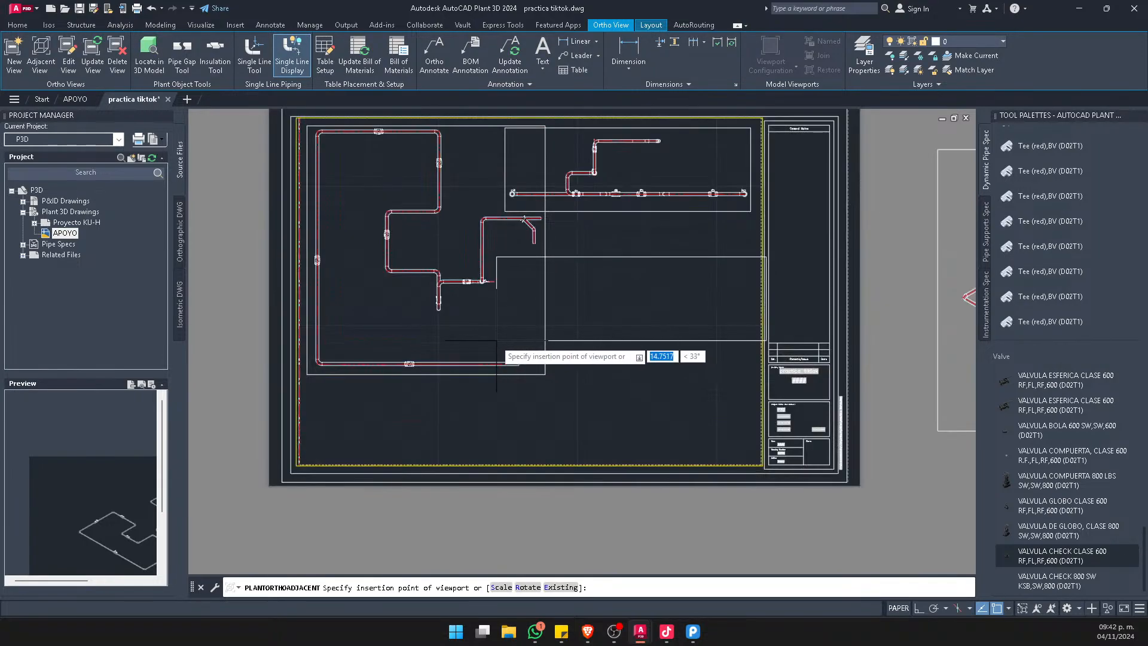
{"action": "left_click", "coordinate": [484, 456]}
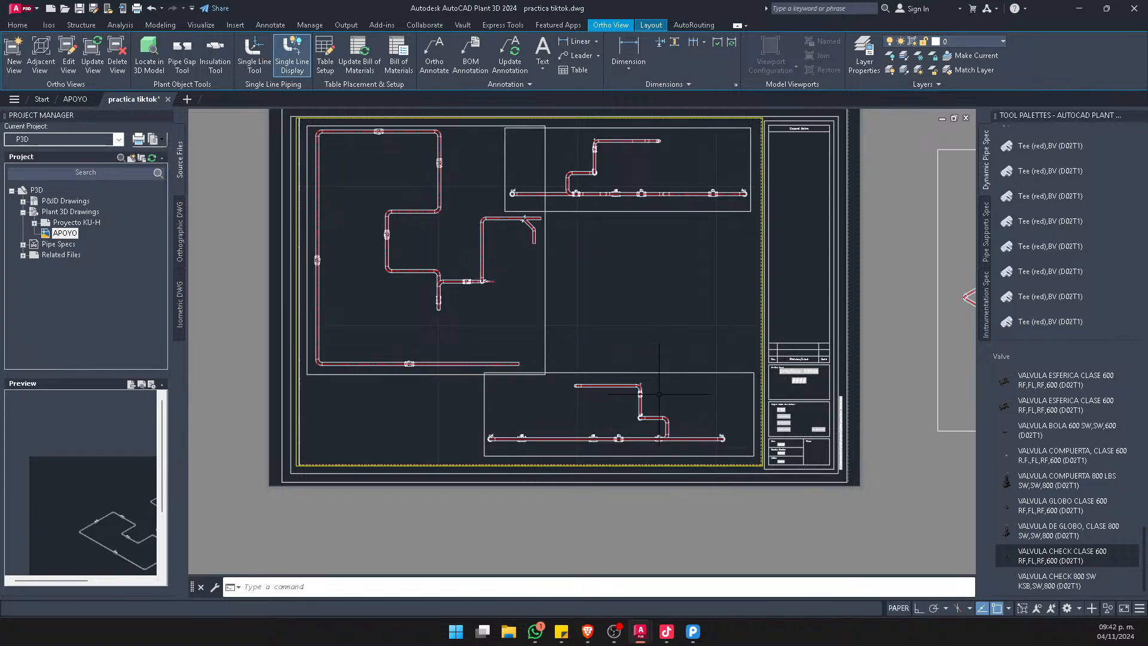
Save the practica tiktok drawing with the added Left view
{"action": "scroll", "coordinate": [659, 394], "scroll_direction": "up", "scroll_amount": 3}
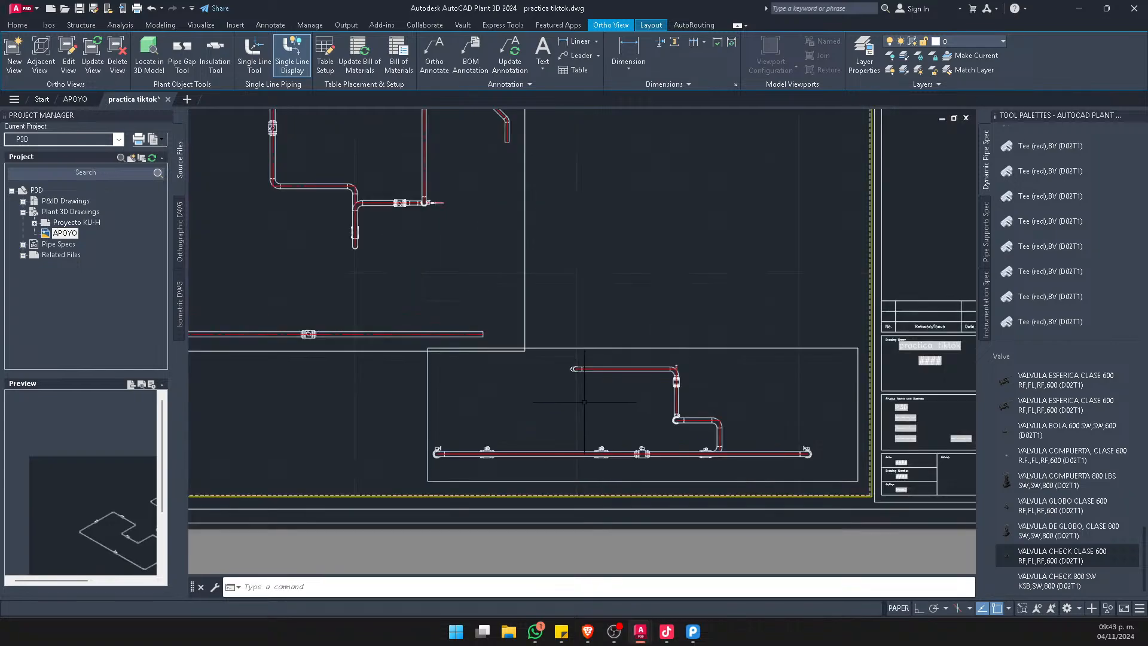
{"action": "scroll", "coordinate": [470, 286], "scroll_direction": "up", "scroll_amount": 2}
{"action": "scroll", "coordinate": [504, 266], "scroll_direction": "down", "scroll_amount": 2}
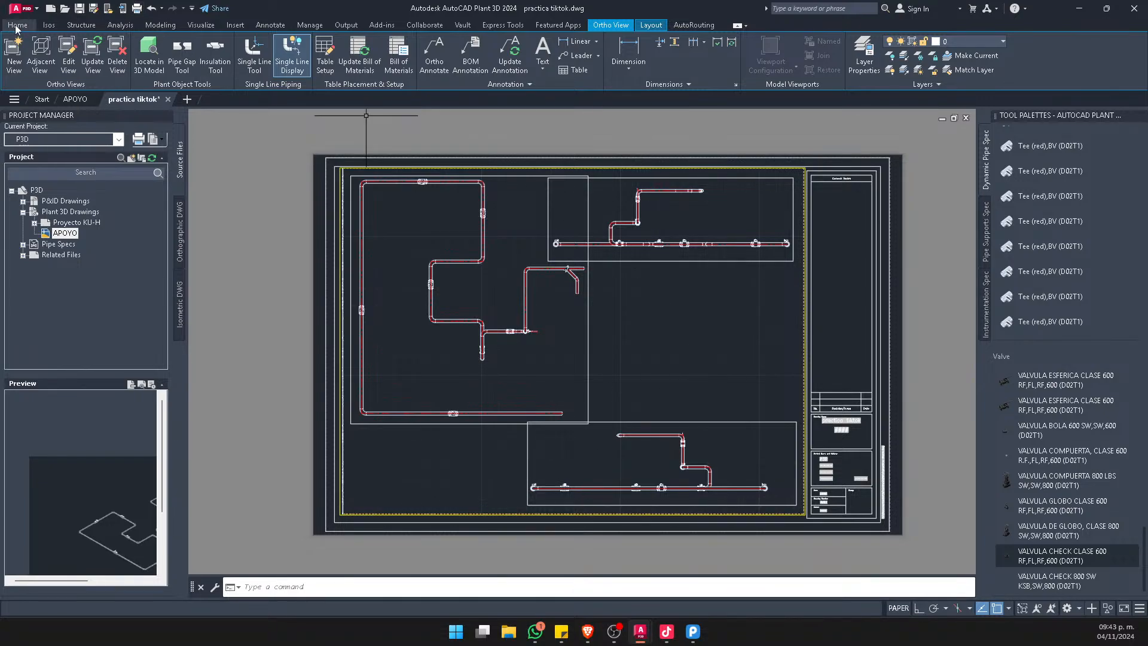
{"action": "left_click", "coordinate": [79, 8]}
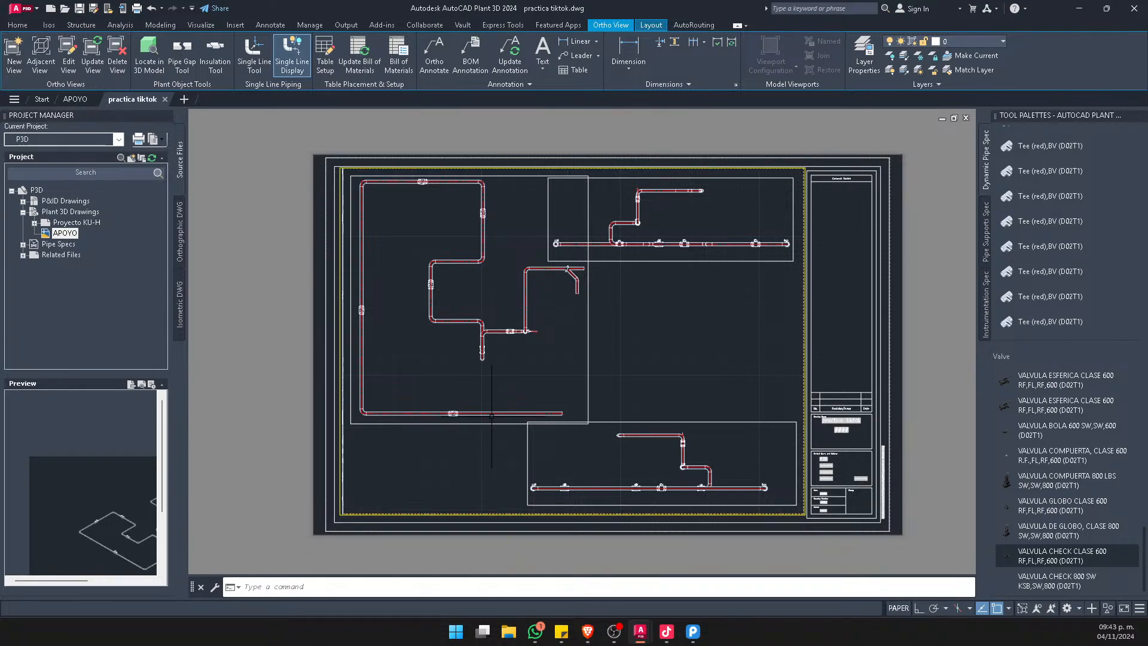
In the APOYO model, insert a Tee (red),BV on the long pipe run before its valve, with the branch pointing horizontally into the loop
{"action": "left_click", "coordinate": [75, 100]}
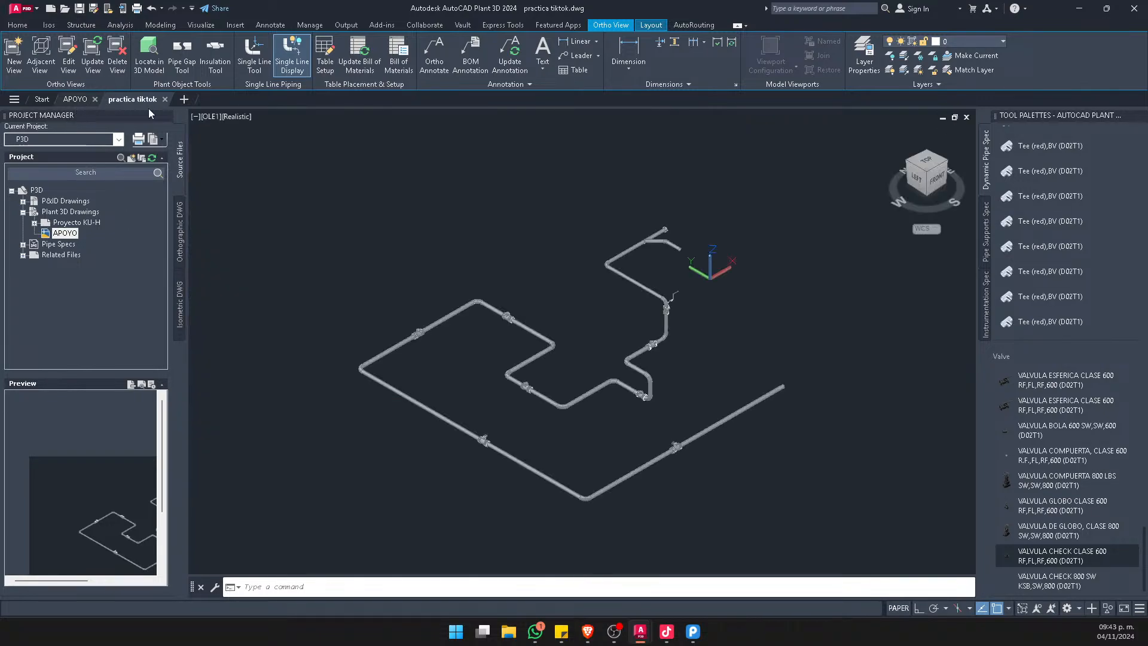
{"action": "scroll", "coordinate": [360, 402], "scroll_direction": "up", "scroll_amount": 8}
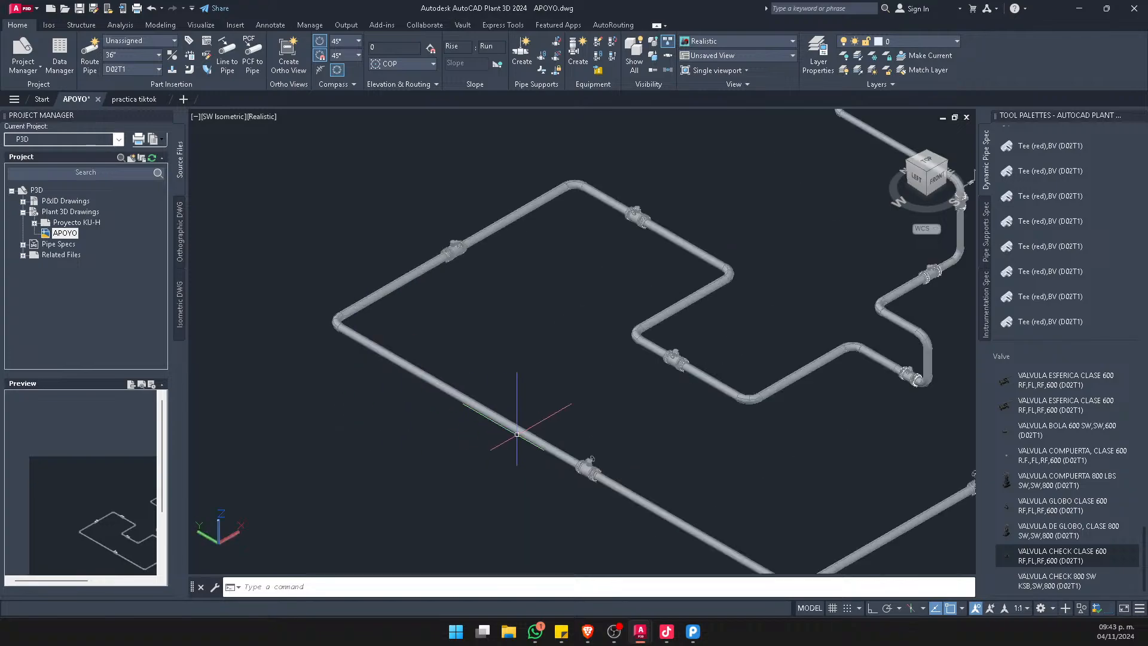
{"action": "middle_click_drag", "start_coordinate": [793, 230], "coordinate": [671, 347]}
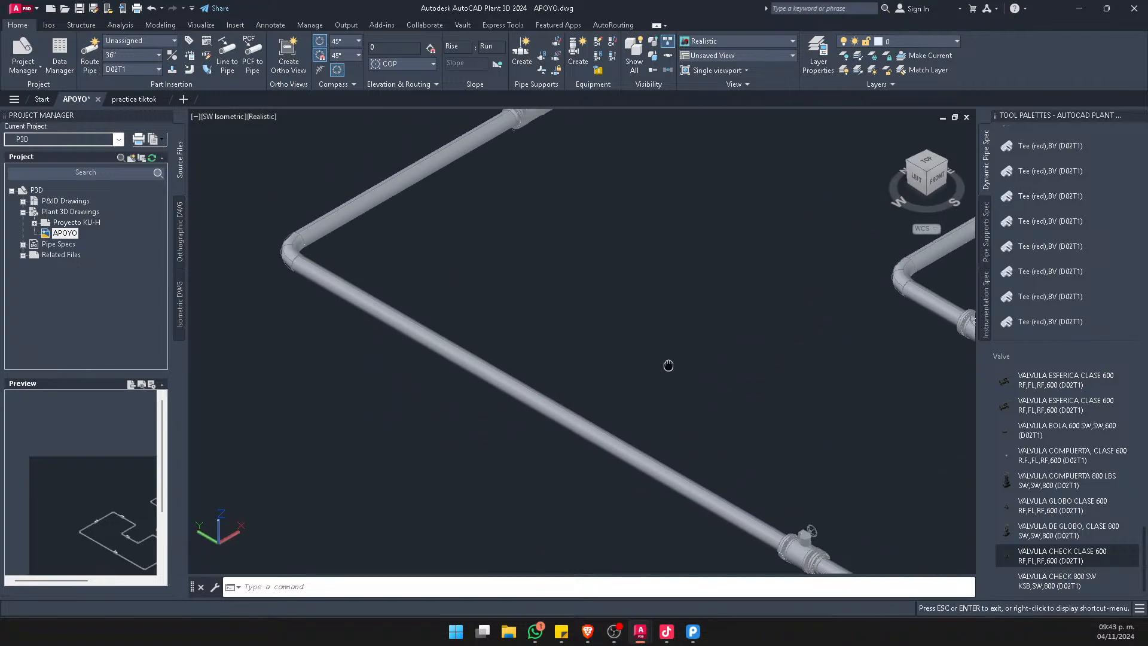
{"action": "left_click", "coordinate": [1051, 246]}
{"action": "left_click", "coordinate": [511, 388]}
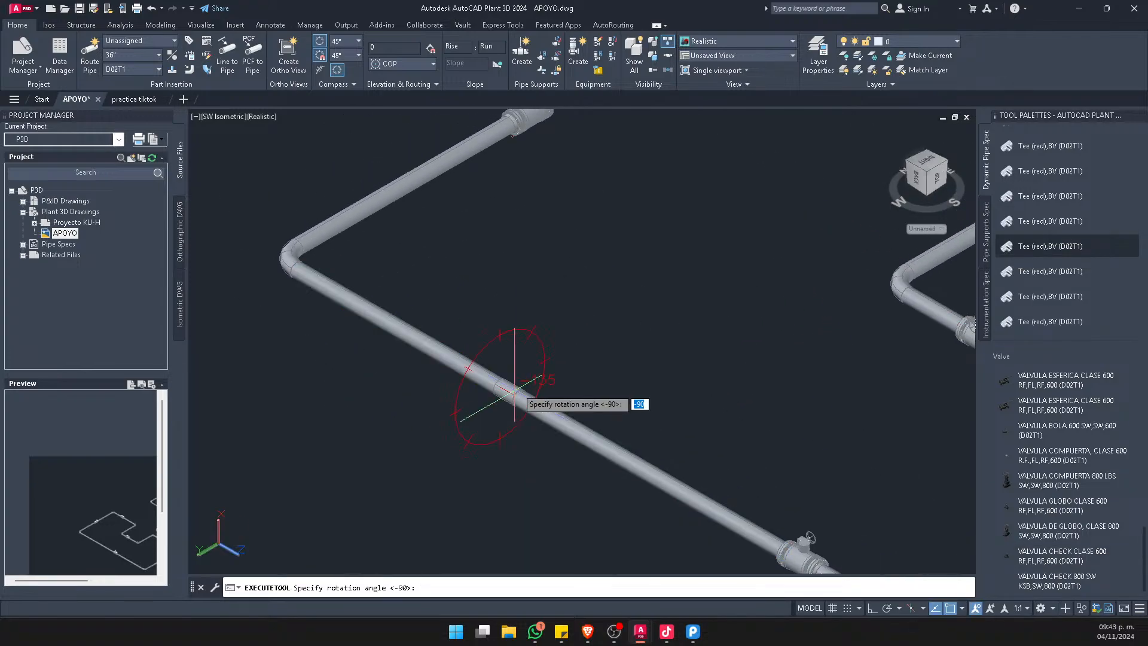
{"action": "left_click", "coordinate": [579, 336]}
{"action": "key", "text": "Escape"}
Route a 30" branch pipe from the tee into the loop with two 90° turns, ending parallel to its first segment
{"action": "scroll", "coordinate": [556, 350], "scroll_direction": "up", "scroll_amount": 2}
{"action": "left_click", "coordinate": [508, 391]}
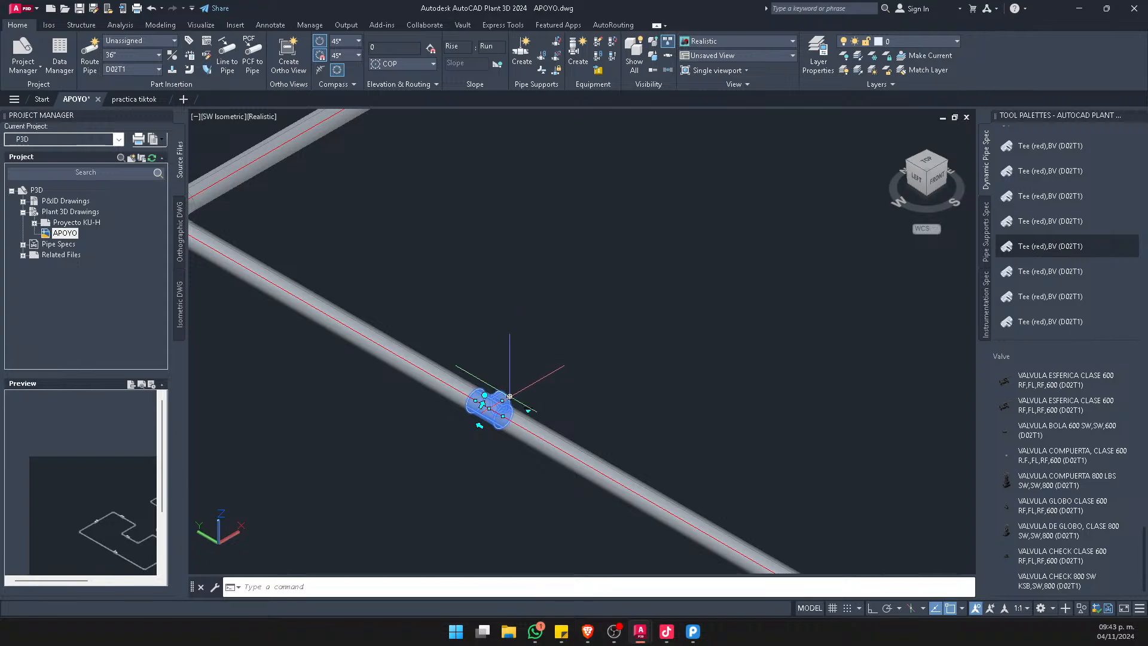
{"action": "left_click", "coordinate": [510, 396]}
{"action": "scroll", "coordinate": [510, 397], "scroll_direction": "down", "scroll_amount": 3}
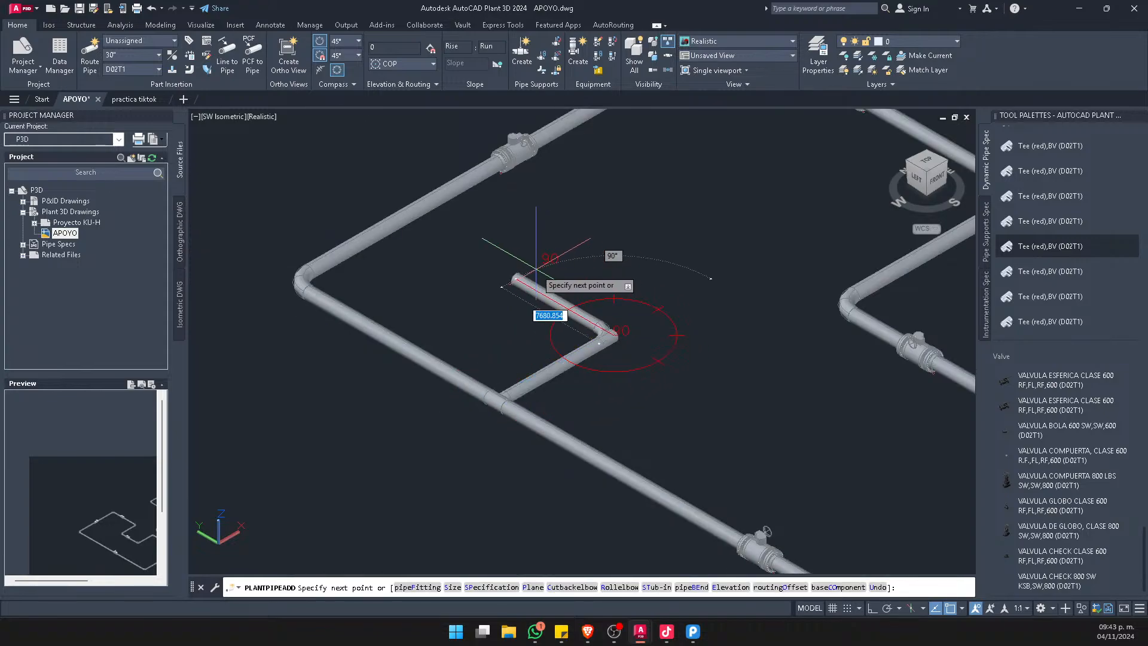
{"action": "left_click", "coordinate": [676, 183]}
{"action": "key", "text": "Escape"}
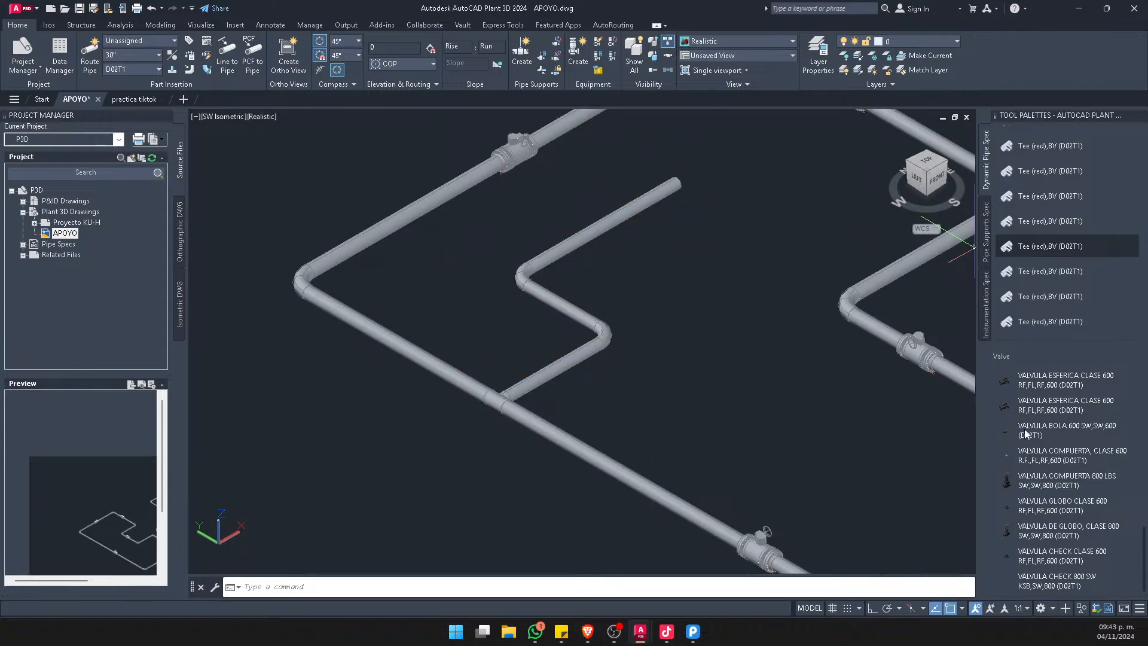
Place a VALVULA ESFERICA CLASE 600 RF,FL,RF,600 on the open end of the new branch pipe
{"action": "left_click", "coordinate": [1017, 386]}
{"action": "scroll", "coordinate": [676, 180], "scroll_direction": "up", "scroll_amount": 3}
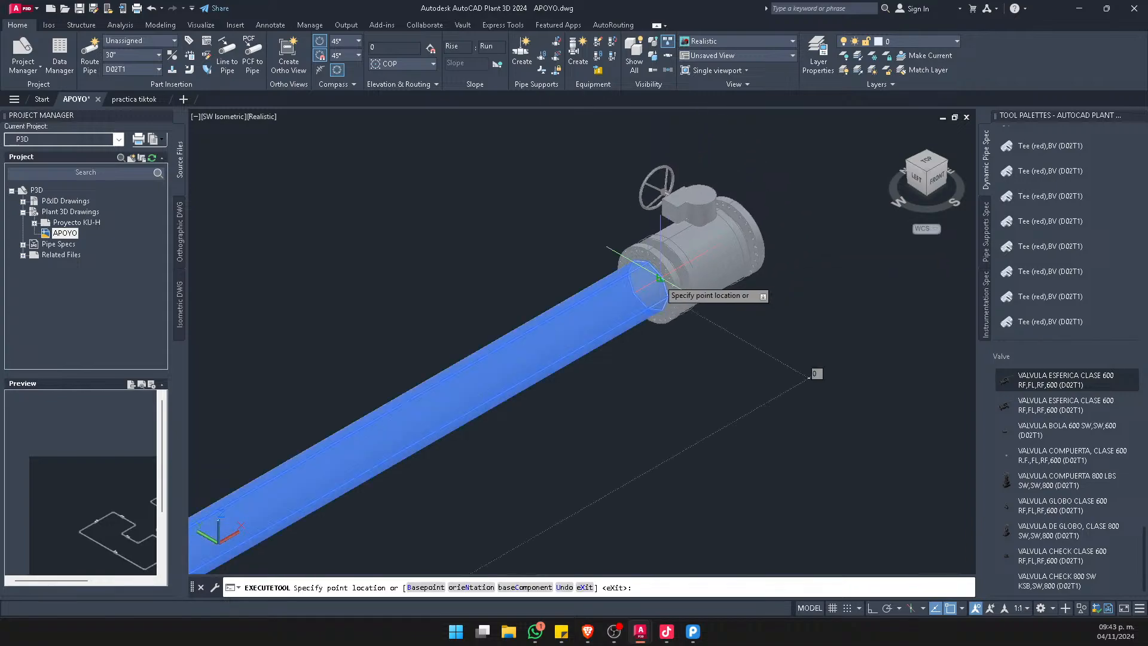
{"action": "left_click", "coordinate": [659, 278]}
{"action": "scroll", "coordinate": [698, 333], "scroll_direction": "down", "scroll_amount": 3}
{"action": "key", "text": "Escape"}
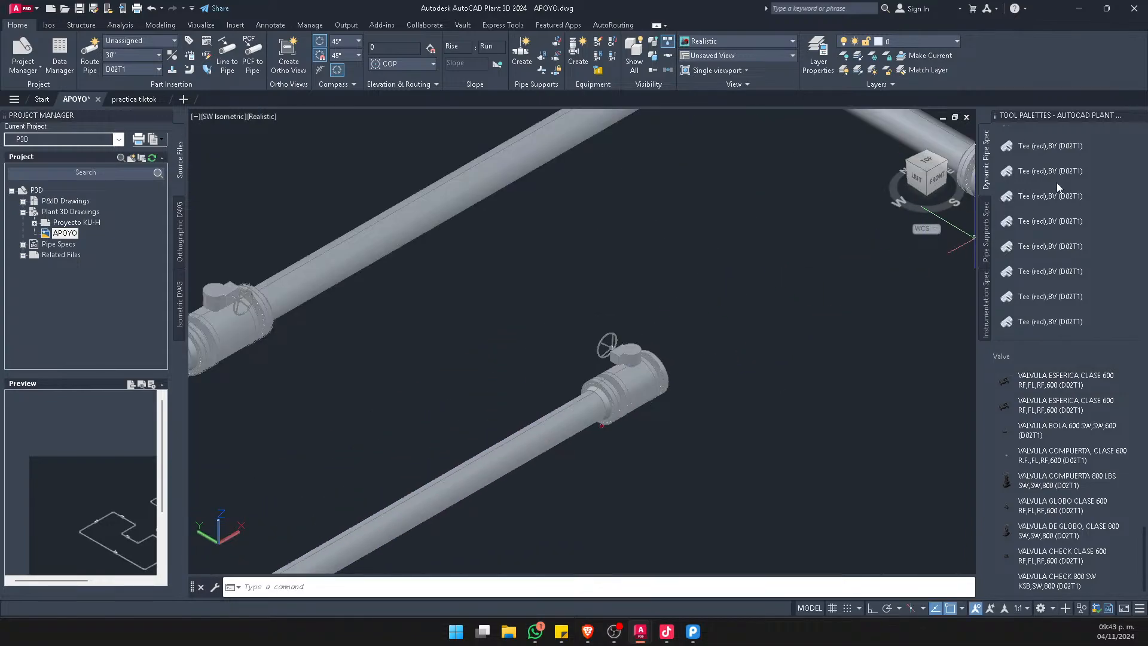
Try to attach a FLANGE BLIND,FL,RF,600 to the open end of the new branch valve
{"action": "scroll", "coordinate": [1053, 181], "scroll_direction": "up", "scroll_amount": 10}
{"action": "scroll", "coordinate": [971, 205], "scroll_direction": "up", "scroll_amount": 5}
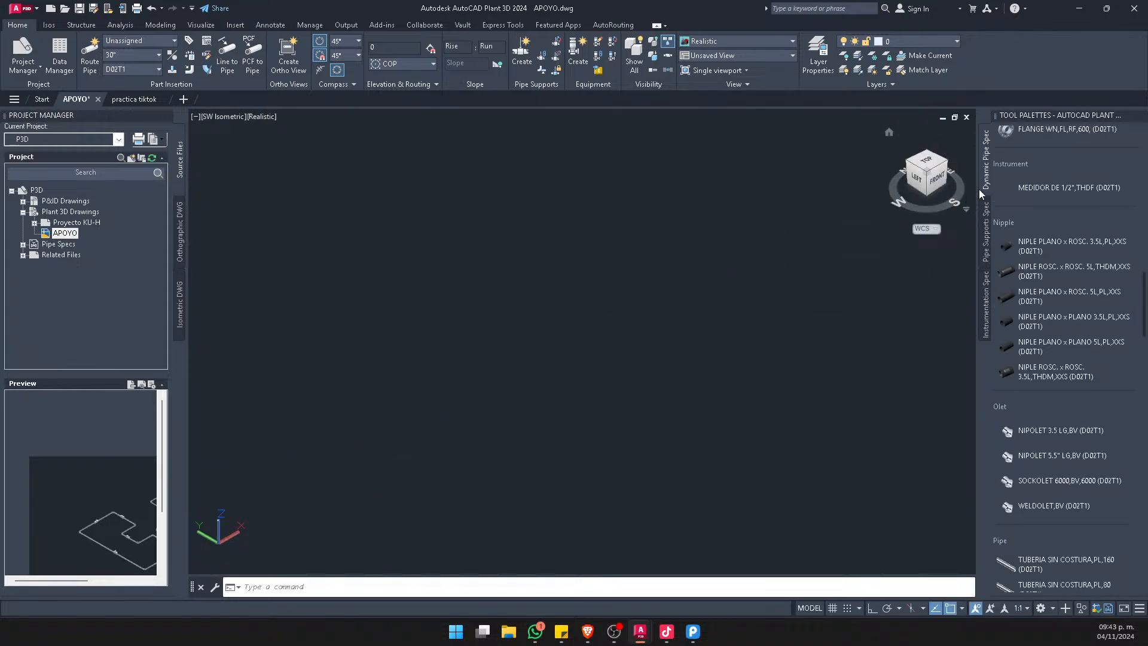
{"action": "scroll", "coordinate": [879, 257], "scroll_direction": "down", "scroll_amount": 5}
{"action": "scroll", "coordinate": [1052, 248], "scroll_direction": "up", "scroll_amount": 4}
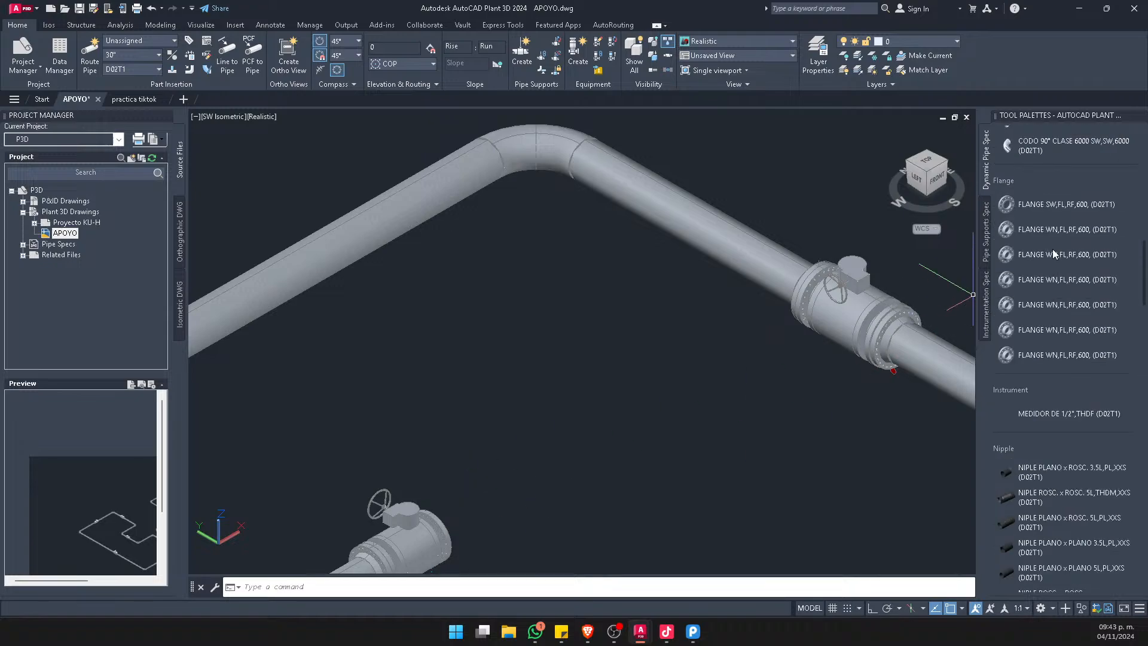
{"action": "scroll", "coordinate": [1052, 249], "scroll_direction": "up", "scroll_amount": 5}
{"action": "left_click", "coordinate": [1064, 229]}
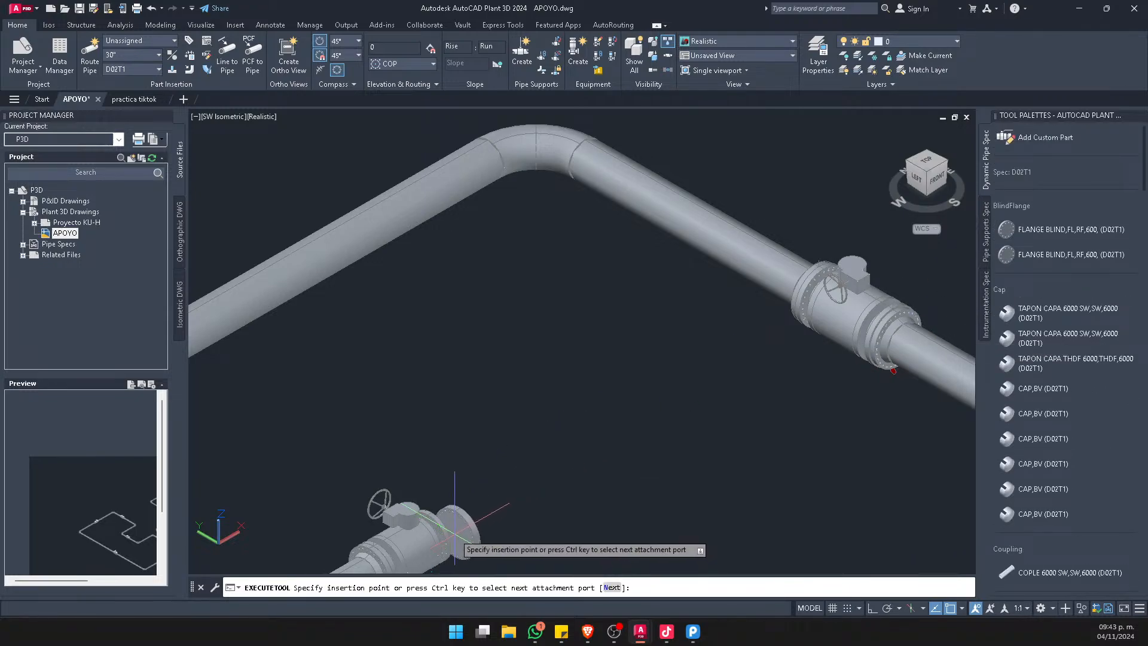
{"action": "scroll", "coordinate": [450, 529], "scroll_direction": "up", "scroll_amount": 5}
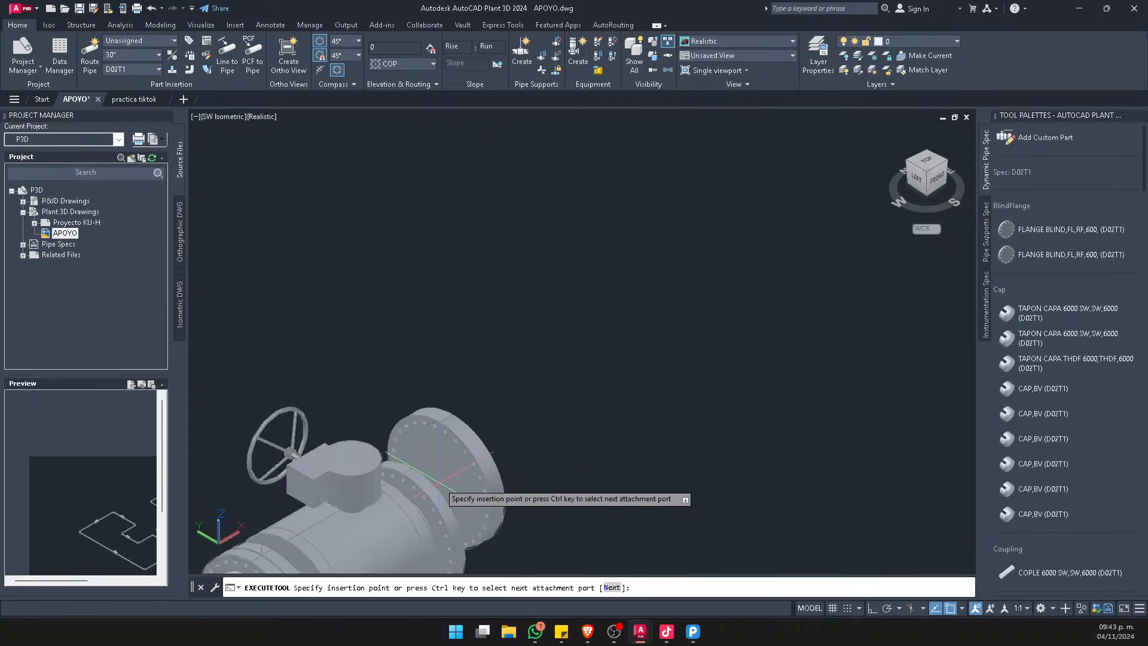
{"action": "type", "text": "end"}
{"action": "key", "text": "Return"}
{"action": "left_click", "coordinate": [444, 491]}
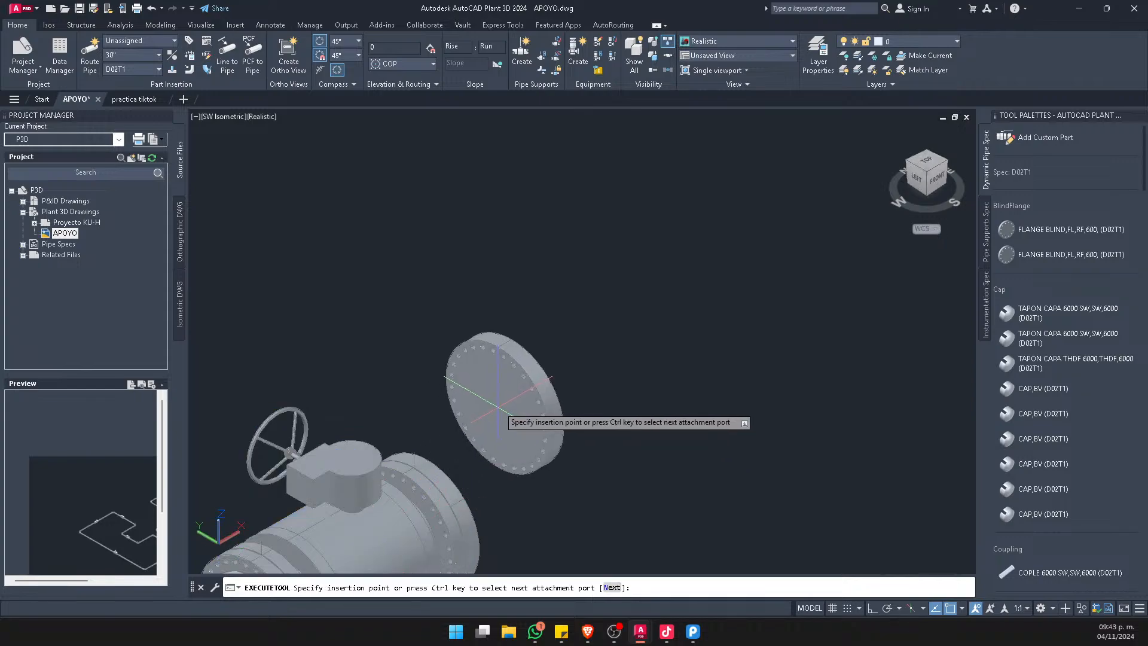
{"action": "key", "text": "Escape"}
Return to the practica tiktok sheet and update the top view from the modified APOYO model
{"action": "scroll", "coordinate": [556, 311], "scroll_direction": "down", "scroll_amount": 9}
{"action": "scroll", "coordinate": [448, 344], "scroll_direction": "down", "scroll_amount": 5}
{"action": "middle_click_drag", "start_coordinate": [577, 430], "coordinate": [504, 451]}
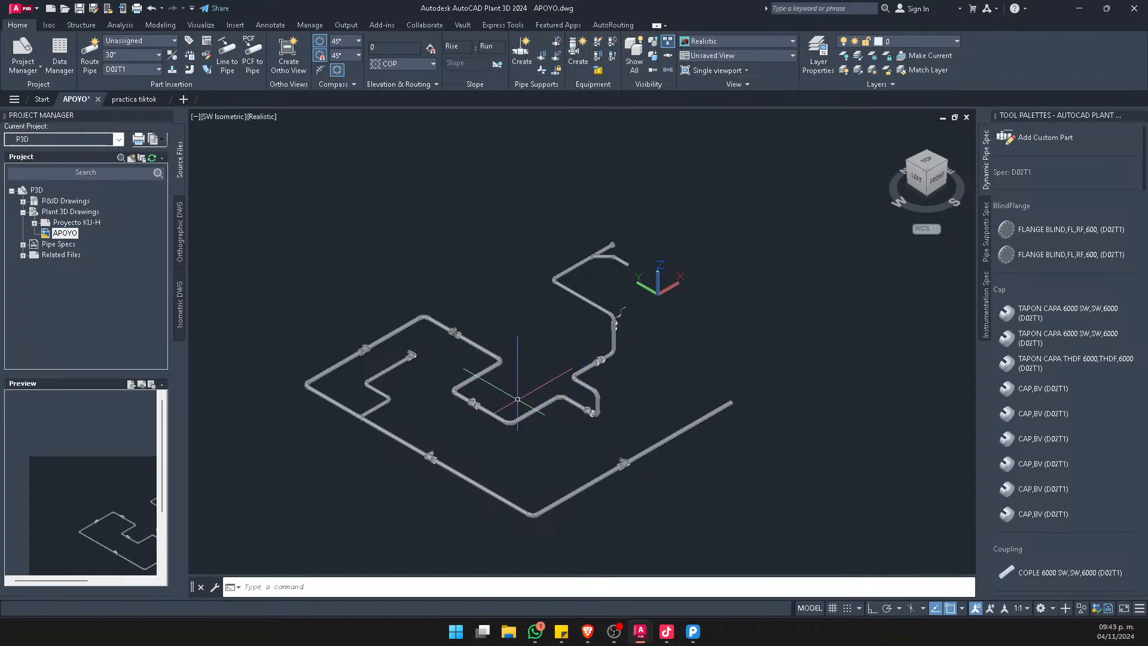
{"action": "left_click", "coordinate": [147, 101]}
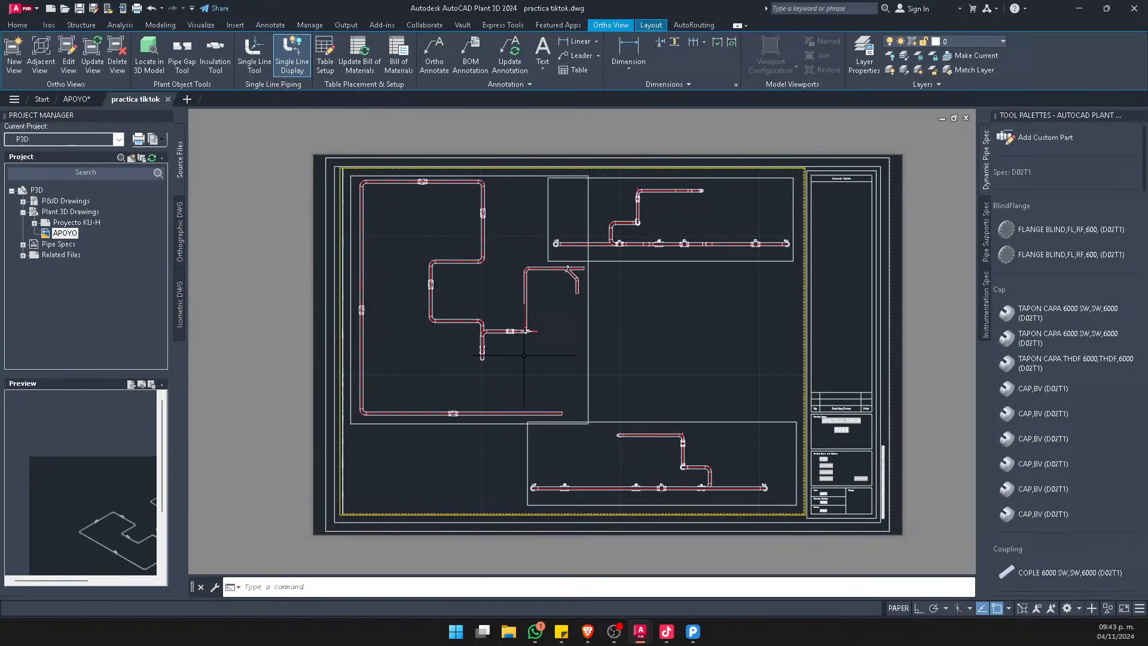
{"action": "left_click", "coordinate": [589, 329]}
{"action": "left_click", "coordinate": [93, 55]}
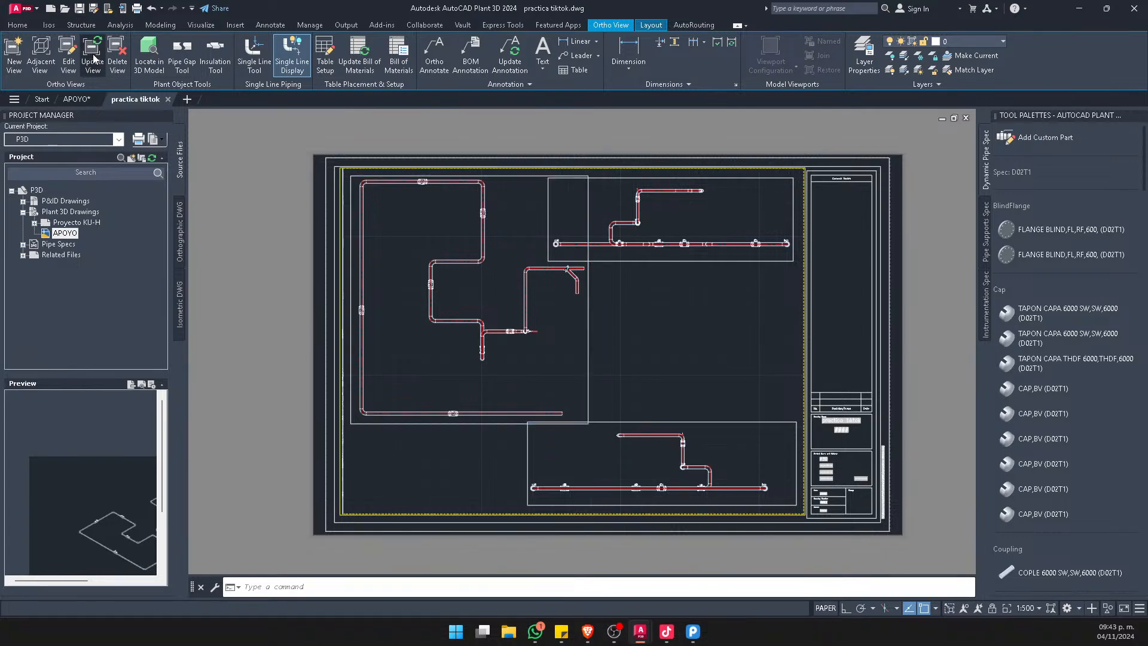
{"action": "left_click", "coordinate": [548, 290]}
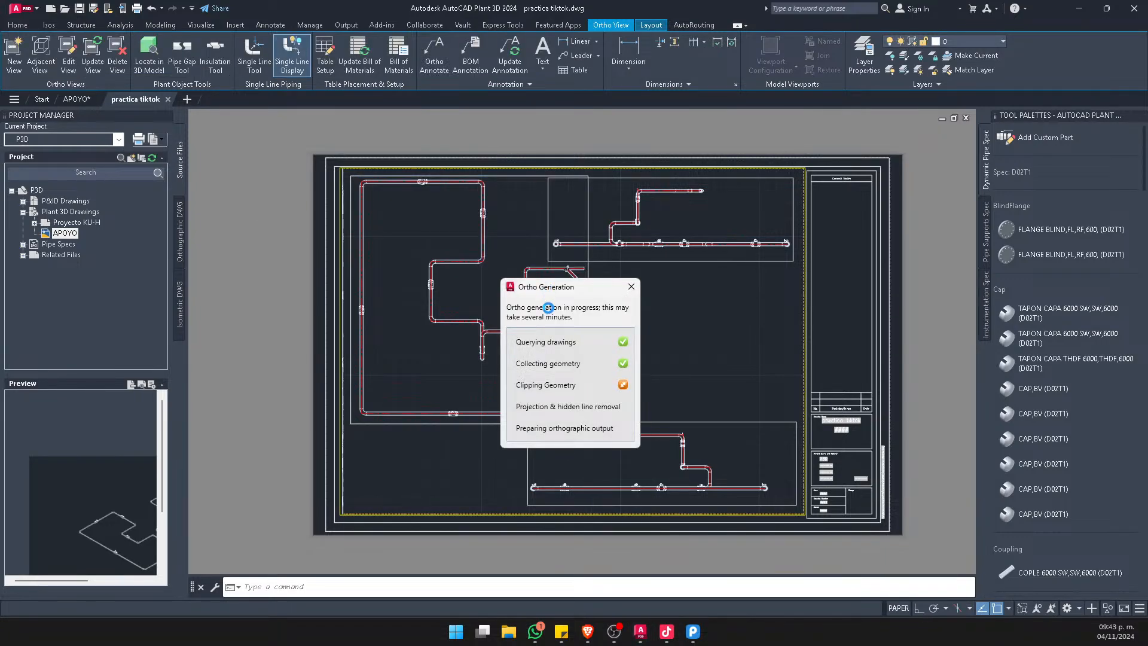
Update the Right view viewport so it reflects the modified model
{"action": "scroll", "coordinate": [405, 201], "scroll_direction": "up", "scroll_amount": 5}
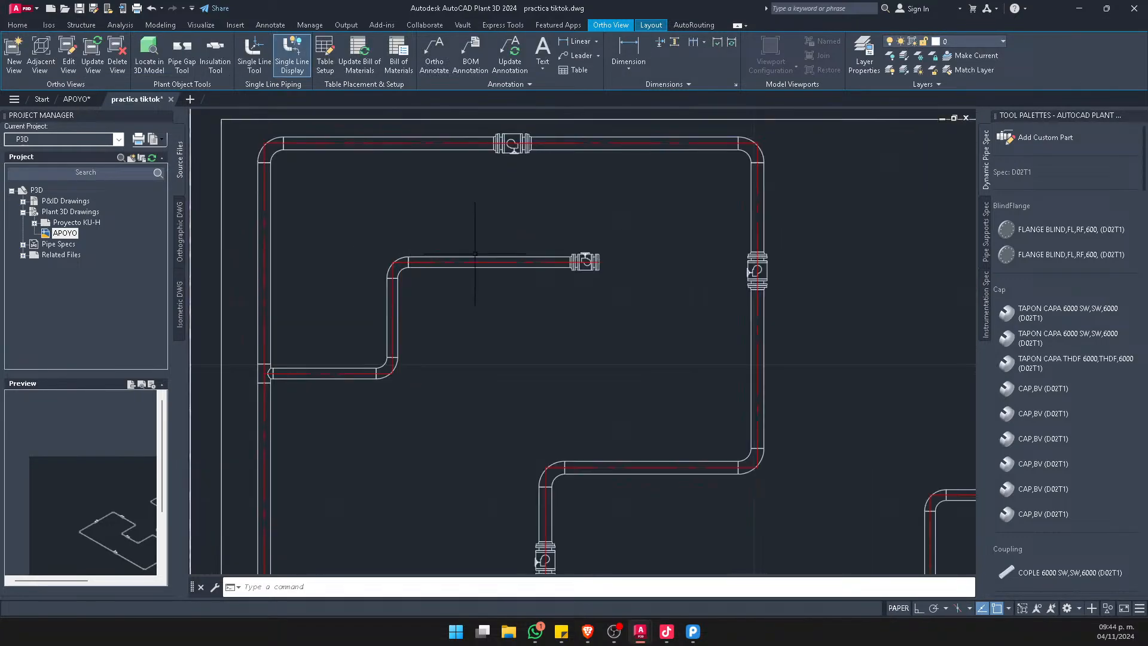
{"action": "scroll", "coordinate": [538, 311], "scroll_direction": "down", "scroll_amount": 7}
{"action": "scroll", "coordinate": [485, 302], "scroll_direction": "up", "scroll_amount": 5}
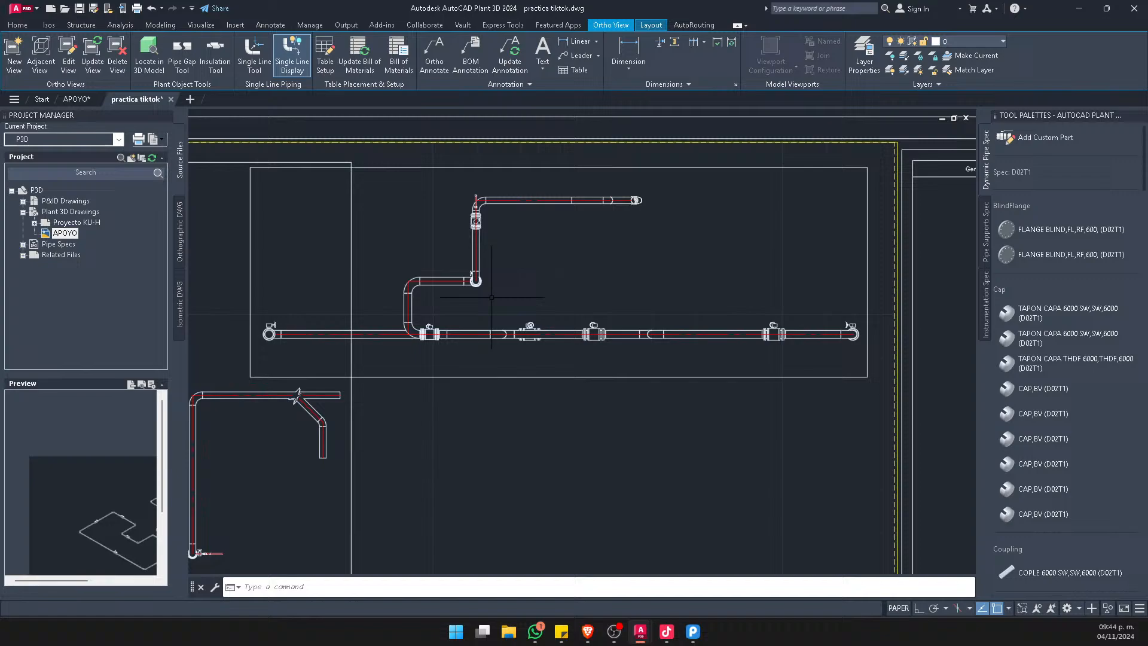
{"action": "left_click", "coordinate": [485, 377]}
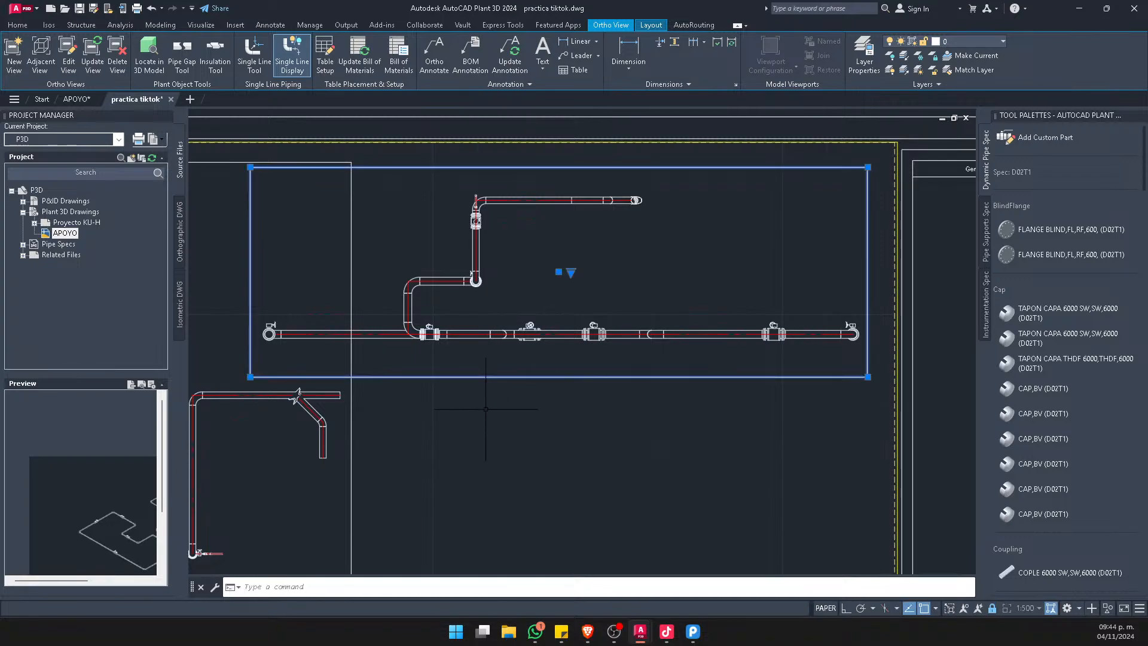
{"action": "left_click", "coordinate": [92, 57]}
{"action": "left_click", "coordinate": [538, 288]}
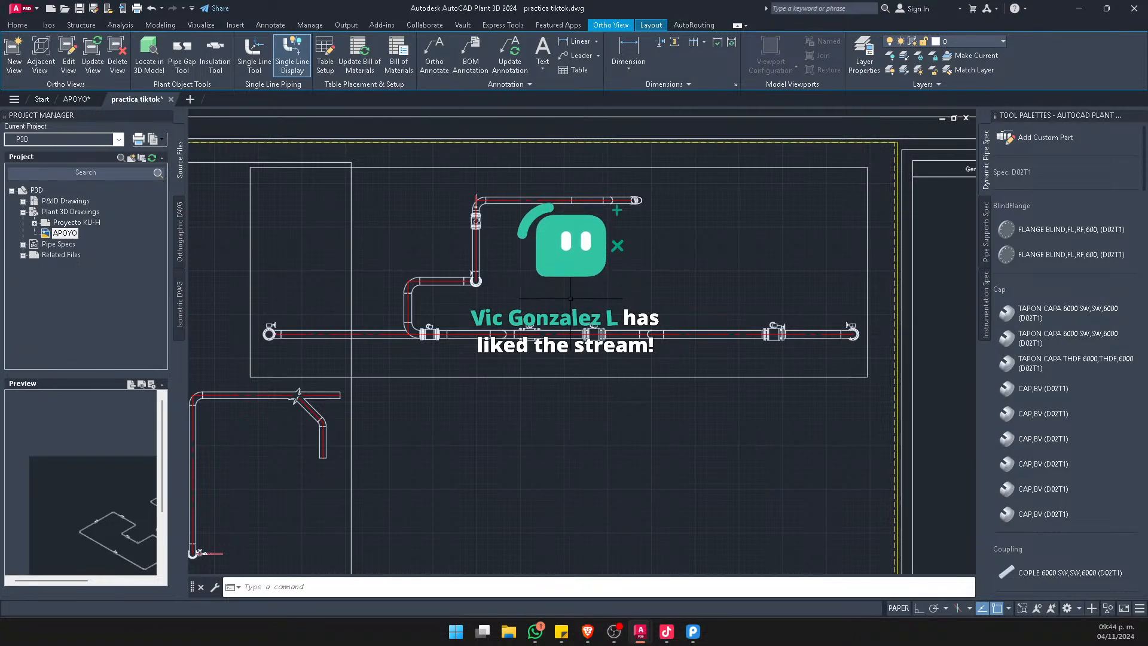
Update the Left view viewport so it reflects the modified APOYO model
{"action": "scroll", "coordinate": [752, 296], "scroll_direction": "down", "scroll_amount": 5}
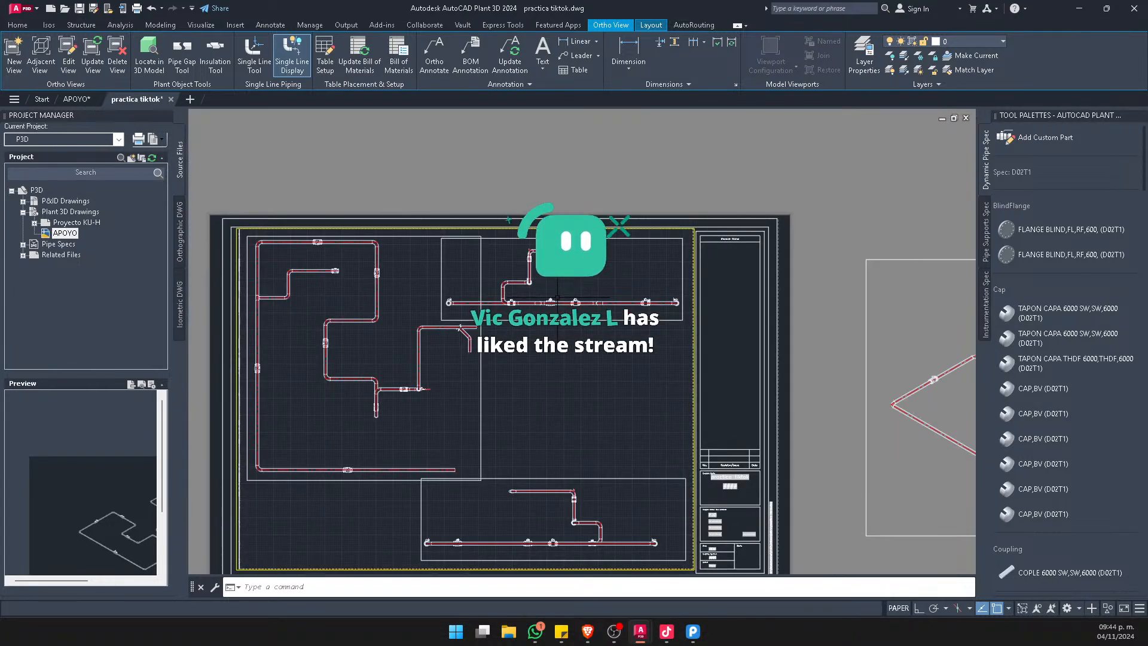
{"action": "middle_click_drag", "start_coordinate": [542, 292], "coordinate": [521, 226]}
{"action": "scroll", "coordinate": [520, 226], "scroll_direction": "up", "scroll_amount": 5}
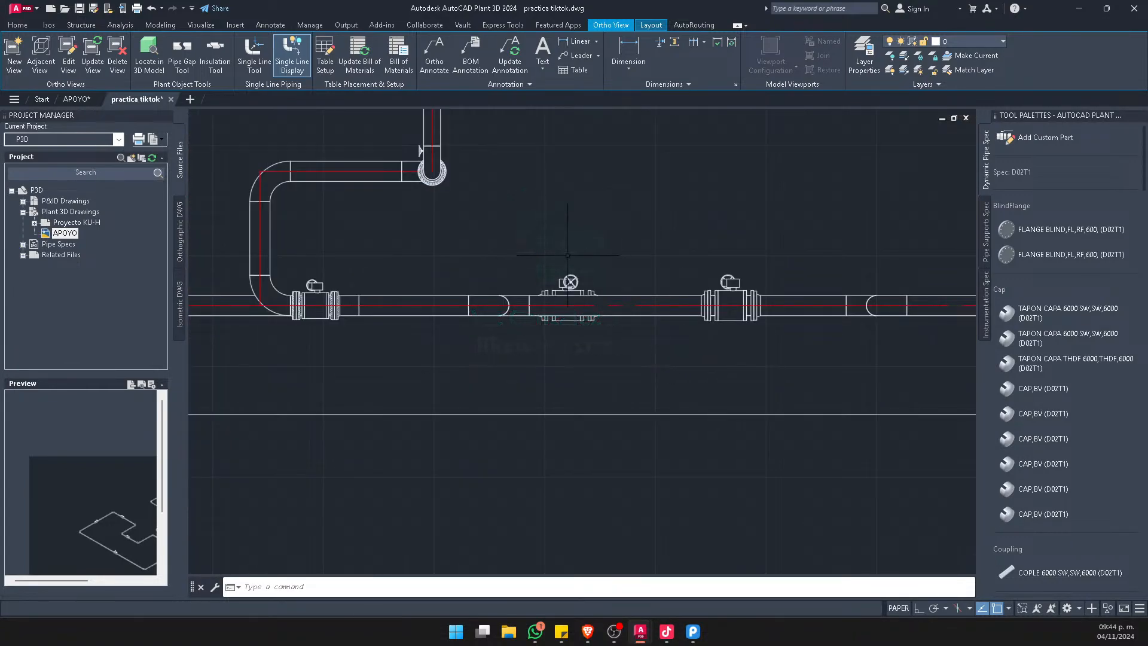
{"action": "scroll", "coordinate": [616, 347], "scroll_direction": "down", "scroll_amount": 10}
{"action": "scroll", "coordinate": [559, 384], "scroll_direction": "up", "scroll_amount": 8}
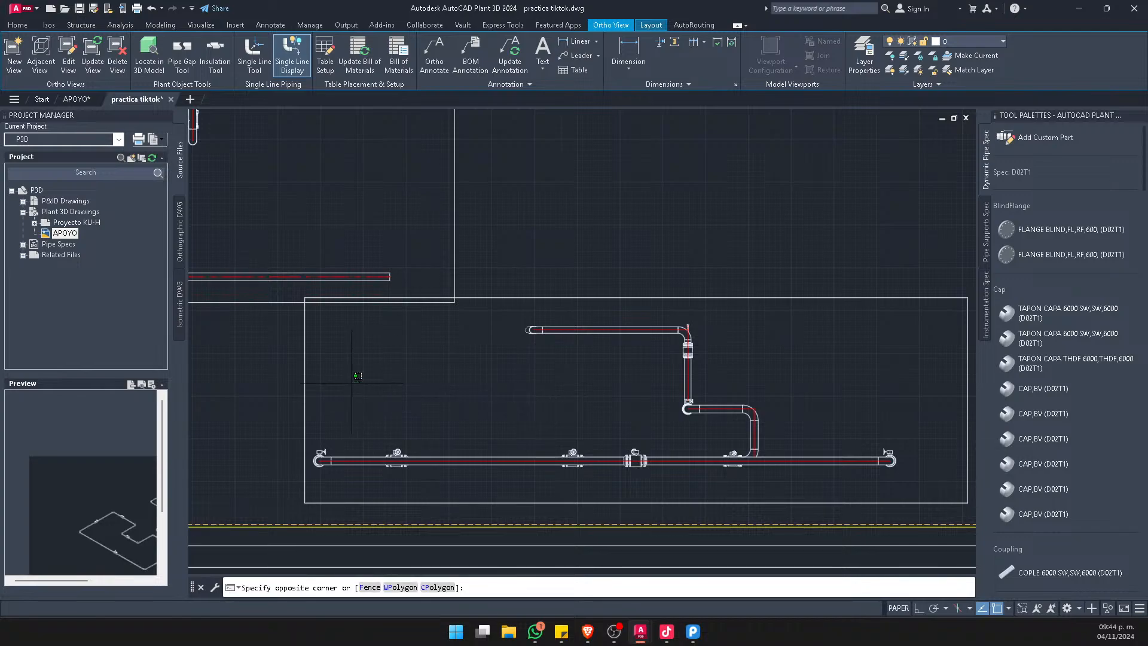
{"action": "left_click", "coordinate": [303, 366]}
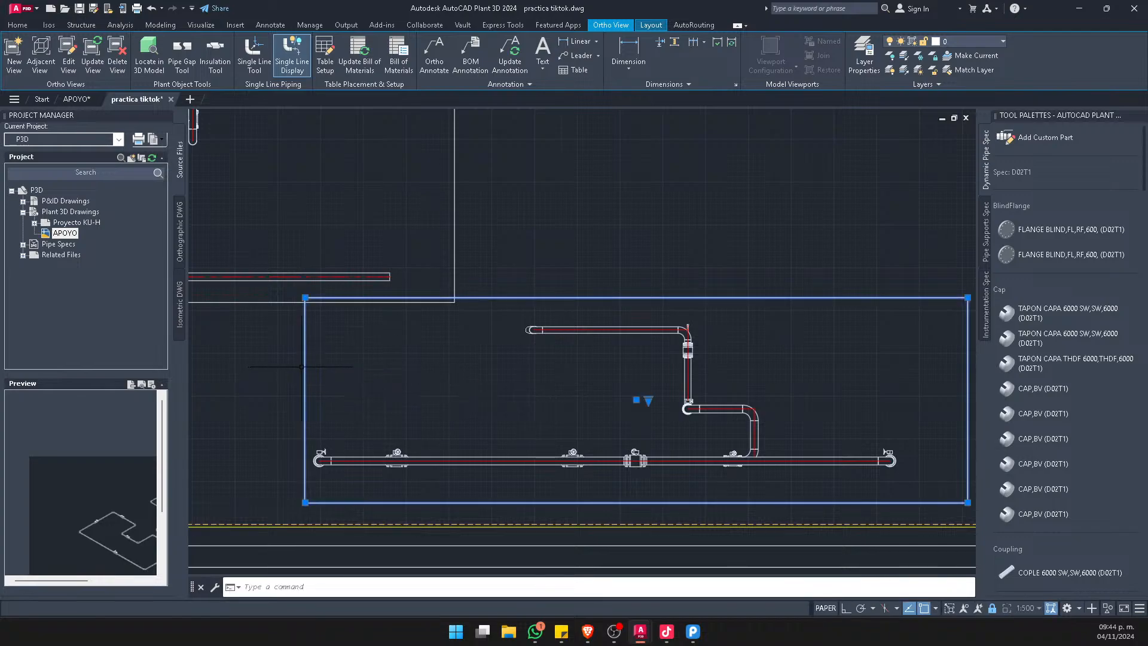
{"action": "left_click", "coordinate": [92, 50]}
{"action": "left_click", "coordinate": [558, 288]}
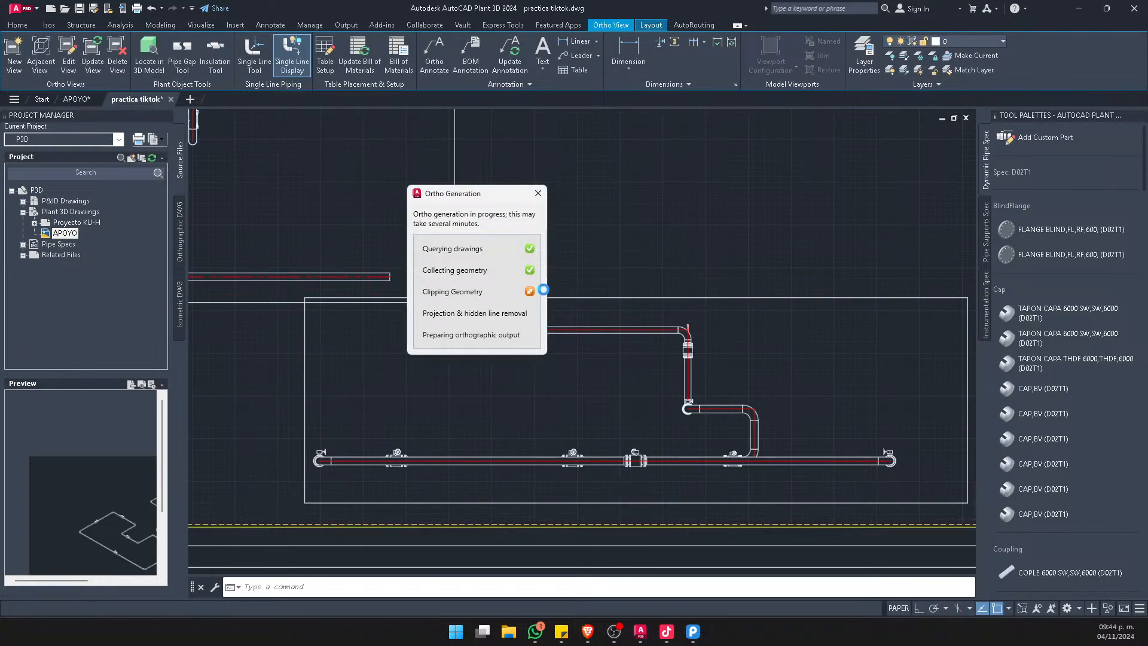
Update the SW Isometric View anyway from the model and inspect the new branch valve in it
{"action": "scroll", "coordinate": [542, 284], "scroll_direction": "down", "scroll_amount": 6}
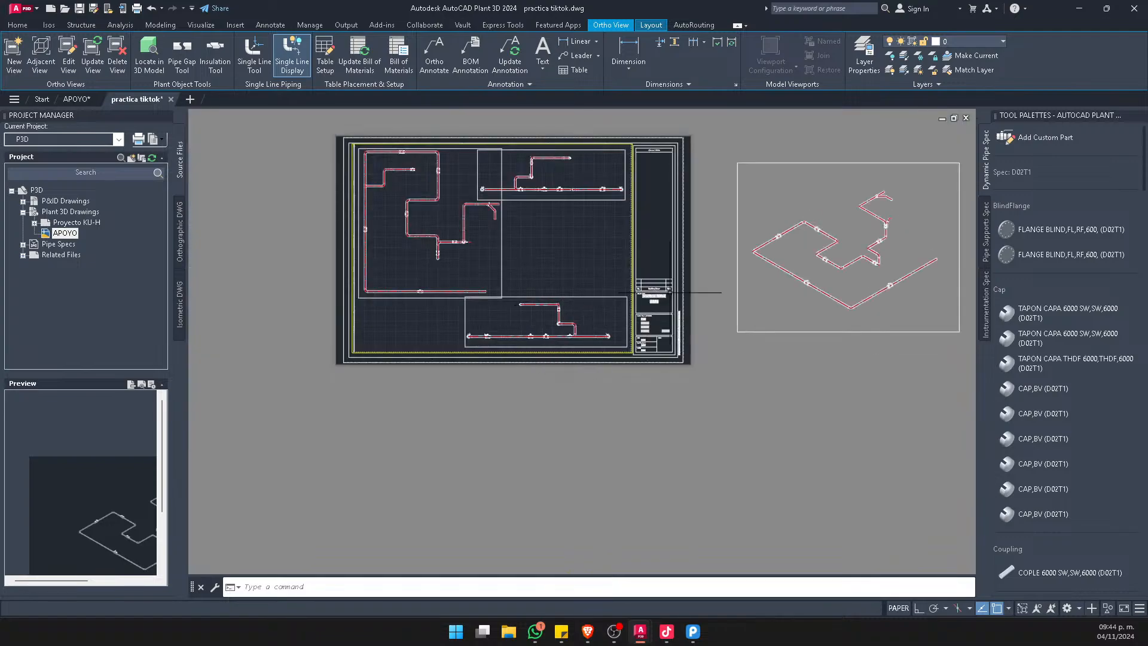
{"action": "middle_click_drag", "start_coordinate": [820, 259], "coordinate": [666, 323]}
{"action": "scroll", "coordinate": [685, 335], "scroll_direction": "up", "scroll_amount": 4}
{"action": "left_click", "coordinate": [799, 503]}
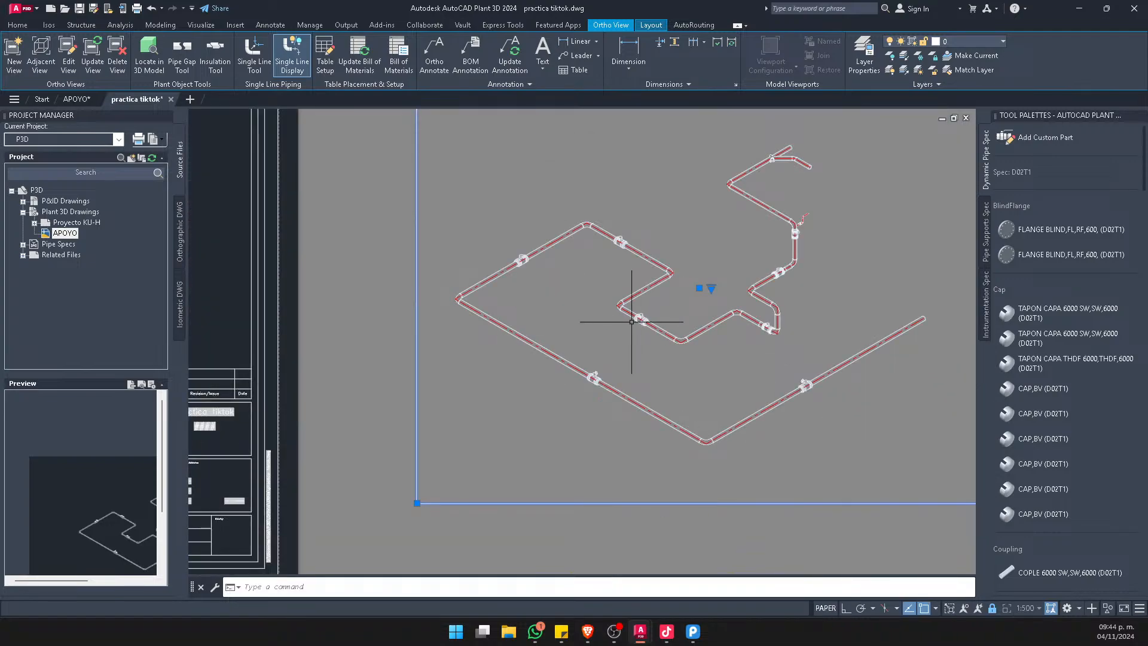
{"action": "left_click", "coordinate": [93, 57]}
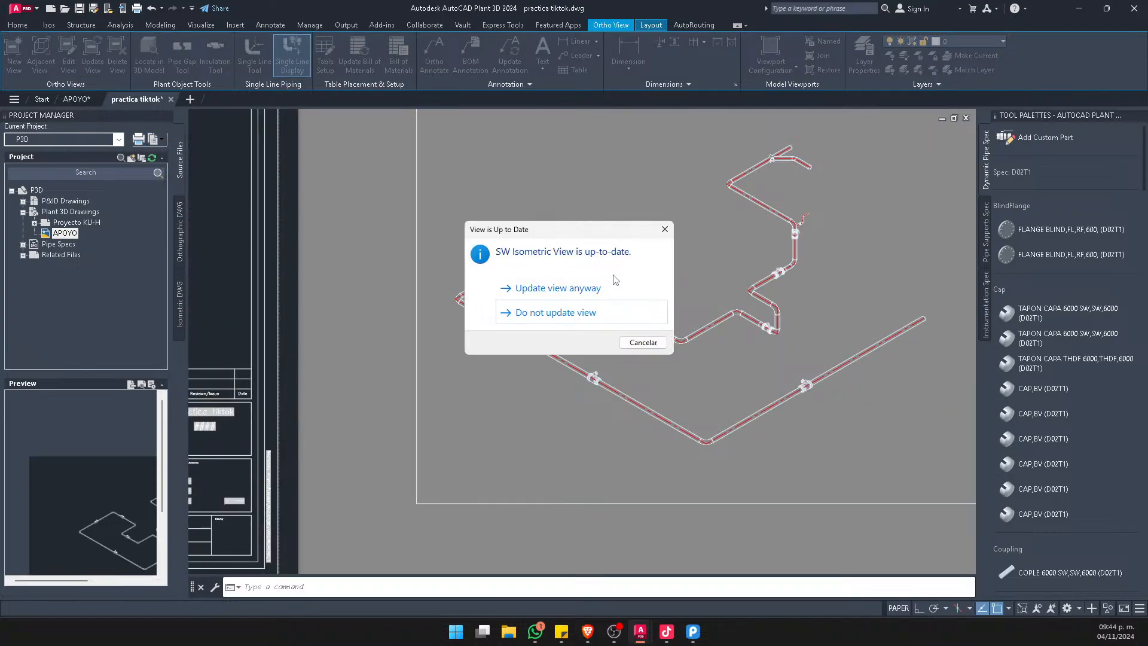
{"action": "left_click", "coordinate": [607, 288]}
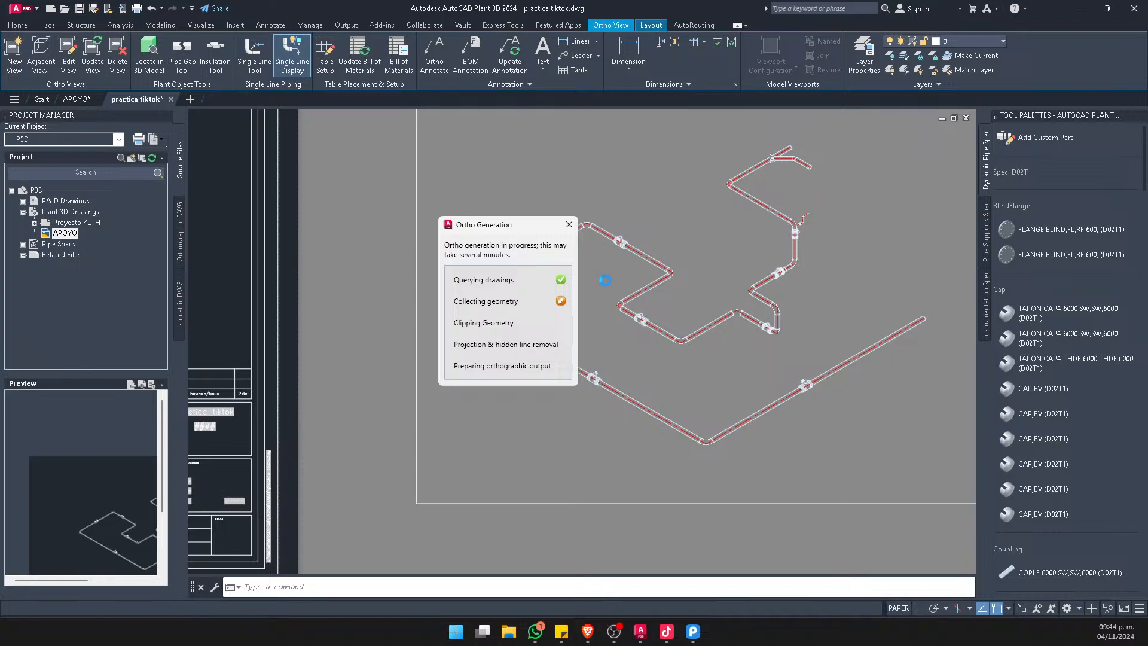
{"action": "scroll", "coordinate": [551, 256], "scroll_direction": "up", "scroll_amount": 5}
{"action": "scroll", "coordinate": [740, 217], "scroll_direction": "up", "scroll_amount": 5}
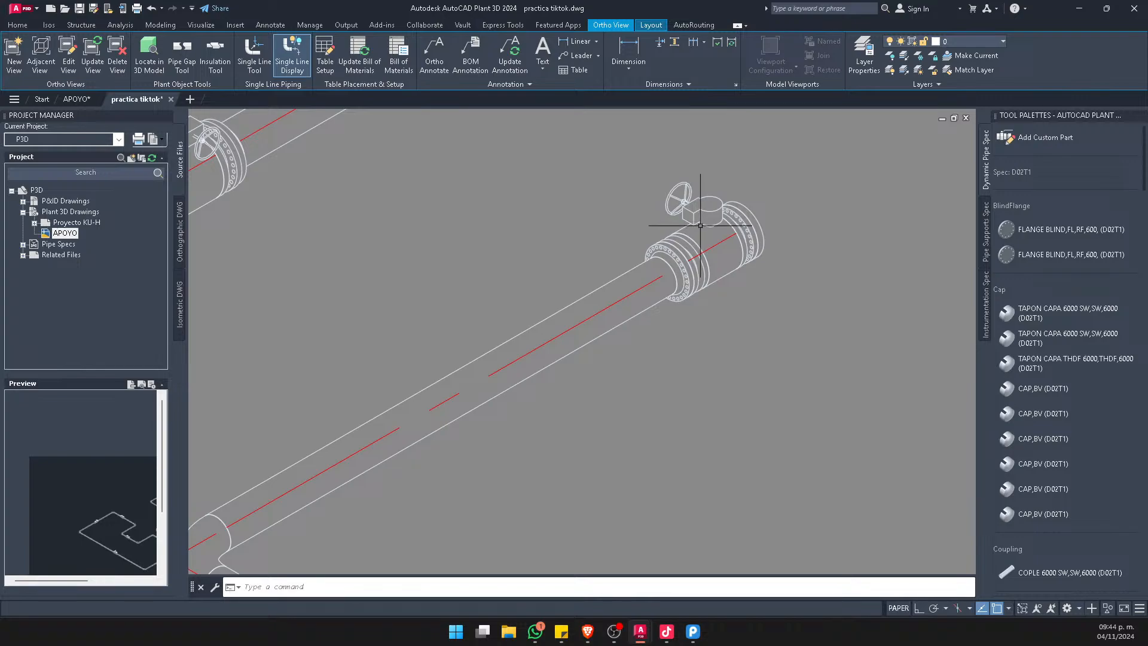
{"action": "scroll", "coordinate": [700, 226], "scroll_direction": "down", "scroll_amount": 10}
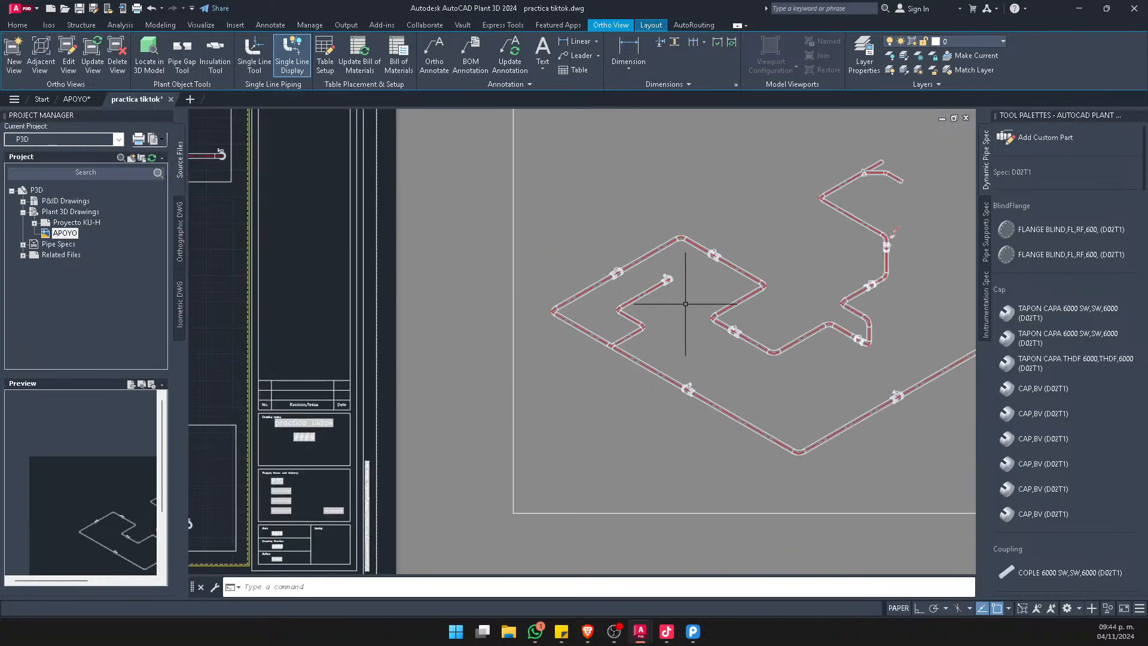
Add a Nominal Size [Size] ortho annotation to the short horizontal pipe above the inner valve in the top view
{"action": "middle_click_drag", "start_coordinate": [280, 247], "coordinate": [552, 306]}
{"action": "scroll", "coordinate": [552, 307], "scroll_direction": "up", "scroll_amount": 2}
{"action": "scroll", "coordinate": [615, 330], "scroll_direction": "up", "scroll_amount": 2}
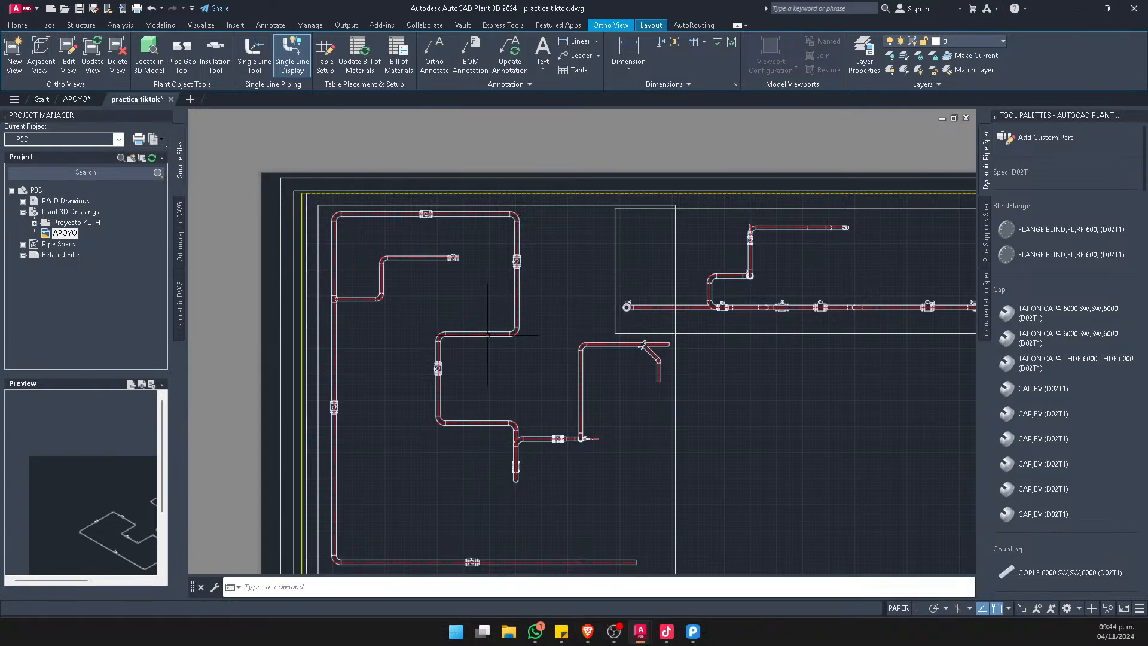
{"action": "scroll", "coordinate": [456, 321], "scroll_direction": "up", "scroll_amount": 6}
{"action": "scroll", "coordinate": [461, 317], "scroll_direction": "down", "scroll_amount": 7}
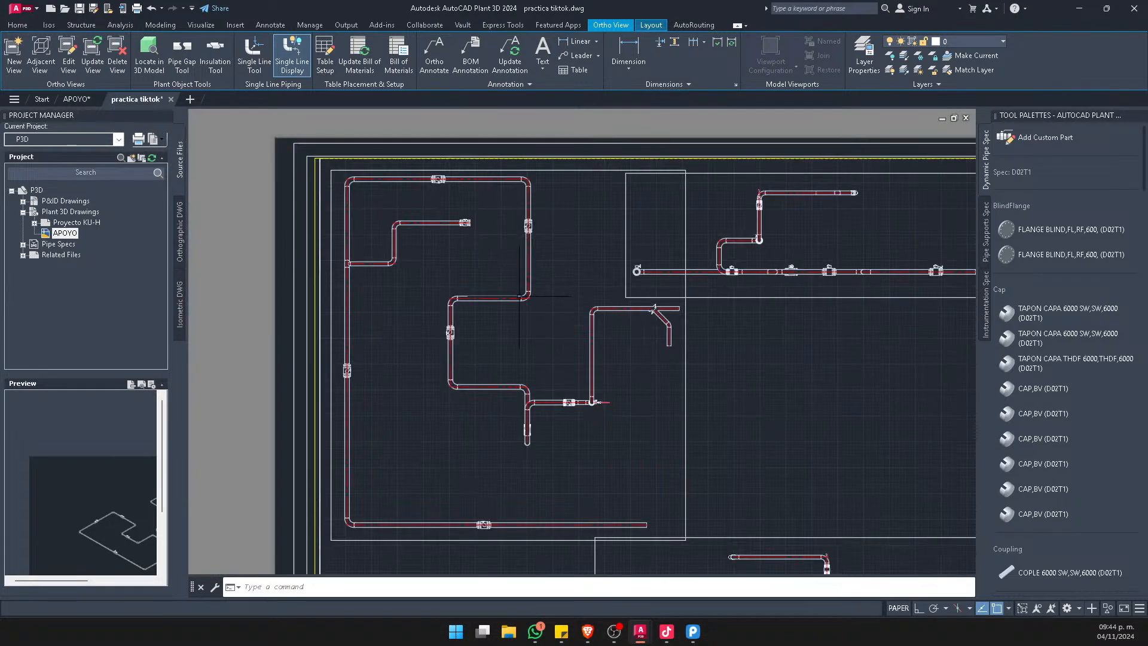
{"action": "scroll", "coordinate": [474, 286], "scroll_direction": "up", "scroll_amount": 7}
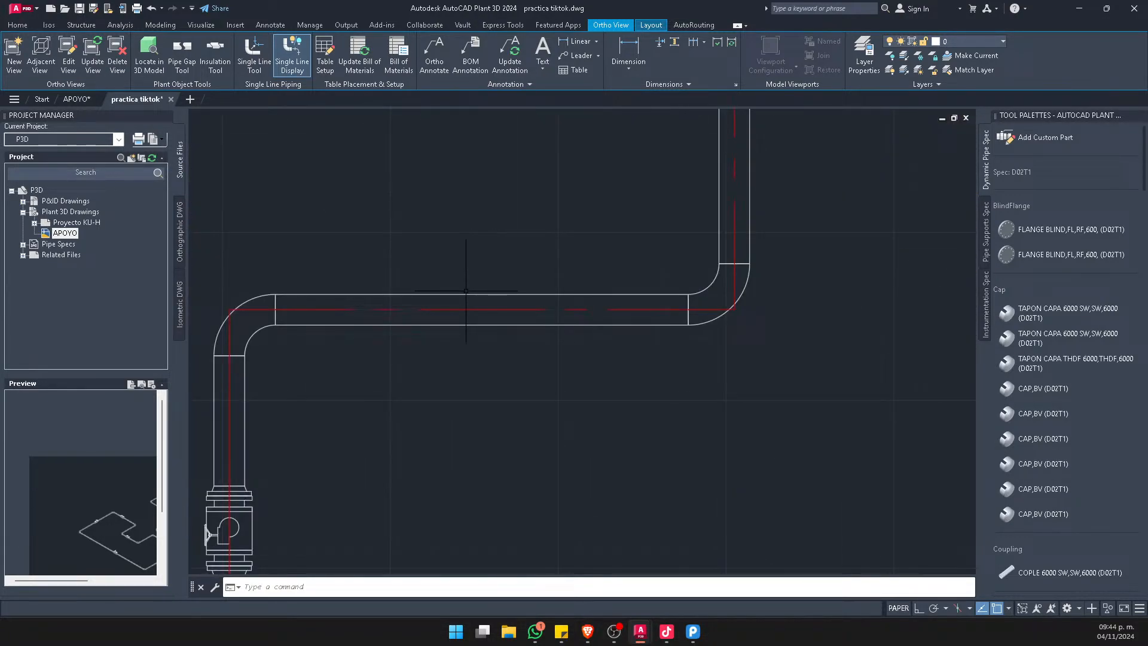
{"action": "double_click", "coordinate": [470, 286]}
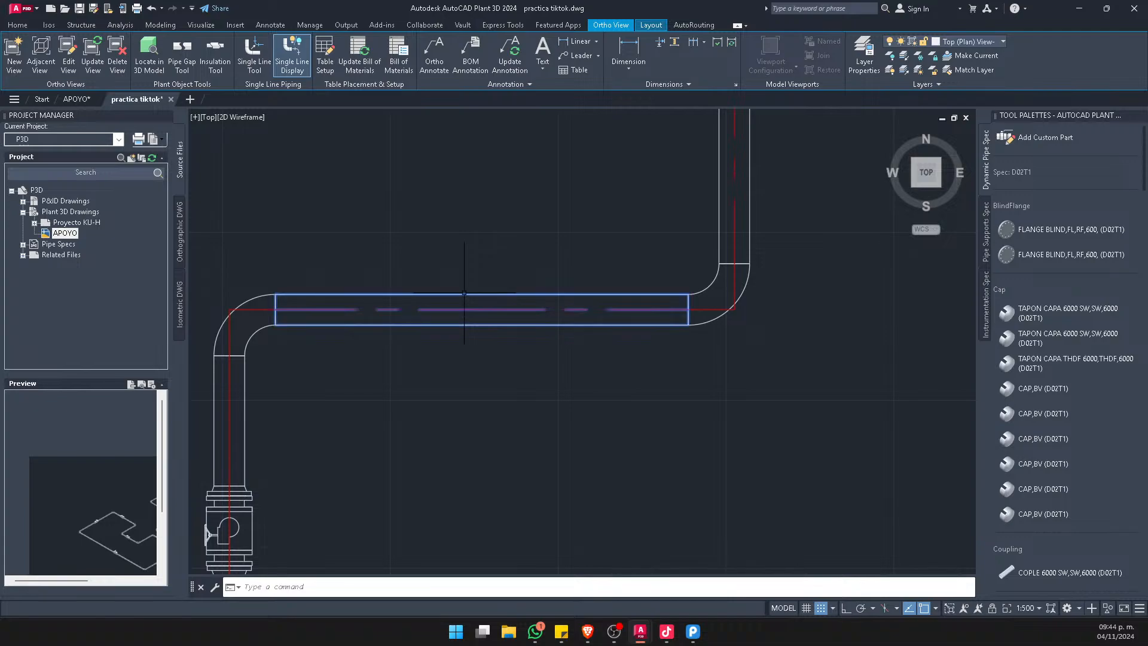
{"action": "right_click", "coordinate": [470, 262]}
{"action": "mouse_move", "coordinate": [527, 474]}
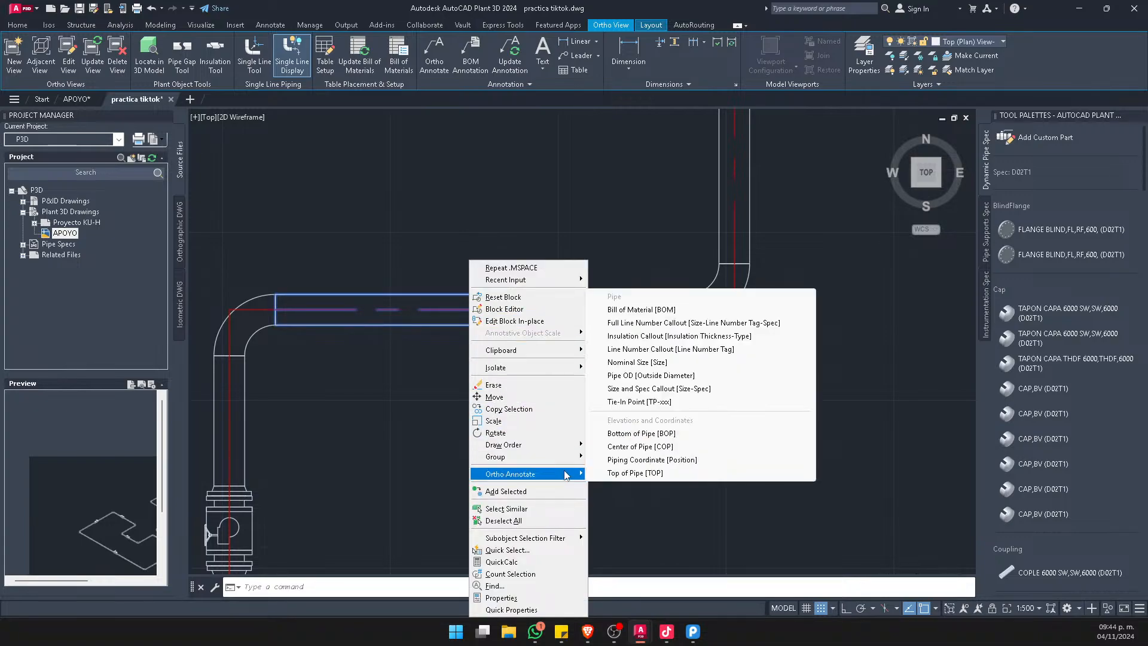
{"action": "left_click", "coordinate": [637, 361]}
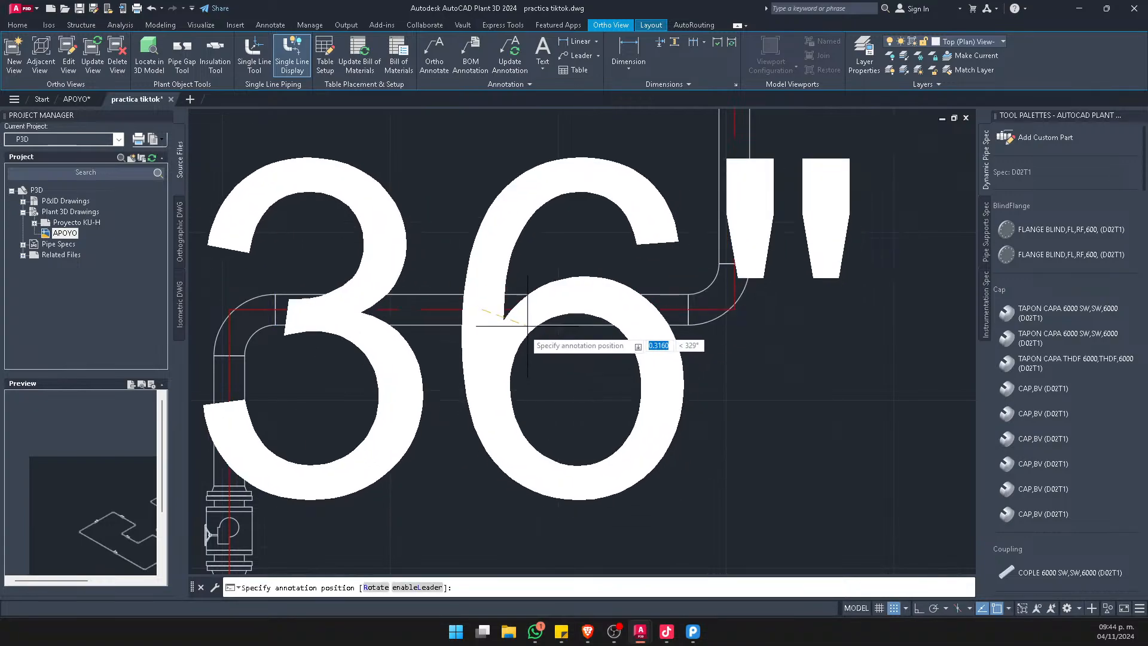
{"action": "scroll", "coordinate": [594, 359], "scroll_direction": "down", "scroll_amount": 3}
{"action": "scroll", "coordinate": [581, 373], "scroll_direction": "up", "scroll_amount": 2}
{"action": "left_click", "coordinate": [584, 382]}
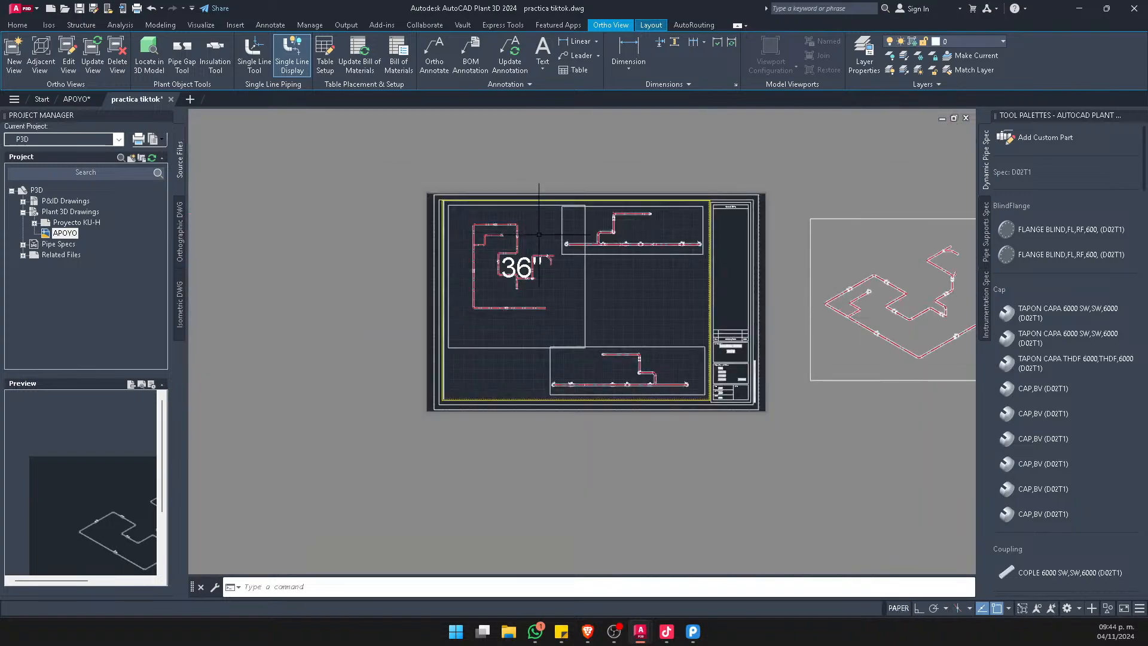
Delete the oversized pipe size annotation from the top view
{"action": "scroll", "coordinate": [492, 245], "scroll_direction": "up", "scroll_amount": 5}
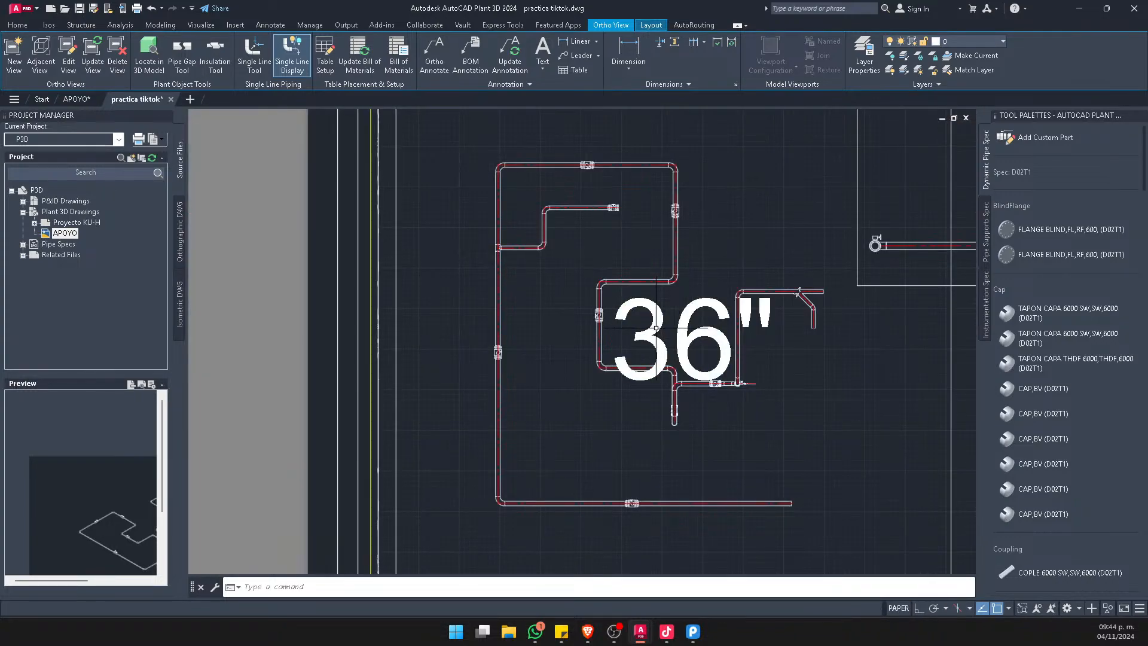
{"action": "scroll", "coordinate": [570, 316], "scroll_direction": "down", "scroll_amount": 6}
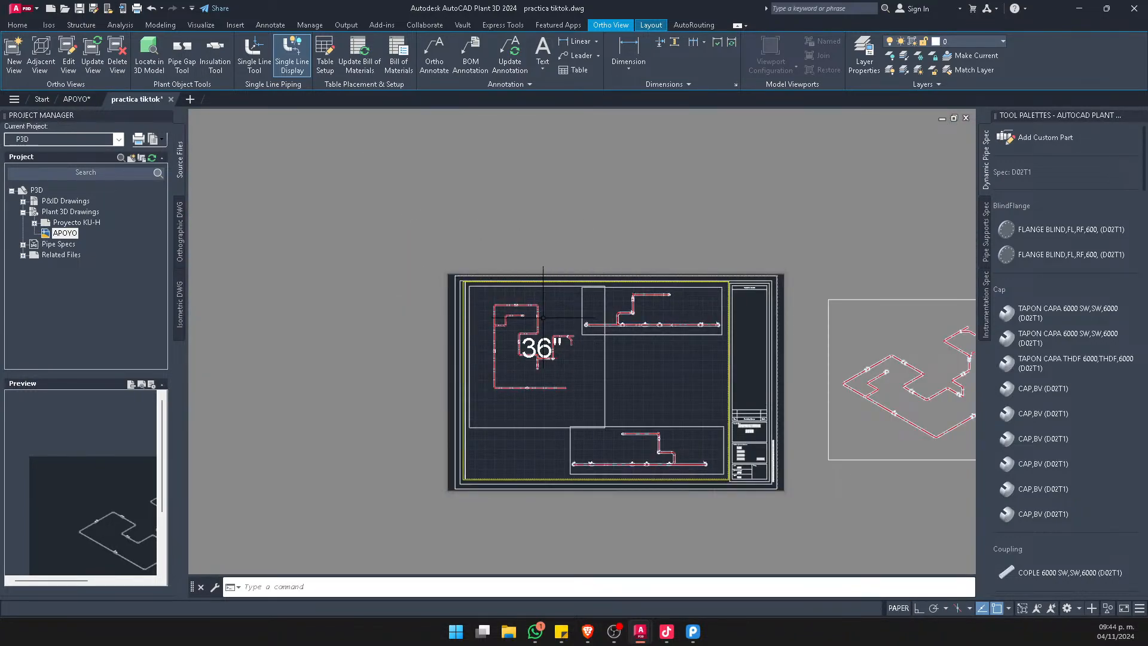
{"action": "scroll", "coordinate": [526, 318], "scroll_direction": "up", "scroll_amount": 5}
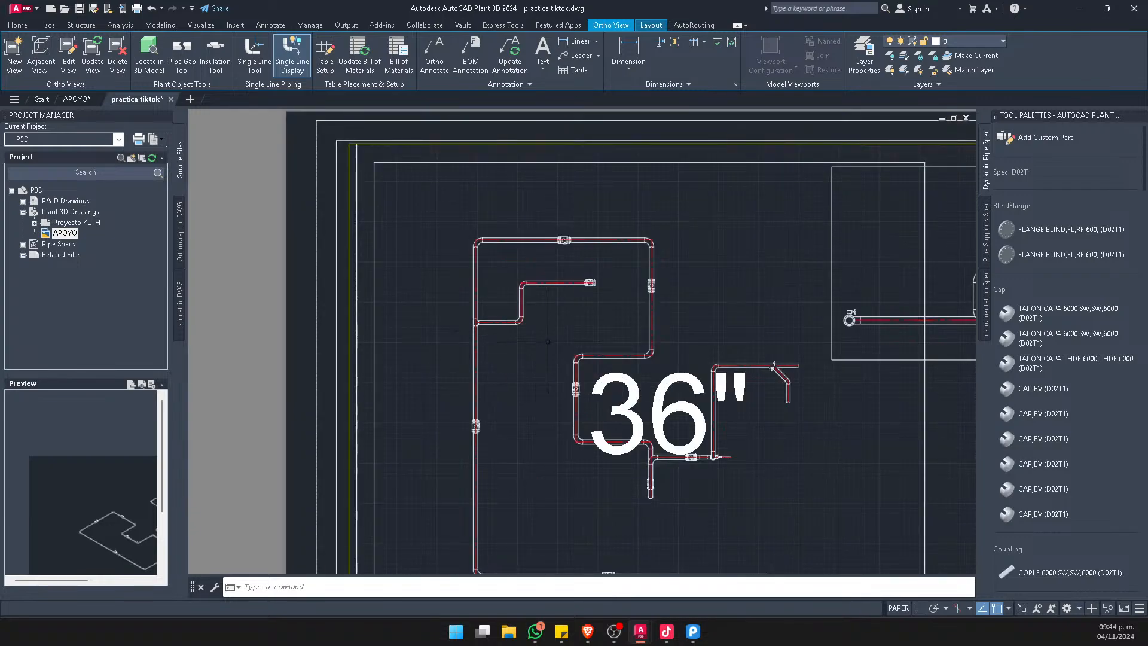
{"action": "left_click", "coordinate": [614, 386]}
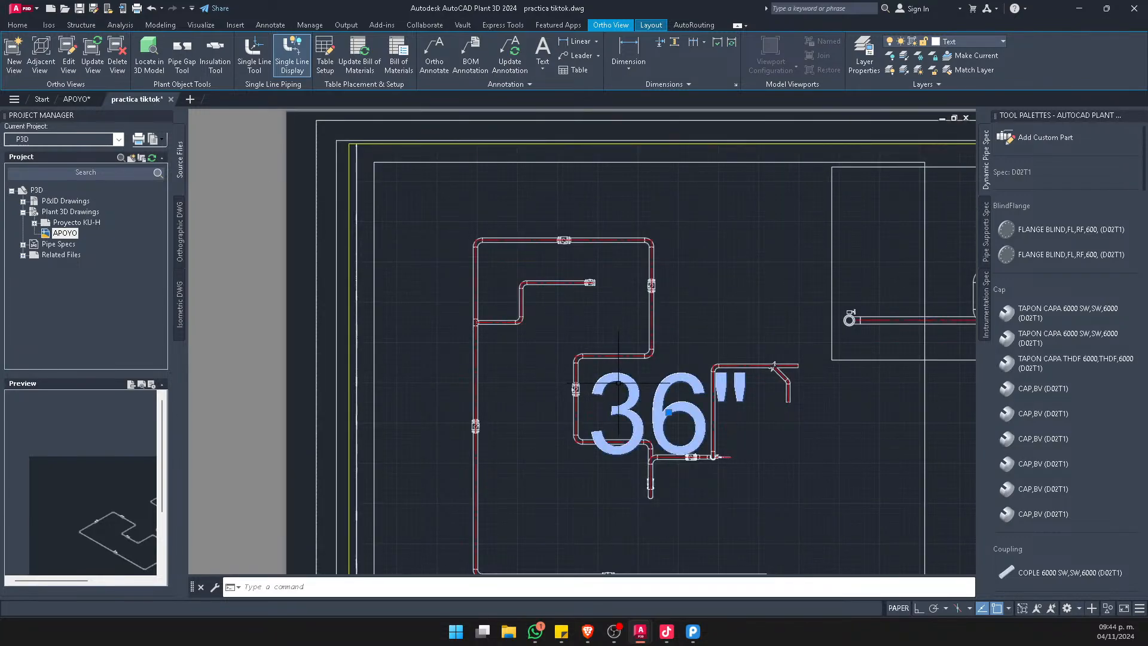
{"action": "key", "text": "Delete"}
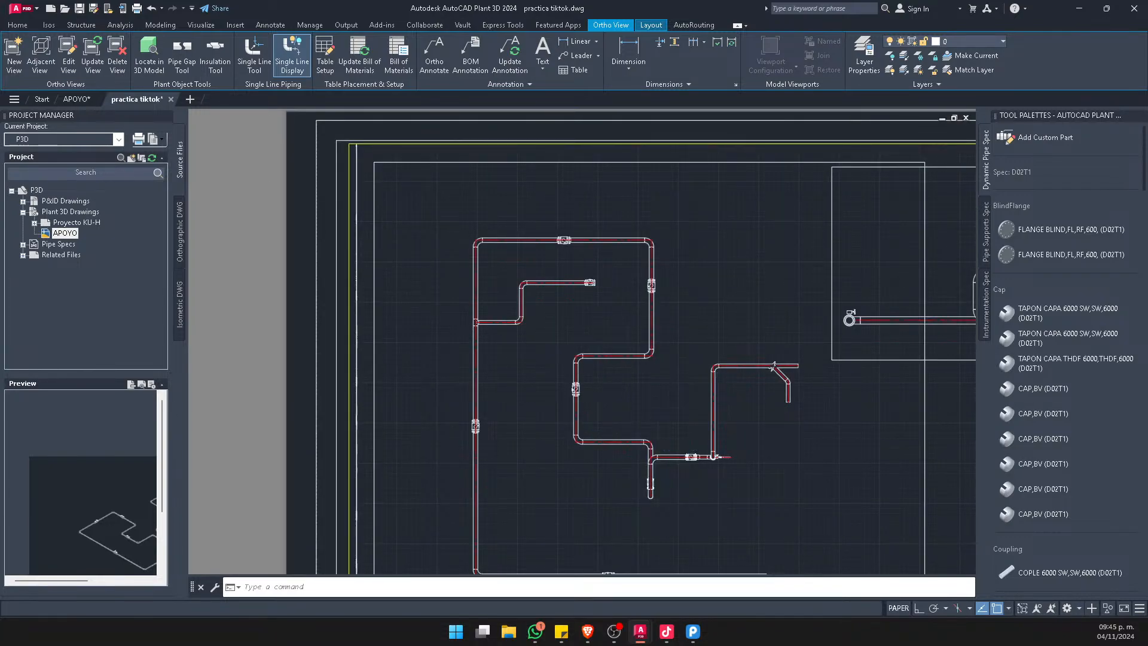
{"action": "scroll", "coordinate": [610, 234], "scroll_direction": "down", "scroll_amount": 6}
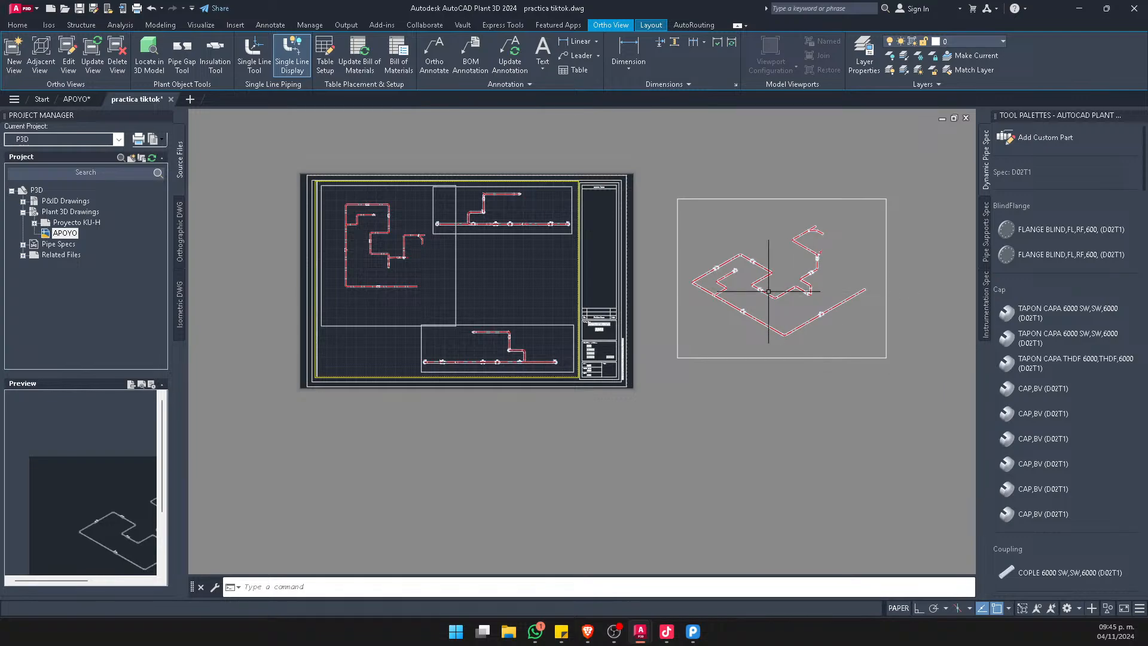
{"action": "middle_click_drag", "start_coordinate": [664, 257], "coordinate": [723, 304]}
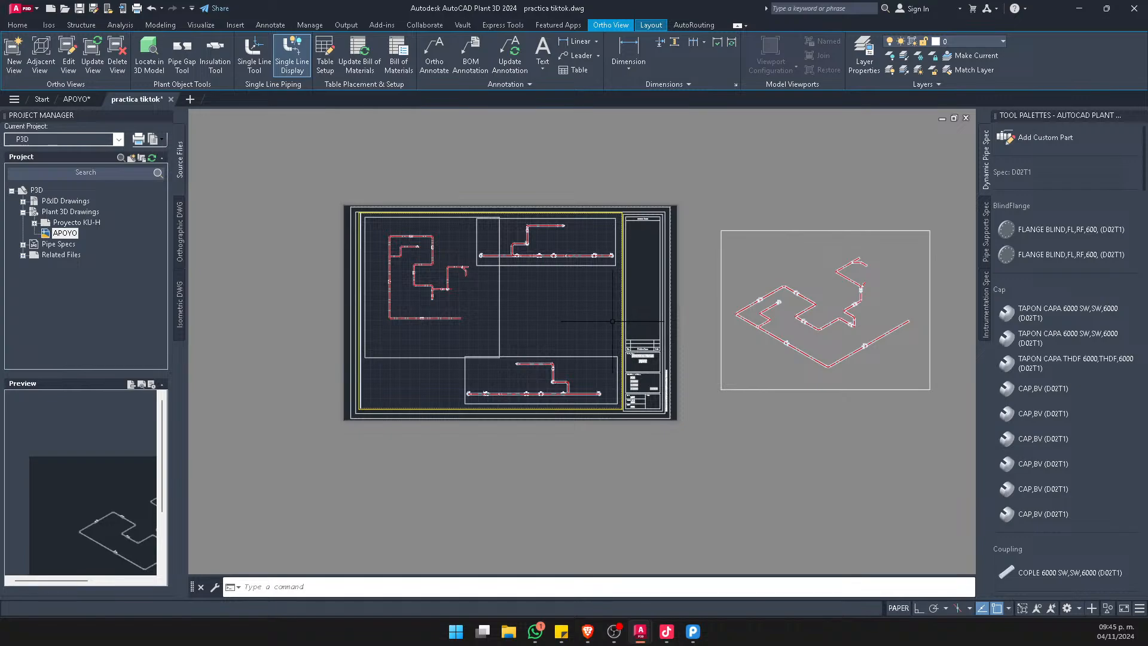
{"action": "middle_click_drag", "start_coordinate": [438, 264], "coordinate": [497, 265]}
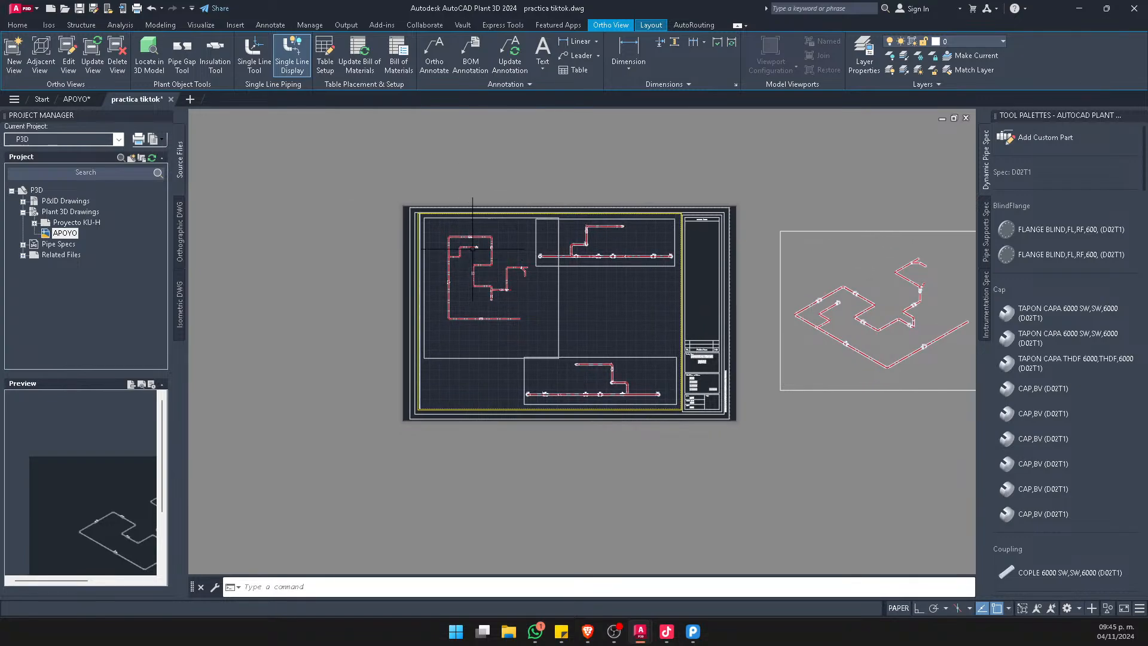
{"action": "middle_click_drag", "start_coordinate": [527, 170], "coordinate": [458, 141]}
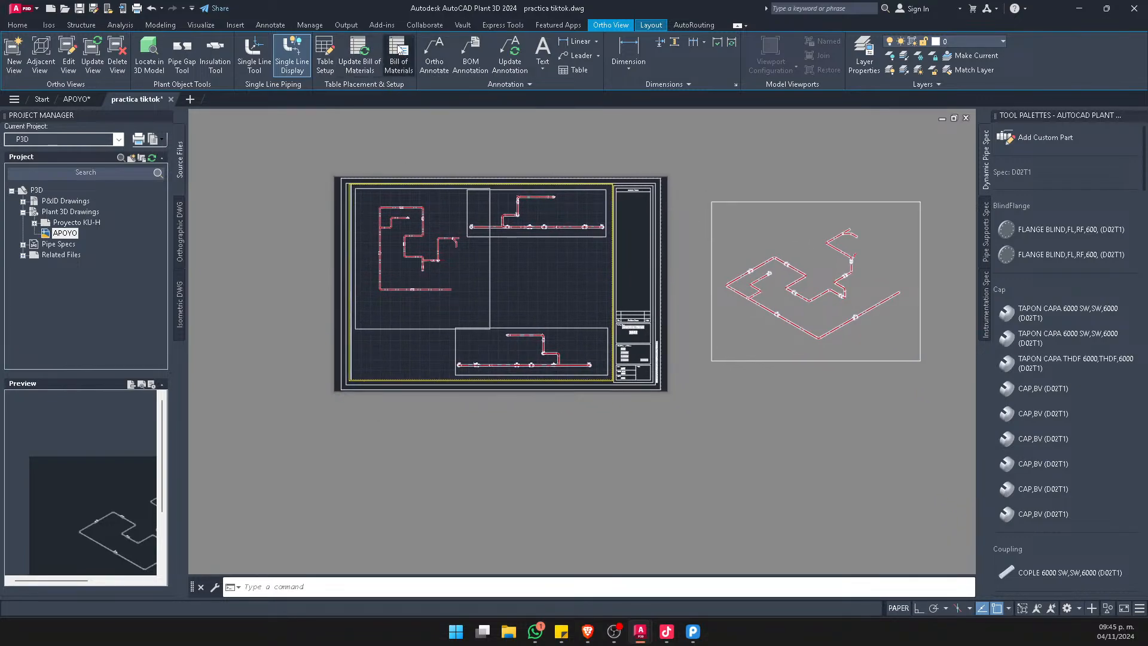
Place a Bill of Materials table for the top view in the empty area between the Right and Left views
{"action": "left_click", "coordinate": [399, 51]}
{"action": "scroll", "coordinate": [501, 244], "scroll_direction": "up", "scroll_amount": 2}
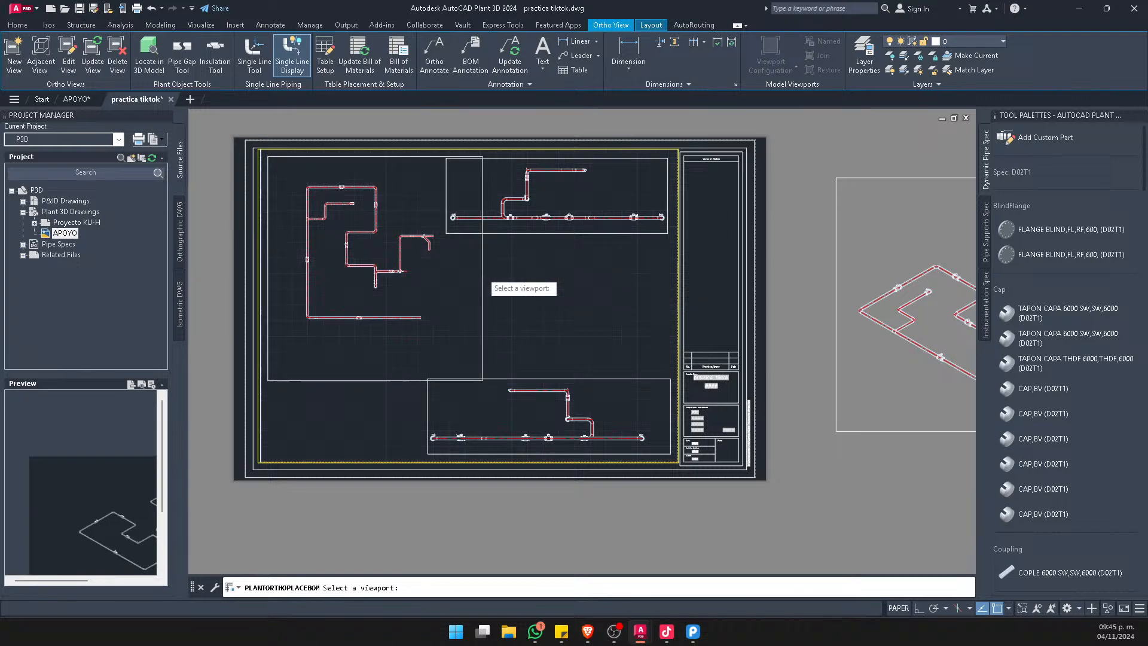
{"action": "scroll", "coordinate": [488, 272], "scroll_direction": "down", "scroll_amount": 2}
{"action": "left_click", "coordinate": [486, 273]}
{"action": "left_click", "coordinate": [534, 307]}
{"action": "scroll", "coordinate": [499, 272], "scroll_direction": "up", "scroll_amount": 3}
{"action": "left_click", "coordinate": [503, 264]}
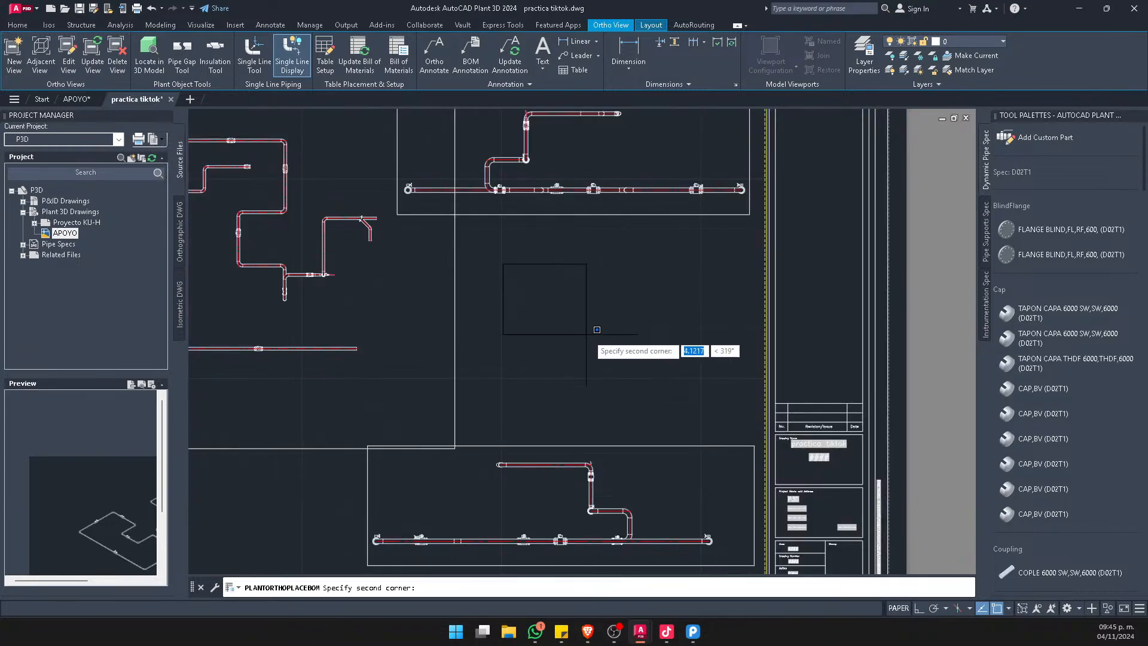
{"action": "left_click", "coordinate": [676, 395]}
Move the Bill of Materials table off the sheet to the empty space beyond the SW isometric view
{"action": "scroll", "coordinate": [547, 251], "scroll_direction": "down", "scroll_amount": 10}
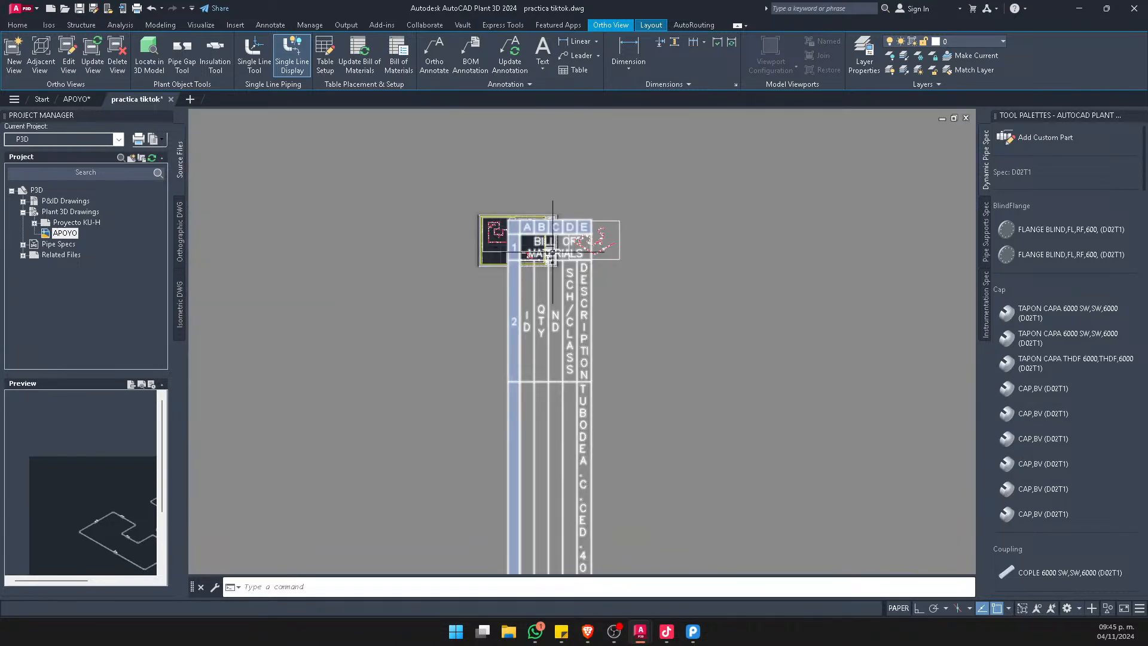
{"action": "left_click", "coordinate": [658, 360]}
{"action": "left_click", "coordinate": [520, 373]}
{"action": "scroll", "coordinate": [191, 243], "scroll_direction": "down", "scroll_amount": 2}
{"action": "type", "text": "m"}
{"action": "key", "text": "space"}
{"action": "left_click", "coordinate": [360, 376]}
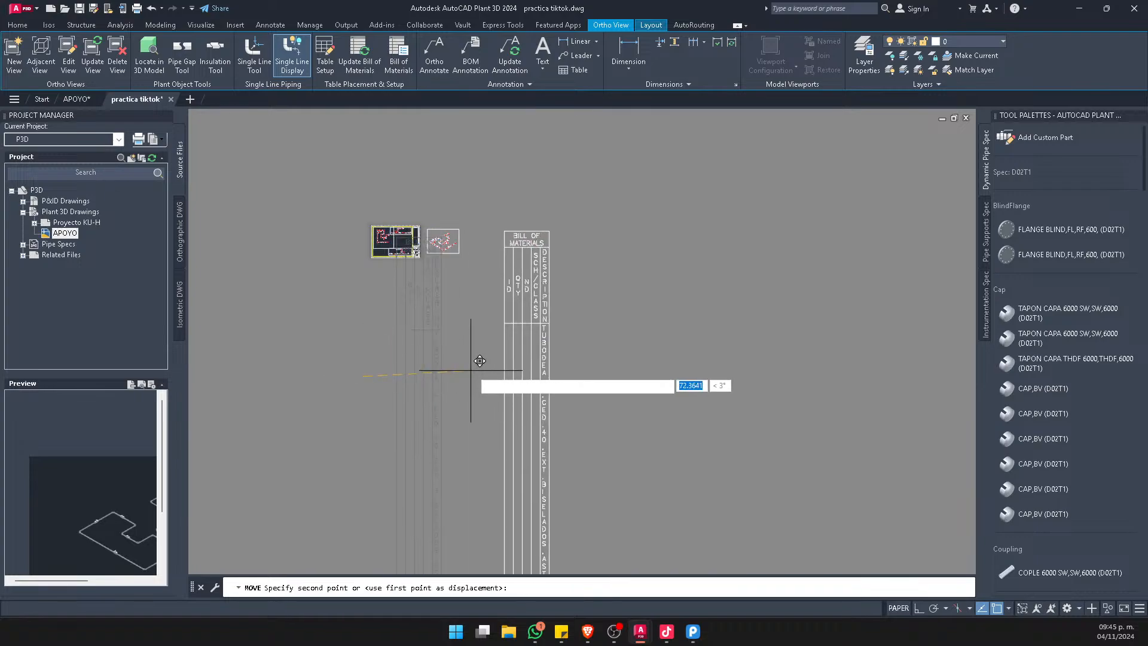
{"action": "left_click", "coordinate": [500, 361]}
Widen the DESCRIPTION column of the Bill of Materials table so the descriptions run horizontally
{"action": "scroll", "coordinate": [602, 265], "scroll_direction": "up", "scroll_amount": 4}
{"action": "left_click", "coordinate": [538, 292]}
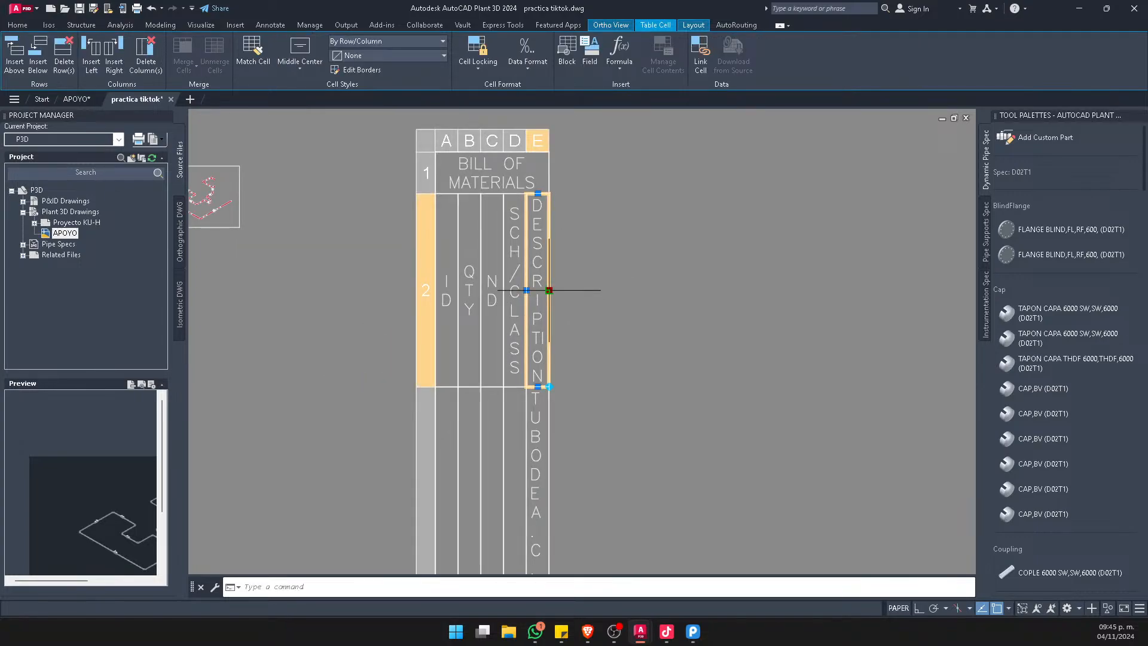
{"action": "left_click", "coordinate": [549, 290]}
{"action": "scroll", "coordinate": [549, 290], "scroll_direction": "down", "scroll_amount": 6}
{"action": "left_click", "coordinate": [678, 286]}
{"action": "scroll", "coordinate": [575, 383], "scroll_direction": "up", "scroll_amount": 6}
{"action": "key", "text": "Escape"}
Examine the item rows of the Bill of Materials table, including the first pipe entry's quantity, size and description
{"action": "scroll", "coordinate": [510, 265], "scroll_direction": "down", "scroll_amount": 14}
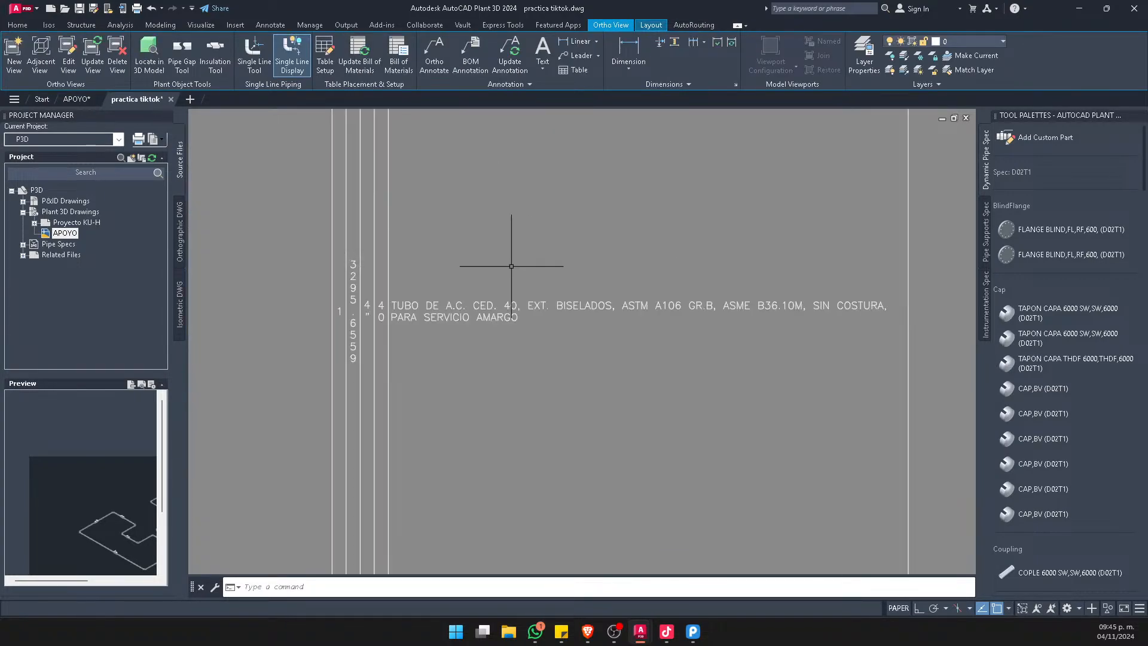
{"action": "scroll", "coordinate": [452, 443], "scroll_direction": "up", "scroll_amount": 4}
{"action": "scroll", "coordinate": [548, 299], "scroll_direction": "up", "scroll_amount": 4}
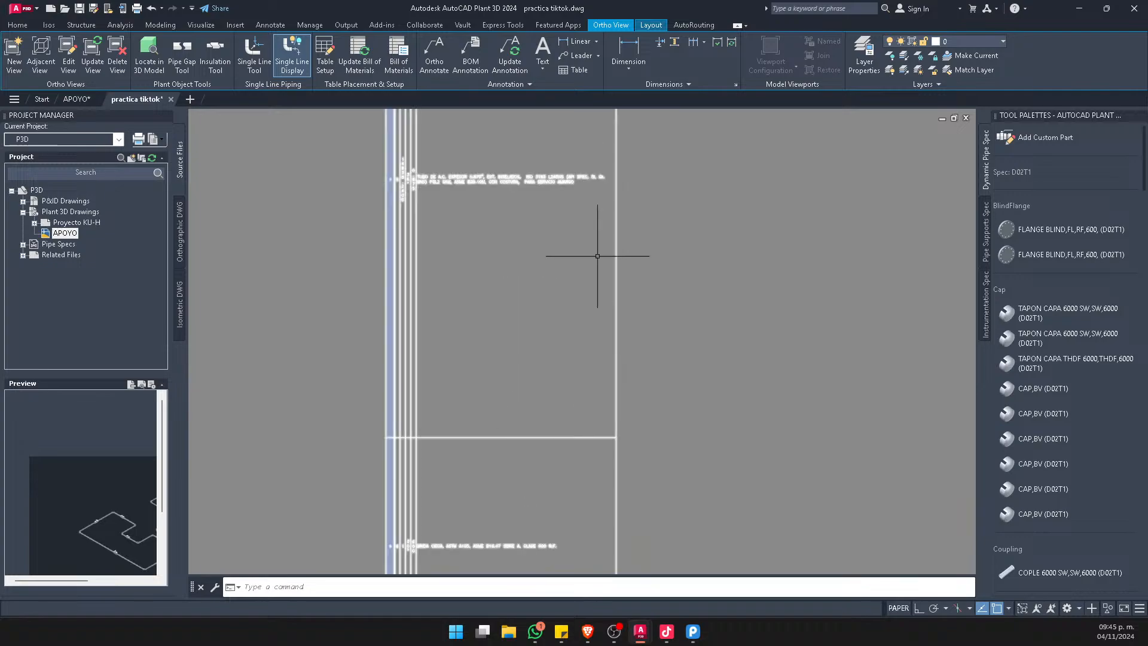
{"action": "scroll", "coordinate": [544, 299], "scroll_direction": "down", "scroll_amount": 8}
{"action": "scroll", "coordinate": [562, 167], "scroll_direction": "up", "scroll_amount": 10}
{"action": "scroll", "coordinate": [405, 290], "scroll_direction": "down", "scroll_amount": 5}
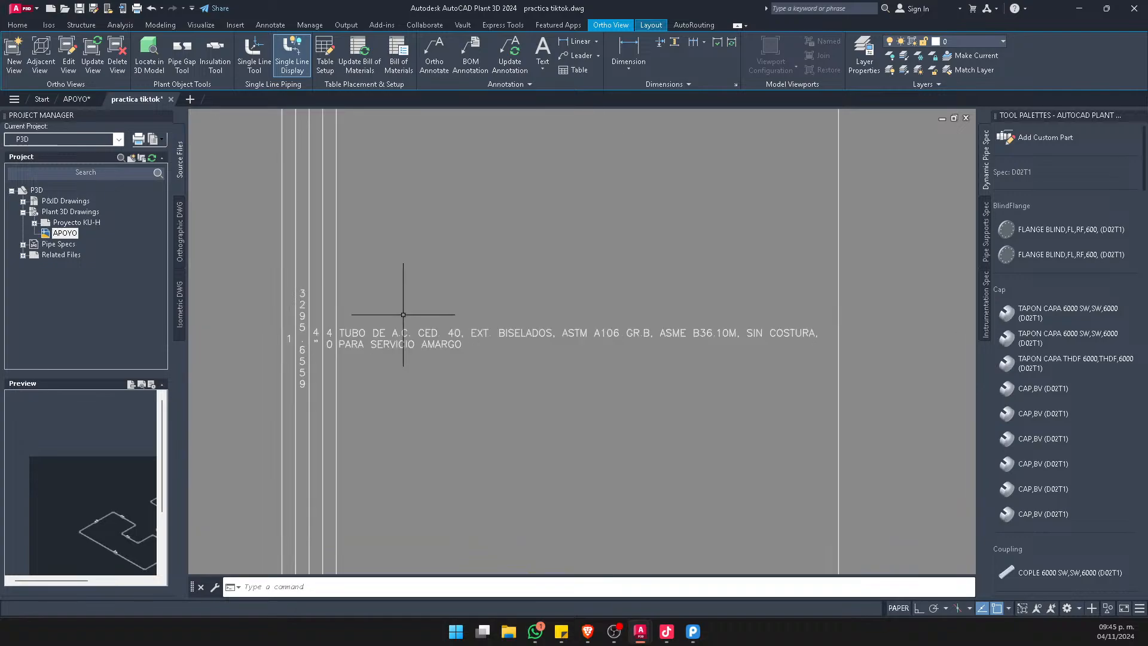
Examine the off-sheet Bill of Materials table's placement relative to the sheet, and the piping runs in the top view
{"action": "scroll", "coordinate": [708, 389], "scroll_direction": "down", "scroll_amount": 6}
{"action": "scroll", "coordinate": [562, 332], "scroll_direction": "down", "scroll_amount": 3}
{"action": "scroll", "coordinate": [568, 333], "scroll_direction": "down", "scroll_amount": 5}
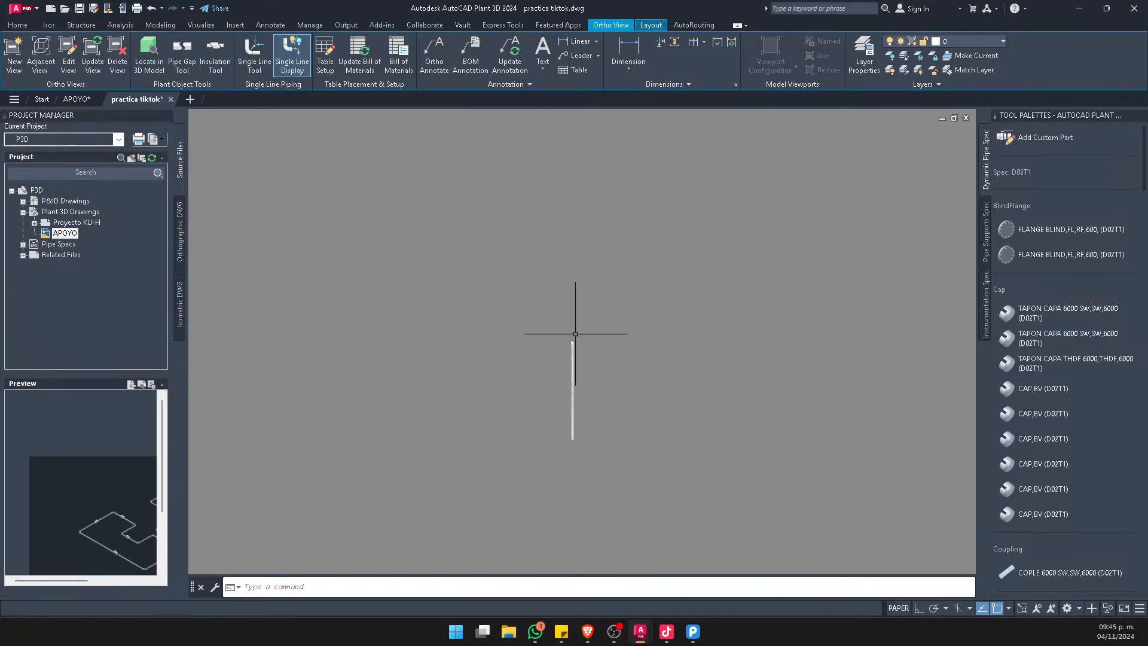
{"action": "scroll", "coordinate": [526, 281], "scroll_direction": "up", "scroll_amount": 5}
{"action": "scroll", "coordinate": [437, 303], "scroll_direction": "up", "scroll_amount": 6}
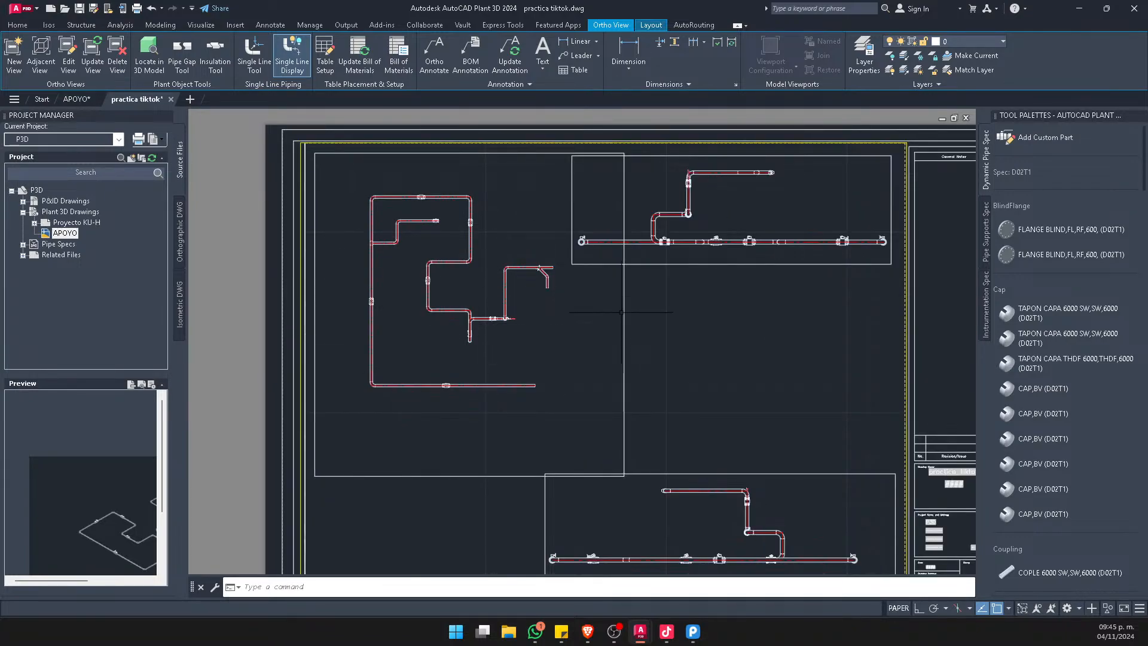
{"action": "scroll", "coordinate": [622, 312], "scroll_direction": "down", "scroll_amount": 10}
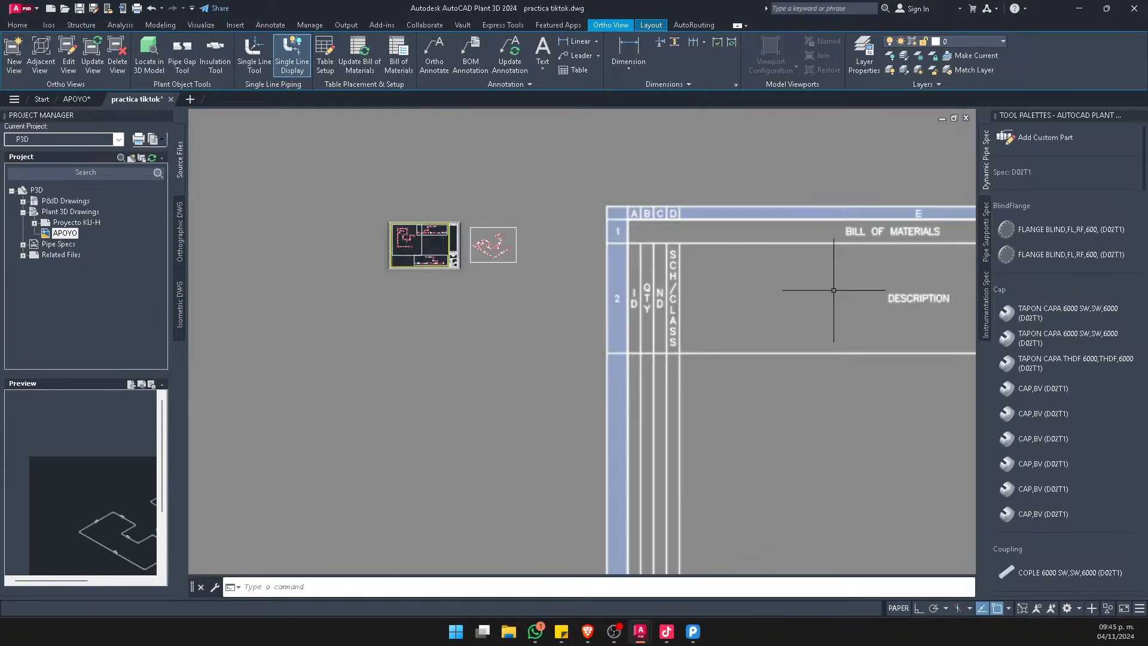
{"action": "scroll", "coordinate": [398, 205], "scroll_direction": "up", "scroll_amount": 8}
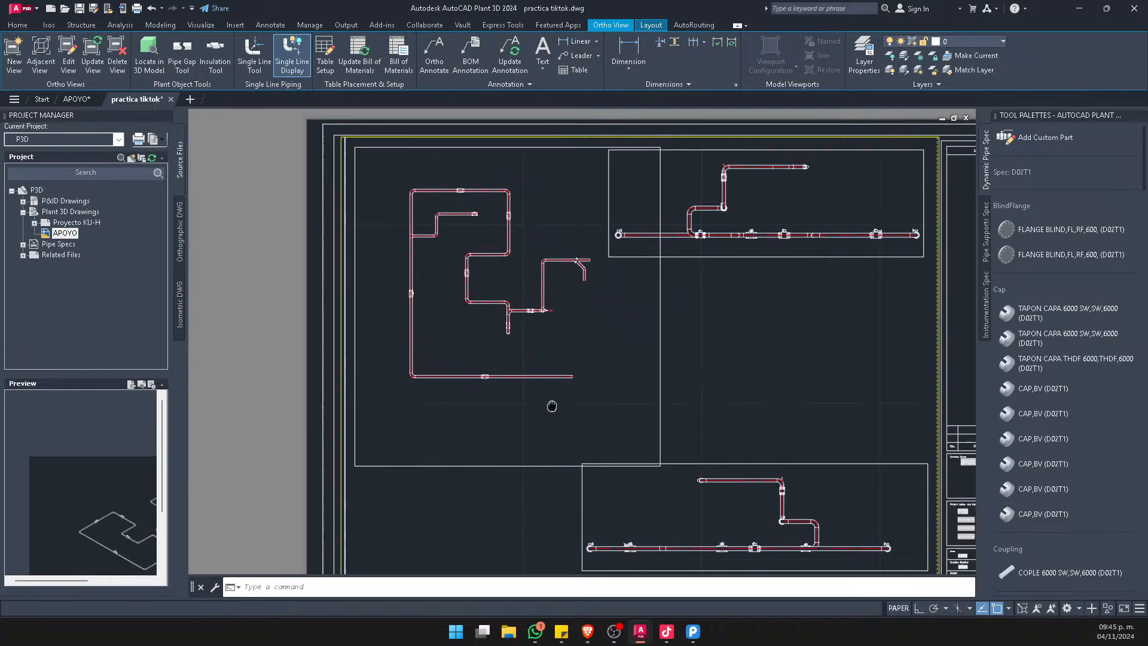
{"action": "scroll", "coordinate": [479, 231], "scroll_direction": "down", "scroll_amount": 3}
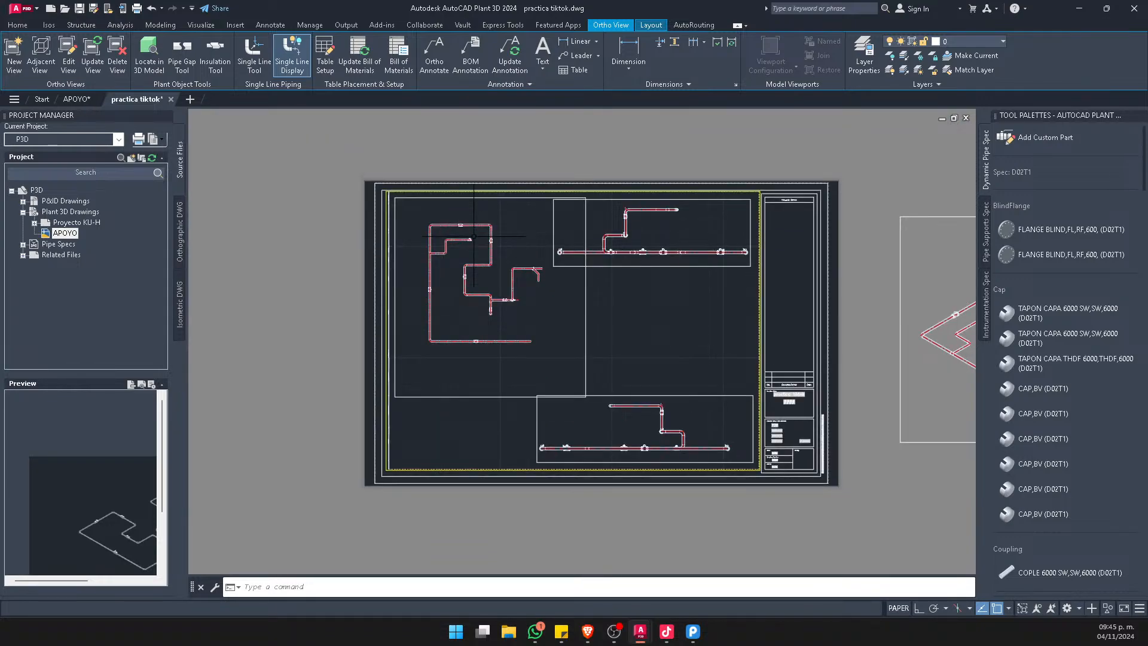
{"action": "scroll", "coordinate": [468, 293], "scroll_direction": "up", "scroll_amount": 4}
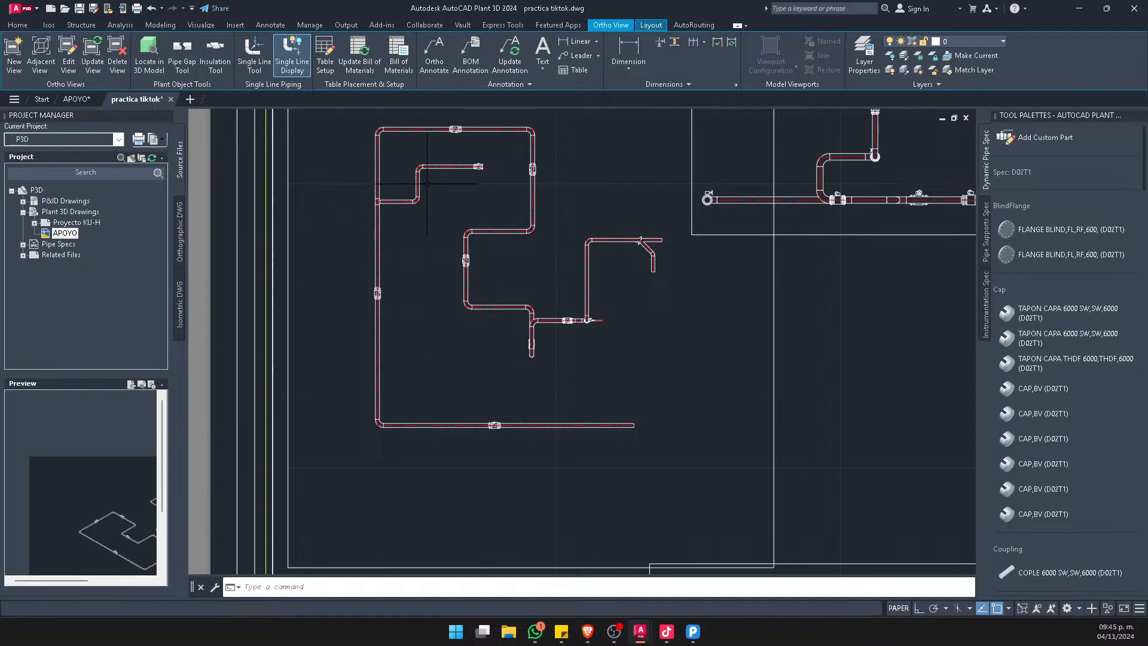
{"action": "scroll", "coordinate": [371, 224], "scroll_direction": "up", "scroll_amount": 2}
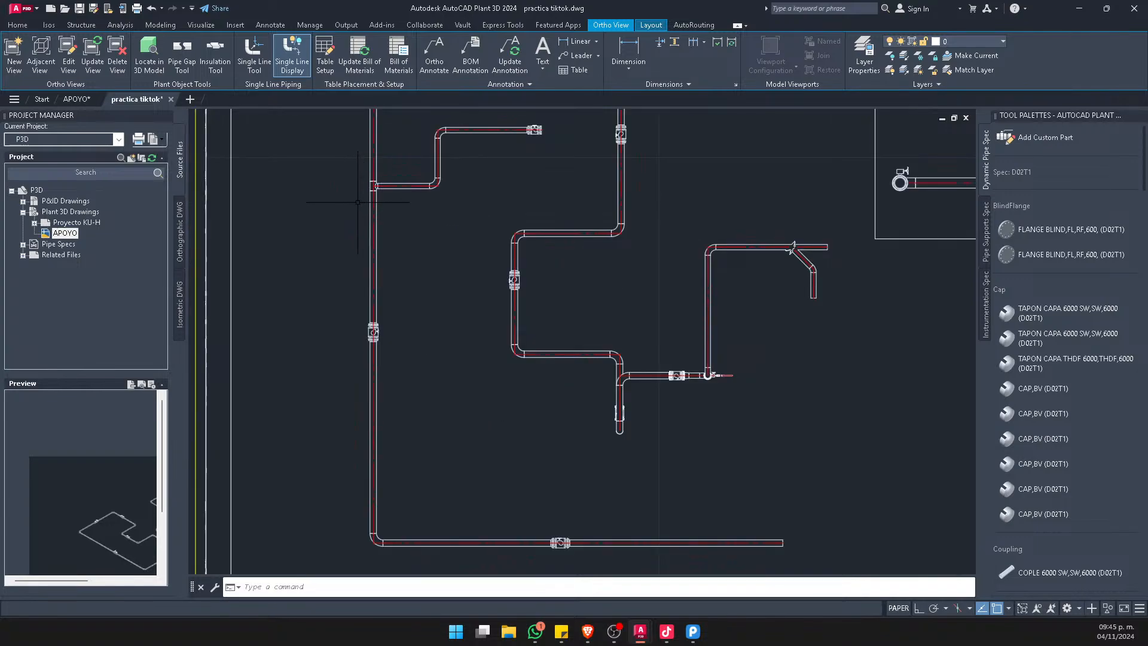
{"action": "scroll", "coordinate": [380, 455], "scroll_direction": "down", "scroll_amount": 2}
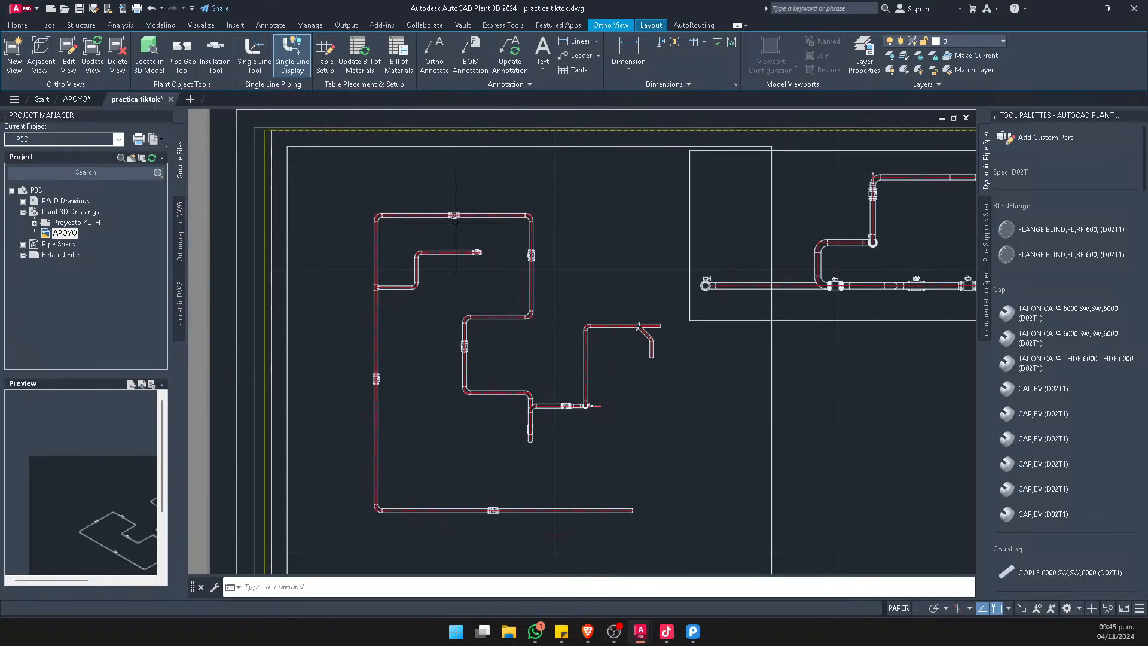
{"action": "scroll", "coordinate": [472, 222], "scroll_direction": "down", "scroll_amount": 4}
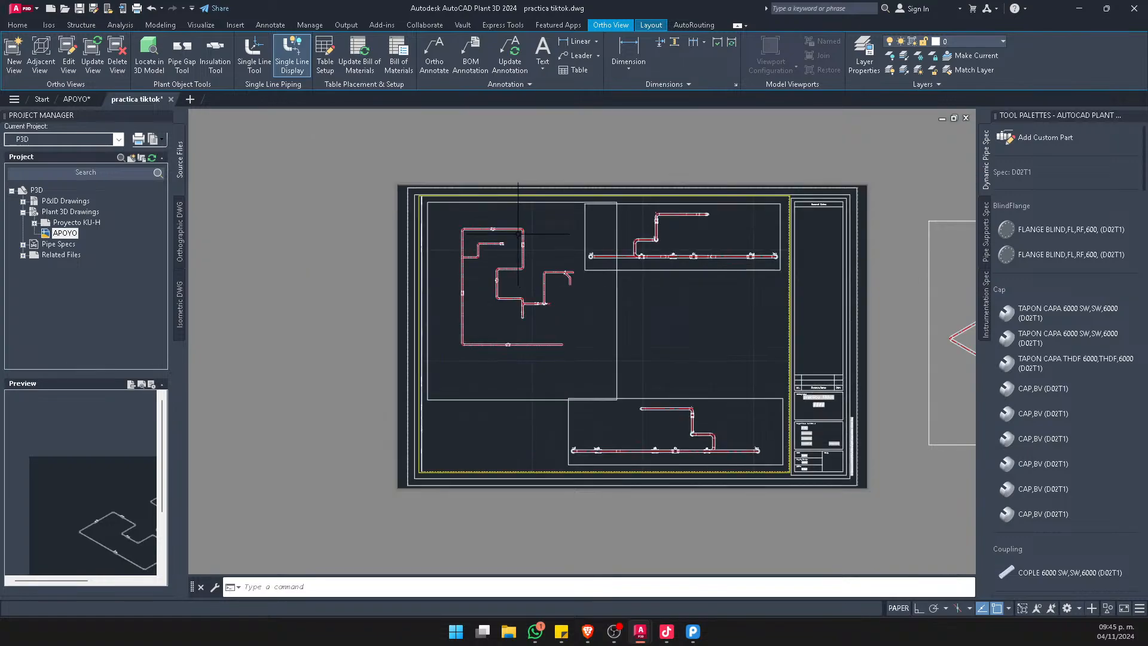
Open the sheet's top orthographic view for editing and orient the model to Top
{"action": "left_click", "coordinate": [617, 284]}
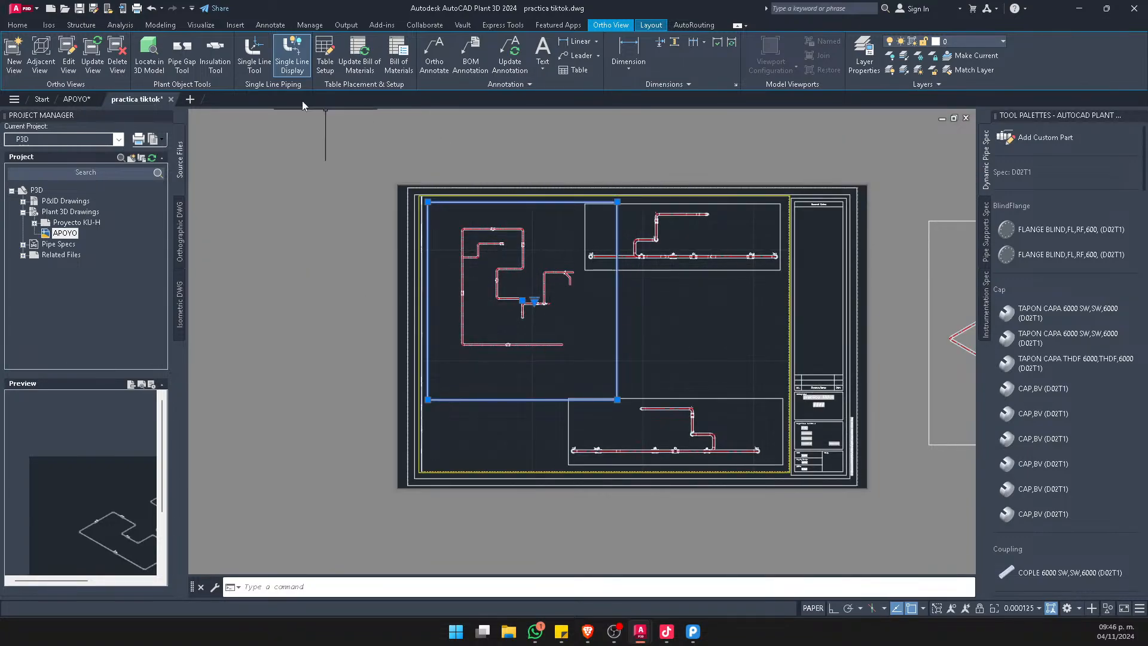
{"action": "left_click", "coordinate": [77, 57]}
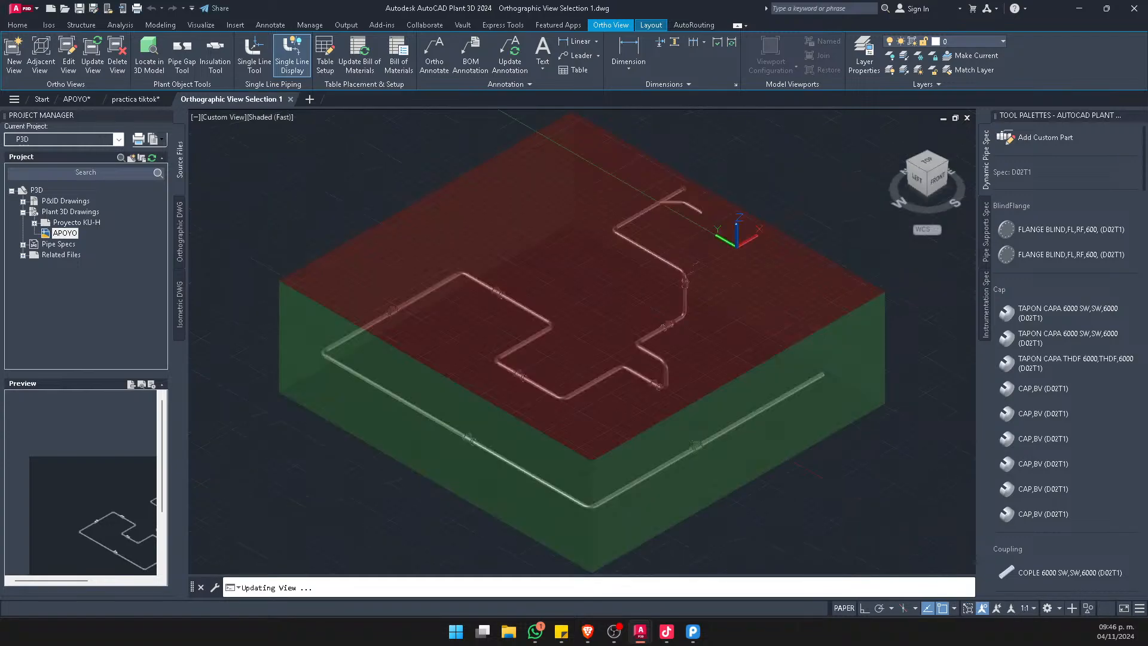
{"action": "left_click", "coordinate": [931, 179]}
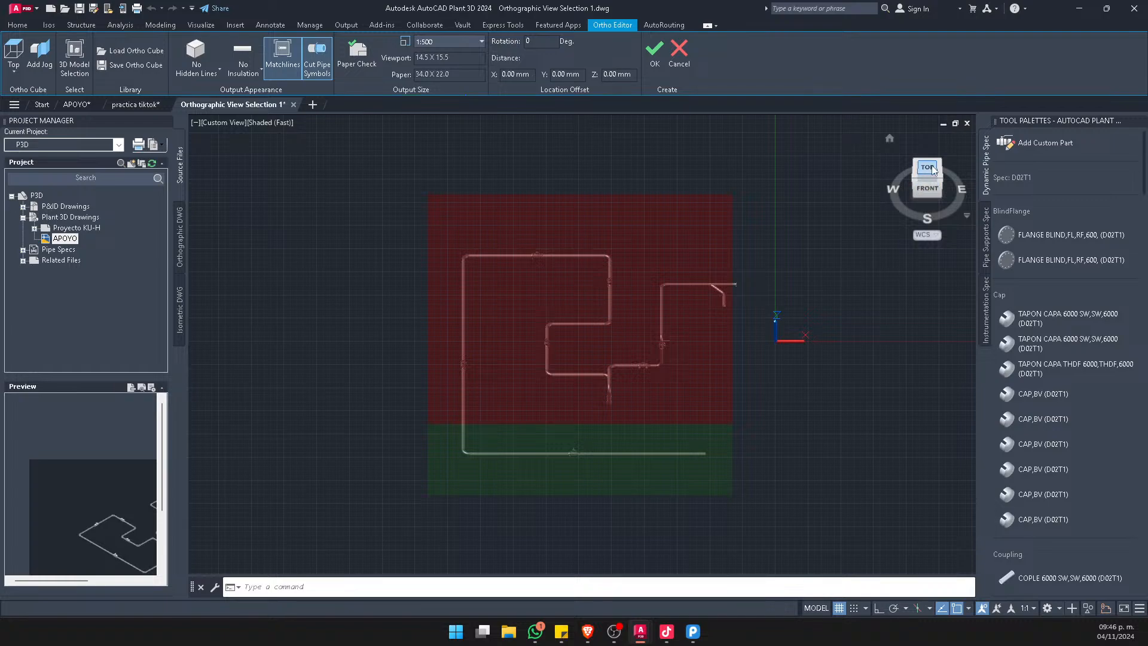
{"action": "left_click", "coordinate": [931, 169]}
Pull the south face of the ortho cube inward so the long southern pipe run lies outside it
{"action": "scroll", "coordinate": [743, 413], "scroll_direction": "up", "scroll_amount": 5}
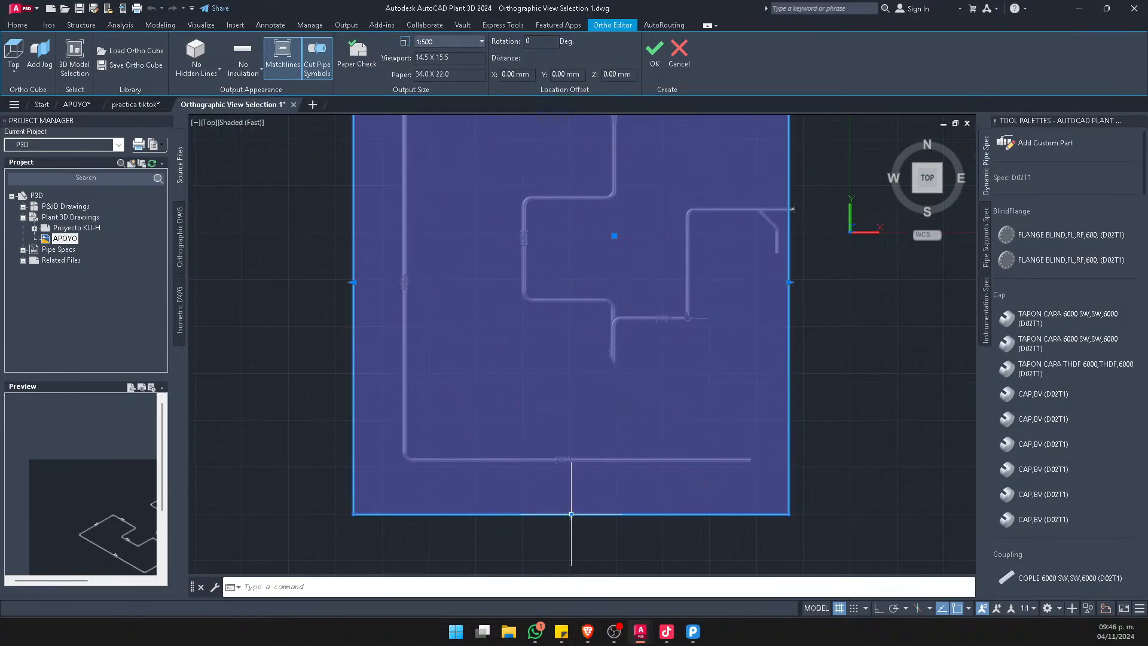
{"action": "left_click", "coordinate": [571, 515]}
{"action": "left_click", "coordinate": [572, 387]}
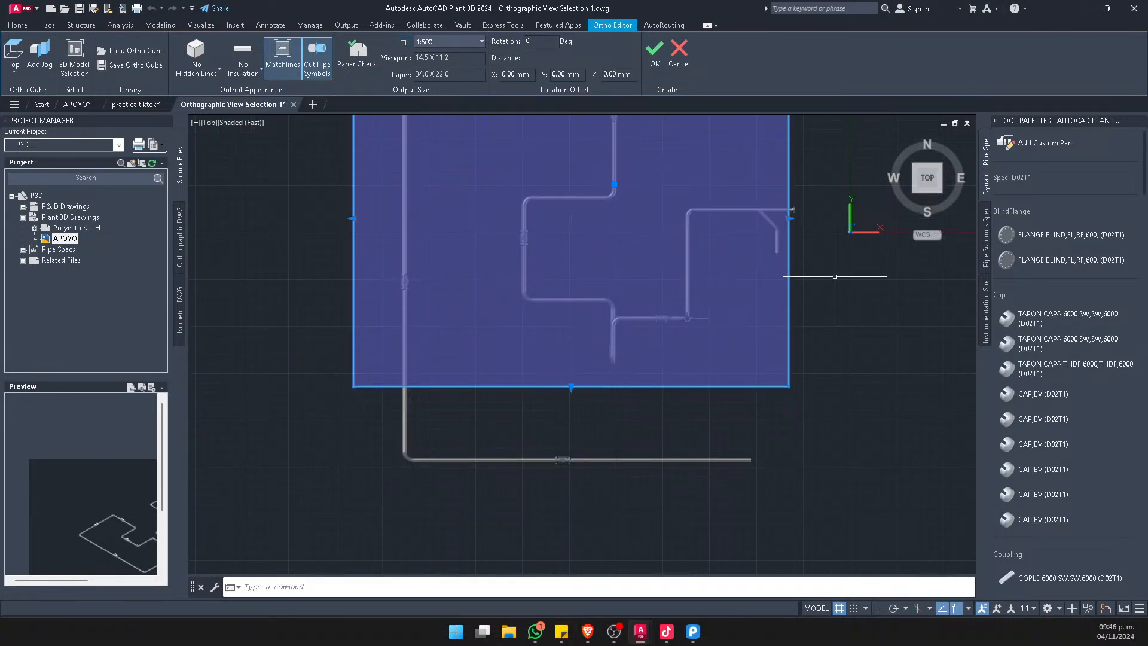
Extend the east face of the ortho cube past the flanged end of the upper branch pipe
{"action": "scroll", "coordinate": [756, 197], "scroll_direction": "up", "scroll_amount": 2}
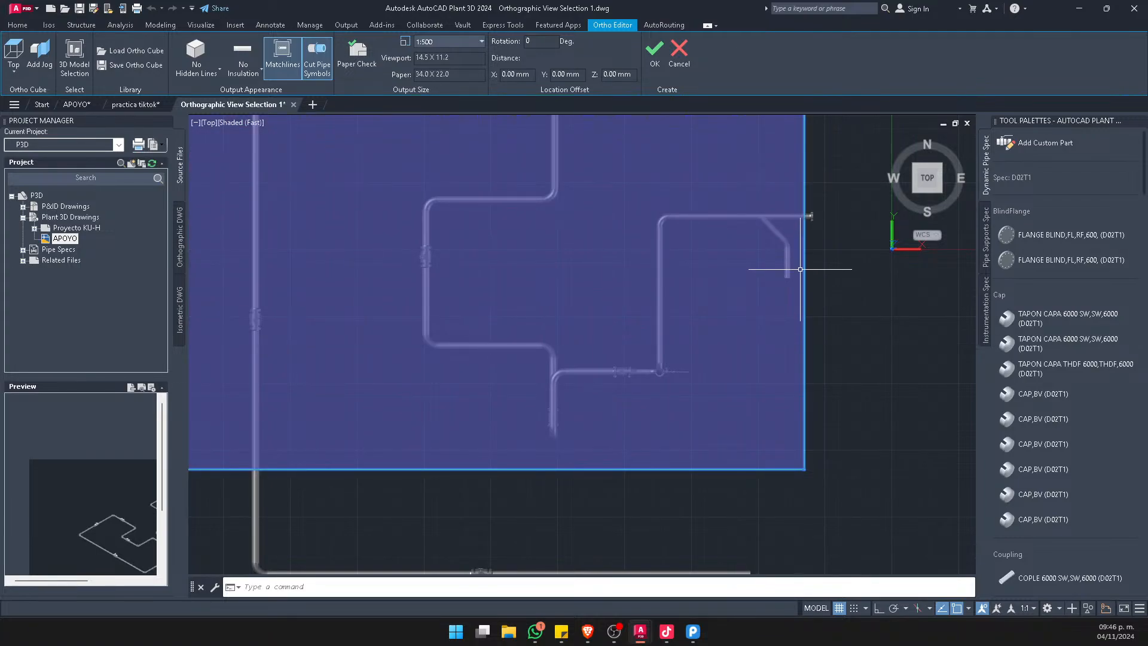
{"action": "scroll", "coordinate": [786, 236], "scroll_direction": "up", "scroll_amount": 2}
{"action": "scroll", "coordinate": [735, 174], "scroll_direction": "up", "scroll_amount": 3}
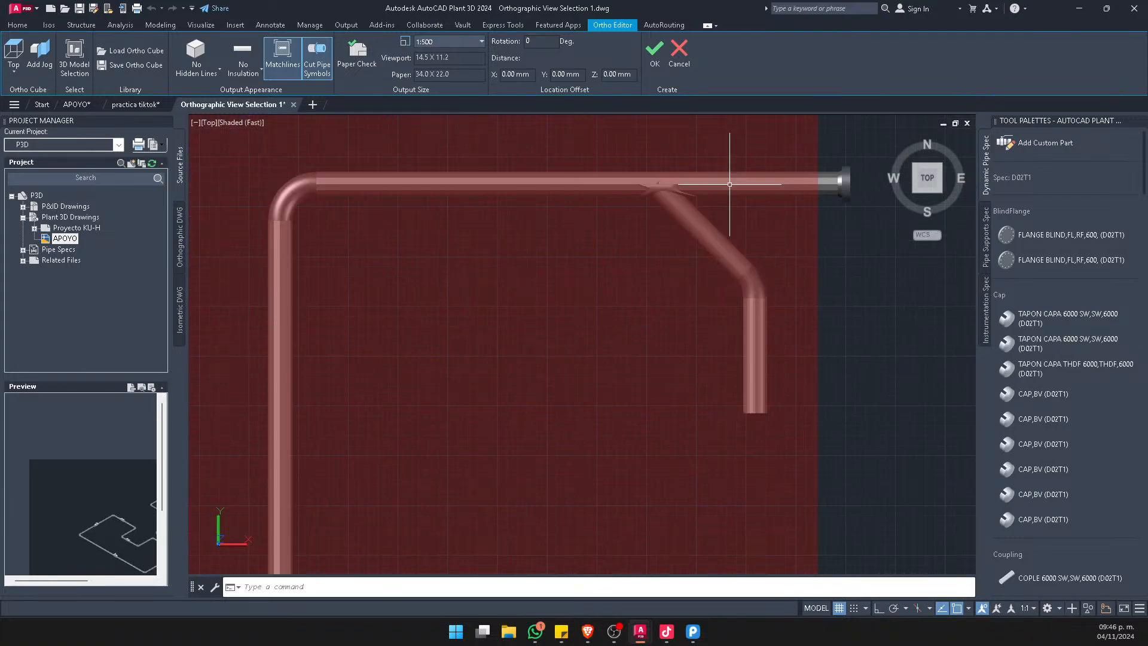
{"action": "scroll", "coordinate": [819, 317], "scroll_direction": "down", "scroll_amount": 4}
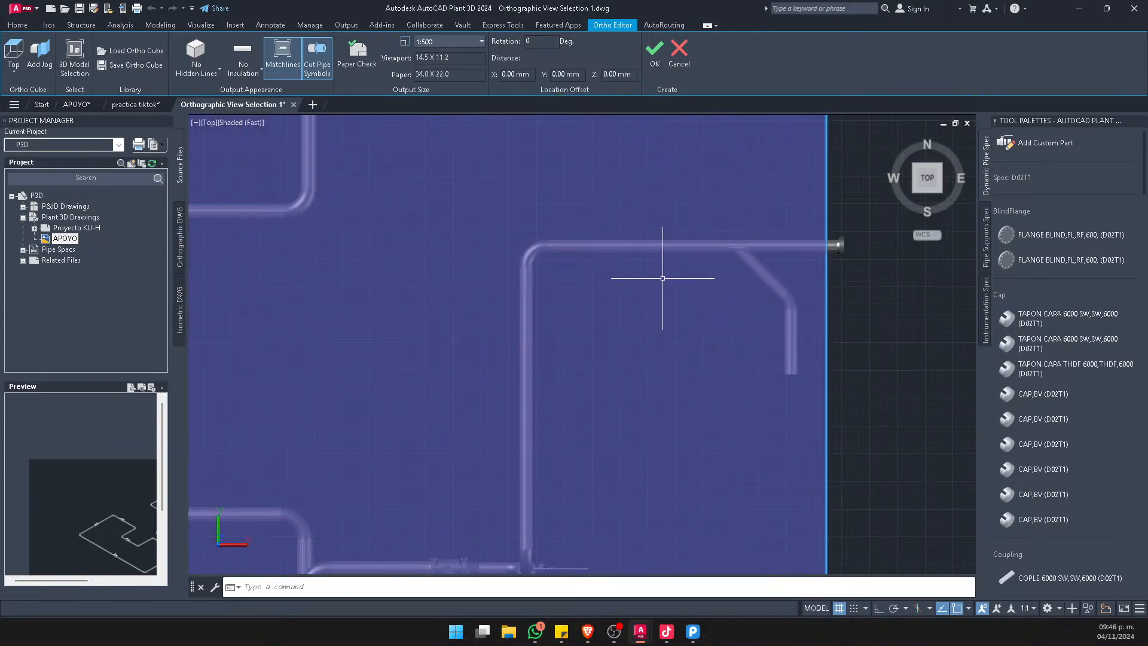
{"action": "scroll", "coordinate": [658, 287], "scroll_direction": "down", "scroll_amount": 4}
{"action": "left_click", "coordinate": [662, 375]}
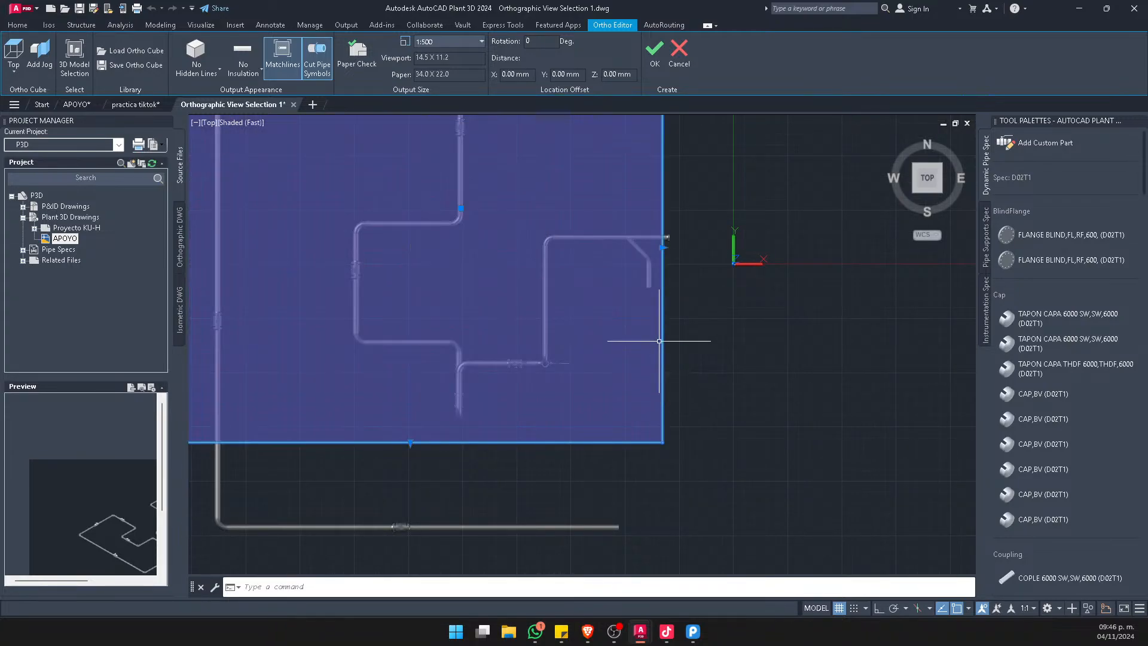
{"action": "scroll", "coordinate": [648, 249], "scroll_direction": "up", "scroll_amount": 4}
{"action": "left_click", "coordinate": [682, 243]}
{"action": "left_click", "coordinate": [688, 245]}
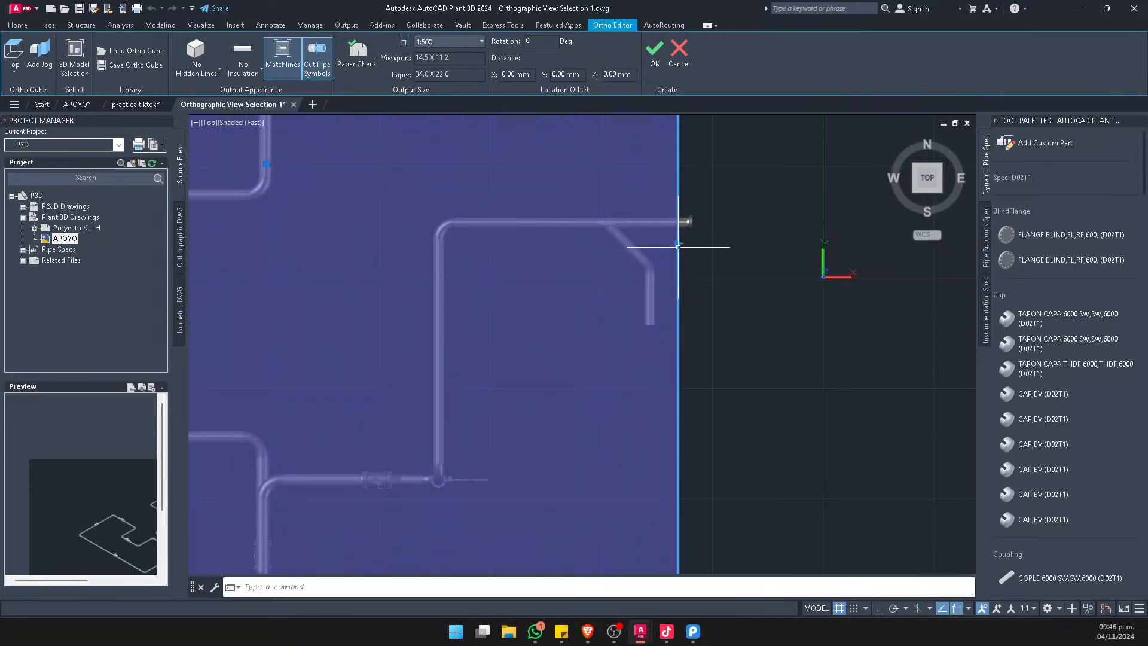
{"action": "left_click", "coordinate": [678, 247]}
{"action": "left_click", "coordinate": [617, 243]}
{"action": "left_click", "coordinate": [618, 245]}
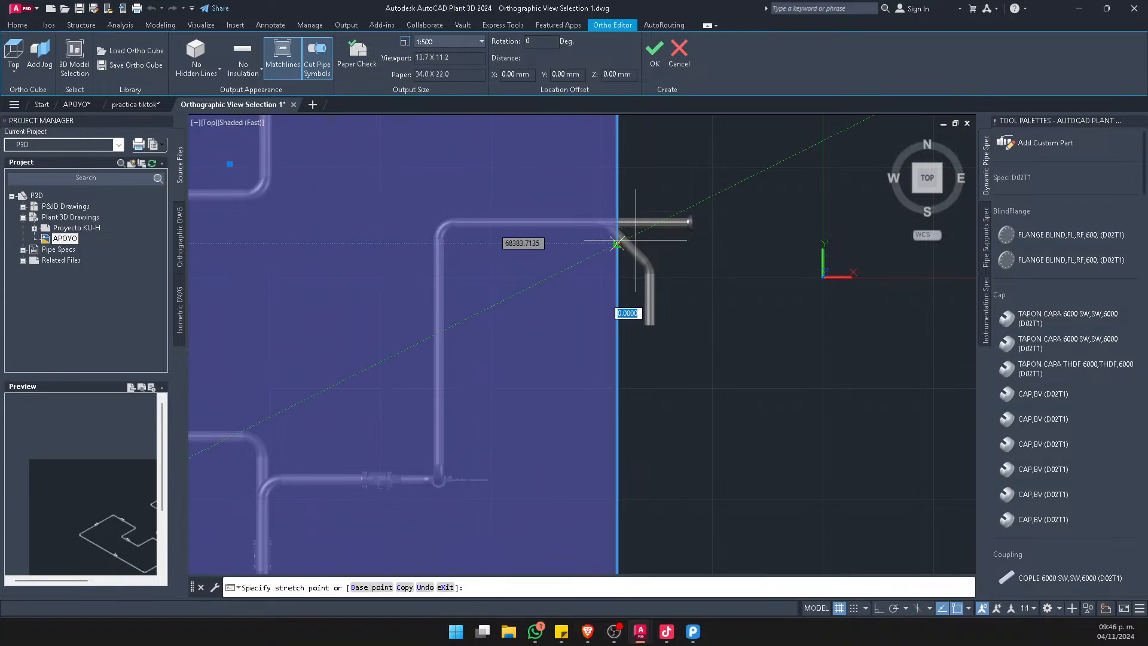
{"action": "left_click", "coordinate": [735, 243]}
Add a box-shaped jog at the southeast vertical edge of the ortho cube
{"action": "scroll", "coordinate": [680, 216], "scroll_direction": "down", "scroll_amount": 2}
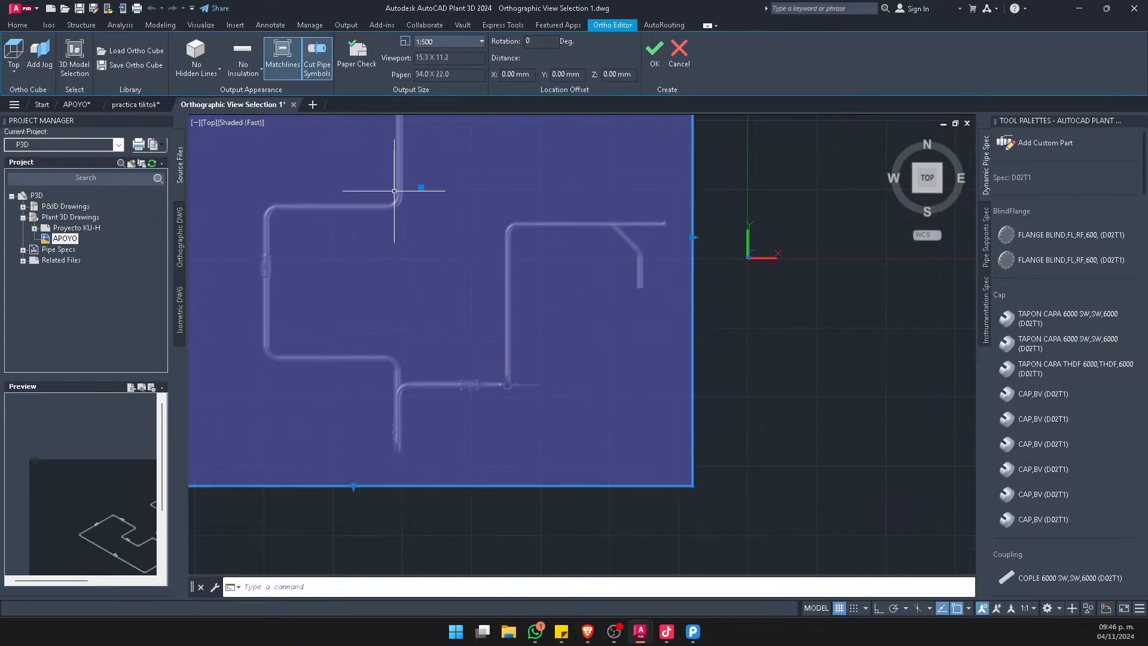
{"action": "left_click", "coordinate": [40, 55]}
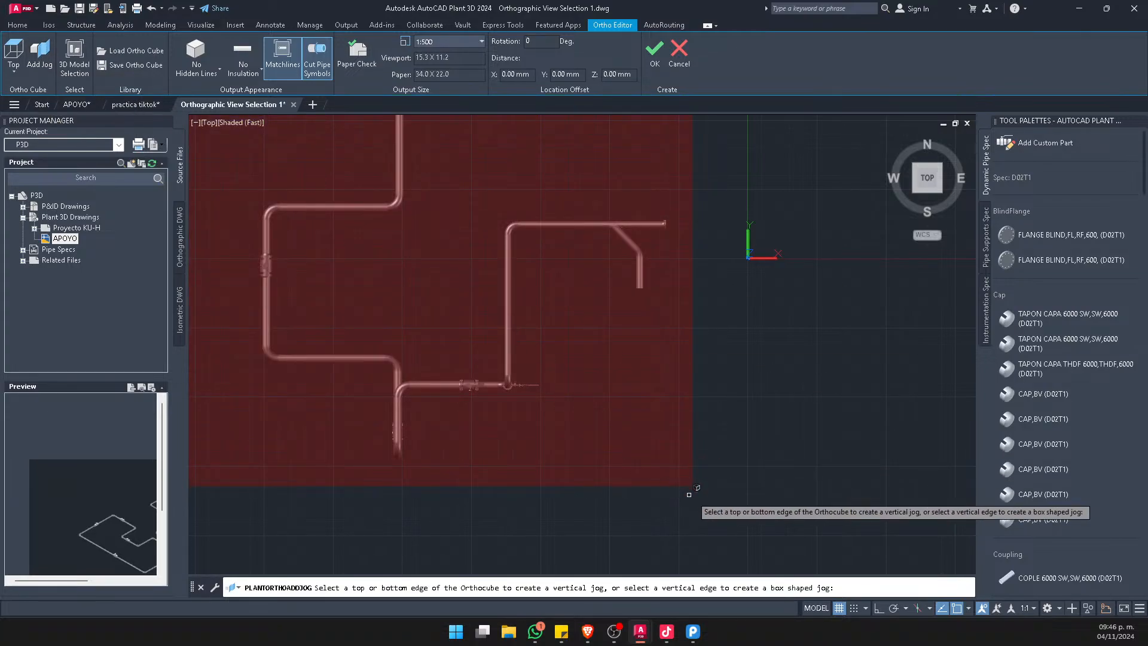
{"action": "scroll", "coordinate": [695, 485], "scroll_direction": "up", "scroll_amount": 2}
{"action": "left_click", "coordinate": [692, 479]}
{"action": "scroll", "coordinate": [686, 476], "scroll_direction": "up", "scroll_amount": 5}
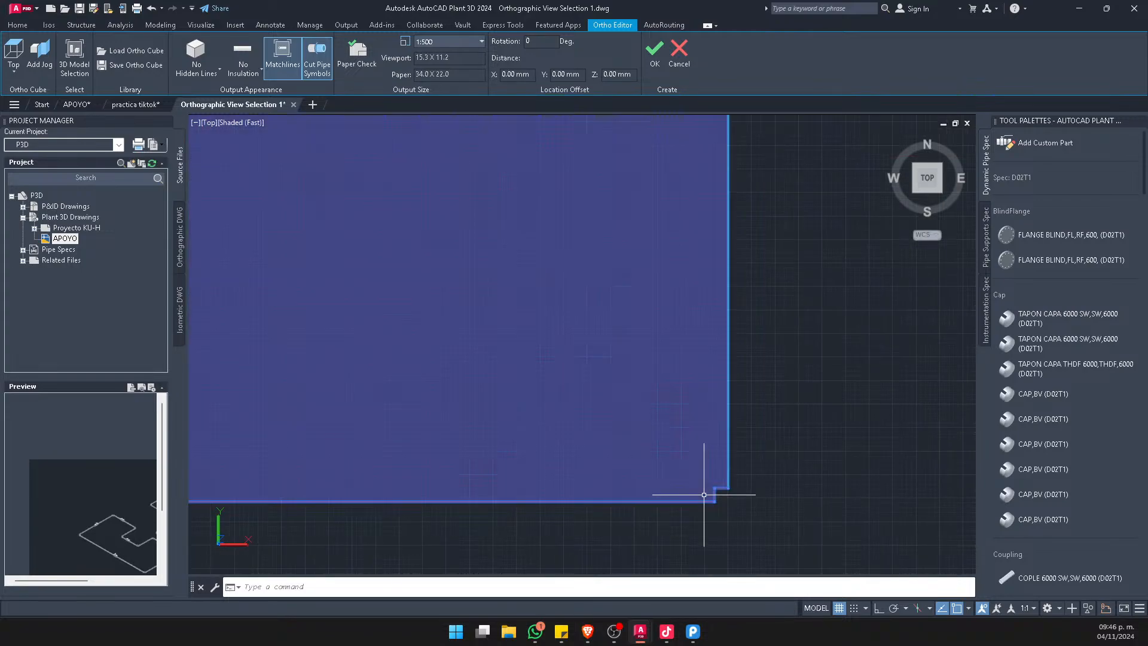
Enlarge the southeast jog by stretching its horizontal edge north and its vertical edge west
{"action": "left_click", "coordinate": [721, 487]}
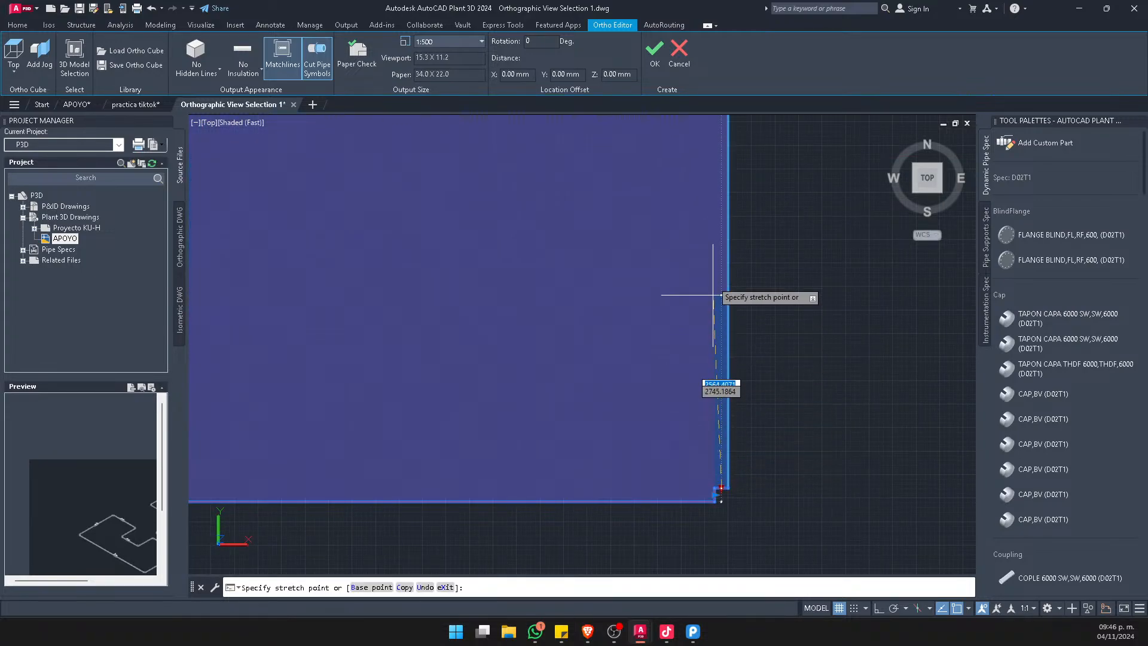
{"action": "left_click", "coordinate": [714, 219]}
{"action": "scroll", "coordinate": [716, 254], "scroll_direction": "down", "scroll_amount": 2}
{"action": "left_click", "coordinate": [716, 323]}
{"action": "left_click", "coordinate": [479, 319]}
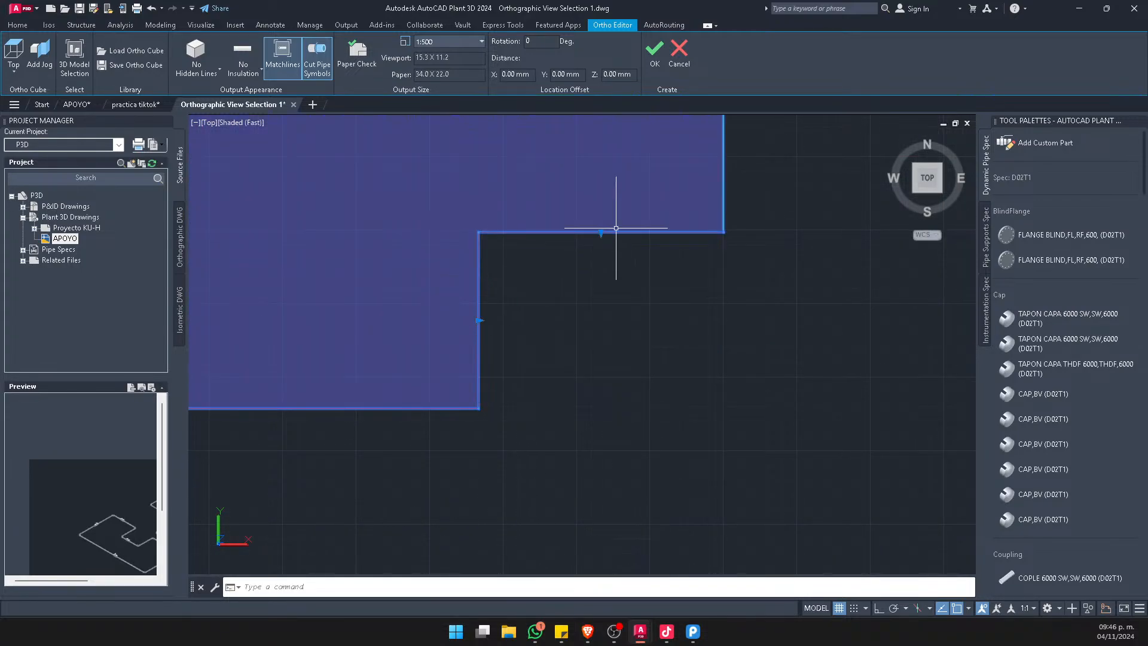
Stretch the jog further north and west until the angled branch and its vertical leg lie outside the ortho cube
{"action": "scroll", "coordinate": [616, 230], "scroll_direction": "down", "scroll_amount": 5}
{"action": "middle_click_drag", "start_coordinate": [647, 217], "coordinate": [659, 459]}
{"action": "left_click", "coordinate": [624, 472]}
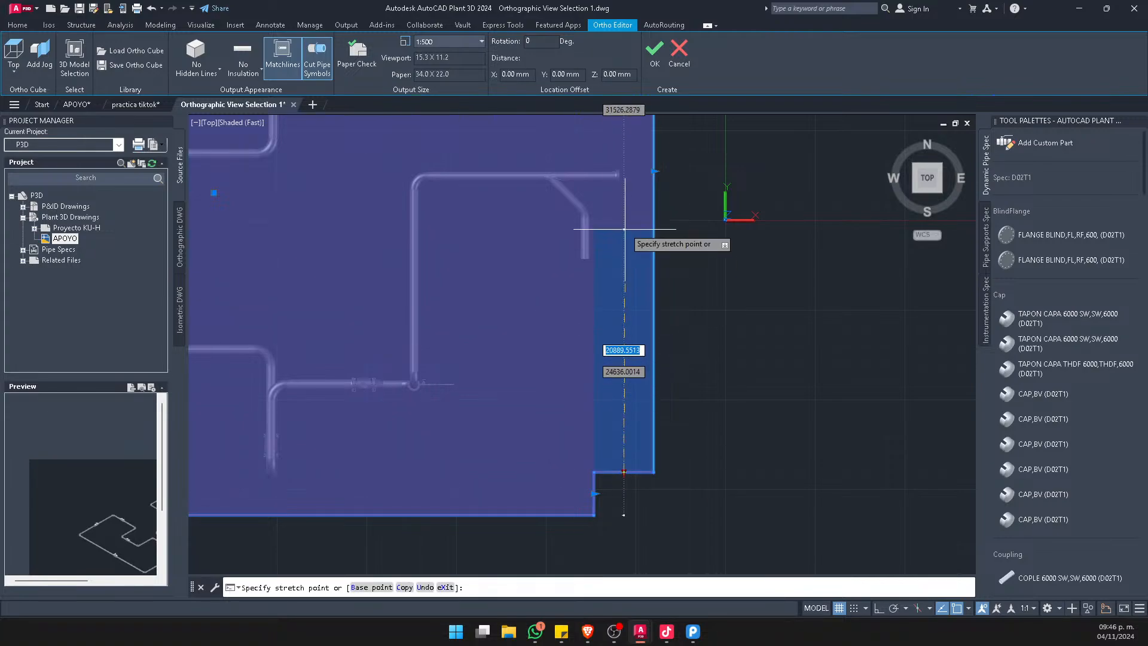
{"action": "left_click", "coordinate": [624, 203]}
{"action": "left_click", "coordinate": [595, 359]}
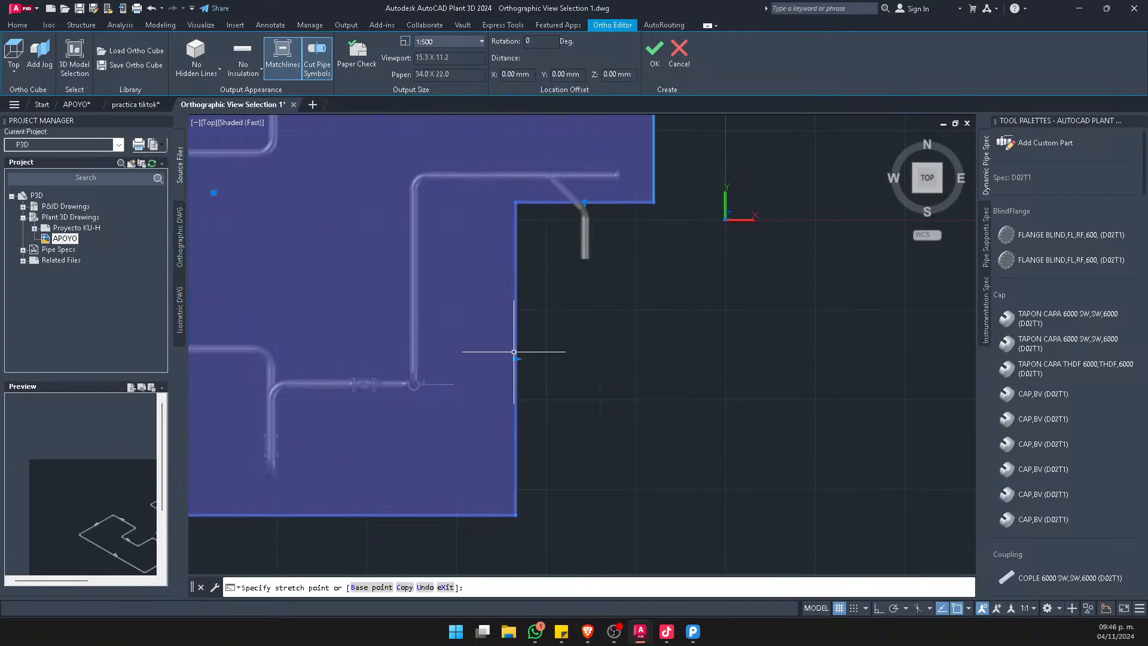
{"action": "left_click", "coordinate": [515, 352]}
{"action": "scroll", "coordinate": [593, 150], "scroll_direction": "up", "scroll_amount": 3}
{"action": "left_click", "coordinate": [577, 259]}
{"action": "left_click", "coordinate": [589, 218]}
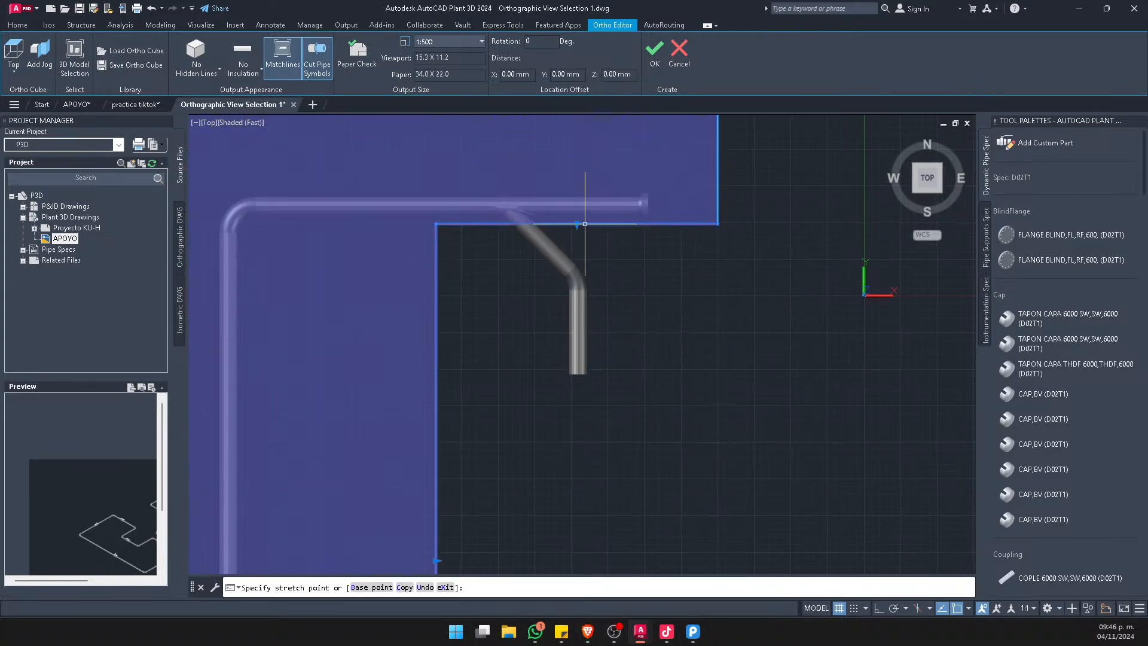
{"action": "scroll", "coordinate": [590, 256], "scroll_direction": "down", "scroll_amount": 2}
{"action": "scroll", "coordinate": [532, 367], "scroll_direction": "down", "scroll_amount": 2}
{"action": "scroll", "coordinate": [534, 392], "scroll_direction": "down", "scroll_amount": 4}
{"action": "type", "text": "cc"}
{"action": "key", "text": "space"}
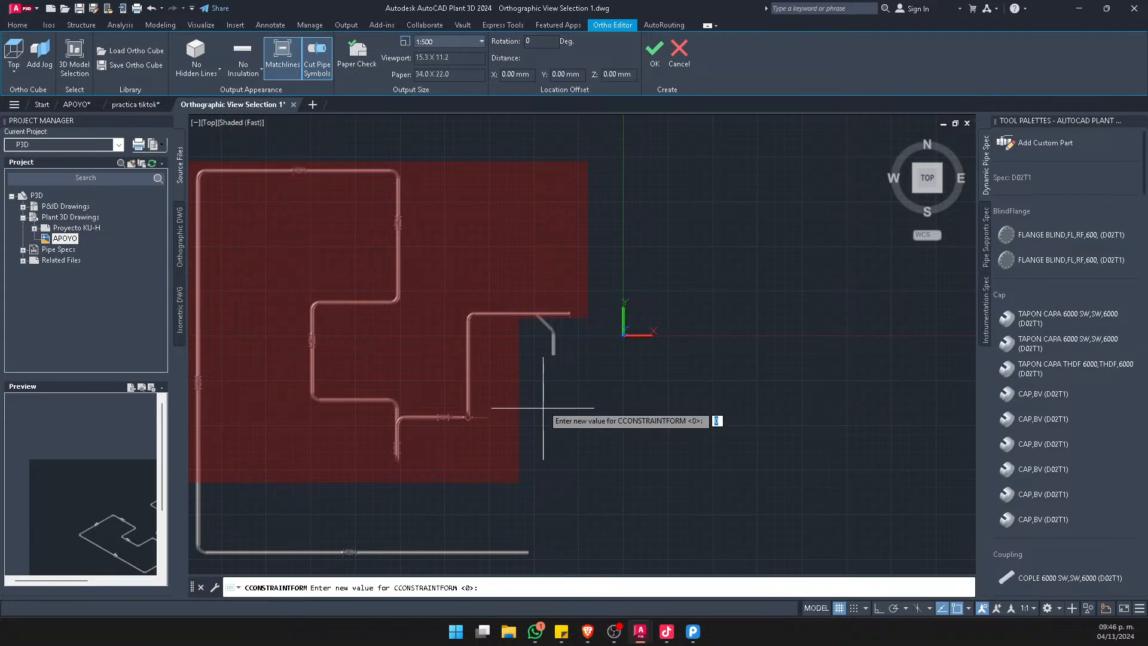
{"action": "scroll", "coordinate": [537, 395], "scroll_direction": "up", "scroll_amount": 3}
{"action": "key", "text": "Escape"}
Draw a circle over the jog's vertical edge, just east of the vertical pipe
{"action": "type", "text": "c"}
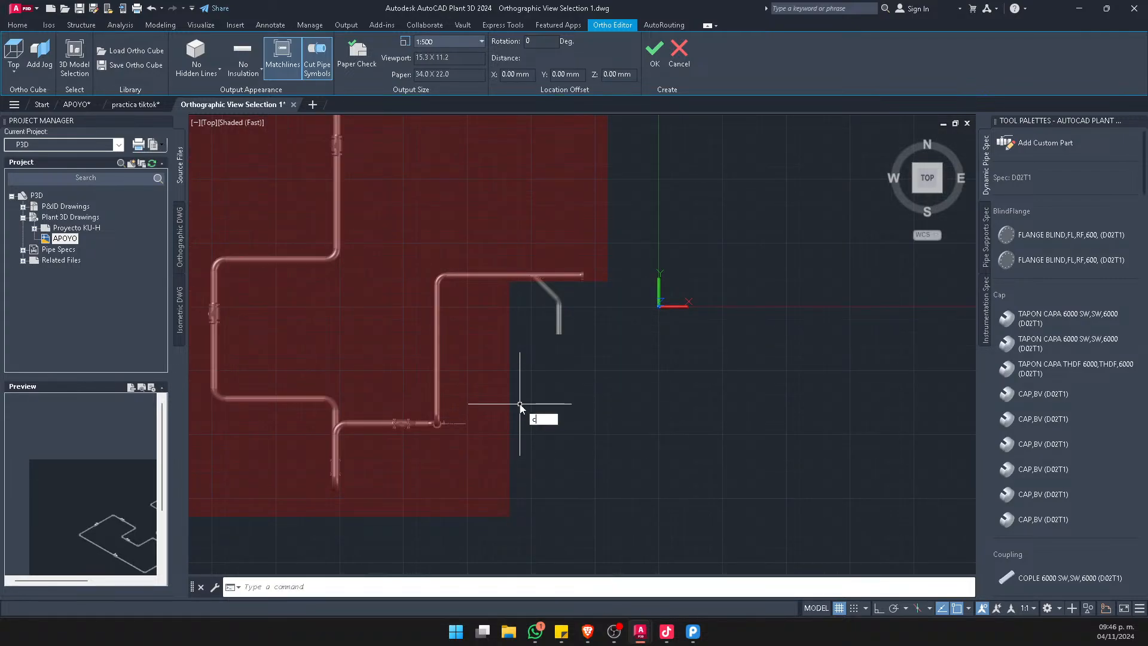
{"action": "type", "text": "i"}
{"action": "key", "text": "space"}
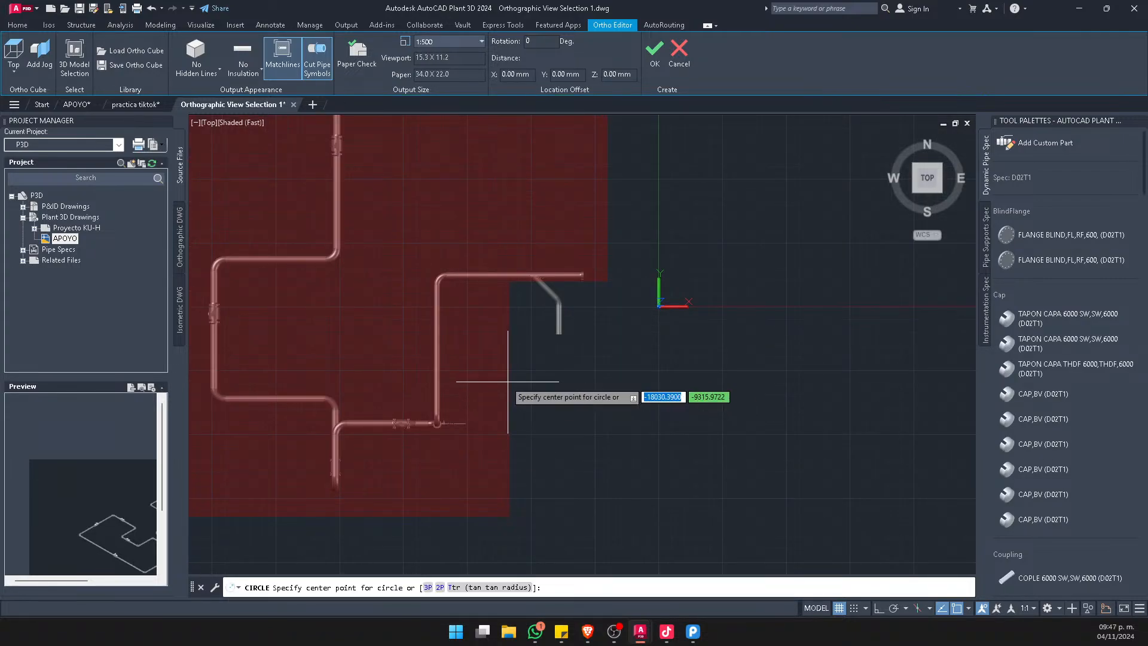
{"action": "left_click", "coordinate": [500, 381]}
{"action": "scroll", "coordinate": [502, 403], "scroll_direction": "up", "scroll_amount": 2}
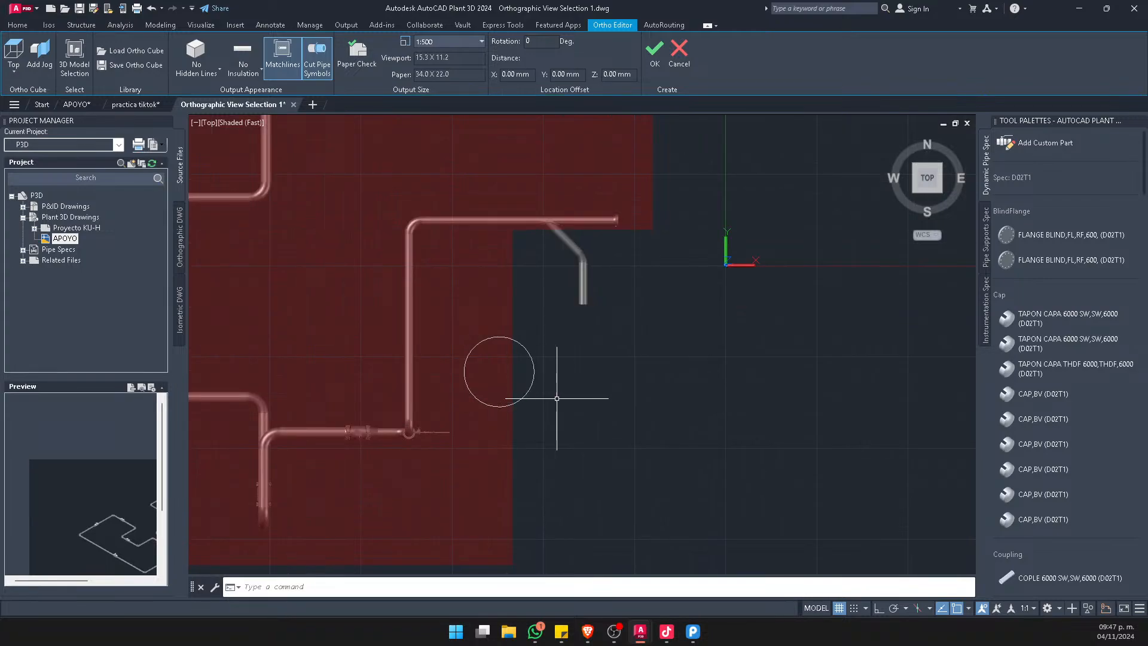
Copy the circle to a spot near the south edge of the ortho cube, below the pipe run
{"action": "left_click", "coordinate": [556, 397]}
{"action": "left_click", "coordinate": [525, 372]}
{"action": "type", "text": "co"}
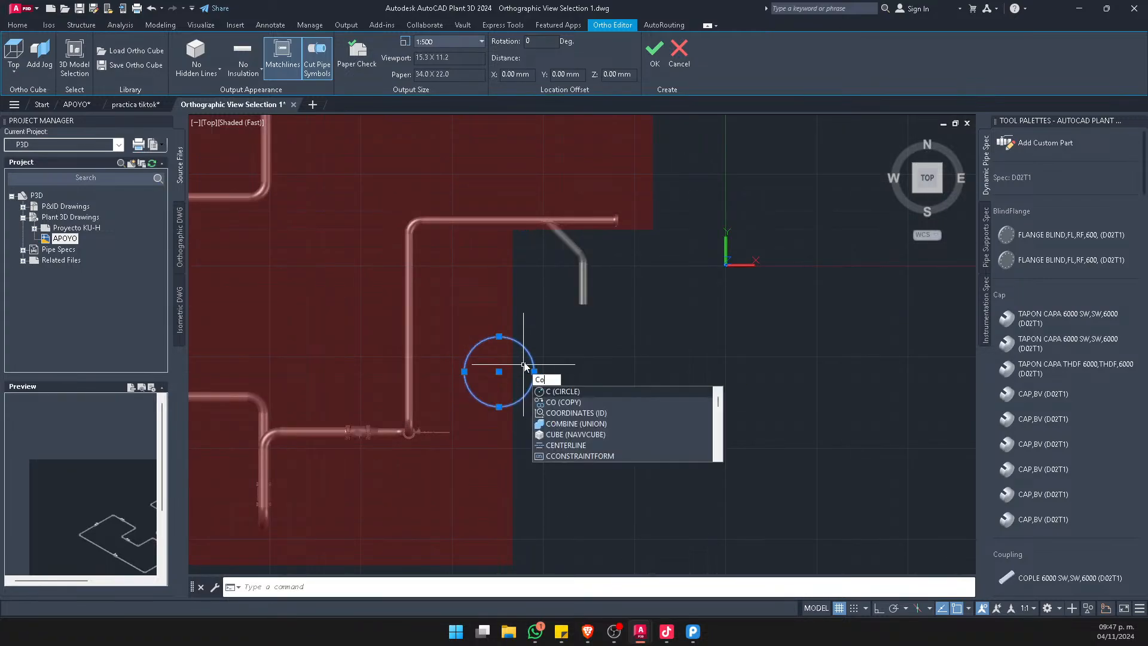
{"action": "key", "text": "space"}
{"action": "left_click", "coordinate": [532, 342]}
{"action": "scroll", "coordinate": [534, 343], "scroll_direction": "down", "scroll_amount": 4}
{"action": "left_click", "coordinate": [497, 405]}
{"action": "key", "text": "Escape"}
Add a jog at the ortho cube's southeast corner, outside the lower circle
{"action": "scroll", "coordinate": [495, 407], "scroll_direction": "up", "scroll_amount": 3}
{"action": "left_click", "coordinate": [559, 434]}
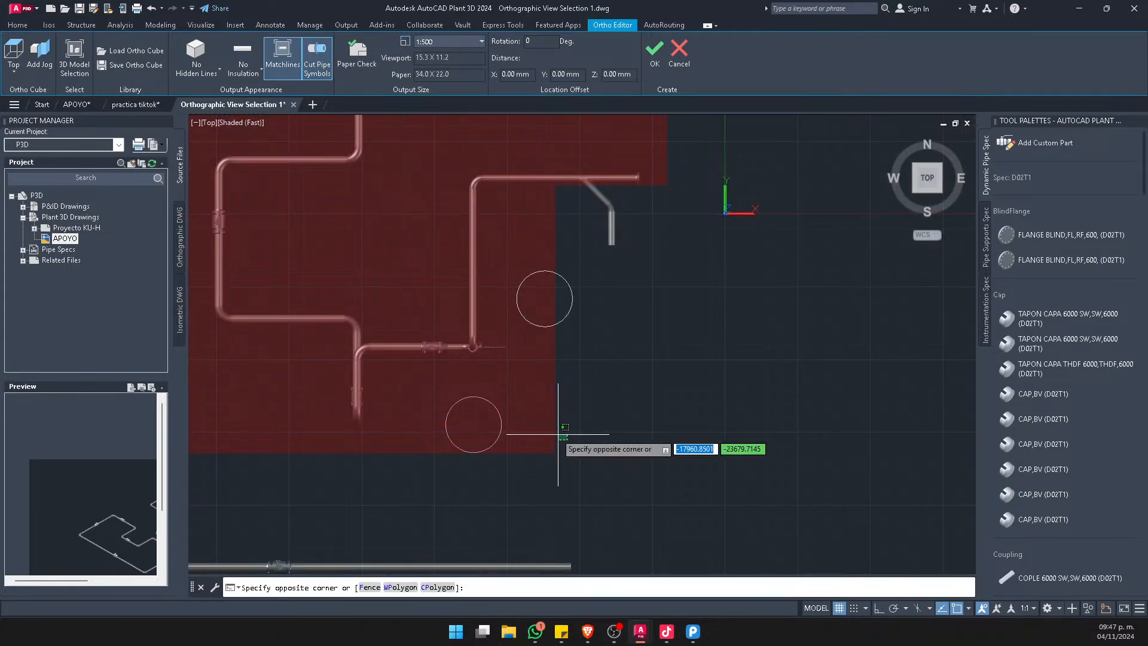
{"action": "left_click", "coordinate": [556, 434]}
{"action": "scroll", "coordinate": [551, 435], "scroll_direction": "up", "scroll_amount": 3}
{"action": "scroll", "coordinate": [546, 412], "scroll_direction": "down", "scroll_amount": 4}
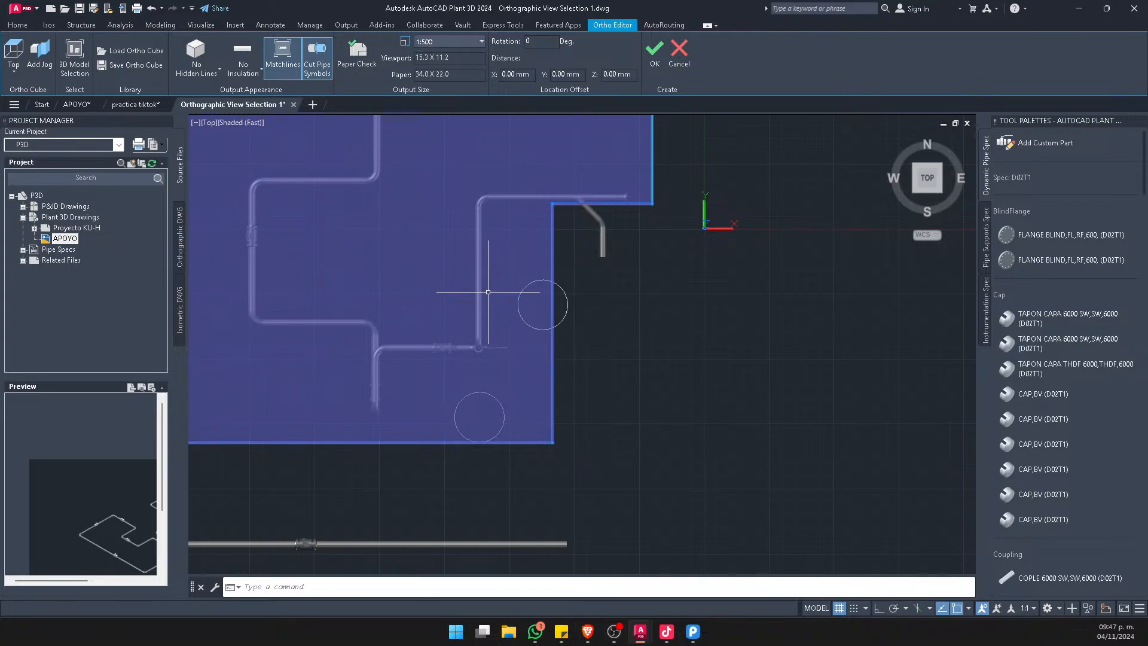
{"action": "left_click", "coordinate": [40, 54]}
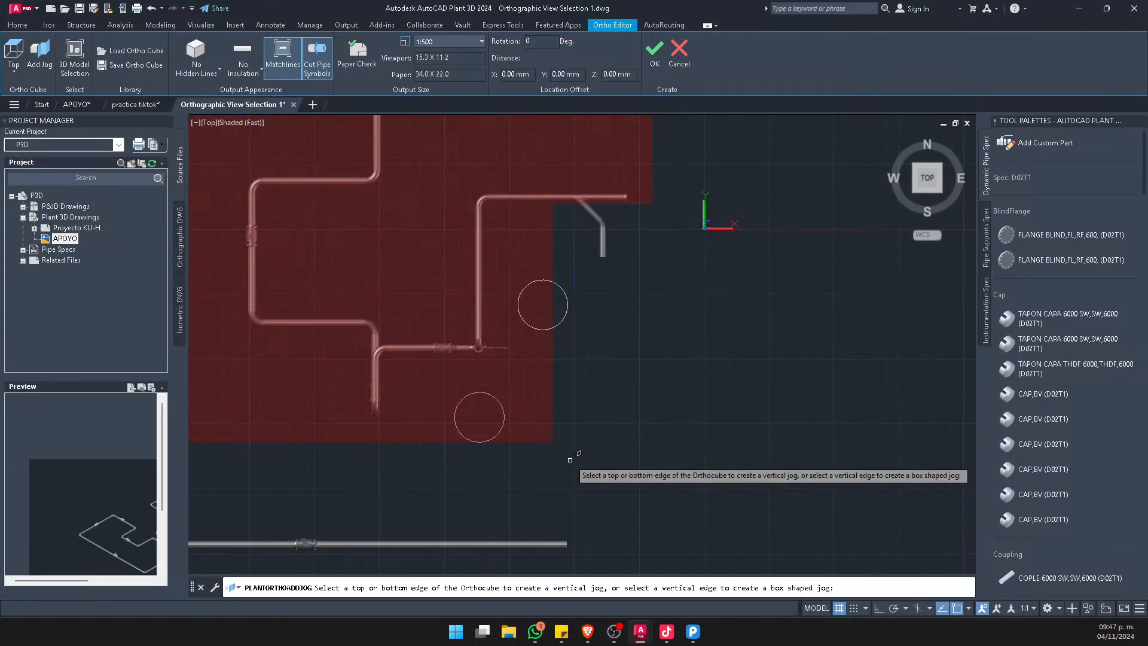
{"action": "scroll", "coordinate": [562, 451], "scroll_direction": "up", "scroll_amount": 5}
{"action": "left_click", "coordinate": [540, 414]}
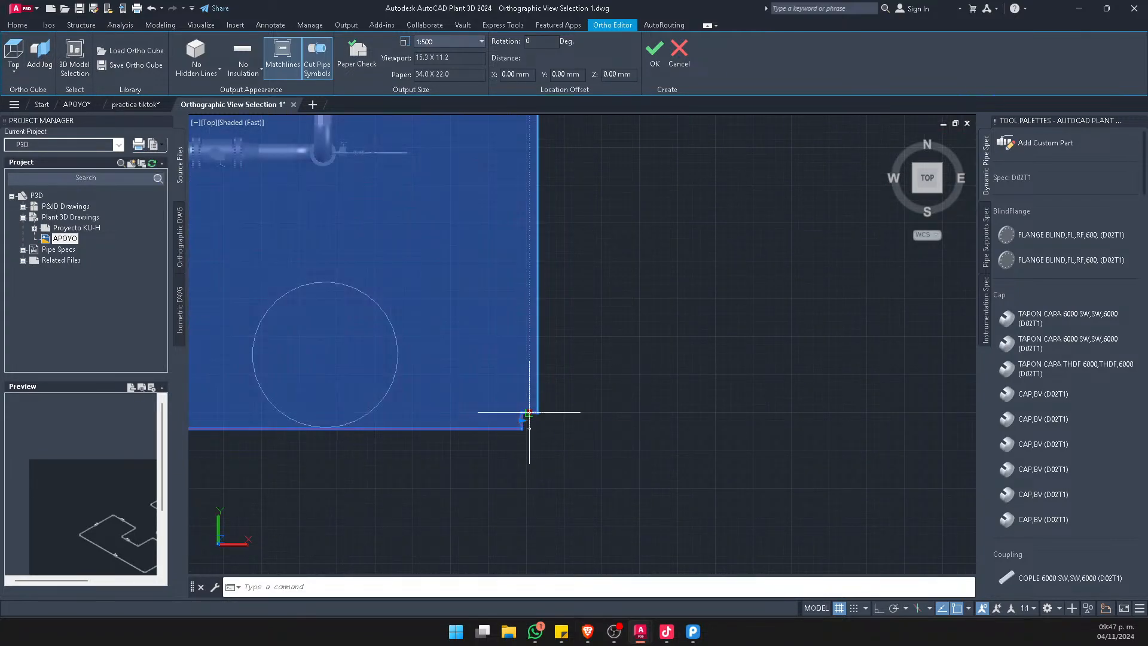
Stretch the new jog's horizontal edge north and its vertical edge west until the upper circle lies outside the ortho cube
{"action": "left_click", "coordinate": [529, 413]}
{"action": "scroll", "coordinate": [529, 412], "scroll_direction": "down", "scroll_amount": 4}
{"action": "left_click", "coordinate": [534, 226]}
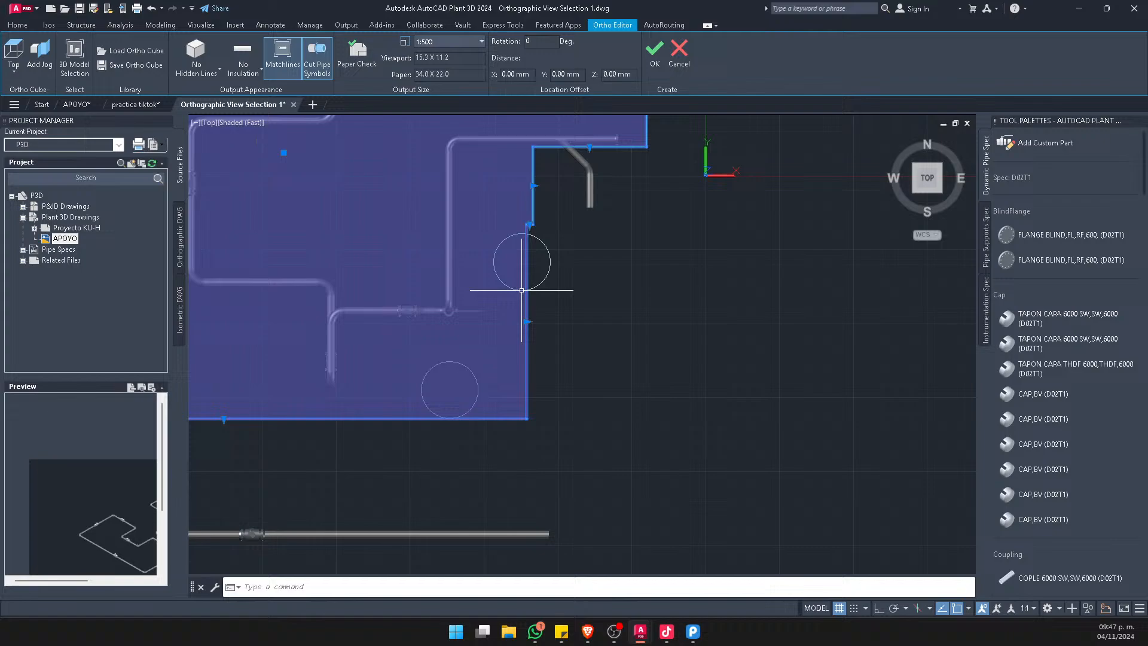
{"action": "left_click", "coordinate": [527, 325]}
{"action": "left_click", "coordinate": [482, 322]}
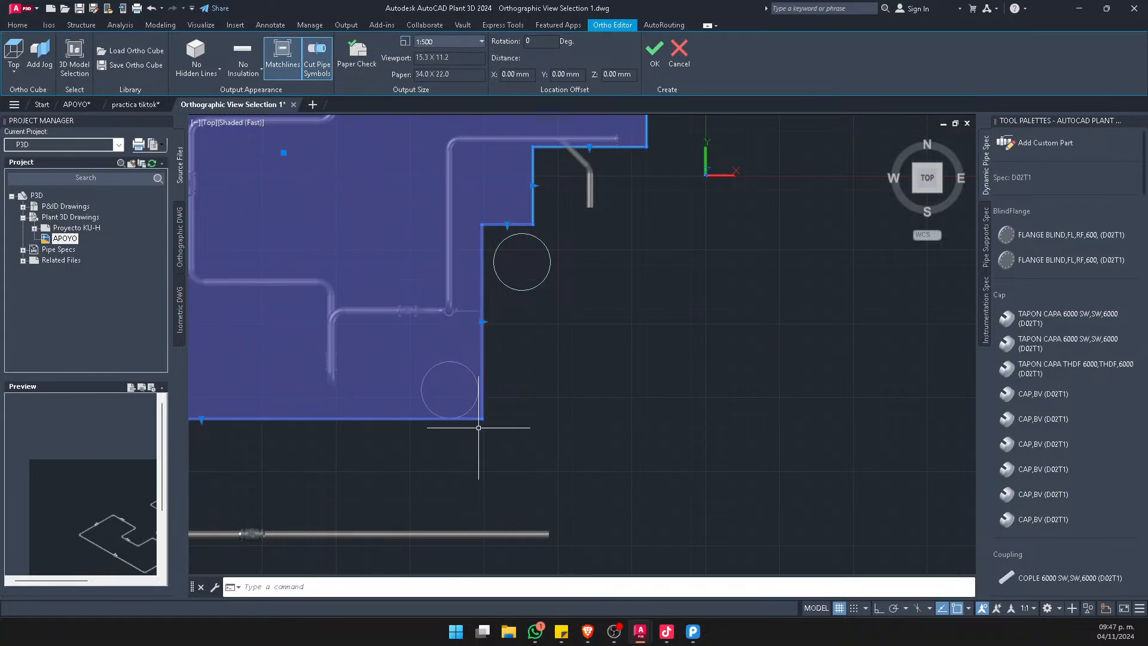
{"action": "key", "text": "Escape"}
Add another jog at the ortho cube's south corner, just east of the lower circle
{"action": "scroll", "coordinate": [483, 417], "scroll_direction": "up", "scroll_amount": 3}
{"action": "middle_click_drag", "start_coordinate": [487, 305], "coordinate": [639, 347]}
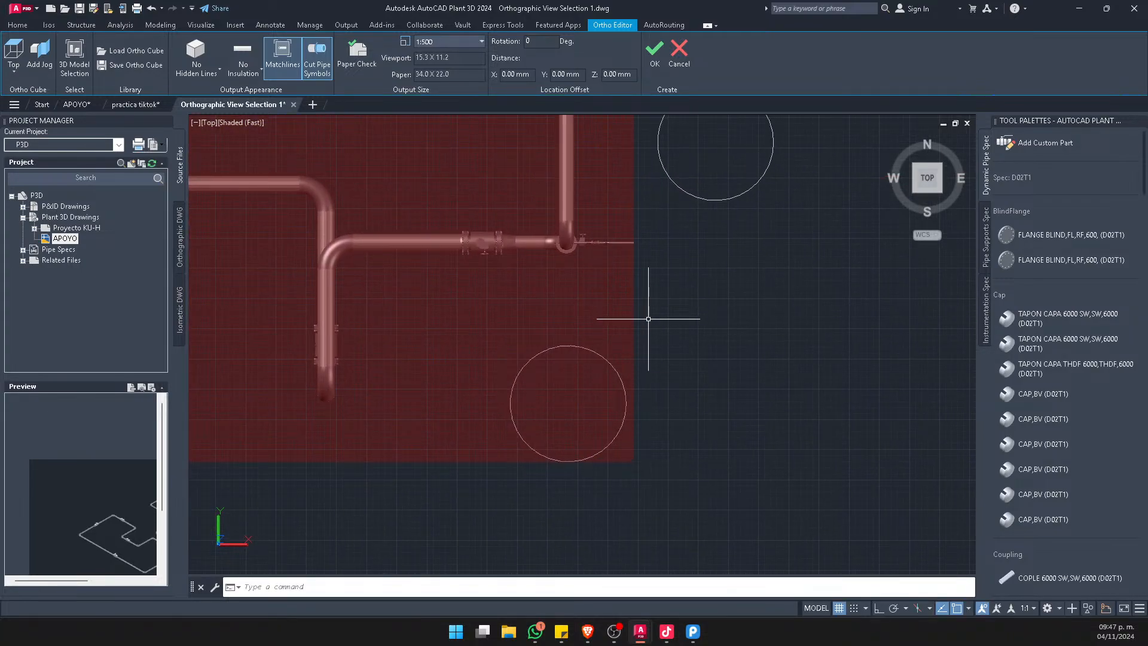
{"action": "left_click", "coordinate": [549, 387]}
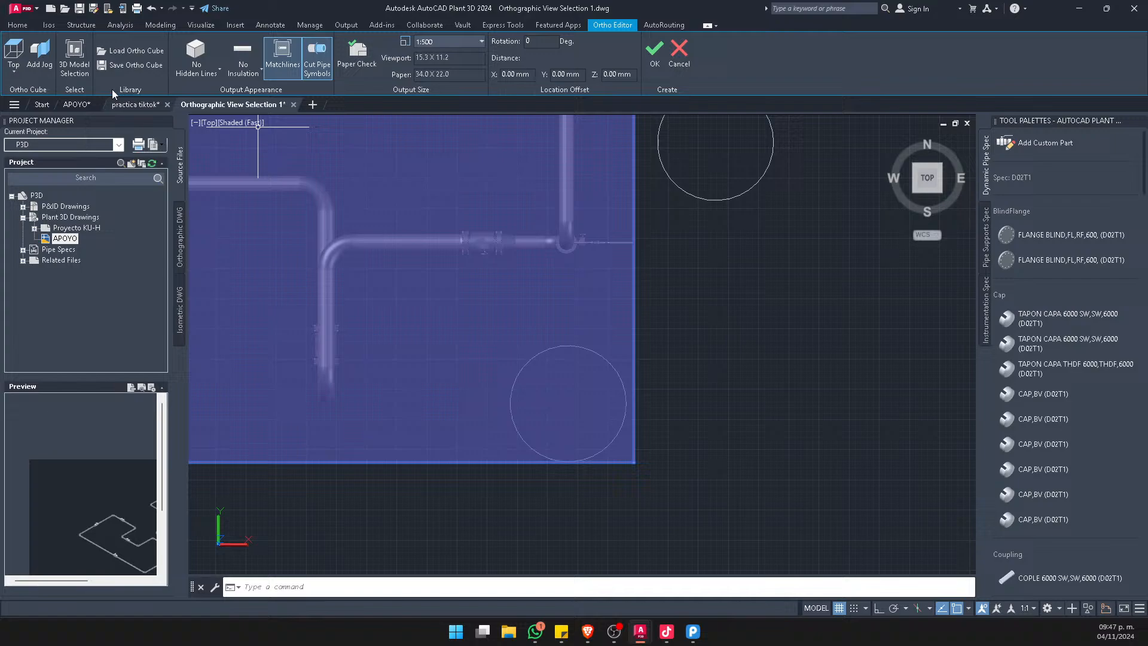
{"action": "left_click", "coordinate": [39, 54]}
{"action": "left_click", "coordinate": [642, 464]}
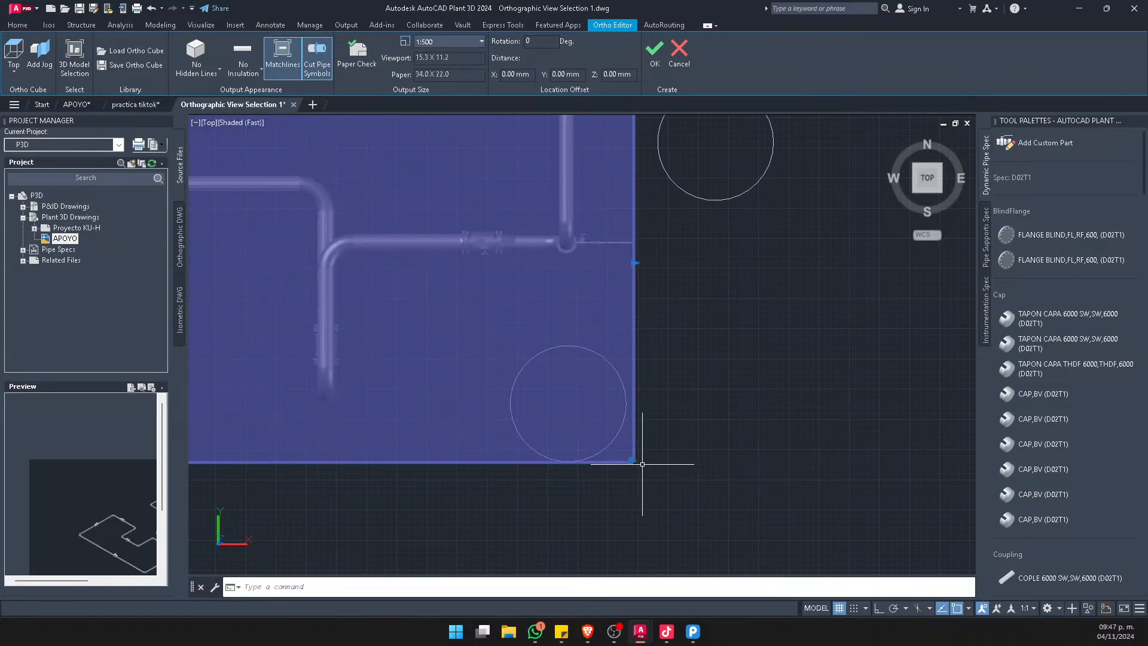
Stretch this jog's vertical edge west and its horizontal edge north until the lower circle lies outside the ortho cube
{"action": "scroll", "coordinate": [633, 463], "scroll_direction": "up", "scroll_amount": 6}
{"action": "left_click", "coordinate": [627, 464]}
{"action": "scroll", "coordinate": [627, 464], "scroll_direction": "down", "scroll_amount": 4}
{"action": "left_click", "coordinate": [383, 453]}
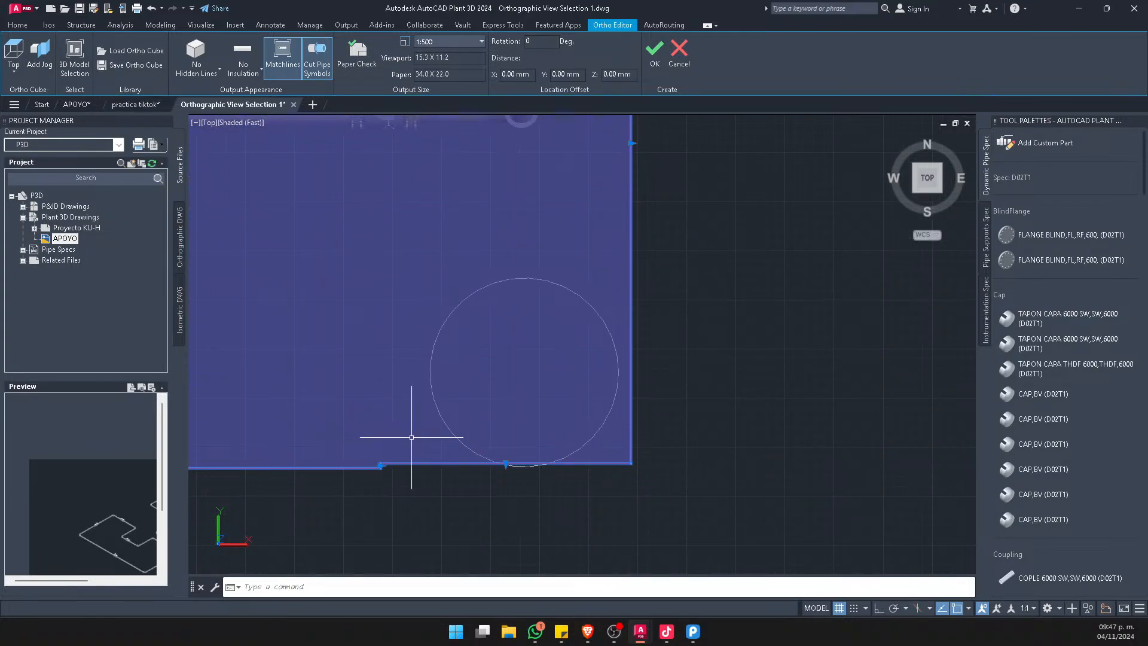
{"action": "left_click", "coordinate": [506, 463]}
{"action": "left_click", "coordinate": [493, 195]}
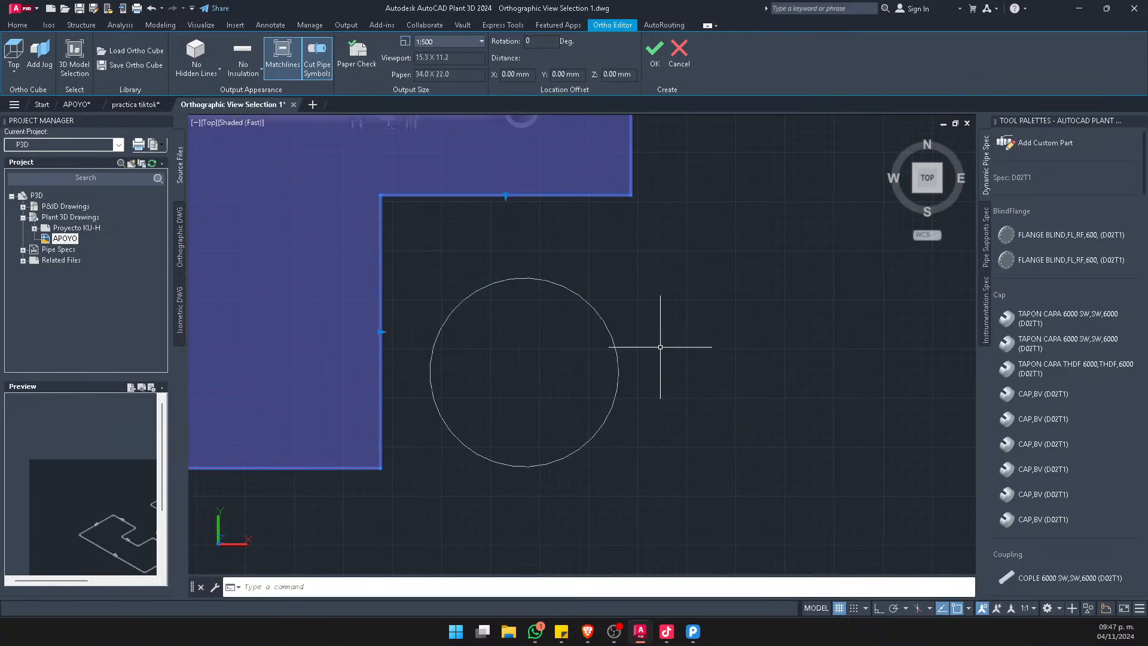
{"action": "scroll", "coordinate": [685, 358], "scroll_direction": "down", "scroll_amount": 8}
{"action": "key", "text": "Escape"}
Accept the stepped ortho cube and regenerate the top view on the practica tiktok sheet
{"action": "middle_click_drag", "start_coordinate": [732, 286], "coordinate": [659, 427]}
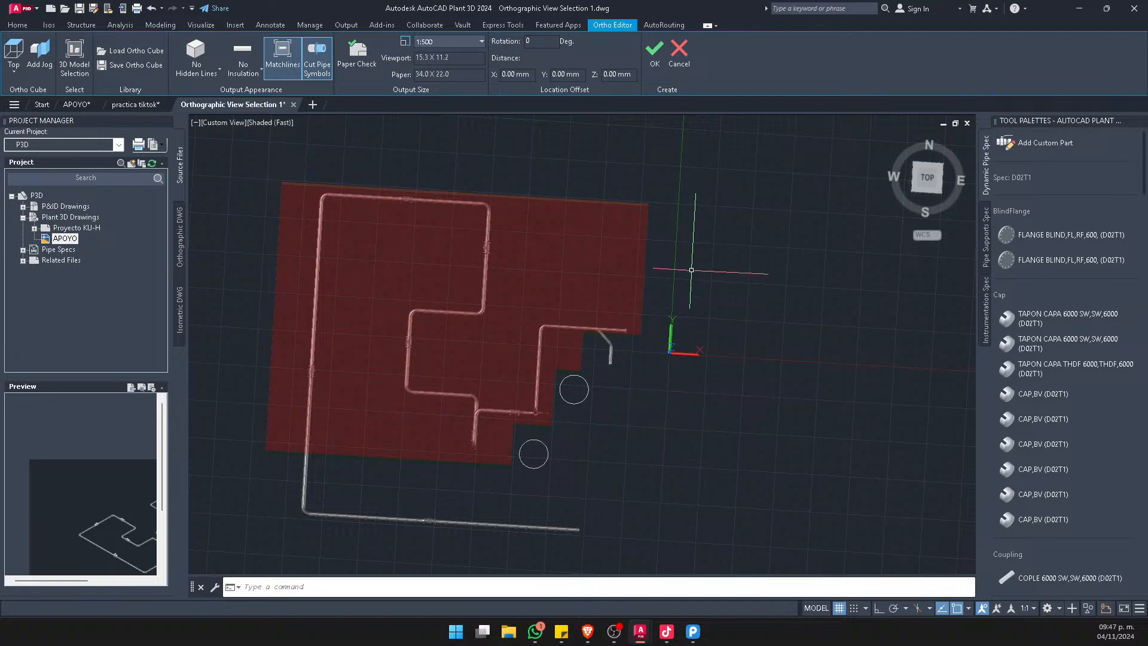
{"action": "left_click", "coordinate": [655, 54]}
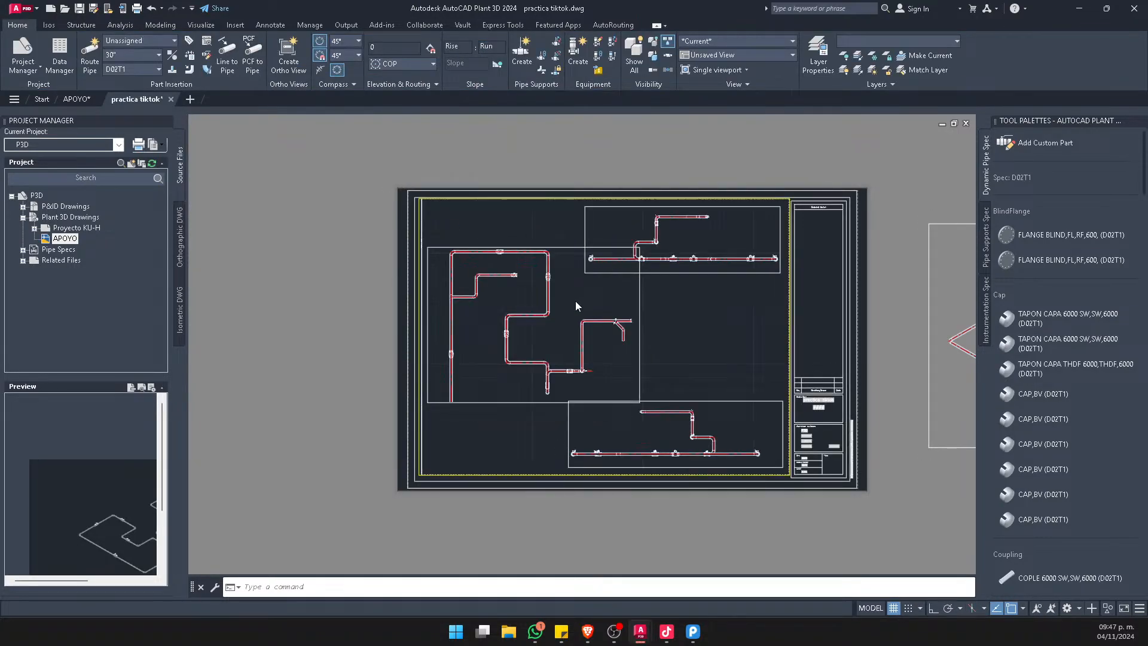
{"action": "scroll", "coordinate": [576, 308], "scroll_direction": "up", "scroll_amount": 5}
{"action": "scroll", "coordinate": [738, 242], "scroll_direction": "up", "scroll_amount": 3}
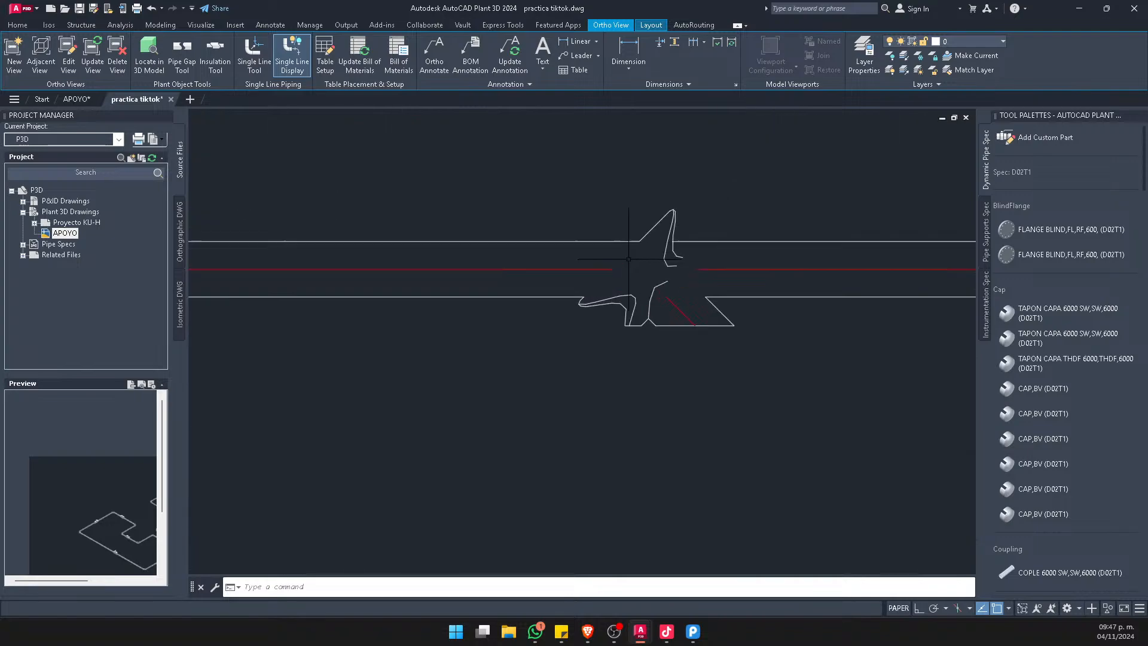
{"action": "scroll", "coordinate": [726, 351], "scroll_direction": "down", "scroll_amount": 8}
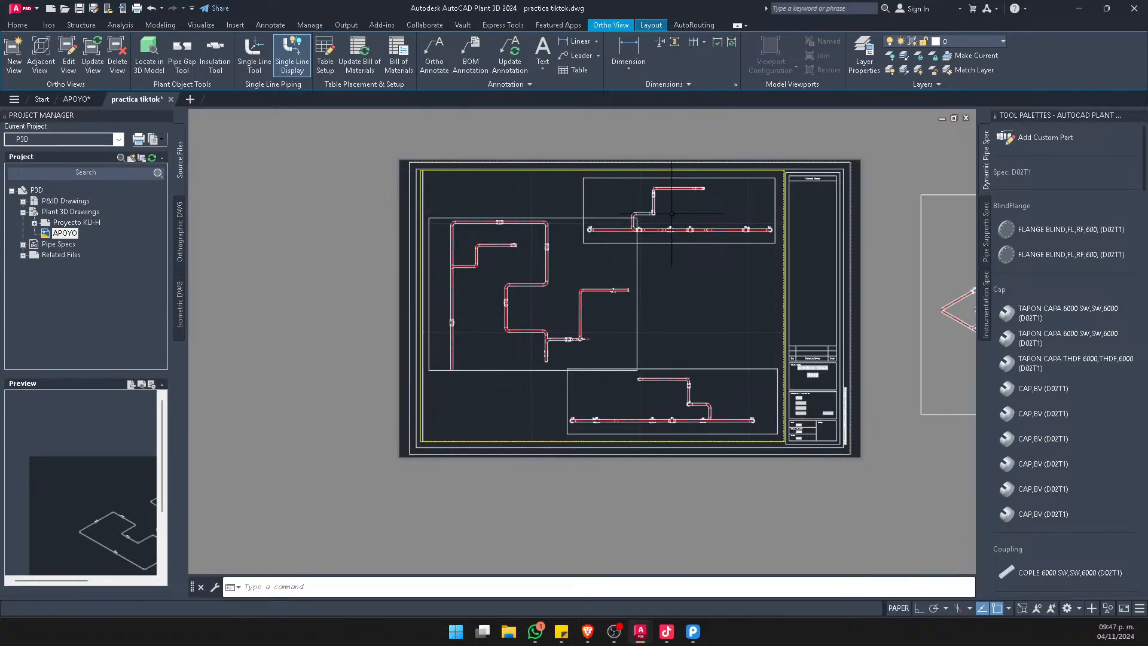
{"action": "scroll", "coordinate": [671, 213], "scroll_direction": "up", "scroll_amount": 5}
{"action": "scroll", "coordinate": [613, 215], "scroll_direction": "down", "scroll_amount": 5}
Force an update of the SW isometric view beside the sheet, although it is already up to date
{"action": "middle_click_drag", "start_coordinate": [810, 278], "coordinate": [429, 265]}
{"action": "scroll", "coordinate": [540, 281], "scroll_direction": "up", "scroll_amount": 3}
{"action": "scroll", "coordinate": [603, 293], "scroll_direction": "down", "scroll_amount": 3}
{"action": "scroll", "coordinate": [697, 264], "scroll_direction": "up", "scroll_amount": 5}
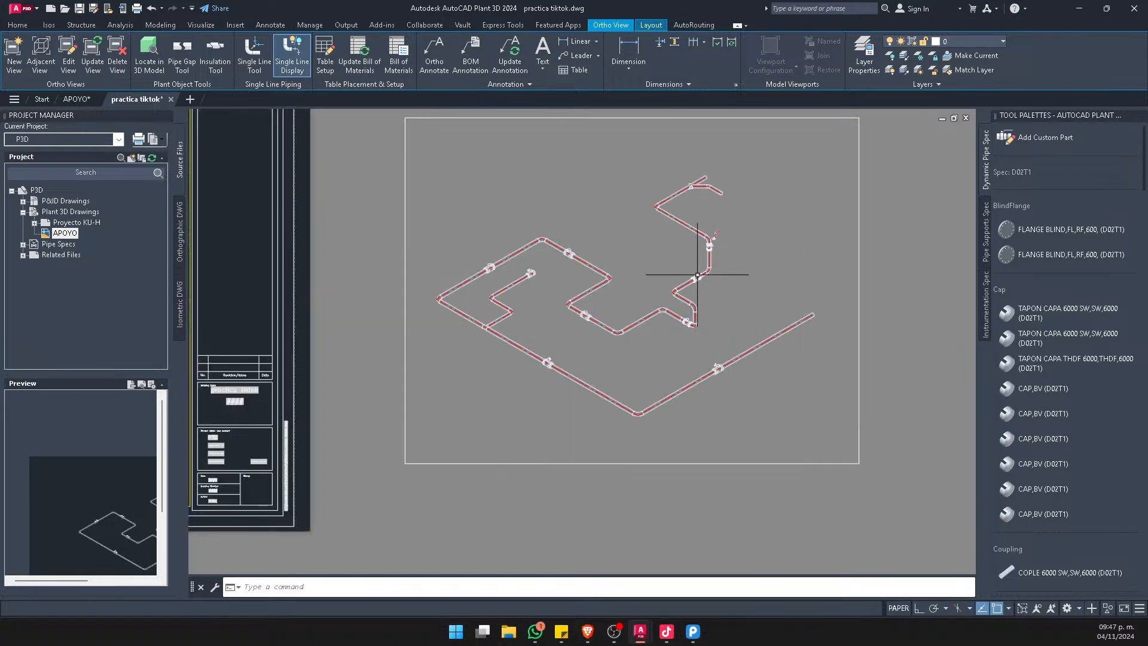
{"action": "scroll", "coordinate": [736, 272], "scroll_direction": "down", "scroll_amount": 4}
{"action": "left_click", "coordinate": [904, 394]}
{"action": "left_click", "coordinate": [769, 379]}
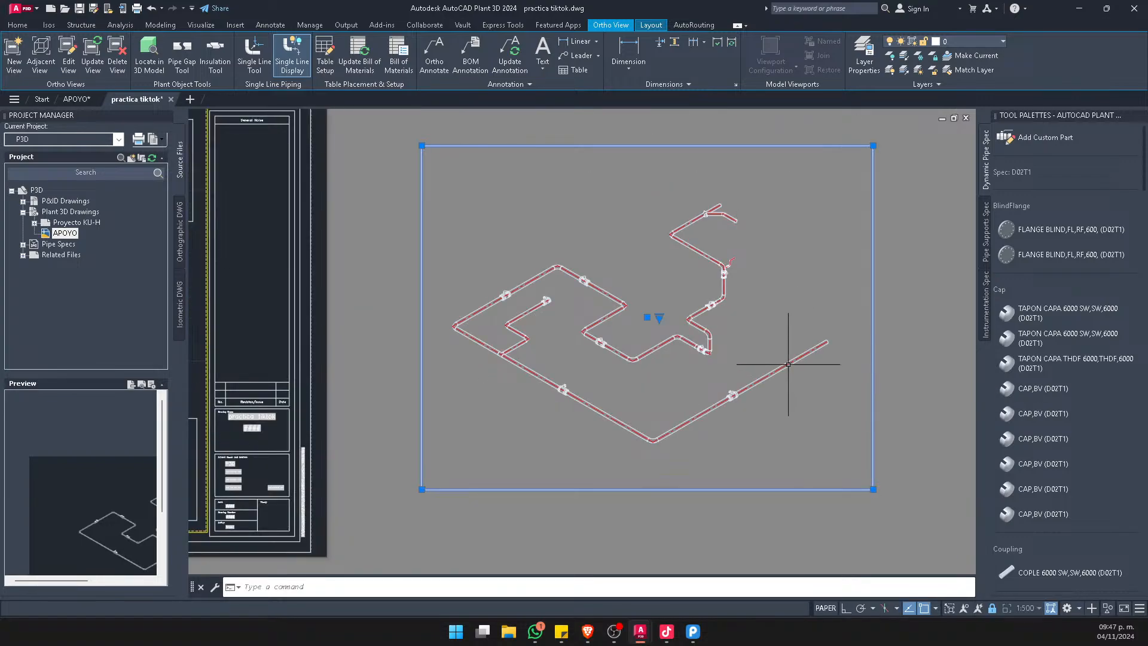
{"action": "left_click", "coordinate": [99, 64]}
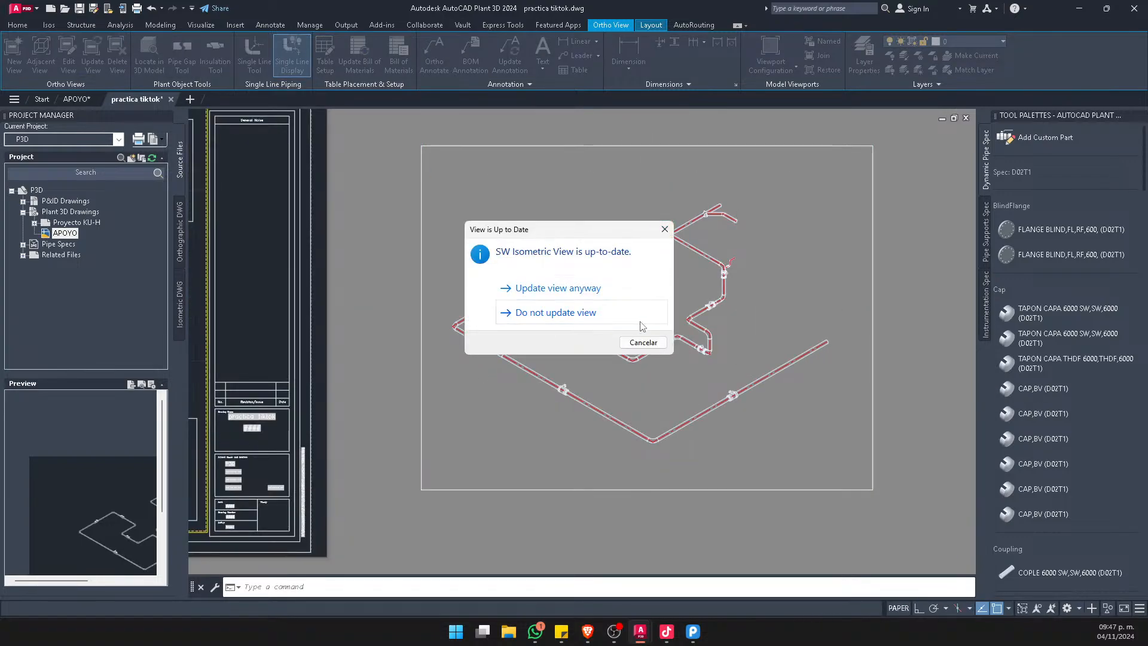
{"action": "left_click", "coordinate": [558, 288]}
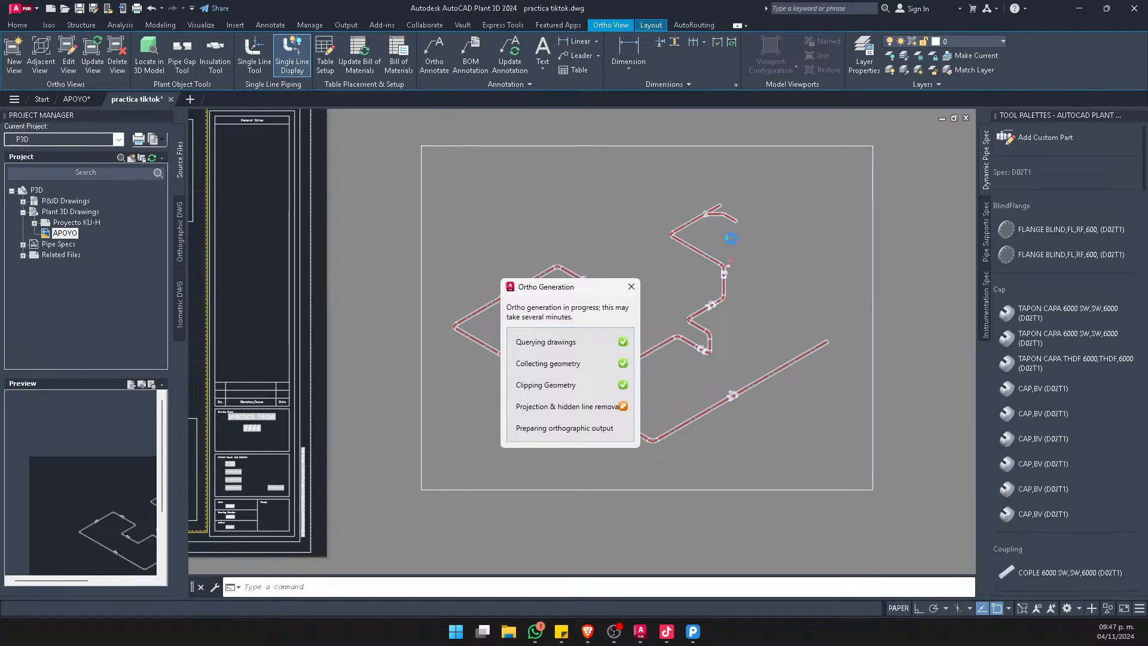
Update the top view on the sheet
{"action": "scroll", "coordinate": [759, 317], "scroll_direction": "down", "scroll_amount": 3}
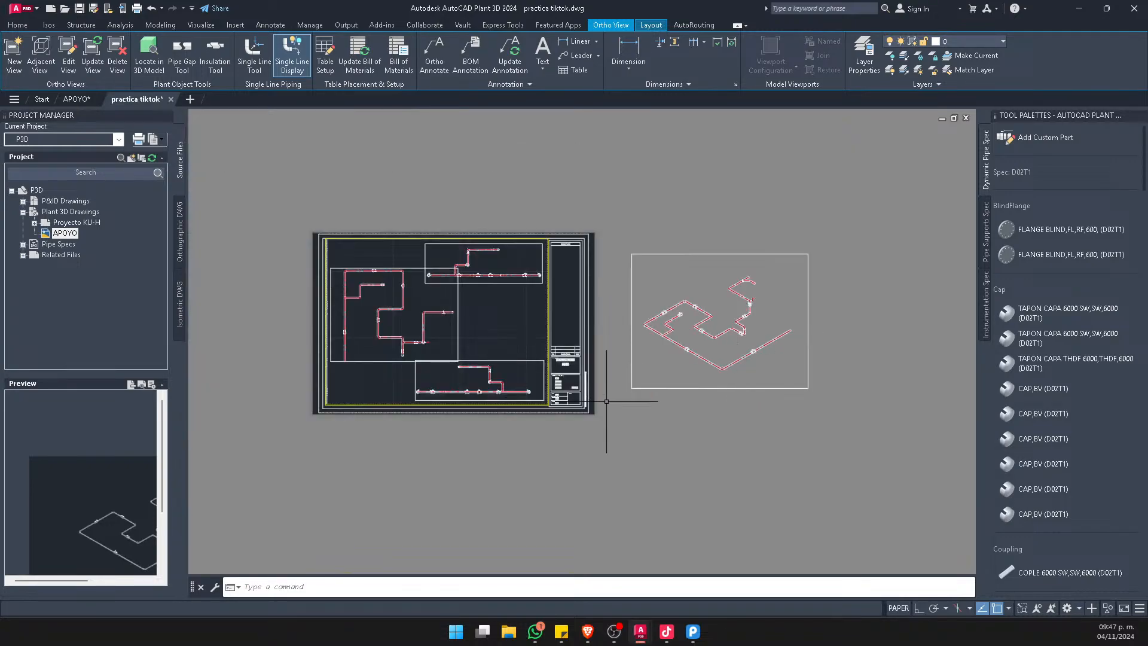
{"action": "scroll", "coordinate": [457, 329], "scroll_direction": "up", "scroll_amount": 3}
{"action": "scroll", "coordinate": [381, 381], "scroll_direction": "down", "scroll_amount": 3}
{"action": "scroll", "coordinate": [394, 379], "scroll_direction": "up", "scroll_amount": 4}
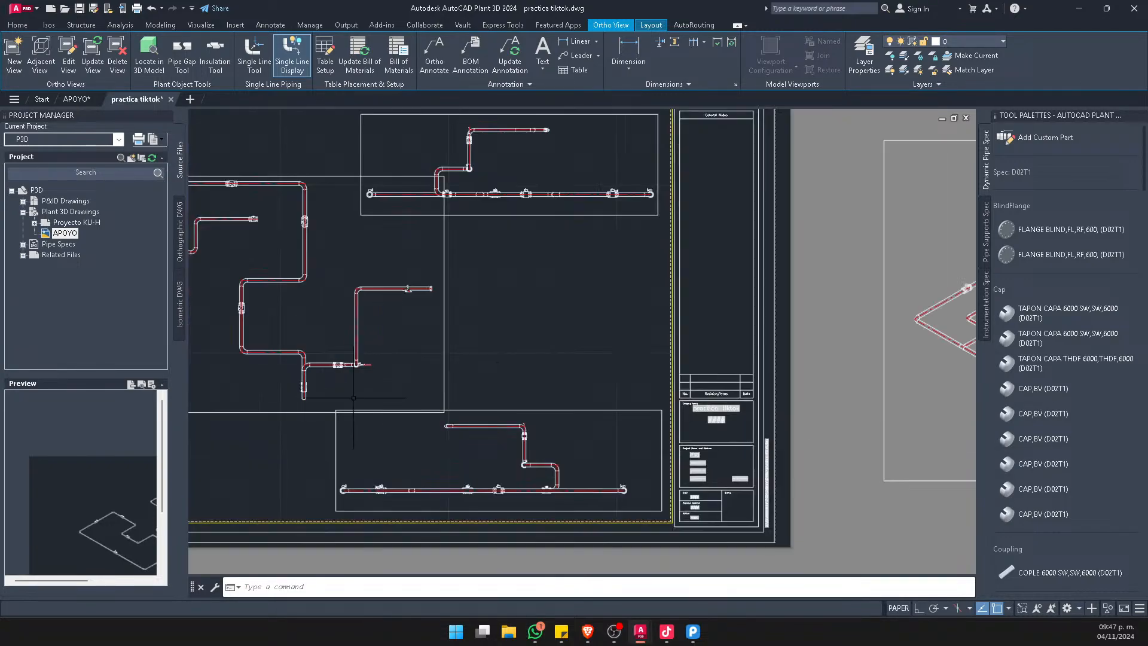
{"action": "left_click", "coordinate": [317, 412]}
{"action": "middle_click_drag", "start_coordinate": [309, 420], "coordinate": [539, 402]}
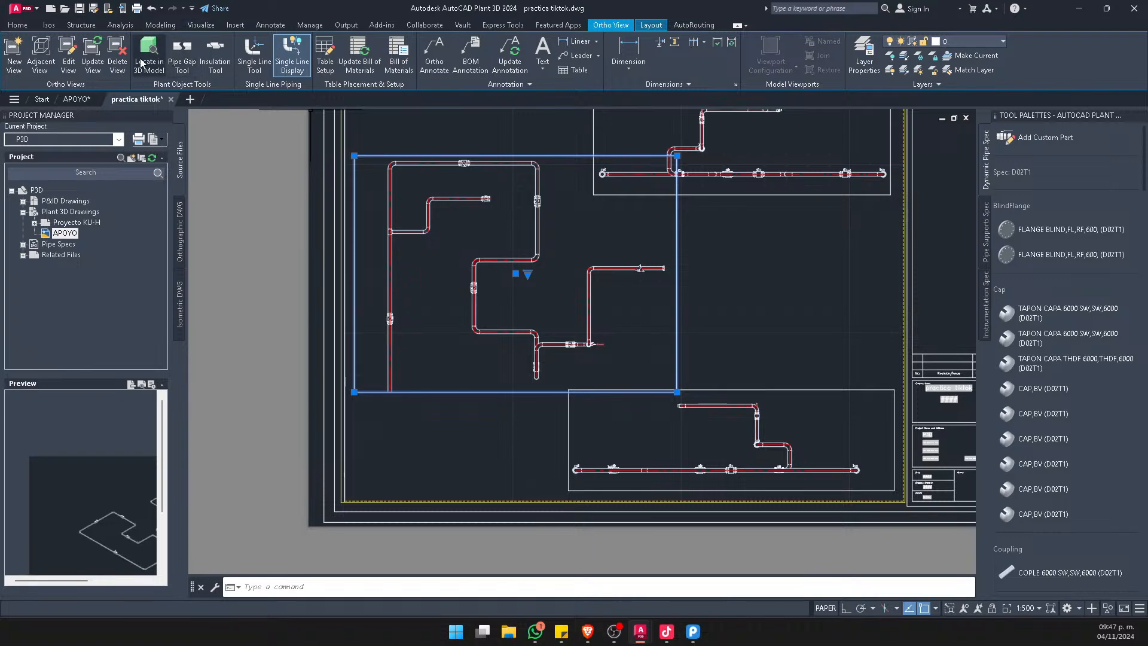
{"action": "left_click", "coordinate": [96, 58]}
{"action": "left_click", "coordinate": [540, 290]}
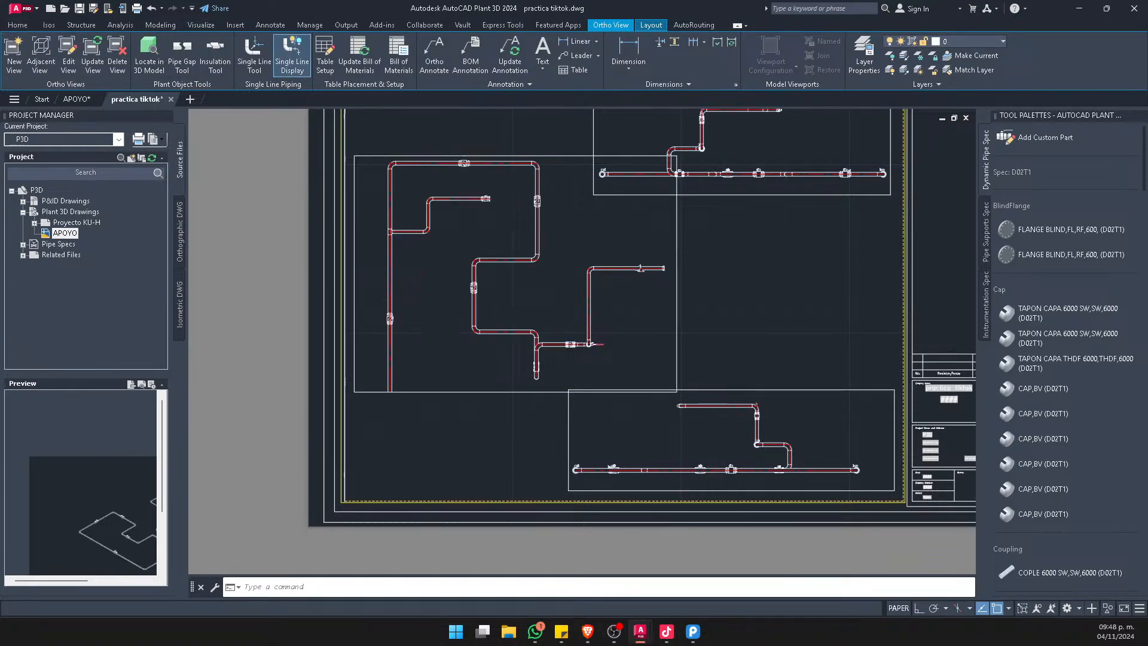
Update the lower elevation view on the sheet
{"action": "scroll", "coordinate": [554, 283], "scroll_direction": "down", "scroll_amount": 5}
{"action": "scroll", "coordinate": [554, 284], "scroll_direction": "up", "scroll_amount": 4}
{"action": "scroll", "coordinate": [613, 327], "scroll_direction": "down", "scroll_amount": 3}
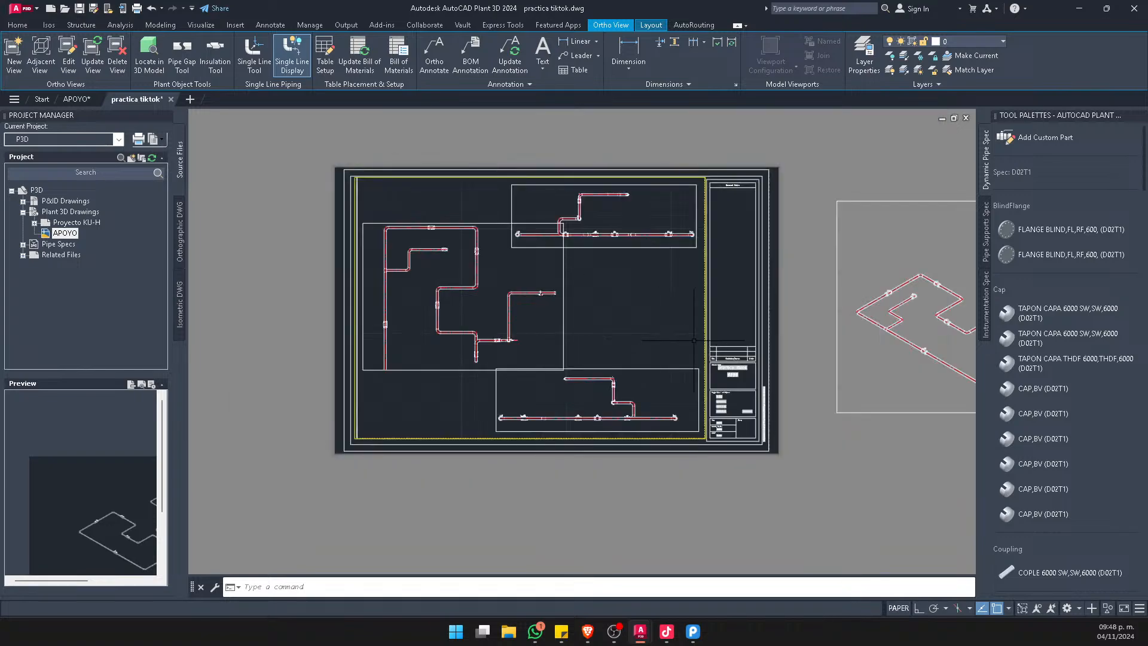
{"action": "middle_click_drag", "start_coordinate": [579, 354], "coordinate": [616, 356]}
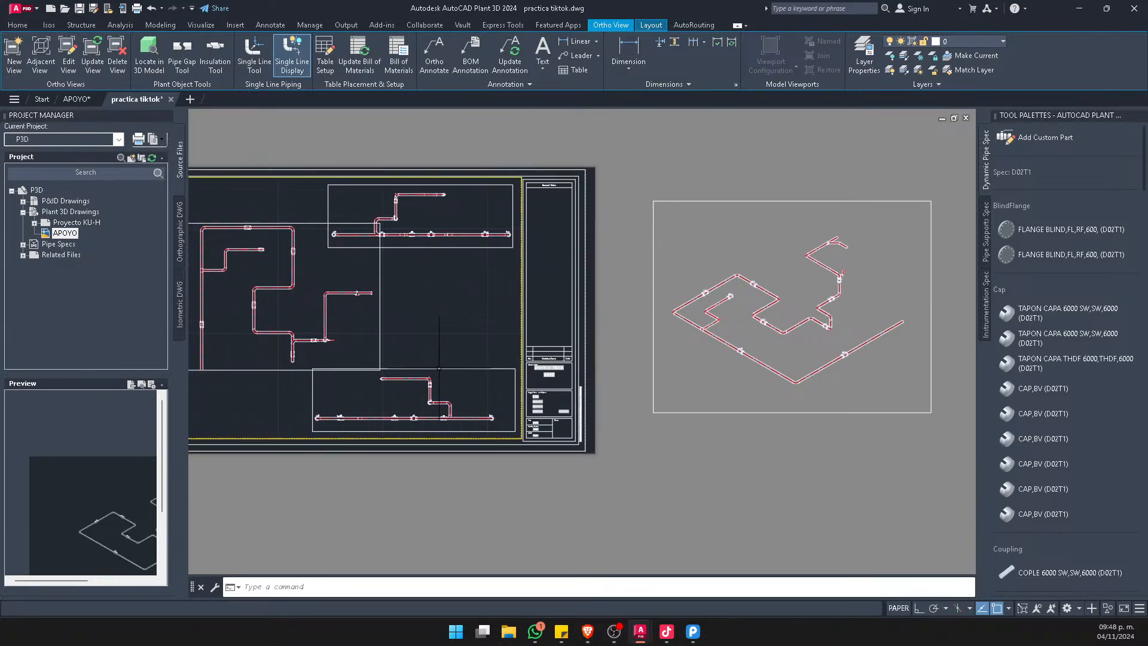
{"action": "middle_click_drag", "start_coordinate": [439, 367], "coordinate": [654, 384]}
{"action": "left_click", "coordinate": [553, 408]}
{"action": "left_click", "coordinate": [510, 410]}
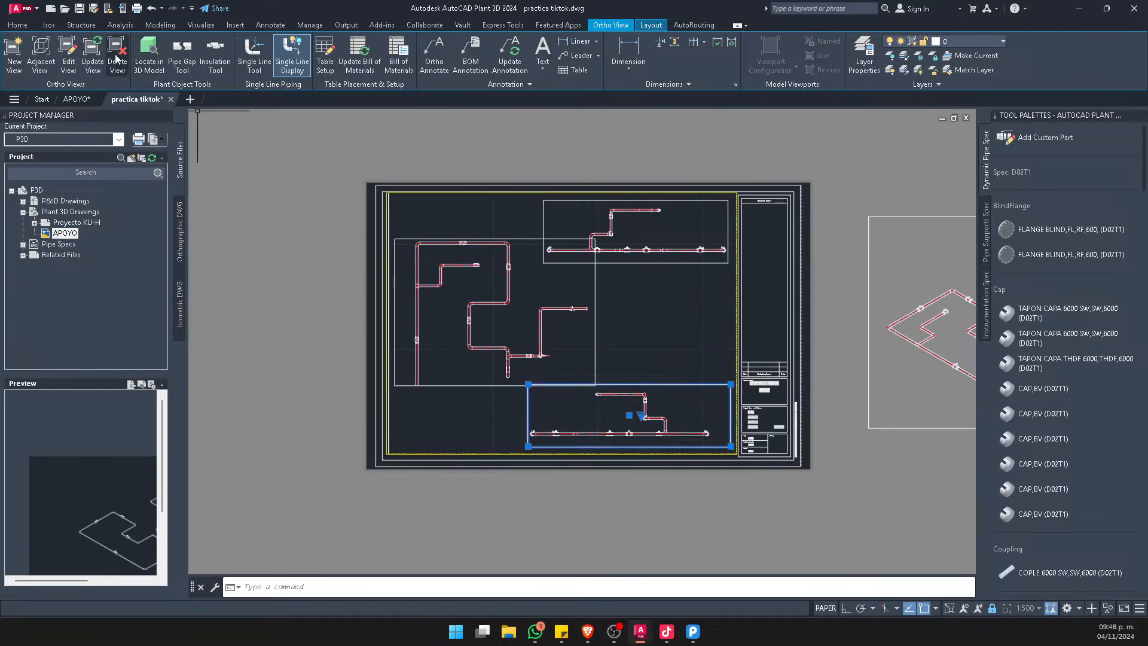
{"action": "left_click", "coordinate": [93, 57]}
{"action": "left_click", "coordinate": [576, 290]}
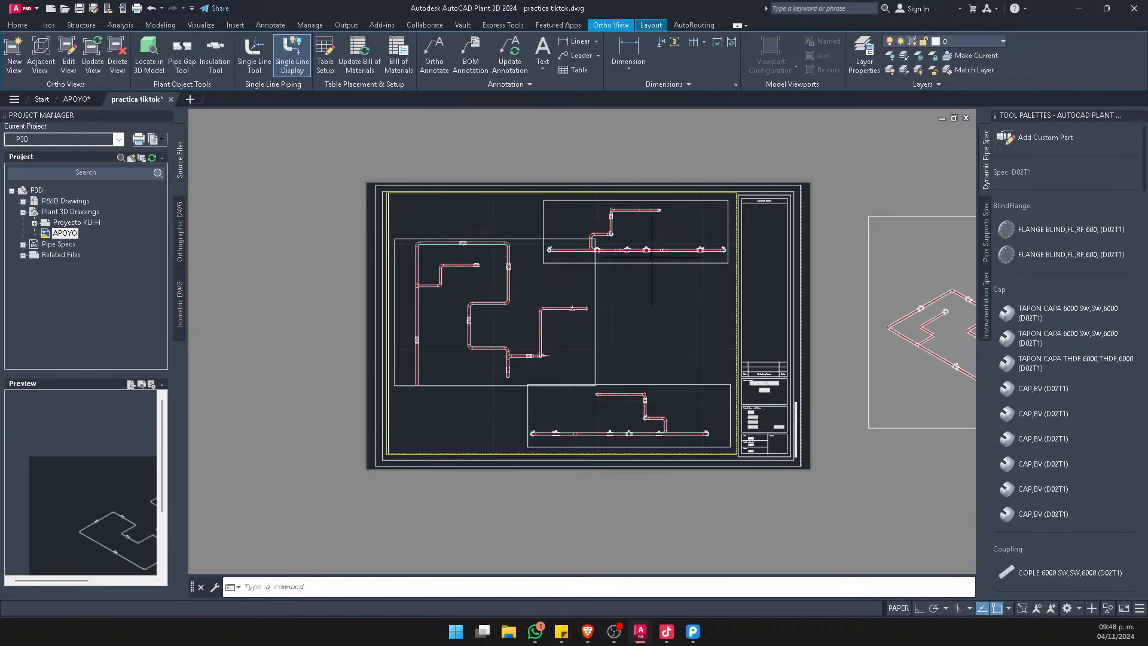
Update the upper elevation view on the sheet
{"action": "left_click", "coordinate": [625, 250]}
{"action": "left_click", "coordinate": [577, 306]}
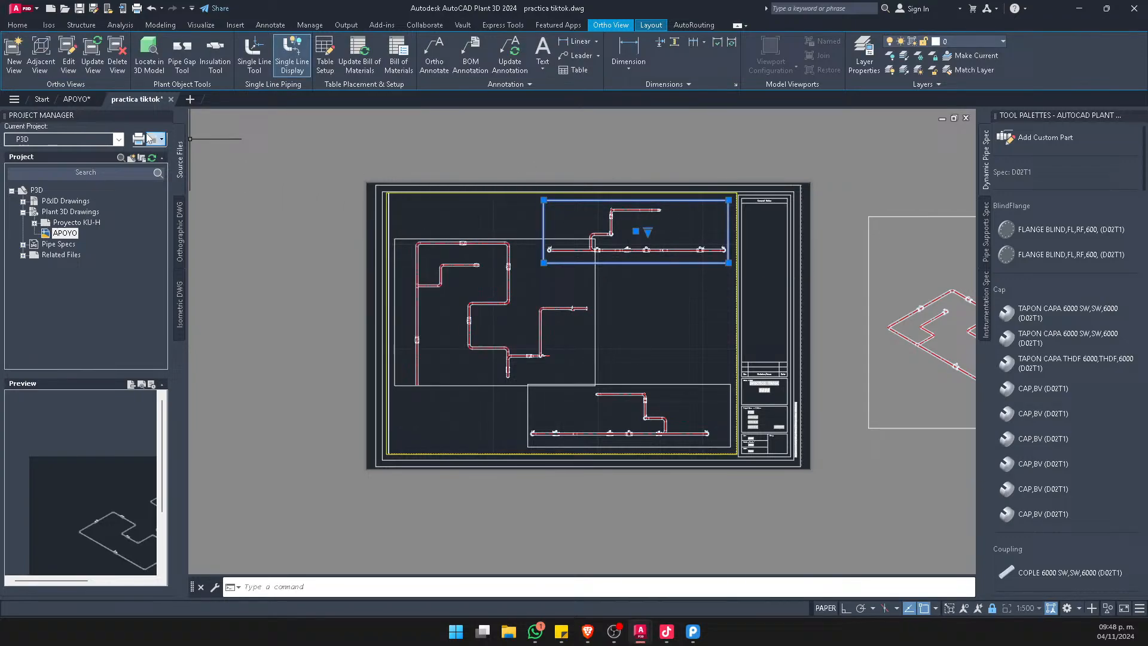
{"action": "left_click", "coordinate": [93, 57]}
{"action": "left_click", "coordinate": [598, 290]}
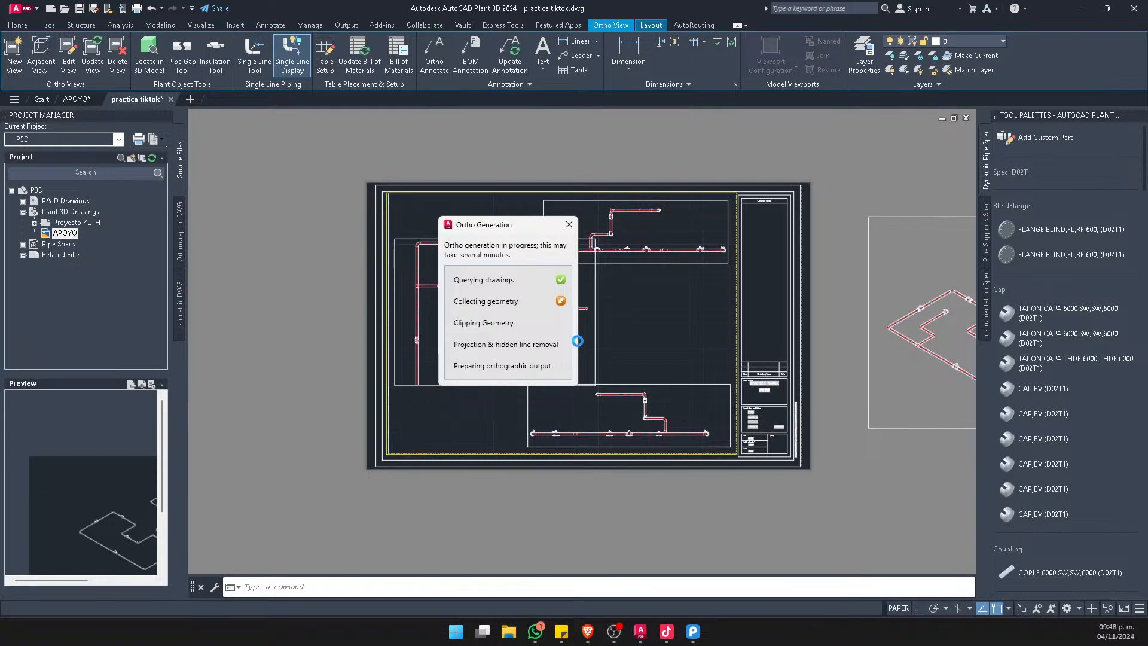
{"action": "scroll", "coordinate": [624, 313], "scroll_direction": "down", "scroll_amount": 4}
{"action": "scroll", "coordinate": [680, 352], "scroll_direction": "up", "scroll_amount": 4}
Force another update of the SW isometric view and inspect its angled branch
{"action": "left_click", "coordinate": [756, 418]}
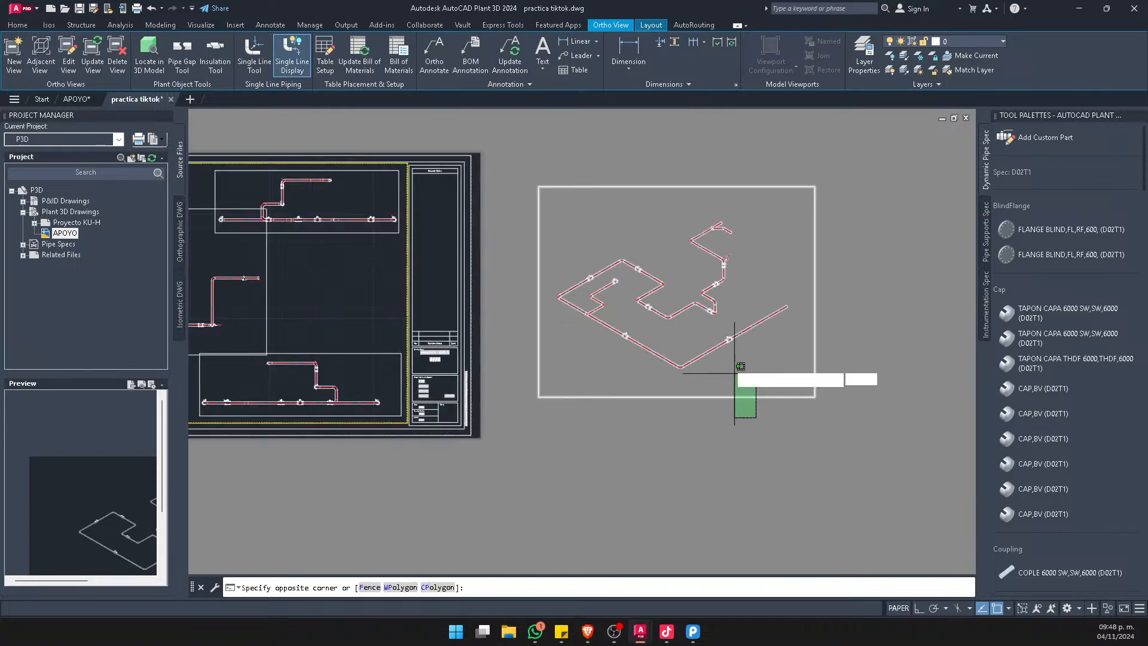
{"action": "left_click", "coordinate": [734, 369]}
{"action": "left_click", "coordinate": [93, 57]}
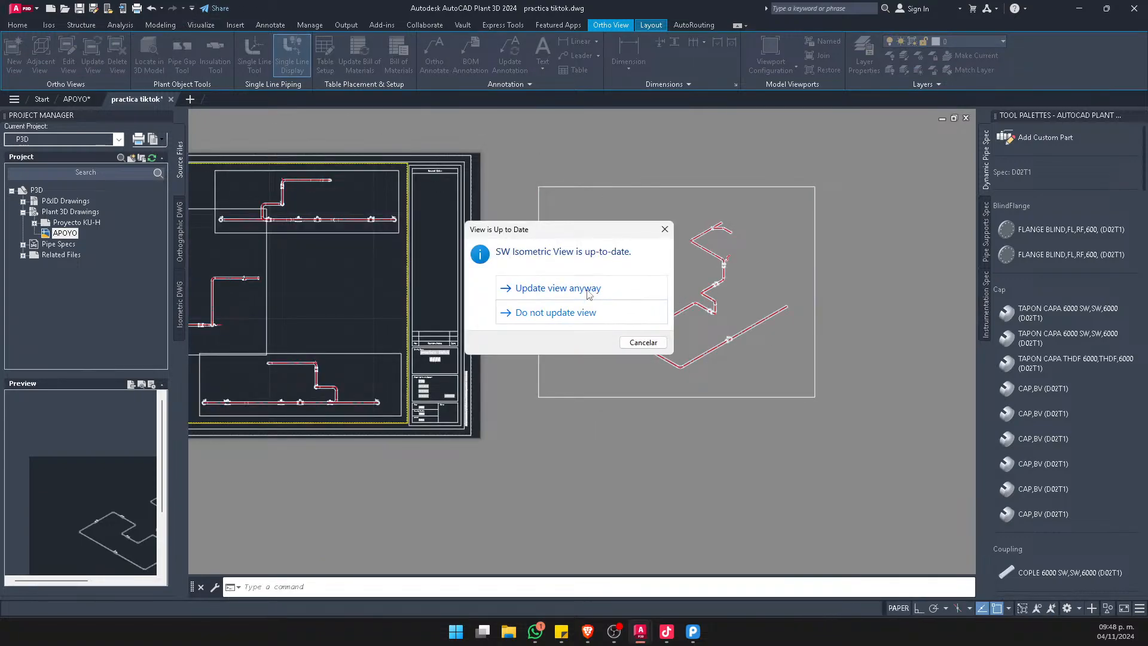
{"action": "left_click", "coordinate": [590, 293]}
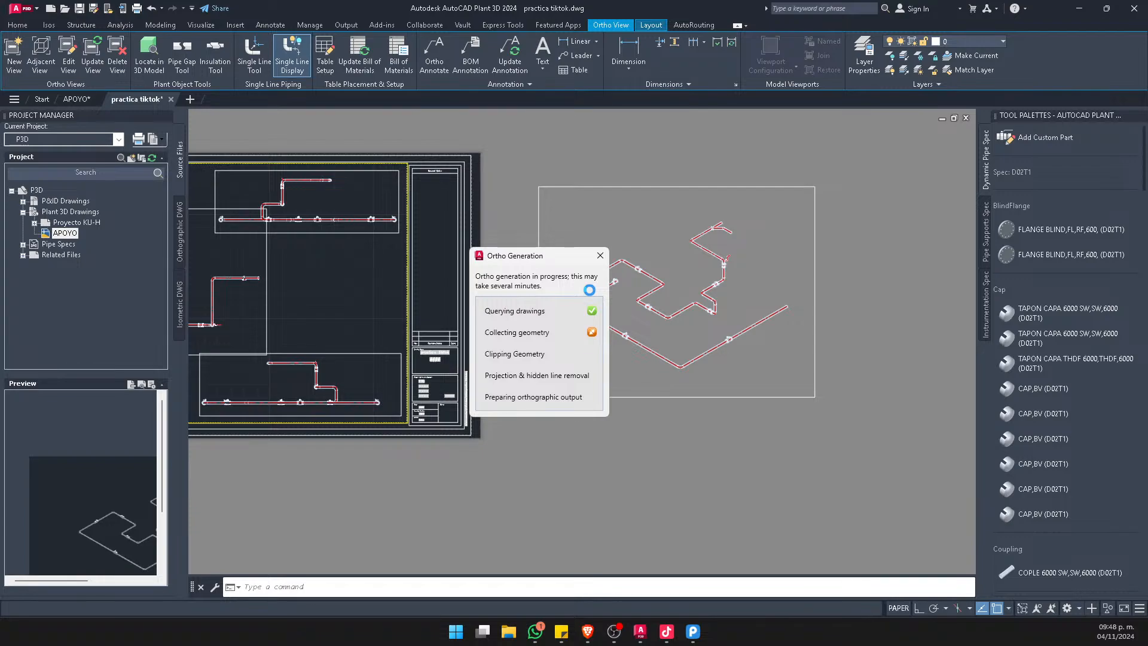
{"action": "scroll", "coordinate": [751, 195], "scroll_direction": "up", "scroll_amount": 6}
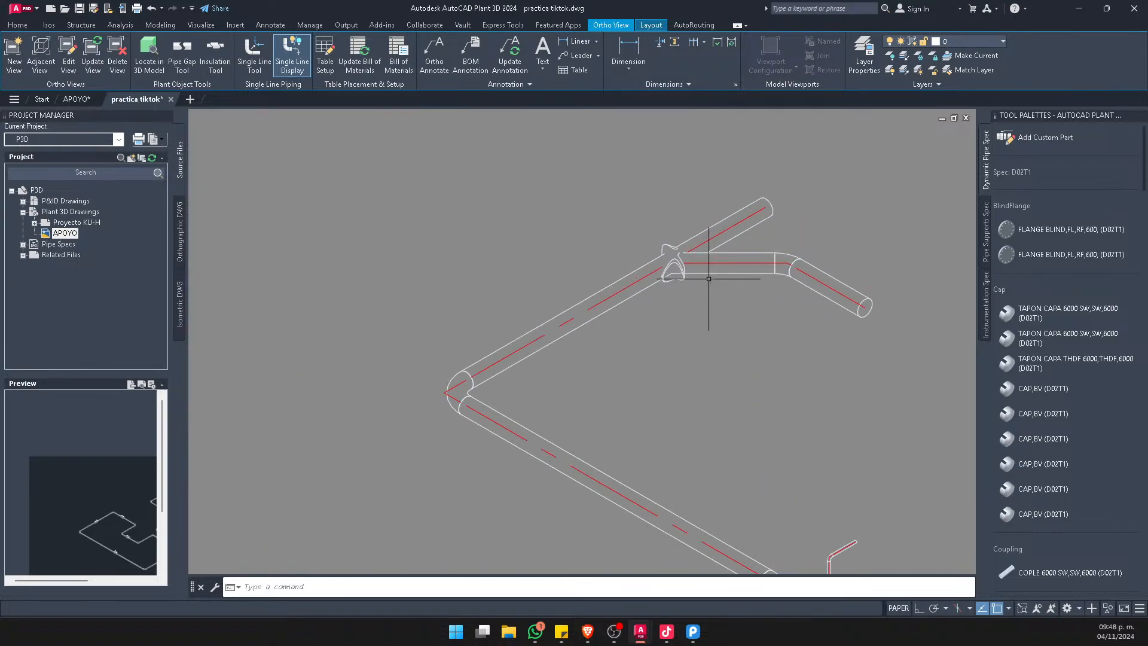
{"action": "scroll", "coordinate": [714, 275], "scroll_direction": "down", "scroll_amount": 6}
Delete the SW isometric view placed outside the sheet
{"action": "left_click", "coordinate": [834, 407]}
{"action": "scroll", "coordinate": [763, 293], "scroll_direction": "down", "scroll_amount": 5}
{"action": "key", "text": "Delete"}
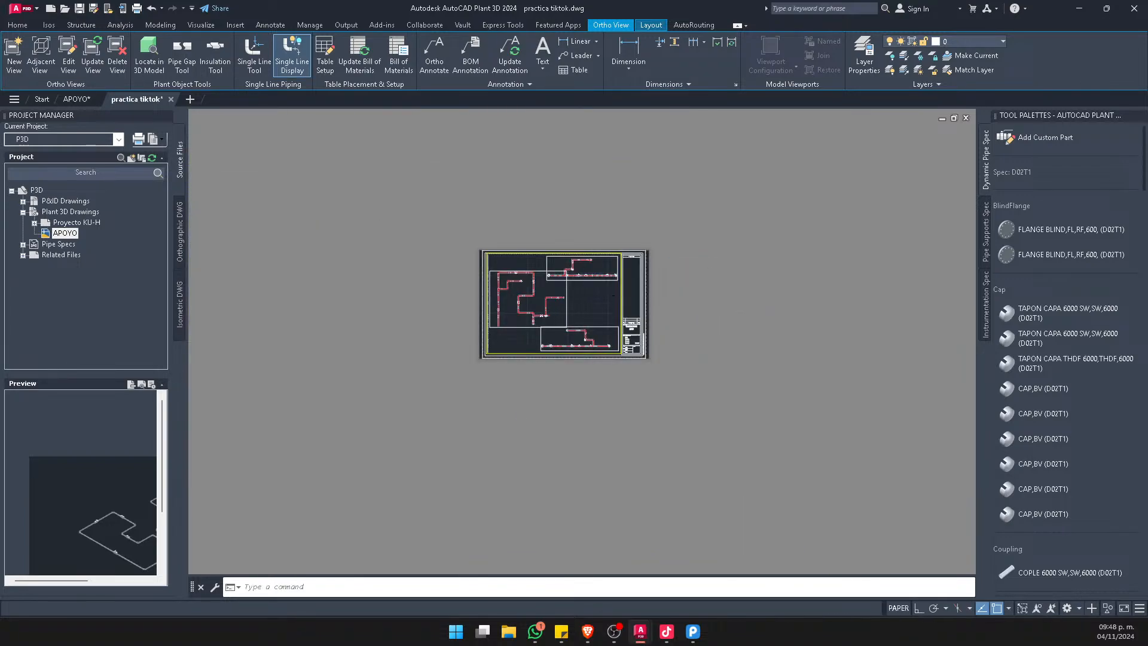
Create an adjacent isometric view from the top view and place it outside the sheet, beside the title block
{"action": "scroll", "coordinate": [563, 298], "scroll_direction": "up", "scroll_amount": 5}
{"action": "left_click", "coordinate": [425, 427]}
{"action": "left_click", "coordinate": [392, 402]}
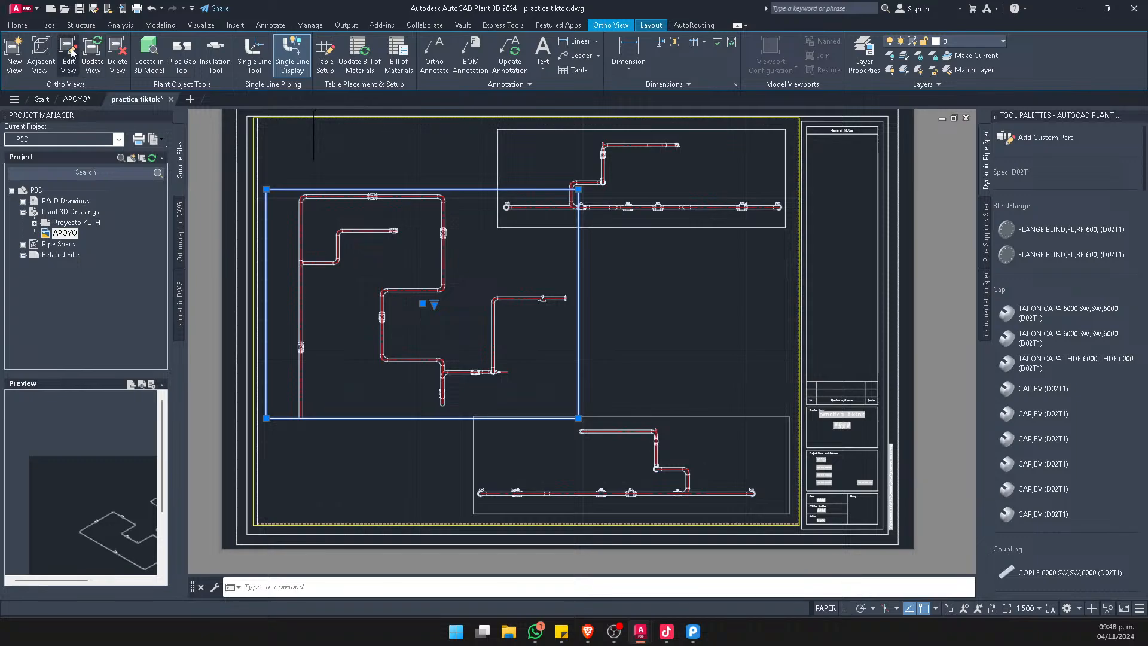
{"action": "left_click", "coordinate": [39, 53]}
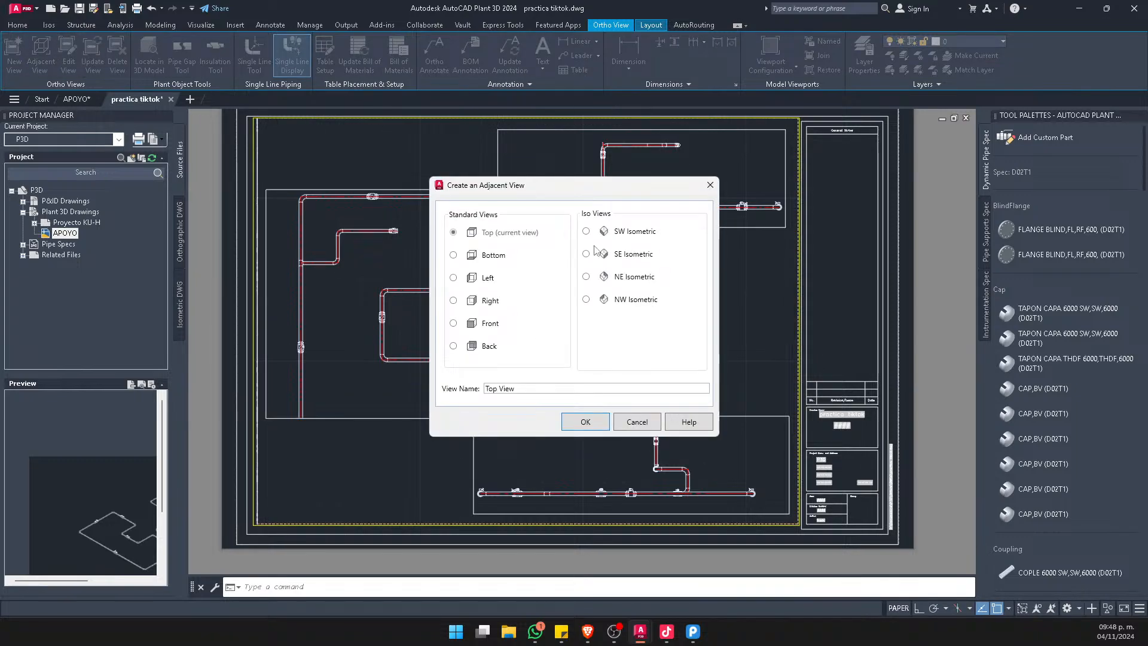
{"action": "left_click", "coordinate": [596, 417]}
{"action": "scroll", "coordinate": [652, 344], "scroll_direction": "down", "scroll_amount": 6}
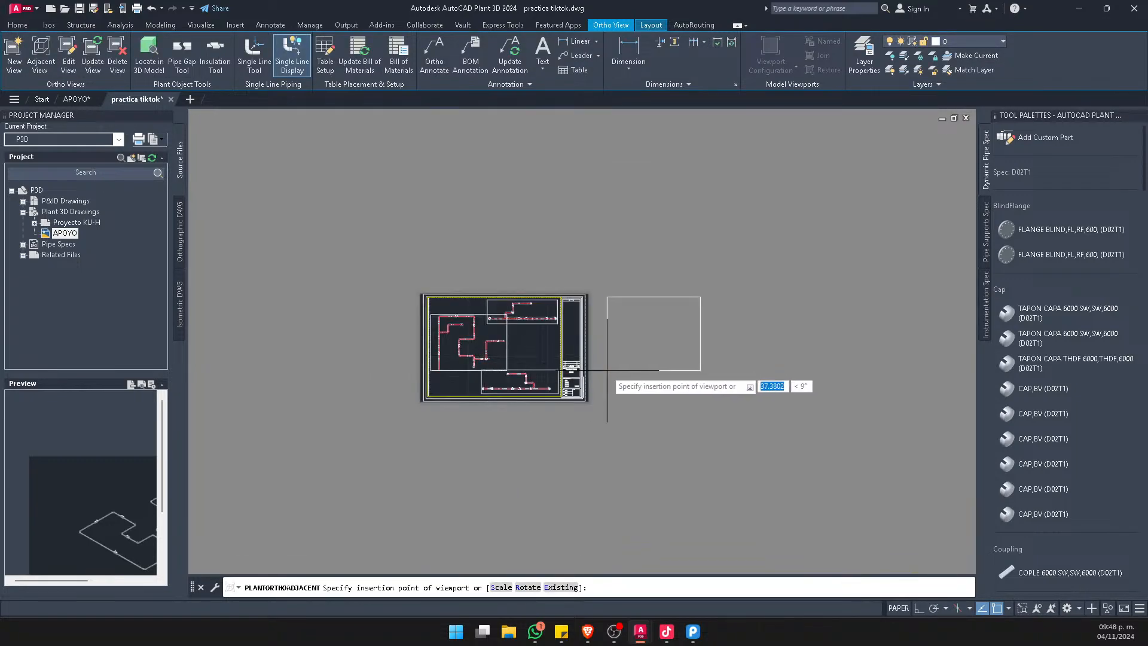
{"action": "left_click", "coordinate": [652, 335]}
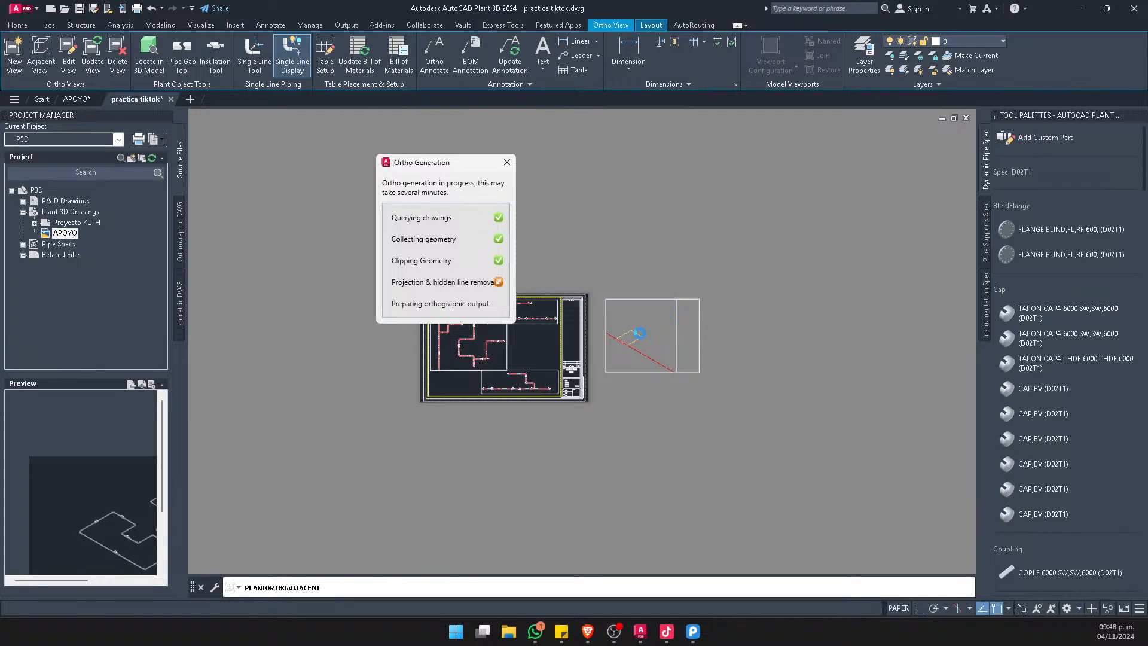
Inspect the new isometric view's branch connection and cut pipe end, and review the top view's piping on the sheet
{"action": "scroll", "coordinate": [697, 333], "scroll_direction": "up", "scroll_amount": 10}
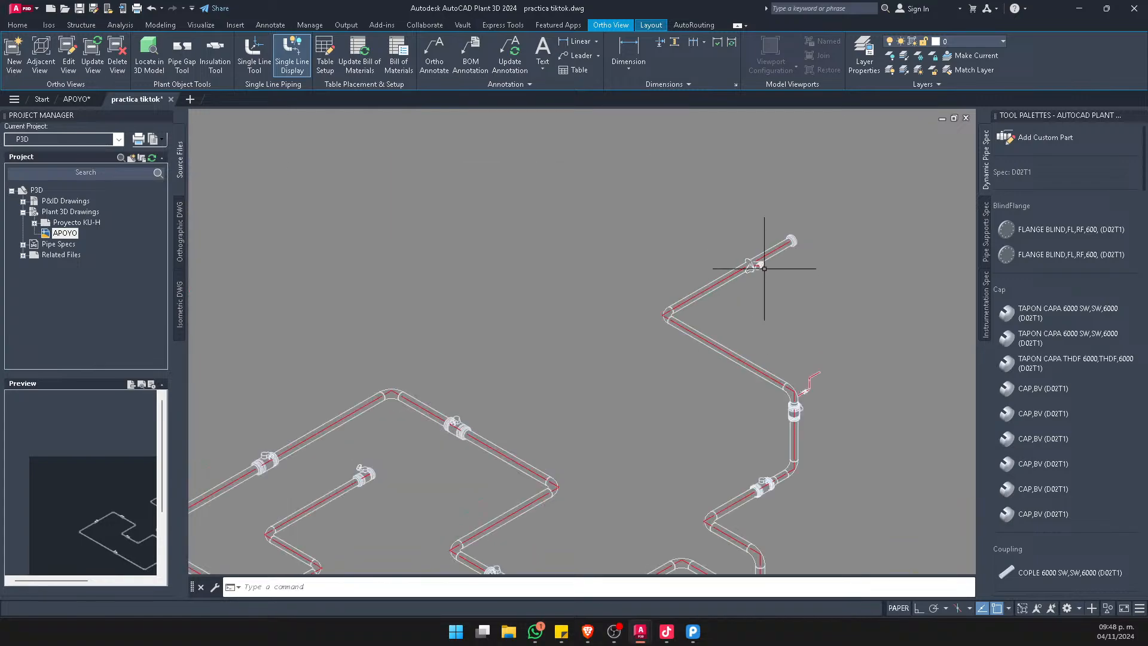
{"action": "scroll", "coordinate": [815, 277], "scroll_direction": "down", "scroll_amount": 3}
{"action": "scroll", "coordinate": [671, 174], "scroll_direction": "up", "scroll_amount": 4}
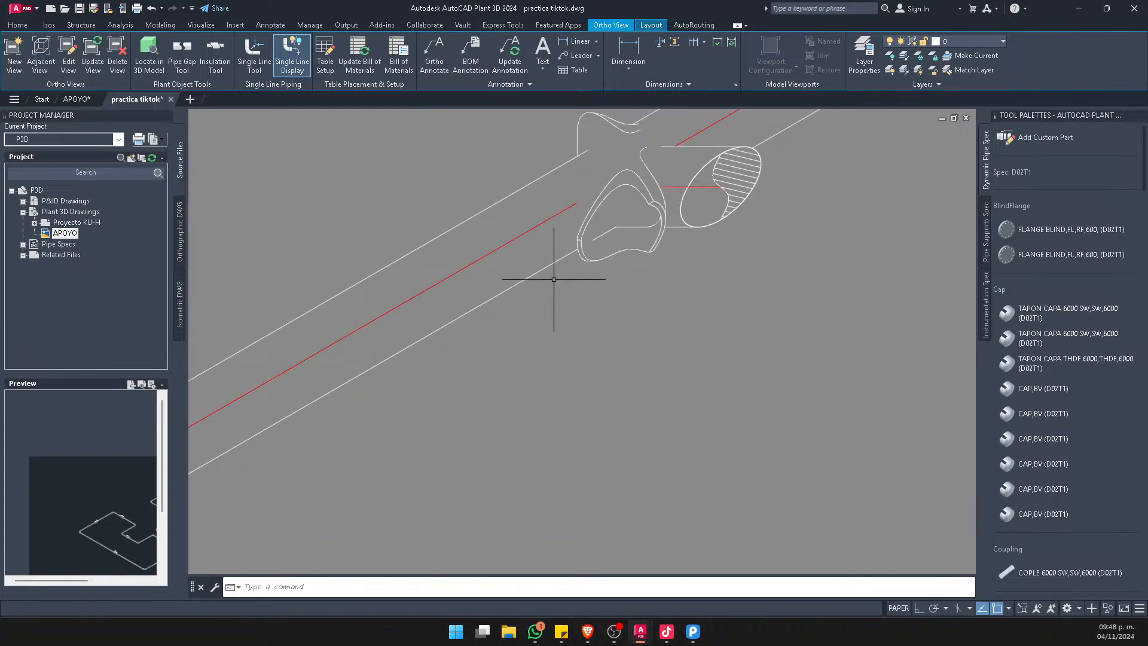
{"action": "scroll", "coordinate": [616, 281], "scroll_direction": "down", "scroll_amount": 2}
{"action": "scroll", "coordinate": [608, 236], "scroll_direction": "up", "scroll_amount": 4}
{"action": "scroll", "coordinate": [672, 249], "scroll_direction": "down", "scroll_amount": 7}
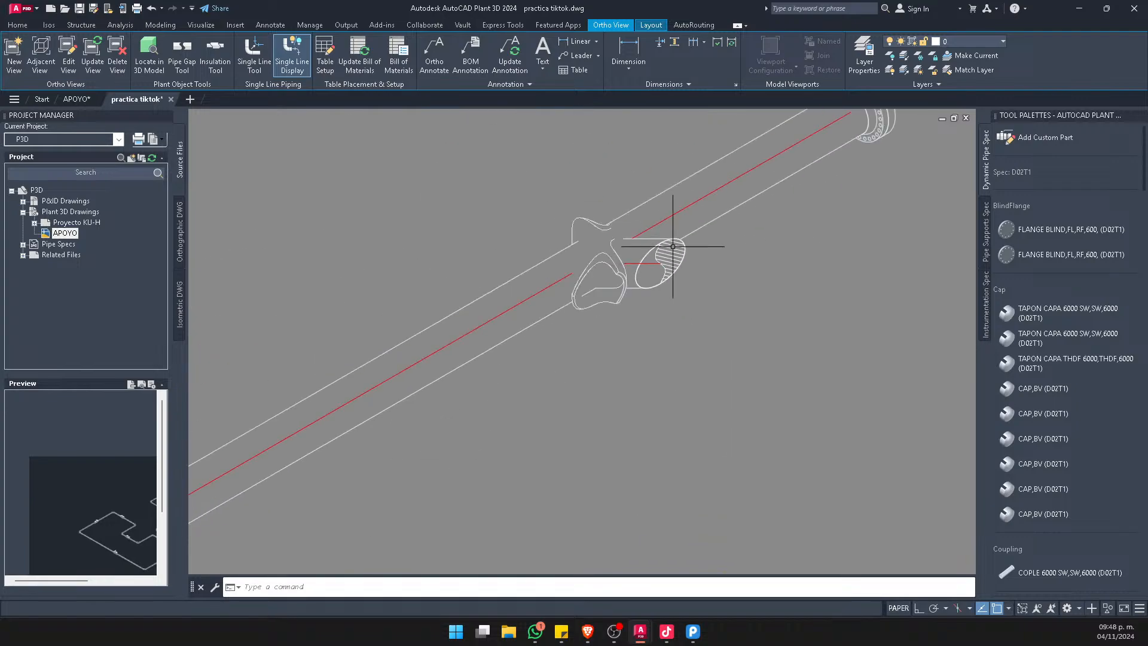
{"action": "scroll", "coordinate": [787, 321], "scroll_direction": "down", "scroll_amount": 2}
{"action": "scroll", "coordinate": [743, 385], "scroll_direction": "up", "scroll_amount": 10}
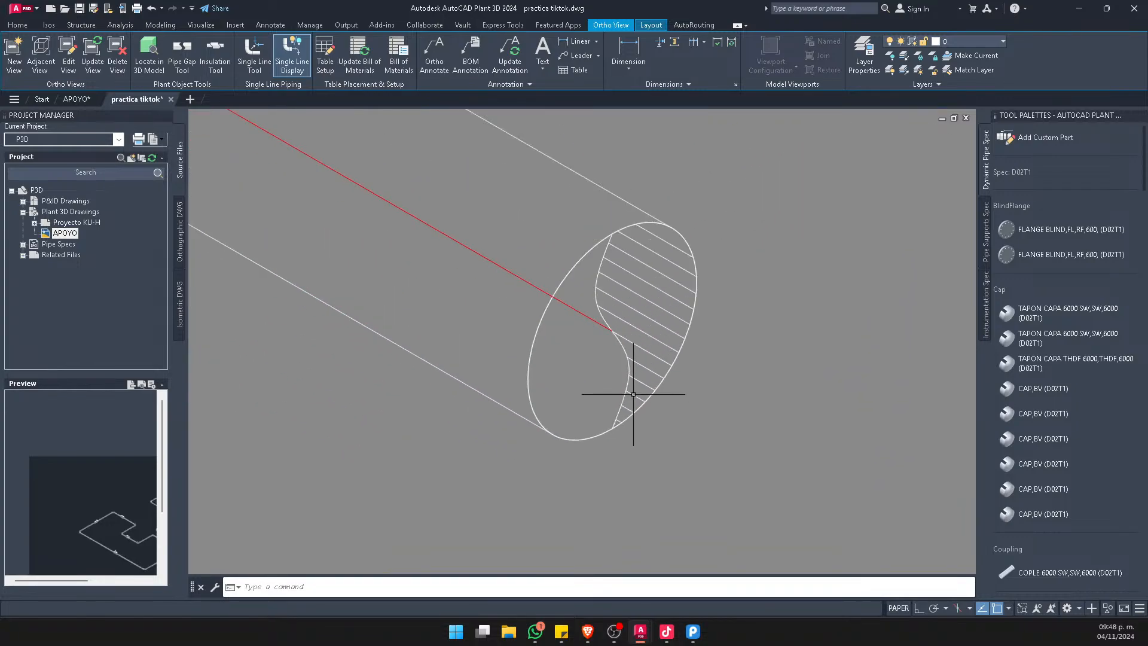
{"action": "scroll", "coordinate": [637, 310], "scroll_direction": "down", "scroll_amount": 10}
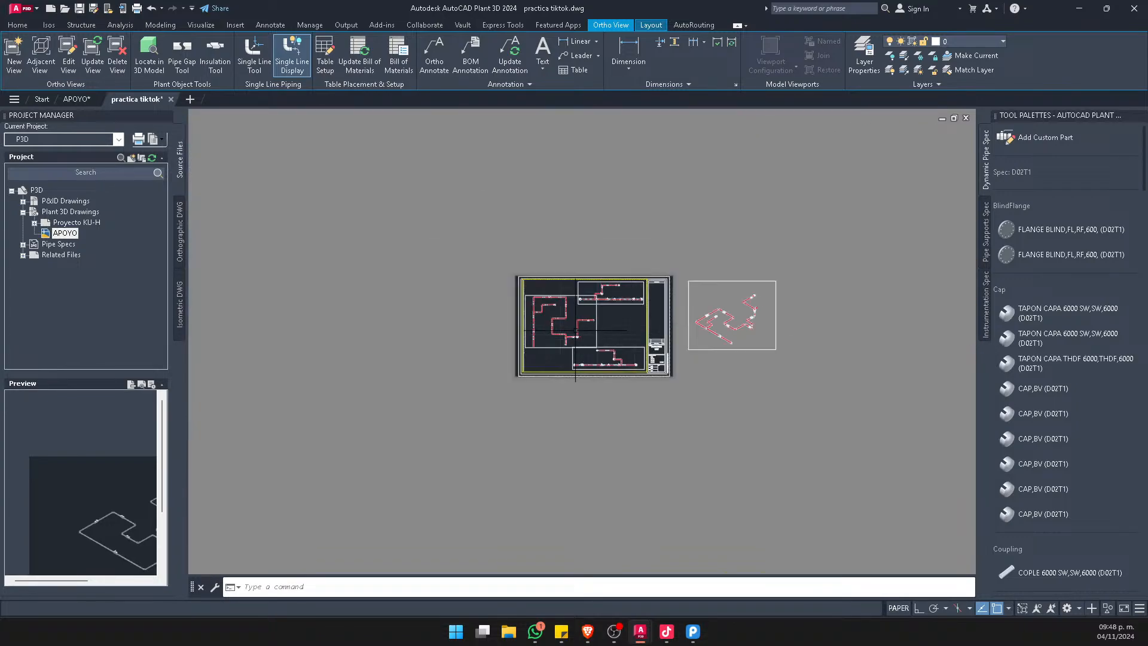
{"action": "scroll", "coordinate": [571, 328], "scroll_direction": "up", "scroll_amount": 2}
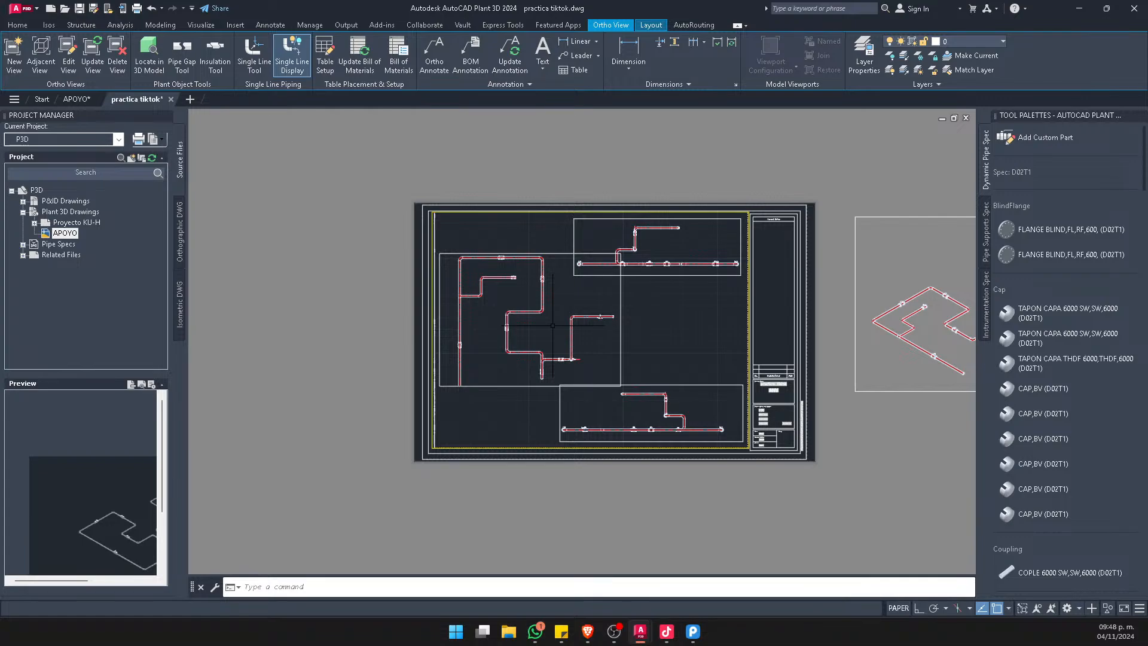
{"action": "middle_click_drag", "start_coordinate": [740, 317], "coordinate": [628, 315]}
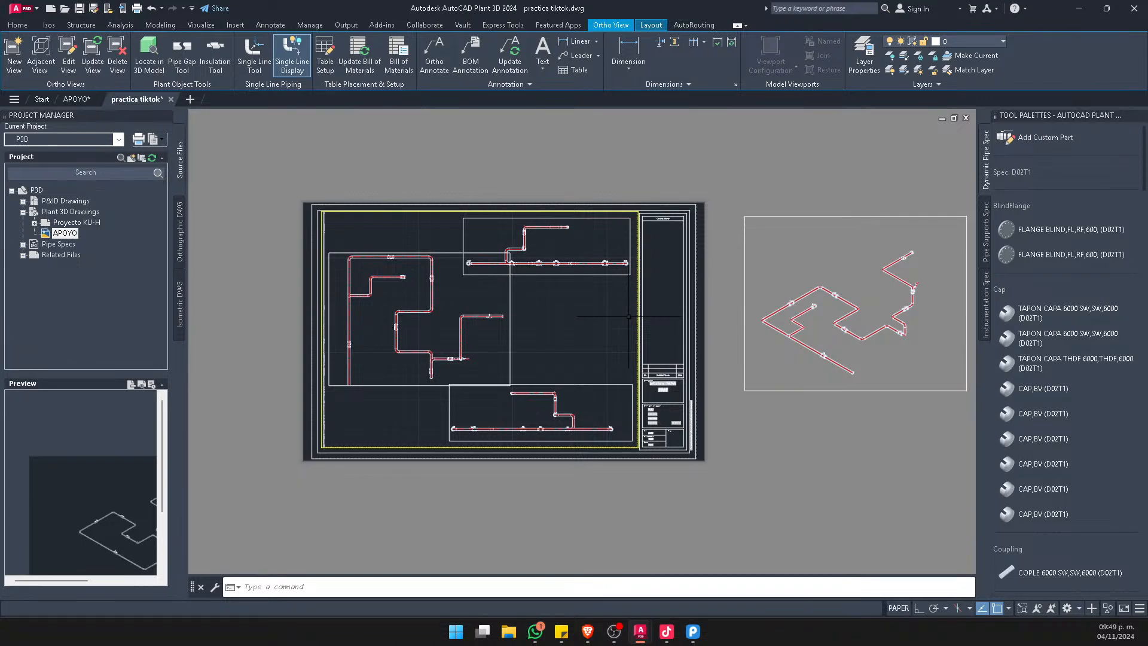
{"action": "scroll", "coordinate": [411, 281], "scroll_direction": "up", "scroll_amount": 10}
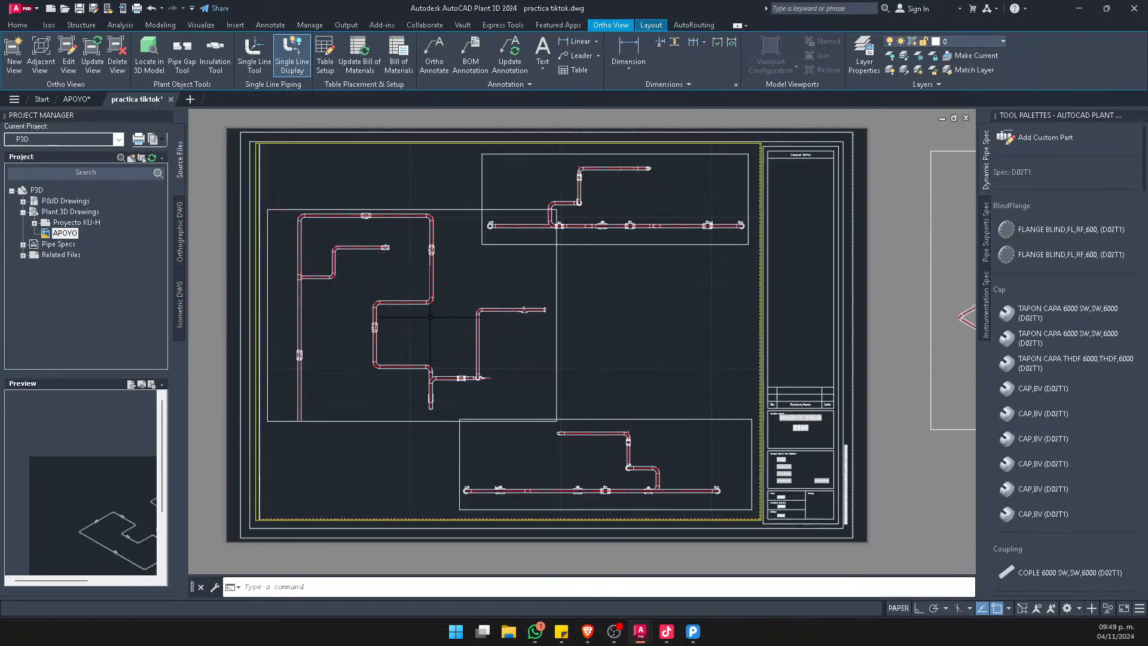
{"action": "scroll", "coordinate": [411, 281], "scroll_direction": "down", "scroll_amount": 8}
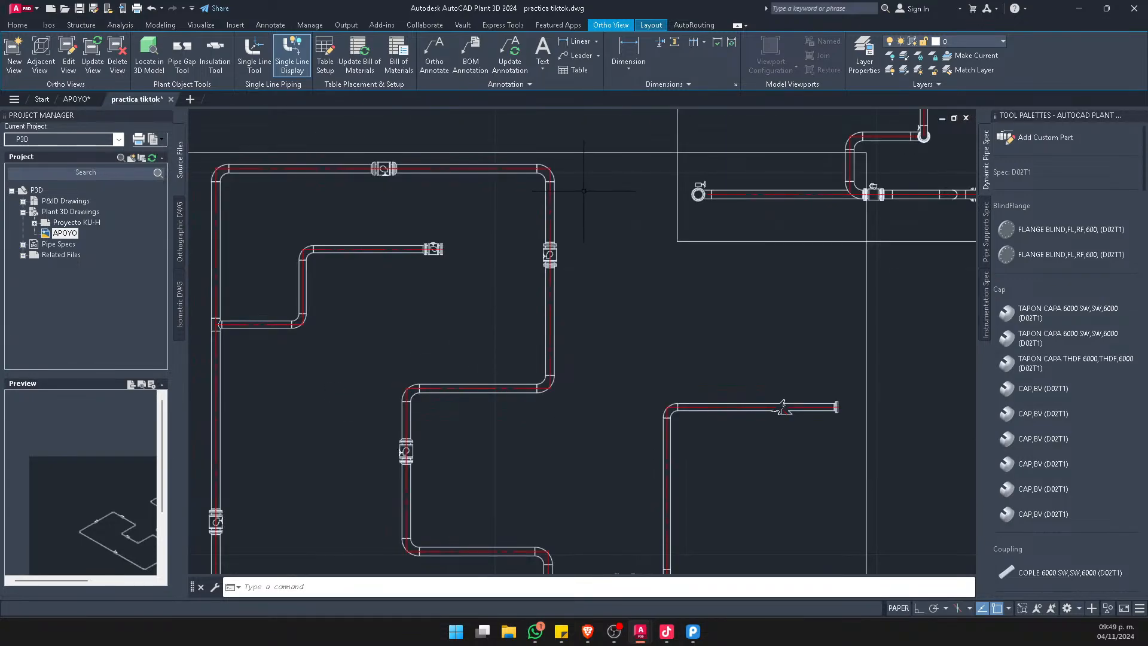
{"action": "scroll", "coordinate": [549, 164], "scroll_direction": "up", "scroll_amount": 3}
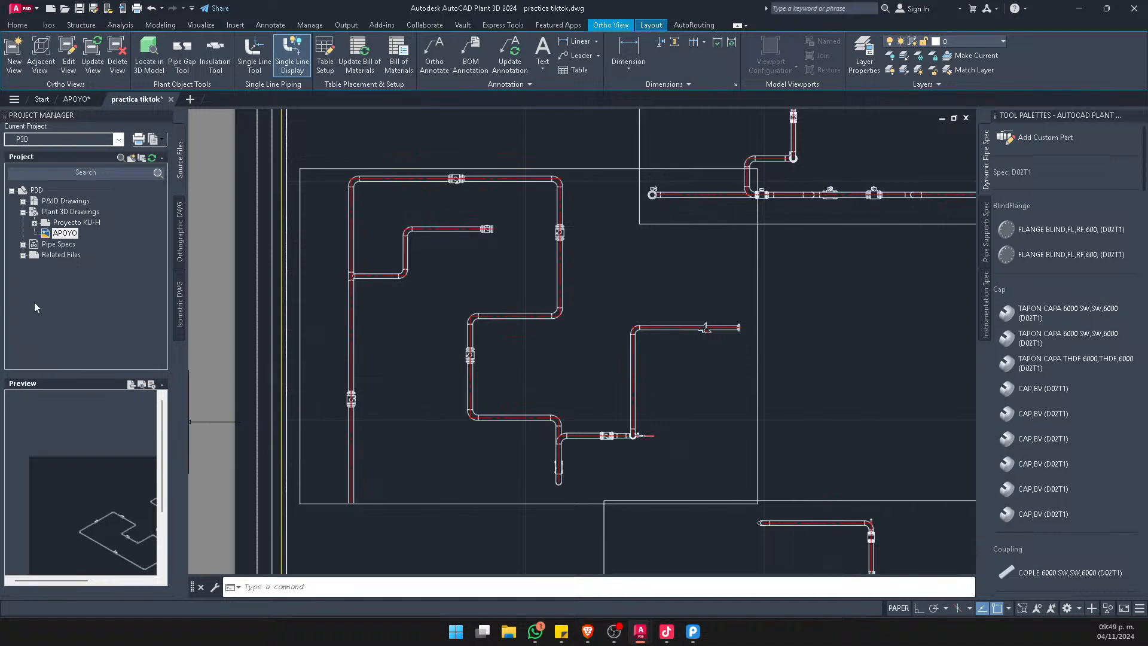
Open the K-004 orthographic drawing from the project and dismiss the proxy information notice
{"action": "left_click", "coordinate": [179, 238]}
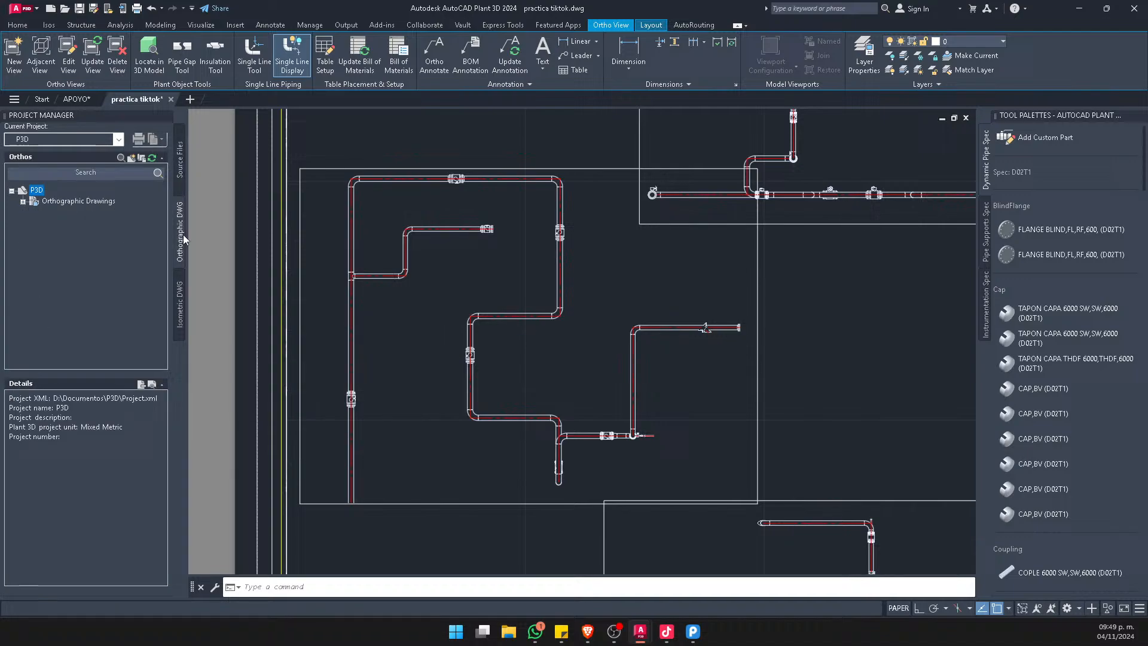
{"action": "left_click", "coordinate": [23, 202]}
{"action": "double_click", "coordinate": [62, 255]}
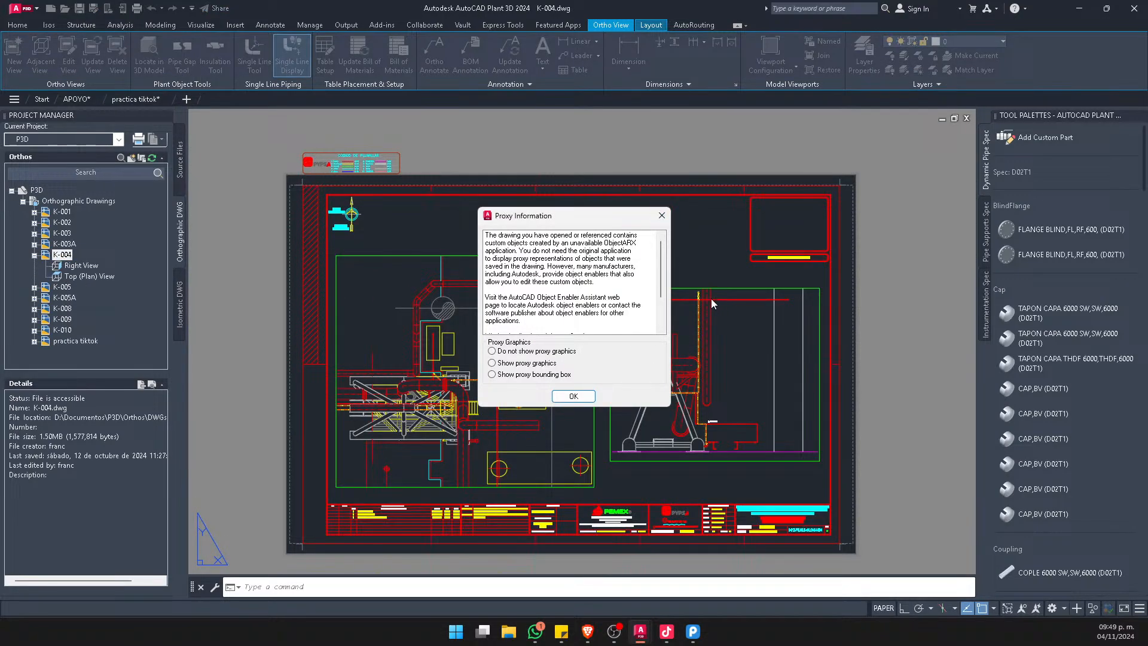
{"action": "left_click", "coordinate": [663, 217]}
Examine the piping elevation and its centreline elevation label in K-004, and close the drawing without saving changes
{"action": "scroll", "coordinate": [716, 396], "scroll_direction": "up", "scroll_amount": 6}
{"action": "scroll", "coordinate": [702, 403], "scroll_direction": "up", "scroll_amount": 4}
{"action": "scroll", "coordinate": [639, 352], "scroll_direction": "down", "scroll_amount": 4}
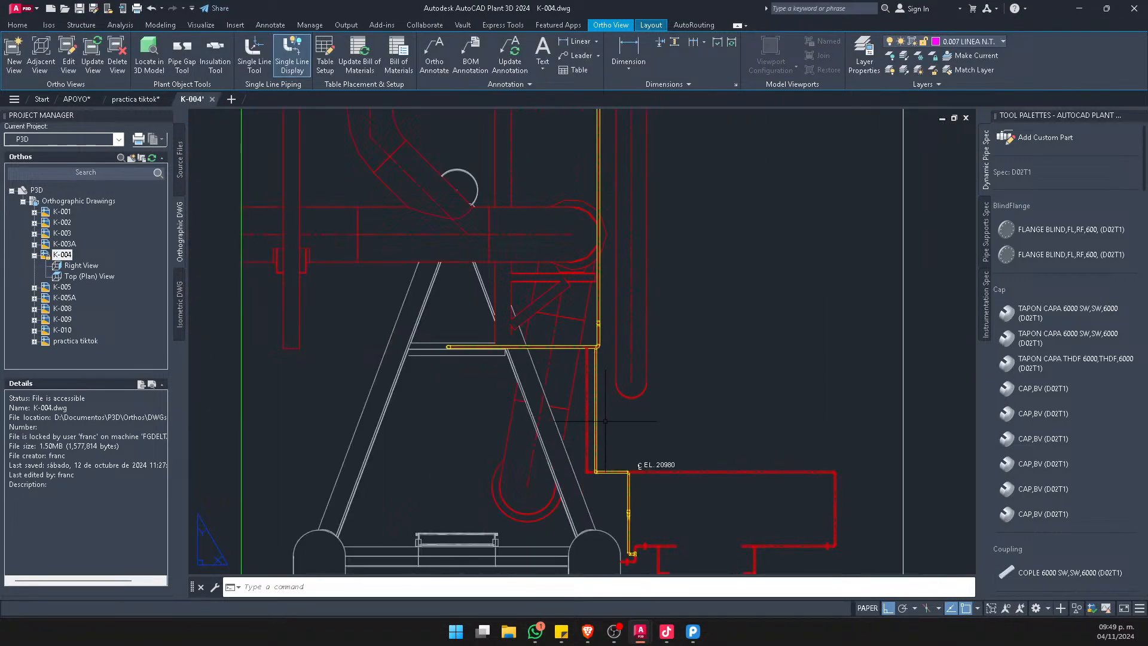
{"action": "mouse_move", "coordinate": [599, 436]}
{"action": "middle_mouse_down"}
{"action": "mouse_move", "coordinate": [614, 375]}
{"action": "mouse_move", "coordinate": [614, 390]}
{"action": "middle_mouse_up"}
{"action": "middle_click_drag", "start_coordinate": [646, 321], "coordinate": [654, 328]}
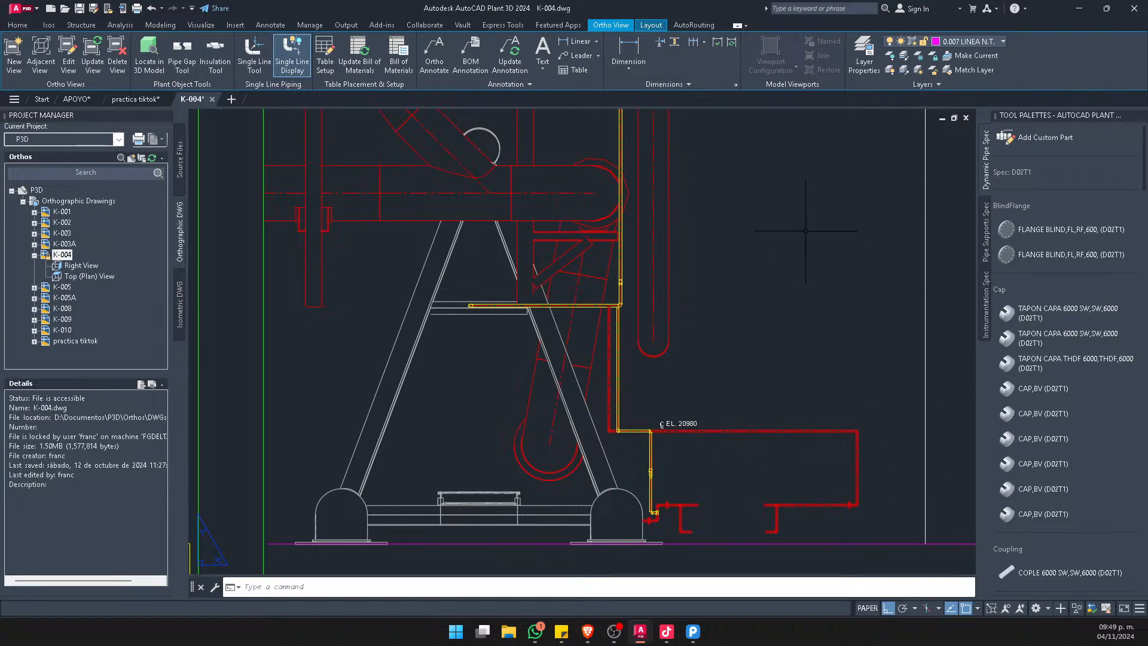
{"action": "scroll", "coordinate": [496, 239], "scroll_direction": "down", "scroll_amount": 2}
{"action": "mouse_move", "coordinate": [497, 240]}
{"action": "middle_mouse_down"}
{"action": "mouse_move", "coordinate": [506, 355]}
{"action": "mouse_move", "coordinate": [698, 356]}
{"action": "middle_mouse_up"}
{"action": "middle_click_drag", "start_coordinate": [397, 320], "coordinate": [691, 332]}
{"action": "scroll", "coordinate": [520, 304], "scroll_direction": "down", "scroll_amount": 2}
{"action": "middle_click_drag", "start_coordinate": [592, 328], "coordinate": [497, 399]}
{"action": "middle_click_drag", "start_coordinate": [716, 340], "coordinate": [610, 344]}
{"action": "scroll", "coordinate": [604, 345], "scroll_direction": "up", "scroll_amount": 2}
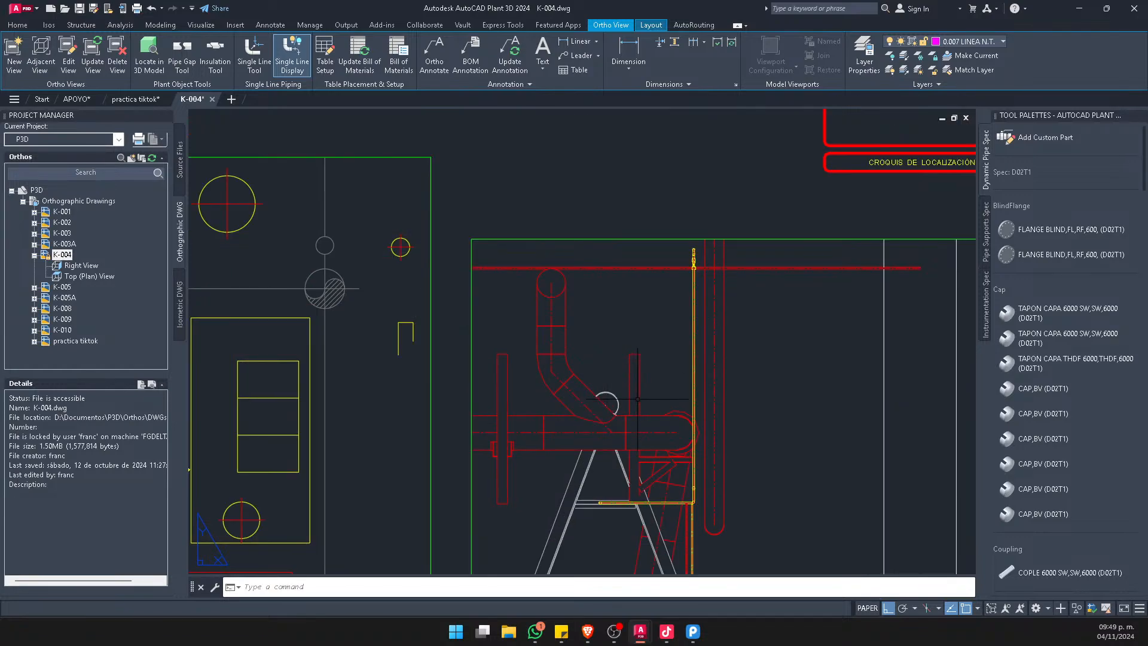
{"action": "mouse_move", "coordinate": [628, 389]}
{"action": "middle_mouse_down"}
{"action": "mouse_move", "coordinate": [561, 293]}
{"action": "mouse_move", "coordinate": [544, 289]}
{"action": "middle_mouse_up"}
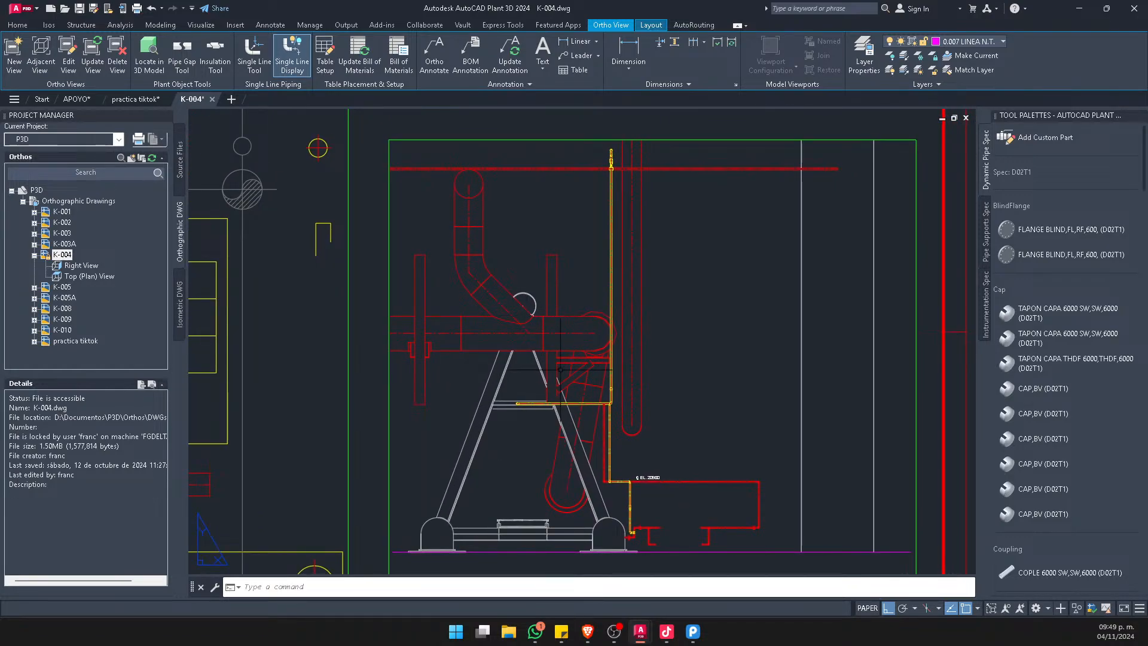
{"action": "scroll", "coordinate": [628, 520], "scroll_direction": "up", "scroll_amount": 2}
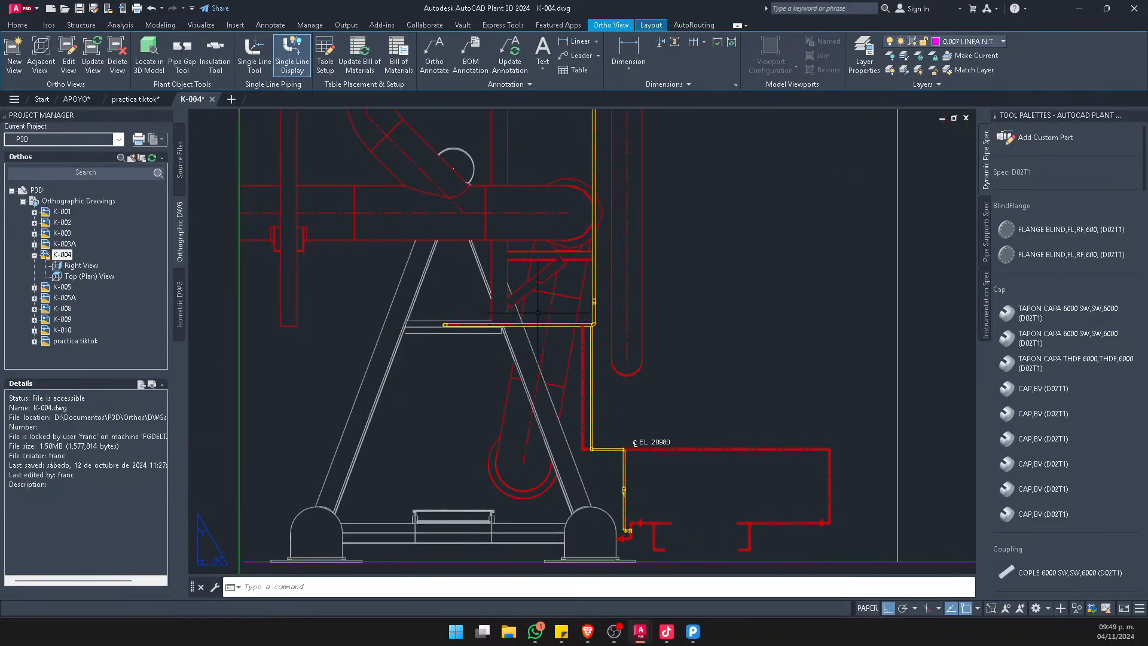
{"action": "scroll", "coordinate": [622, 456], "scroll_direction": "up", "scroll_amount": 4}
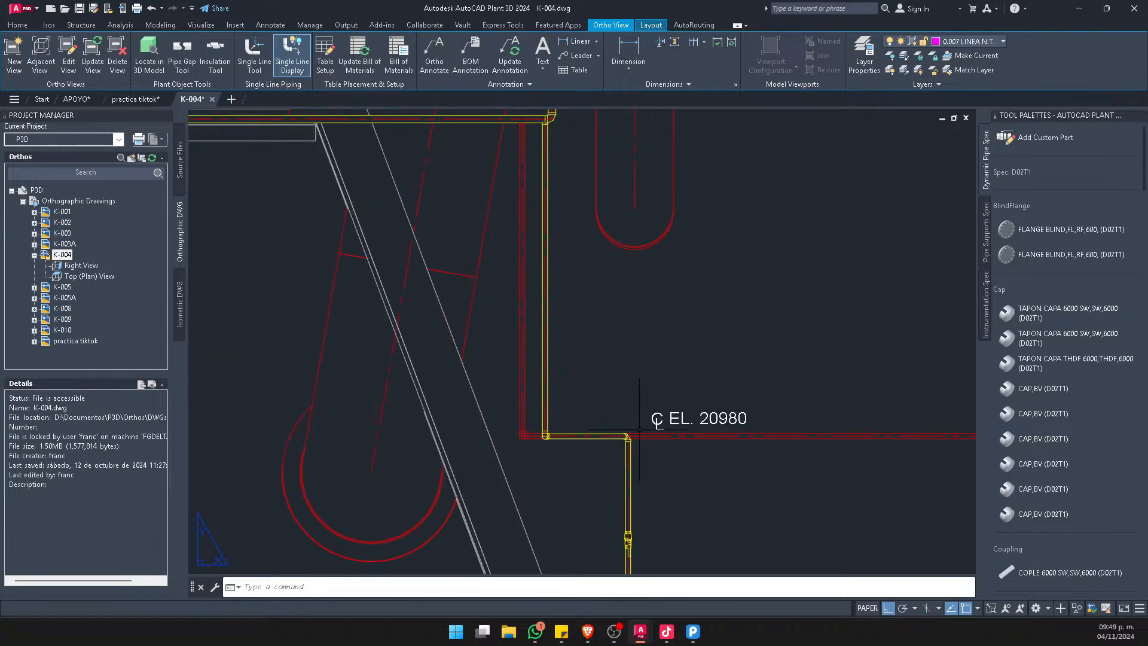
{"action": "scroll", "coordinate": [590, 422], "scroll_direction": "down", "scroll_amount": 4}
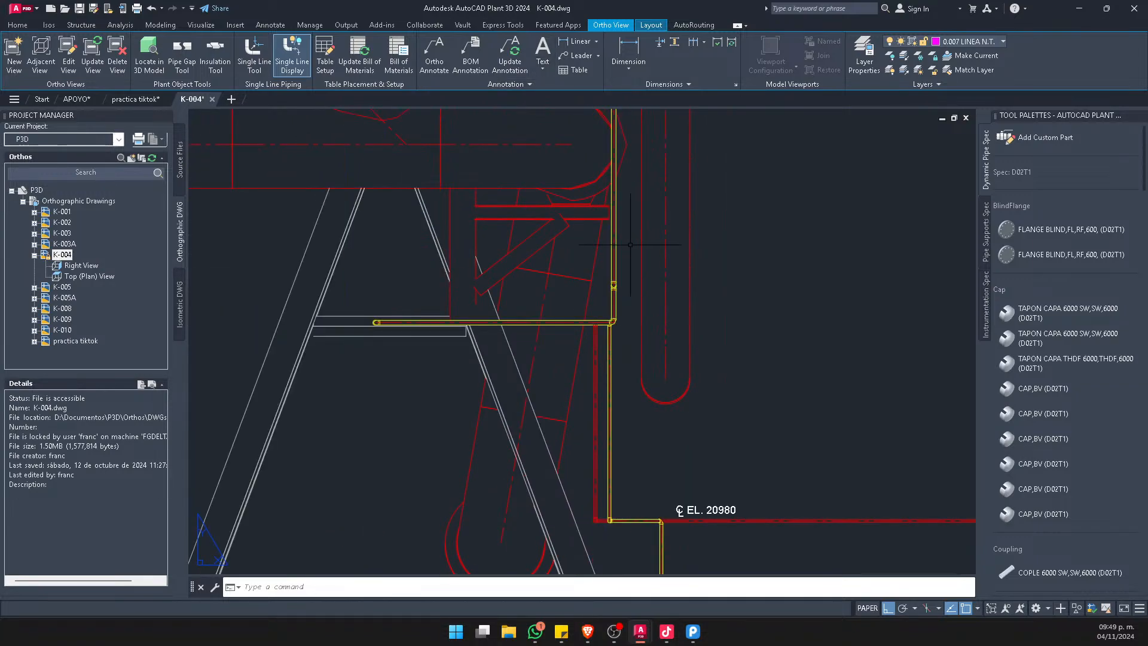
{"action": "scroll", "coordinate": [569, 303], "scroll_direction": "down", "scroll_amount": 5}
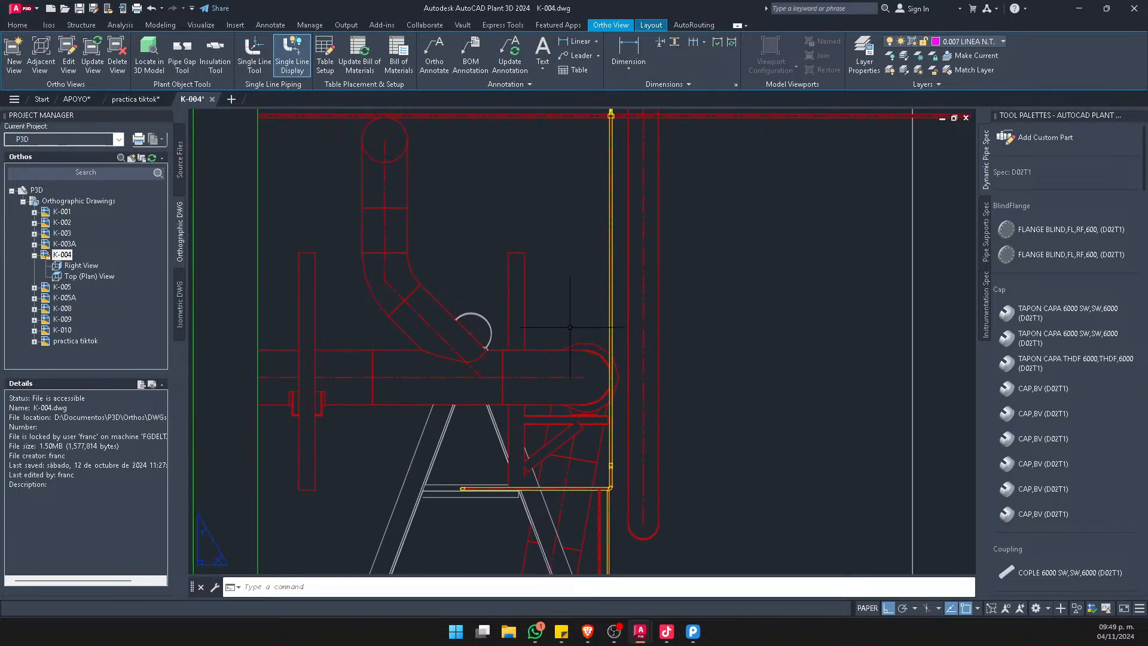
{"action": "scroll", "coordinate": [359, 228], "scroll_direction": "up", "scroll_amount": 2}
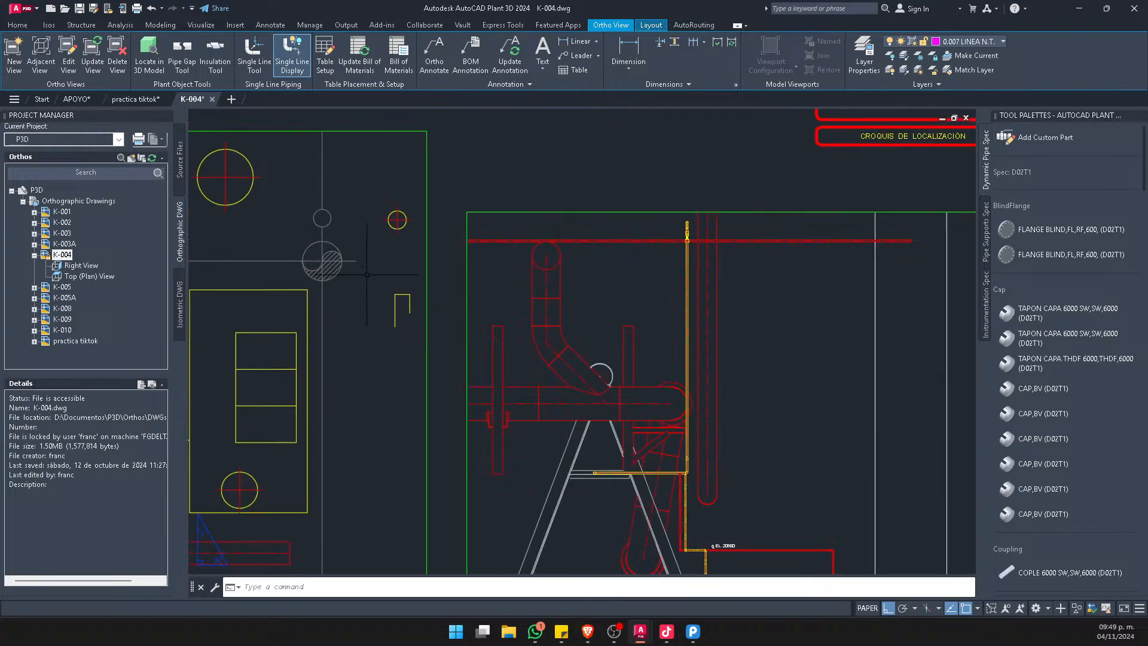
{"action": "left_click", "coordinate": [212, 99]}
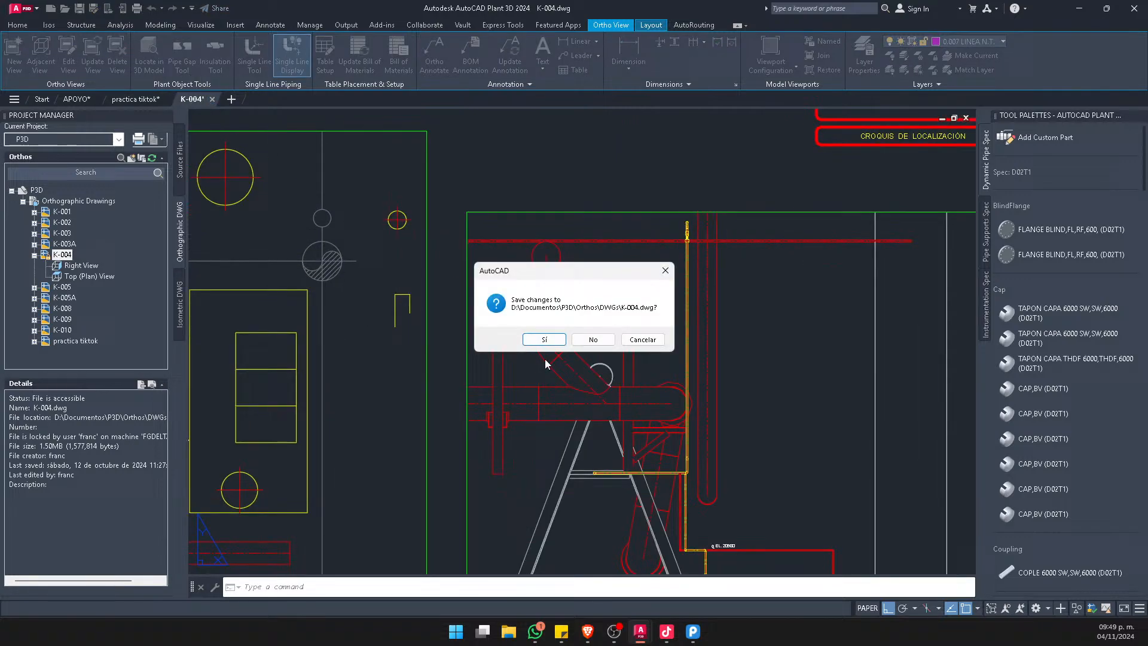
{"action": "left_click", "coordinate": [594, 339]}
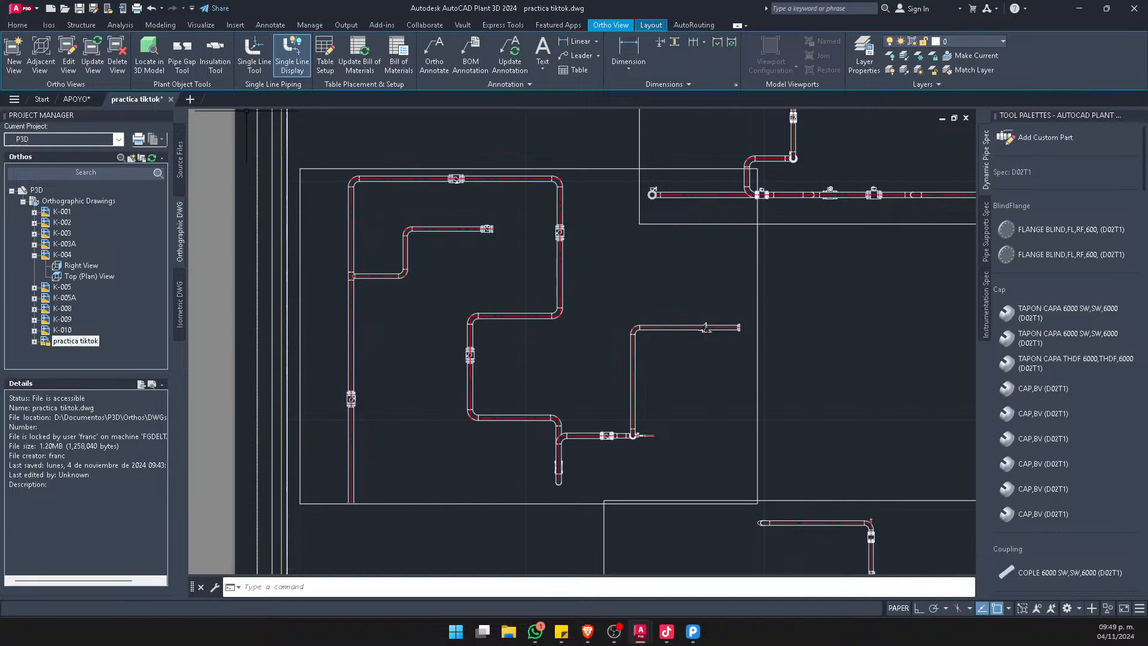
Switch to the Brave browser, load YouTube and open the signed-in account's channel, Diseño De Tuberia 3D
{"action": "key", "text": "alt+Tab"}
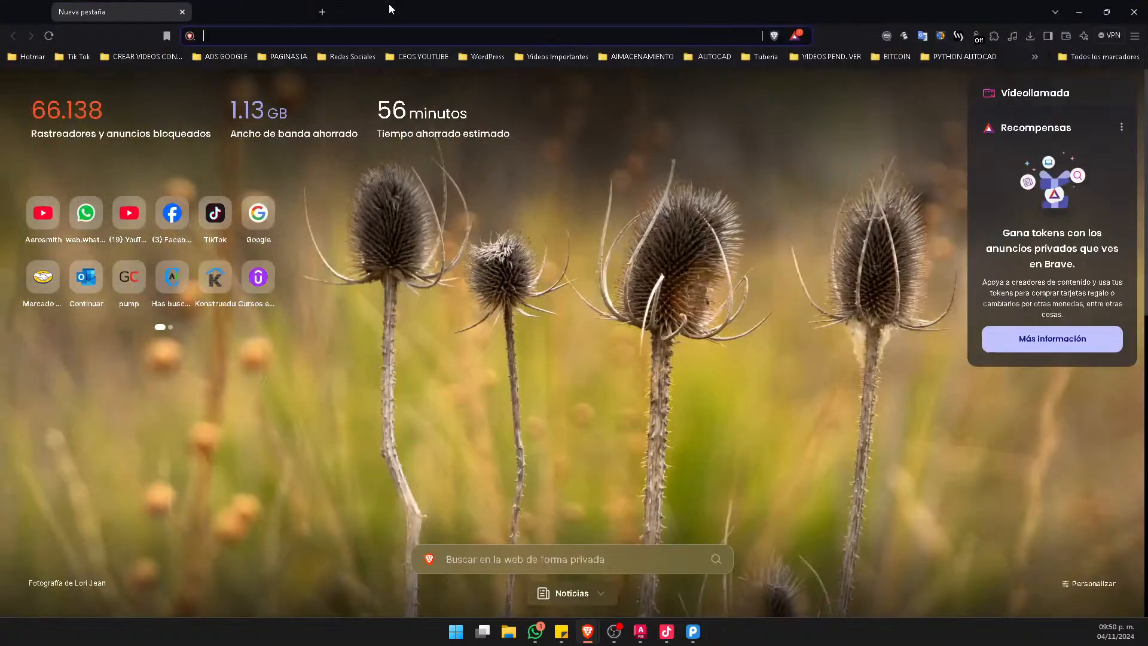
{"action": "left_click", "coordinate": [113, 217]}
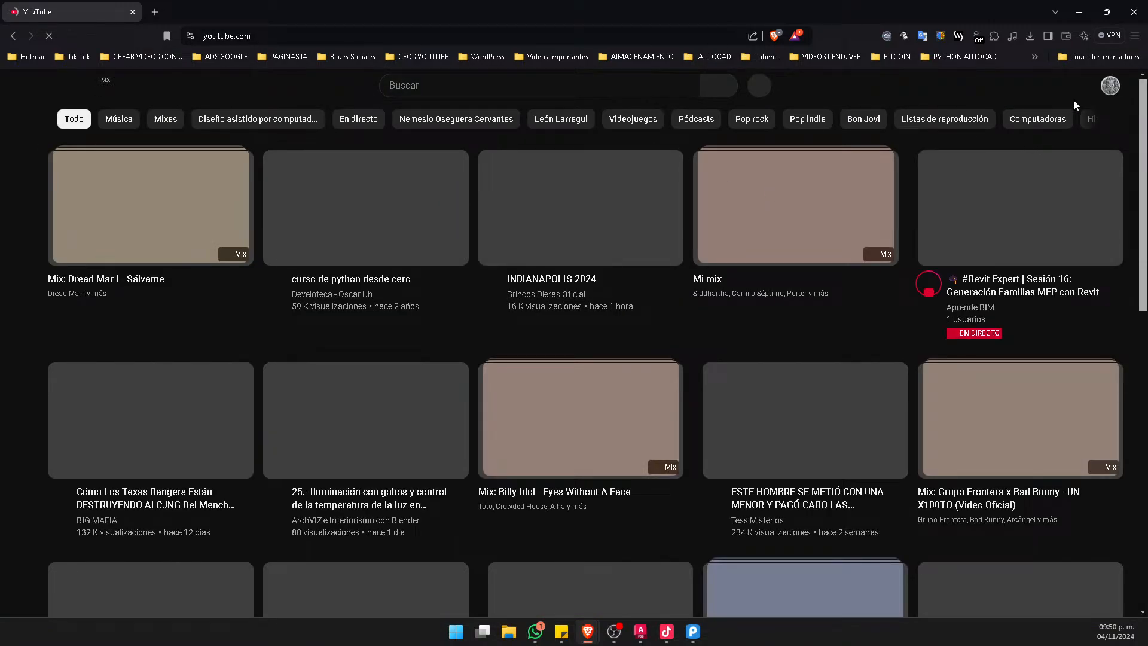
{"action": "left_click", "coordinate": [1111, 85]}
{"action": "left_click", "coordinate": [1014, 142]}
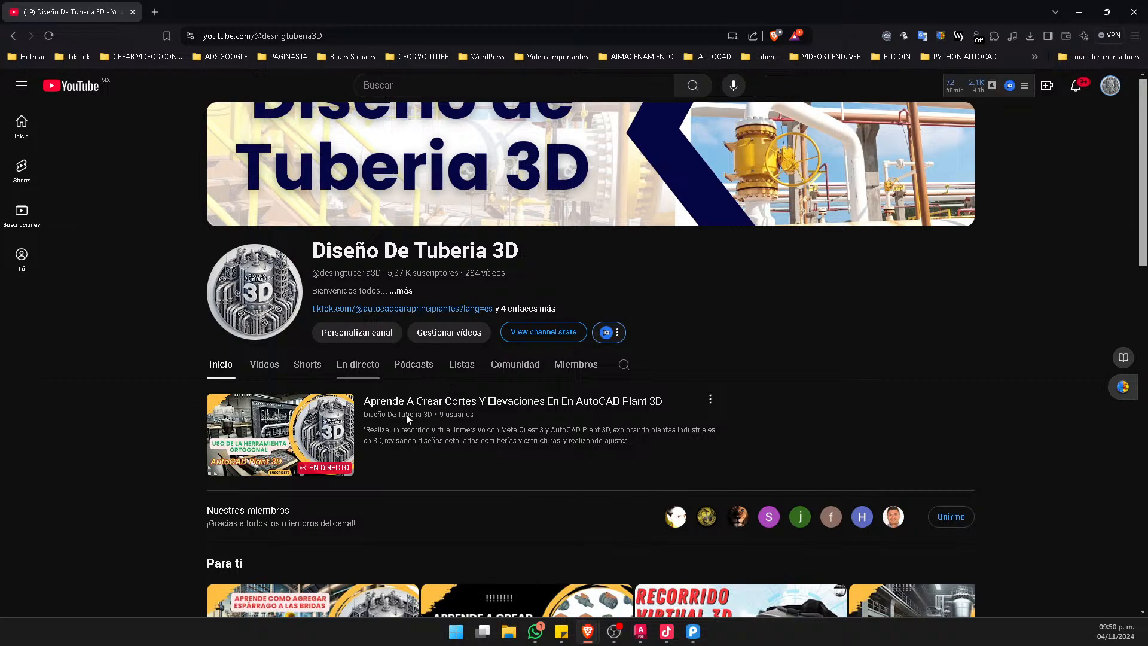
Look through the channel's home page, including its live stream, recommended videos and uploaded videos
{"action": "scroll", "coordinate": [418, 289], "scroll_direction": "down", "scroll_amount": 1}
{"action": "scroll", "coordinate": [419, 273], "scroll_direction": "up", "scroll_amount": 1}
{"action": "scroll", "coordinate": [559, 355], "scroll_direction": "down", "scroll_amount": 3}
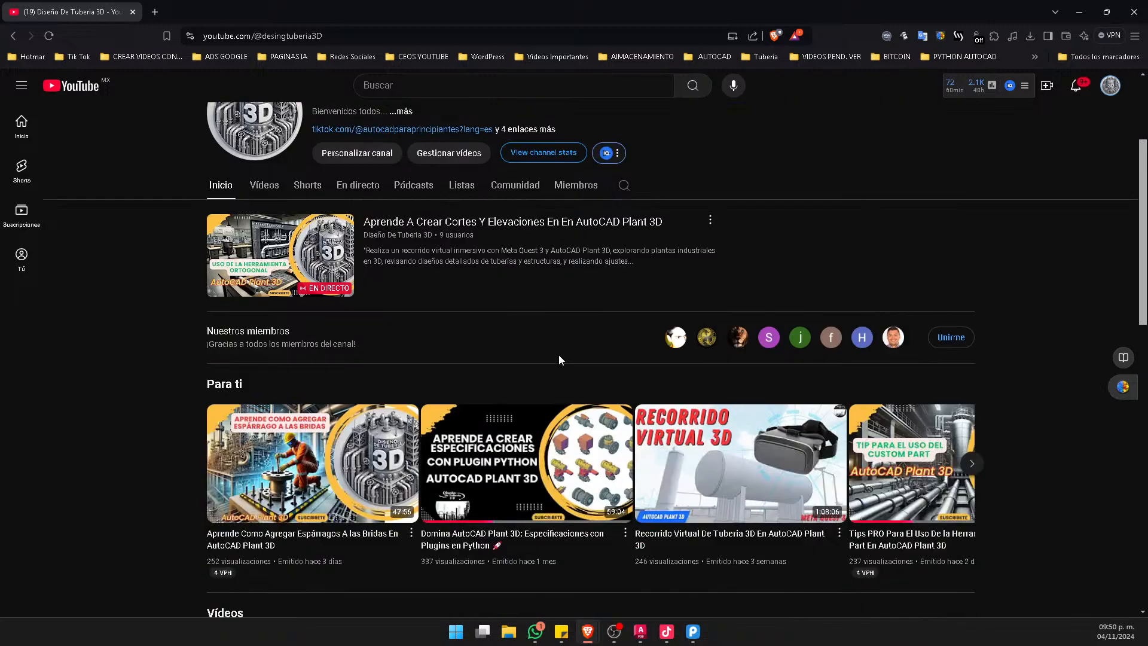
{"action": "scroll", "coordinate": [672, 419], "scroll_direction": "down", "scroll_amount": 2}
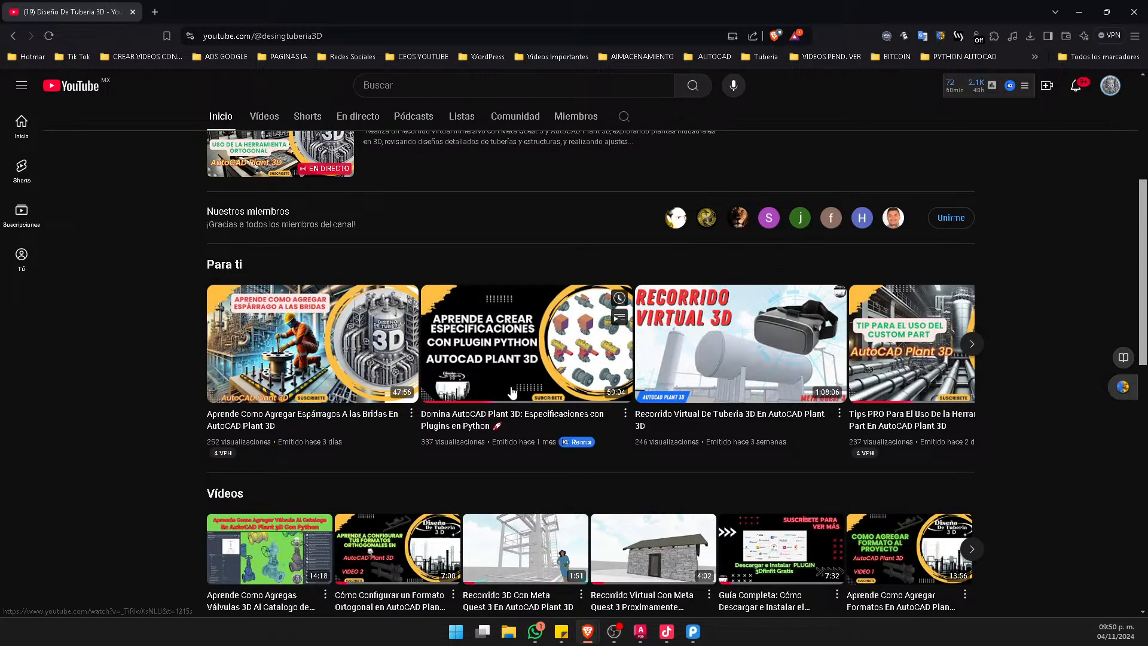
{"action": "mouse_move", "coordinate": [462, 367]}
{"action": "mouse_move", "coordinate": [333, 342]}
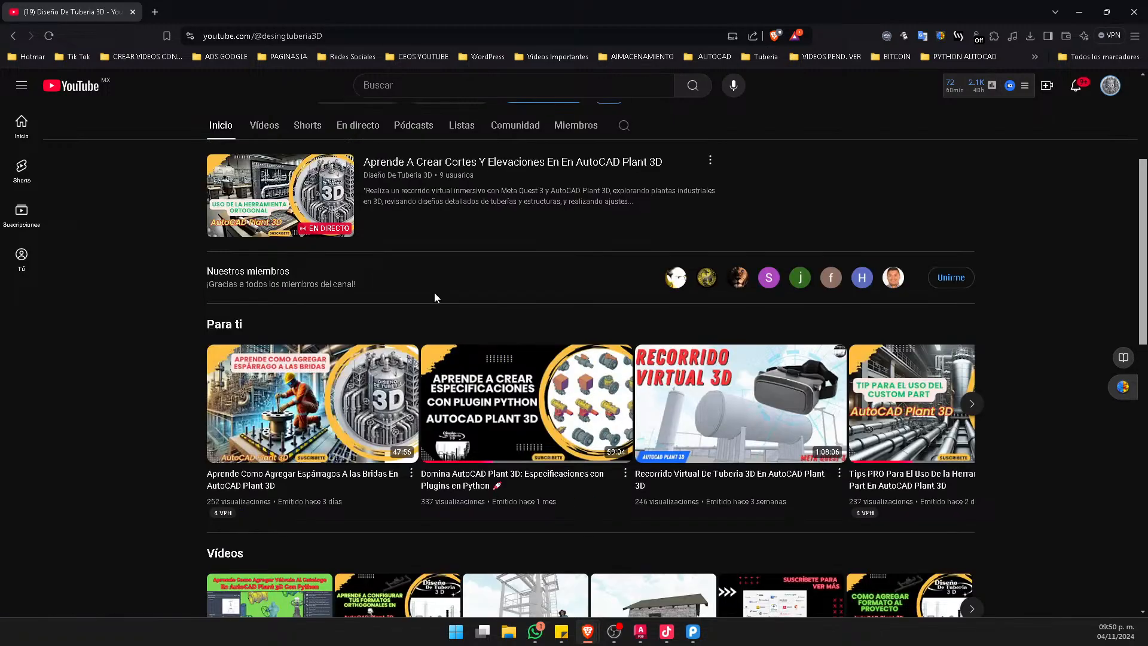
{"action": "mouse_move", "coordinate": [465, 303]}
{"action": "scroll", "coordinate": [486, 307], "scroll_direction": "up", "scroll_amount": 2}
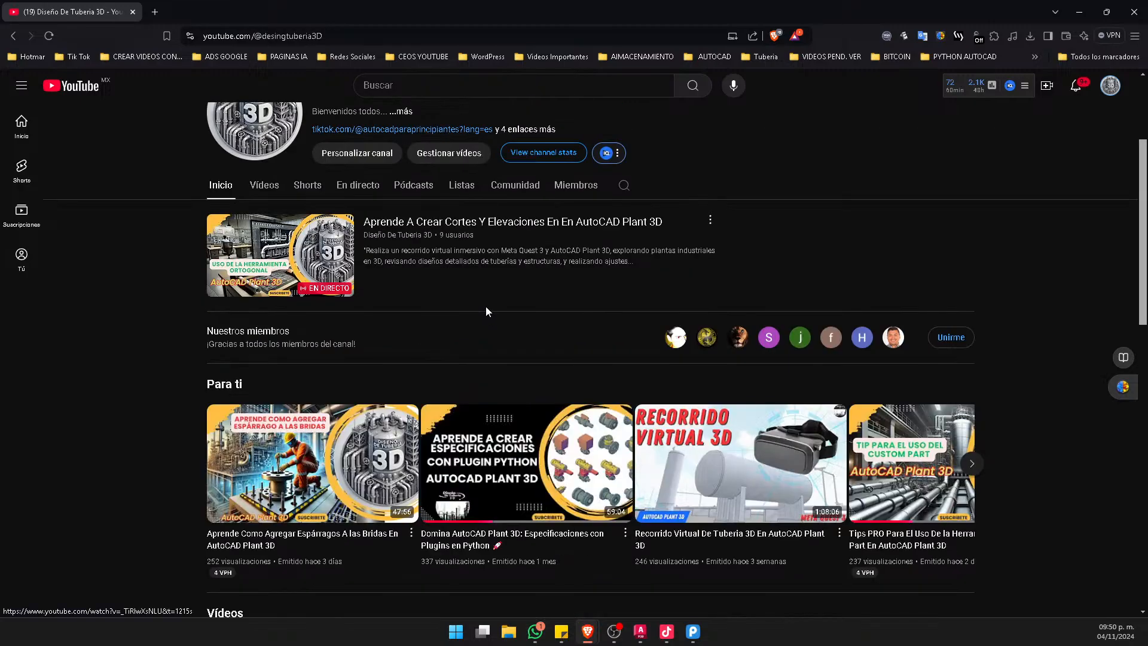
{"action": "scroll", "coordinate": [485, 306], "scroll_direction": "up", "scroll_amount": 2}
{"action": "scroll", "coordinate": [485, 307], "scroll_direction": "down", "scroll_amount": 2}
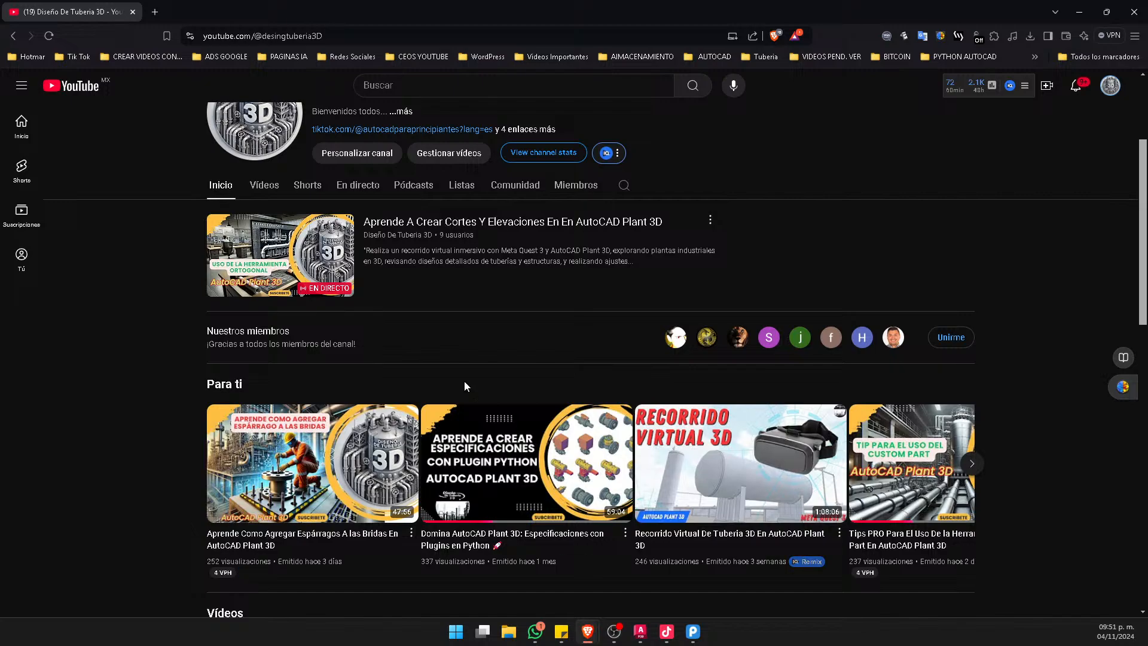
{"action": "scroll", "coordinate": [368, 340], "scroll_direction": "up", "scroll_amount": 1}
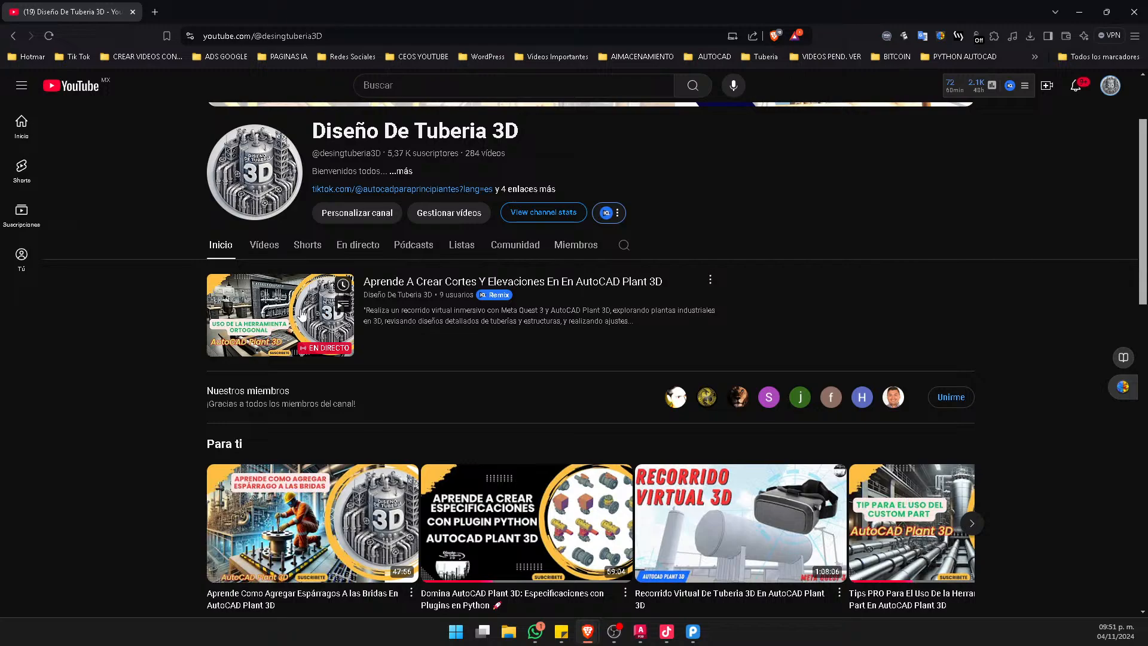